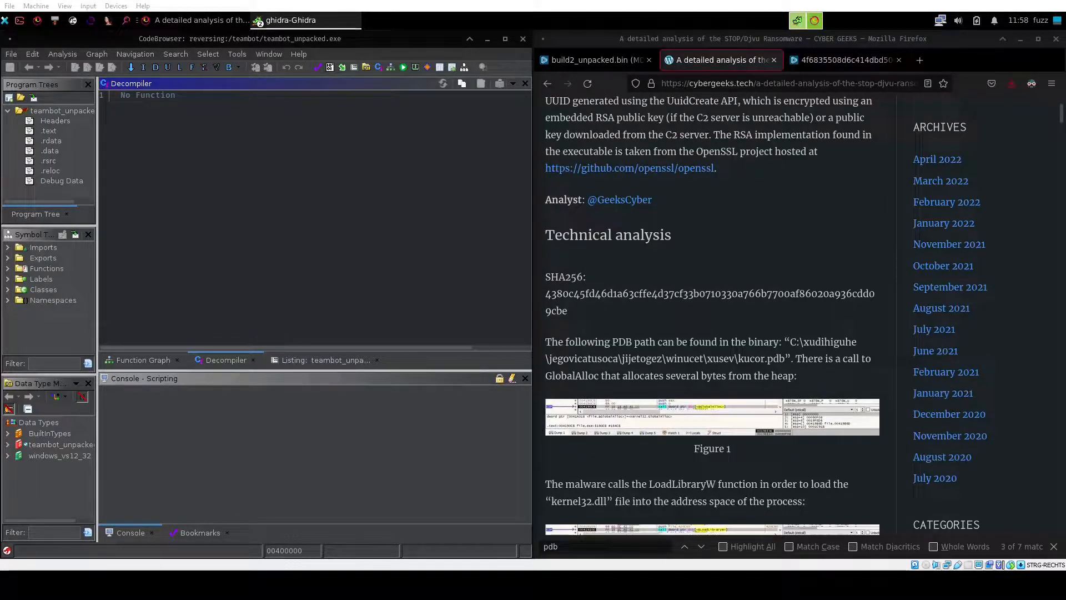
- Open the decompiled main function from the program's functions starting with m and review its code around the mw_check_location call
{"action": "double_click", "coordinate": [47, 268]}
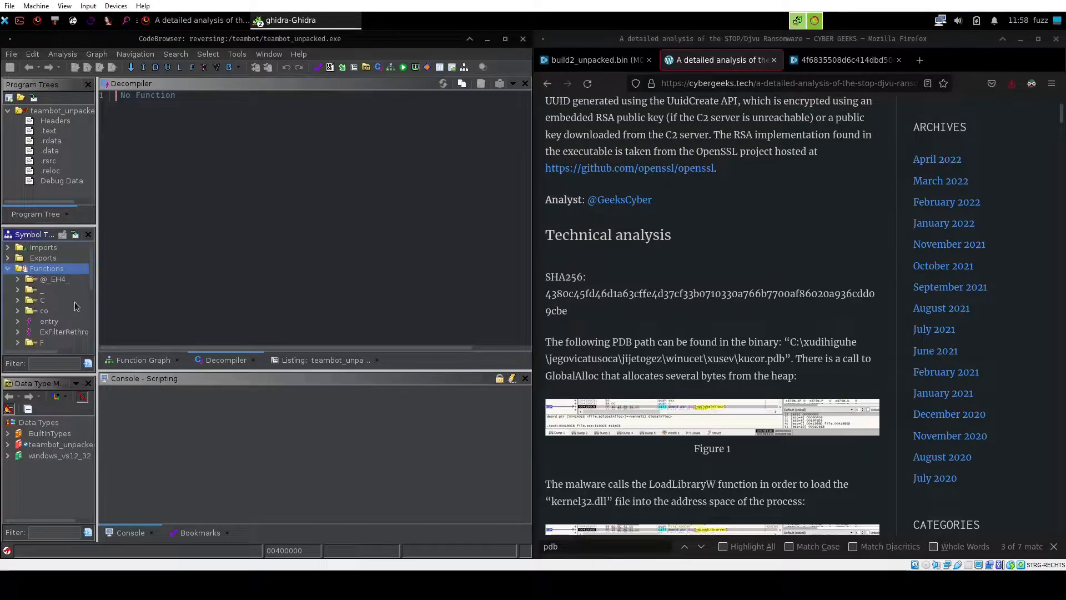
{"action": "left_click_drag", "start_coordinate": [92, 274], "coordinate": [92, 323]}
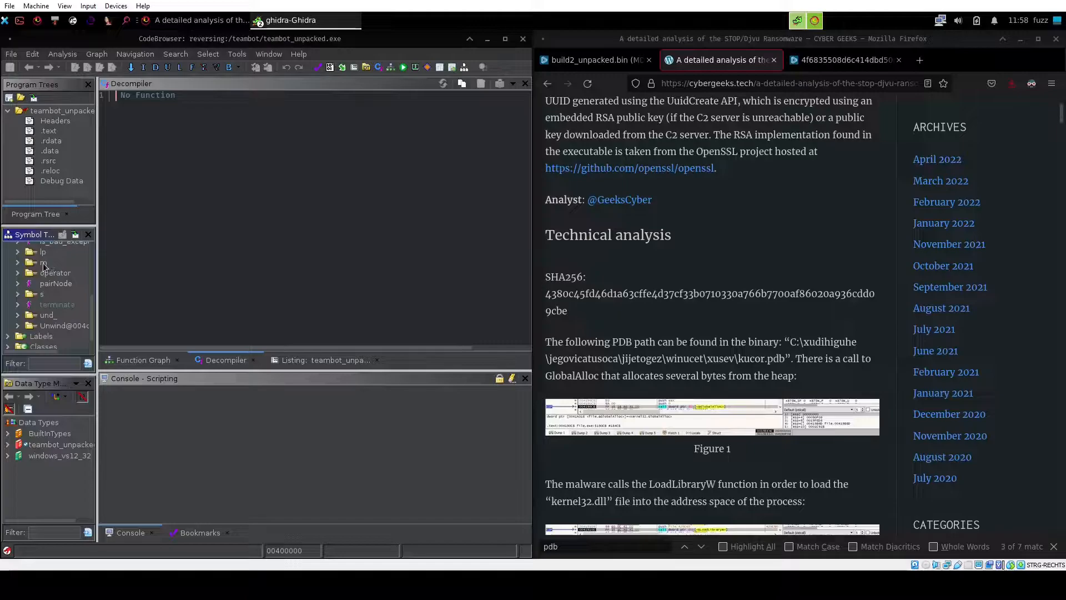
{"action": "left_click", "coordinate": [17, 262]}
{"action": "left_click", "coordinate": [60, 257]}
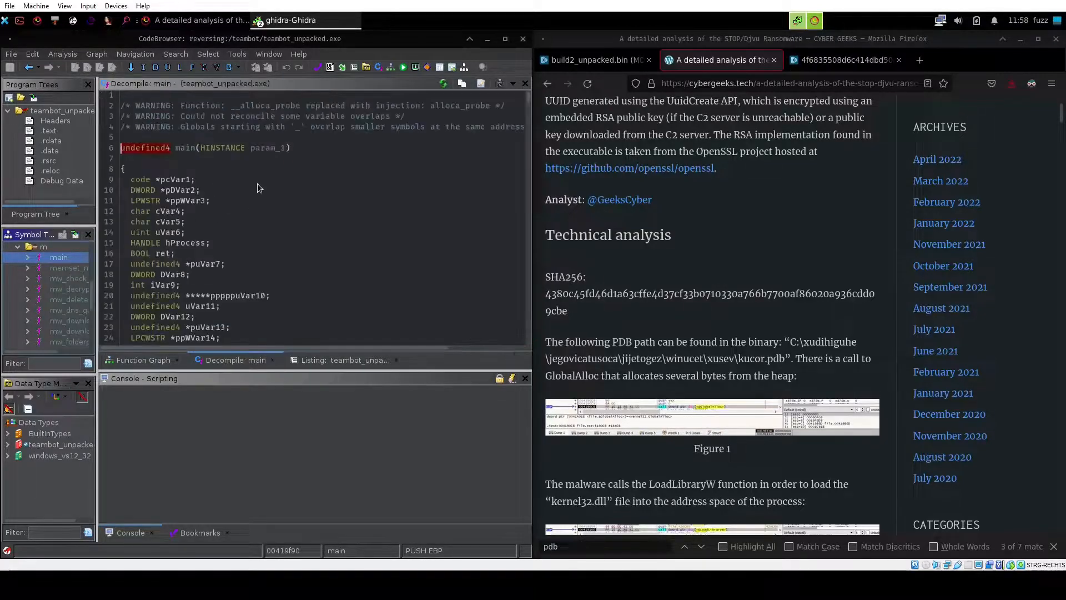
{"action": "scroll", "coordinate": [298, 219], "scroll_direction": "down", "scroll_amount": 6}
{"action": "scroll", "coordinate": [299, 222], "scroll_direction": "down", "scroll_amount": 3}
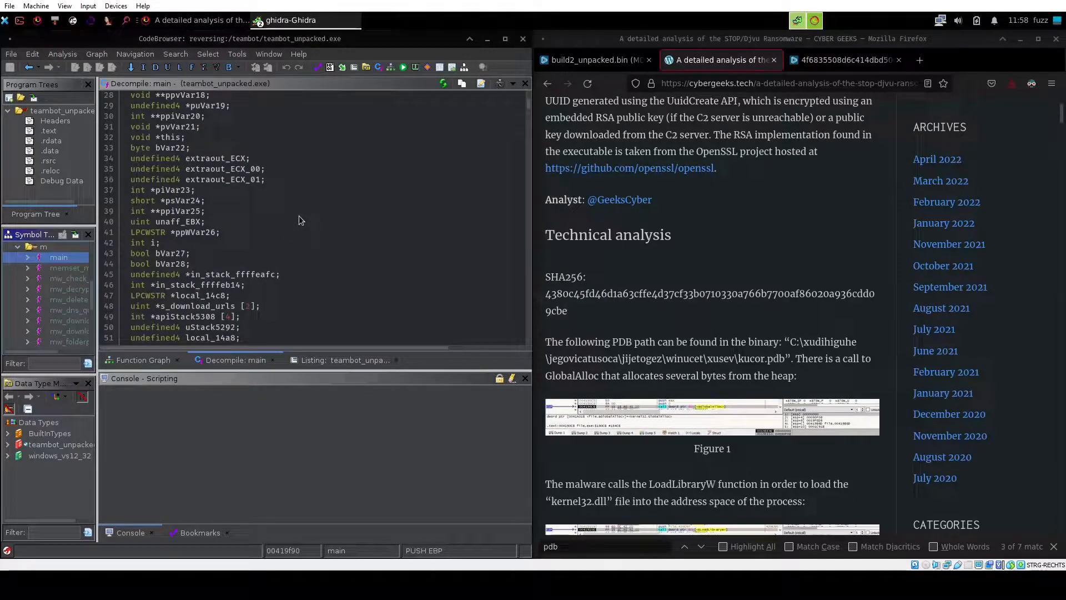
{"action": "scroll", "coordinate": [301, 216], "scroll_direction": "down", "scroll_amount": 3}
{"action": "scroll", "coordinate": [300, 215], "scroll_direction": "down", "scroll_amount": 17}
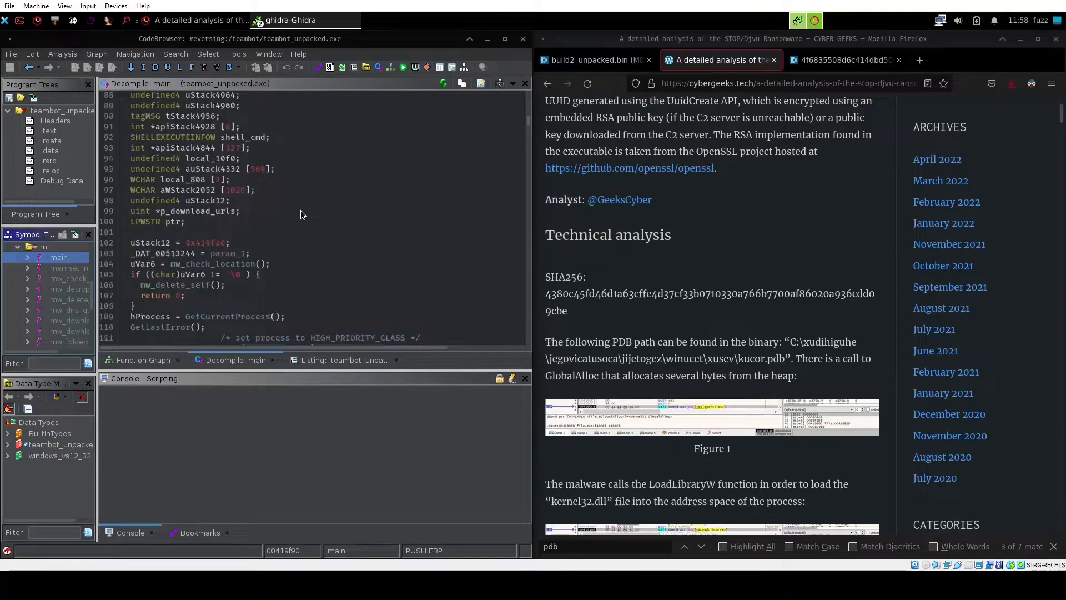
{"action": "scroll", "coordinate": [300, 215], "scroll_direction": "down", "scroll_amount": 1}
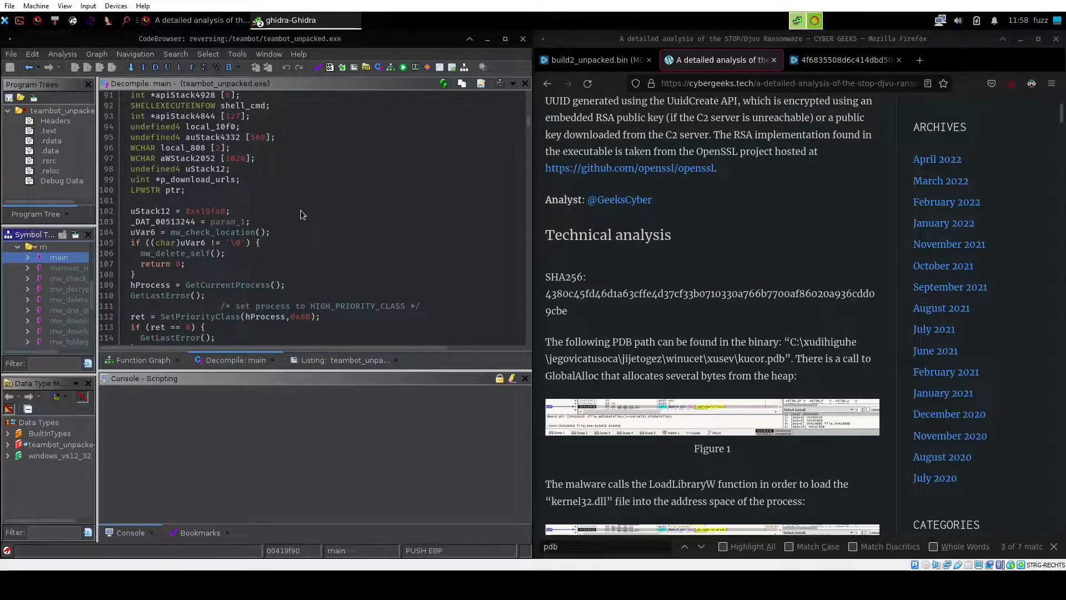
- Read the STOP/Djvu ransomware article's title and summary, highlighting the introduction and the sentence on its run parameters
{"action": "scroll", "coordinate": [779, 155], "scroll_direction": "up", "scroll_amount": 10}
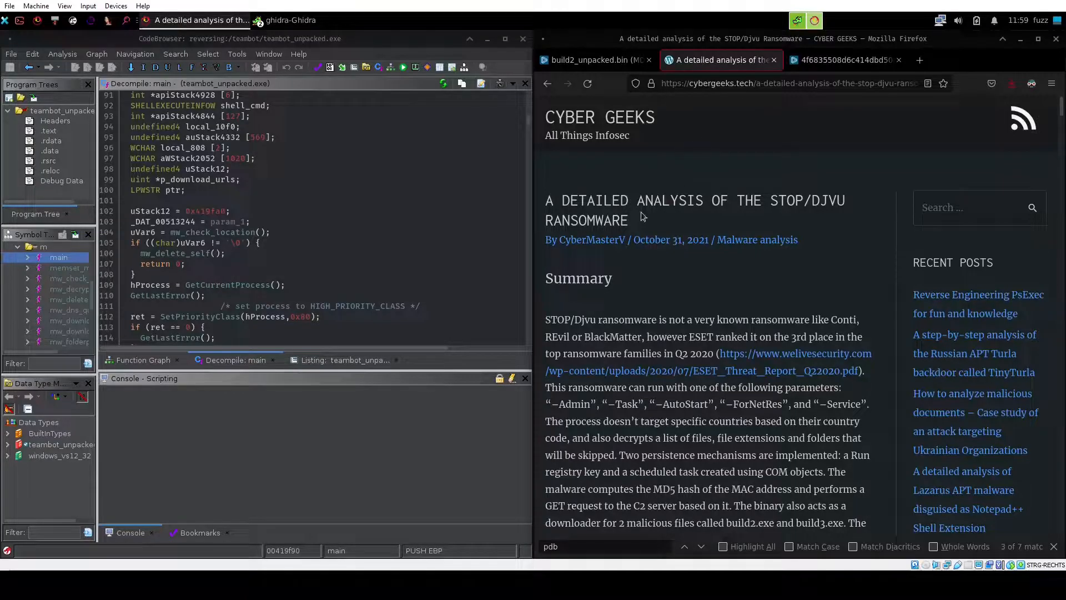
{"action": "left_click_drag", "start_coordinate": [633, 229], "coordinate": [549, 200]}
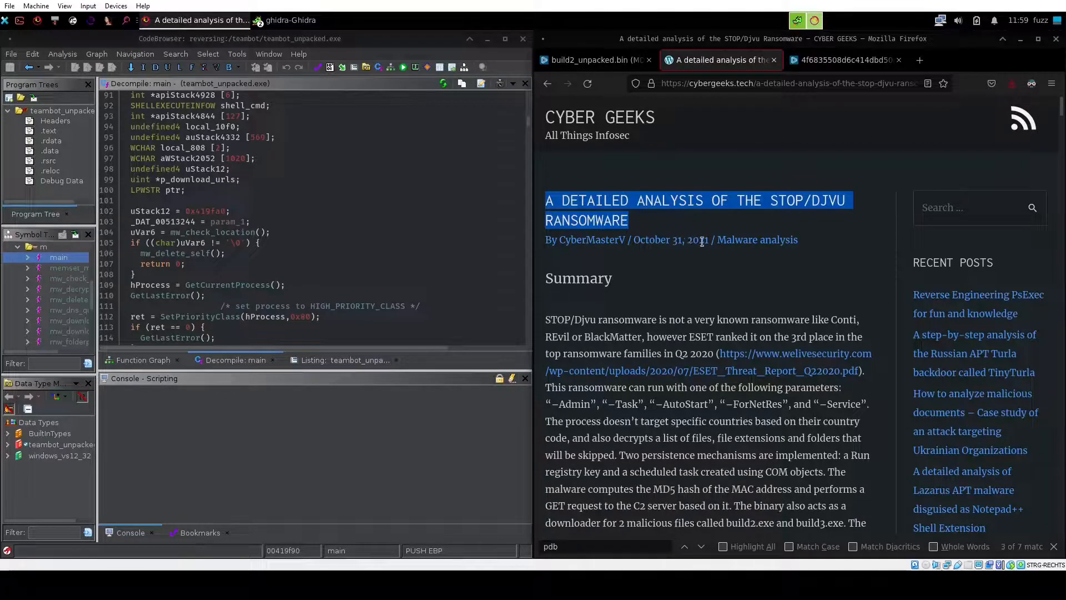
{"action": "scroll", "coordinate": [689, 264], "scroll_direction": "down", "scroll_amount": 3}
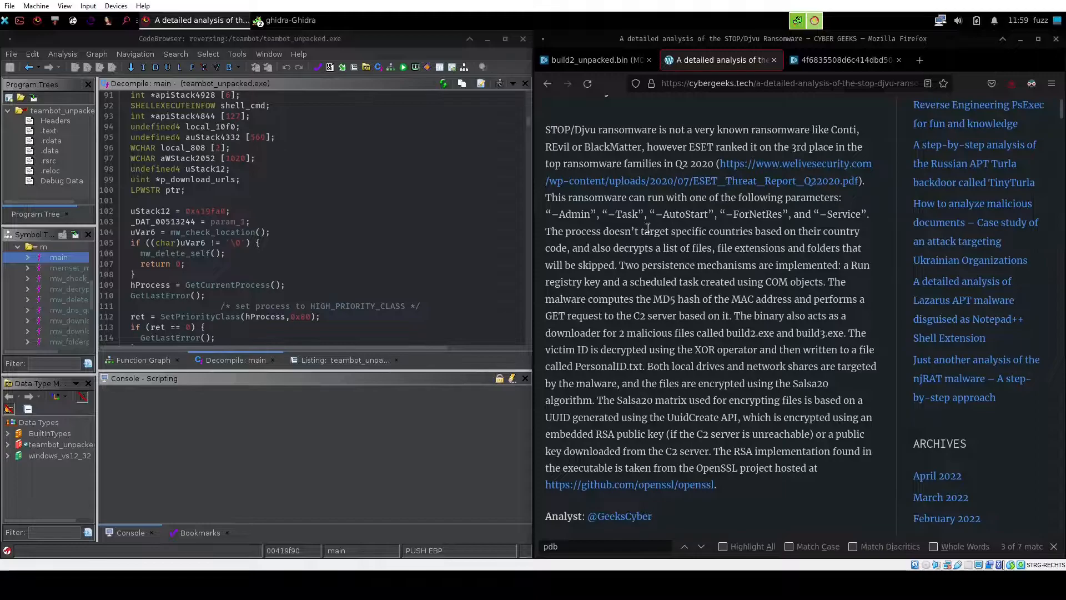
{"action": "left_click_drag", "start_coordinate": [546, 130], "coordinate": [689, 135]}
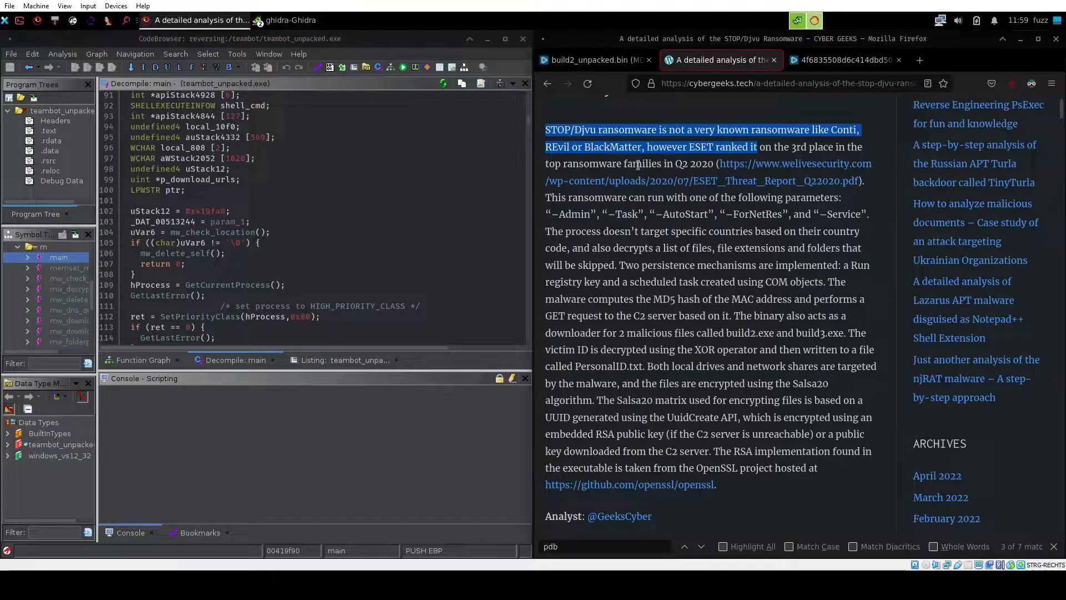
{"action": "left_click", "coordinate": [547, 198]}
{"action": "left_click_drag", "start_coordinate": [546, 197], "coordinate": [861, 215]}
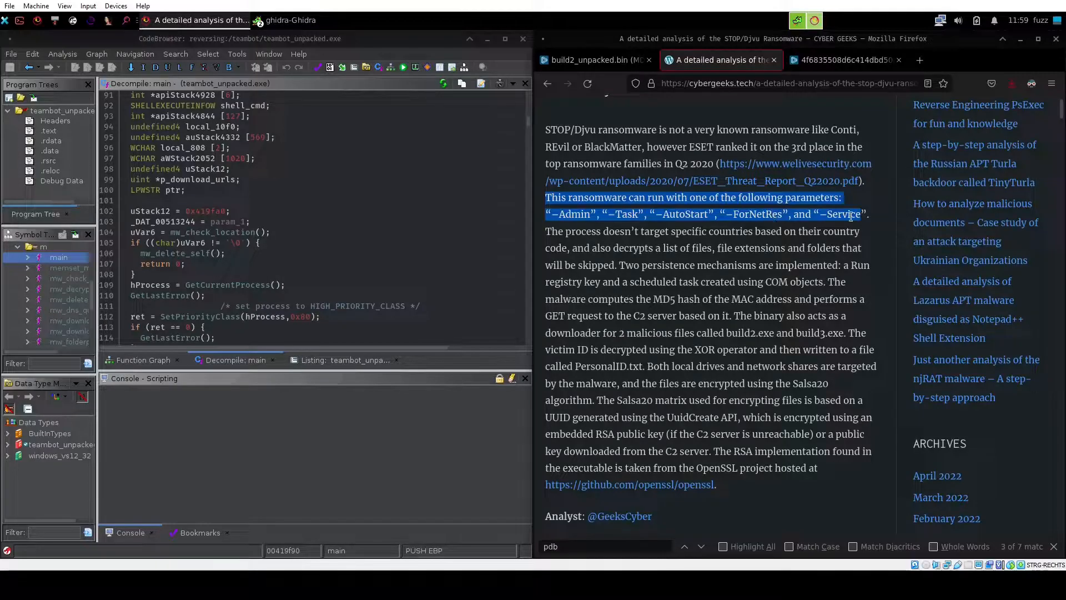
- Look through the article's technical analysis for the section on the malware's IP location check
{"action": "scroll", "coordinate": [823, 244], "scroll_direction": "down", "scroll_amount": 10}
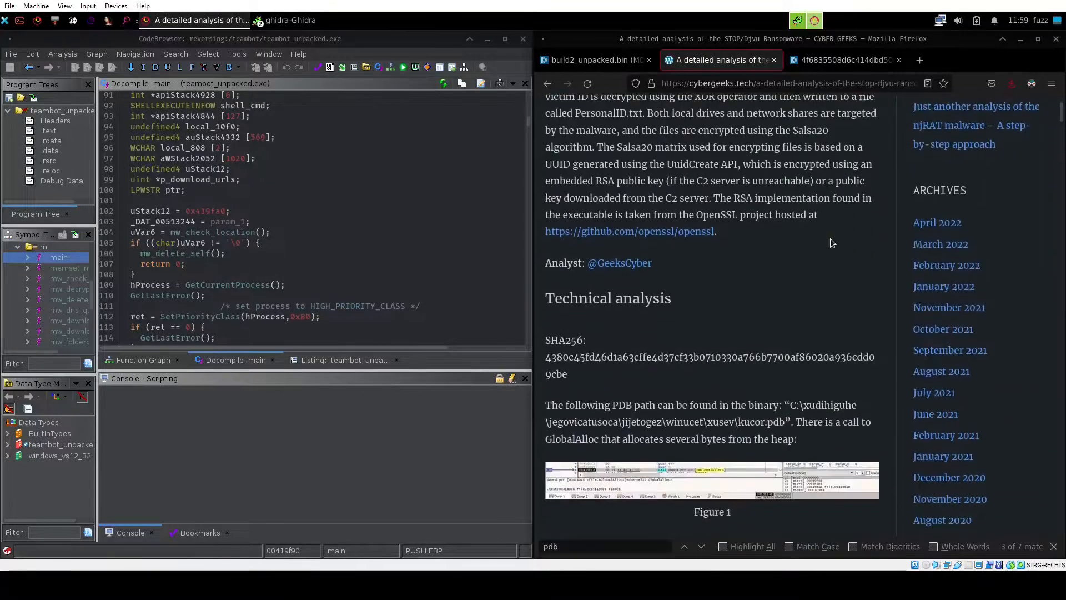
{"action": "scroll", "coordinate": [593, 154], "scroll_direction": "up", "scroll_amount": 3}
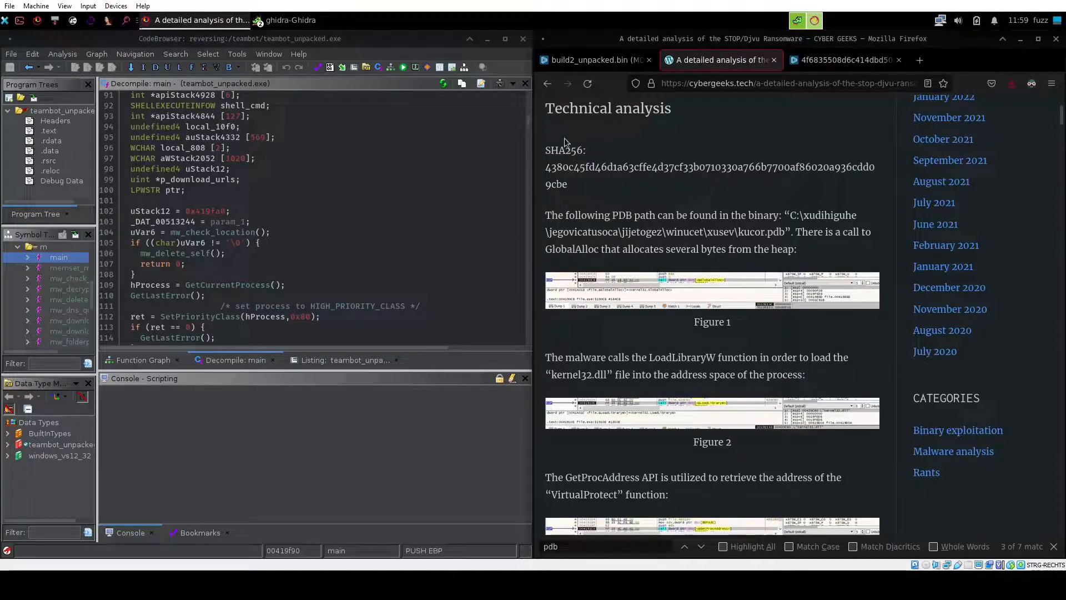
{"action": "scroll", "coordinate": [642, 210], "scroll_direction": "down", "scroll_amount": 1}
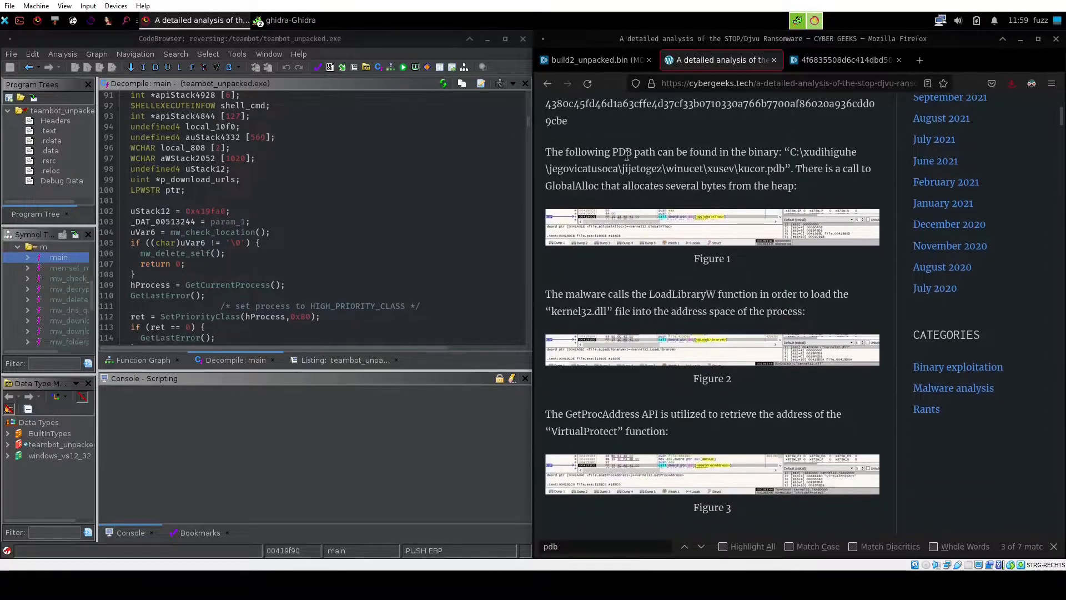
{"action": "scroll", "coordinate": [633, 198], "scroll_direction": "down", "scroll_amount": 2}
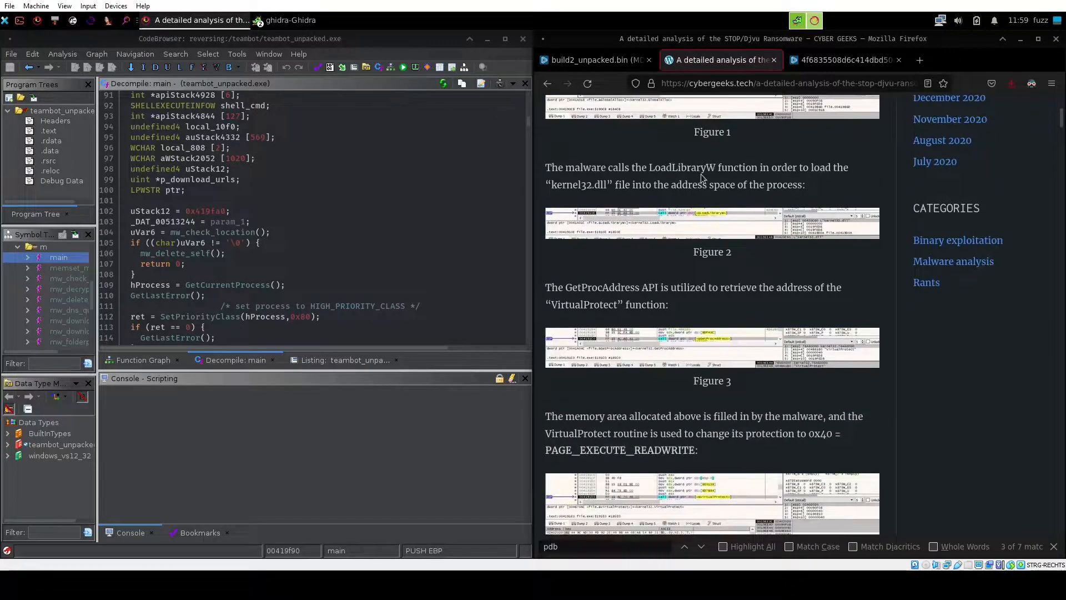
{"action": "scroll", "coordinate": [661, 228], "scroll_direction": "down", "scroll_amount": 4}
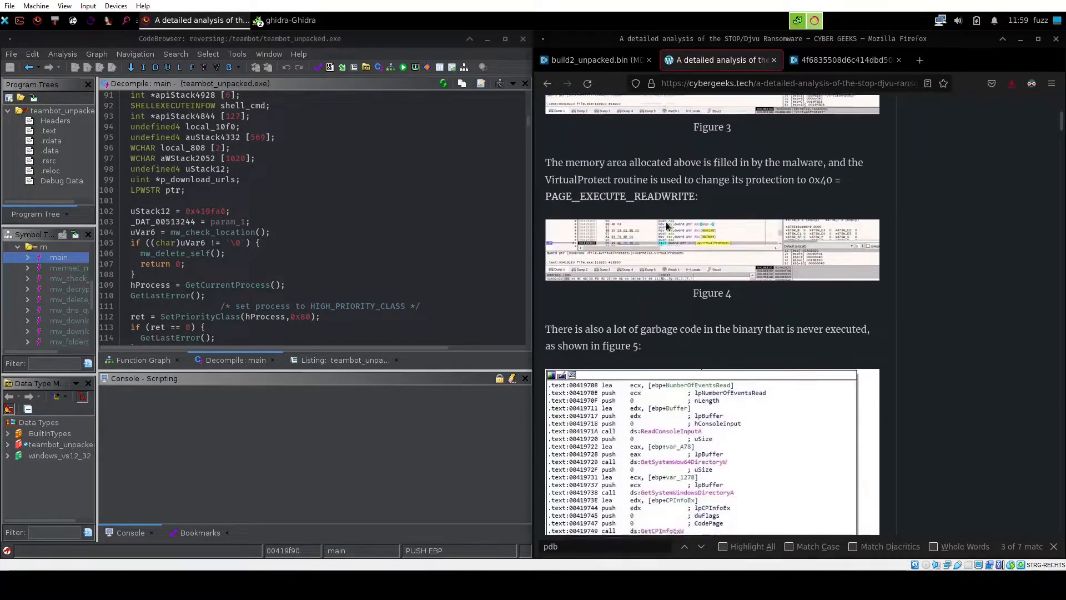
{"action": "scroll", "coordinate": [660, 229], "scroll_direction": "down", "scroll_amount": 10}
{"action": "scroll", "coordinate": [650, 227], "scroll_direction": "down", "scroll_amount": 3}
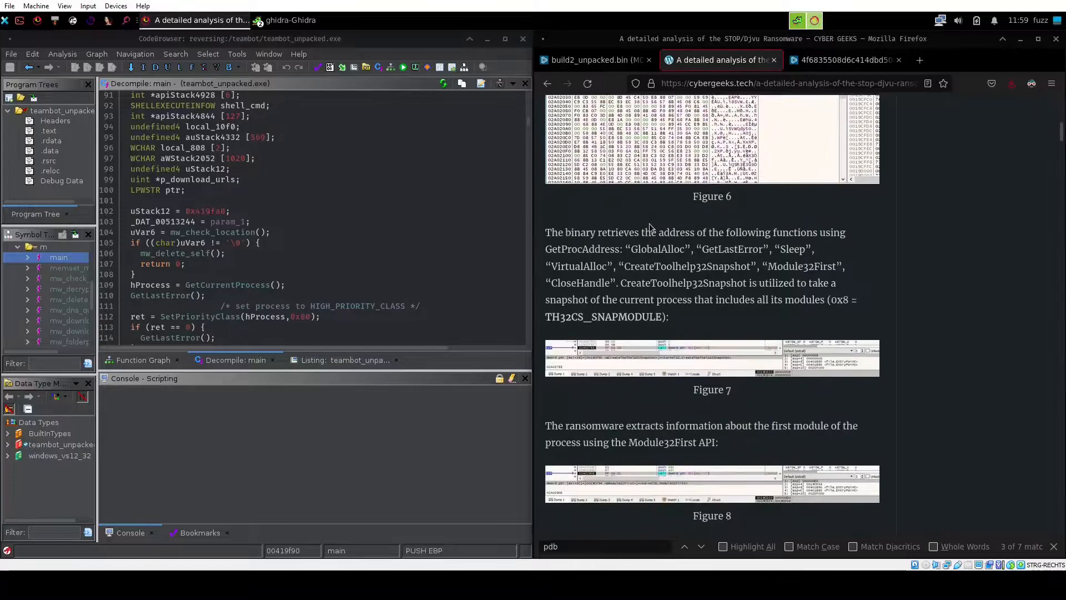
{"action": "scroll", "coordinate": [659, 236], "scroll_direction": "down", "scroll_amount": 1}
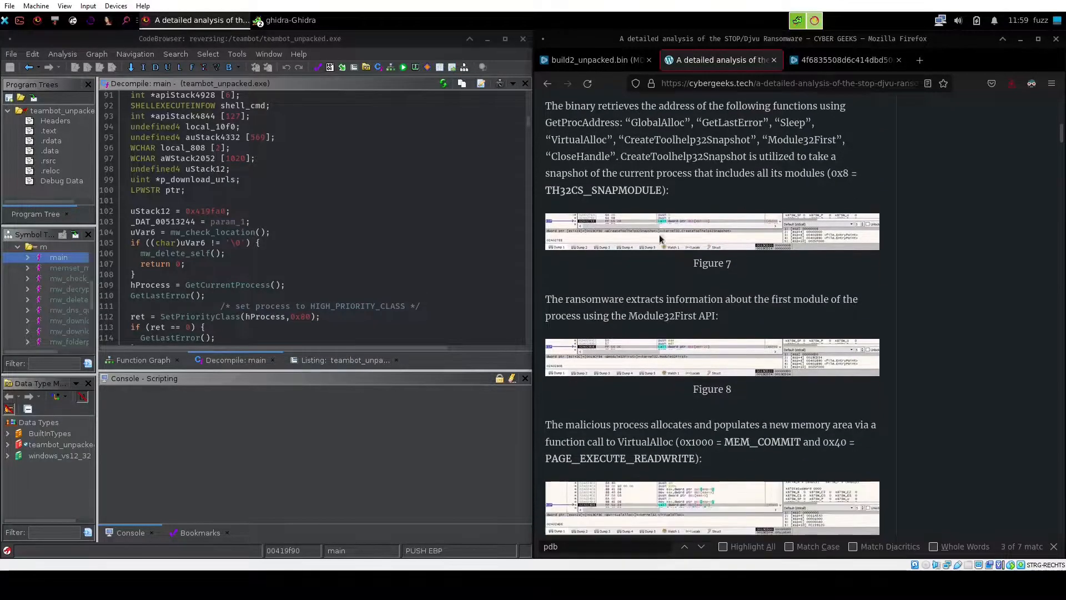
{"action": "scroll", "coordinate": [731, 291], "scroll_direction": "down", "scroll_amount": 2}
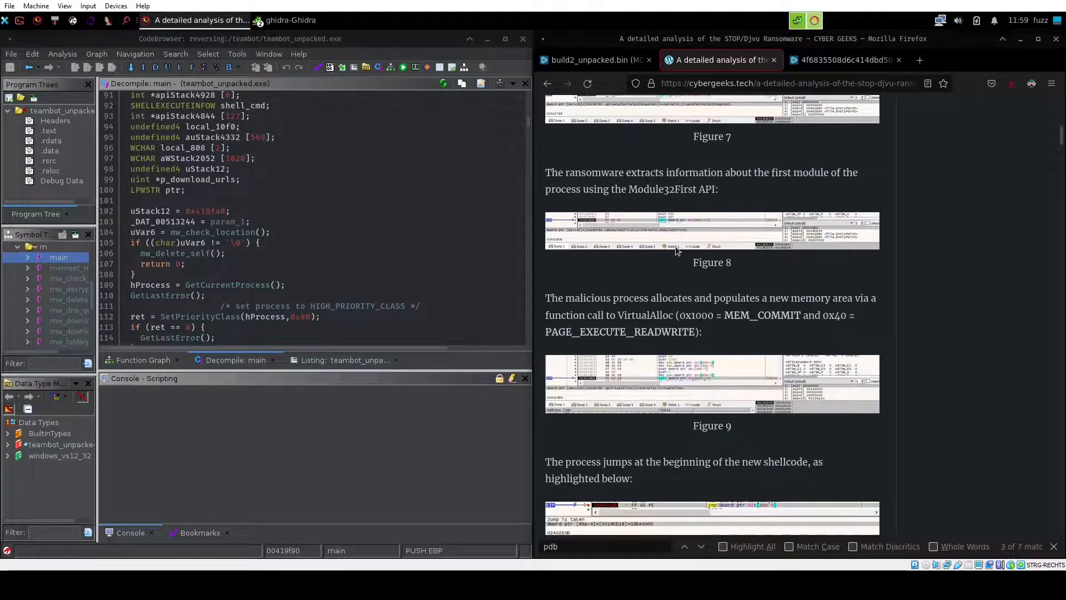
{"action": "scroll", "coordinate": [676, 251], "scroll_direction": "down", "scroll_amount": 11}
{"action": "scroll", "coordinate": [676, 251], "scroll_direction": "down", "scroll_amount": 6}
{"action": "scroll", "coordinate": [725, 307], "scroll_direction": "down", "scroll_amount": 6}
{"action": "scroll", "coordinate": [695, 330], "scroll_direction": "down", "scroll_amount": 9}
{"action": "scroll", "coordinate": [677, 306], "scroll_direction": "down", "scroll_amount": 8}
{"action": "scroll", "coordinate": [677, 306], "scroll_direction": "down", "scroll_amount": 8}
{"action": "scroll", "coordinate": [677, 307], "scroll_direction": "down", "scroll_amount": 2}
{"action": "scroll", "coordinate": [677, 306], "scroll_direction": "up", "scroll_amount": 3}
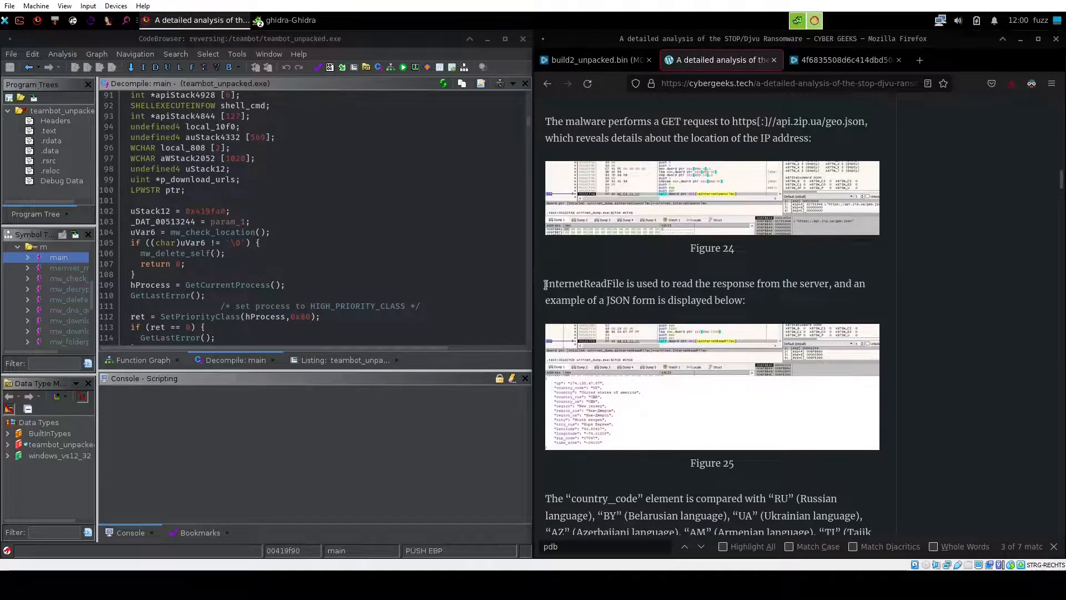
- Highlight the article's InternetReadFile sentence and the api.2ip.ua/geo.json address in the GET request passage
{"action": "left_click_drag", "start_coordinate": [545, 285], "coordinate": [771, 303]}
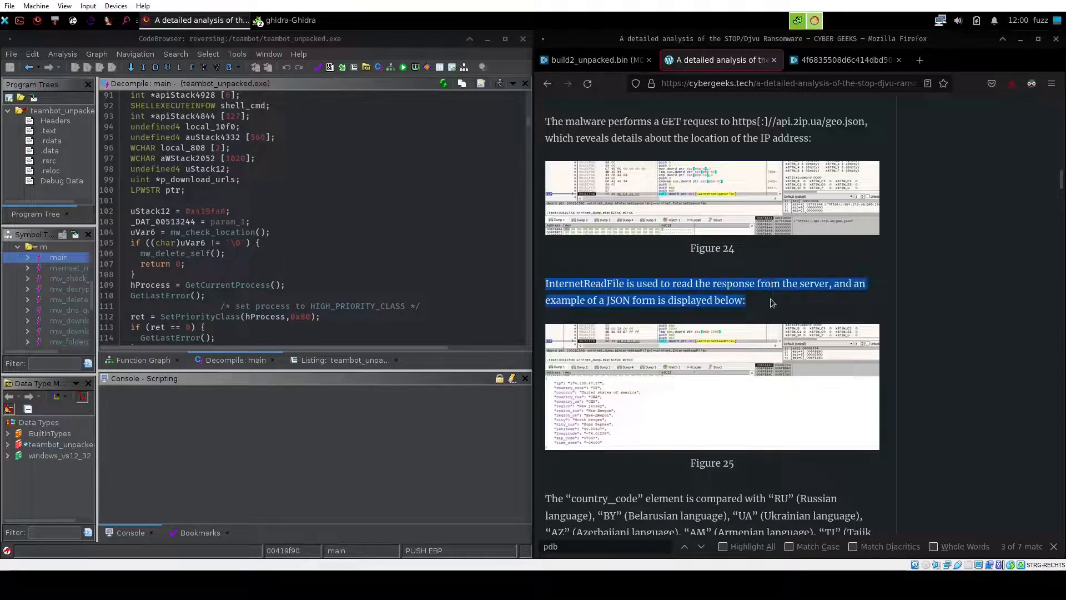
{"action": "scroll", "coordinate": [798, 287], "scroll_direction": "up", "scroll_amount": 2}
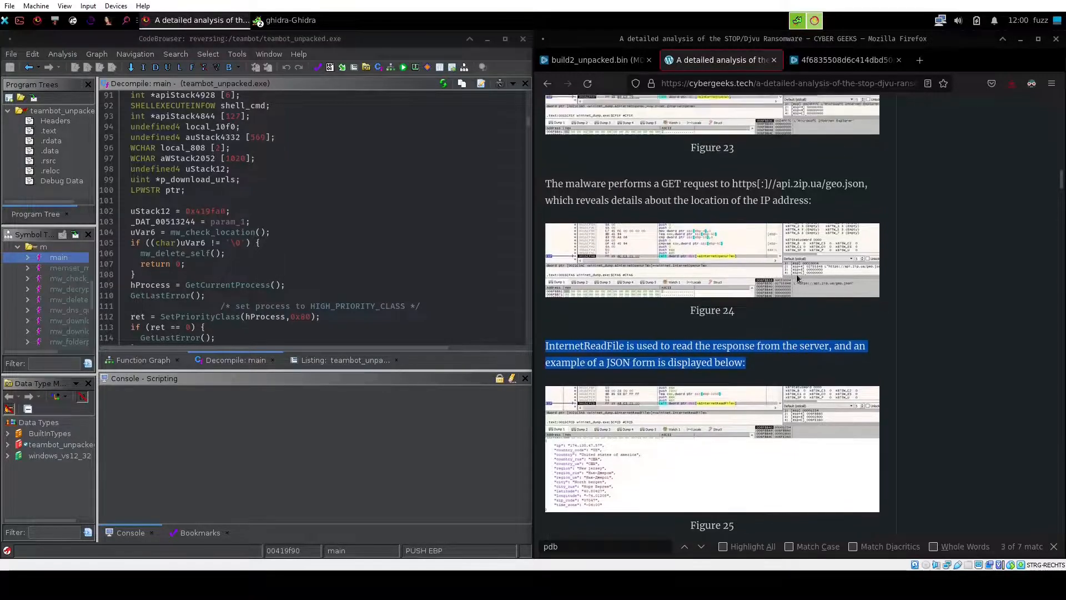
{"action": "left_click_drag", "start_coordinate": [544, 191], "coordinate": [614, 190]}
{"action": "left_click", "coordinate": [668, 188]}
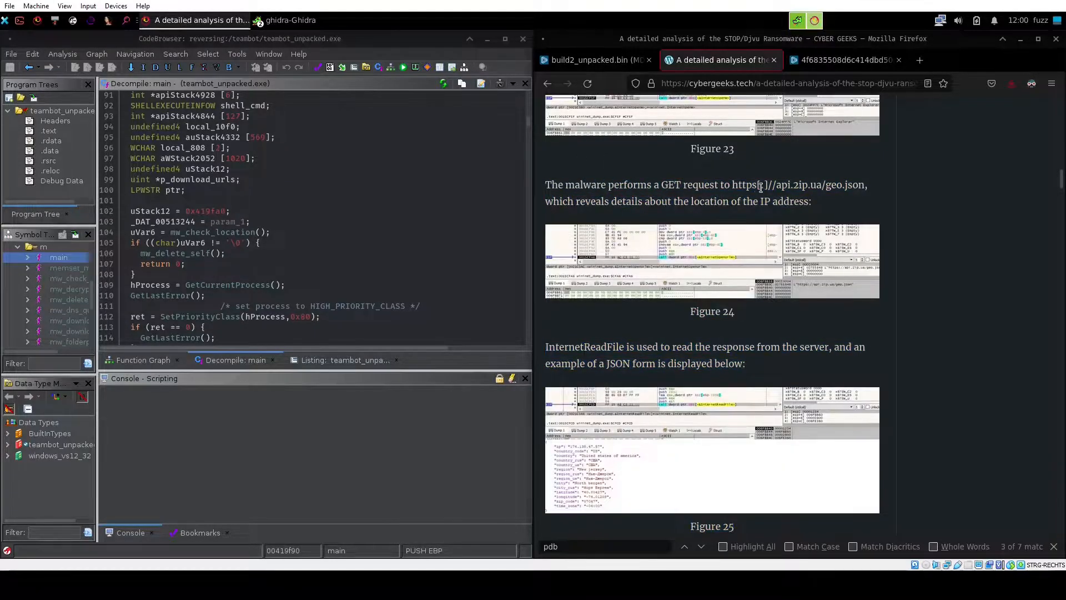
{"action": "left_click_drag", "start_coordinate": [771, 185], "coordinate": [837, 185]}
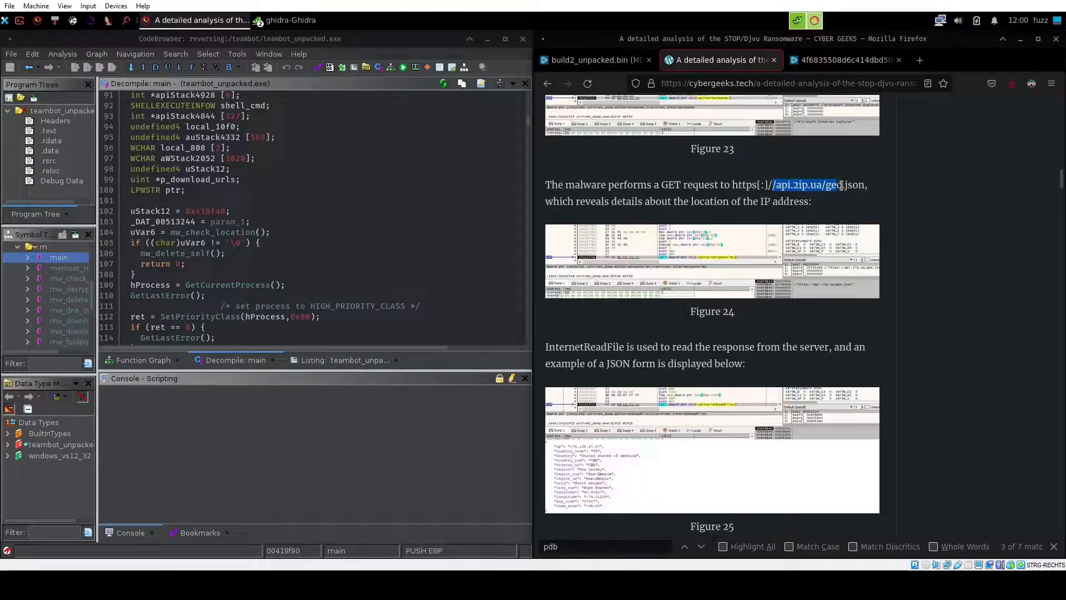
{"action": "double_click", "coordinate": [837, 186]}
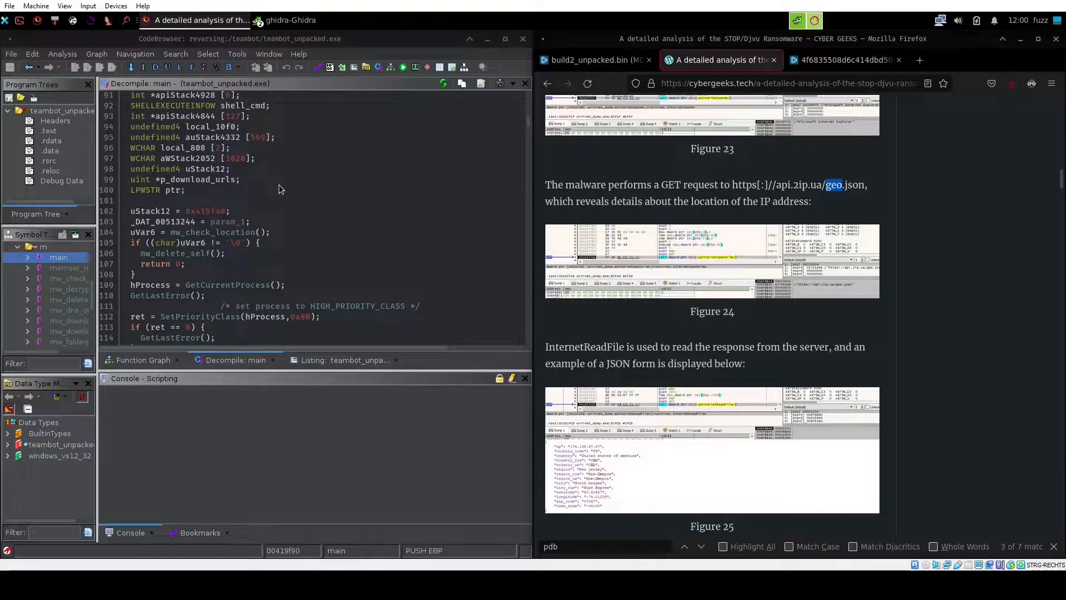
- Open the mw_check_location function from main and trace its code from the geo.json request to the country_codes assignments
{"action": "left_click", "coordinate": [222, 235]}
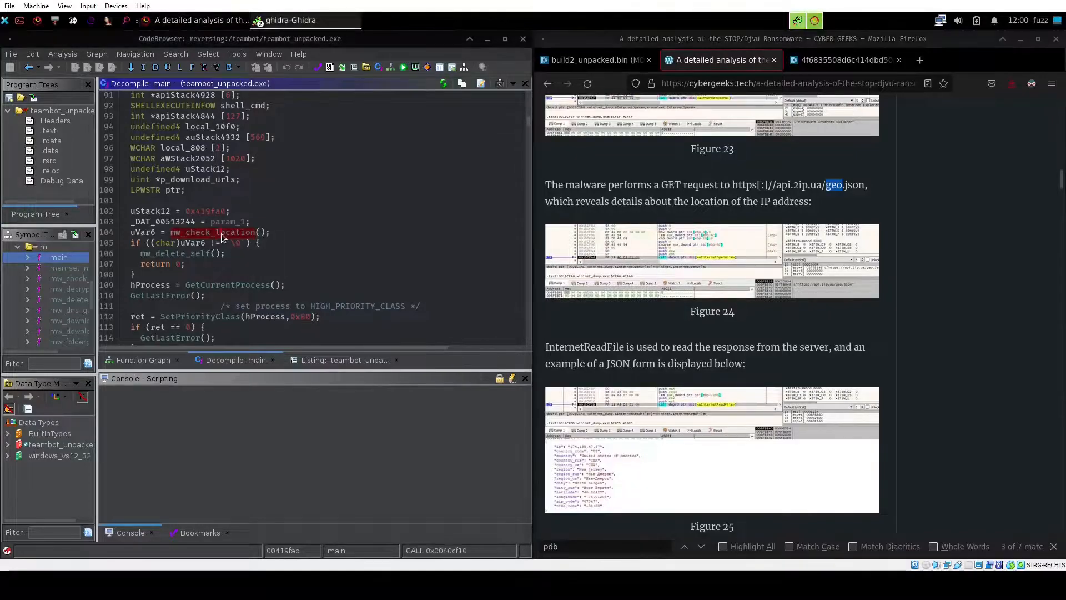
{"action": "double_click", "coordinate": [222, 235]}
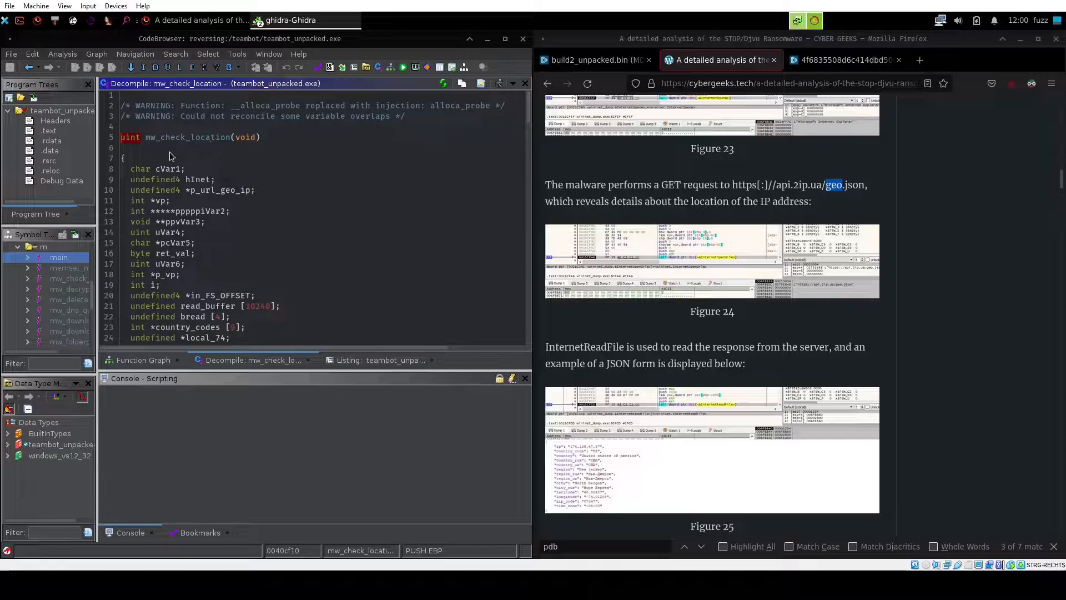
{"action": "scroll", "coordinate": [360, 192], "scroll_direction": "down", "scroll_amount": 11}
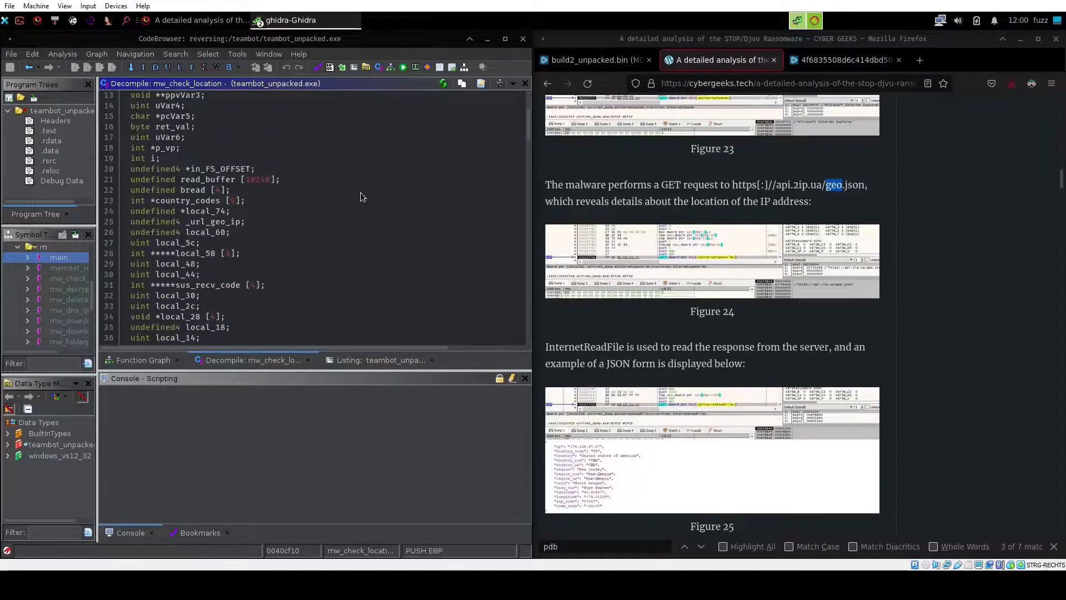
{"action": "scroll", "coordinate": [361, 197], "scroll_direction": "down", "scroll_amount": 1}
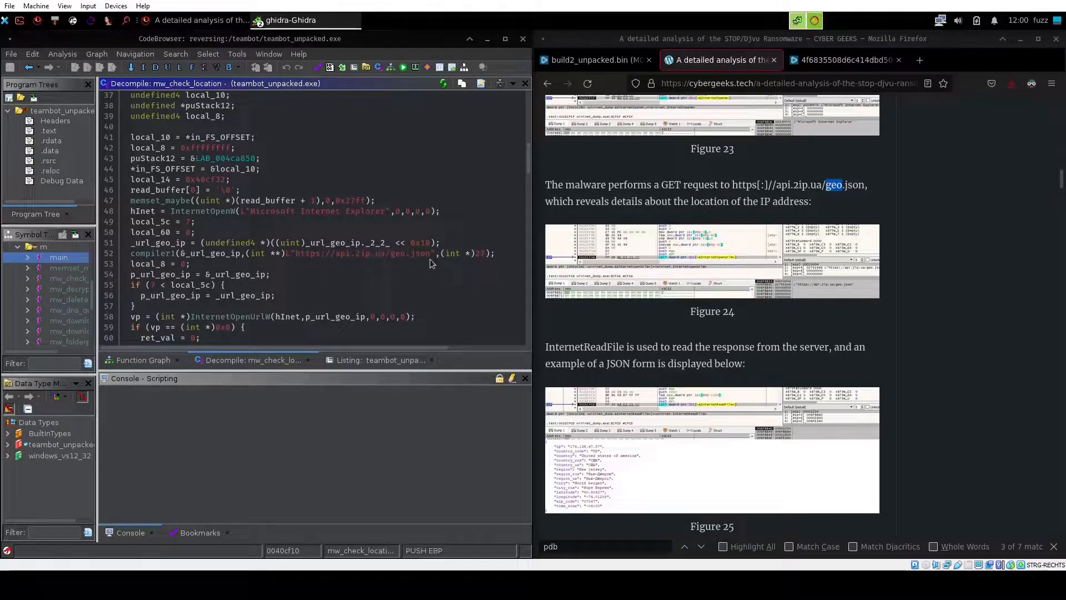
{"action": "scroll", "coordinate": [333, 233], "scroll_direction": "down", "scroll_amount": 7}
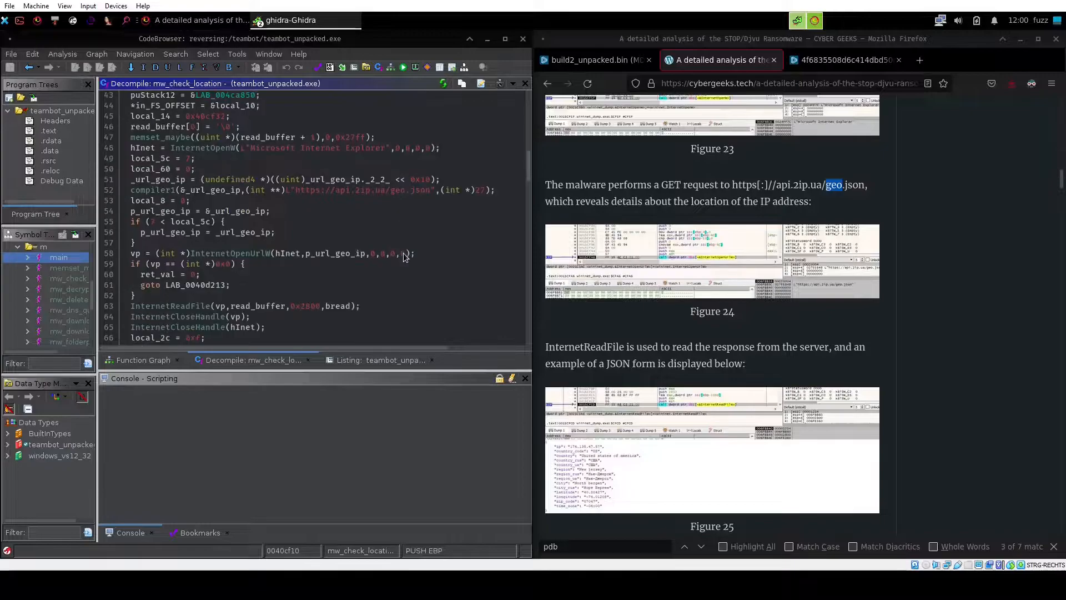
{"action": "scroll", "coordinate": [333, 194], "scroll_direction": "down", "scroll_amount": 18}
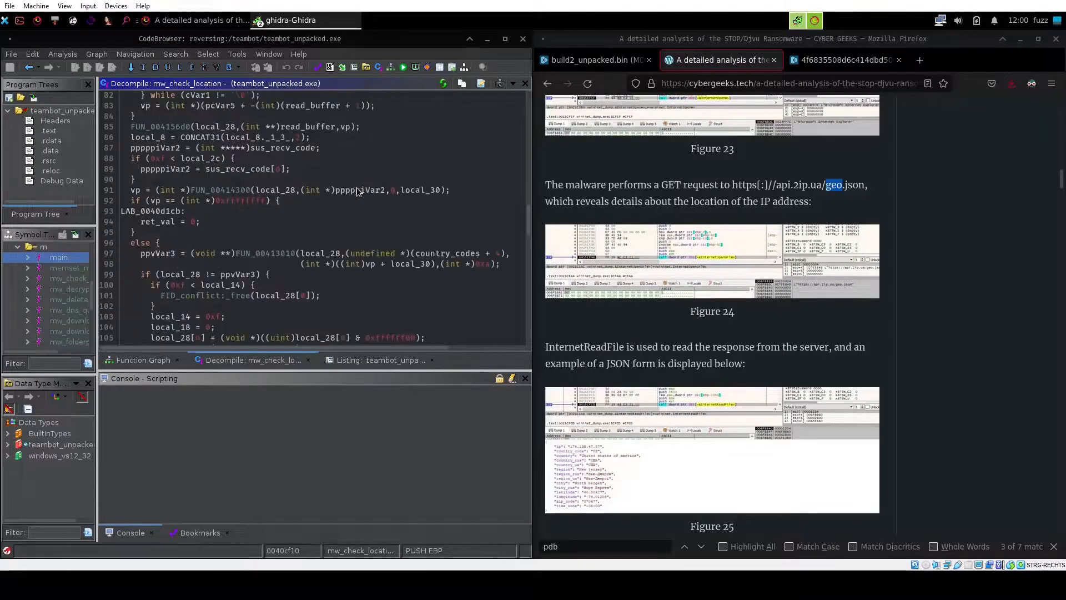
{"action": "scroll", "coordinate": [359, 192], "scroll_direction": "up", "scroll_amount": 2}
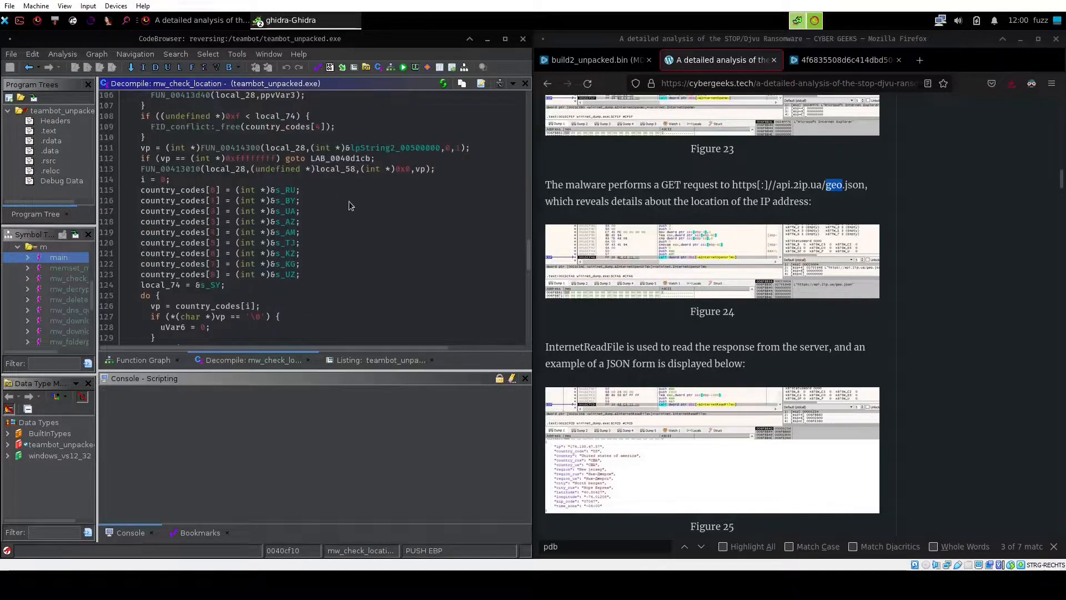
- Compare the article's list of excluded country codes with the country_codes assignments in mw_check_location
{"action": "scroll", "coordinate": [652, 254], "scroll_direction": "down", "scroll_amount": 3}
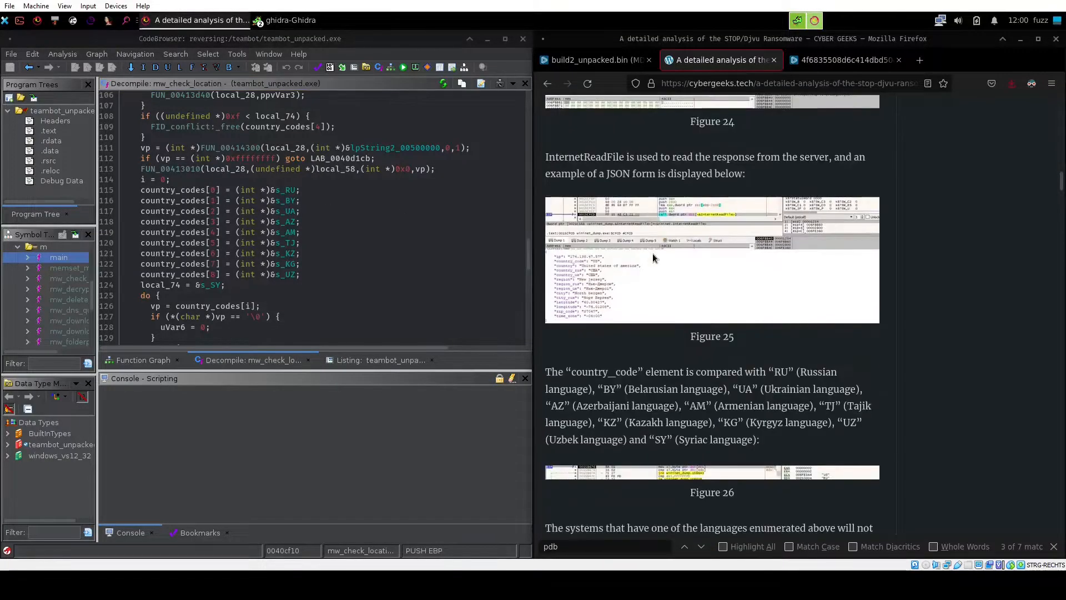
{"action": "scroll", "coordinate": [652, 269], "scroll_direction": "down", "scroll_amount": 3}
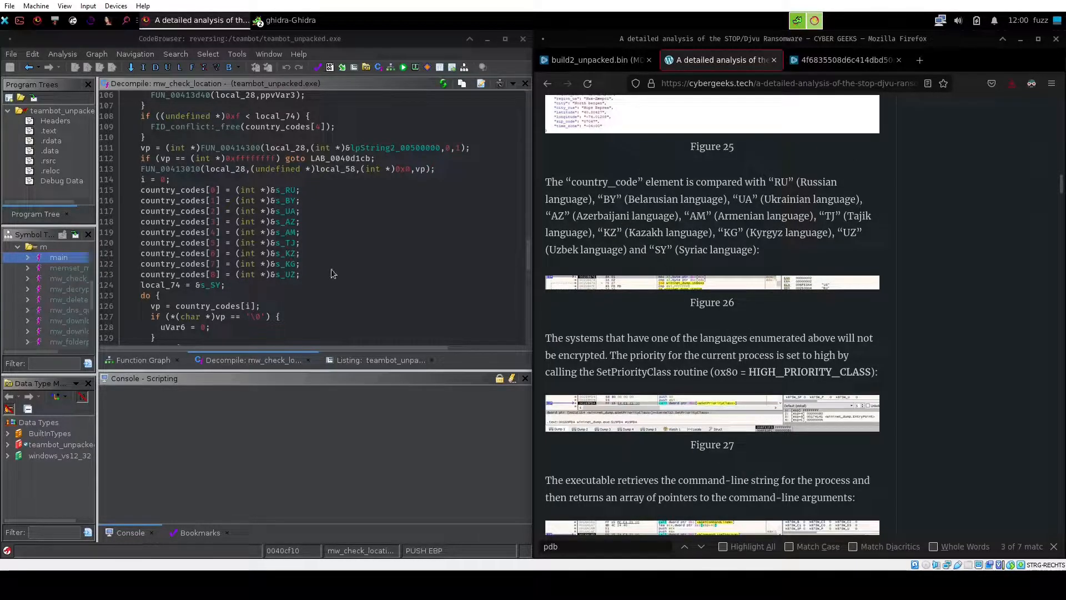
{"action": "left_click_drag", "start_coordinate": [332, 274], "coordinate": [339, 181]}
{"action": "left_click", "coordinate": [255, 287]}
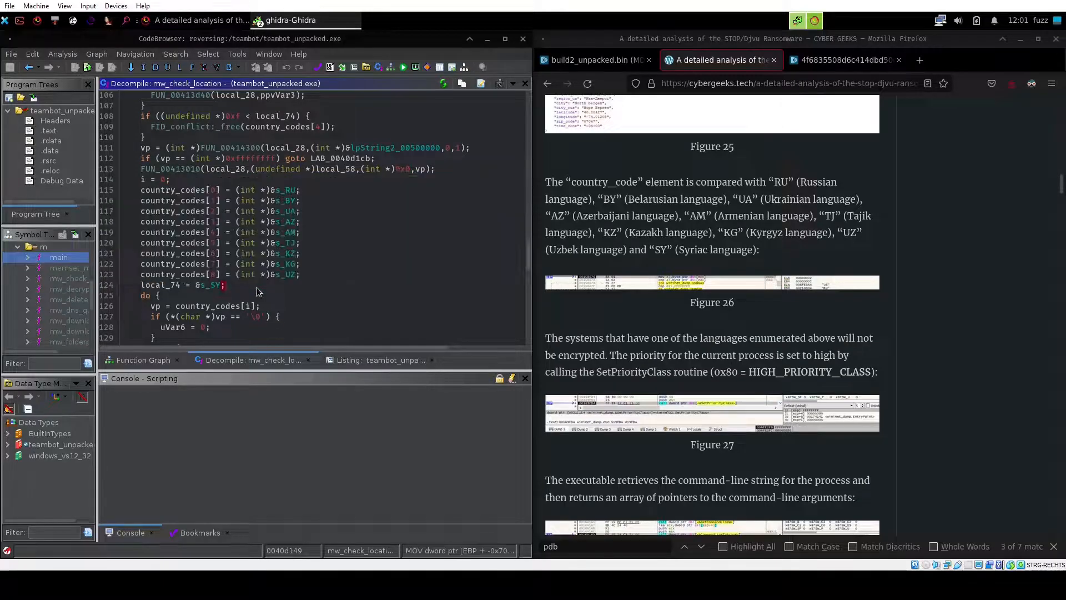
- Highlight the country_codes assignments in mw_check_location, then return to the mw_check_location call in main
{"action": "left_click_drag", "start_coordinate": [272, 293], "coordinate": [320, 196]}
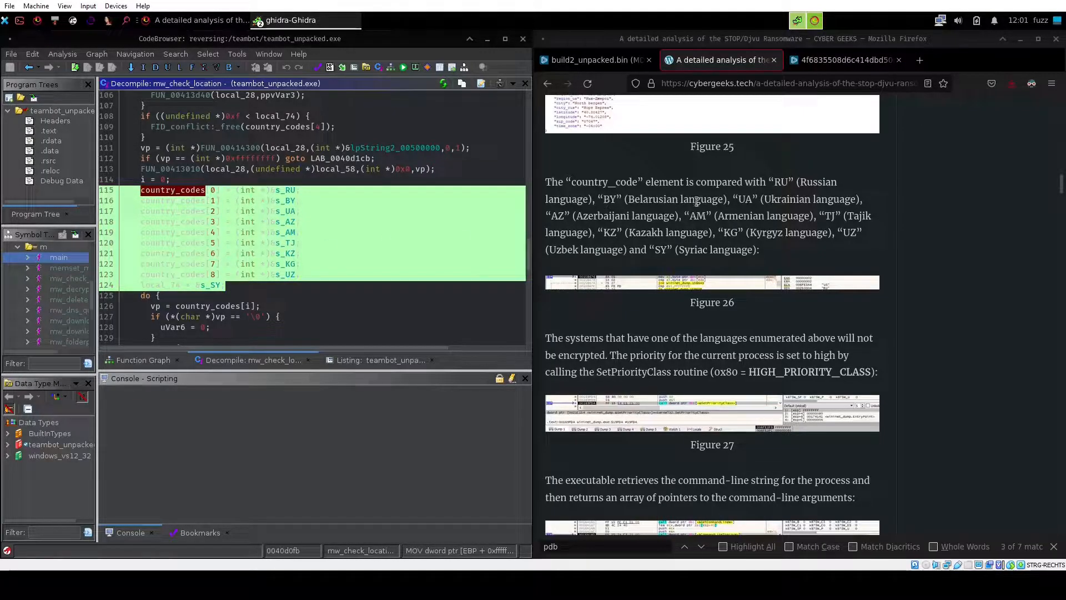
{"action": "left_click", "coordinate": [298, 264]}
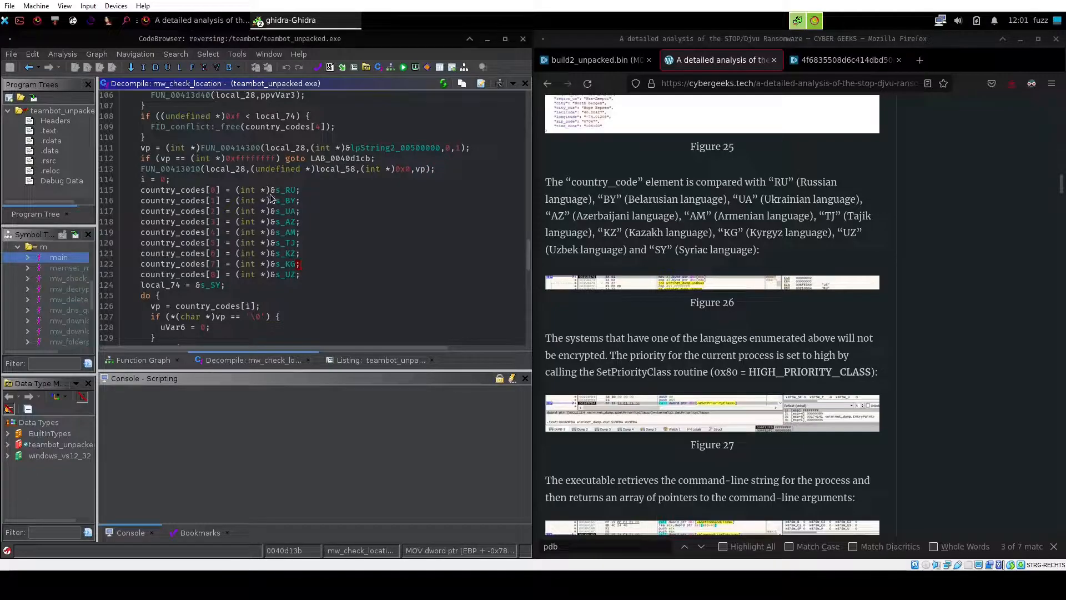
{"action": "left_click", "coordinate": [28, 69]}
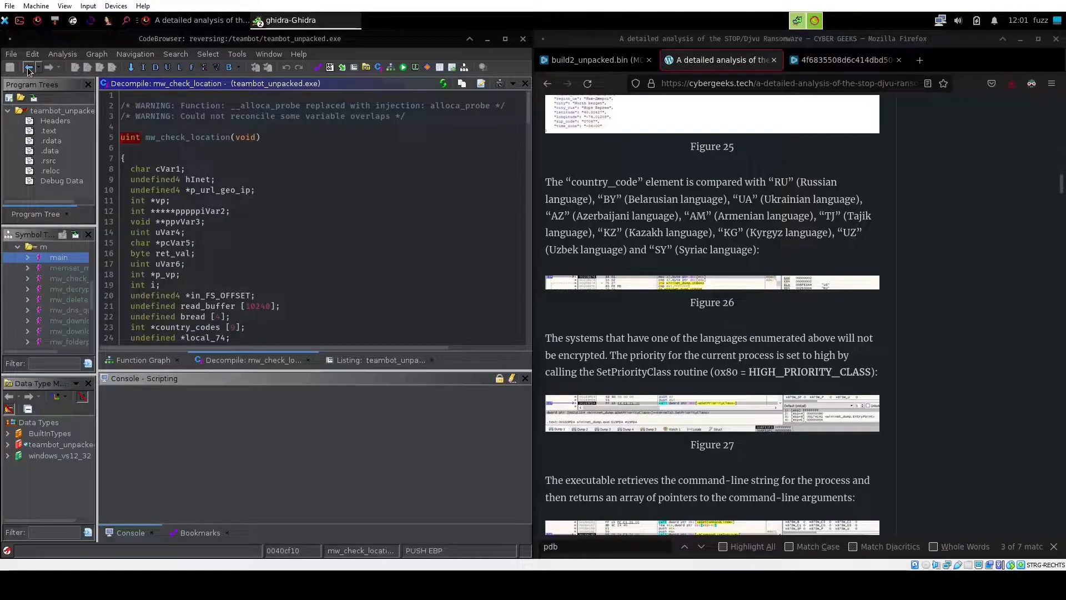
{"action": "left_click", "coordinate": [29, 69]}
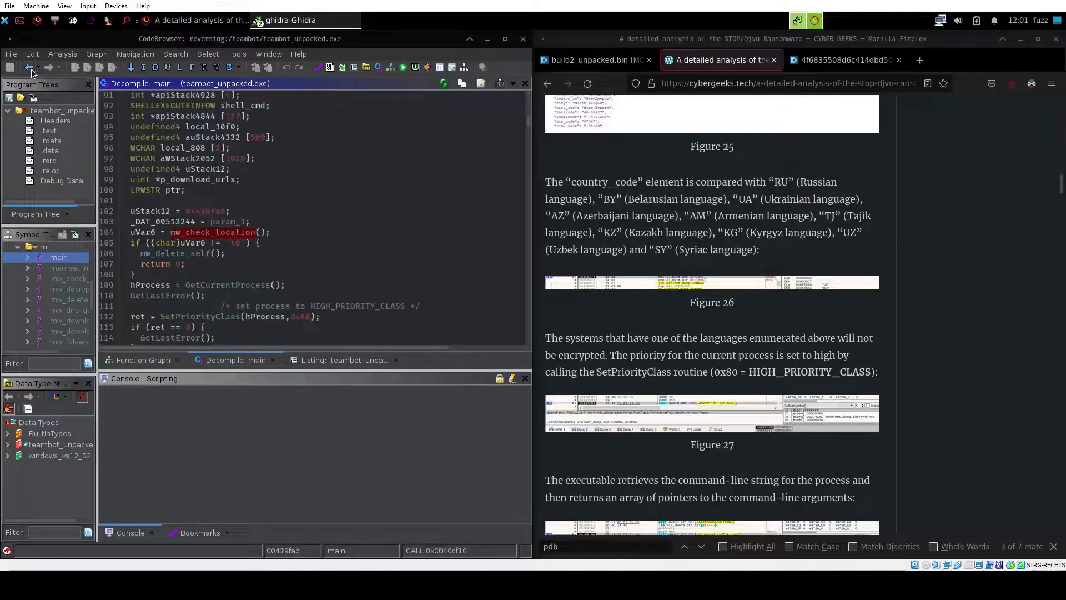
{"action": "scroll", "coordinate": [283, 199], "scroll_direction": "down", "scroll_amount": 3}
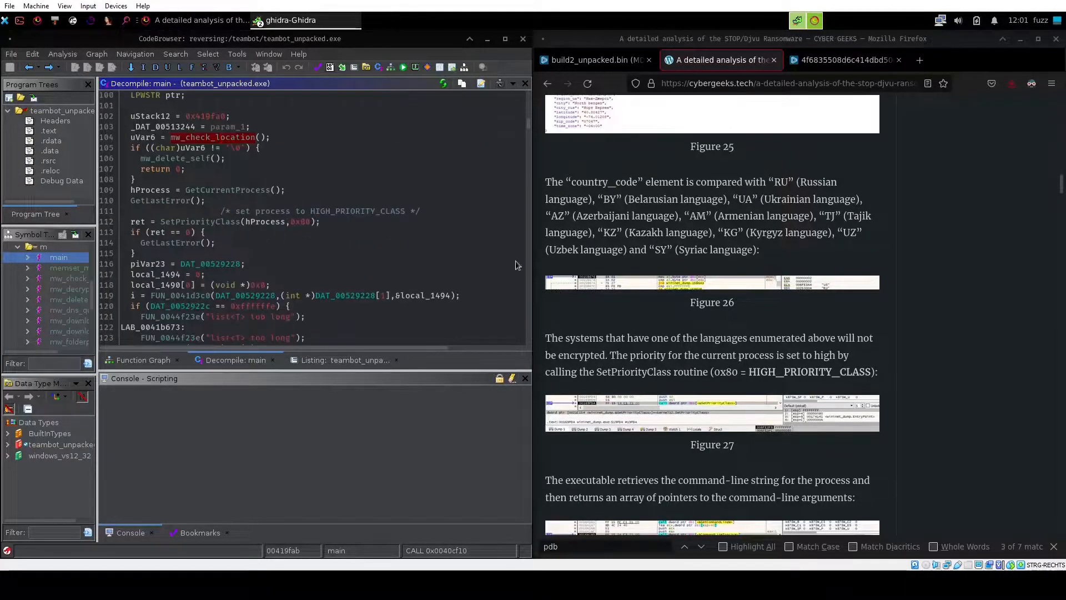
- Compare the article's HIGH_PRIORITY_CLASS passage with the SetPriorityClass call in main
{"action": "left_click", "coordinate": [663, 323]}
{"action": "scroll", "coordinate": [664, 323], "scroll_direction": "down", "scroll_amount": 2}
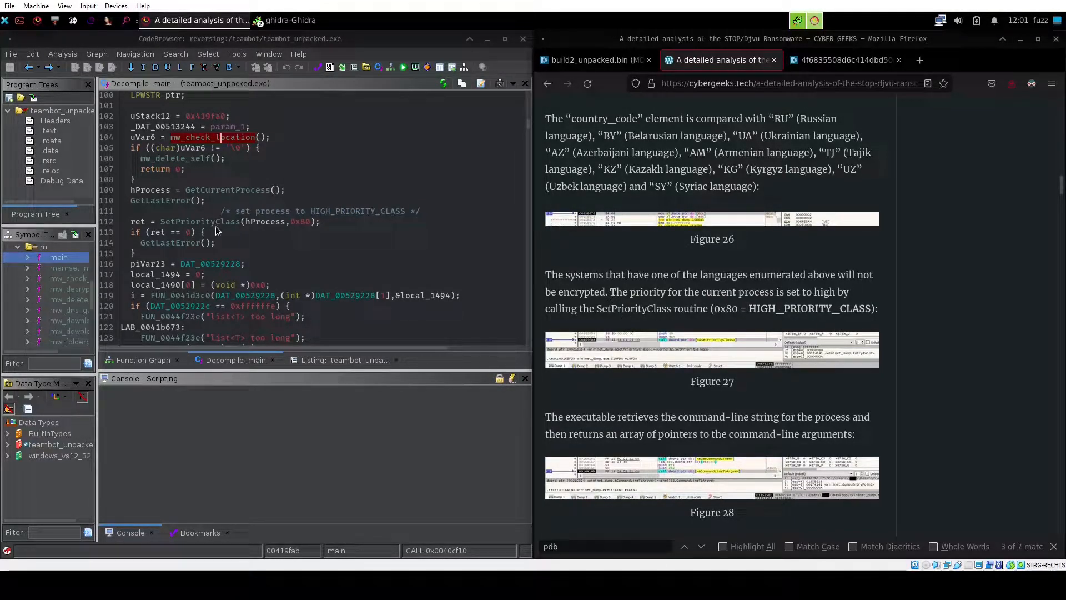
{"action": "left_click", "coordinate": [253, 222]}
{"action": "scroll", "coordinate": [252, 221], "scroll_direction": "down", "scroll_amount": 2}
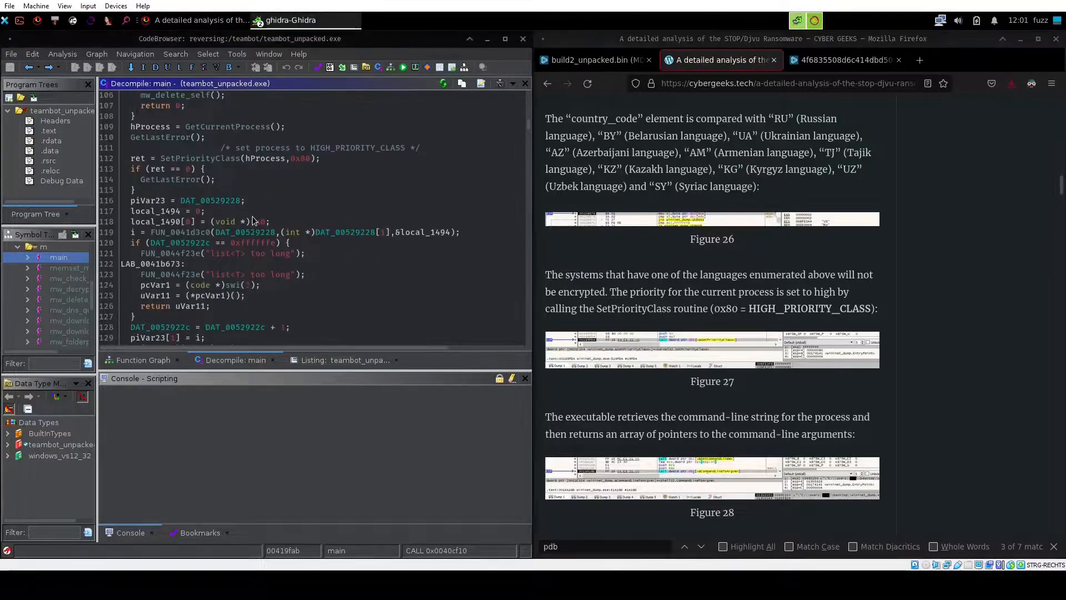
- Highlight the article's –Admin, –Task and –AutoStart parameters and trace the matching command-line argument checks in main
{"action": "scroll", "coordinate": [839, 253], "scroll_direction": "down", "scroll_amount": 5}
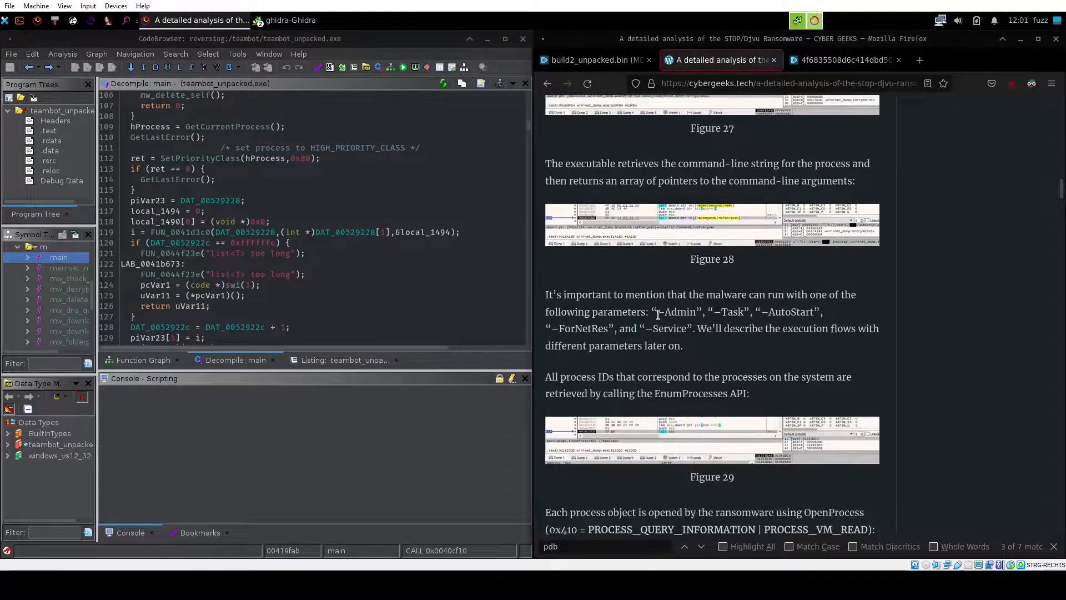
{"action": "left_click_drag", "start_coordinate": [657, 314], "coordinate": [814, 315]}
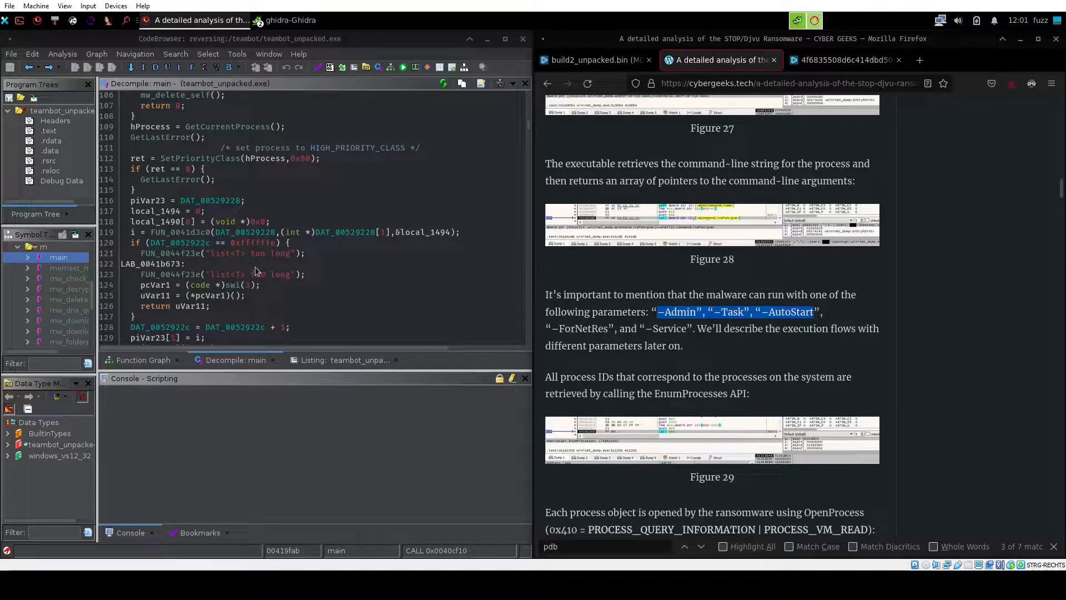
{"action": "left_click", "coordinate": [340, 215]}
{"action": "scroll", "coordinate": [340, 215], "scroll_direction": "down", "scroll_amount": 2}
{"action": "scroll", "coordinate": [339, 218], "scroll_direction": "down", "scroll_amount": 17}
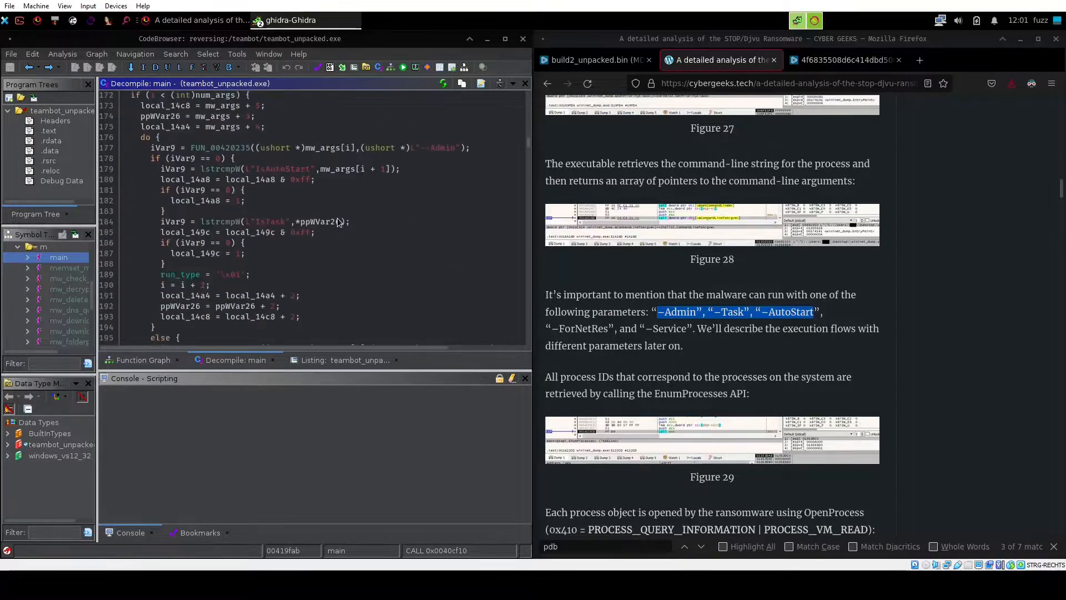
{"action": "scroll", "coordinate": [338, 218], "scroll_direction": "down", "scroll_amount": 2}
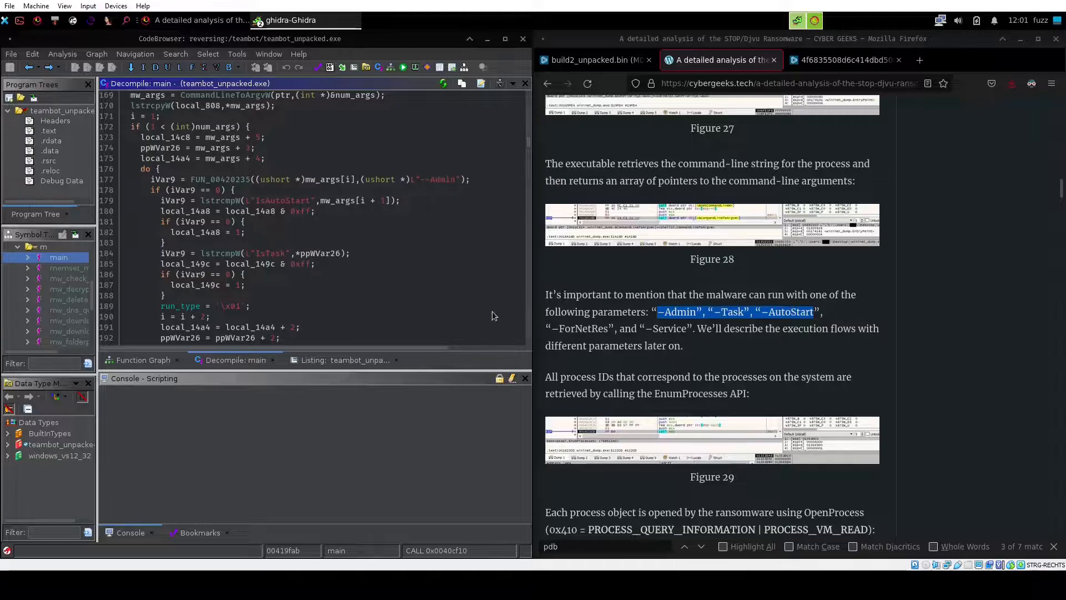
{"action": "scroll", "coordinate": [335, 276], "scroll_direction": "down", "scroll_amount": 4}
- Read through the article's passages from the run parameters and process enumeration to the Run registry key and SysHelper value
{"action": "scroll", "coordinate": [708, 256], "scroll_direction": "down", "scroll_amount": 3}
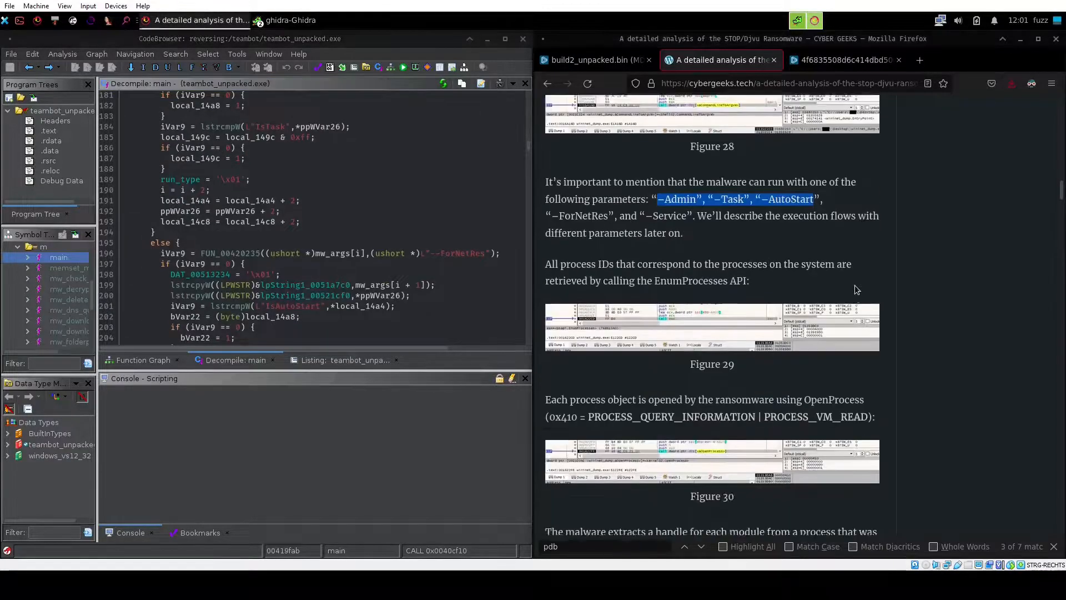
{"action": "scroll", "coordinate": [708, 255], "scroll_direction": "up", "scroll_amount": 6}
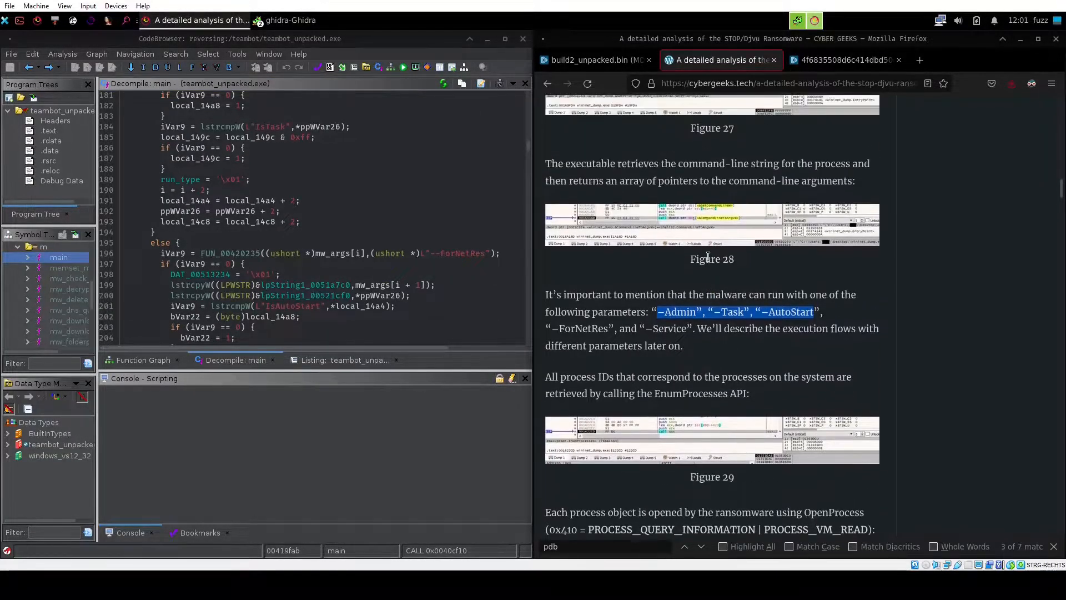
{"action": "scroll", "coordinate": [708, 257], "scroll_direction": "down", "scroll_amount": 3}
{"action": "scroll", "coordinate": [708, 257], "scroll_direction": "down", "scroll_amount": 10}
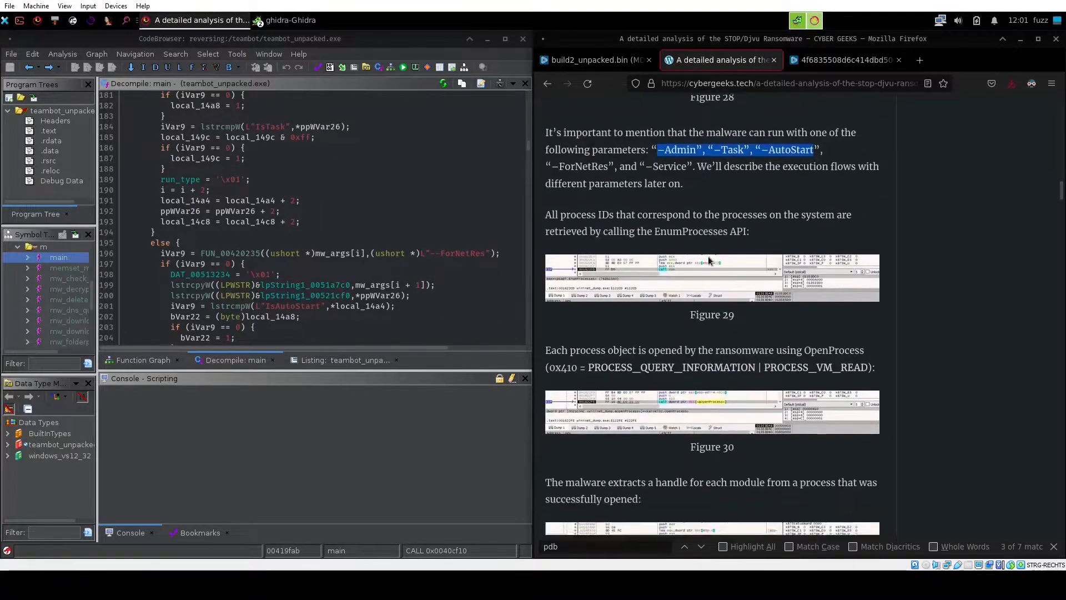
{"action": "scroll", "coordinate": [710, 261], "scroll_direction": "down", "scroll_amount": 6}
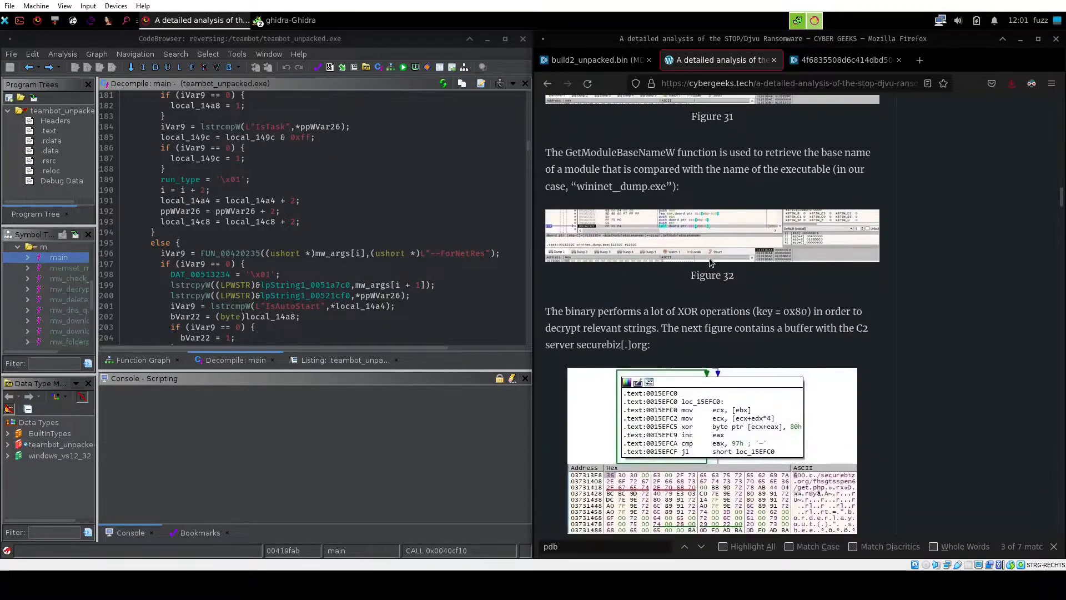
{"action": "scroll", "coordinate": [711, 261], "scroll_direction": "up", "scroll_amount": 3}
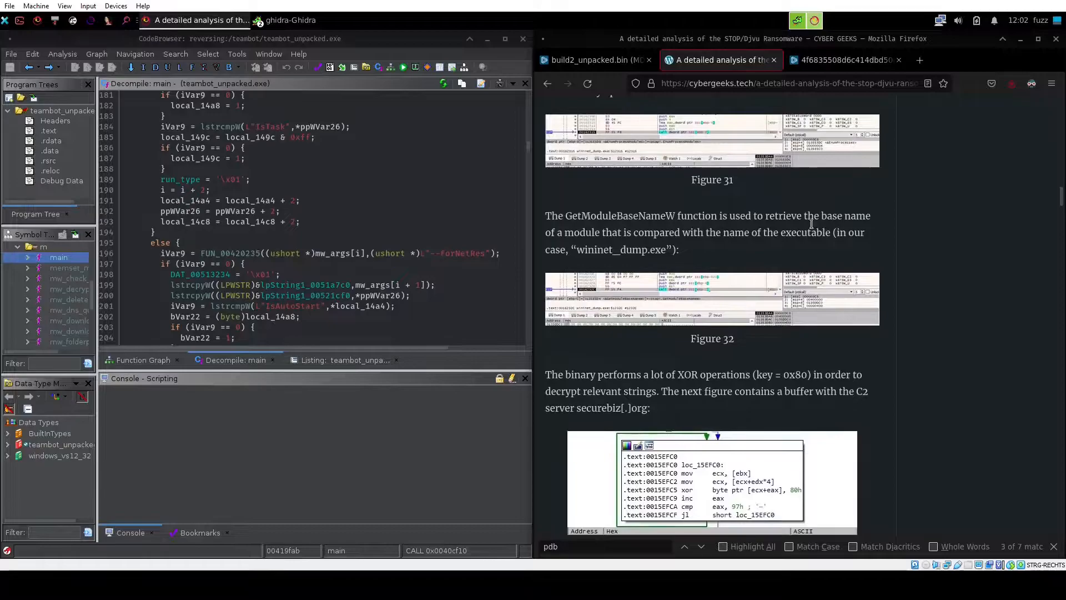
{"action": "scroll", "coordinate": [766, 258], "scroll_direction": "up", "scroll_amount": 3}
{"action": "scroll", "coordinate": [789, 261], "scroll_direction": "down", "scroll_amount": 12}
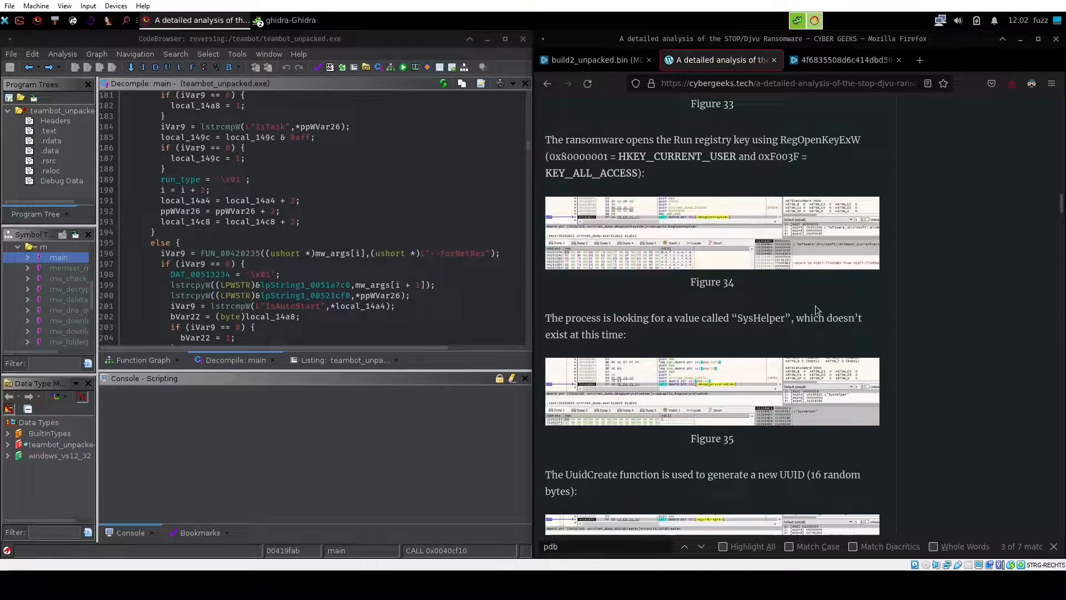
- Search the article for "personal" and read from the PersonalID.txt passage through to the hidden window creation
{"action": "key", "text": "ctrl+f"}
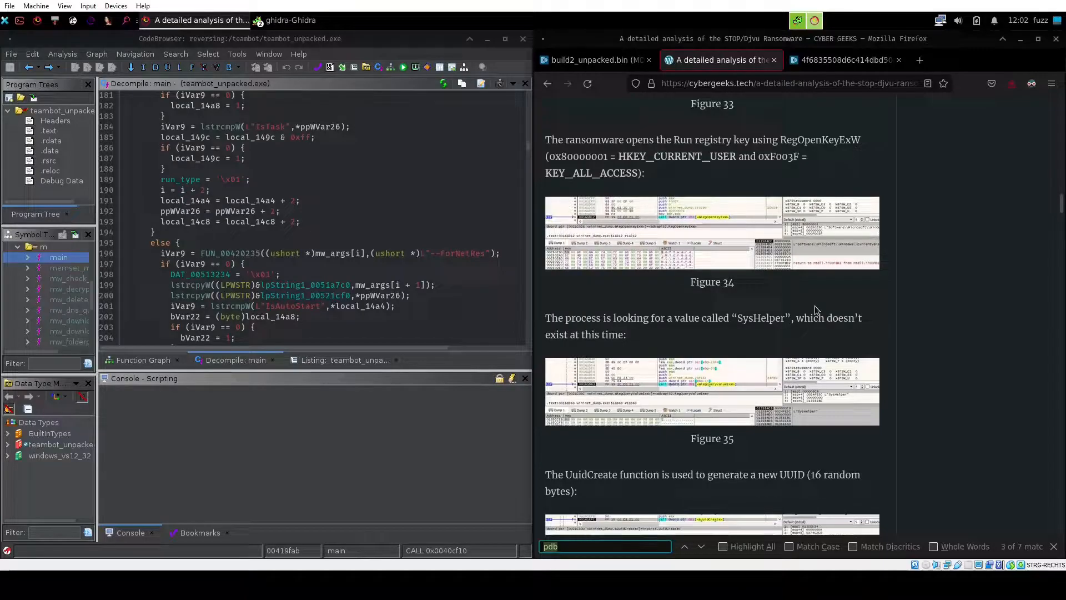
{"action": "type", "text": "persnal"}
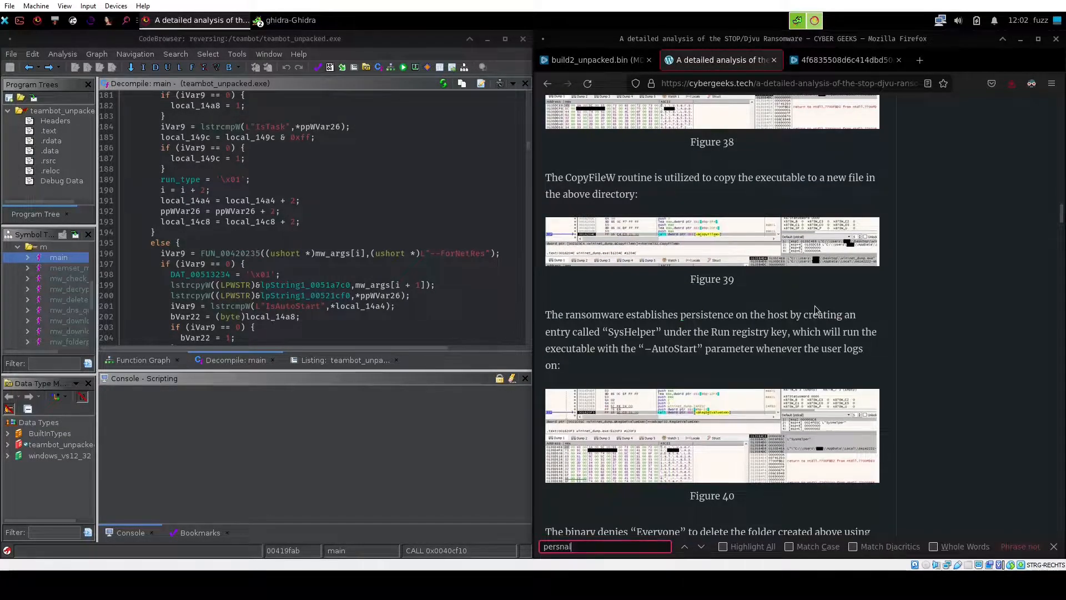
{"action": "key", "text": "BackSpace"}
{"action": "type", "text": "onal"}
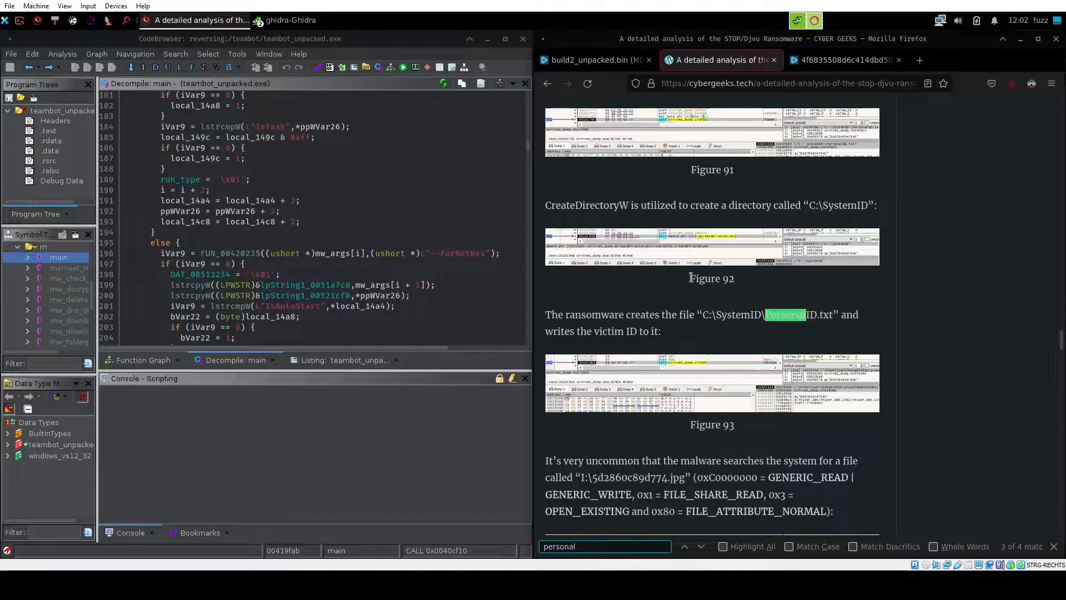
{"action": "scroll", "coordinate": [896, 344], "scroll_direction": "down", "scroll_amount": 7}
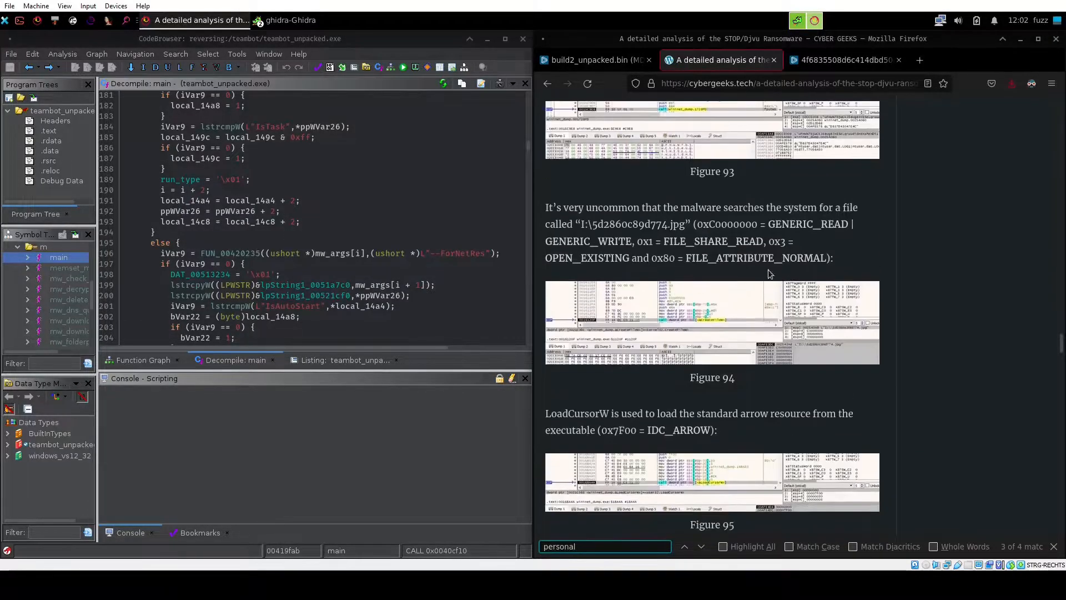
{"action": "scroll", "coordinate": [801, 272], "scroll_direction": "down", "scroll_amount": 10}
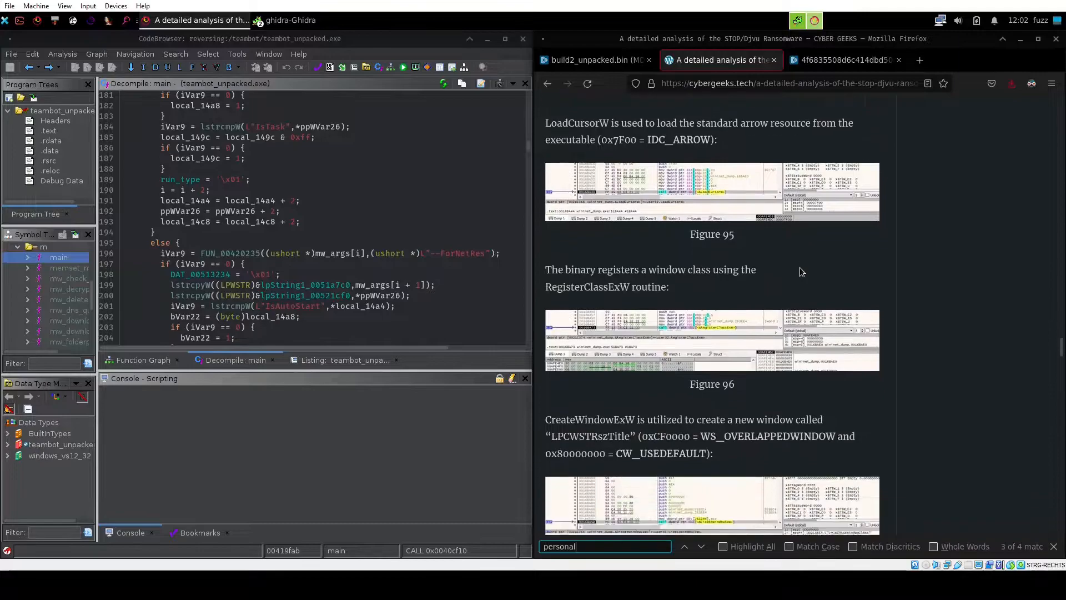
{"action": "scroll", "coordinate": [801, 271], "scroll_direction": "down", "scroll_amount": 3}
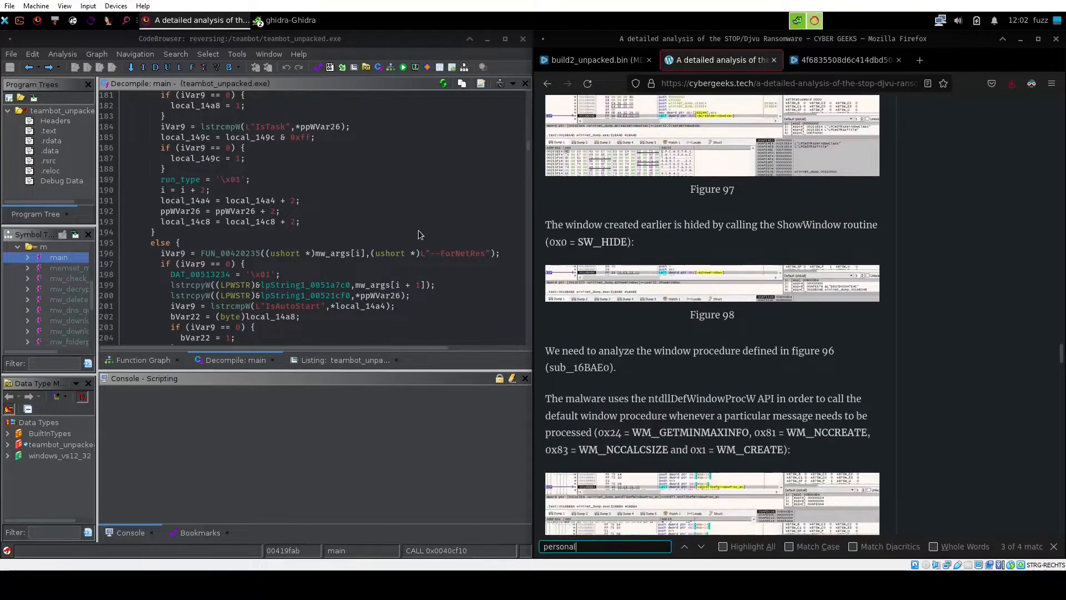
- Examine main's argument checks for --Task, --AutoStart and --Service
{"action": "left_click", "coordinate": [420, 236]}
{"action": "scroll", "coordinate": [420, 235], "scroll_direction": "down", "scroll_amount": 7}
{"action": "scroll", "coordinate": [420, 235], "scroll_direction": "down", "scroll_amount": 5}
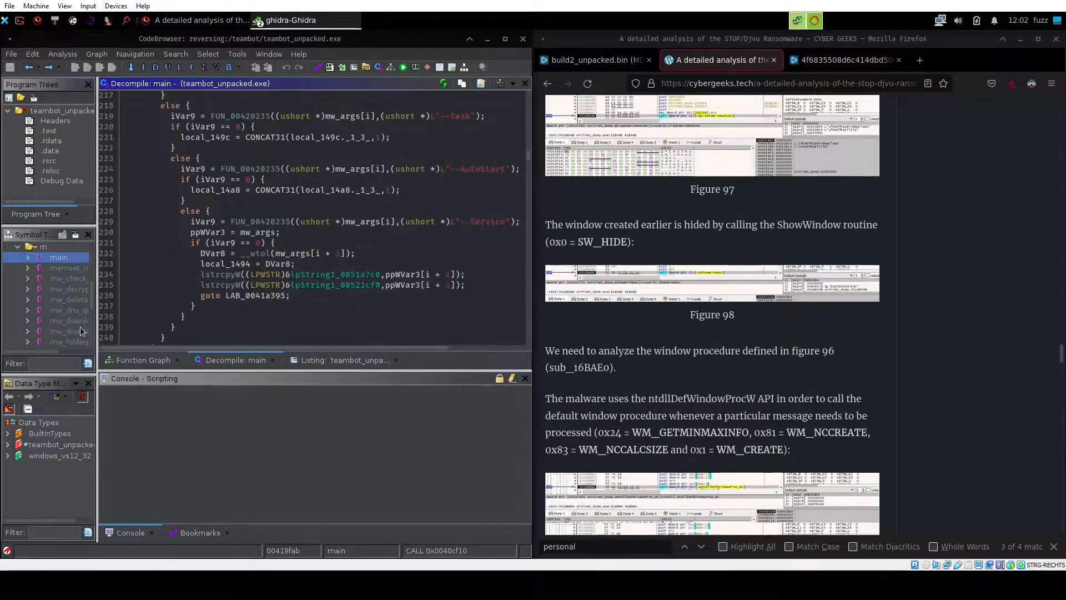
- Widen the symbol list to show full function names, then open mw_decrypt_urls and examine its XOR decryption loop
{"action": "left_click_drag", "start_coordinate": [98, 276], "coordinate": [209, 278]}
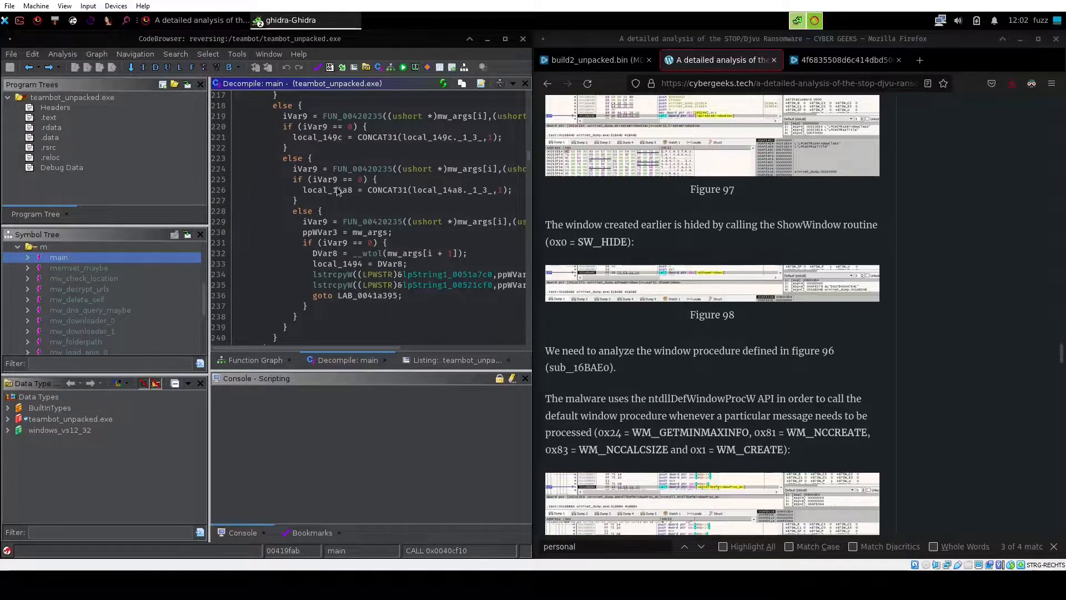
{"action": "left_click", "coordinate": [100, 289]}
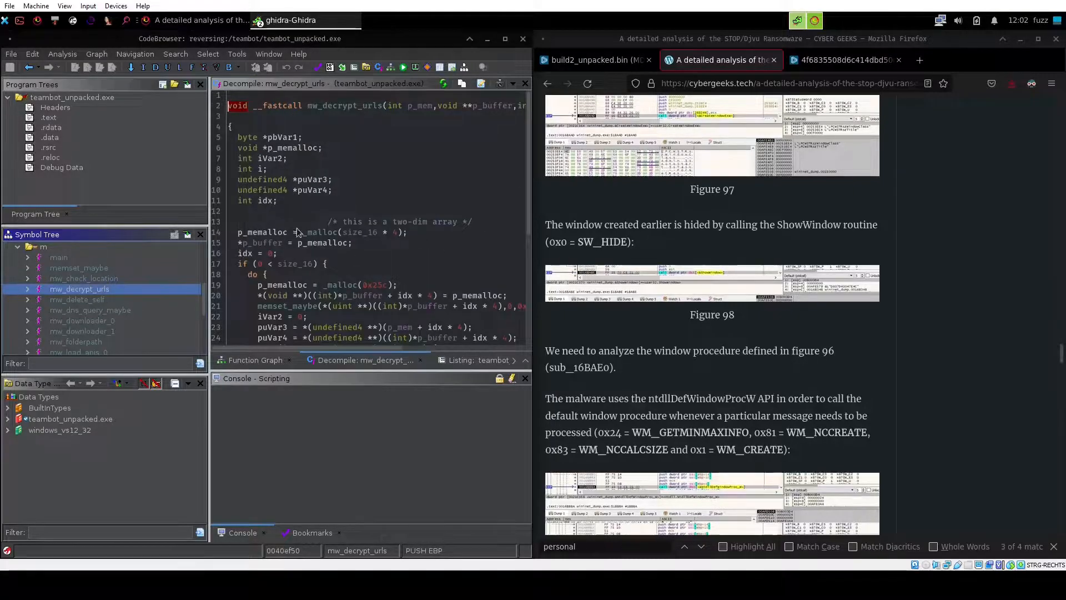
{"action": "scroll", "coordinate": [291, 234], "scroll_direction": "down", "scroll_amount": 2}
{"action": "left_click_drag", "start_coordinate": [211, 273], "coordinate": [137, 271]}
{"action": "scroll", "coordinate": [332, 172], "scroll_direction": "down", "scroll_amount": 3}
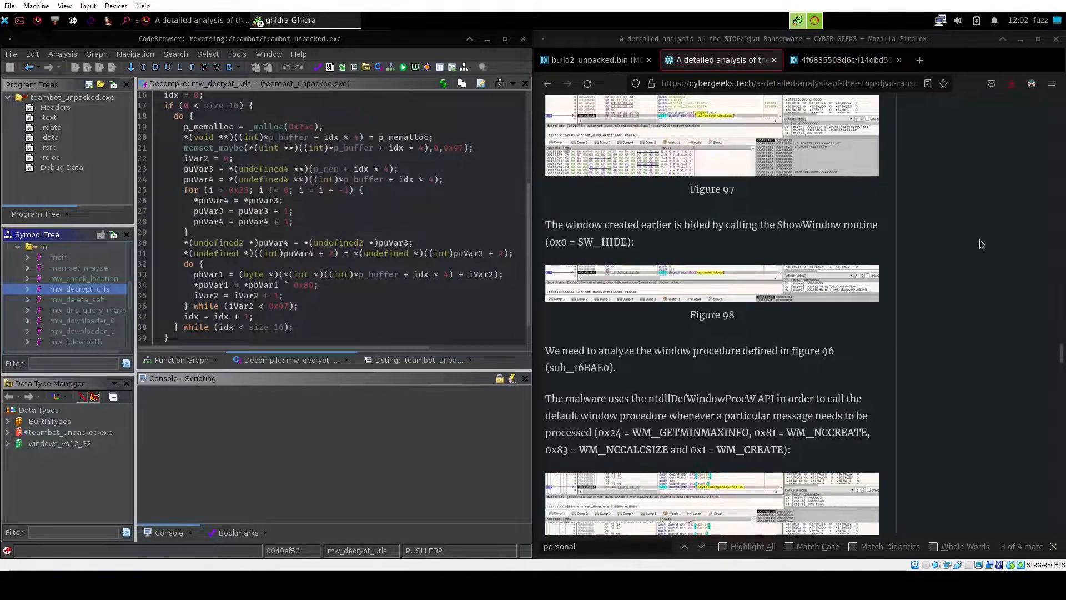
- Search the article for "0x80" and go to the passage on the XOR string decryption key
{"action": "scroll", "coordinate": [948, 250], "scroll_direction": "up", "scroll_amount": 8}
{"action": "scroll", "coordinate": [948, 250], "scroll_direction": "up", "scroll_amount": 10}
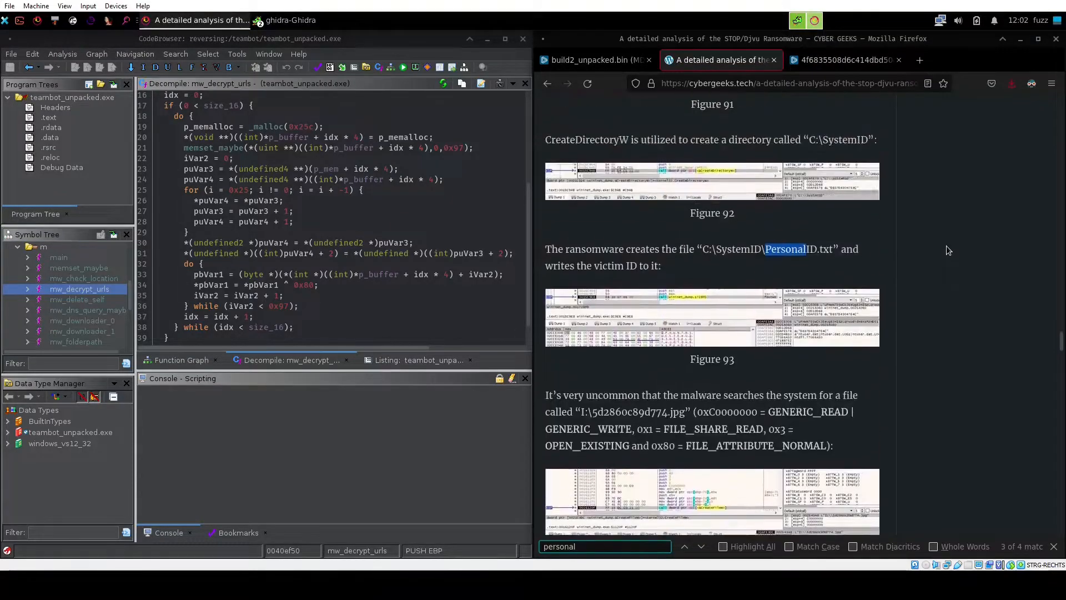
{"action": "scroll", "coordinate": [948, 251], "scroll_direction": "up", "scroll_amount": 10}
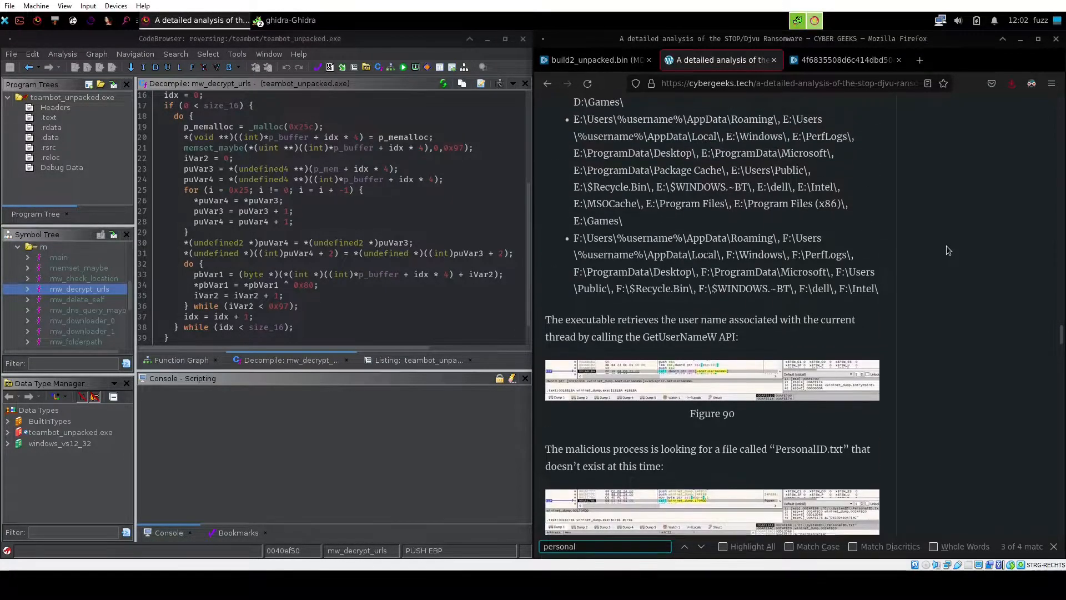
{"action": "scroll", "coordinate": [946, 250], "scroll_direction": "up", "scroll_amount": 8}
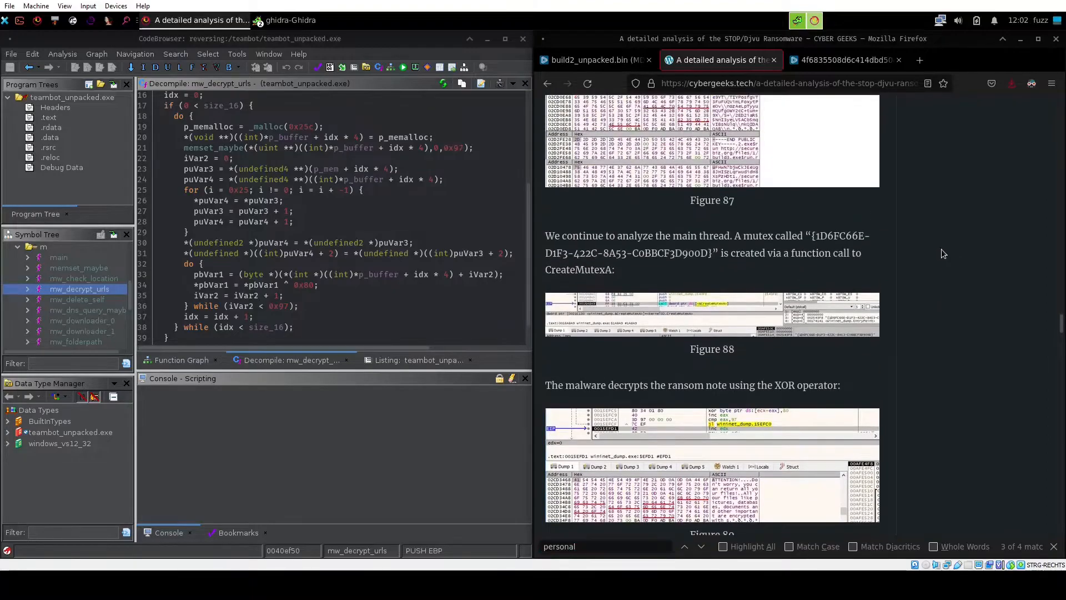
{"action": "key", "text": "ctrl+f"}
{"action": "type", "text": "0x80"}
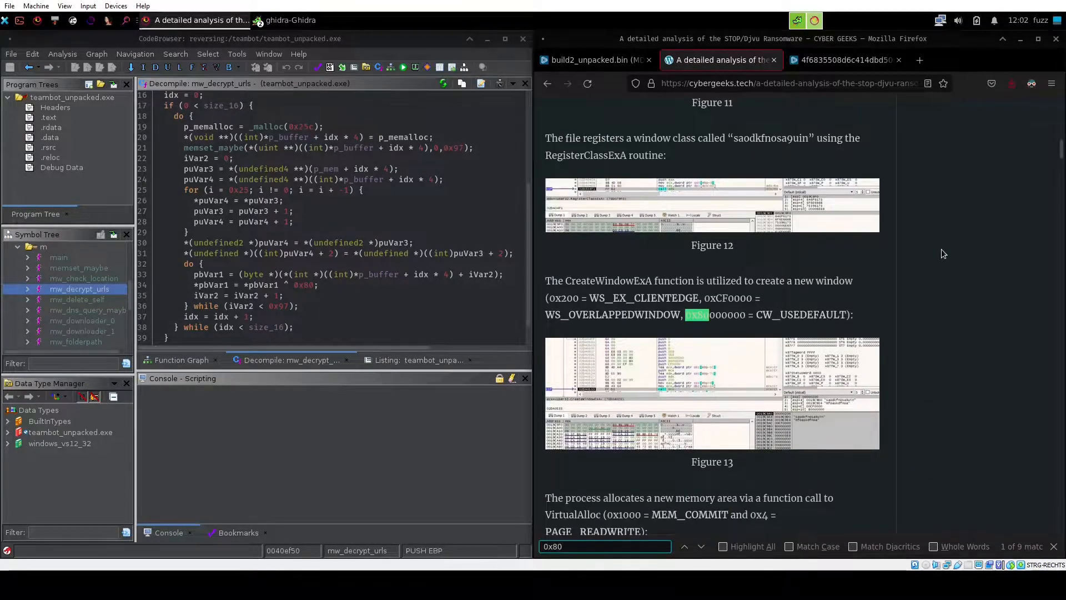
{"action": "key", "text": "Return"}
{"action": "key", "text": "Return"}
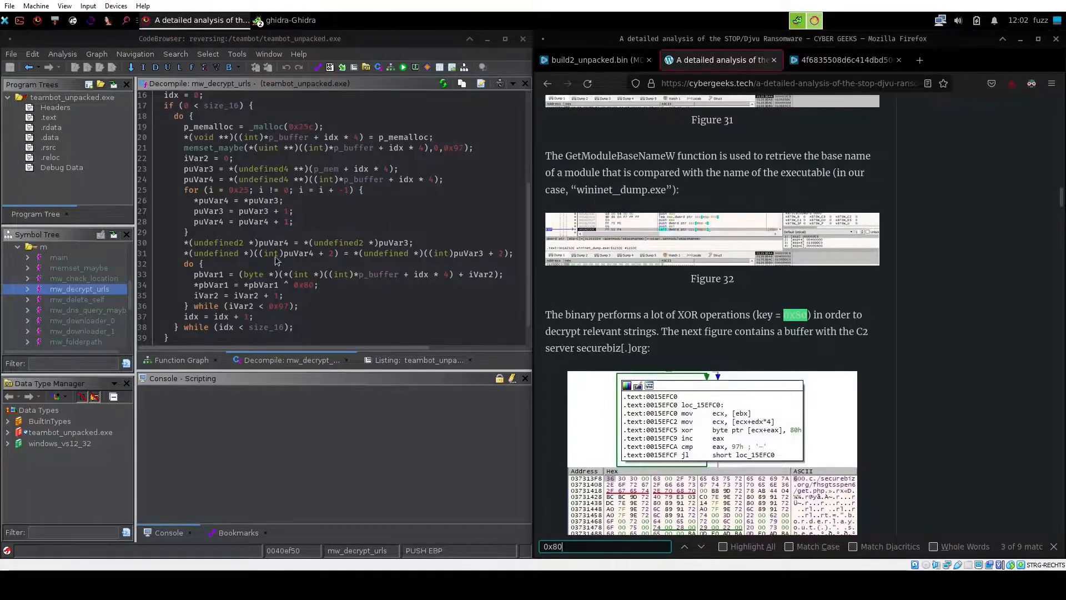
- Highlight "The next figure" in the article's XOR passage and examine the C2 server buffer described there
{"action": "scroll", "coordinate": [755, 351], "scroll_direction": "down", "scroll_amount": 2}
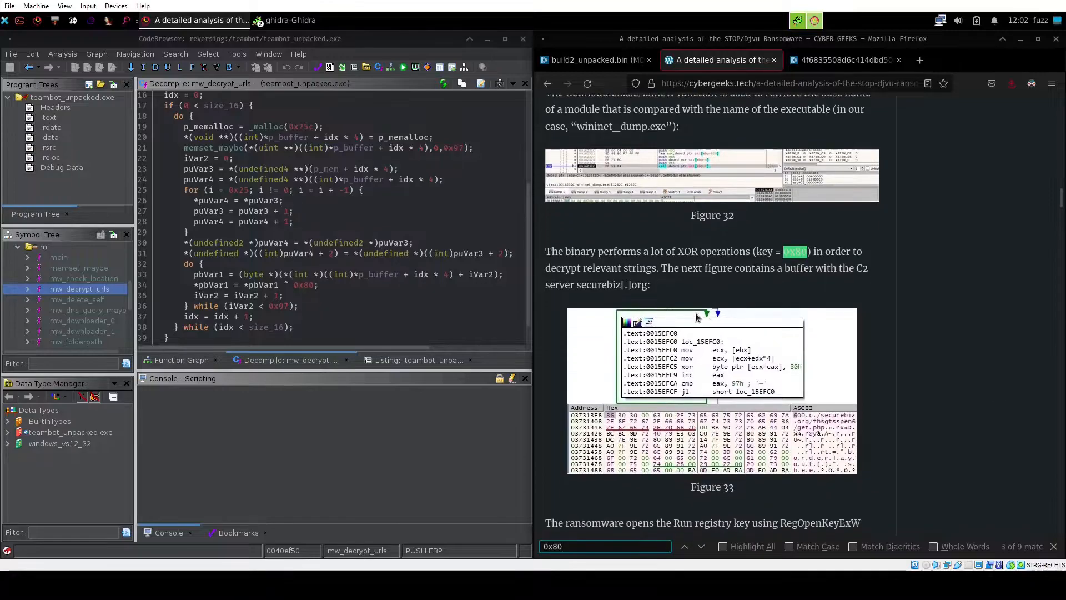
{"action": "left_click_drag", "start_coordinate": [661, 272], "coordinate": [734, 269]}
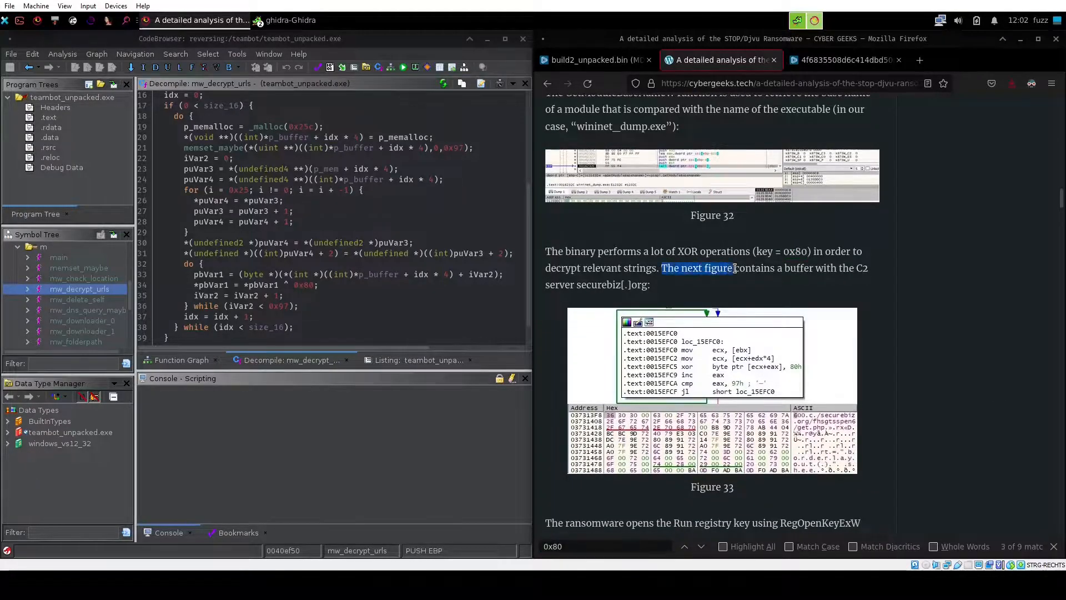
{"action": "left_click", "coordinate": [550, 286]}
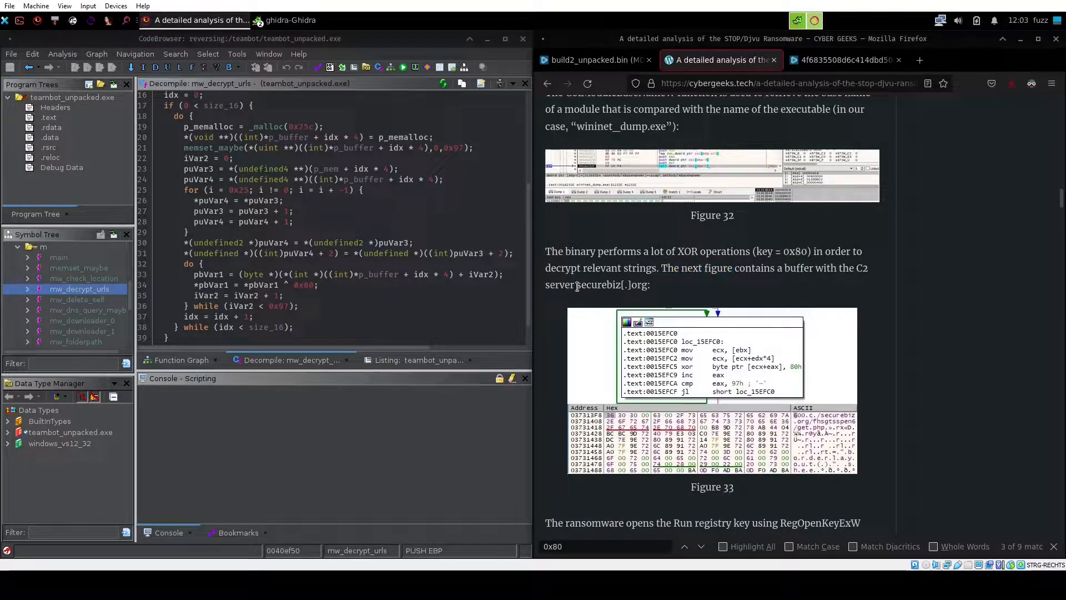
- Highlight "securebiz[.]org:" in the article and examine the XOR disassembly and hex dump in Figure 33
{"action": "left_click_drag", "start_coordinate": [578, 287], "coordinate": [650, 286]}
{"action": "scroll", "coordinate": [707, 294], "scroll_direction": "down", "scroll_amount": 4}
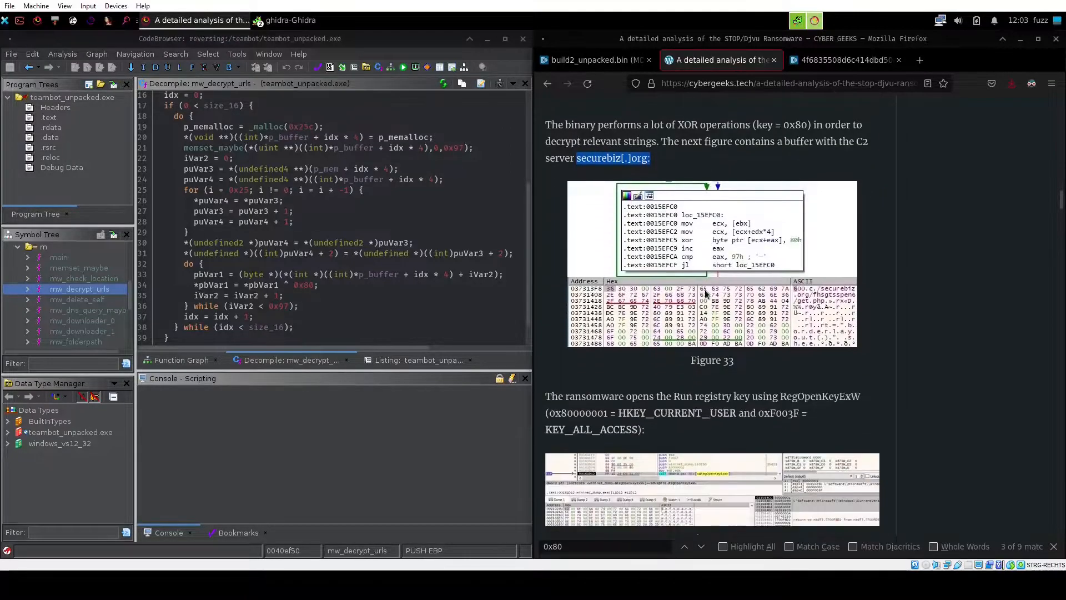
{"action": "scroll", "coordinate": [237, 280], "scroll_direction": "down", "scroll_amount": 1}
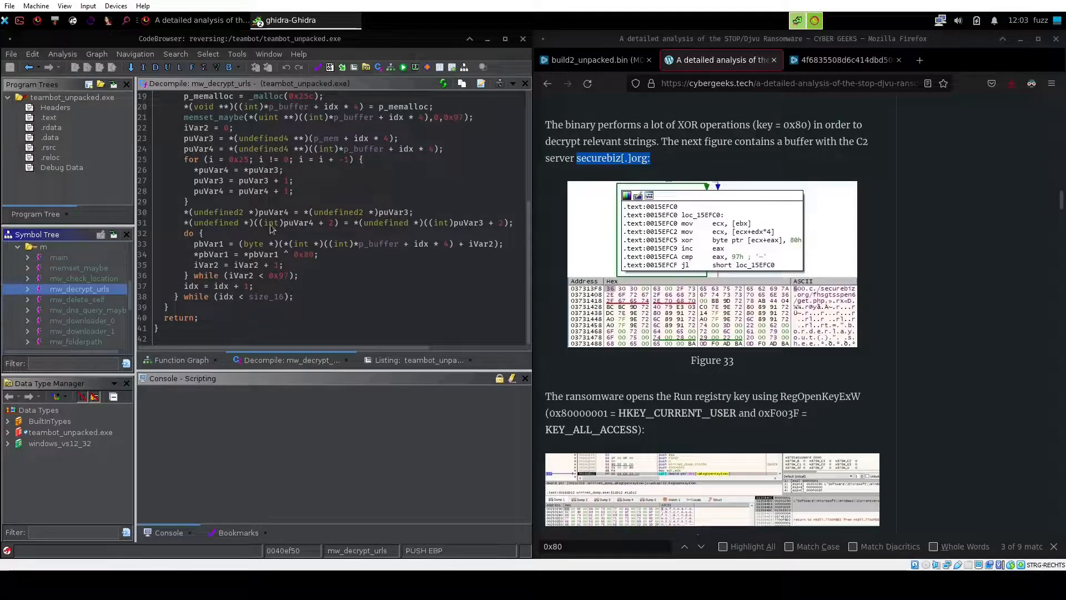
- Review the XOR loop in mw_decrypt_urls against the article, then open mw_downloader_0 from the function list
{"action": "scroll", "coordinate": [300, 239], "scroll_direction": "up", "scroll_amount": 3}
{"action": "scroll", "coordinate": [222, 278], "scroll_direction": "down", "scroll_amount": 1}
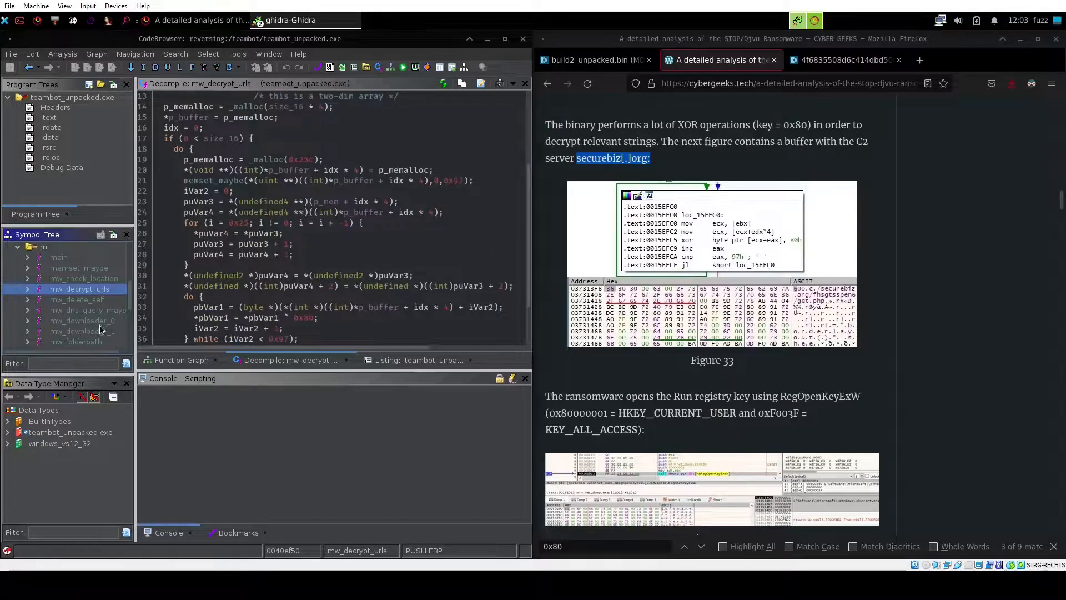
{"action": "left_click", "coordinate": [100, 330]}
{"action": "double_click", "coordinate": [102, 322]}
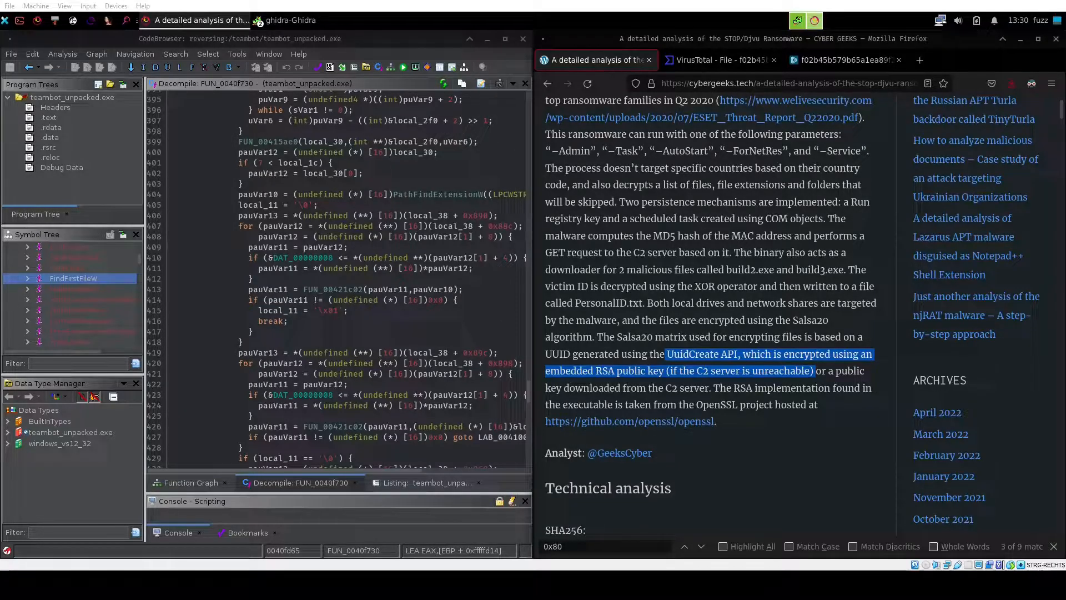
- Read the article's summary of the run parameters, persistence, downloads and the UuidCreate-based Salsa20 key encryption
{"action": "scroll", "coordinate": [711, 316], "scroll_direction": "up", "scroll_amount": 4}
{"action": "scroll", "coordinate": [711, 317], "scroll_direction": "down", "scroll_amount": 6}
{"action": "scroll", "coordinate": [711, 316], "scroll_direction": "up", "scroll_amount": 2}
{"action": "scroll", "coordinate": [710, 317], "scroll_direction": "up", "scroll_amount": 1}
{"action": "scroll", "coordinate": [711, 317], "scroll_direction": "up", "scroll_amount": 1}
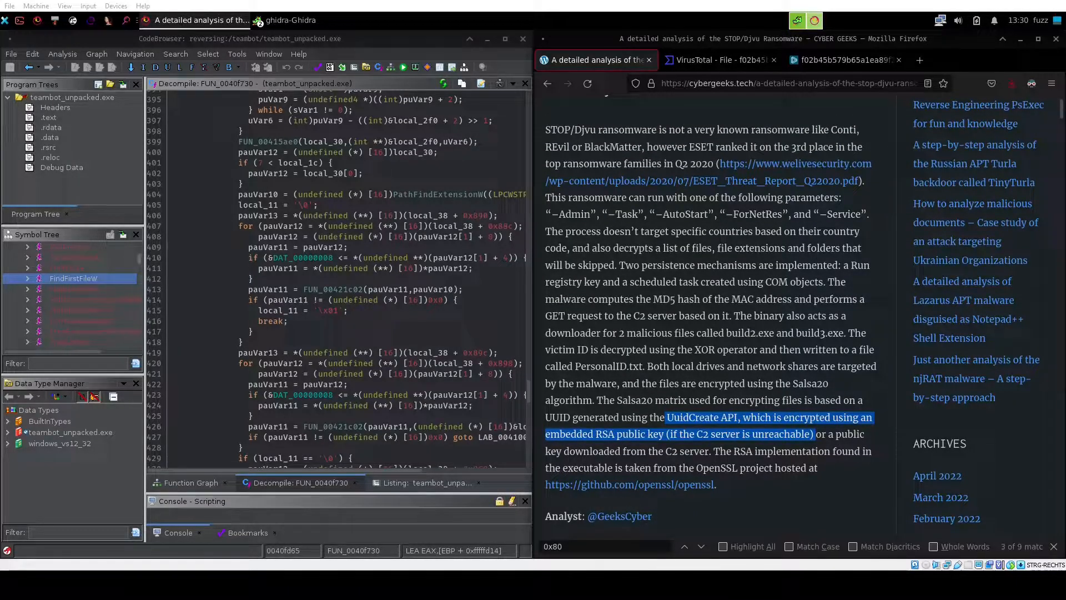
- Collapse the expanded DLL entries under Imports in the Symbol Tree, from CRYPT32.DLL and KERNEL32.DLL through SHELL32.DLL
{"action": "left_click_drag", "start_coordinate": [139, 259], "coordinate": [140, 244]}
{"action": "left_click", "coordinate": [17, 321]}
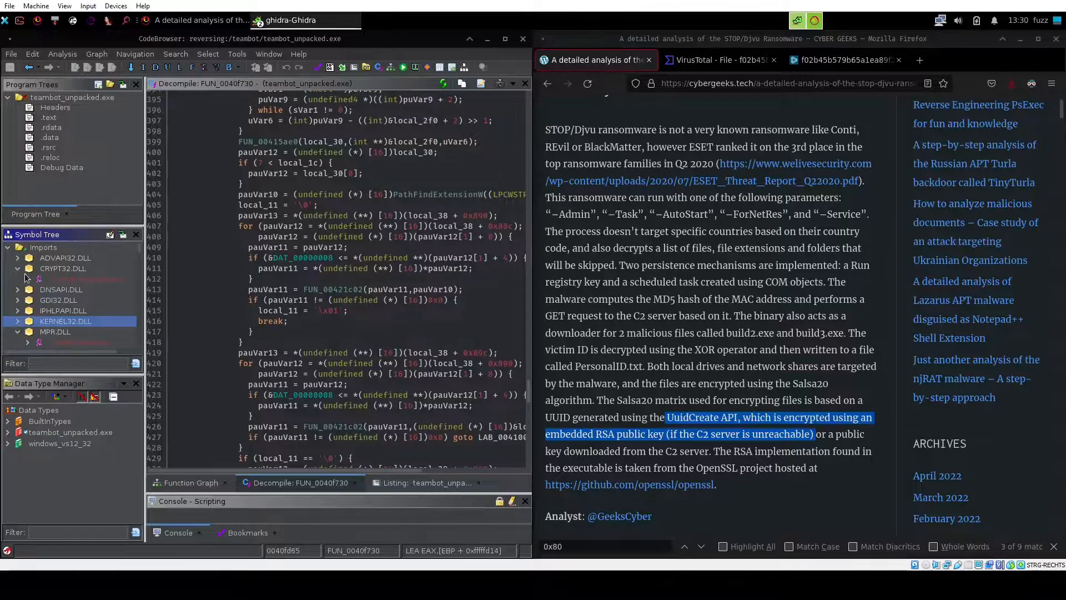
{"action": "left_click", "coordinate": [18, 268]}
{"action": "left_click", "coordinate": [17, 321]}
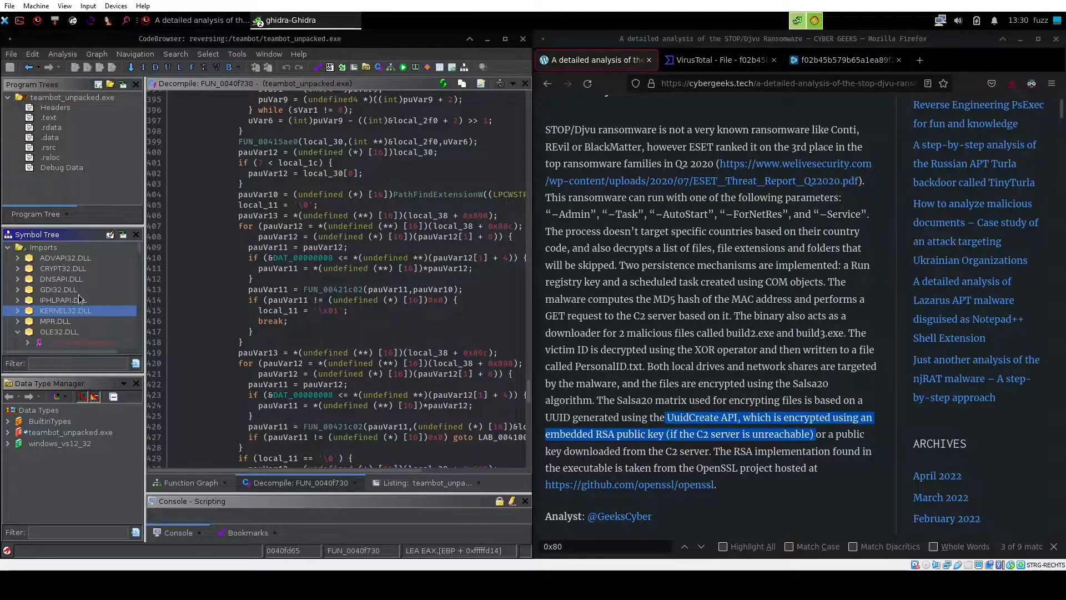
{"action": "scroll", "coordinate": [55, 306], "scroll_direction": "down", "scroll_amount": 1}
{"action": "left_click", "coordinate": [17, 299]}
{"action": "left_click", "coordinate": [17, 310]}
{"action": "left_click", "coordinate": [17, 321]}
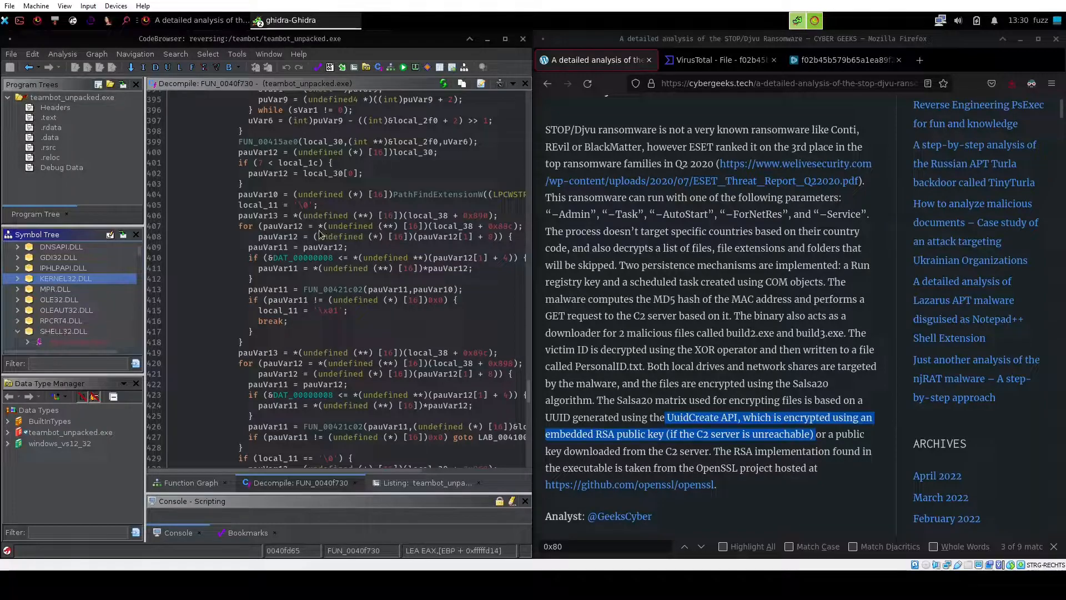
{"action": "left_click", "coordinate": [17, 331]}
- Examine the ANY.RUN report's process tree and command-line arguments for the f02b45b5 sample, then return to the article
{"action": "left_click", "coordinate": [824, 61]}
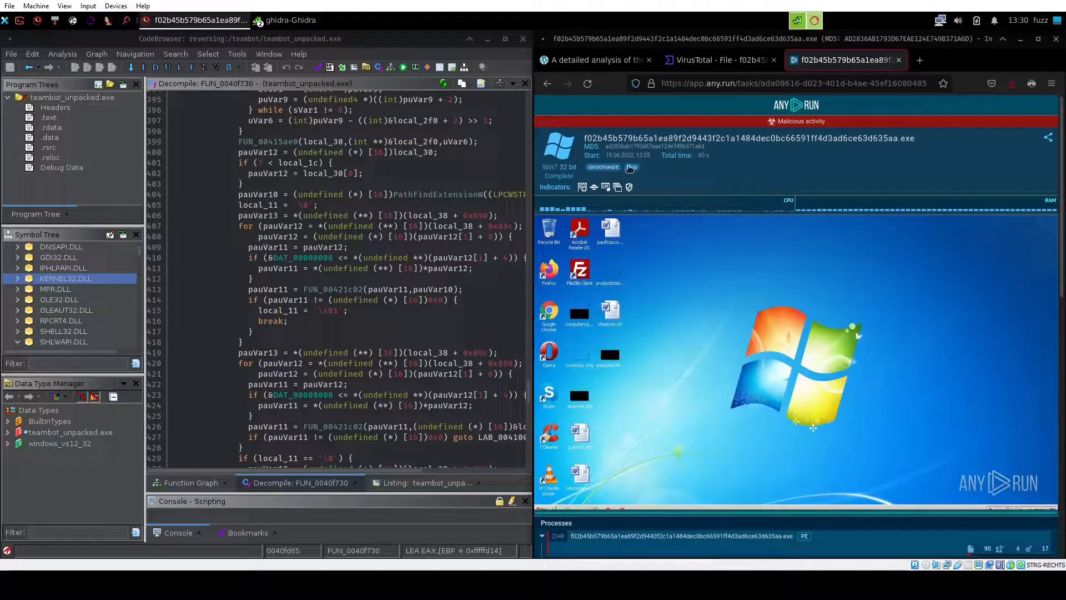
{"action": "scroll", "coordinate": [717, 278], "scroll_direction": "down", "scroll_amount": 3}
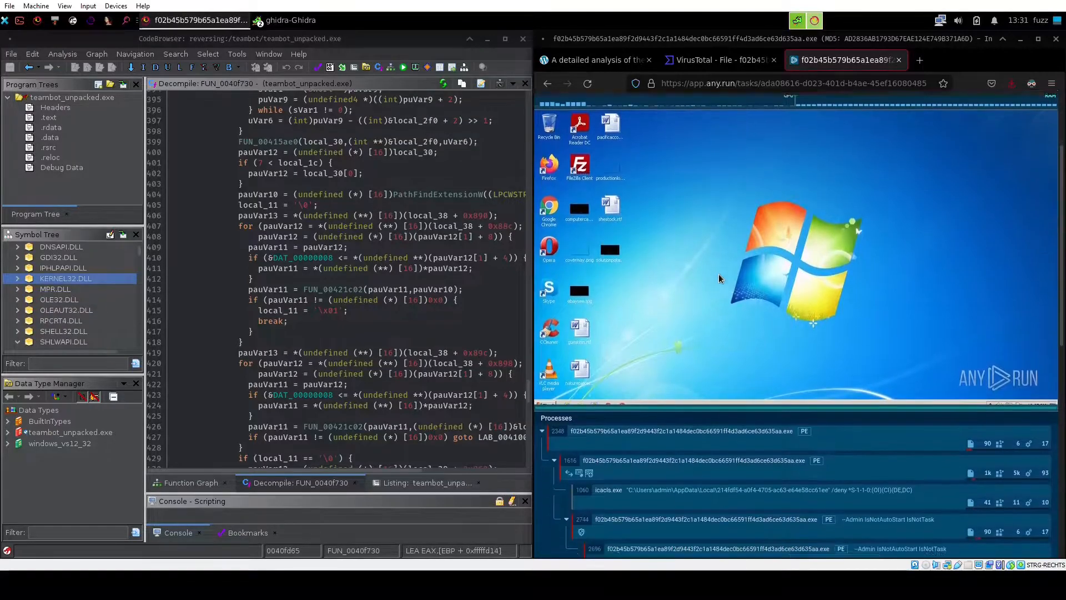
{"action": "scroll", "coordinate": [718, 275], "scroll_direction": "down", "scroll_amount": 4}
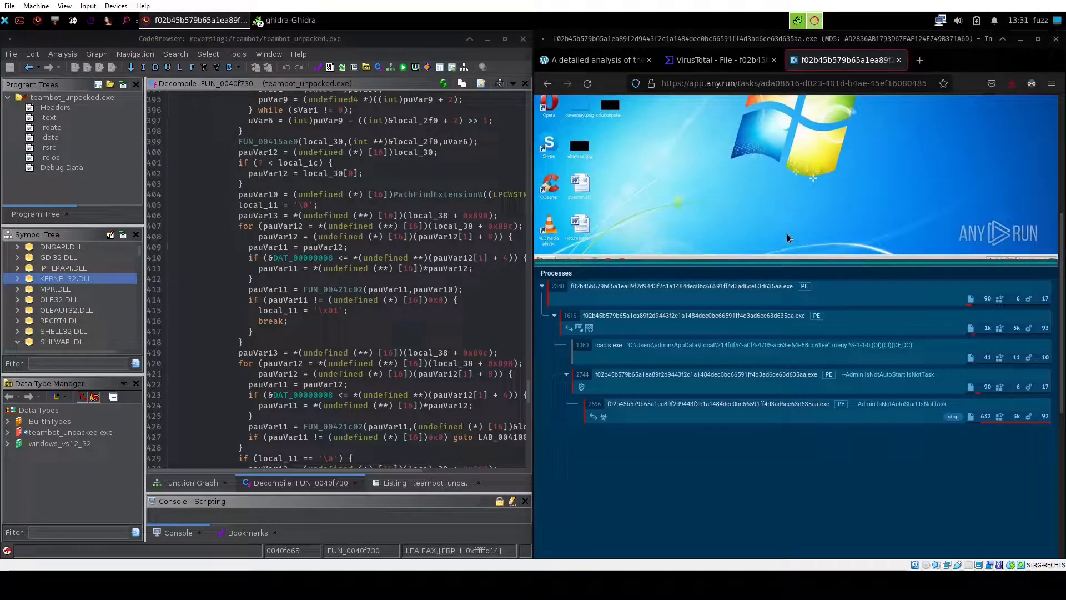
{"action": "scroll", "coordinate": [717, 136], "scroll_direction": "up", "scroll_amount": 3}
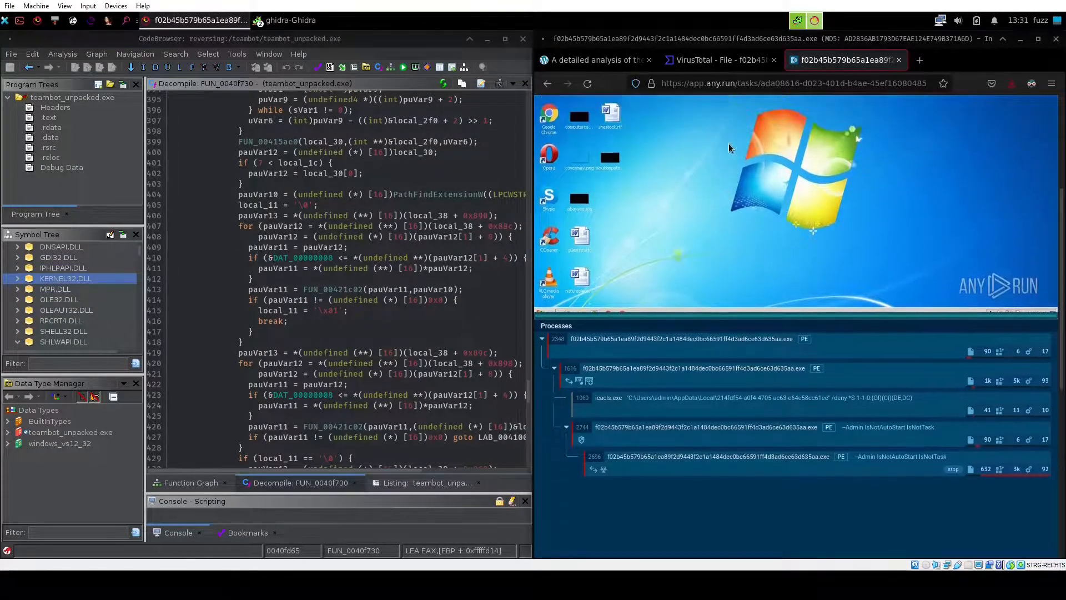
{"action": "left_click", "coordinate": [716, 60]}
{"action": "left_click", "coordinate": [597, 60]}
- Look through the rest of FUN_0040f730's decompiled code, then find and select mw_downloader_0 in the Symbol Tree
{"action": "scroll", "coordinate": [371, 158], "scroll_direction": "down", "scroll_amount": 10}
{"action": "scroll", "coordinate": [68, 279], "scroll_direction": "down", "scroll_amount": 1}
{"action": "scroll", "coordinate": [68, 280], "scroll_direction": "down", "scroll_amount": 3}
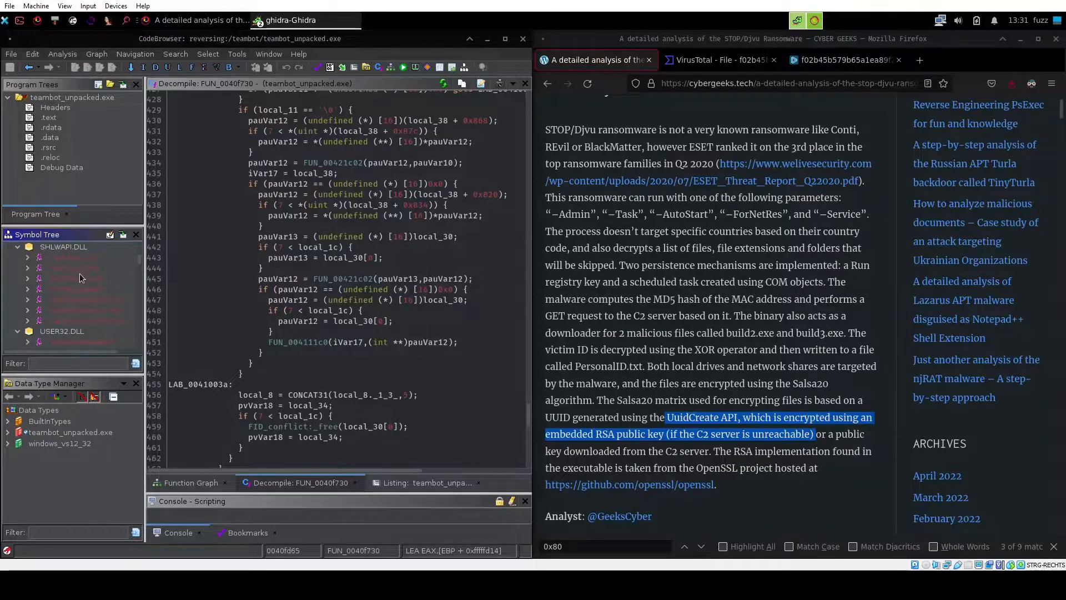
{"action": "scroll", "coordinate": [95, 276], "scroll_direction": "down", "scroll_amount": 5}
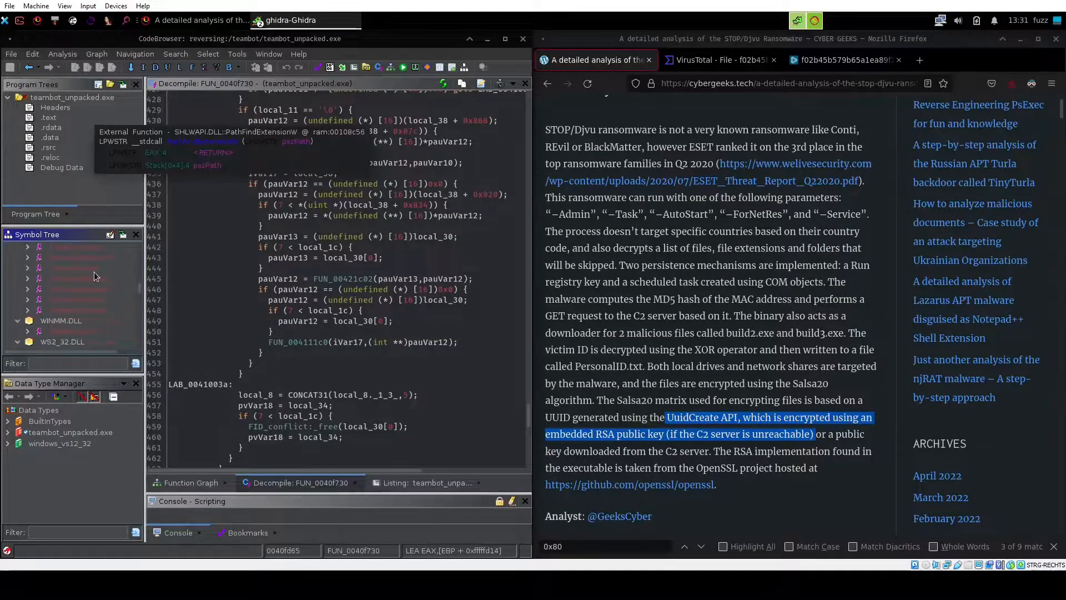
{"action": "scroll", "coordinate": [92, 289], "scroll_direction": "down", "scroll_amount": 5}
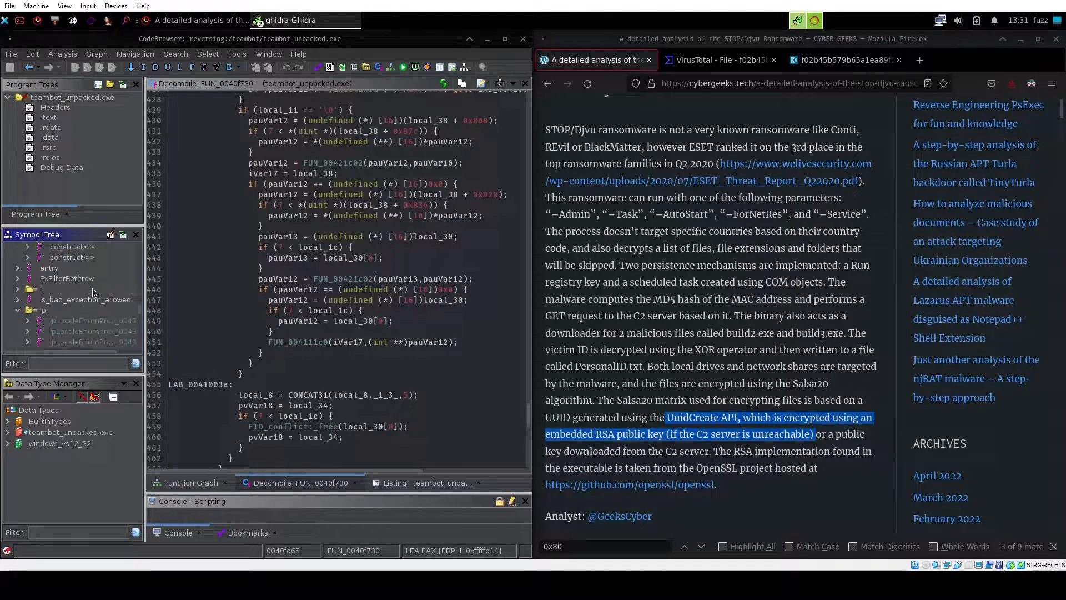
{"action": "scroll", "coordinate": [95, 316], "scroll_direction": "down", "scroll_amount": 1}
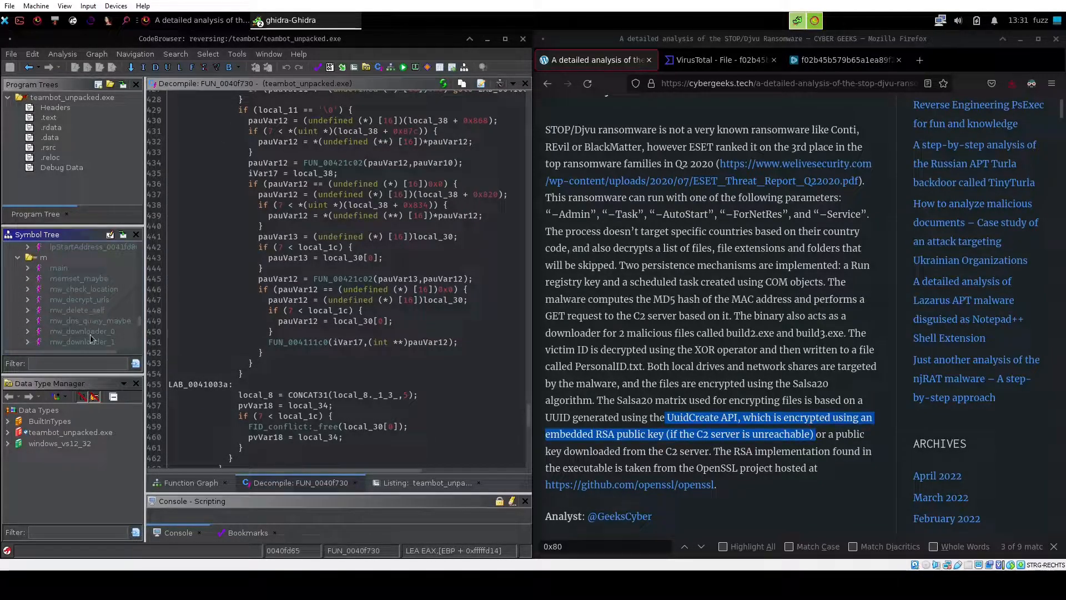
{"action": "left_click", "coordinate": [93, 332]}
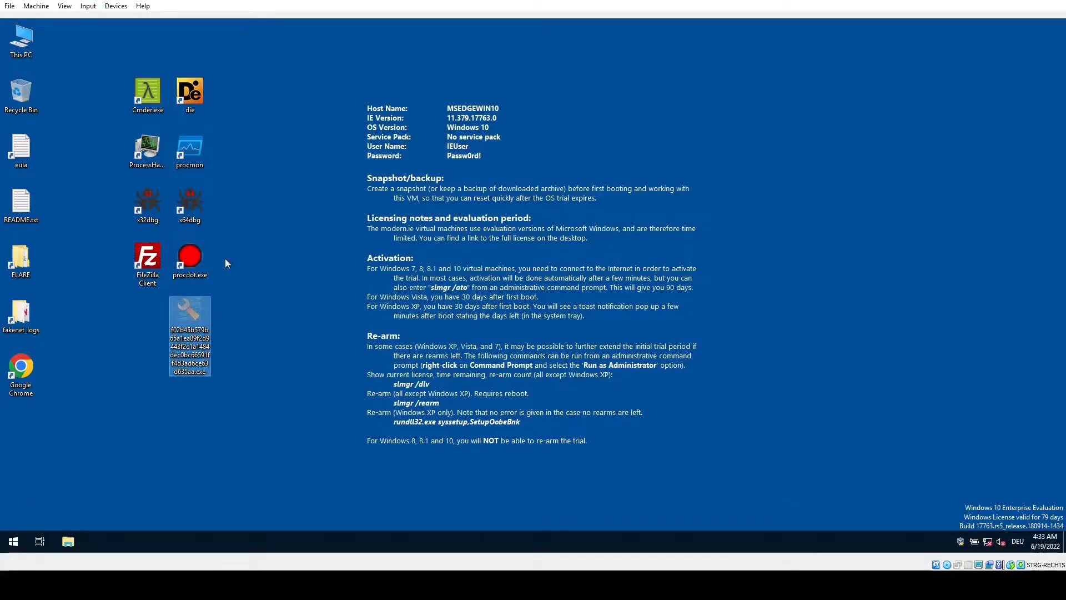
- Start Process Monitor in the Windows 10 machine, cancel its startup filter dialog and stop the event capture
{"action": "left_click", "coordinate": [189, 149]}
{"action": "double_click", "coordinate": [189, 152]}
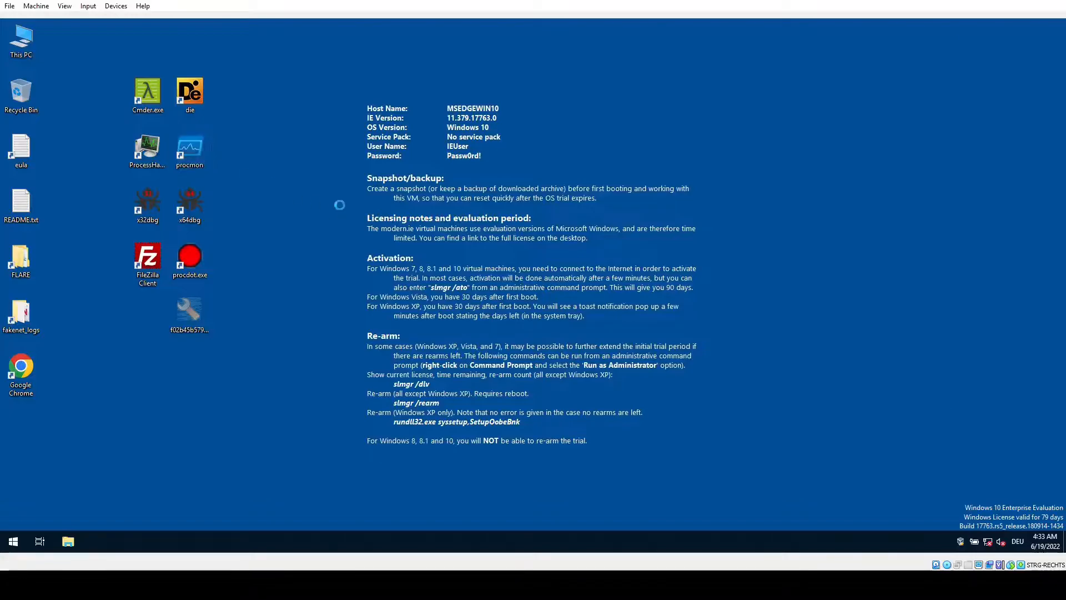
{"action": "left_click", "coordinate": [252, 192]}
{"action": "left_click", "coordinate": [253, 192]}
{"action": "left_click", "coordinate": [338, 52]}
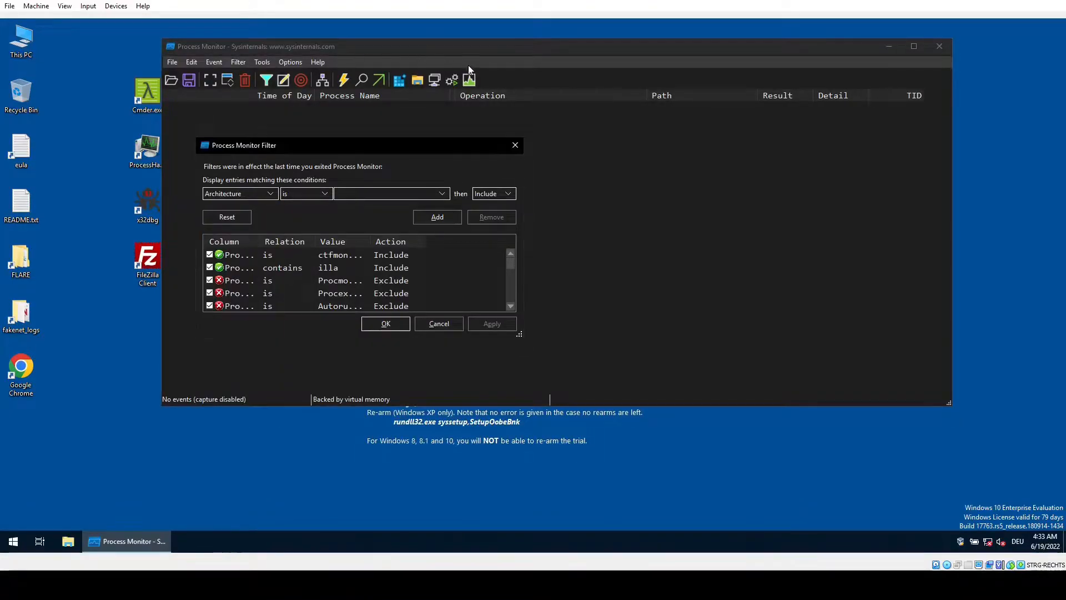
{"action": "left_click", "coordinate": [444, 322]}
{"action": "left_click_drag", "start_coordinate": [682, 79], "coordinate": [737, 97]}
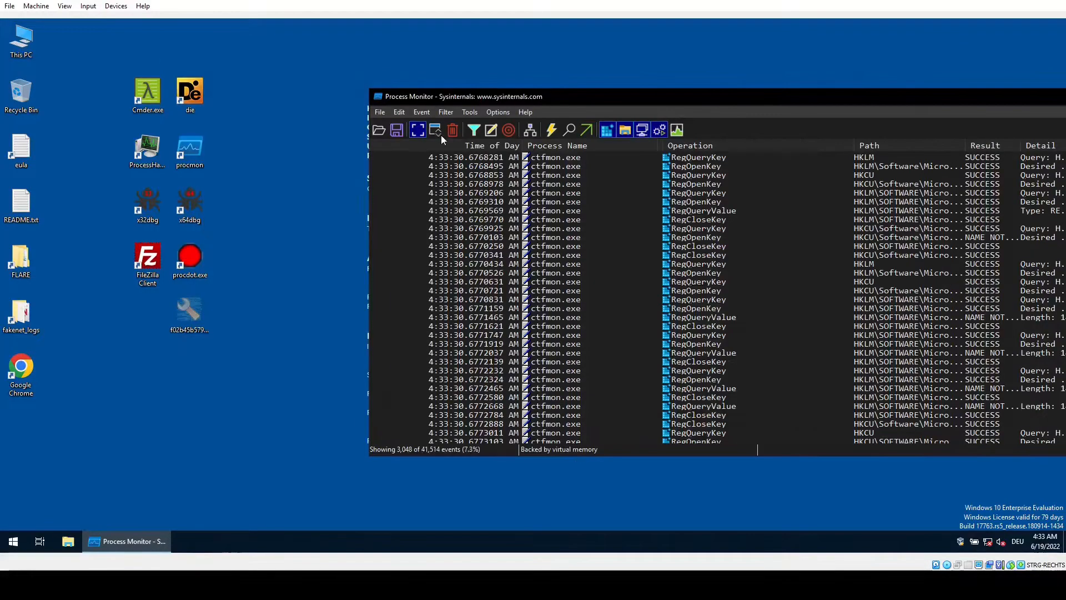
{"action": "left_click", "coordinate": [418, 134]}
- Copy the file name of the f02b45b5 sample on the desktop, leaving the name as it is
{"action": "right_click", "coordinate": [186, 331]}
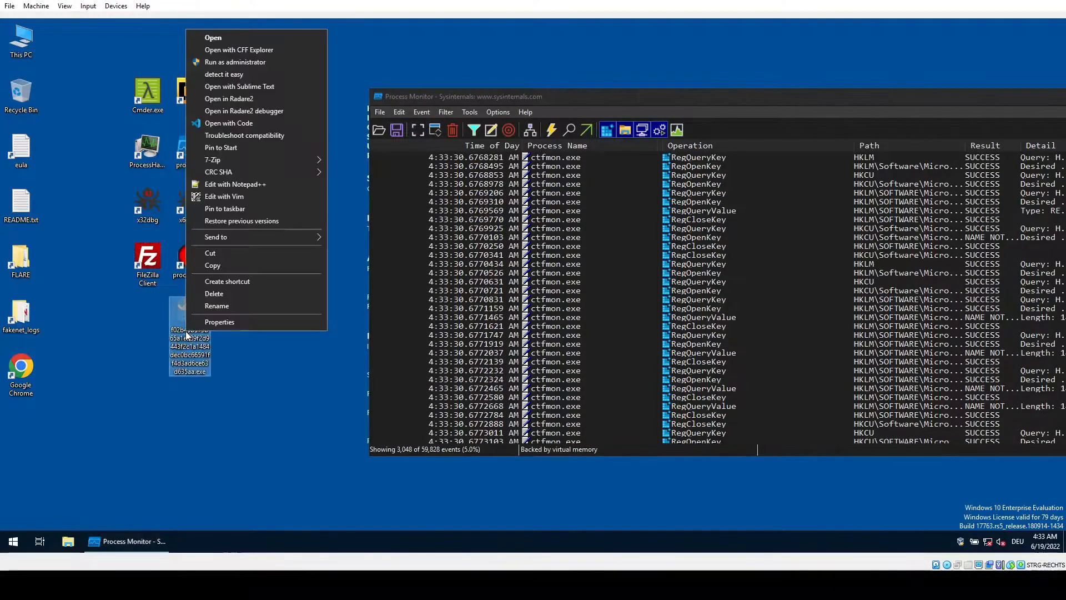
{"action": "left_click", "coordinate": [244, 305]}
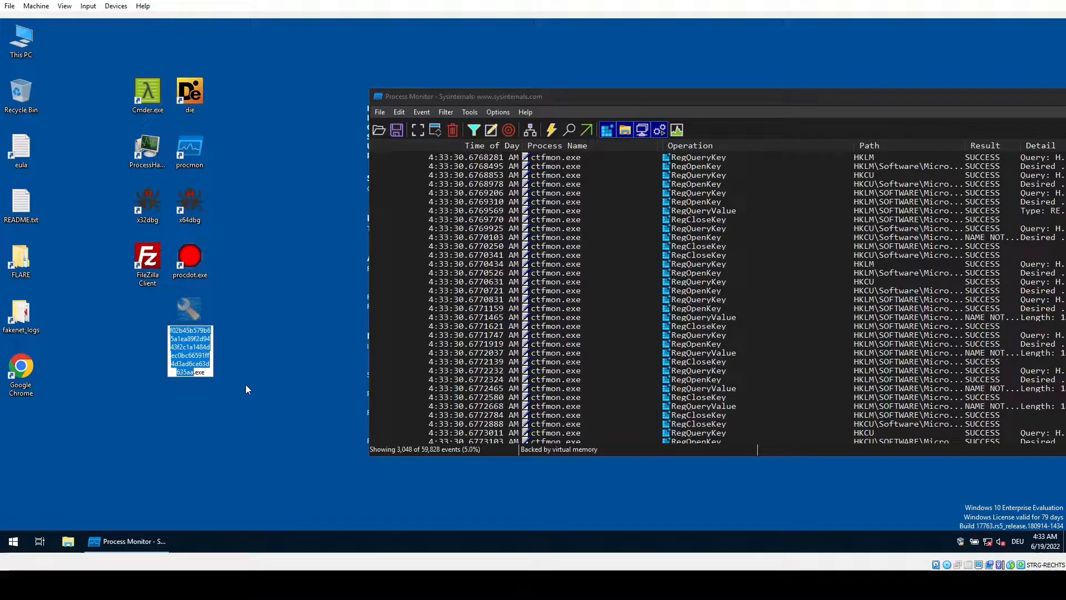
{"action": "key", "text": "Return"}
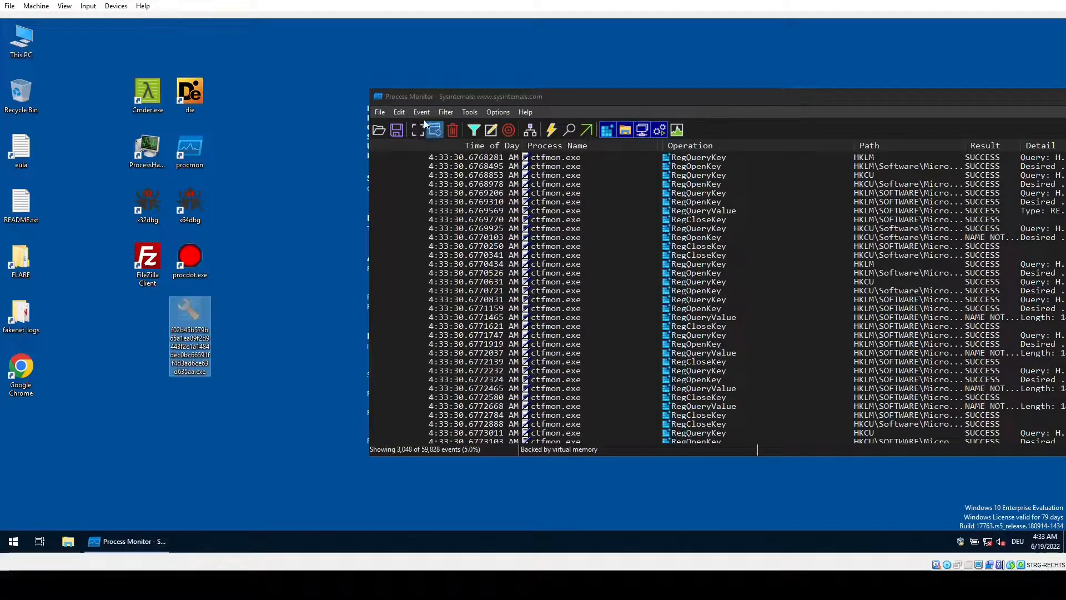
- Disable the Process Monitor filter's two existing Include rules, for ctfmon and for names containing illa
{"action": "left_click", "coordinate": [446, 112]}
{"action": "left_click", "coordinate": [459, 142]}
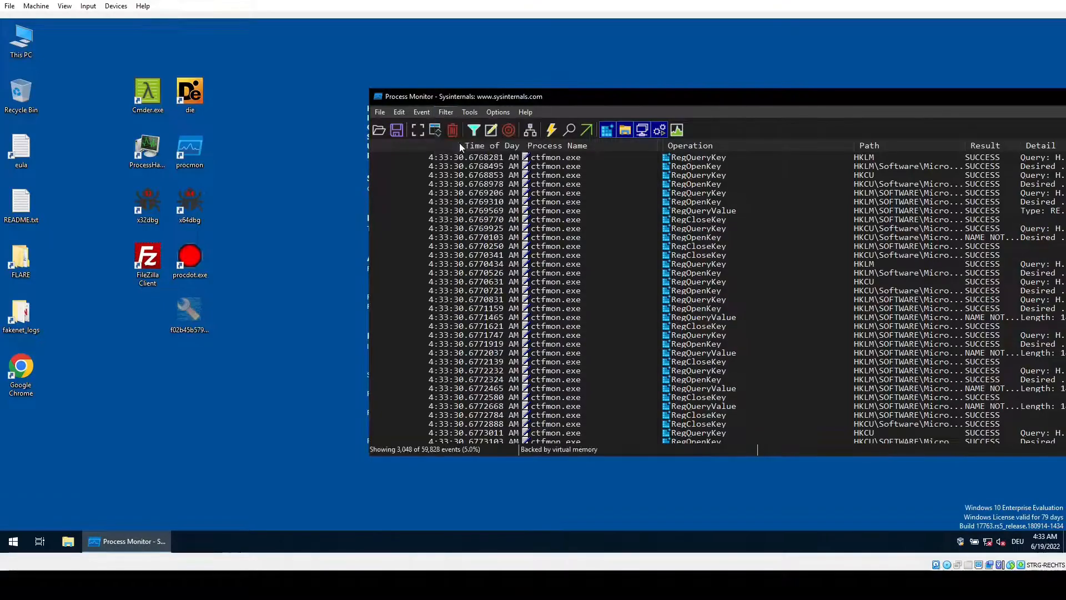
{"action": "left_click", "coordinate": [210, 241]}
{"action": "left_click", "coordinate": [213, 254]}
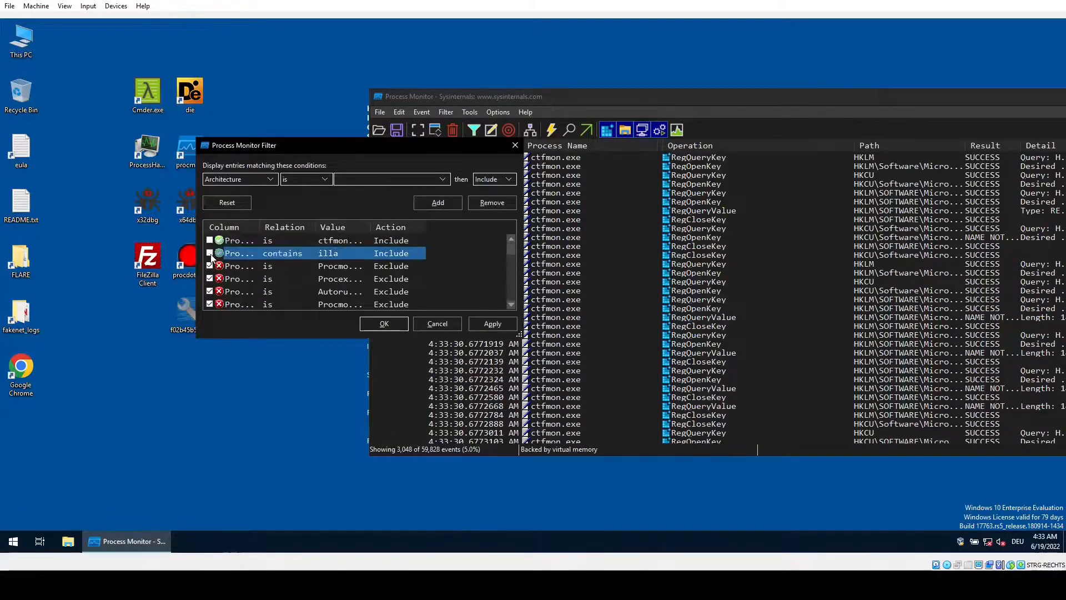
- Add and apply an Include filter rule where Process Name contains the copied file name of the sample
{"action": "left_click", "coordinate": [252, 178]}
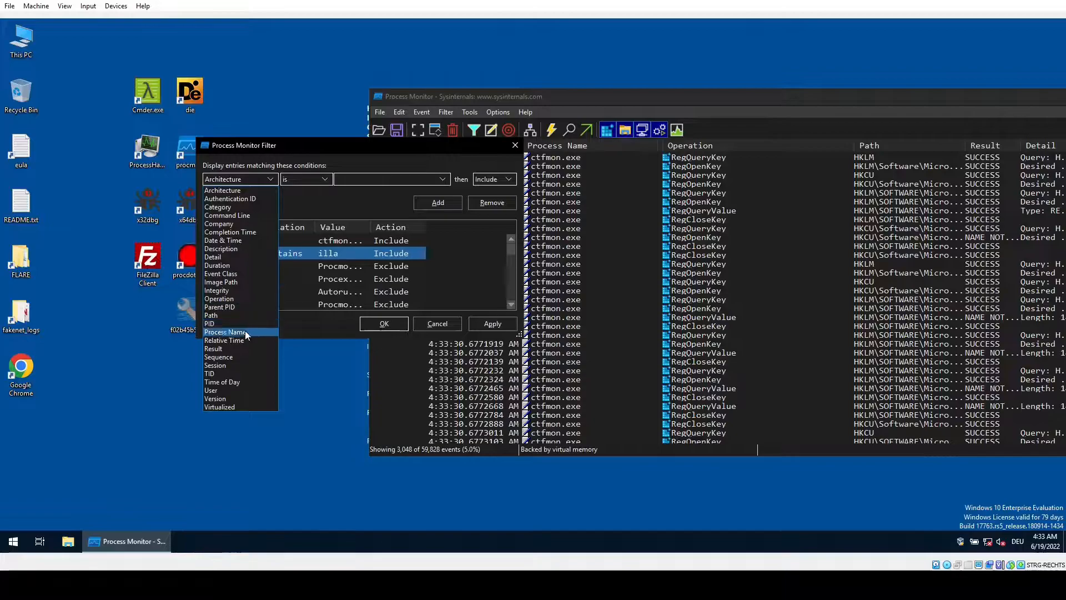
{"action": "left_click", "coordinate": [245, 331]}
{"action": "left_click", "coordinate": [309, 179]}
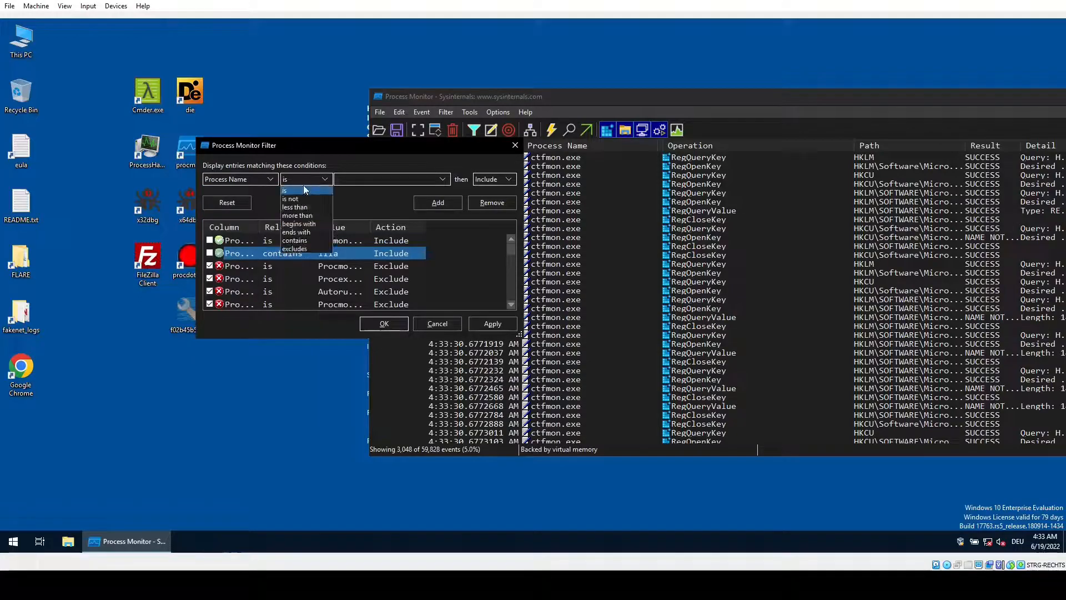
{"action": "left_click", "coordinate": [307, 241]}
{"action": "left_click", "coordinate": [371, 179]}
{"action": "key", "text": "ctrl+v"}
{"action": "left_click", "coordinate": [372, 330]}
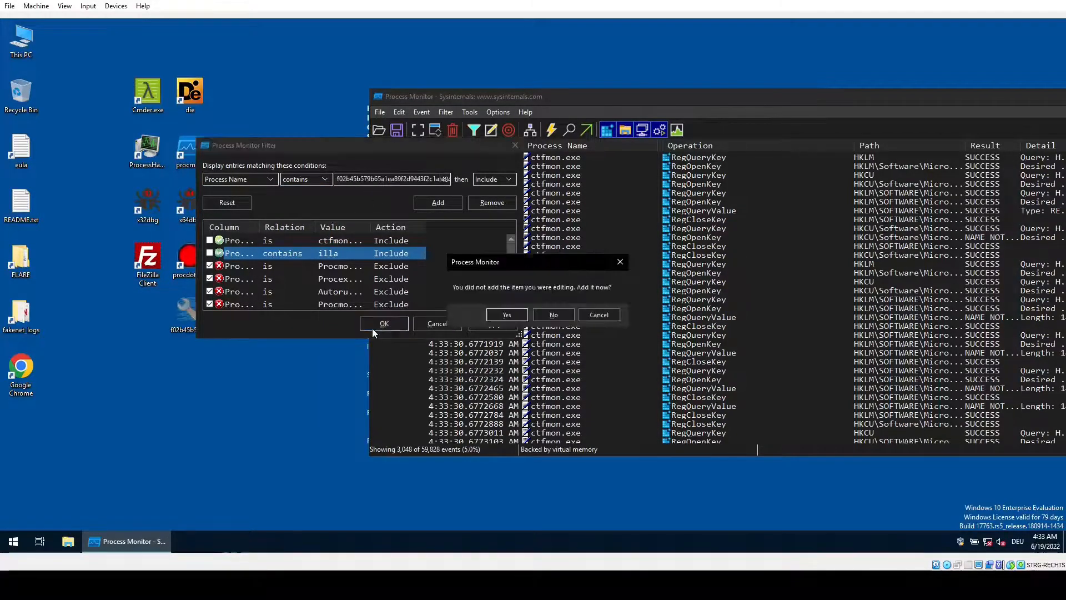
{"action": "left_click", "coordinate": [502, 313]}
- Restart the event capture and dock the Process Monitor window to one half of the desktop beside the sample
{"action": "left_click", "coordinate": [418, 129]}
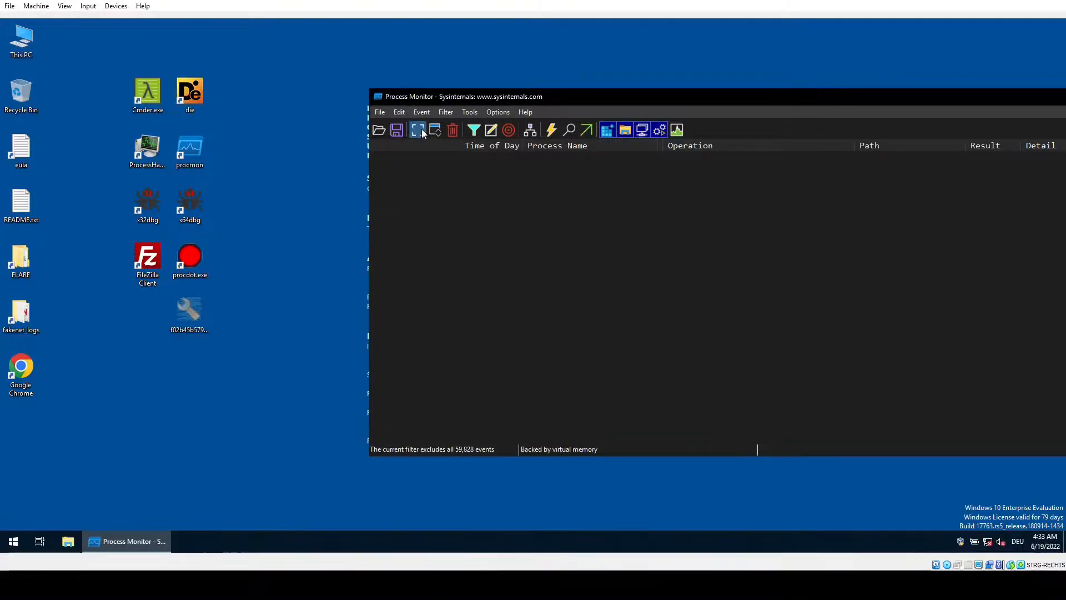
{"action": "left_click_drag", "start_coordinate": [539, 100], "coordinate": [1064, 102]}
{"action": "left_click", "coordinate": [195, 339]}
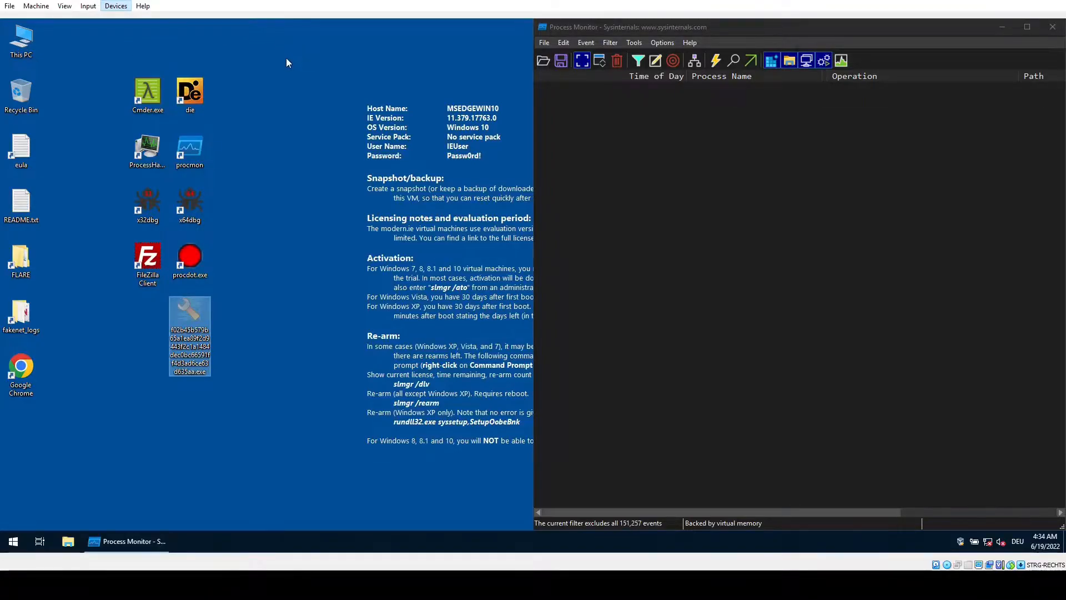
{"action": "left_click", "coordinate": [370, 246]}
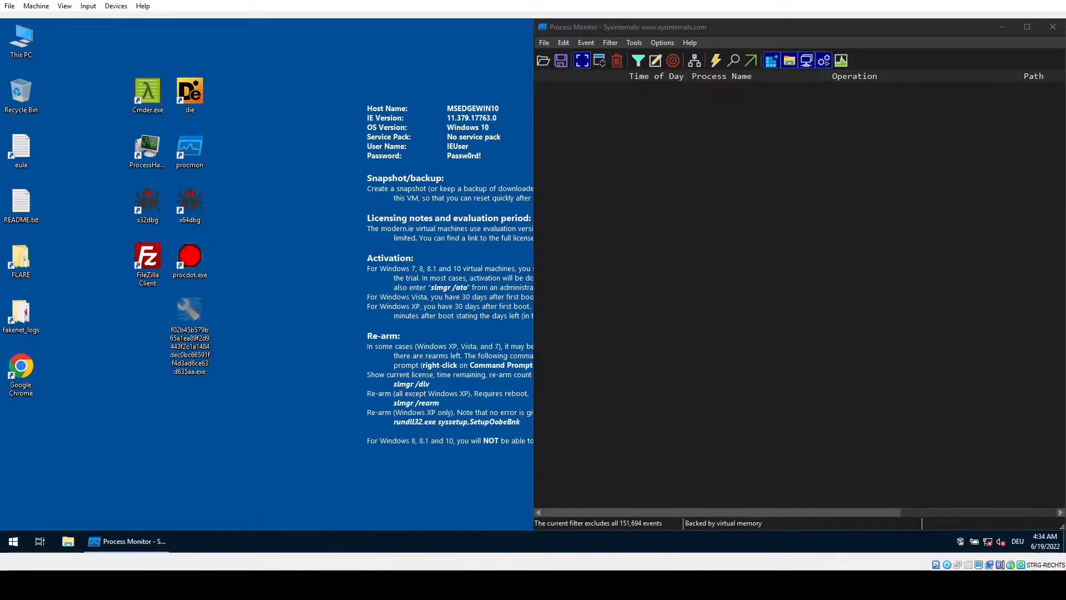
- Check the machine's network connection status and run the f02b45b5 sample from the desktop while Process Monitor captures its events
{"action": "left_click", "coordinate": [989, 542]}
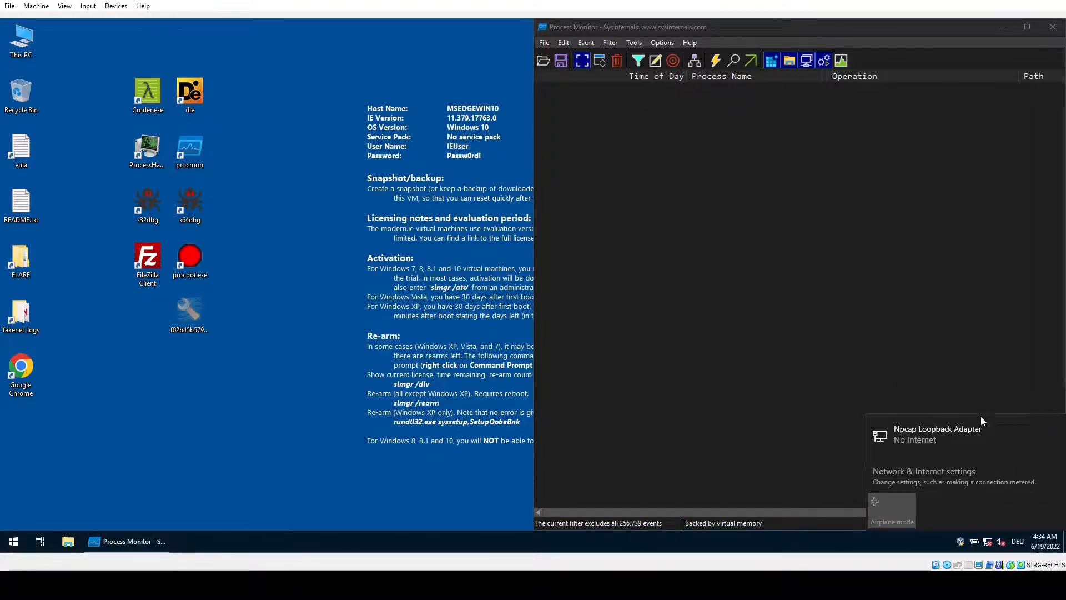
{"action": "left_click", "coordinate": [189, 326]}
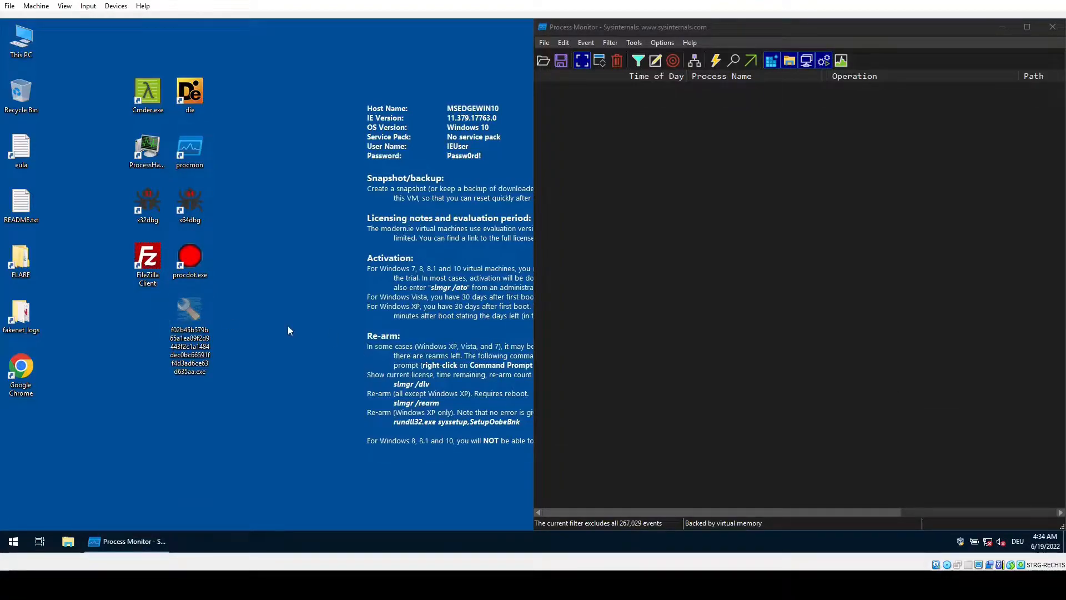
{"action": "double_click", "coordinate": [187, 319]}
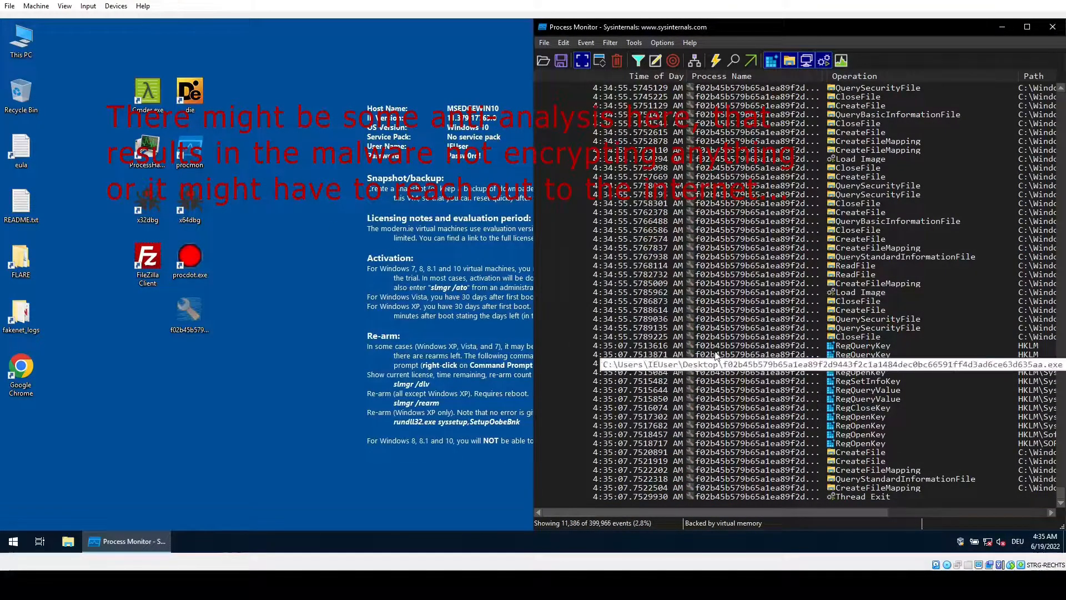
{"action": "left_click", "coordinate": [68, 541]}
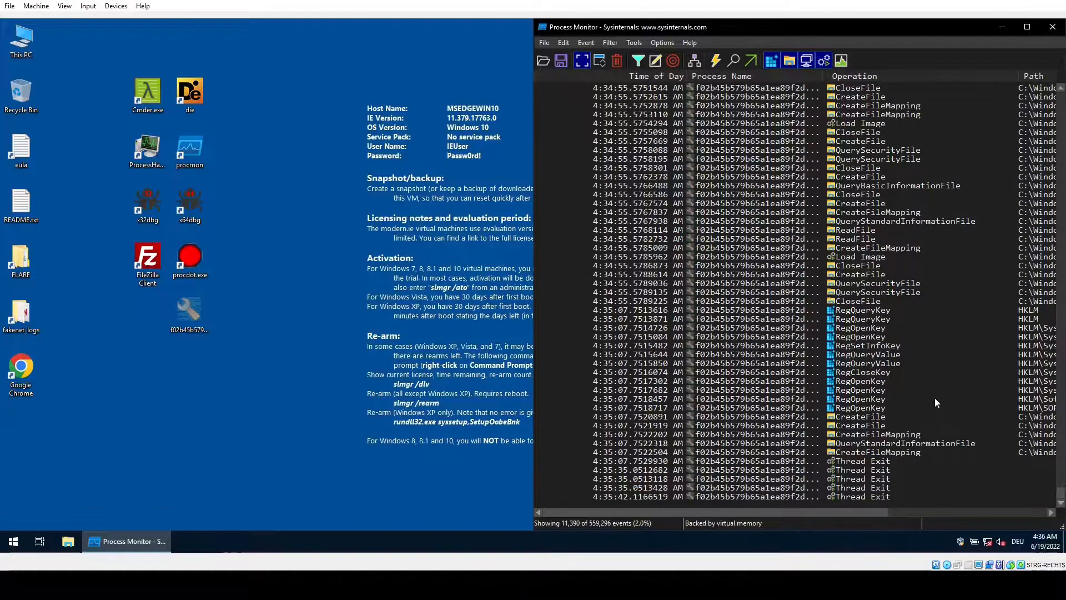
- Examine the last events captured for the f02b45b5 sample at the end of the Process Monitor list
{"action": "mouse_move", "coordinate": [1062, 489]}
{"action": "left_mouse_down"}
{"action": "mouse_move", "coordinate": [1061, 162]}
{"action": "mouse_move", "coordinate": [1058, 504]}
{"action": "left_mouse_up"}
{"action": "scroll", "coordinate": [939, 476], "scroll_direction": "down", "scroll_amount": 1}
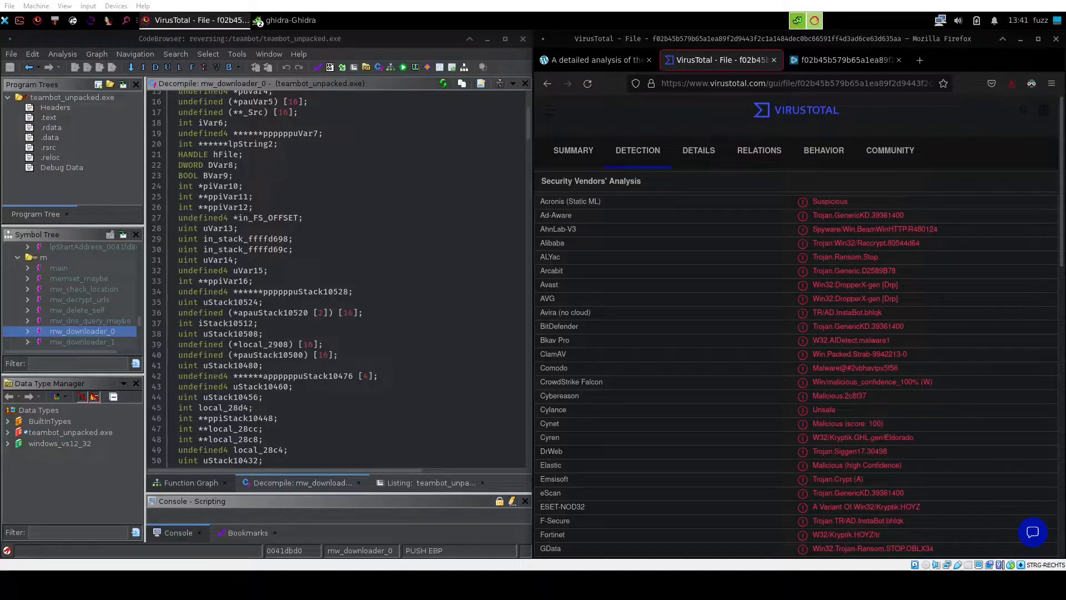
- Look over the CYBER GEEKS article on STOP/Djvu and the sample's ANY.RUN task, ending on its VirusTotal report
{"action": "left_click", "coordinate": [597, 60]}
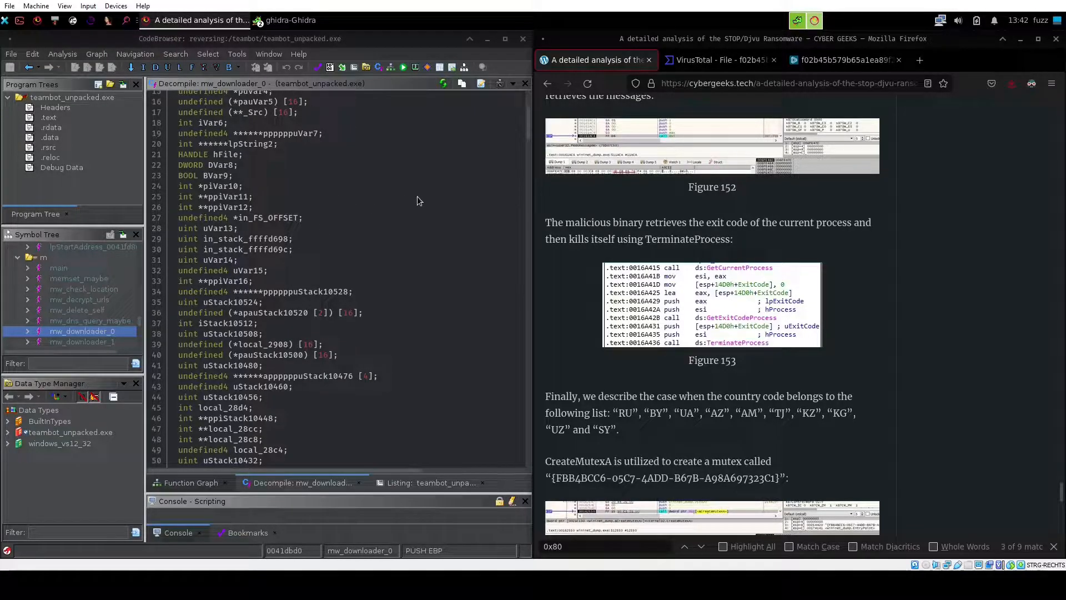
{"action": "left_click", "coordinate": [844, 59]}
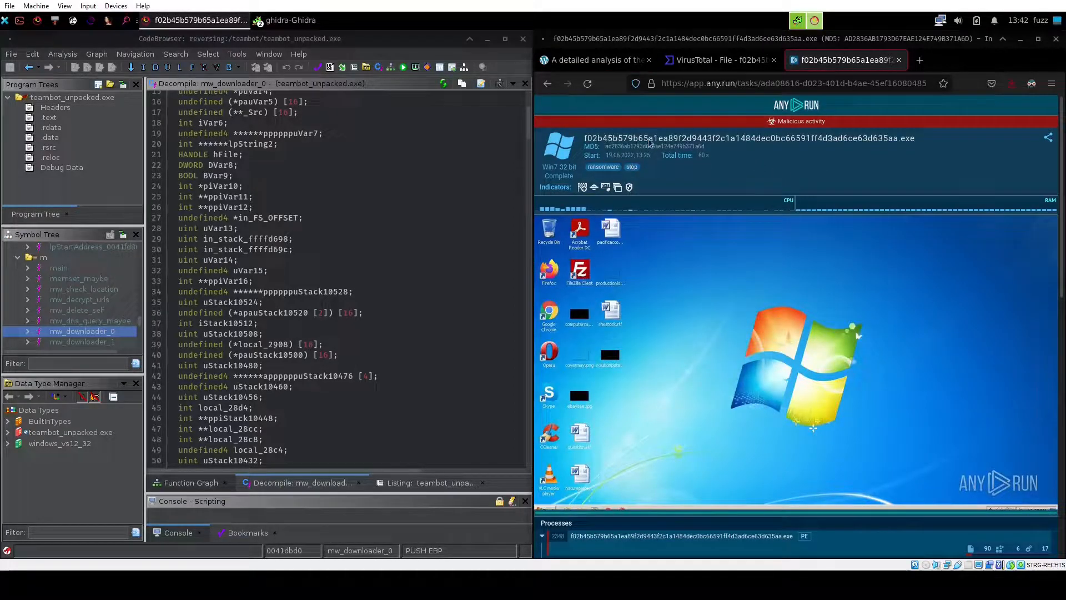
{"action": "left_click", "coordinate": [716, 60]}
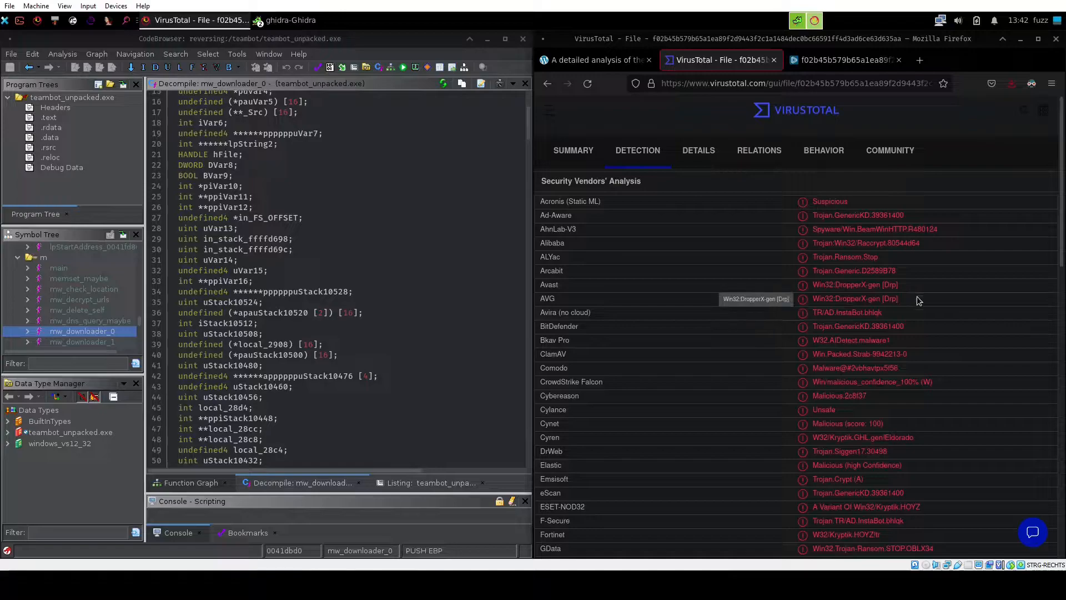
- Examine the security vendors' detection names for the sample on VirusTotal, highlighting Alibaba's entry and other results along the way
{"action": "left_click_drag", "start_coordinate": [893, 260], "coordinate": [936, 249]}
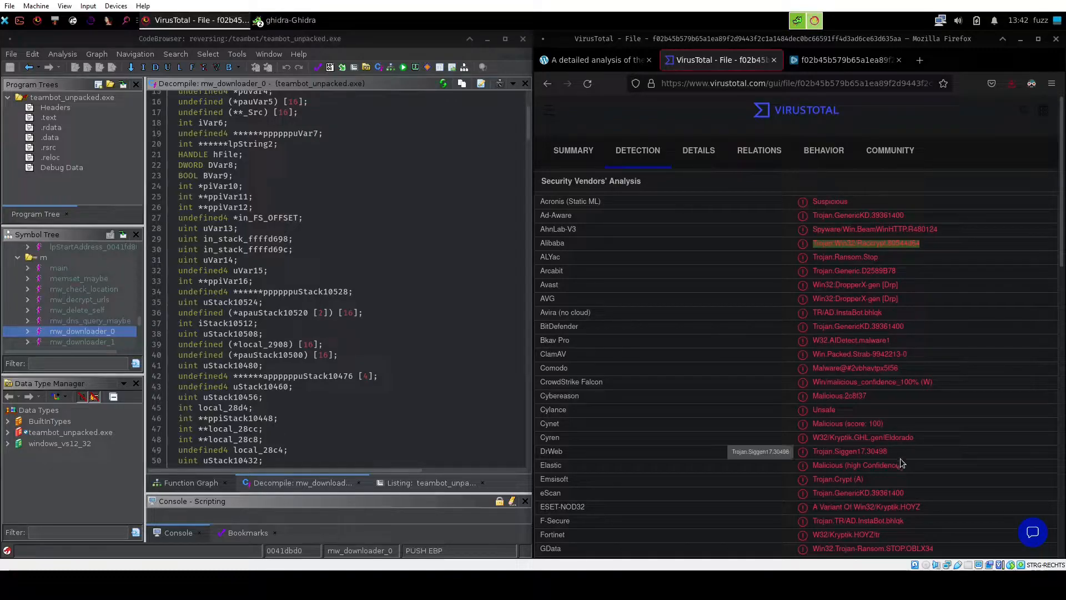
{"action": "left_click", "coordinate": [869, 482]}
{"action": "left_click_drag", "start_coordinate": [869, 482], "coordinate": [712, 470]}
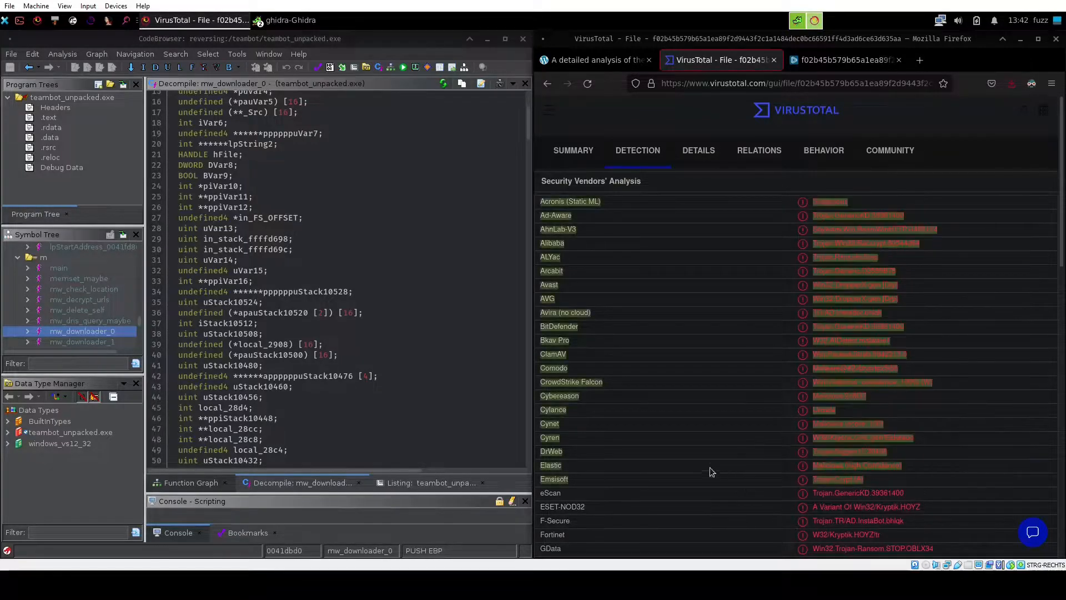
{"action": "left_click", "coordinate": [1037, 401]}
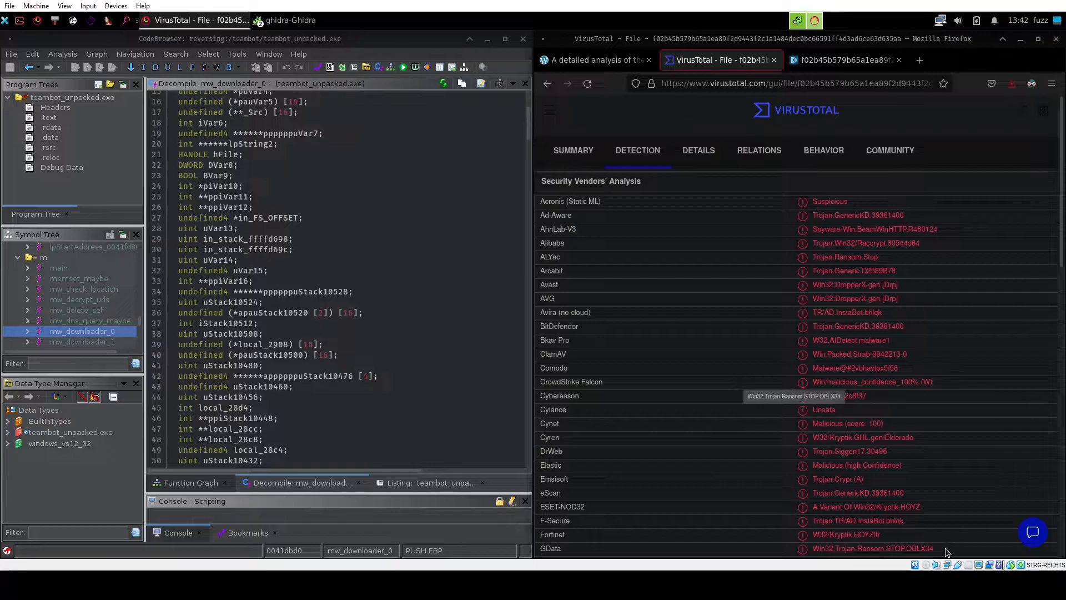
{"action": "key", "text": "ctrl+a"}
{"action": "left_click", "coordinate": [716, 343]}
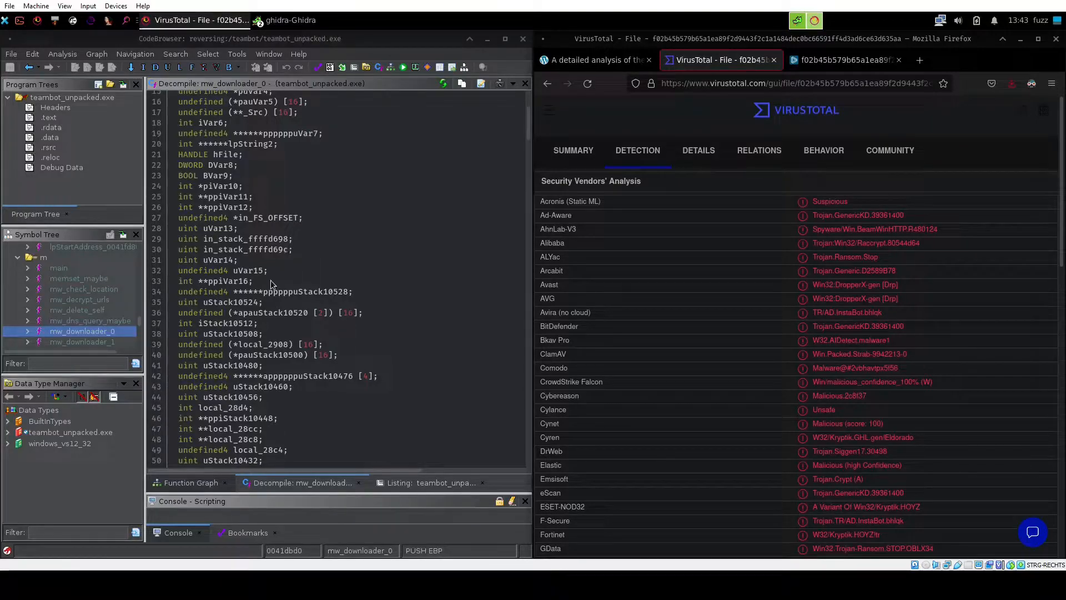
{"action": "mouse_move", "coordinate": [245, 217]}
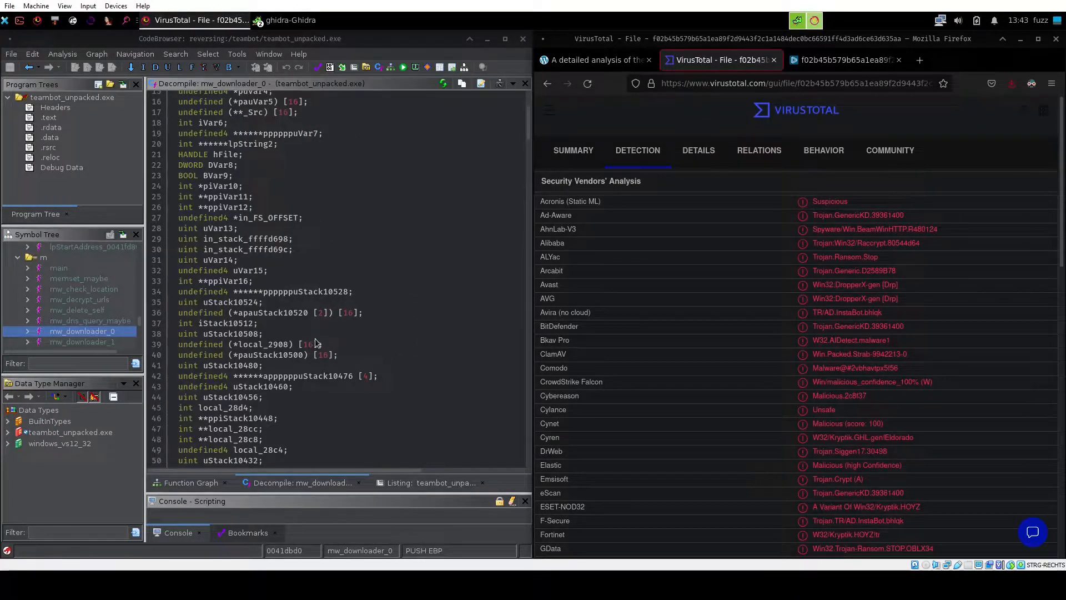
{"action": "mouse_move", "coordinate": [285, 385]}
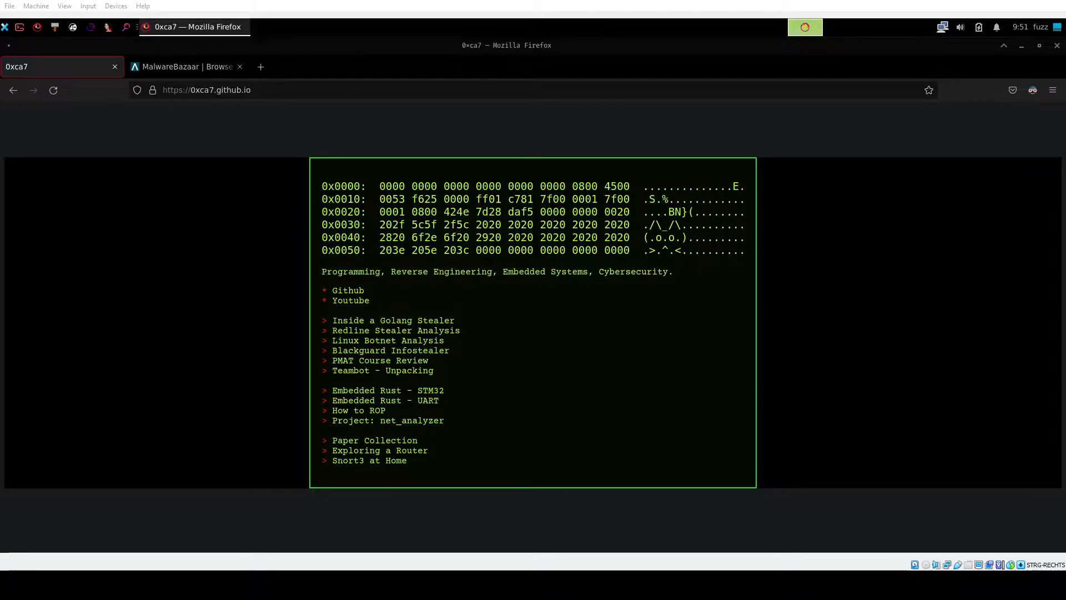
- Highlight 0xca7 in the blog's address and open the Teambot - Unpacking post
{"action": "double_click", "coordinate": [202, 90]}
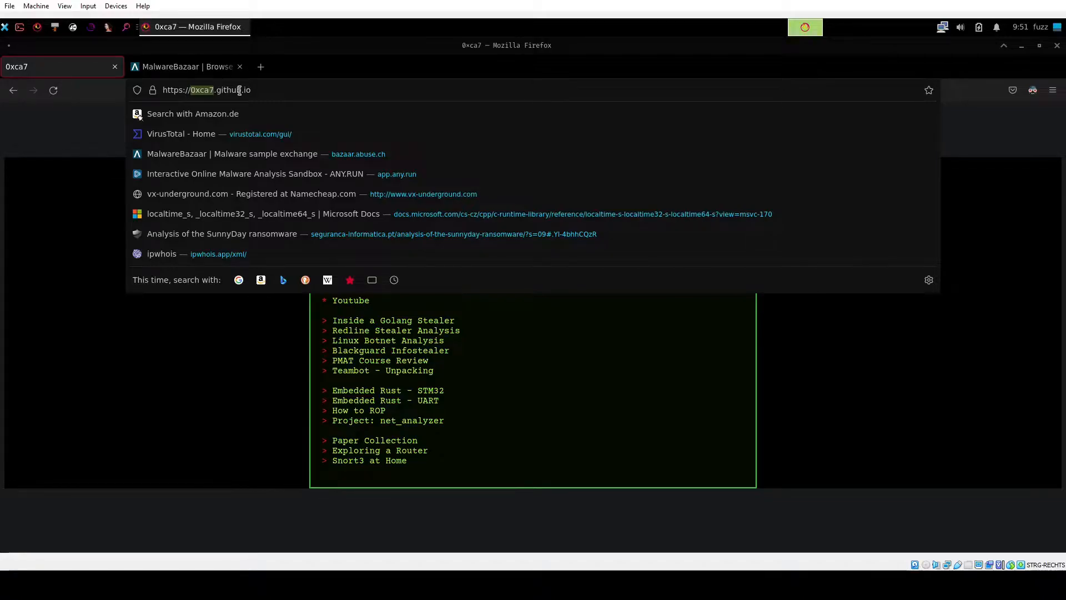
{"action": "left_click", "coordinate": [305, 367]}
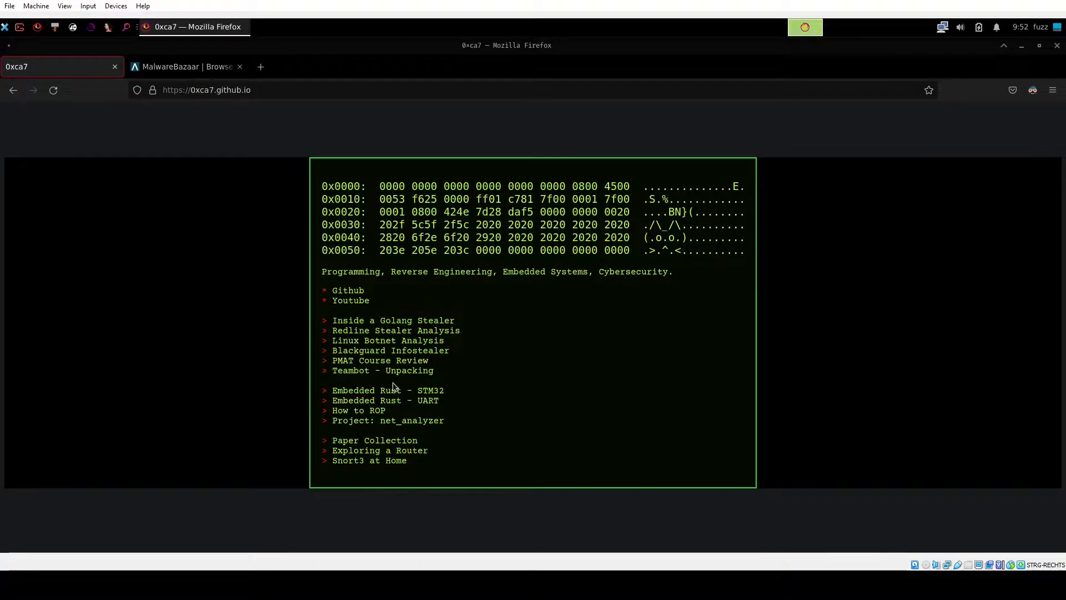
{"action": "left_click", "coordinate": [340, 374]}
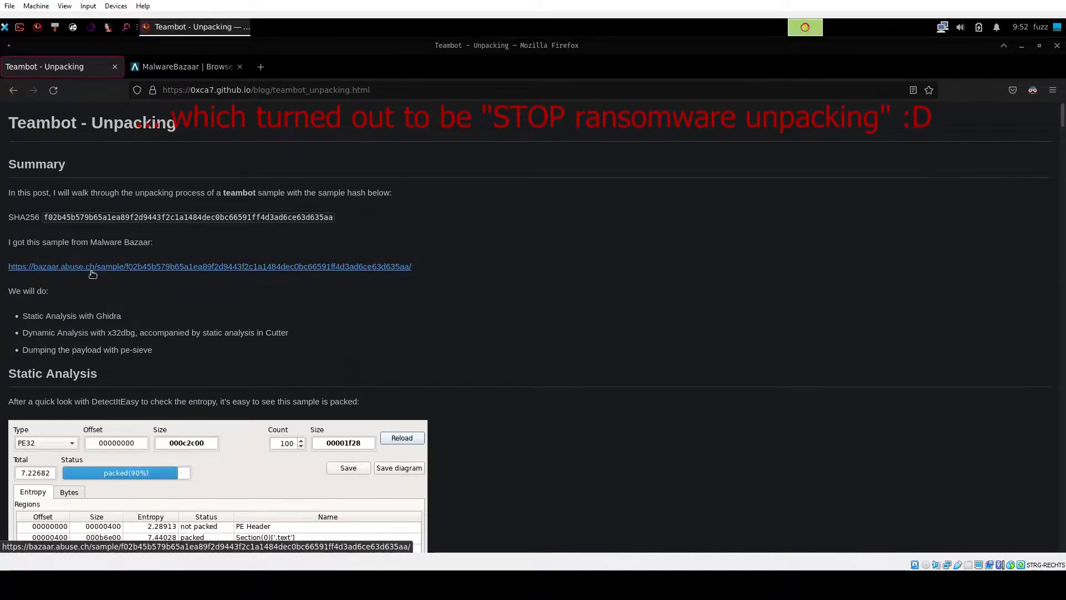
- Highlight the sample's SHA256 hash and skim the unpacking post through static analysis, shellcode and payload dumping, returning to its beginning
{"action": "left_click_drag", "start_coordinate": [45, 217], "coordinate": [341, 218]}
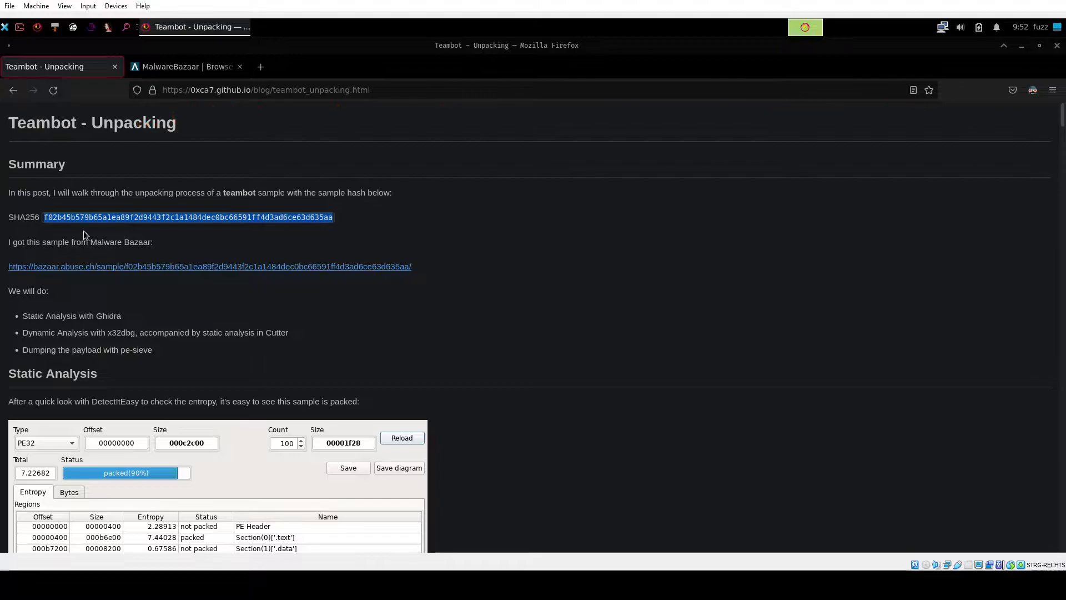
{"action": "mouse_move", "coordinate": [1063, 116]}
{"action": "left_mouse_down"}
{"action": "mouse_move", "coordinate": [1049, 426]}
{"action": "mouse_move", "coordinate": [1056, 547]}
{"action": "mouse_move", "coordinate": [1061, 106]}
{"action": "left_mouse_up"}
{"action": "scroll", "coordinate": [222, 353], "scroll_direction": "down", "scroll_amount": 5}
{"action": "scroll", "coordinate": [216, 353], "scroll_direction": "down", "scroll_amount": 20}
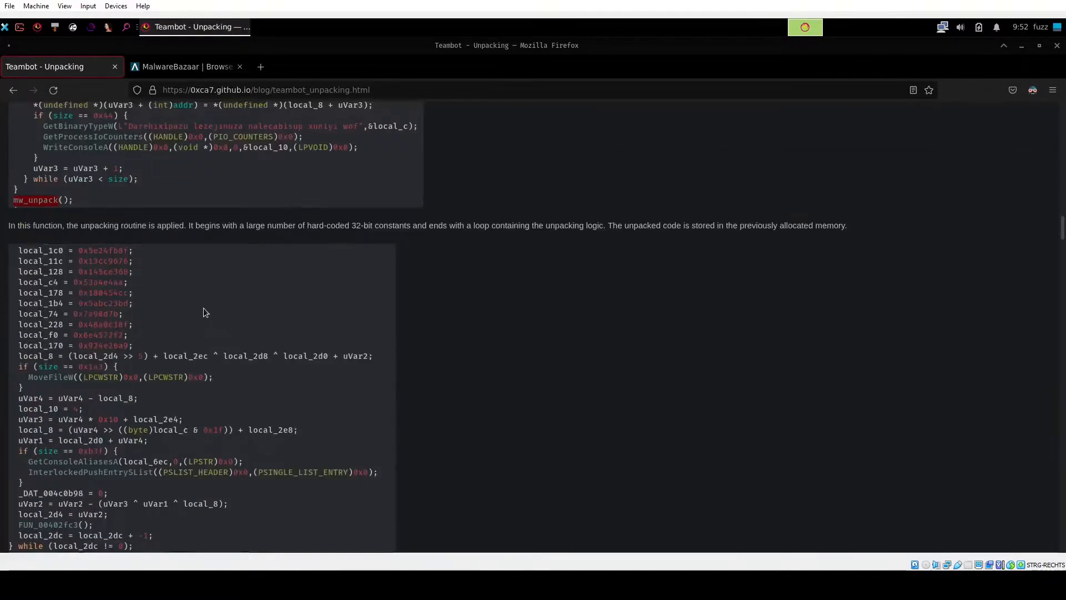
{"action": "scroll", "coordinate": [211, 327], "scroll_direction": "down", "scroll_amount": 15}
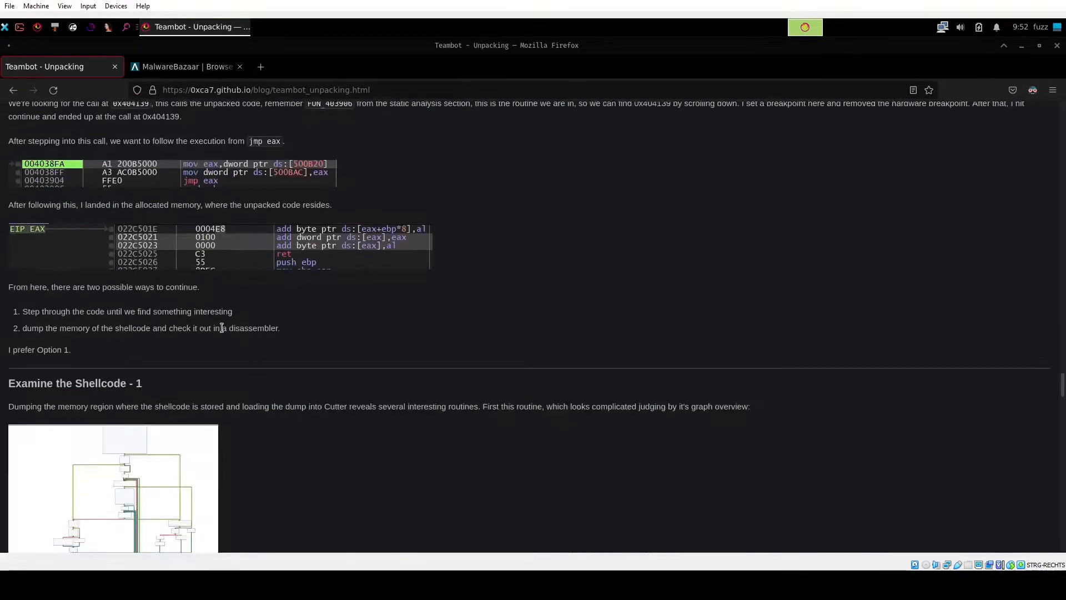
{"action": "scroll", "coordinate": [222, 338], "scroll_direction": "down", "scroll_amount": 15}
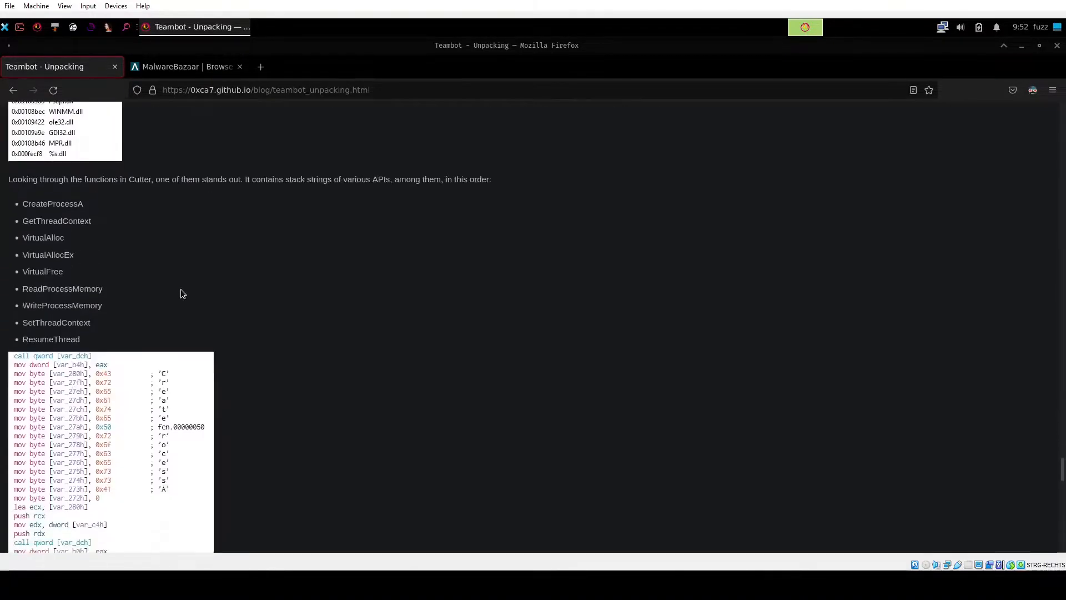
{"action": "scroll", "coordinate": [181, 402], "scroll_direction": "down", "scroll_amount": 7}
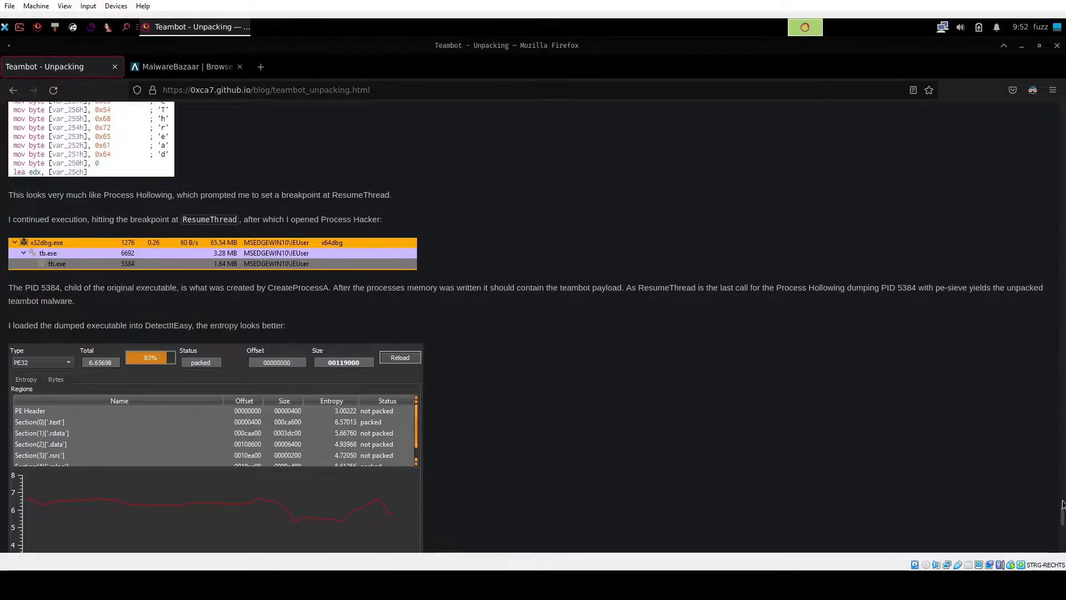
{"action": "left_click_drag", "start_coordinate": [1060, 501], "coordinate": [1061, 111]}
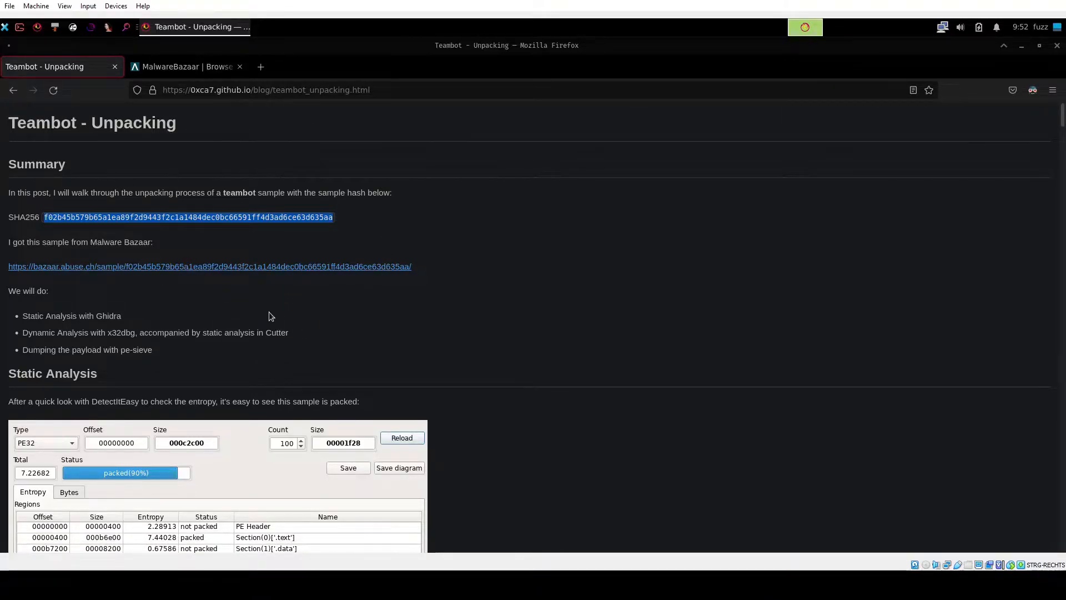
- Open the post's MalwareBazaar sample link in a new tab, close the old MalwareBazaar Browse tab, and switch to the sample's entry
{"action": "right_click", "coordinate": [191, 270]}
{"action": "left_click", "coordinate": [218, 276]}
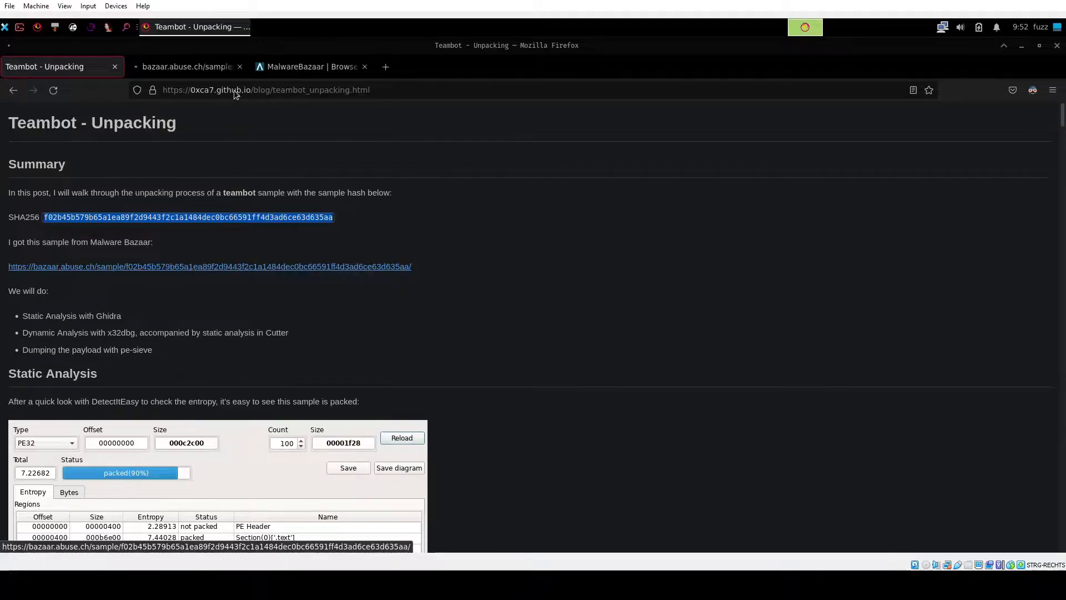
{"action": "left_click", "coordinate": [306, 66]}
{"action": "left_click", "coordinate": [364, 66]}
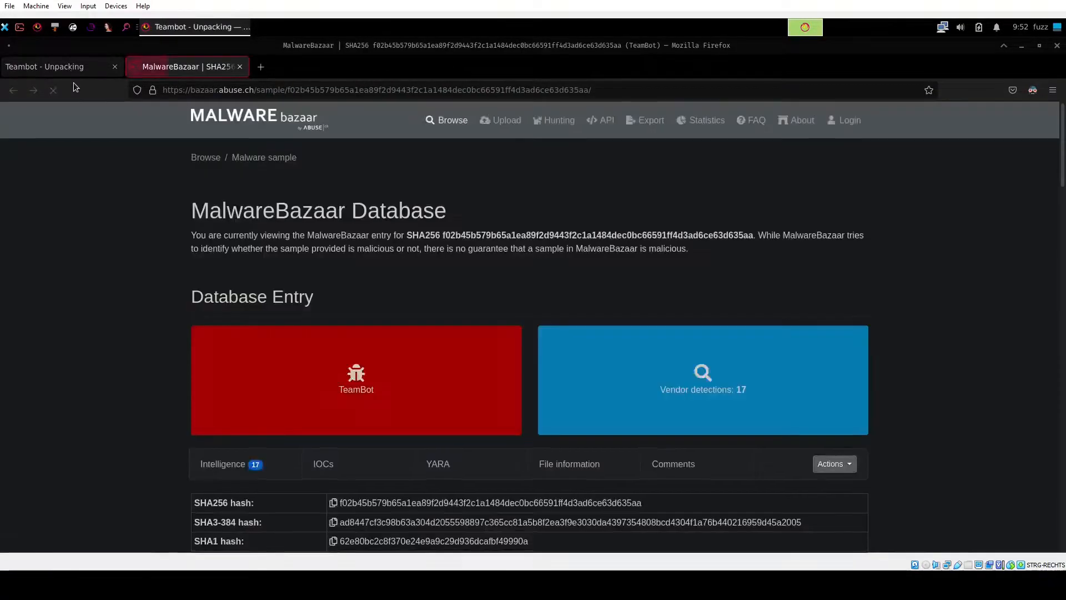
{"action": "left_click", "coordinate": [73, 71]}
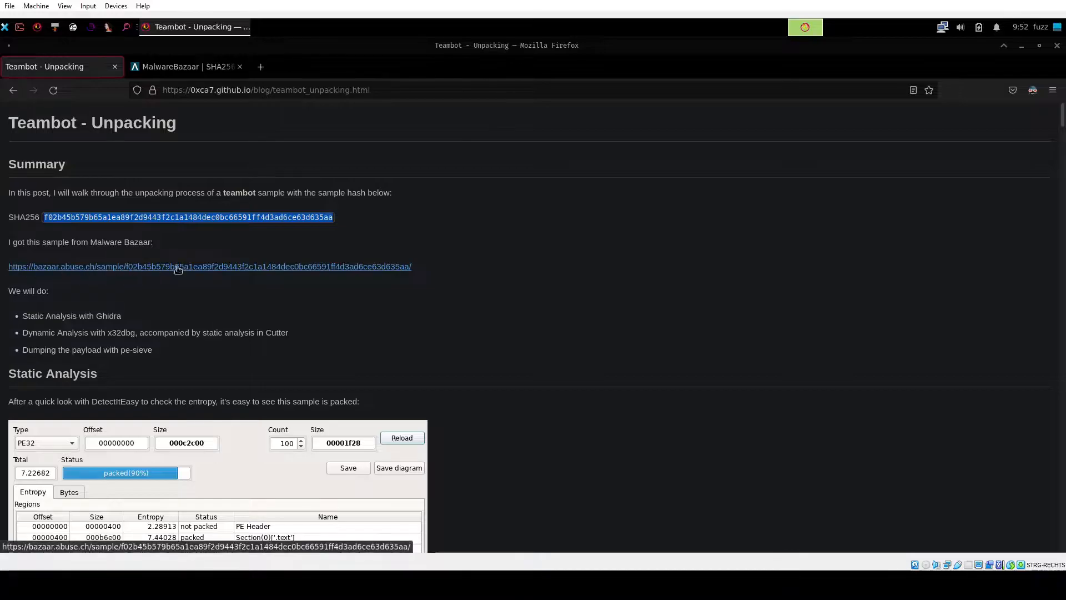
{"action": "key", "text": "ctrl+Tab"}
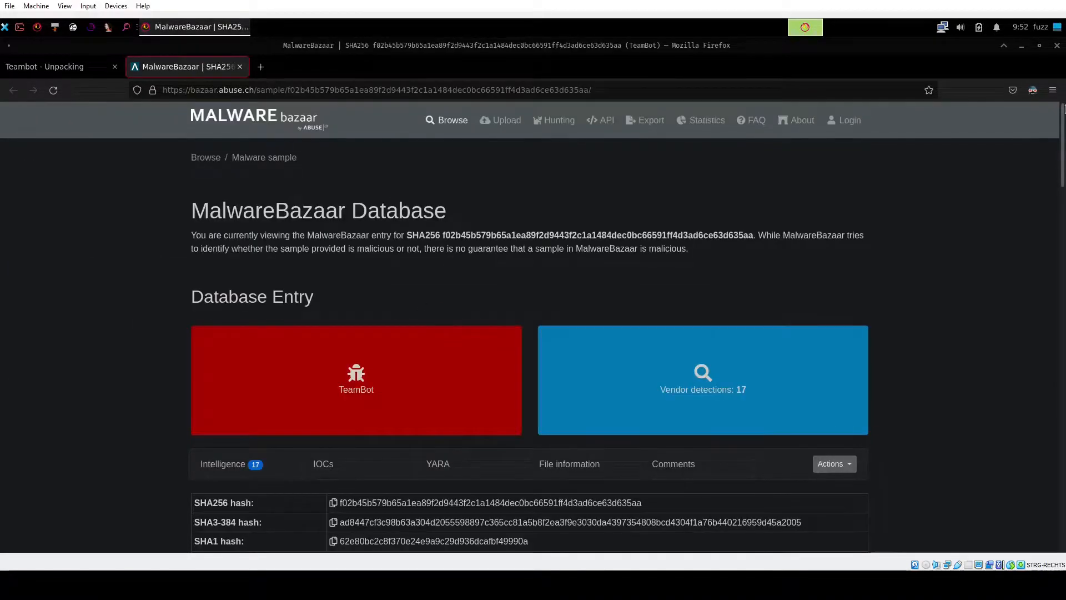
- Find Vendor Threat Intelligence in the MalwareBazaar entry, highlight its heading, and expand the ANY.RUN result
{"action": "left_click_drag", "start_coordinate": [1064, 111], "coordinate": [1021, 309]}
{"action": "scroll", "coordinate": [1020, 308], "scroll_direction": "up", "scroll_amount": 3}
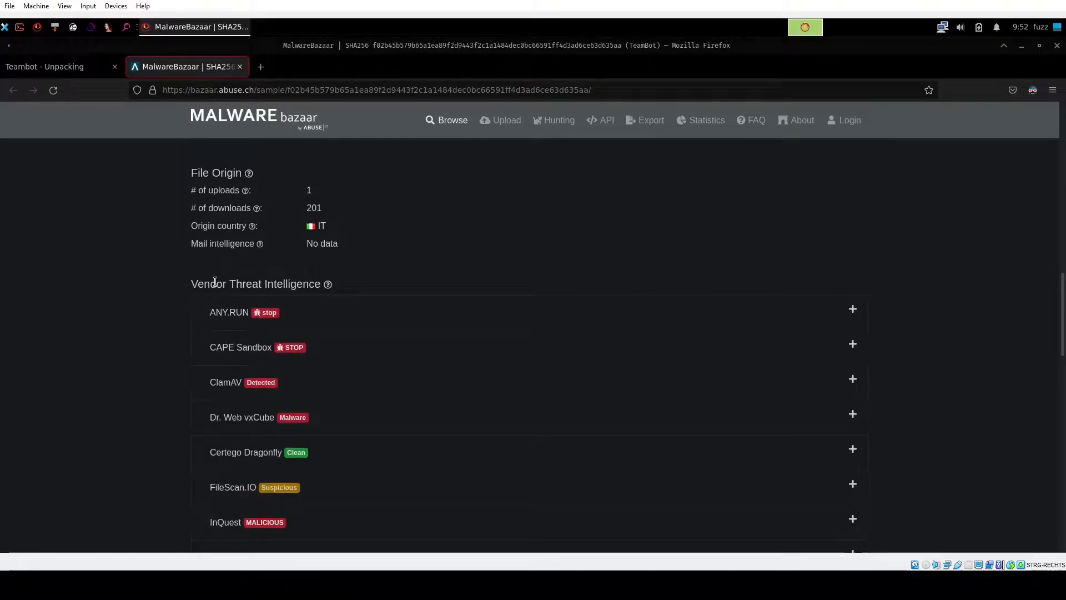
{"action": "left_click_drag", "start_coordinate": [181, 287], "coordinate": [337, 284]}
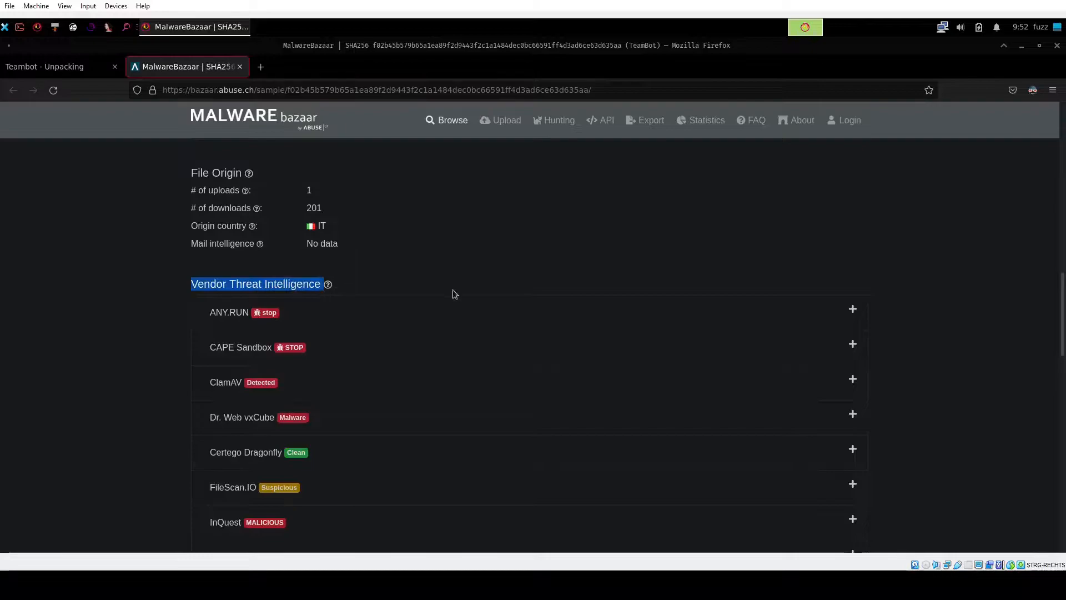
{"action": "left_click", "coordinate": [855, 311]}
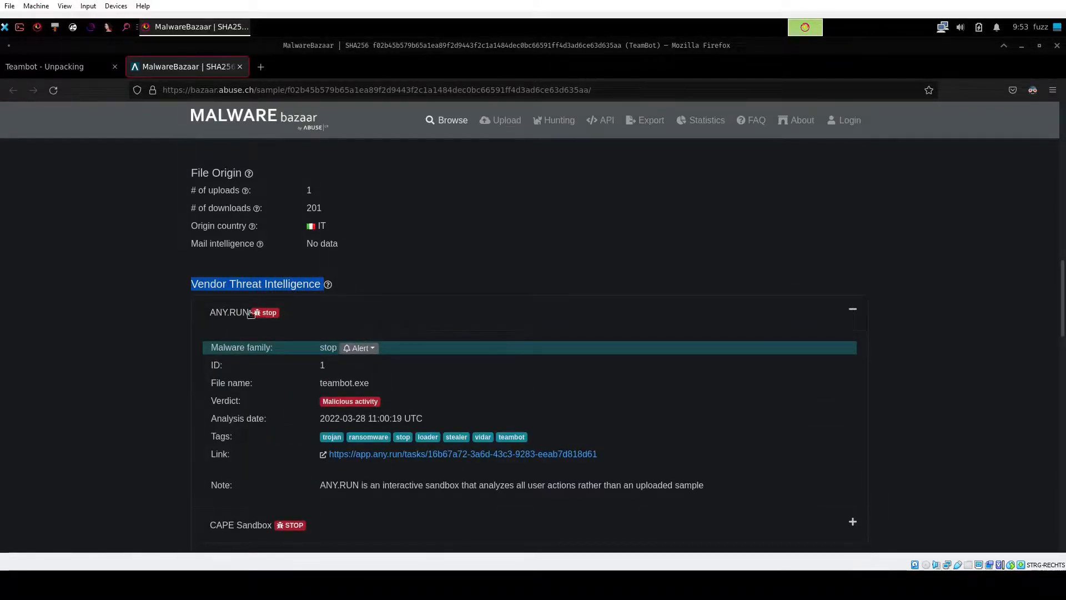
{"action": "scroll", "coordinate": [260, 298], "scroll_direction": "down", "scroll_amount": 2}
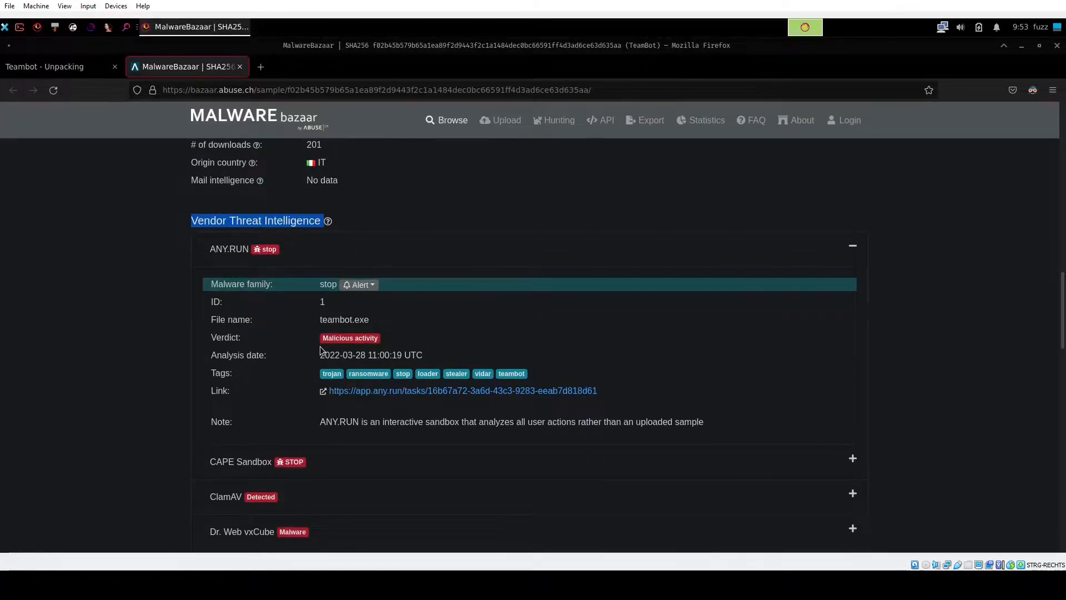
- Open the linked ANY.RUN task for teambot.exe in a new tab and compare it with the Teambot - Unpacking post
{"action": "right_click", "coordinate": [361, 395]}
{"action": "left_click", "coordinate": [413, 216]}
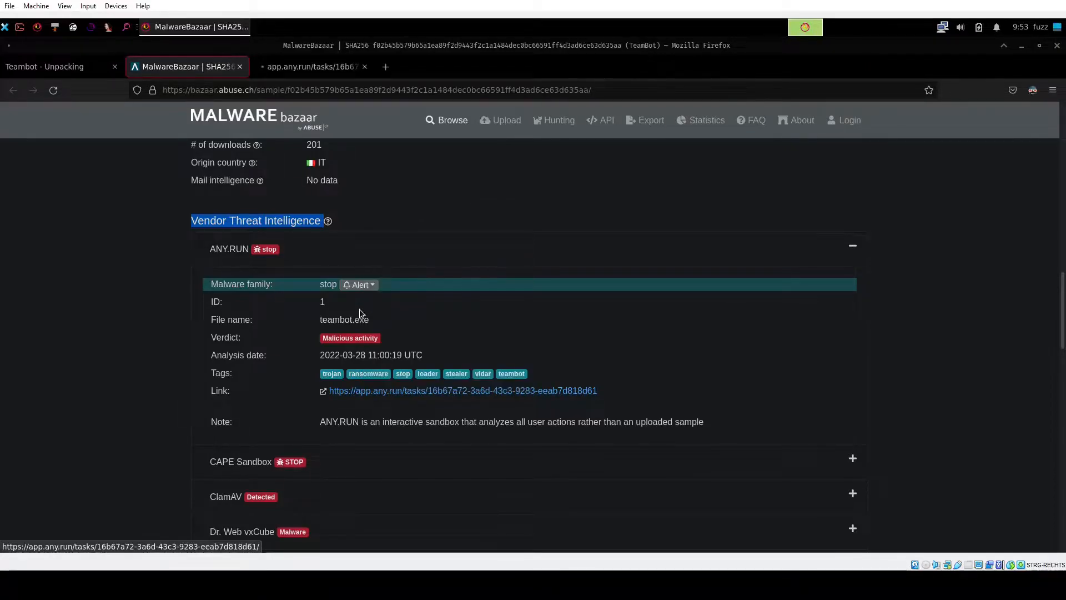
{"action": "left_click", "coordinate": [59, 69]}
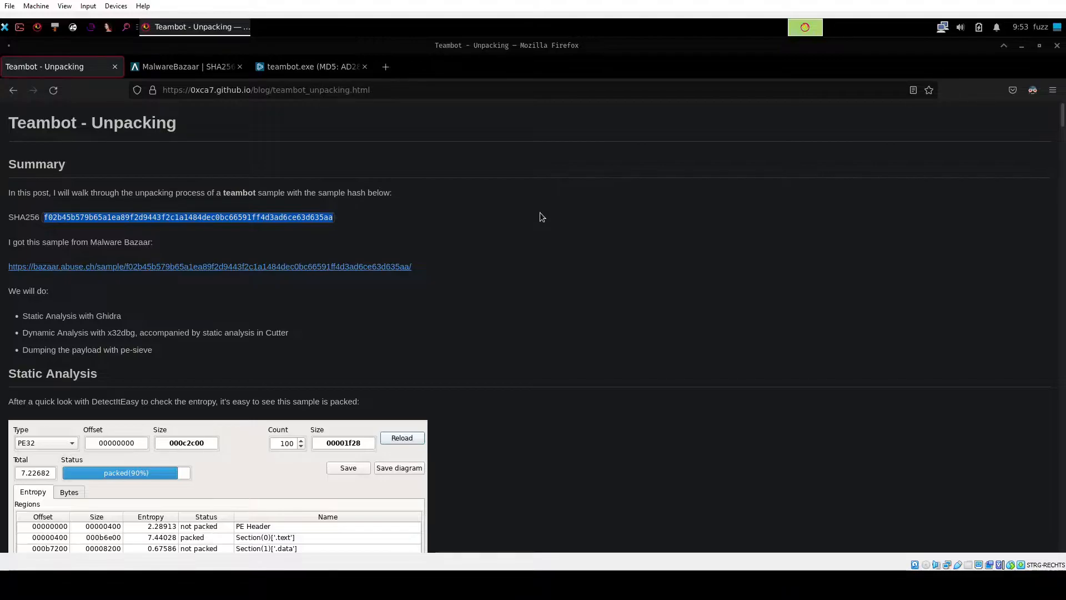
{"action": "left_click", "coordinate": [278, 69]}
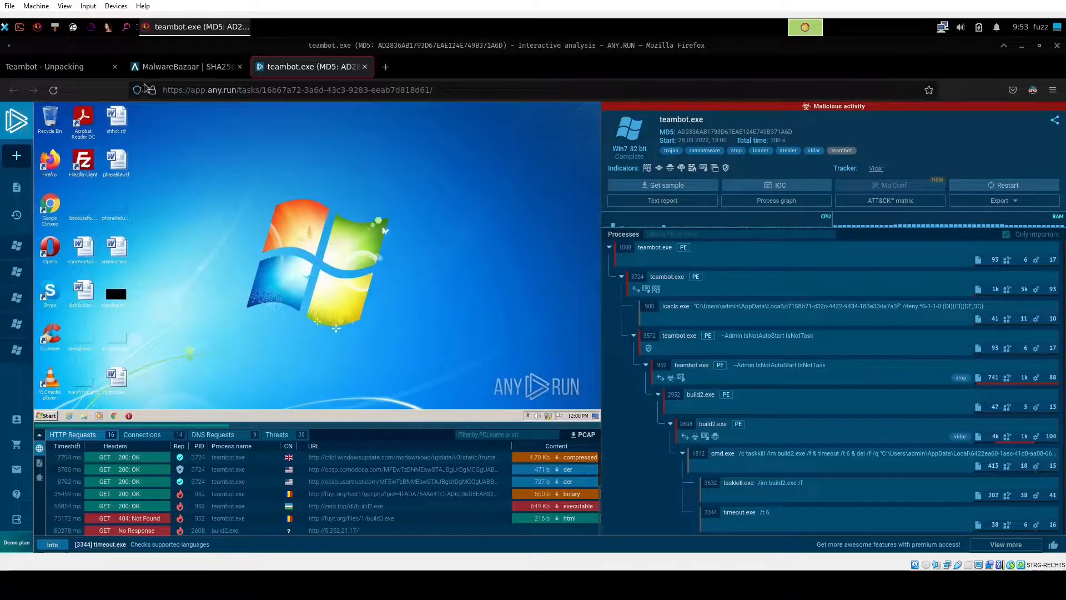
{"action": "left_click", "coordinate": [67, 65]}
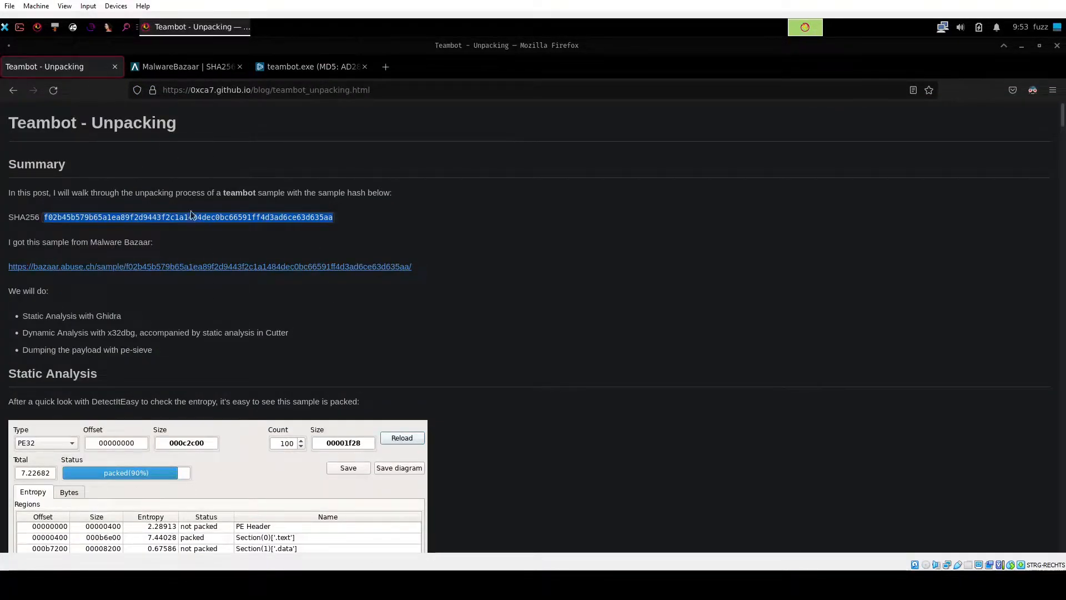
- Examine the HTTP requests made by teambot.exe and build2.exe in the ANY.RUN task, including the build2.exe download URL
{"action": "left_click", "coordinate": [279, 67]}
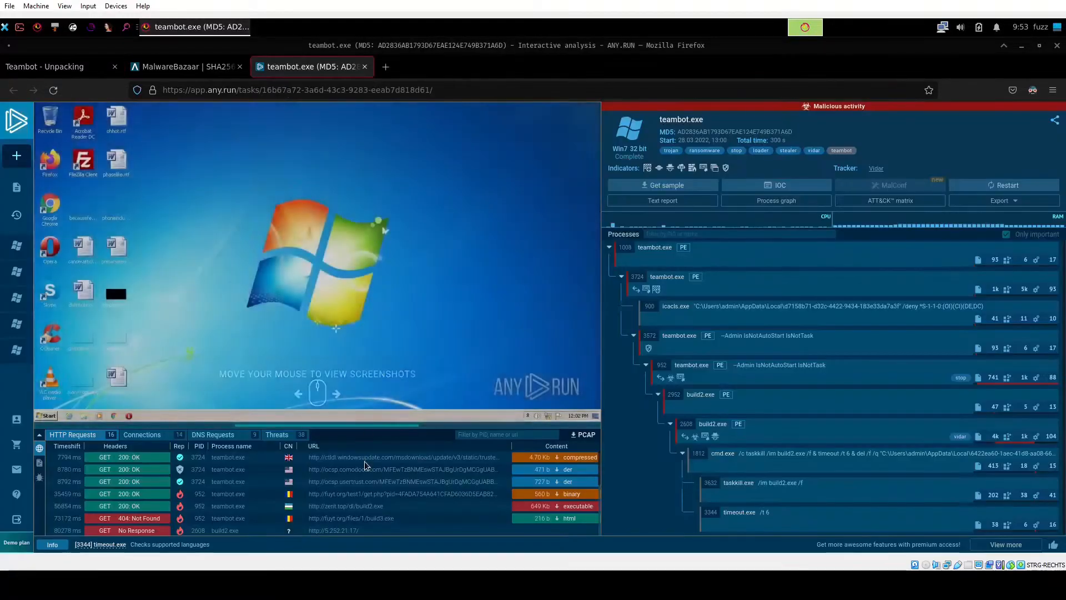
{"action": "scroll", "coordinate": [397, 495], "scroll_direction": "down", "scroll_amount": 1}
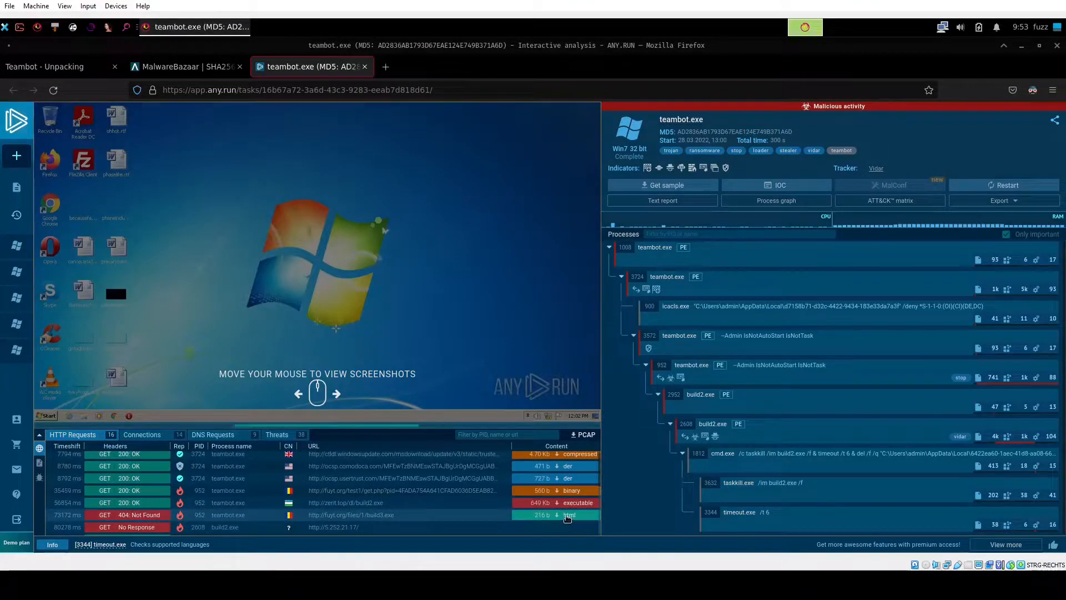
{"action": "scroll", "coordinate": [445, 503], "scroll_direction": "down", "scroll_amount": 2}
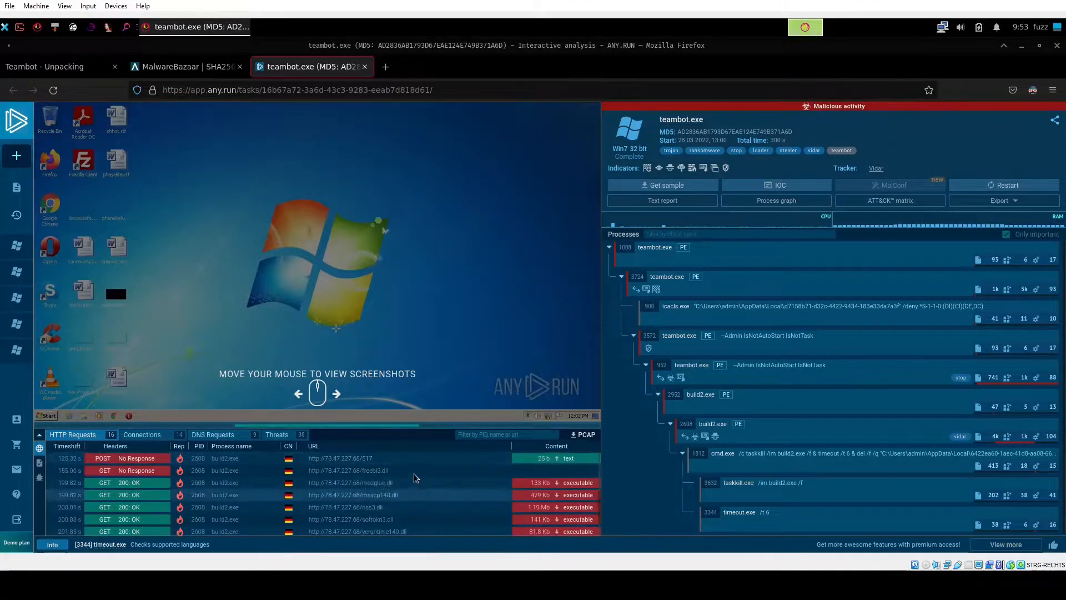
{"action": "scroll", "coordinate": [438, 482], "scroll_direction": "up", "scroll_amount": 2}
{"action": "scroll", "coordinate": [437, 482], "scroll_direction": "up", "scroll_amount": 2}
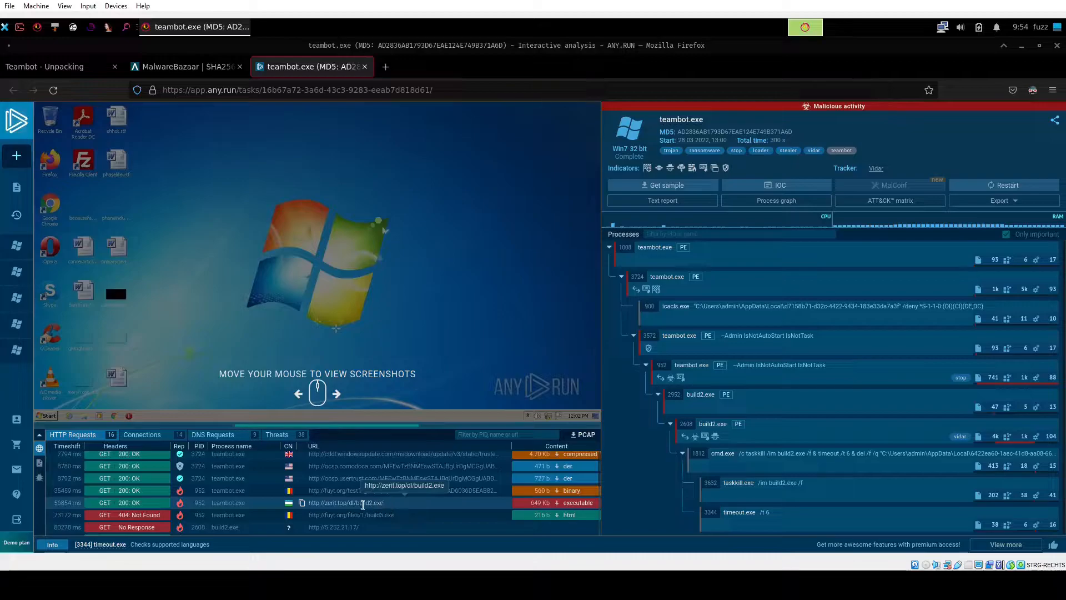
- Download the build2.exe response as build2.bin.zip into the any_run_executables folder, and close the file details and archive hint
{"action": "left_click", "coordinate": [570, 504]}
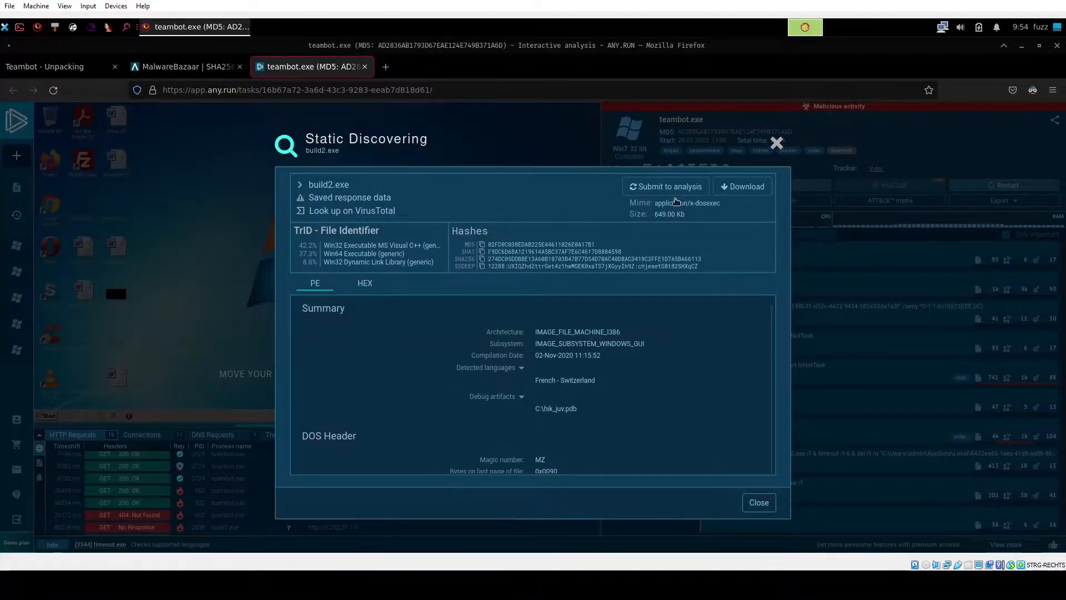
{"action": "left_click", "coordinate": [747, 187]}
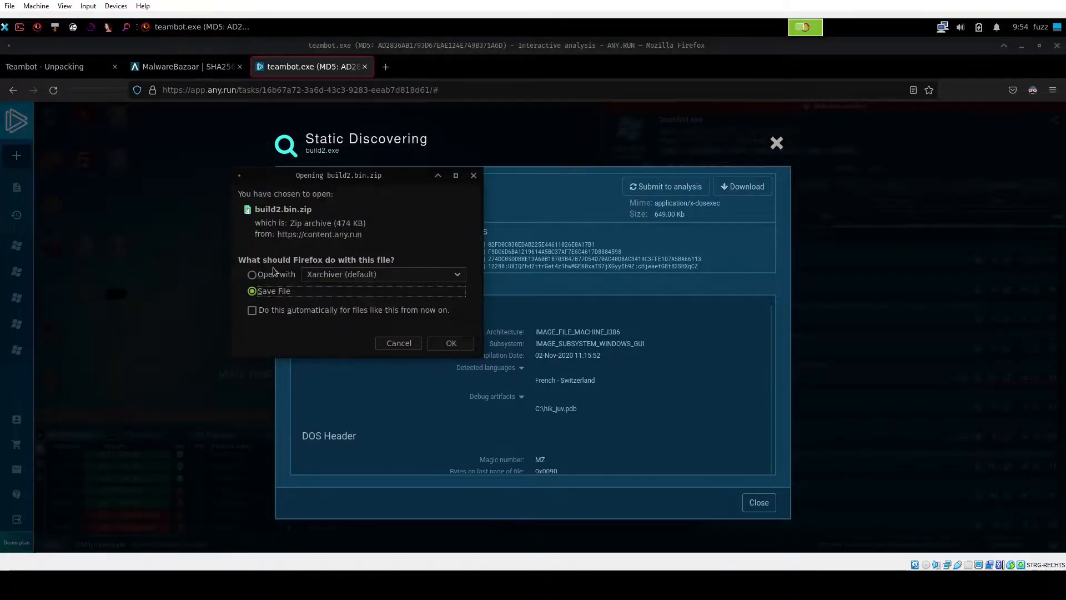
{"action": "left_click", "coordinate": [468, 346]}
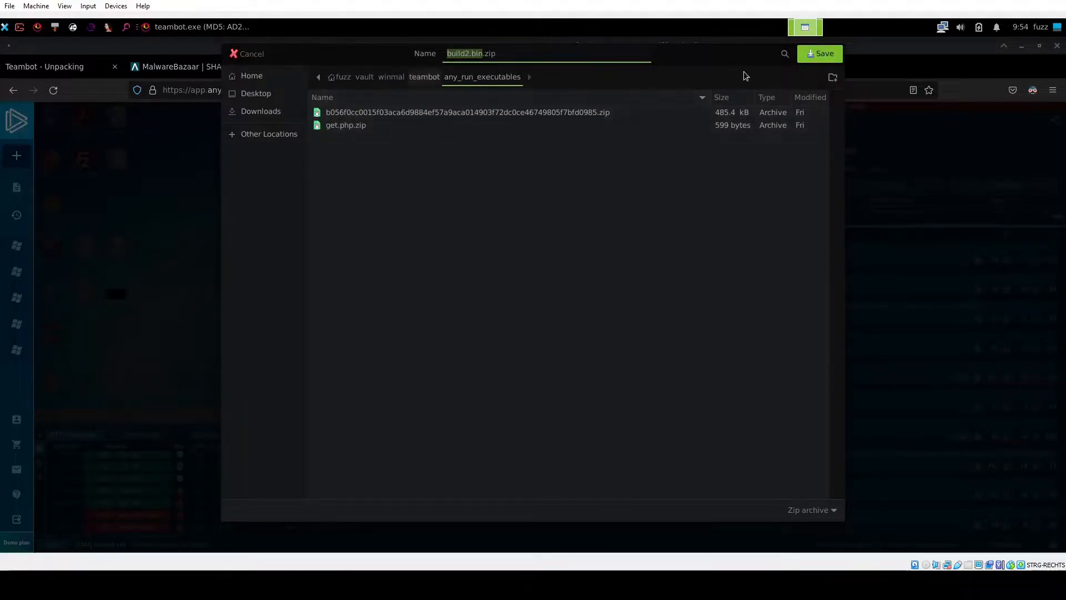
{"action": "left_click", "coordinate": [823, 55]}
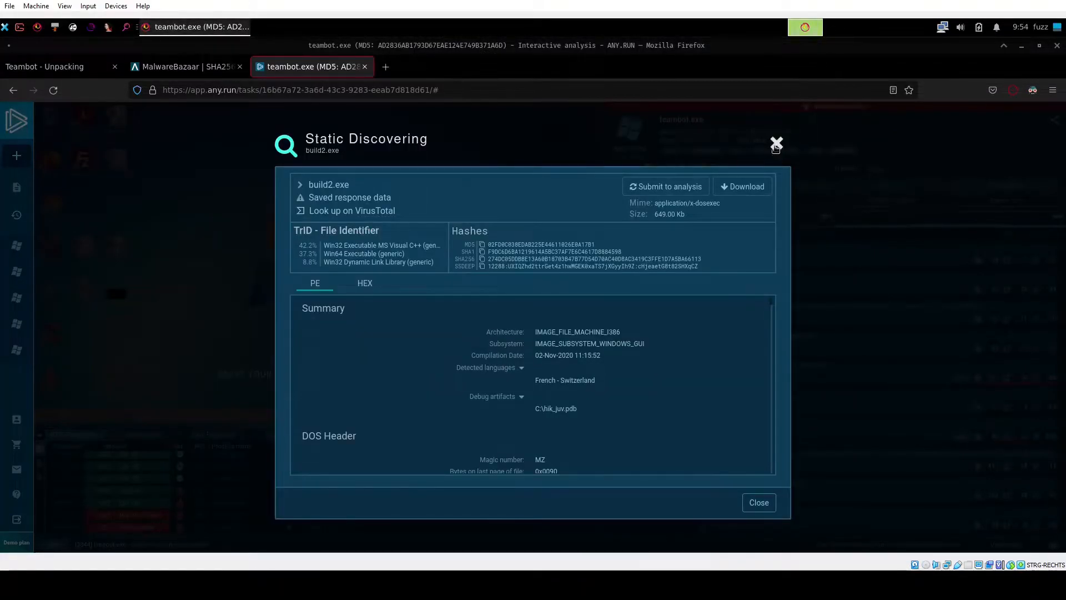
{"action": "left_click", "coordinate": [776, 145]}
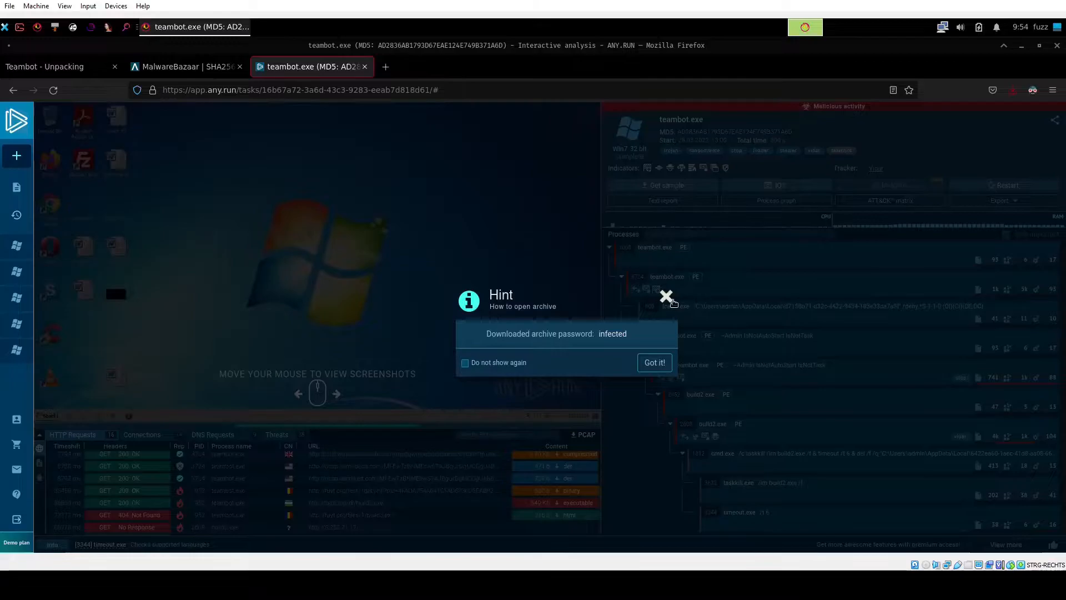
{"action": "left_click", "coordinate": [669, 299]}
- Examine the remaining HTTP requests made by build2.exe in the ANY.RUN task, including the DLL downloads from 78.47.227.68
{"action": "scroll", "coordinate": [454, 498], "scroll_direction": "down", "scroll_amount": 2}
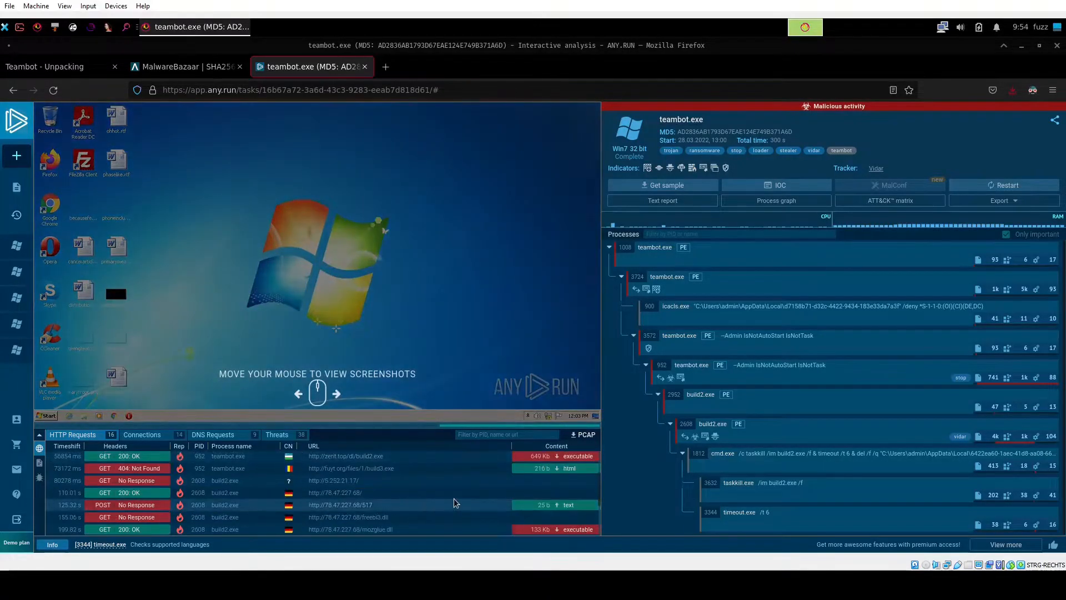
{"action": "scroll", "coordinate": [462, 495], "scroll_direction": "down", "scroll_amount": 3}
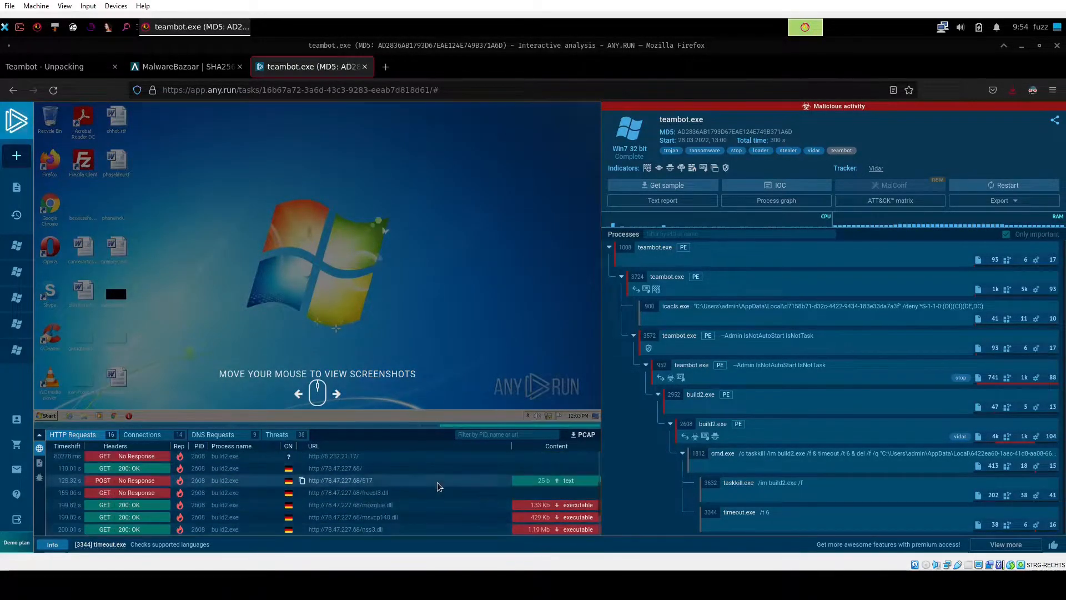
{"action": "scroll", "coordinate": [438, 483], "scroll_direction": "up", "scroll_amount": 4}
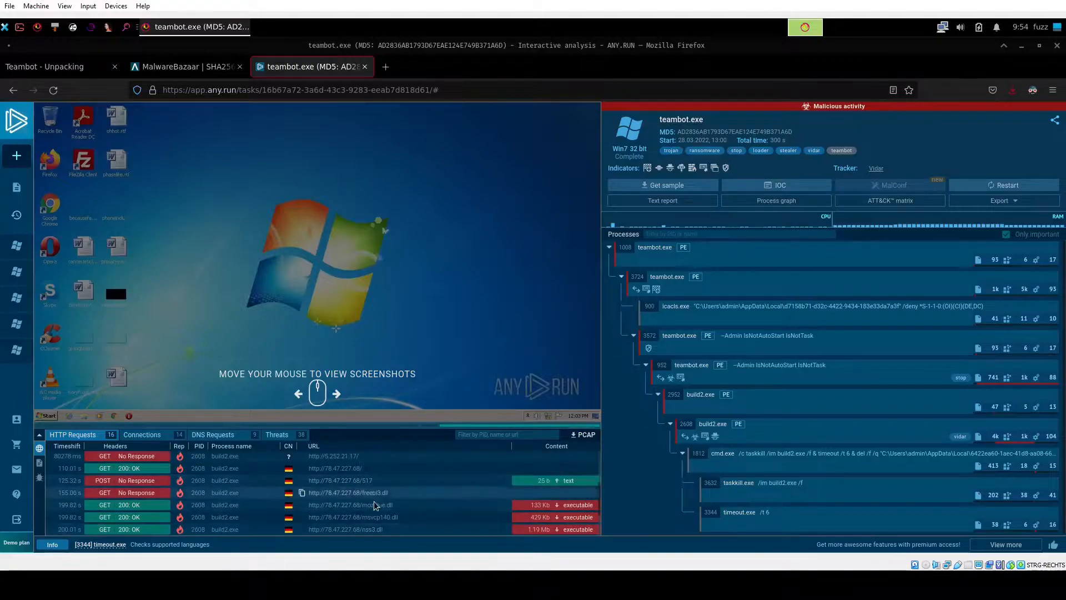
{"action": "scroll", "coordinate": [380, 506], "scroll_direction": "down", "scroll_amount": 4}
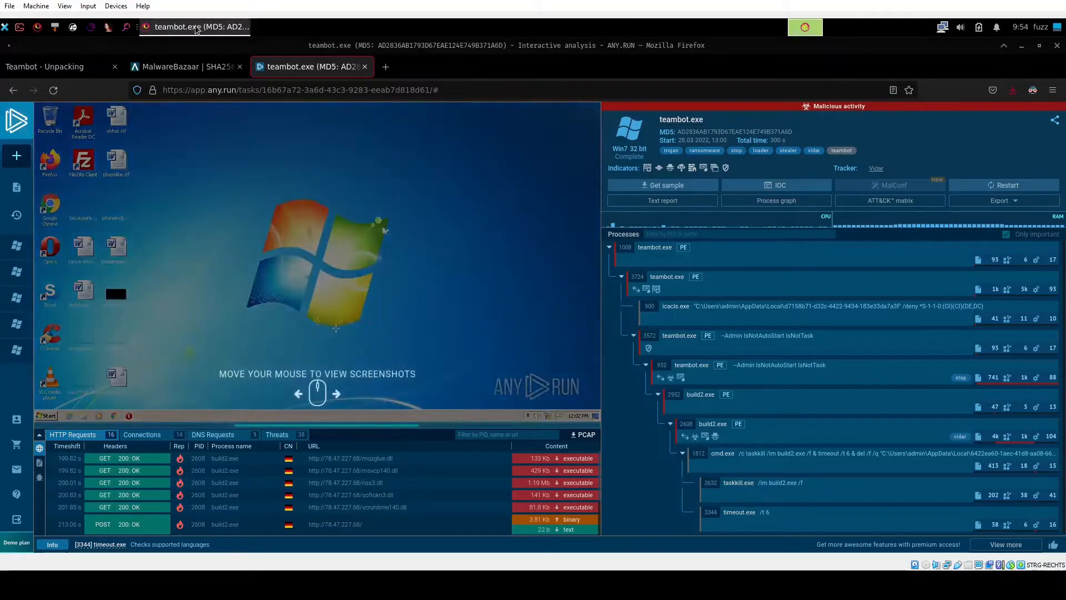
- Minimize the browser, switch to the Windows 10 analysis VM, and place the sample's desktop icon directly below the FileZilla Client shortcut
{"action": "left_click", "coordinate": [1023, 48]}
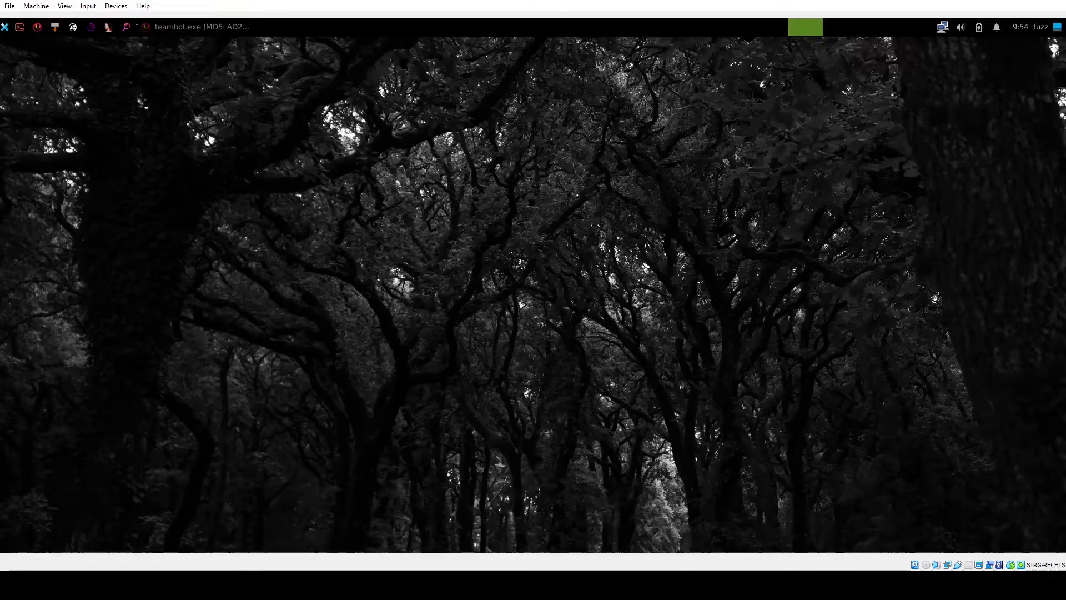
{"action": "key", "text": "alt+Tab"}
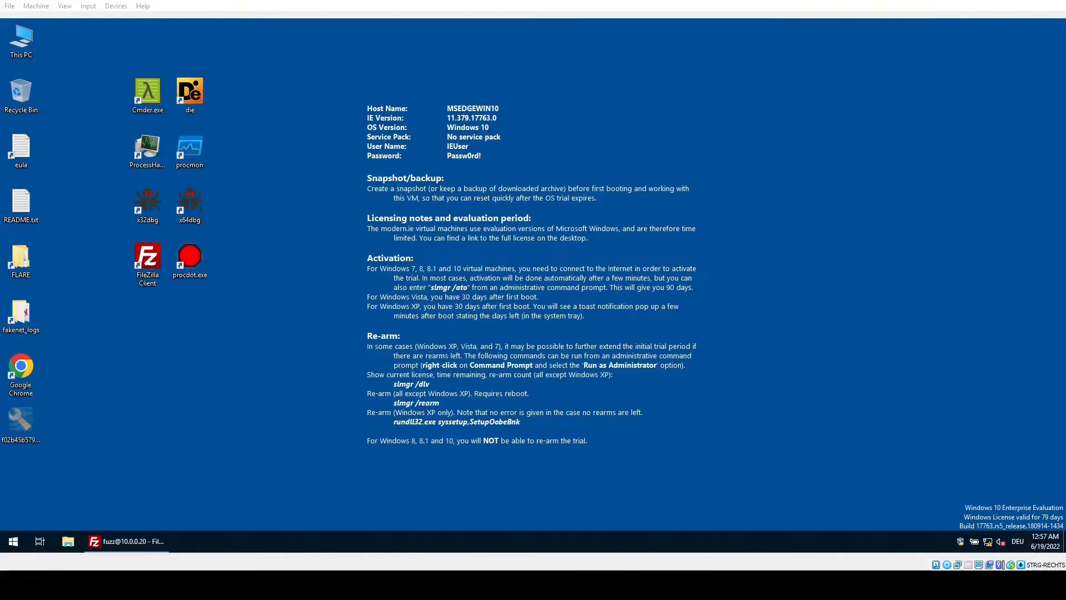
{"action": "left_click_drag", "start_coordinate": [20, 422], "coordinate": [189, 338]}
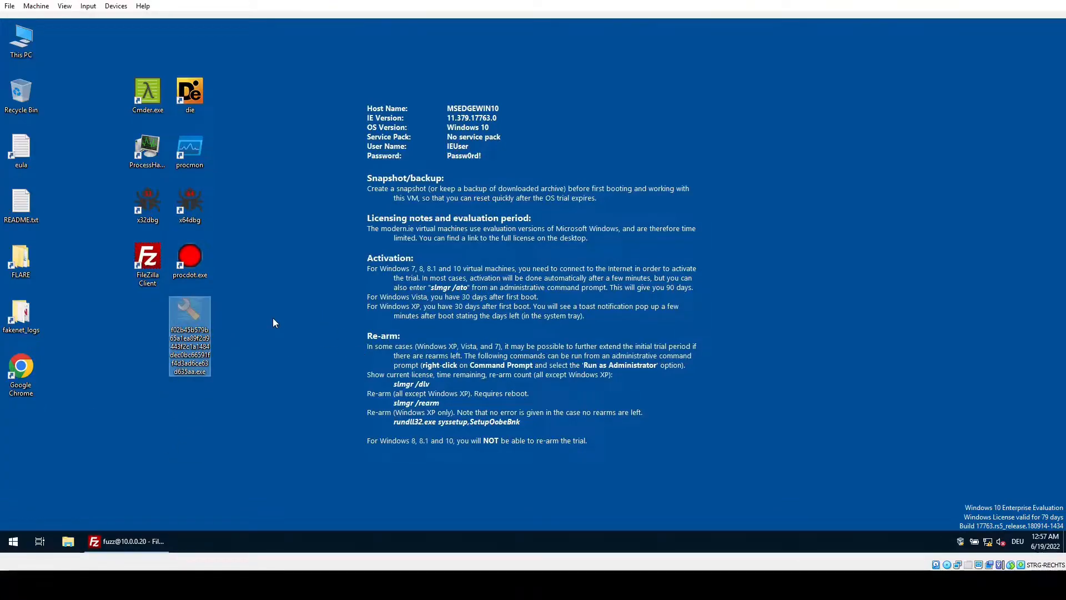
{"action": "left_click_drag", "start_coordinate": [189, 326], "coordinate": [136, 311]}
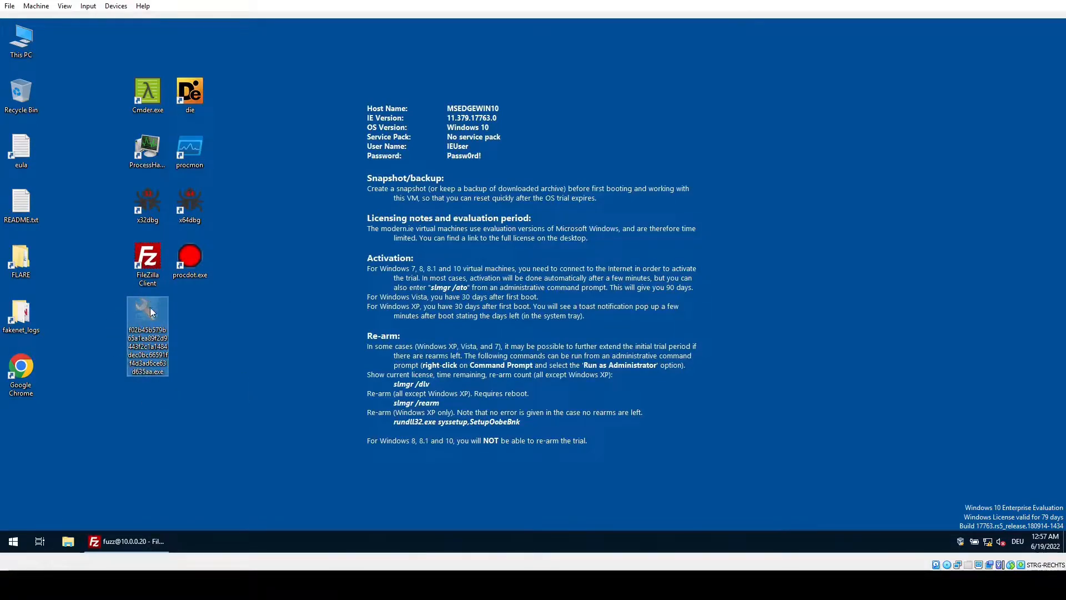
{"action": "mouse_move", "coordinate": [147, 314]}
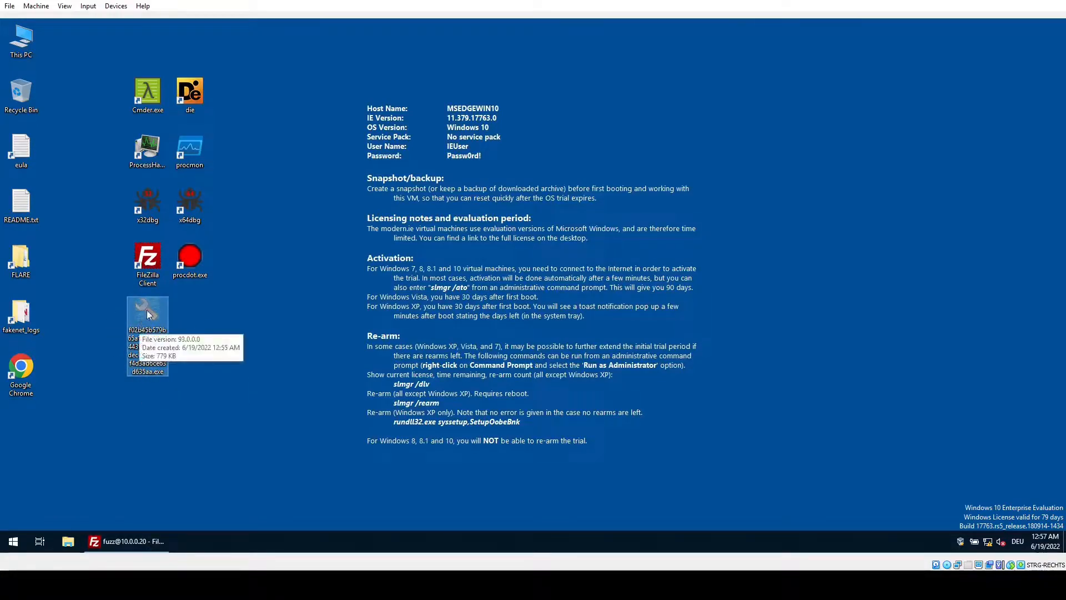
{"action": "mouse_move", "coordinate": [189, 169]}
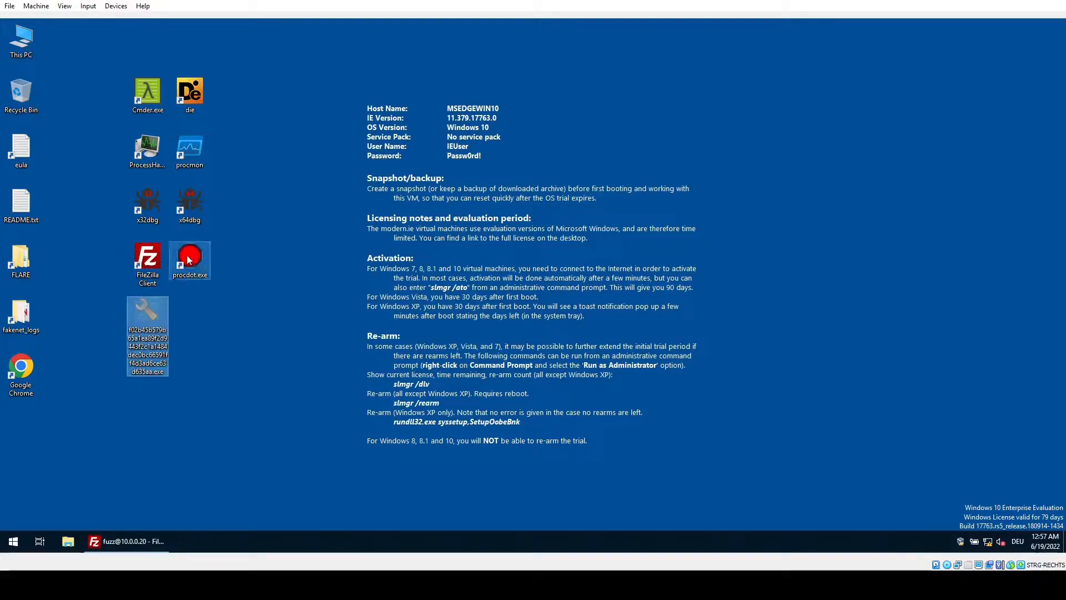
{"action": "mouse_move", "coordinate": [188, 256]}
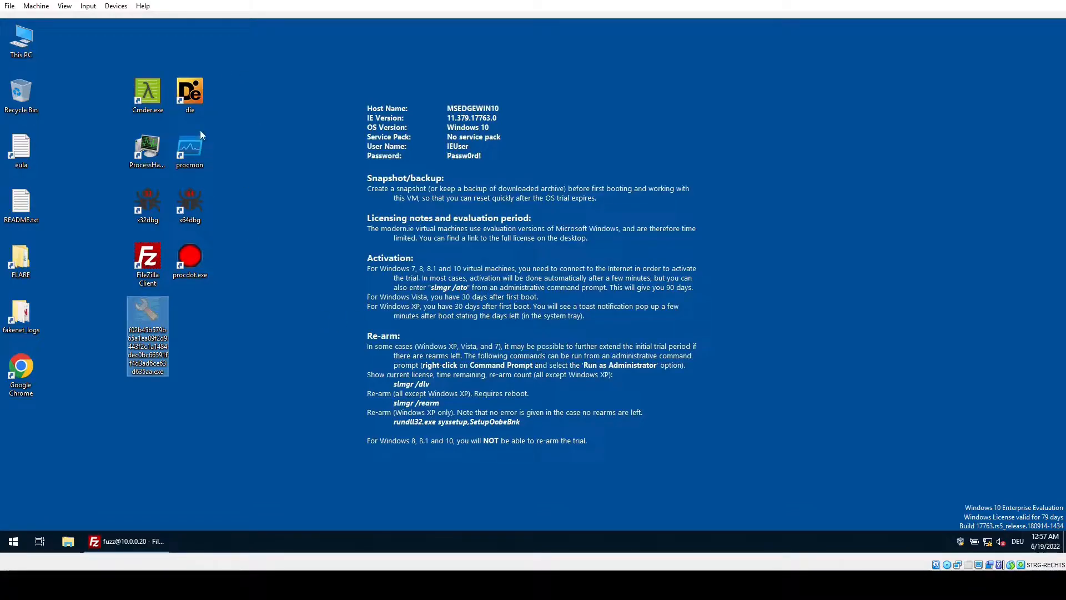
{"action": "double_click", "coordinate": [190, 149]}
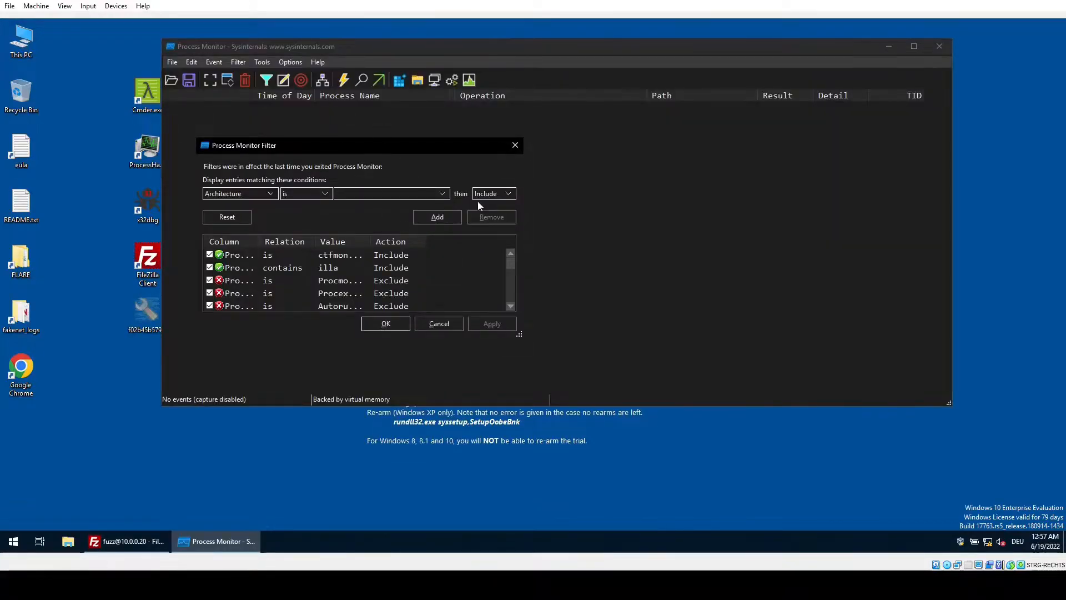
{"action": "left_click", "coordinate": [516, 145]}
{"action": "left_click", "coordinate": [939, 49]}
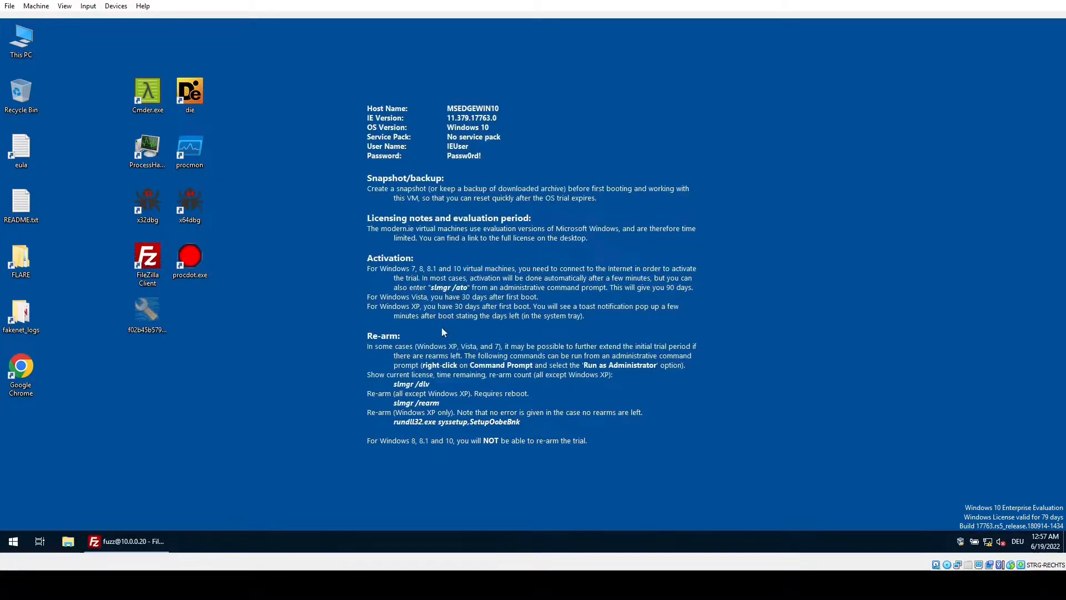
- Rename the ransomware sample on the desktop to tb.exe
{"action": "right_click", "coordinate": [149, 312]}
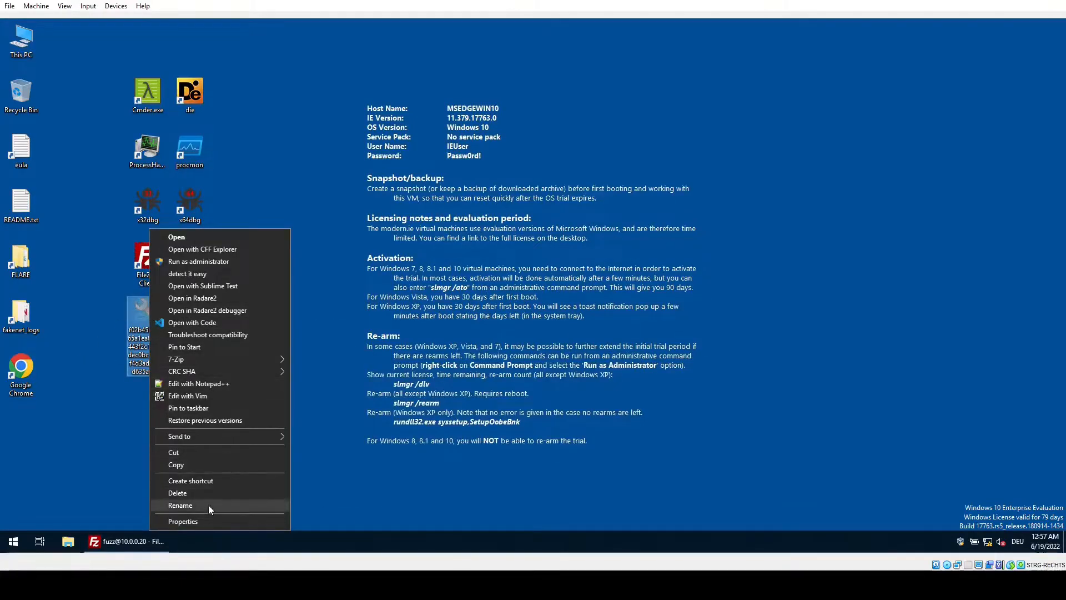
{"action": "left_click", "coordinate": [180, 505]}
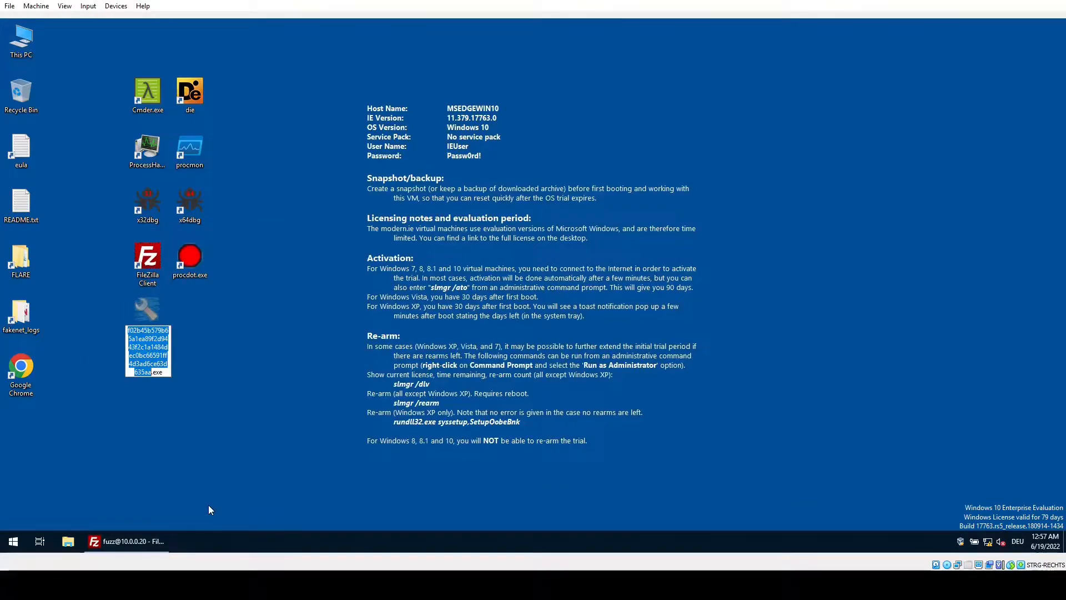
{"action": "type", "text": "tb"}
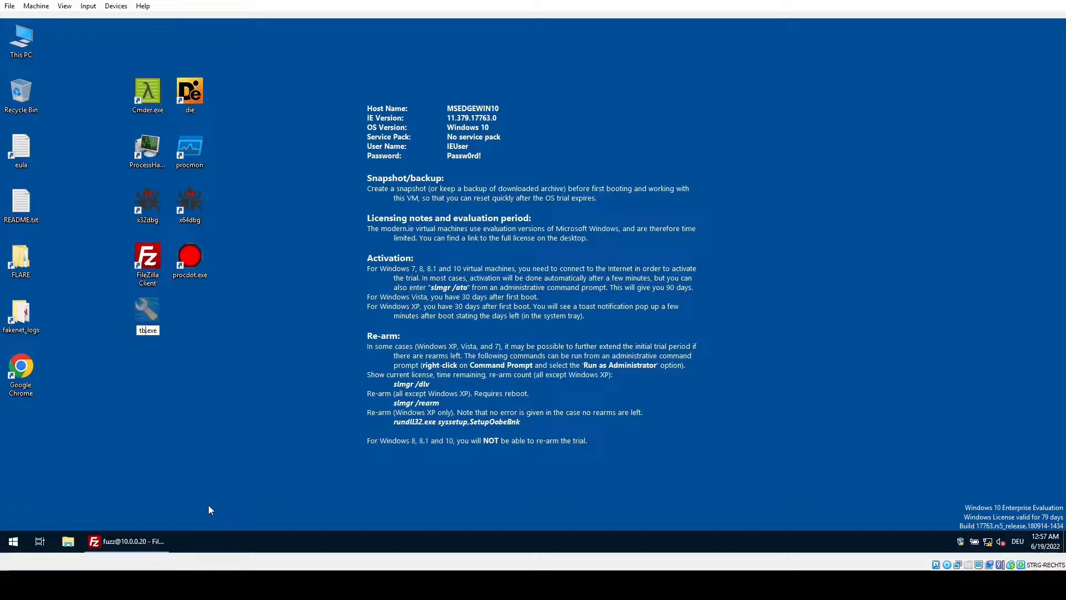
{"action": "left_click", "coordinate": [190, 314]}
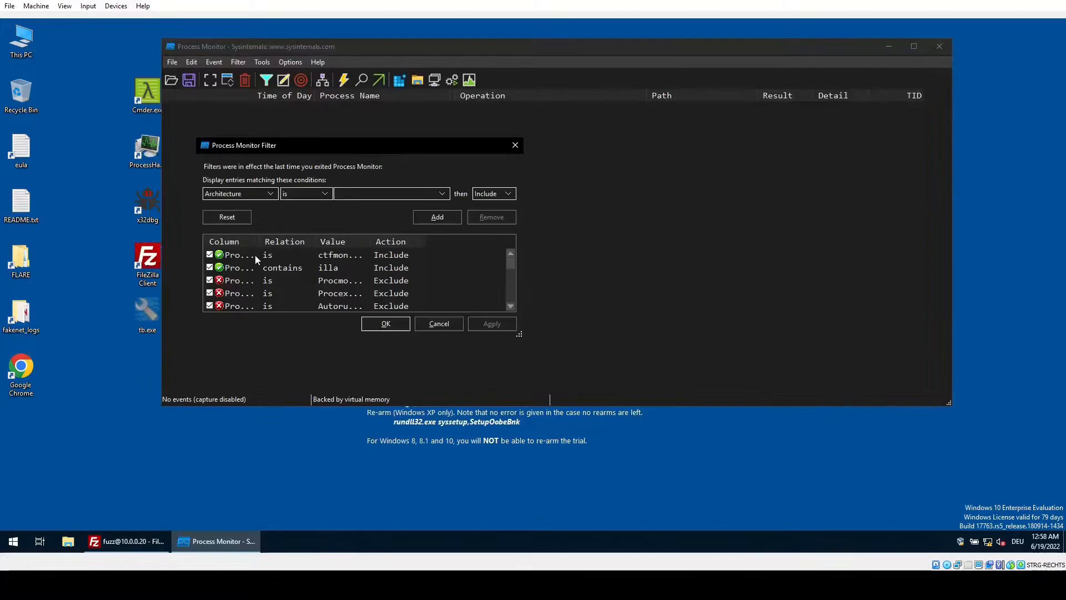
- In Process Monitor, disable the existing ctfmon and illa include filters, and add a filter including processes whose Process Name contains tb.exe
{"action": "left_click", "coordinate": [207, 258]}
{"action": "left_click", "coordinate": [212, 269]}
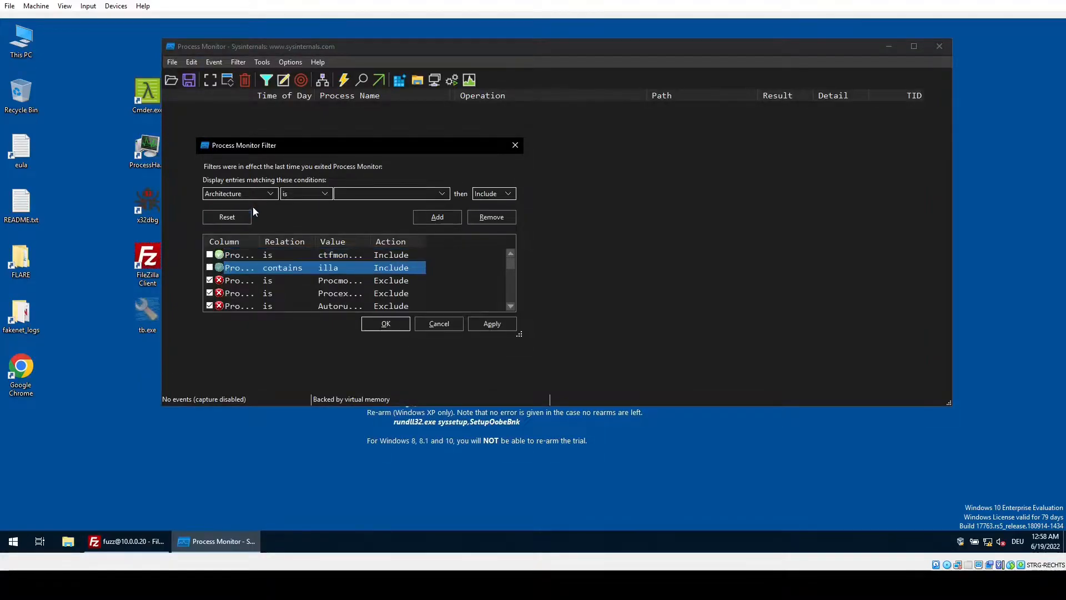
{"action": "left_click", "coordinate": [257, 194]}
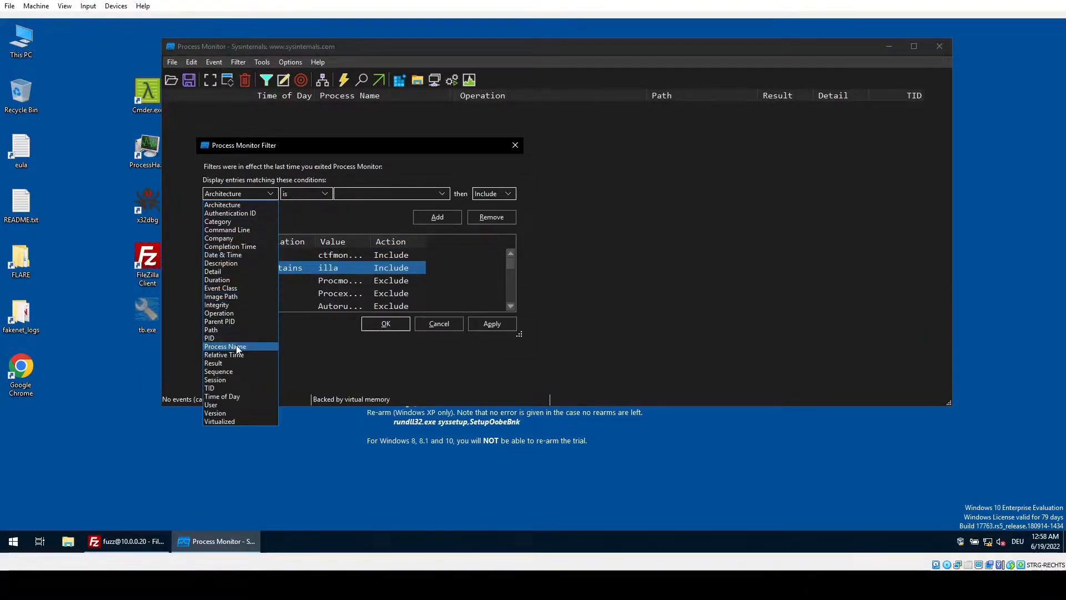
{"action": "left_click", "coordinate": [236, 346]}
{"action": "left_click", "coordinate": [325, 195]}
{"action": "left_click", "coordinate": [308, 254]}
{"action": "left_click", "coordinate": [357, 193]}
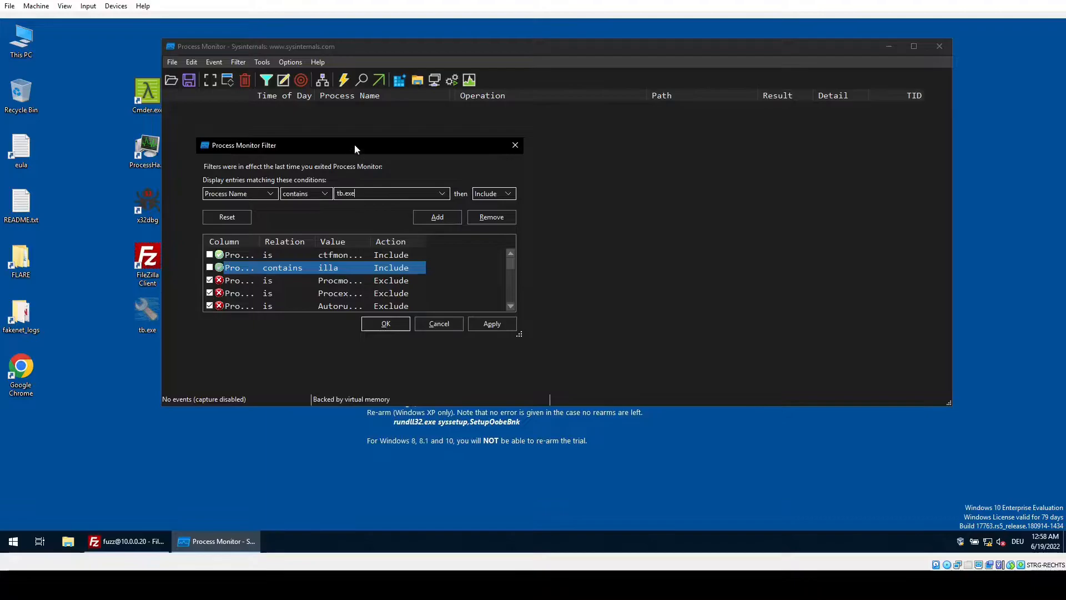
{"action": "left_click", "coordinate": [386, 323]}
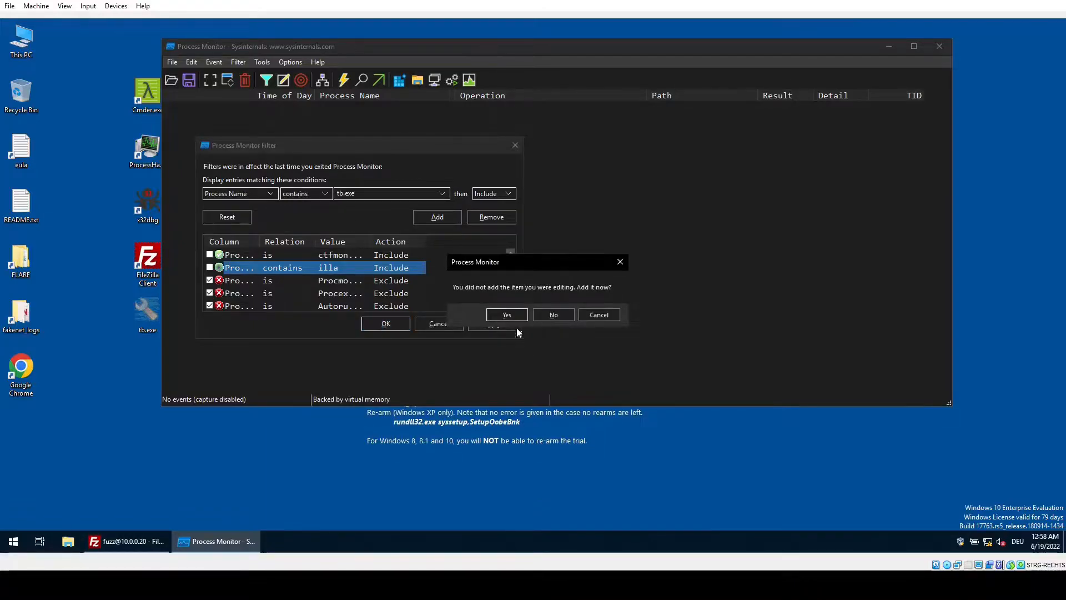
{"action": "left_click", "coordinate": [507, 315]}
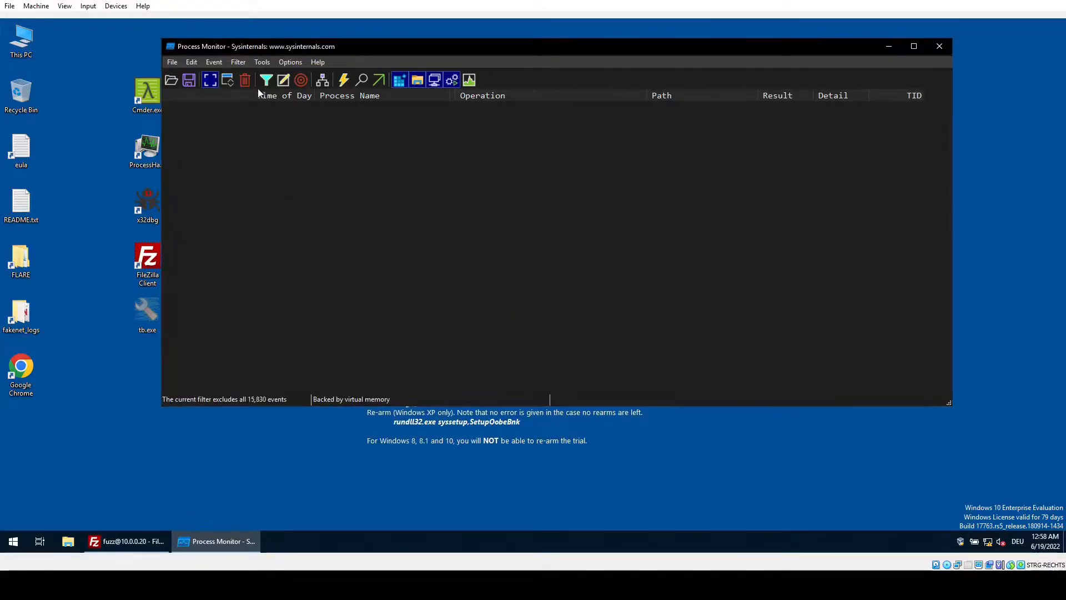
- Dock the Process Monitor window to the right half of the desktop and leave the desktop icons uncovered
{"action": "left_click_drag", "start_coordinate": [356, 46], "coordinate": [509, 95]}
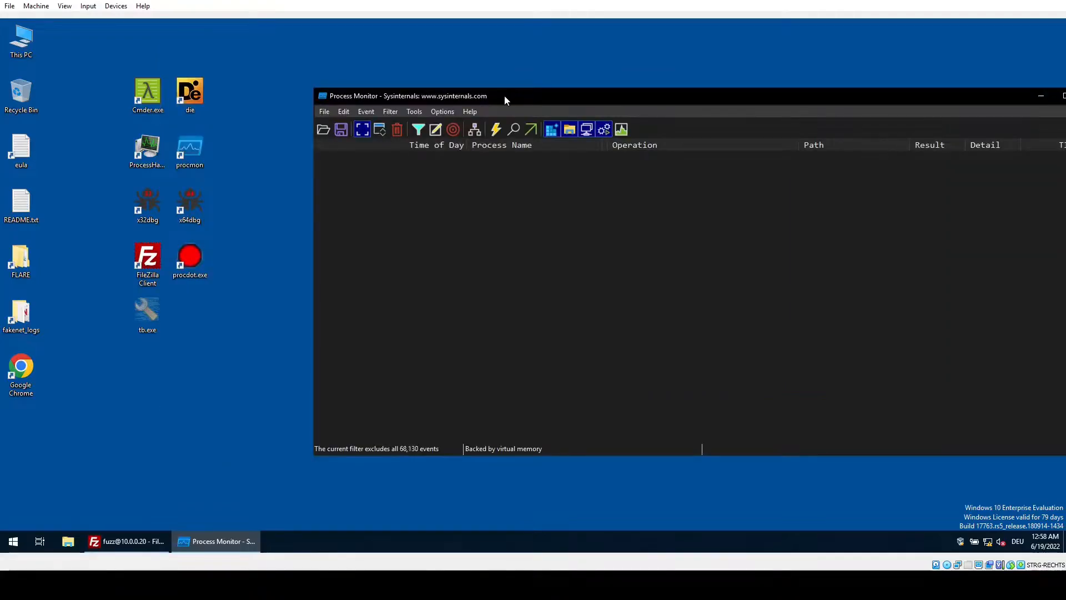
{"action": "key", "text": "super+Right"}
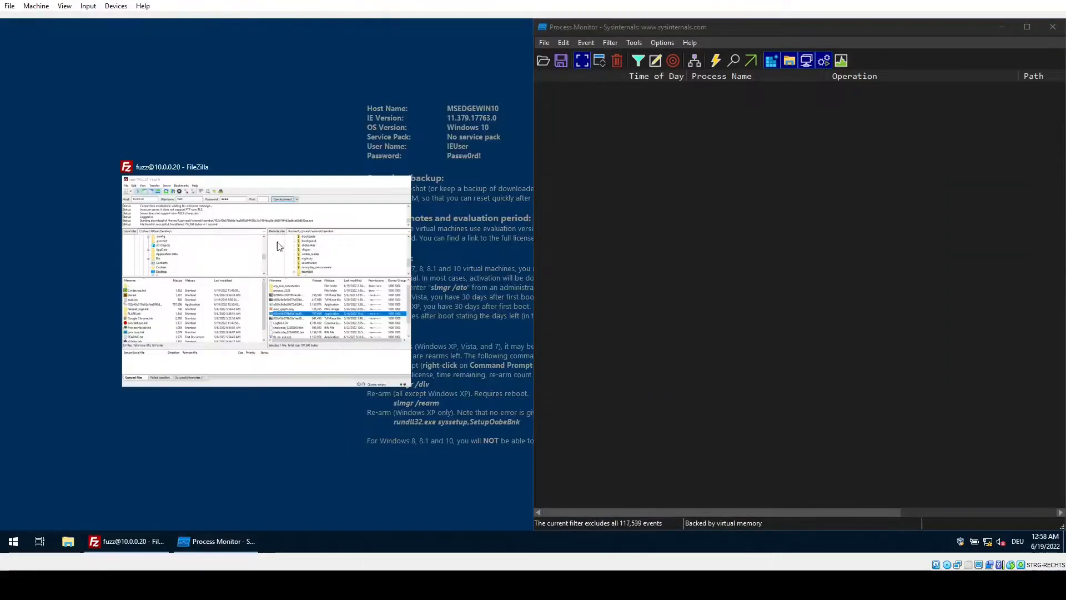
{"action": "left_click", "coordinate": [383, 99]}
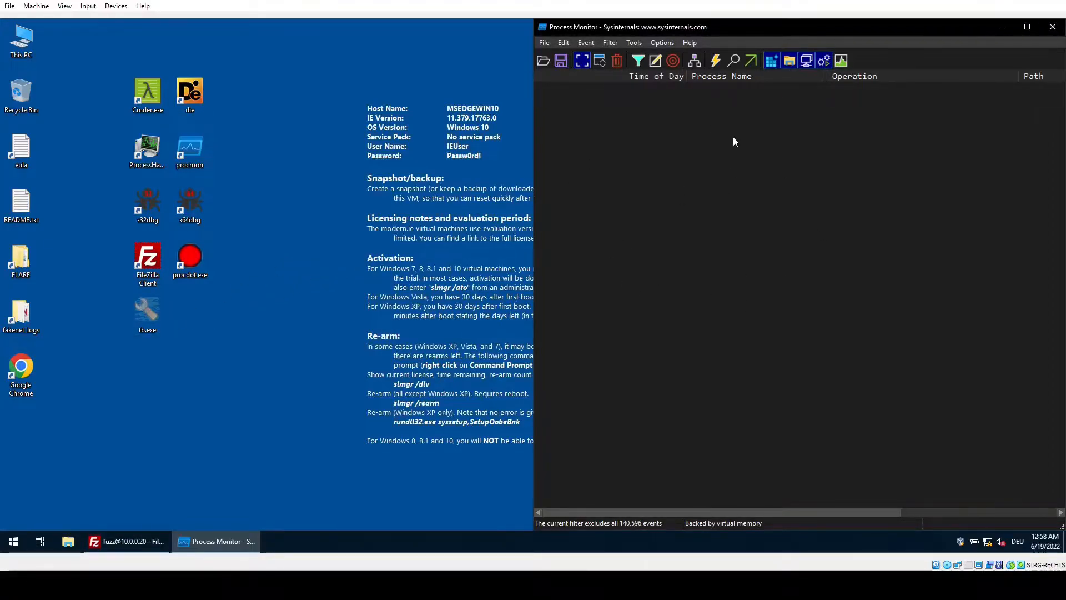
- Run tb.exe while Process Monitor captures its events, and dismiss the INetSim messages from build3.exe and build2.exe
{"action": "double_click", "coordinate": [152, 312]}
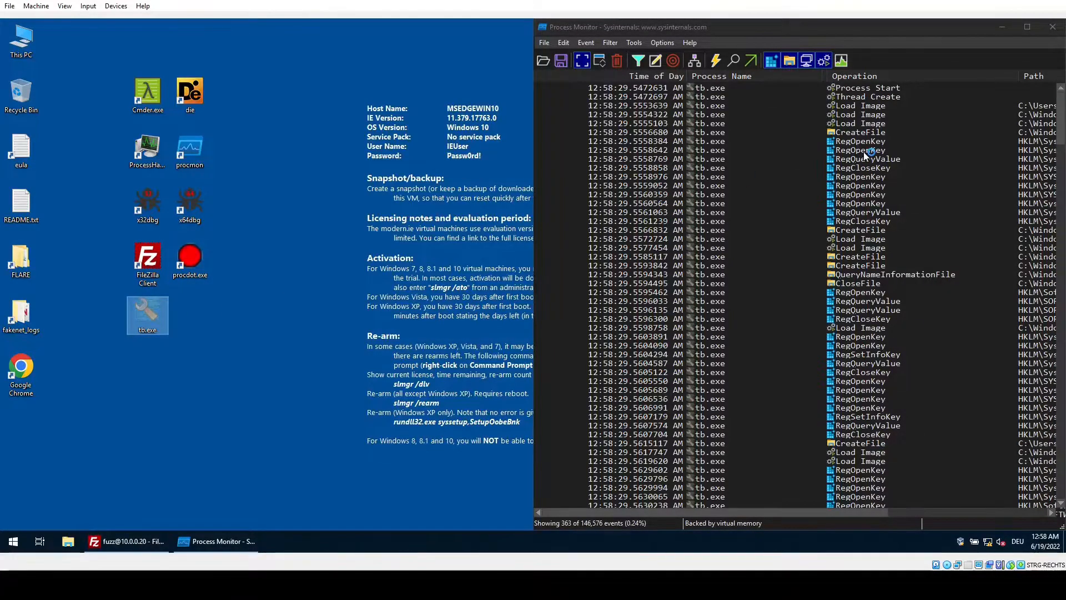
{"action": "left_click_drag", "start_coordinate": [1062, 97], "coordinate": [1031, 522]}
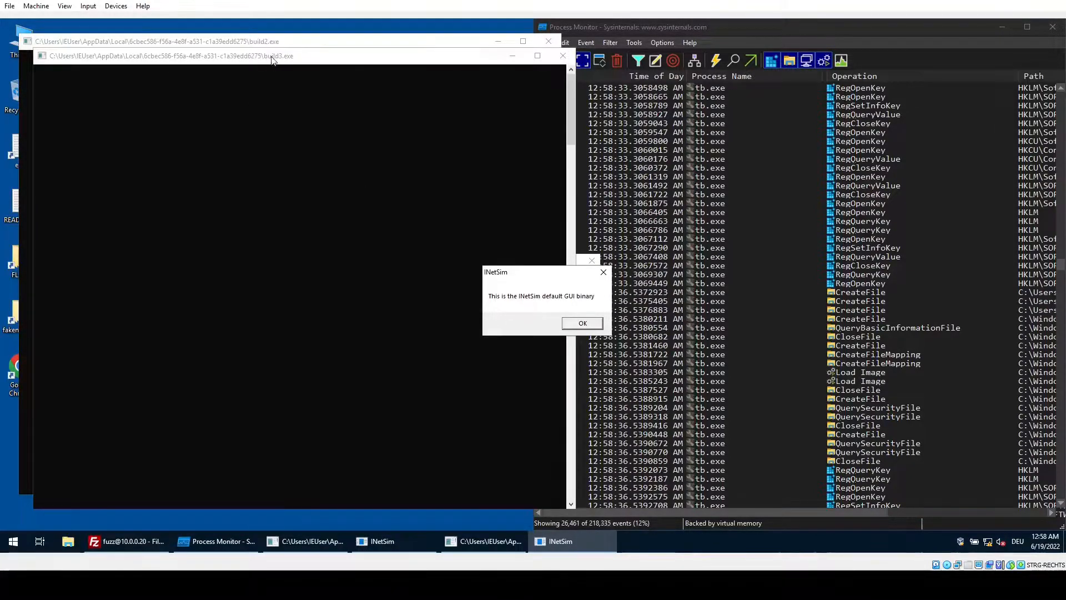
{"action": "left_click", "coordinate": [579, 327]}
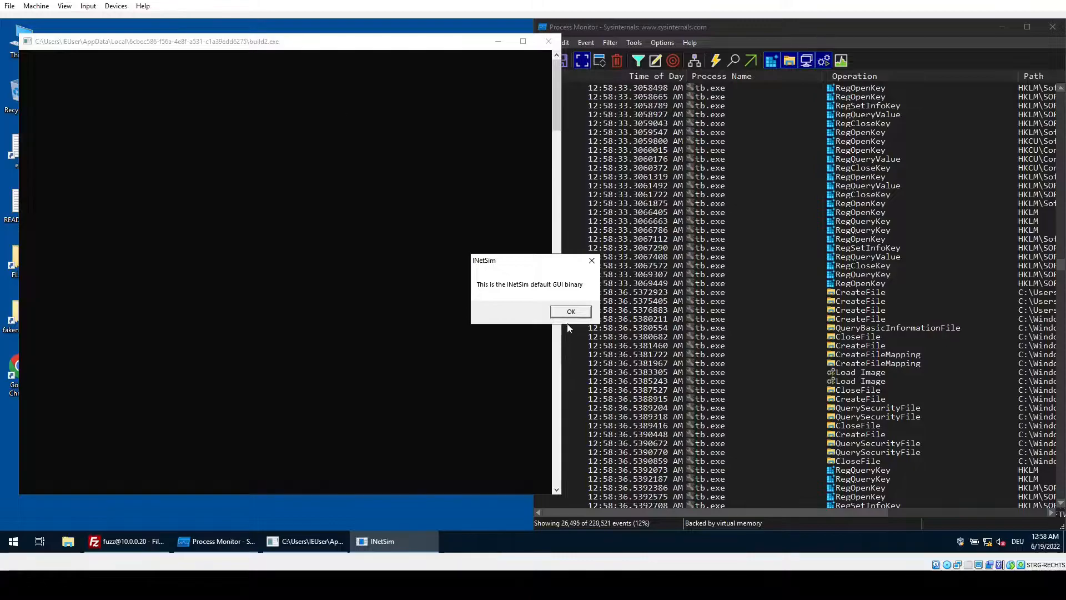
{"action": "left_click_drag", "start_coordinate": [352, 217], "coordinate": [352, 218]}
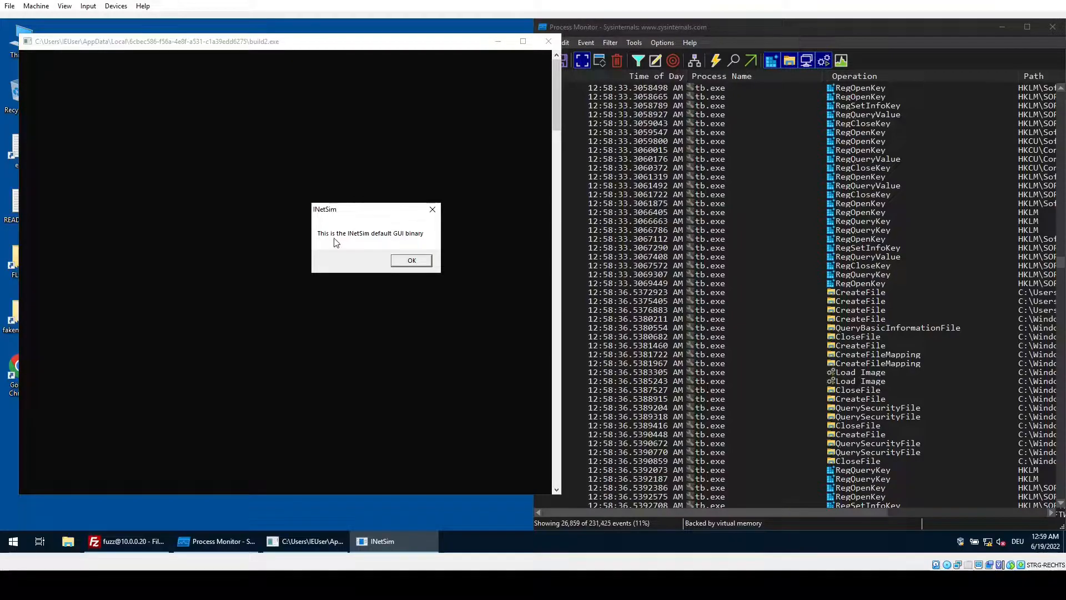
{"action": "left_click", "coordinate": [412, 261]}
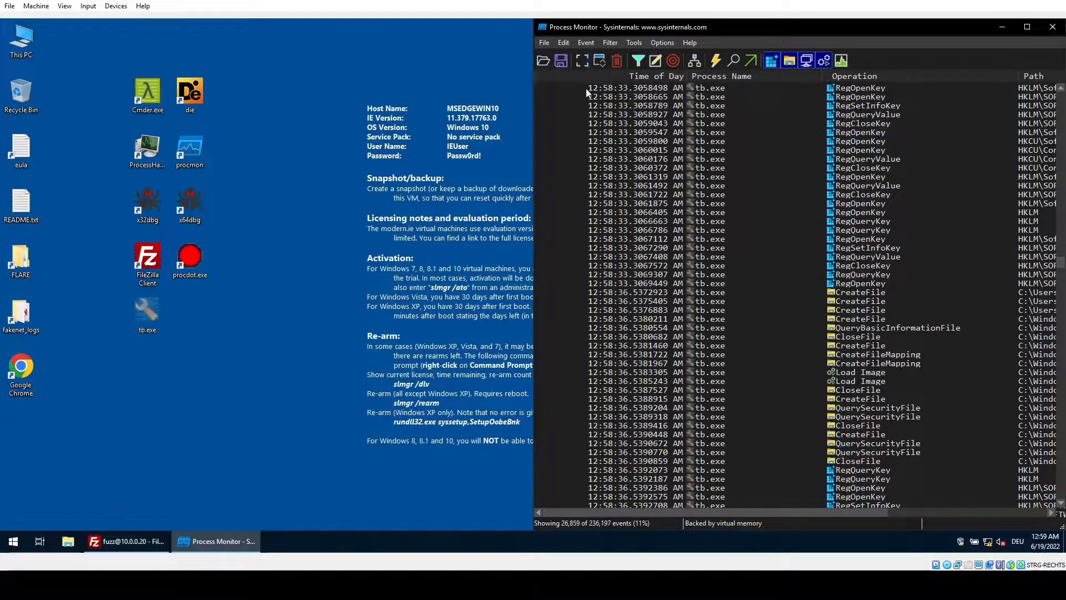
- Save the currently filtered Process Monitor events as CSV to Logfile.CSV on the desktop, and close Process Monitor
{"action": "left_click", "coordinate": [560, 60]}
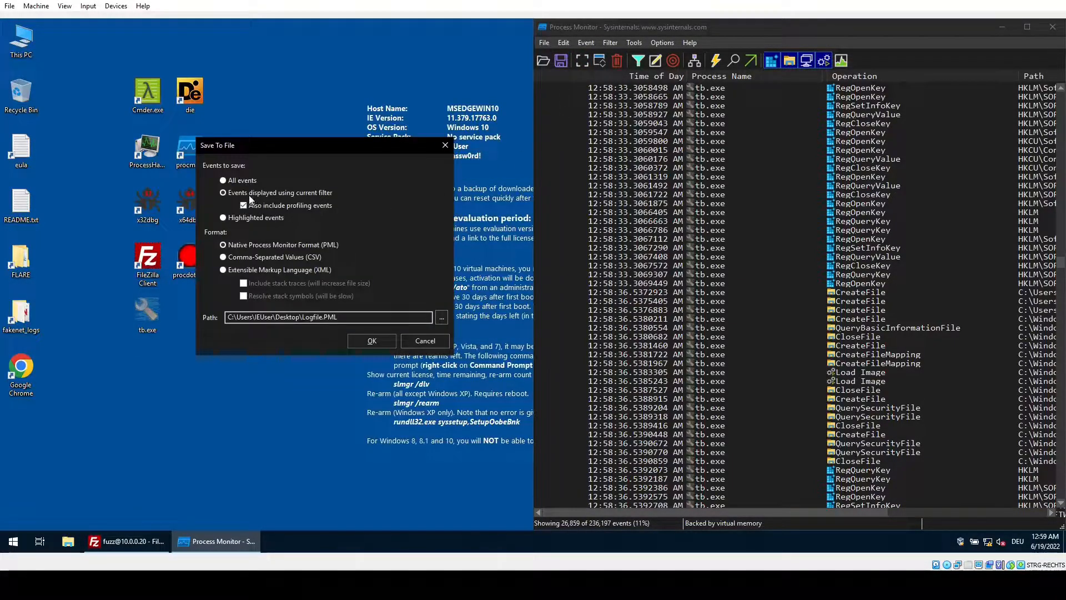
{"action": "left_click", "coordinate": [232, 258]}
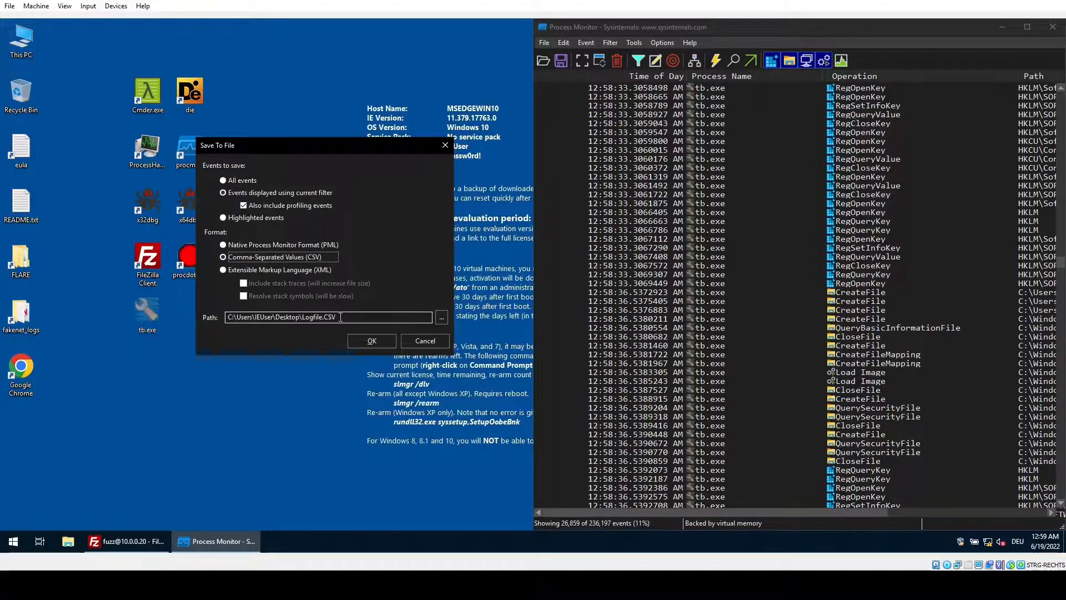
{"action": "left_click", "coordinate": [370, 341]}
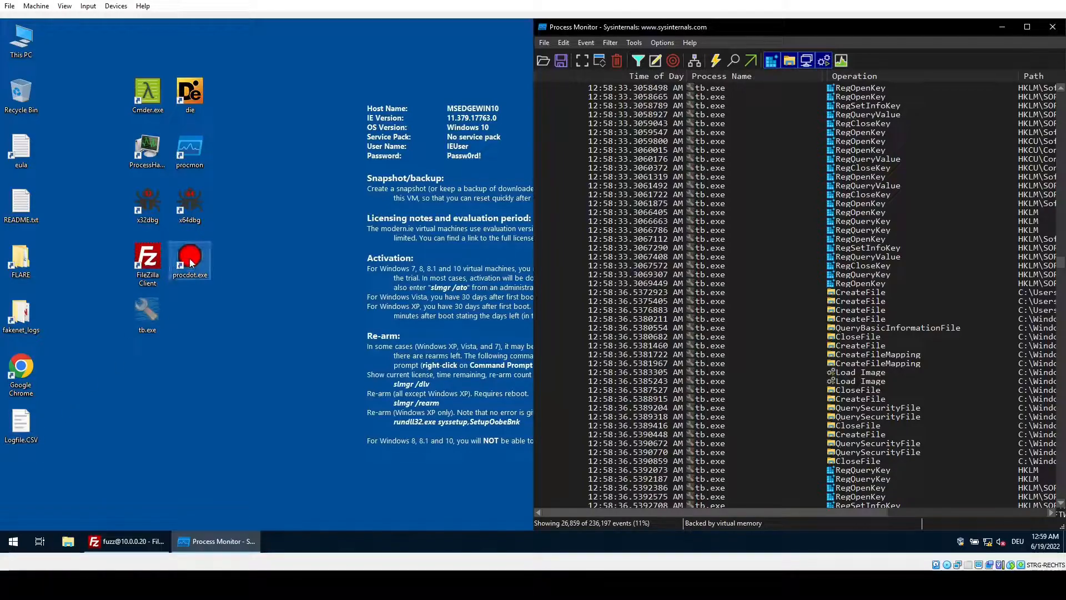
{"action": "left_click", "coordinate": [1054, 28]}
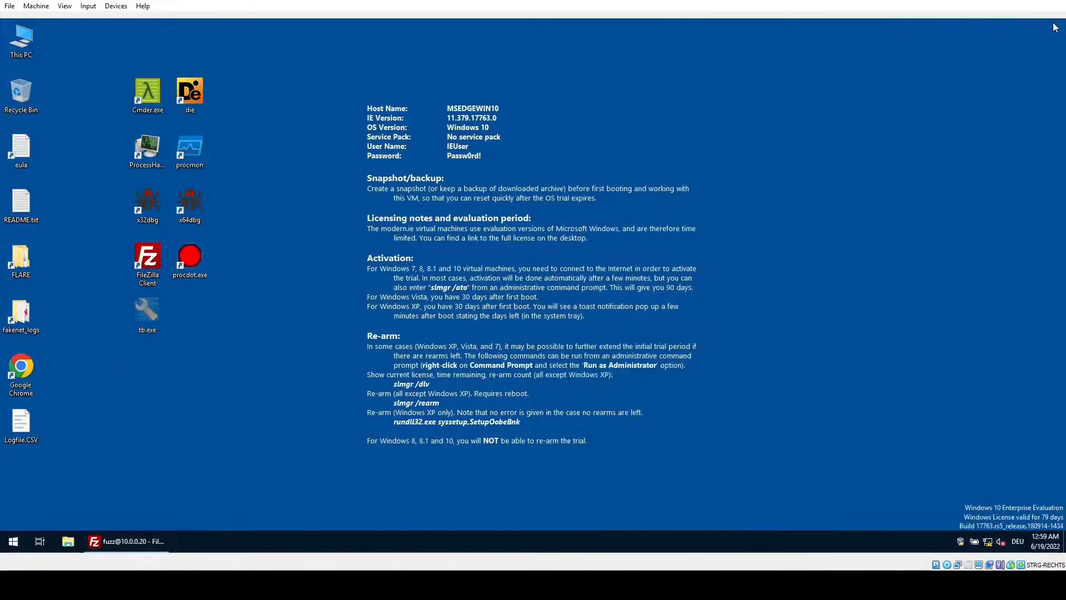
- Open ProcDOT, load Logfile.CSV from the desktop as the Procmon log, and render the graph in dumb mode
{"action": "double_click", "coordinate": [187, 257]}
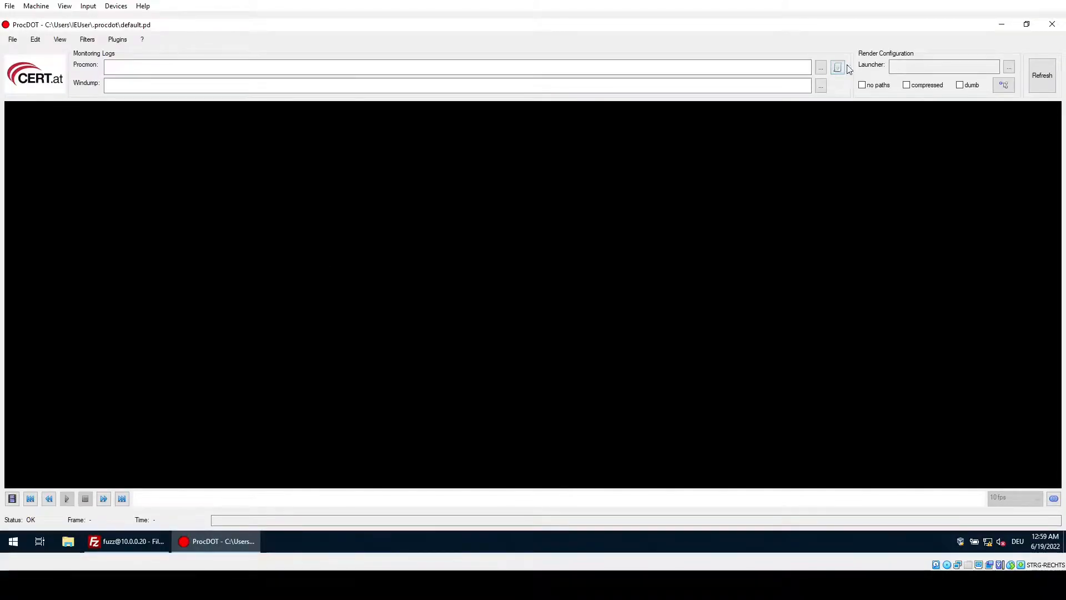
{"action": "left_click", "coordinate": [820, 67]}
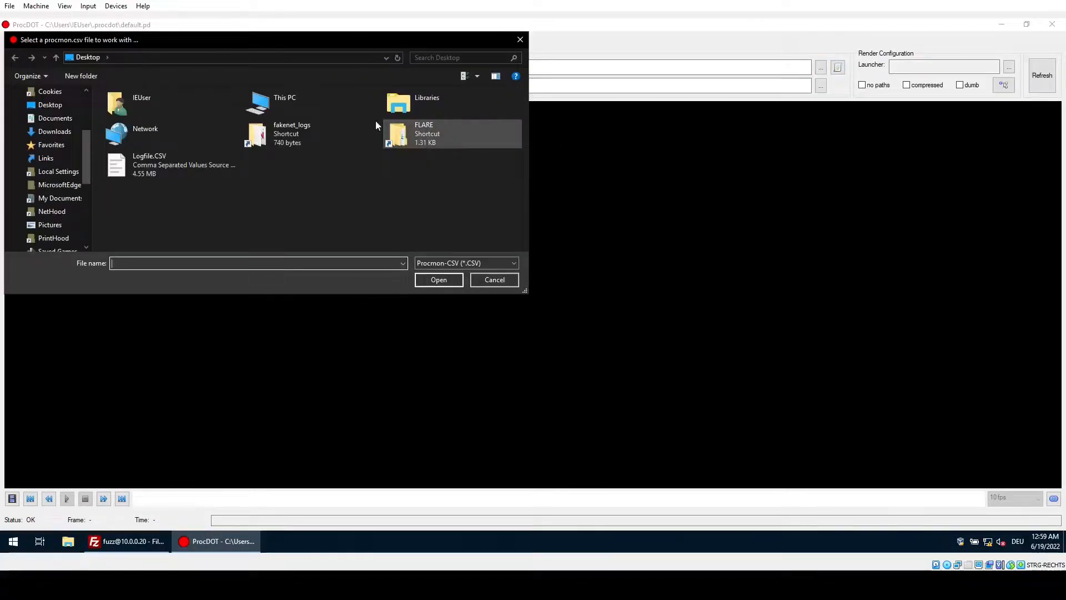
{"action": "double_click", "coordinate": [149, 174]}
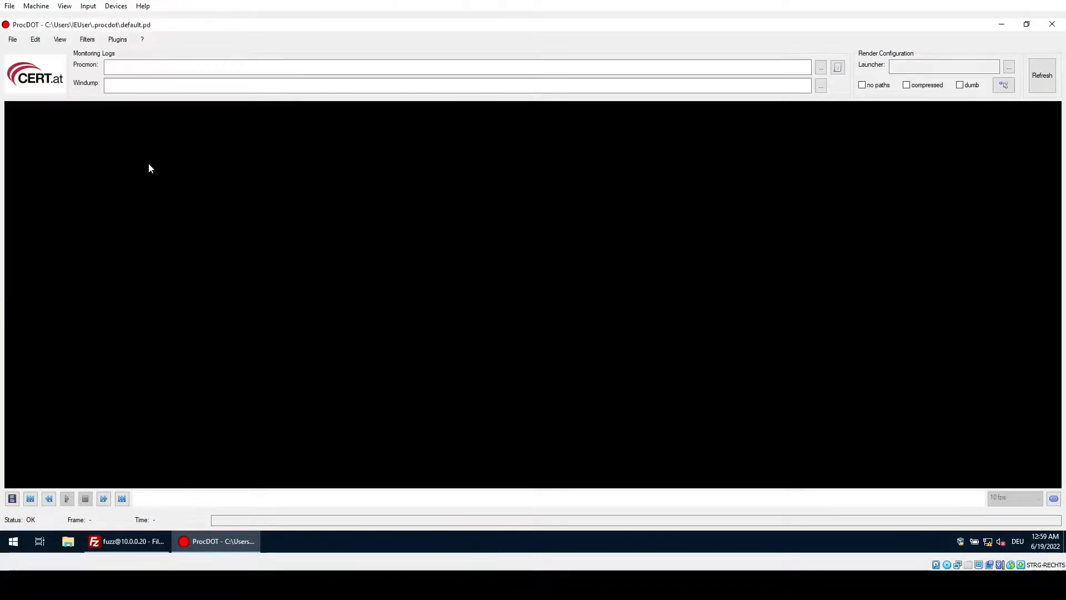
{"action": "left_click", "coordinate": [960, 88]}
{"action": "left_click", "coordinate": [1041, 76]}
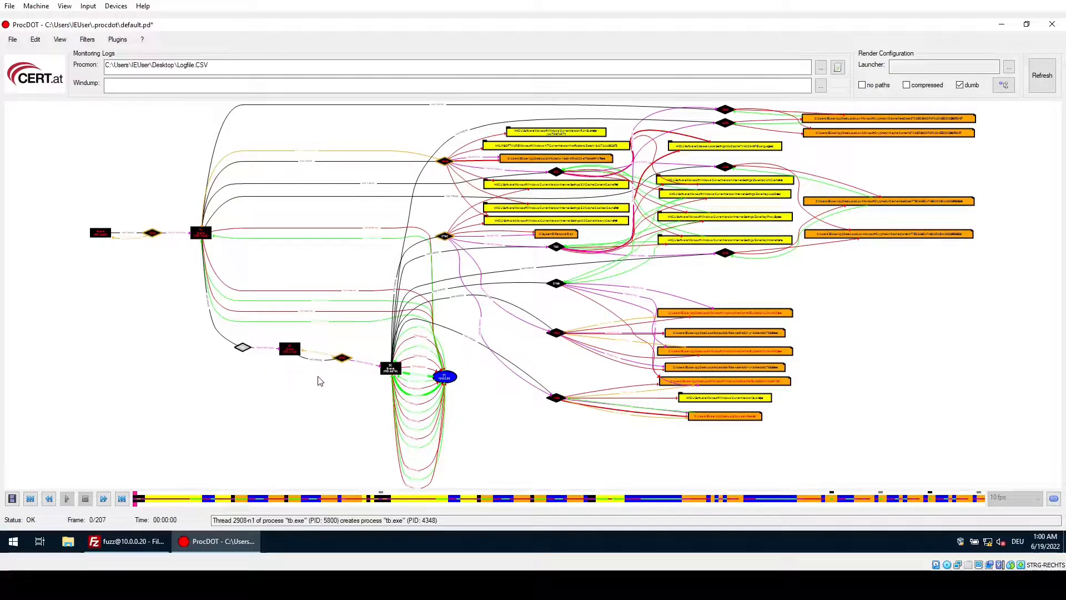
- Examine the graph's tb.exe process nodes, their TCP connections to 10.0.0.20, and the thread that creates C:\SystemID\PersonalID.txt
{"action": "scroll", "coordinate": [403, 386], "scroll_direction": "down", "scroll_amount": 1}
{"action": "scroll", "coordinate": [402, 366], "scroll_direction": "up", "scroll_amount": 4}
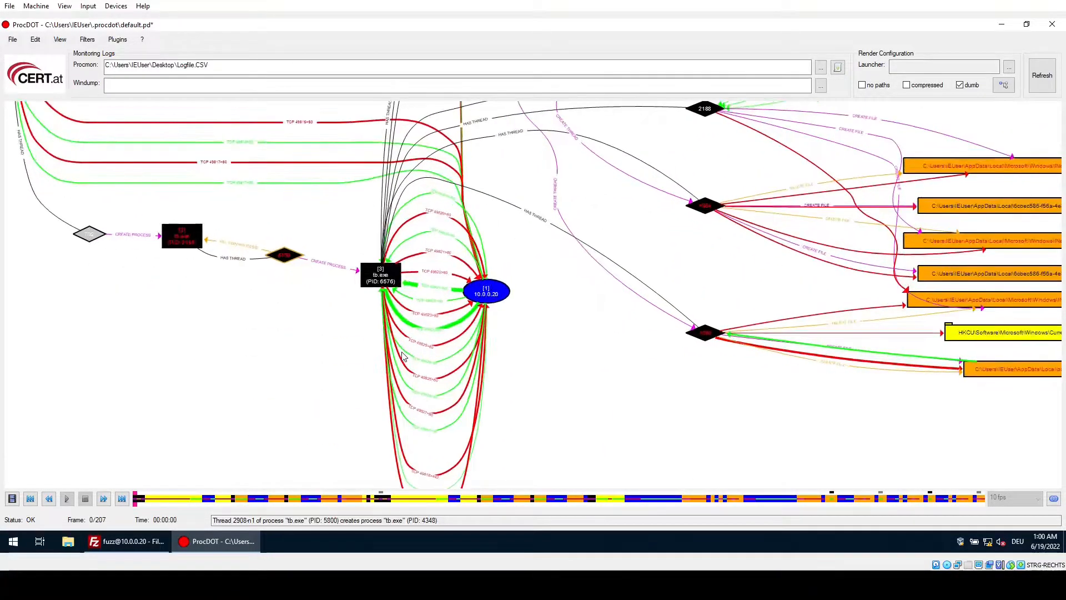
{"action": "scroll", "coordinate": [402, 352], "scroll_direction": "up", "scroll_amount": 1}
{"action": "left_click_drag", "start_coordinate": [613, 346], "coordinate": [573, 390]}
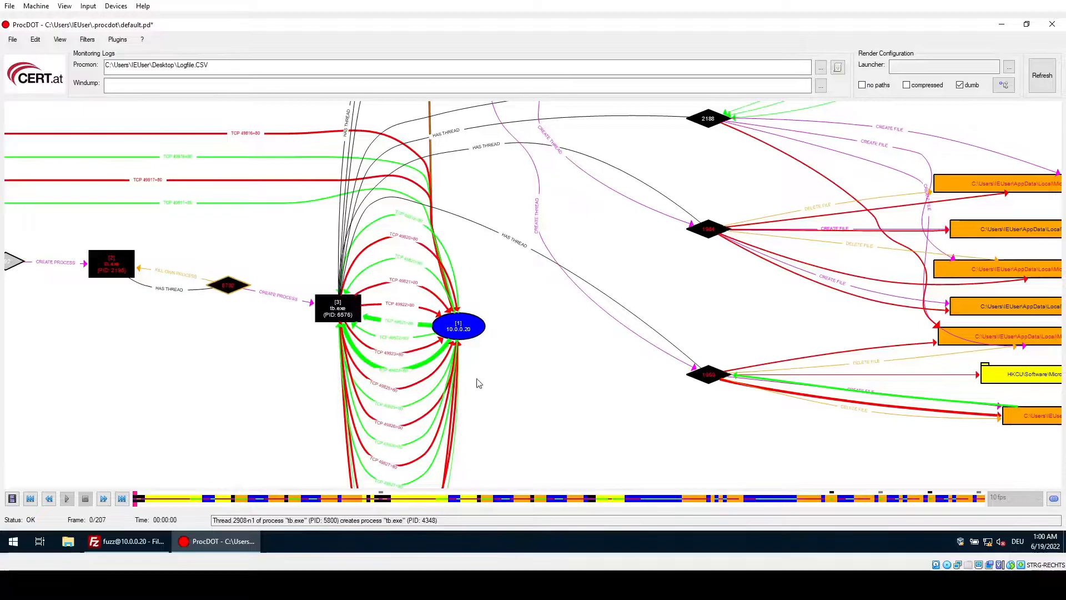
{"action": "scroll", "coordinate": [498, 310], "scroll_direction": "down", "scroll_amount": 3}
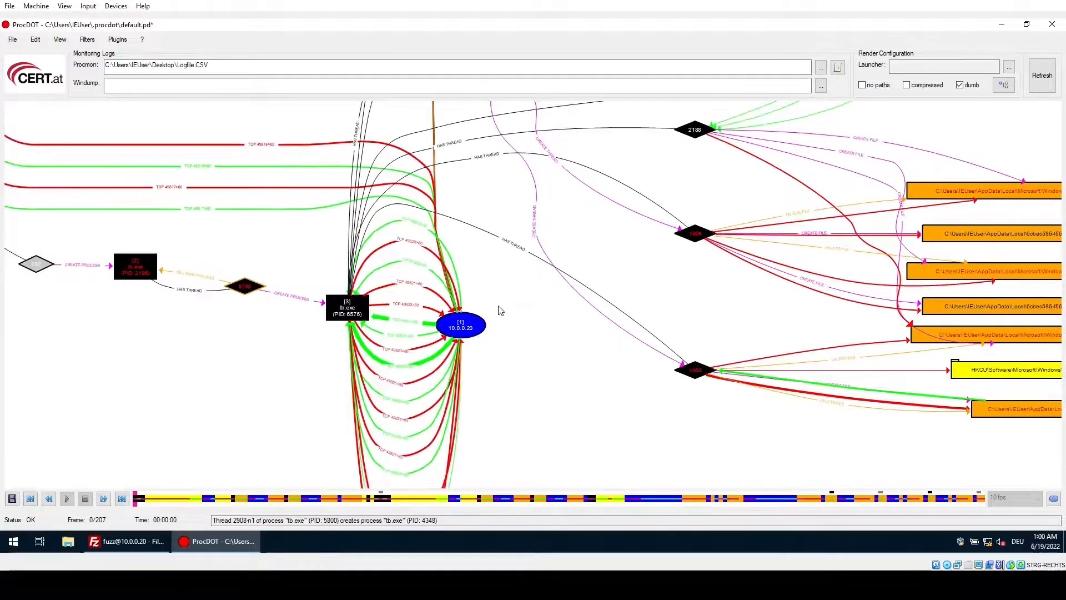
{"action": "scroll", "coordinate": [499, 310], "scroll_direction": "down", "scroll_amount": 1}
{"action": "scroll", "coordinate": [485, 226], "scroll_direction": "up", "scroll_amount": 4}
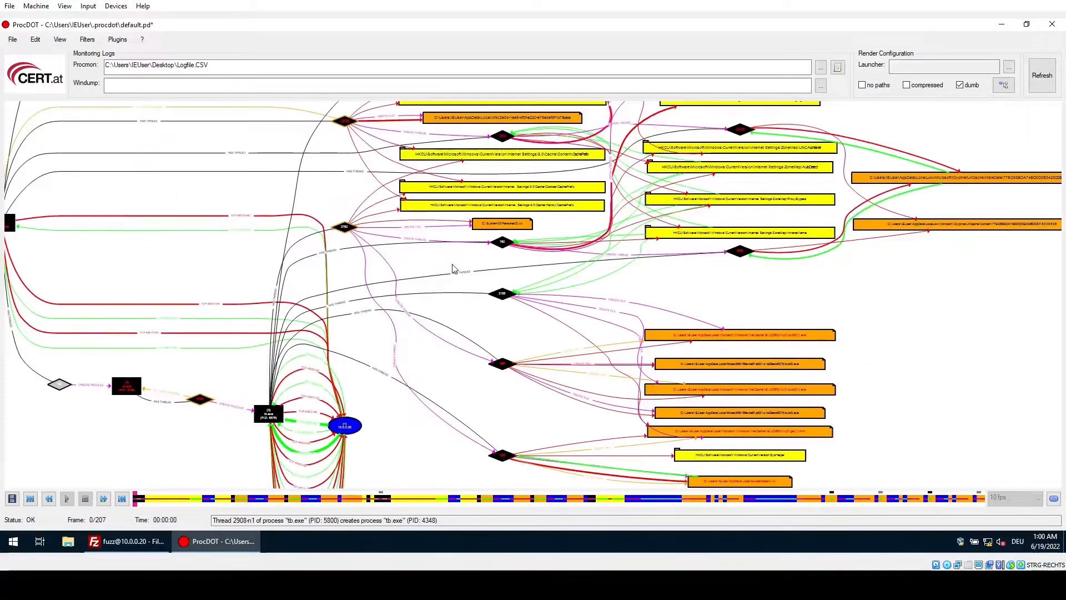
{"action": "scroll", "coordinate": [486, 230], "scroll_direction": "up", "scroll_amount": 3}
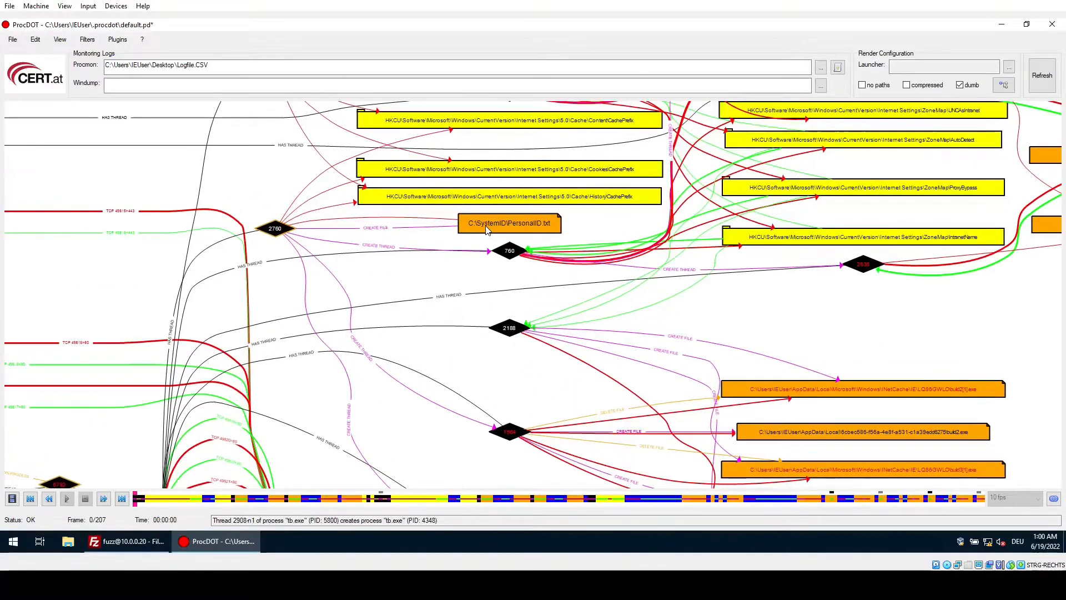
{"action": "left_click_drag", "start_coordinate": [415, 249], "coordinate": [401, 253]}
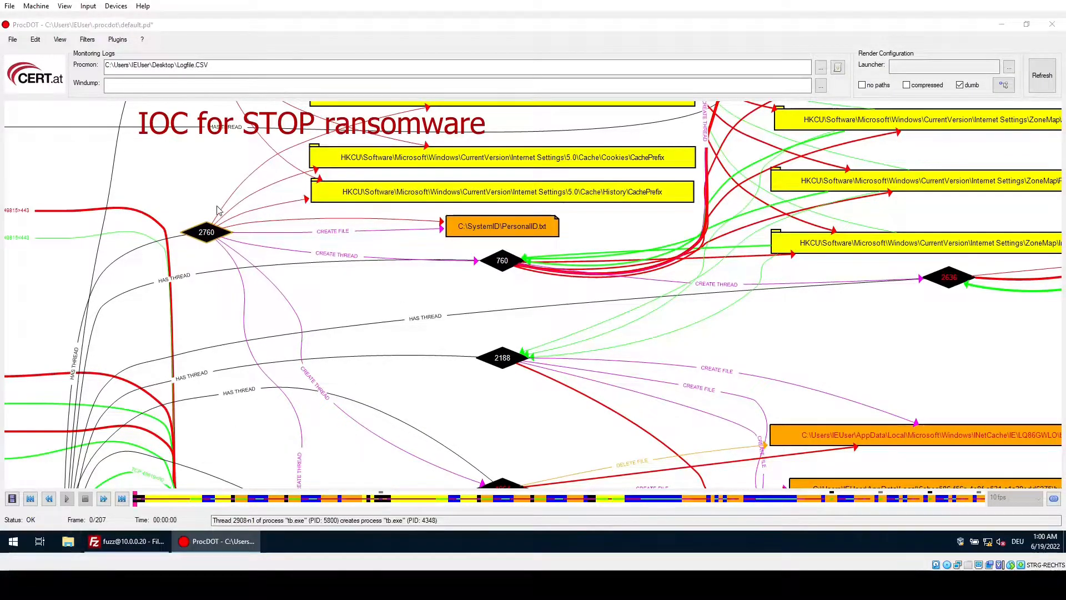
- Browse to C:\SystemID in File Explorer, locate PersonalID.txt, and minimize the folder window
{"action": "key", "text": "super+e"}
{"action": "left_click", "coordinate": [380, 237]}
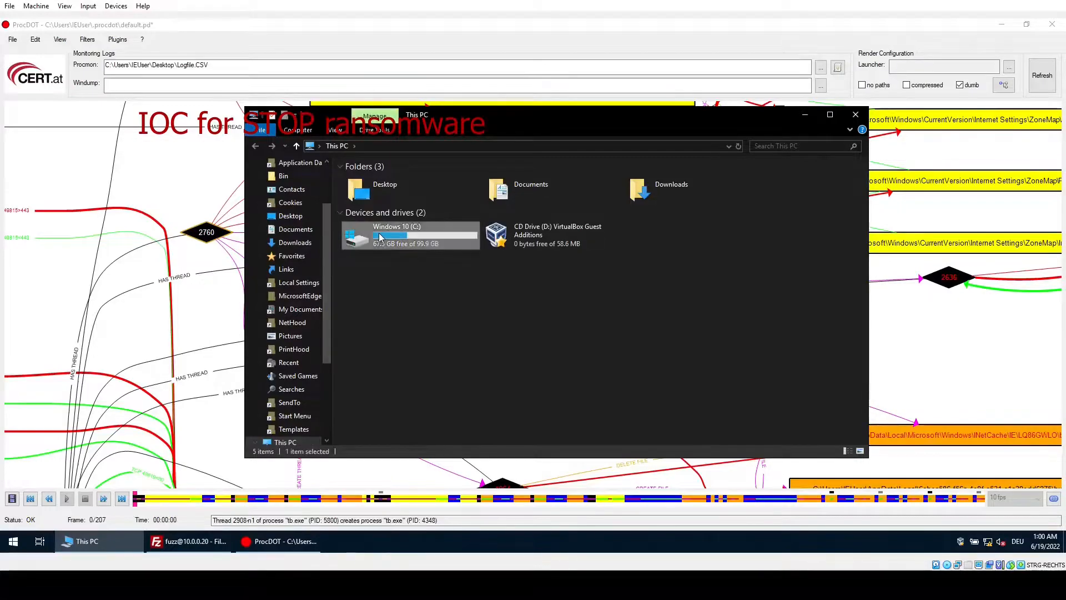
{"action": "double_click", "coordinate": [381, 238]}
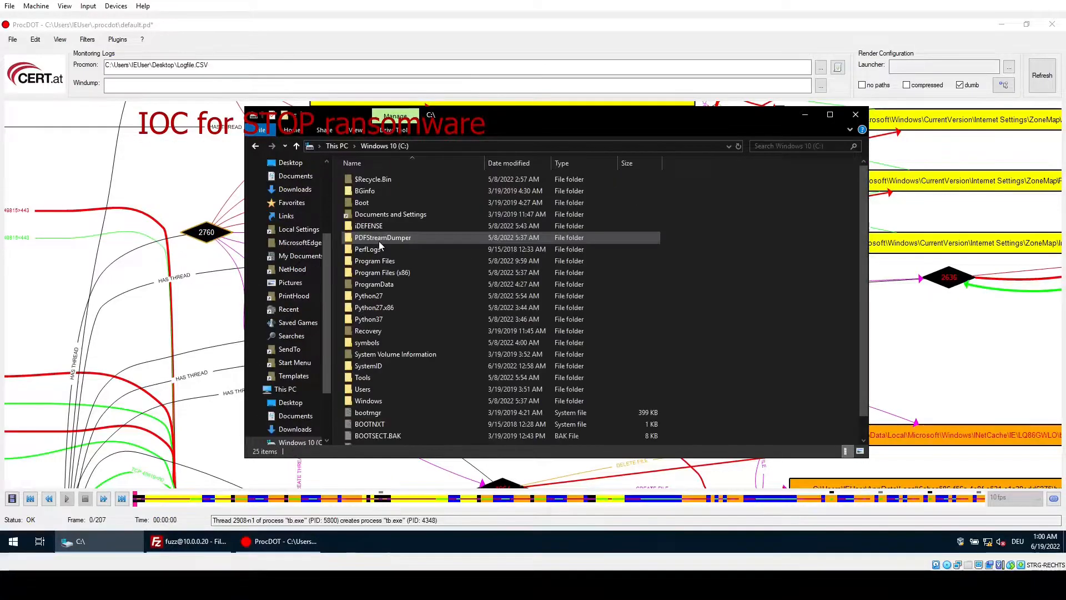
{"action": "double_click", "coordinate": [383, 366]}
{"action": "left_click", "coordinate": [381, 179]}
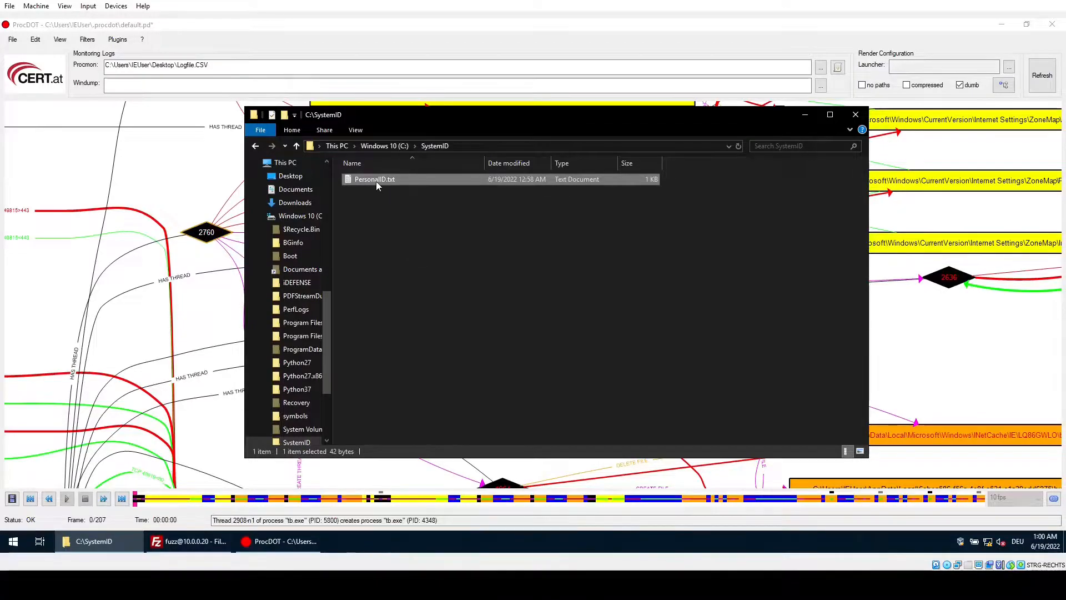
{"action": "left_click", "coordinate": [805, 116]}
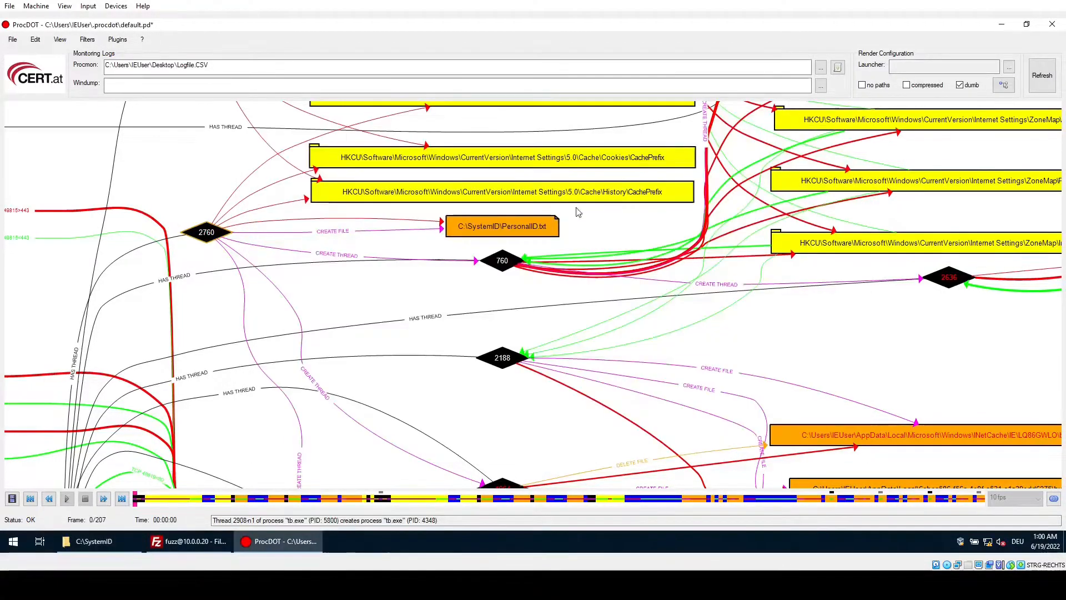
- Open PersonalID.txt from the SystemID folder in Notepad, highlight the ID string it contains, and close the file
{"action": "left_click", "coordinate": [94, 541]}
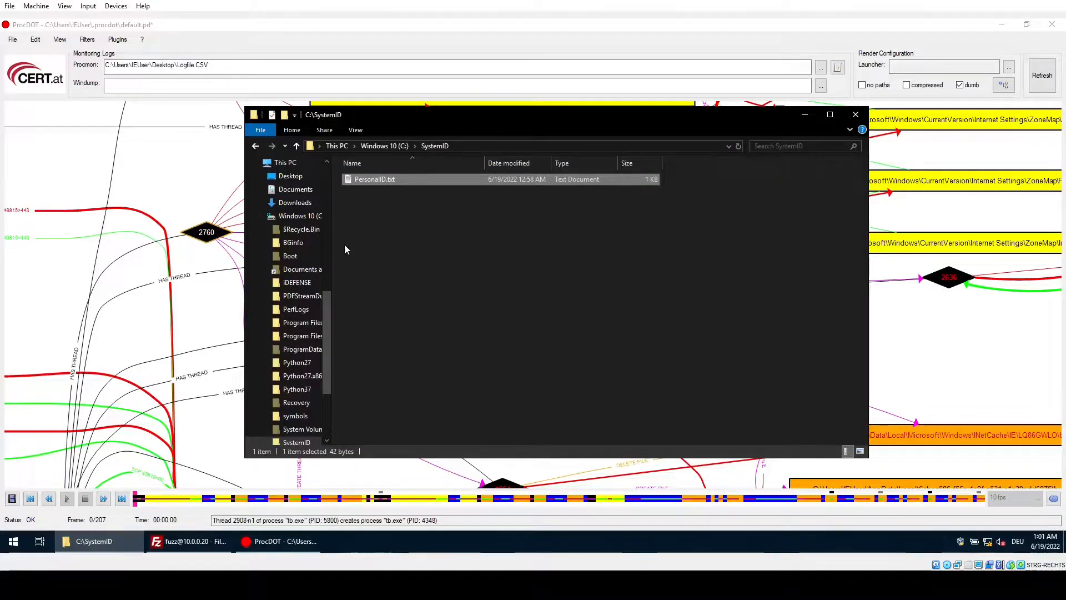
{"action": "double_click", "coordinate": [385, 182]}
{"action": "left_click", "coordinate": [344, 116]}
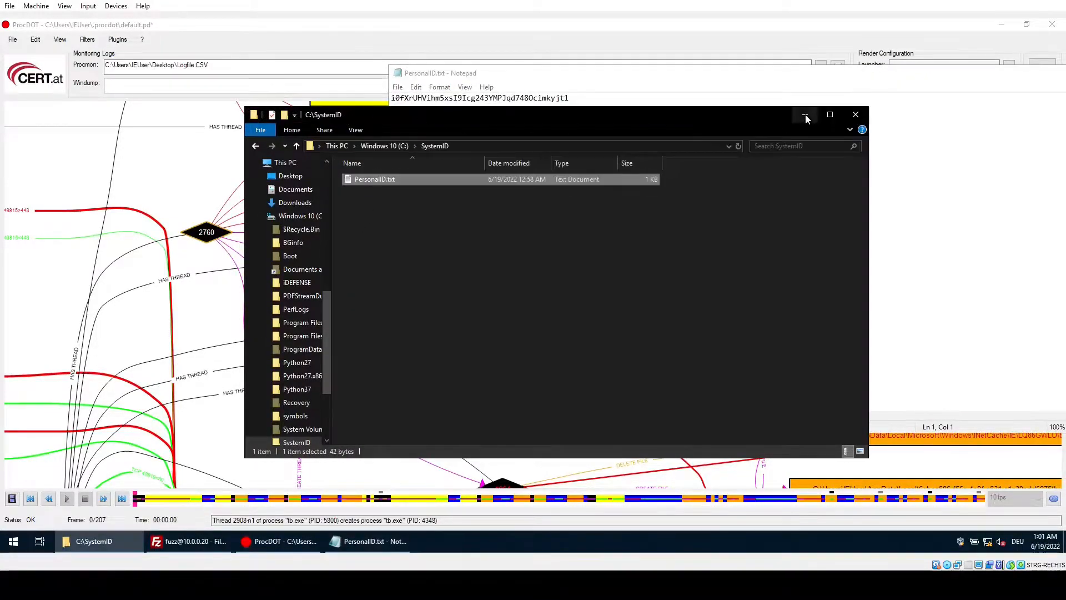
{"action": "left_click", "coordinate": [805, 115]}
{"action": "left_click_drag", "start_coordinate": [805, 80], "coordinate": [624, 160]}
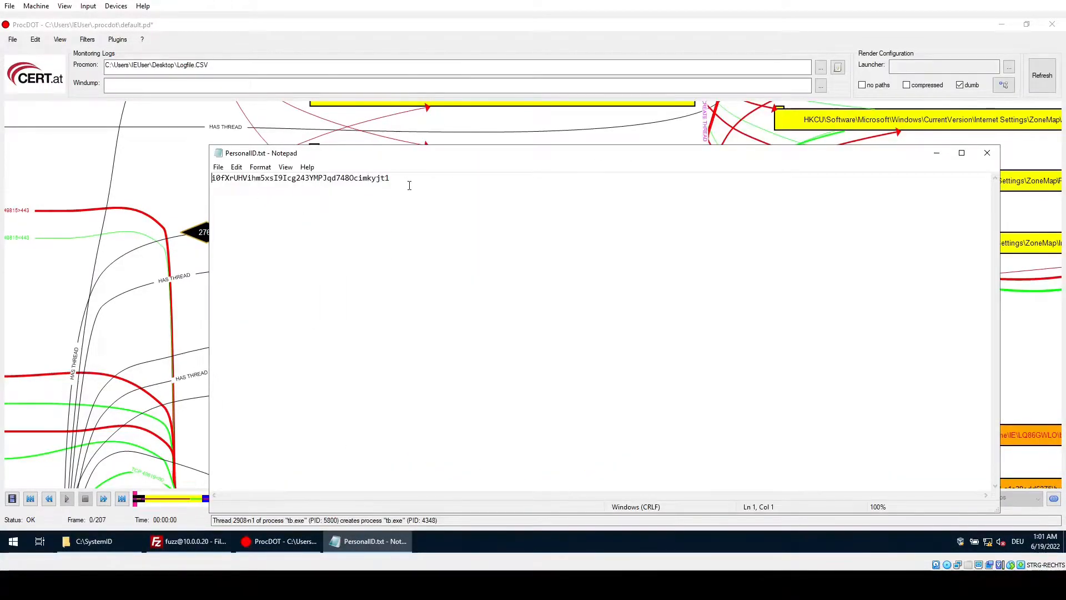
{"action": "left_click_drag", "start_coordinate": [408, 179], "coordinate": [156, 180]}
{"action": "left_click", "coordinate": [232, 178]}
{"action": "double_click", "coordinate": [281, 177]}
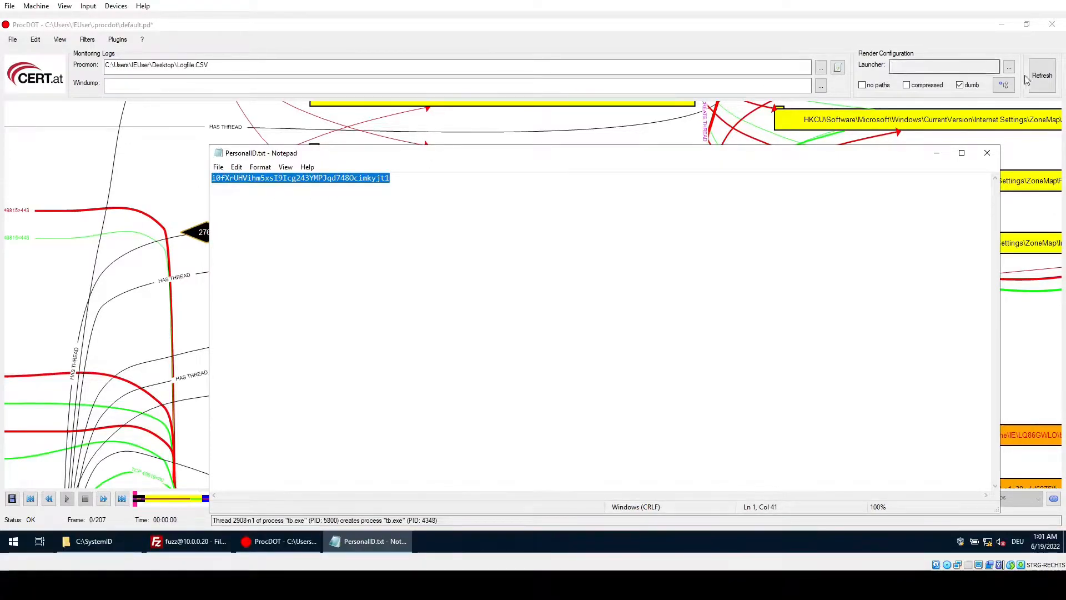
{"action": "left_click", "coordinate": [988, 153]}
- Examine the graph nodes for build2.exe, build3.exe, get[1].htm, bowsakkdestx.txt and the SysHelper registry value
{"action": "left_click_drag", "start_coordinate": [940, 381], "coordinate": [694, 289]}
{"action": "left_click_drag", "start_coordinate": [595, 238], "coordinate": [548, 196]}
{"action": "left_click_drag", "start_coordinate": [808, 354], "coordinate": [653, 228]}
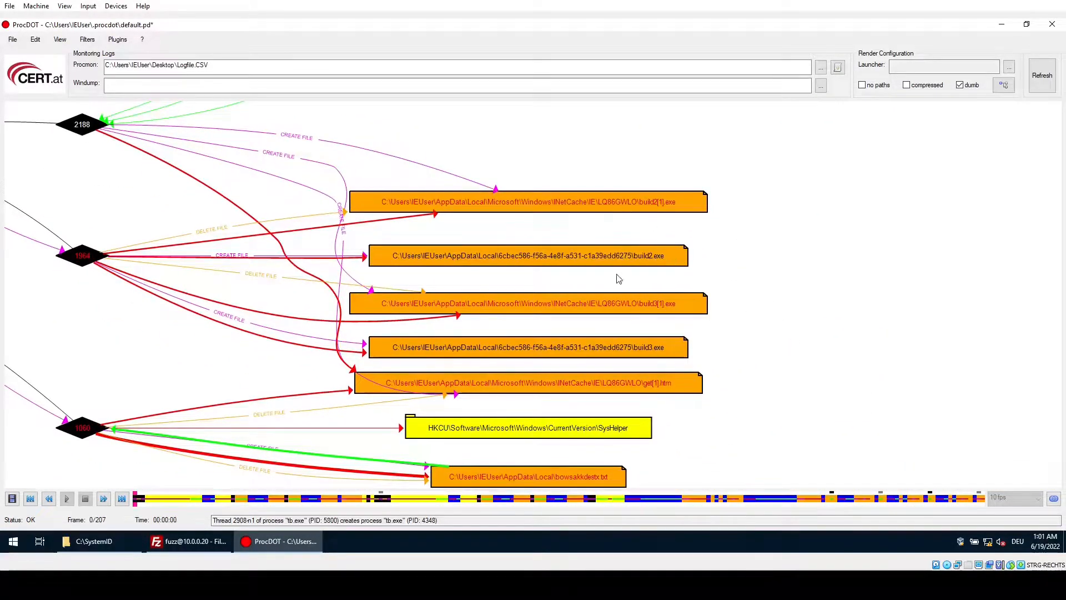
{"action": "left_click_drag", "start_coordinate": [745, 442], "coordinate": [733, 303]}
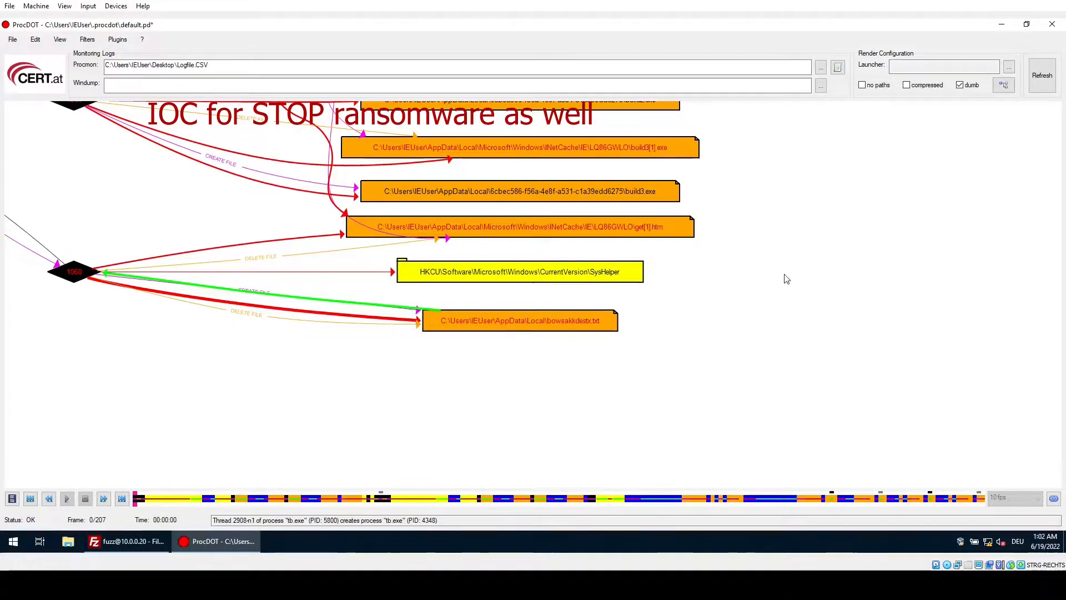
{"action": "scroll", "coordinate": [752, 381], "scroll_direction": "down", "scroll_amount": 3}
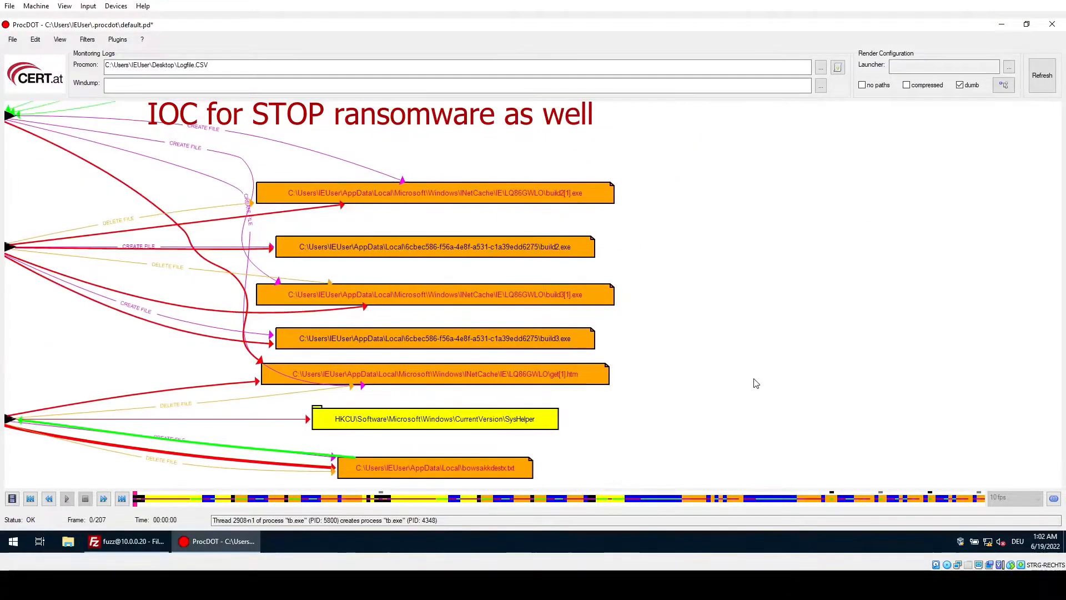
- Examine the graph's CryptnetUrlCache files, ZoneMap registry keys, SysHelper autostart entry and the tb.exe copy in AppData\Local
{"action": "left_click_drag", "start_coordinate": [678, 336], "coordinate": [701, 298]}
{"action": "left_click_drag", "start_coordinate": [773, 218], "coordinate": [965, 424]}
{"action": "left_click_drag", "start_coordinate": [801, 262], "coordinate": [451, 377]}
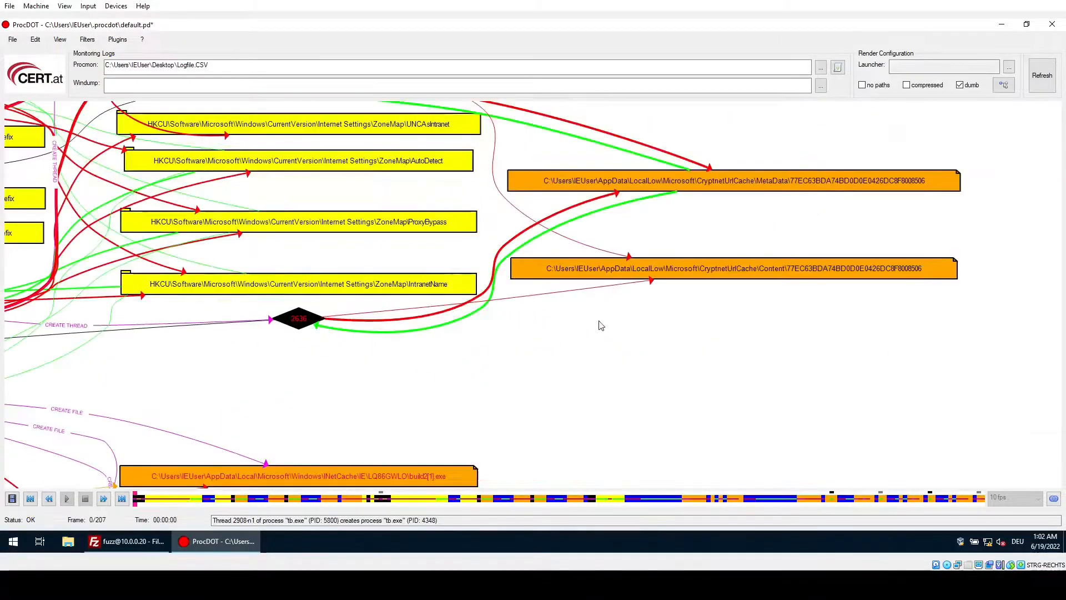
{"action": "left_click_drag", "start_coordinate": [638, 331], "coordinate": [796, 411]}
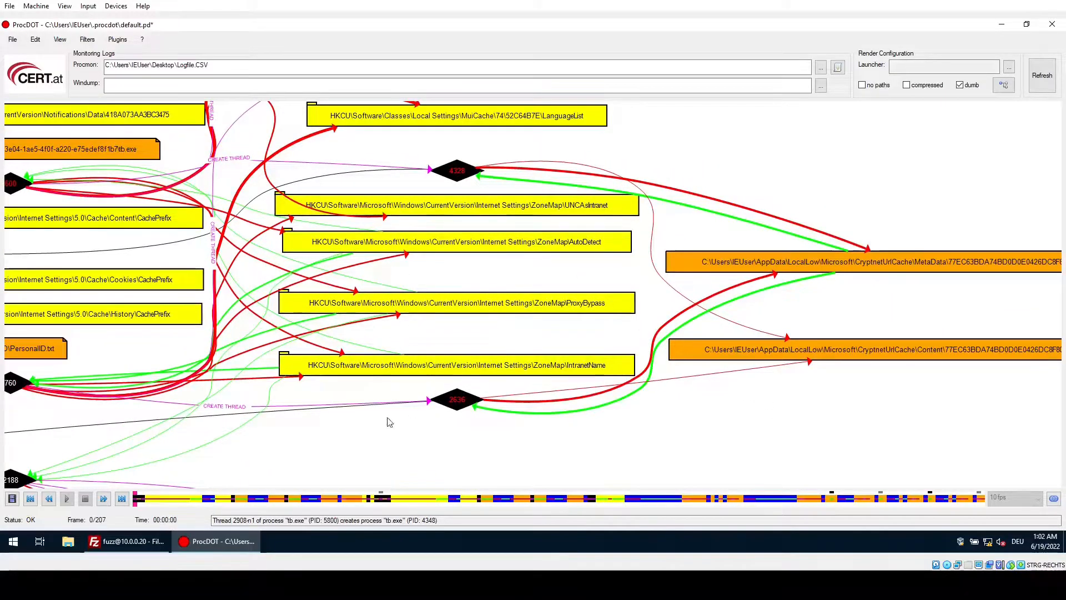
{"action": "left_click_drag", "start_coordinate": [138, 189], "coordinate": [417, 231]}
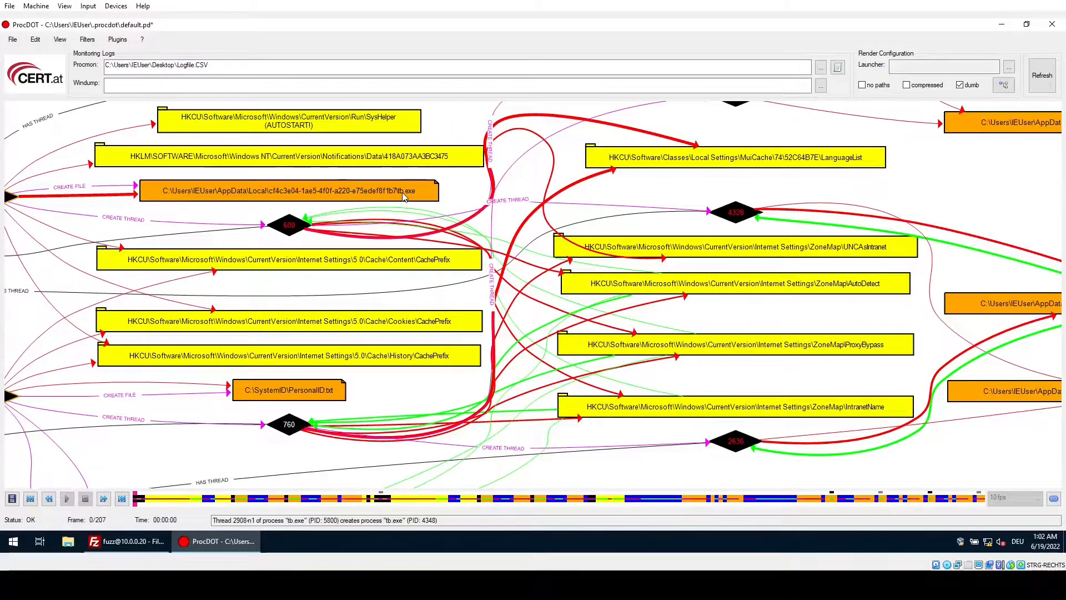
{"action": "left_click_drag", "start_coordinate": [315, 191], "coordinate": [107, 285]}
{"action": "left_click_drag", "start_coordinate": [880, 284], "coordinate": [597, 291]}
{"action": "left_click_drag", "start_coordinate": [670, 306], "coordinate": [651, 235]}
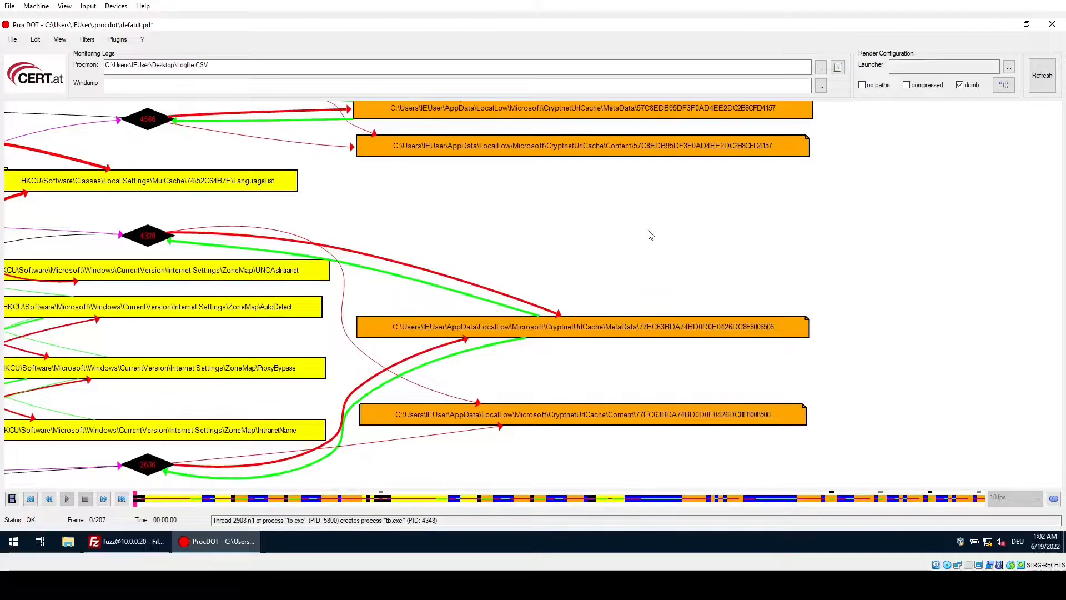
{"action": "scroll", "coordinate": [651, 235], "scroll_direction": "down", "scroll_amount": 5}
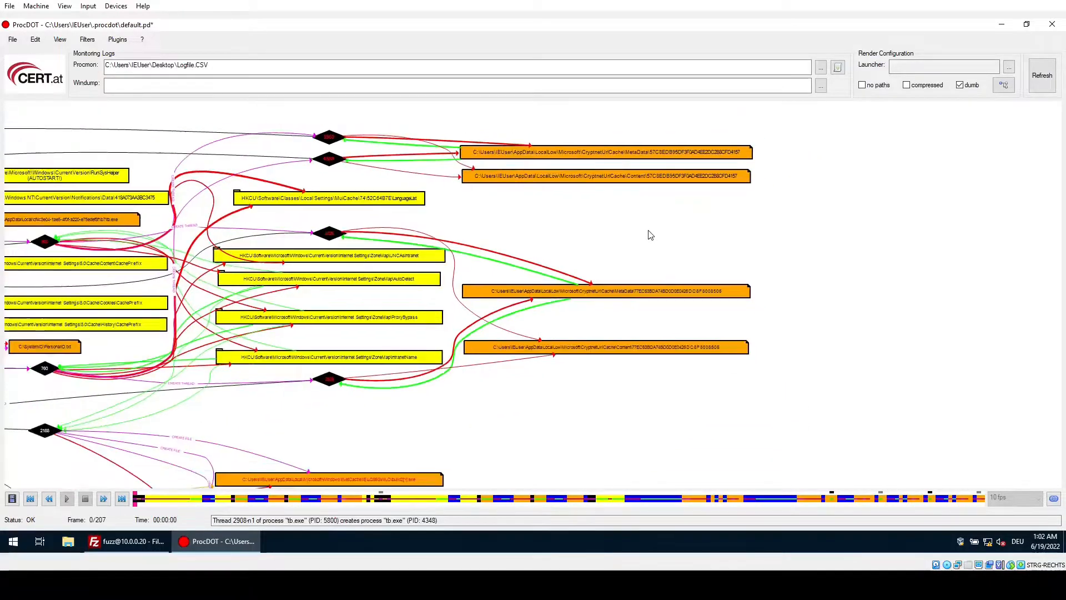
{"action": "scroll", "coordinate": [651, 235], "scroll_direction": "down", "scroll_amount": 2}
{"action": "left_click_drag", "start_coordinate": [573, 403], "coordinate": [714, 306]}
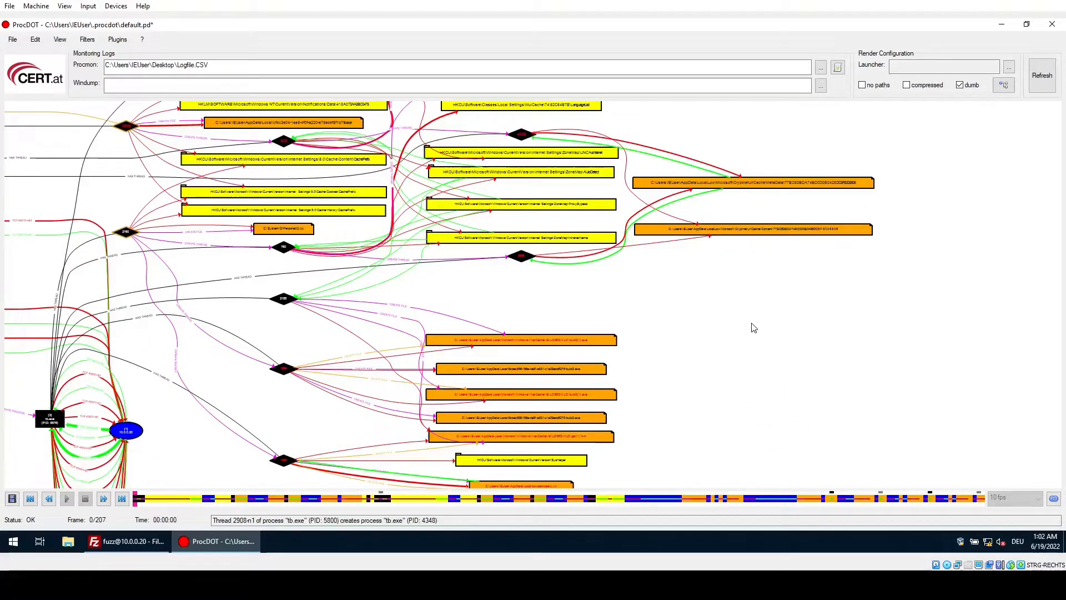
{"action": "scroll", "coordinate": [754, 327], "scroll_direction": "down", "scroll_amount": 2}
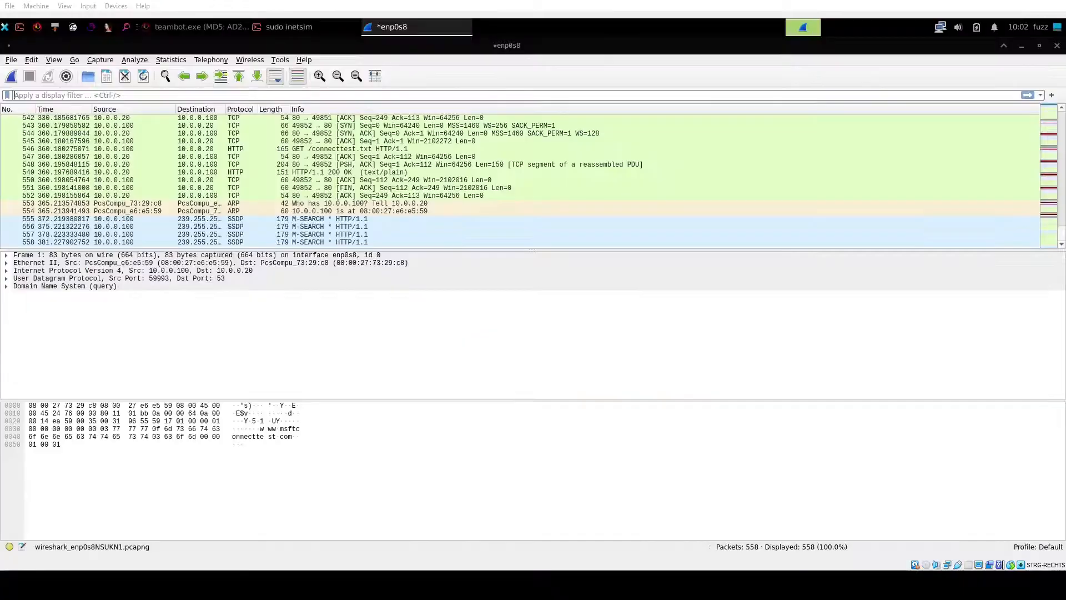
- Filter the captured packets to show only dns traffic
{"action": "scroll", "coordinate": [533, 157], "scroll_direction": "up", "scroll_amount": 2}
{"action": "scroll", "coordinate": [533, 156], "scroll_direction": "up", "scroll_amount": 2}
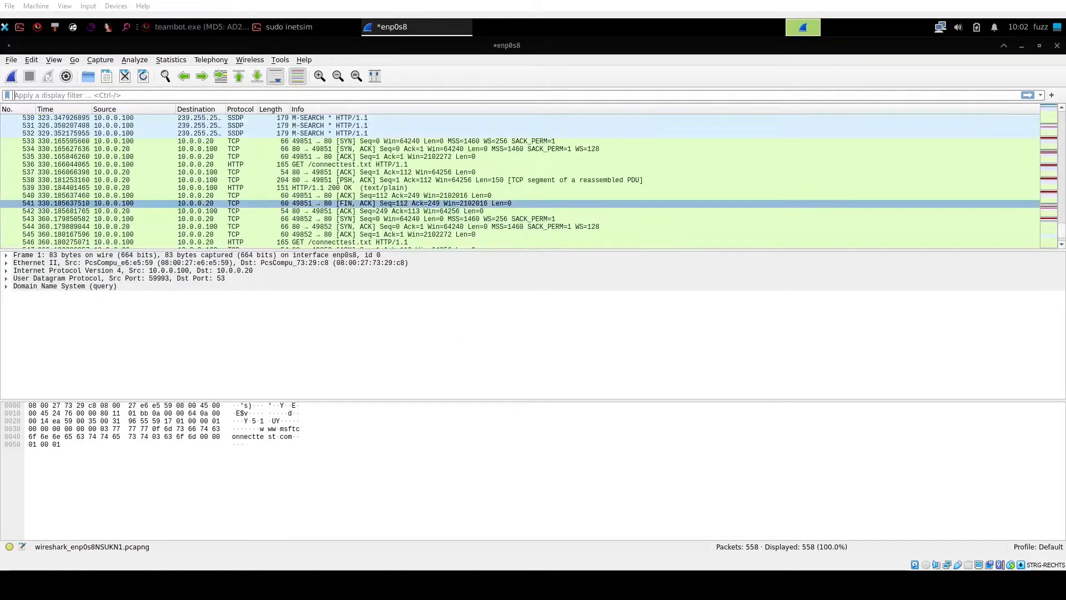
{"action": "scroll", "coordinate": [533, 219], "scroll_direction": "up", "scroll_amount": 1}
{"action": "scroll", "coordinate": [533, 219], "scroll_direction": "up", "scroll_amount": 20}
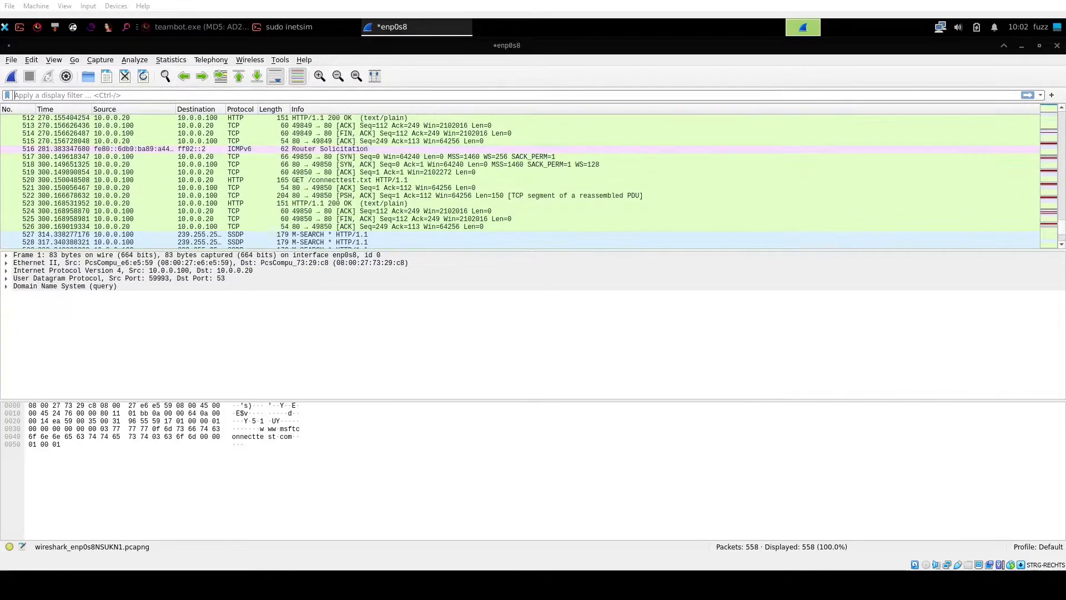
{"action": "left_click", "coordinate": [66, 96]}
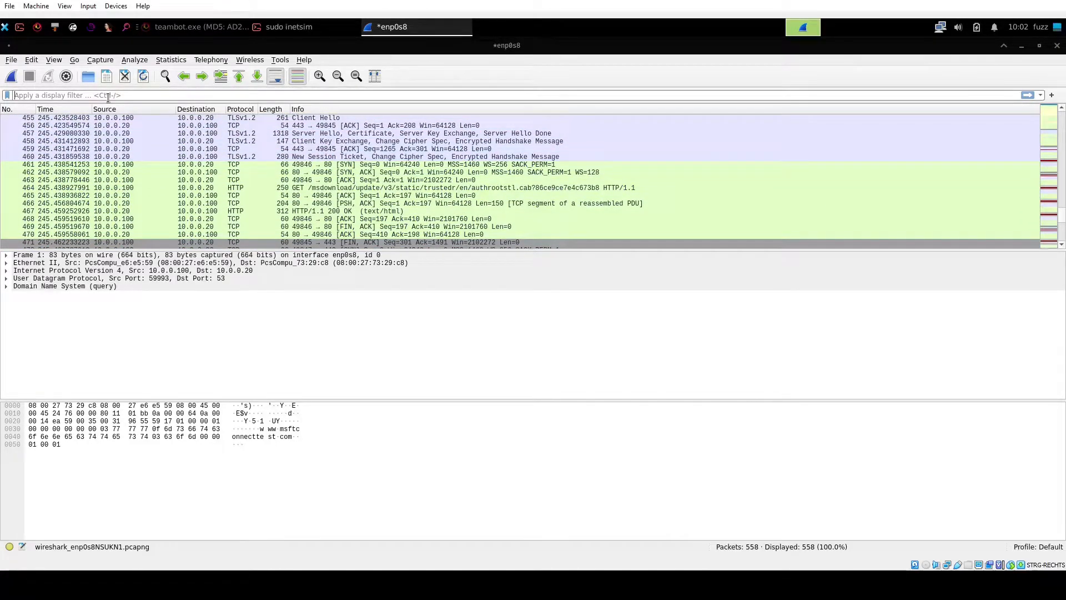
{"action": "type", "text": "dns"}
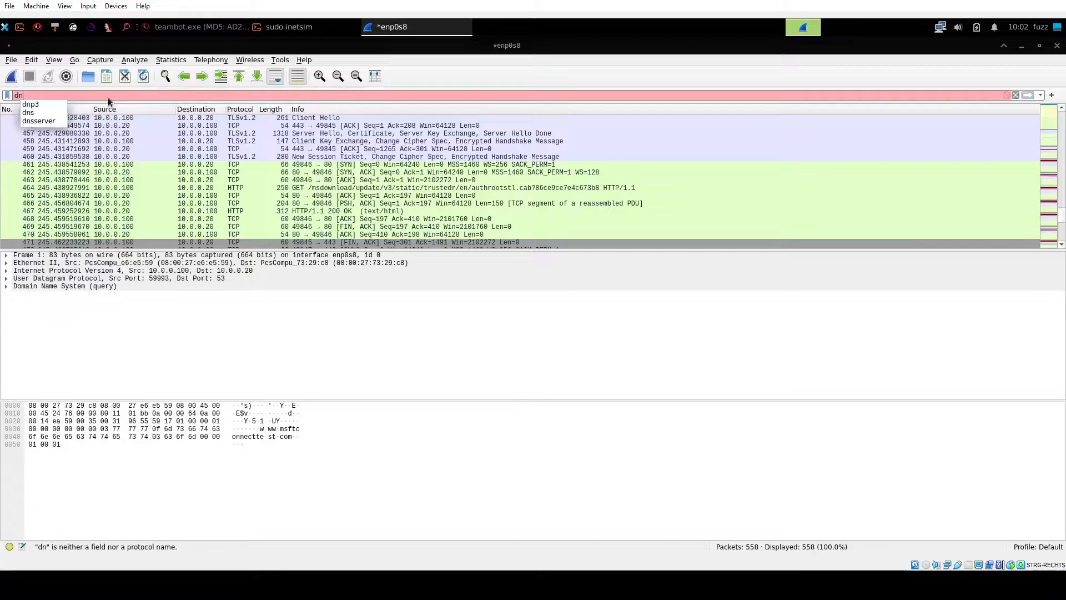
{"action": "key", "text": "Return"}
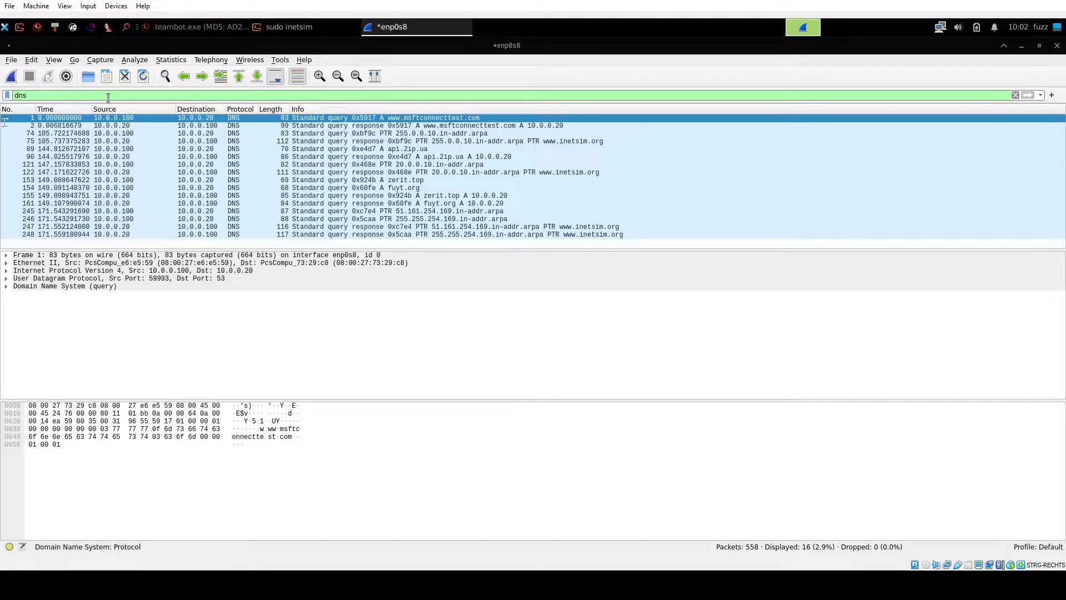
- Inspect the DNS response packets for the zerit.top and fuyt.org domains
{"action": "left_click", "coordinate": [444, 198]}
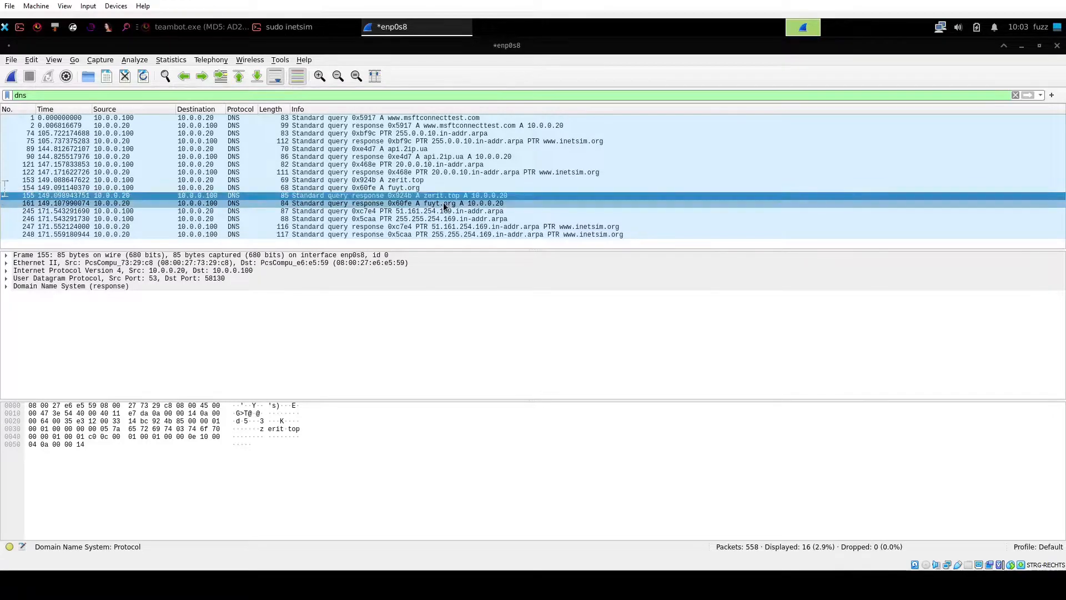
{"action": "left_click", "coordinate": [429, 204]}
{"action": "left_click", "coordinate": [403, 197]}
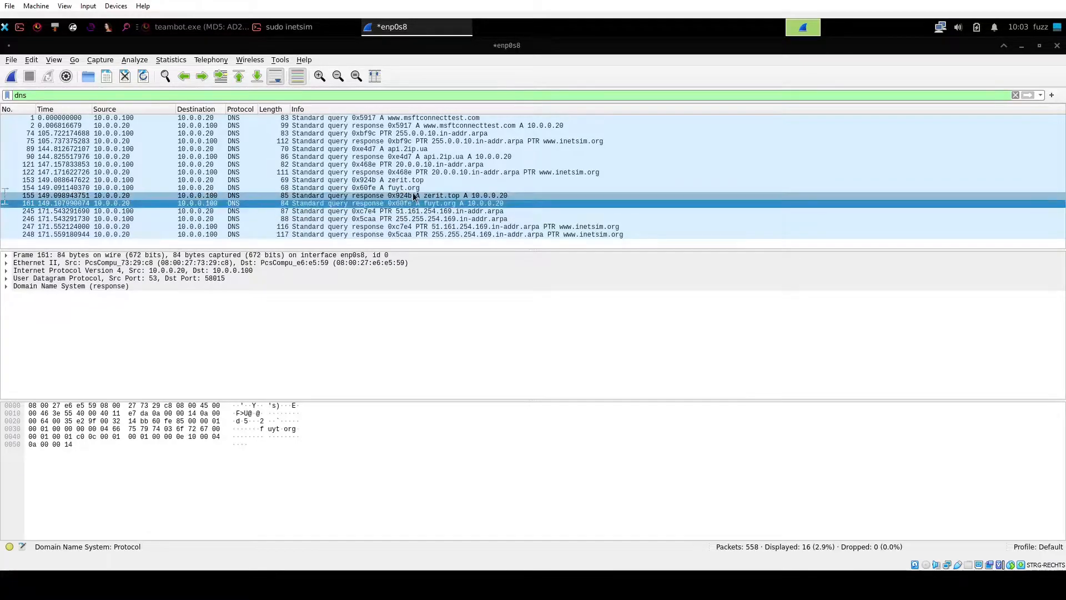
{"action": "left_click", "coordinate": [440, 202]}
{"action": "left_click", "coordinate": [440, 196]}
- Clear the dns display filter and select the HTTP GET request for /dl/build2.exe
{"action": "double_click", "coordinate": [65, 98]}
{"action": "key", "text": "BackSpace"}
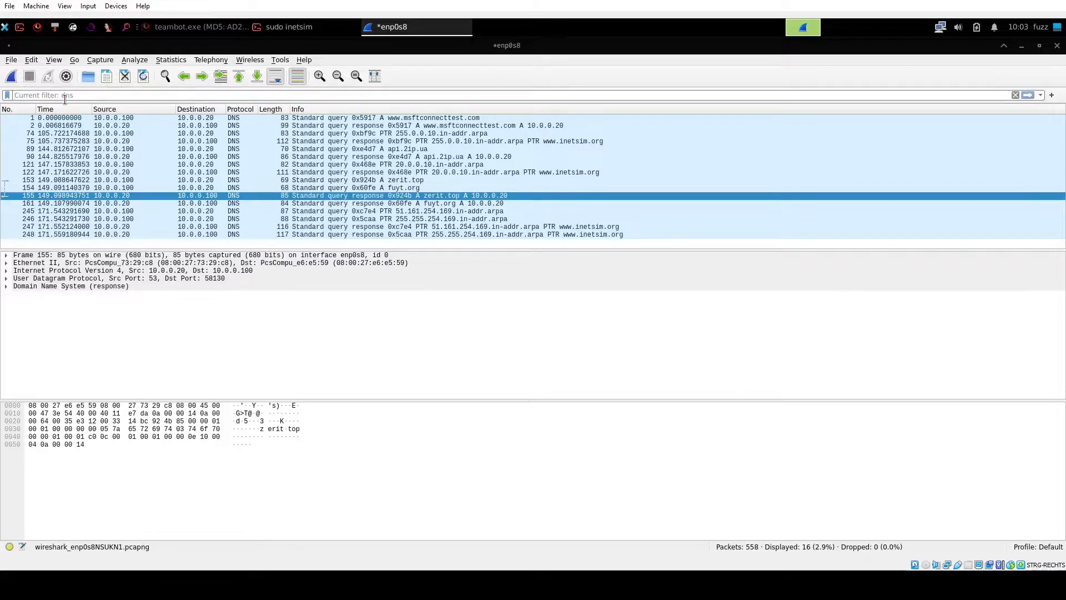
{"action": "key", "text": "Return"}
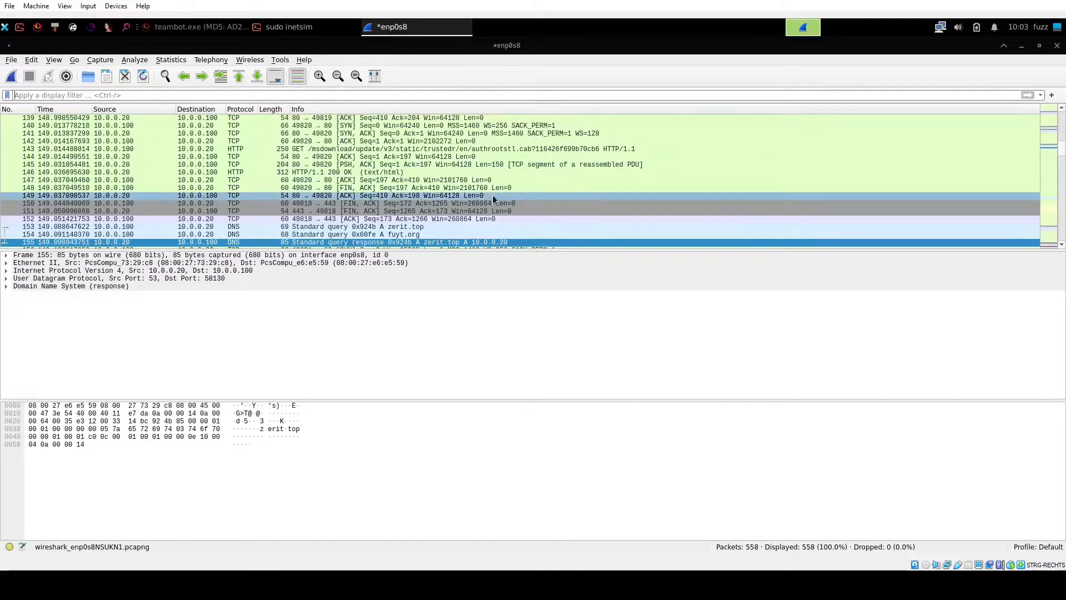
{"action": "scroll", "coordinate": [492, 195], "scroll_direction": "down", "scroll_amount": 3}
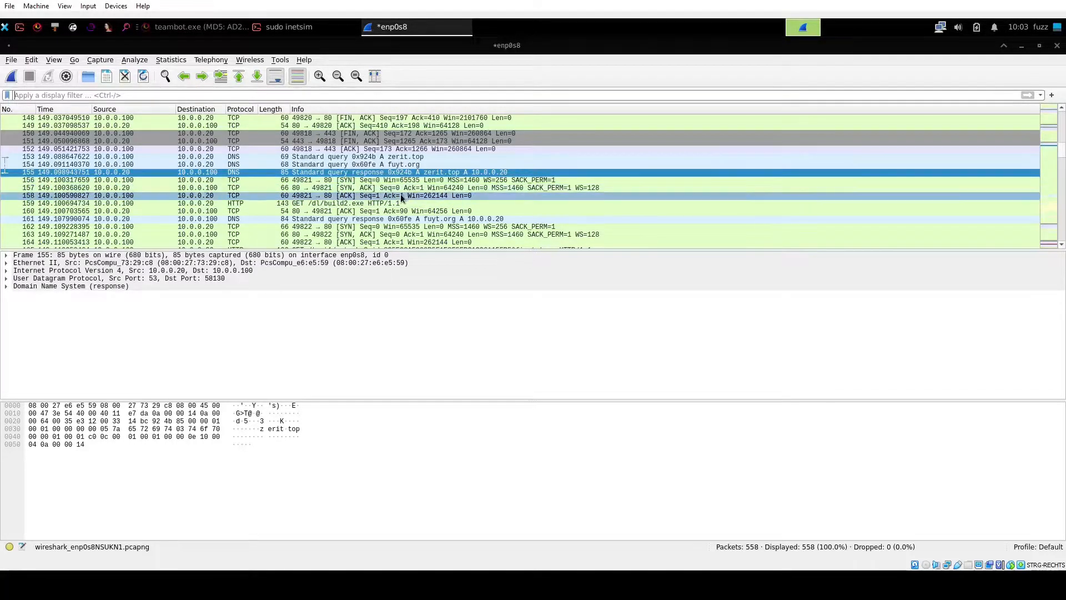
{"action": "left_click", "coordinate": [316, 206]}
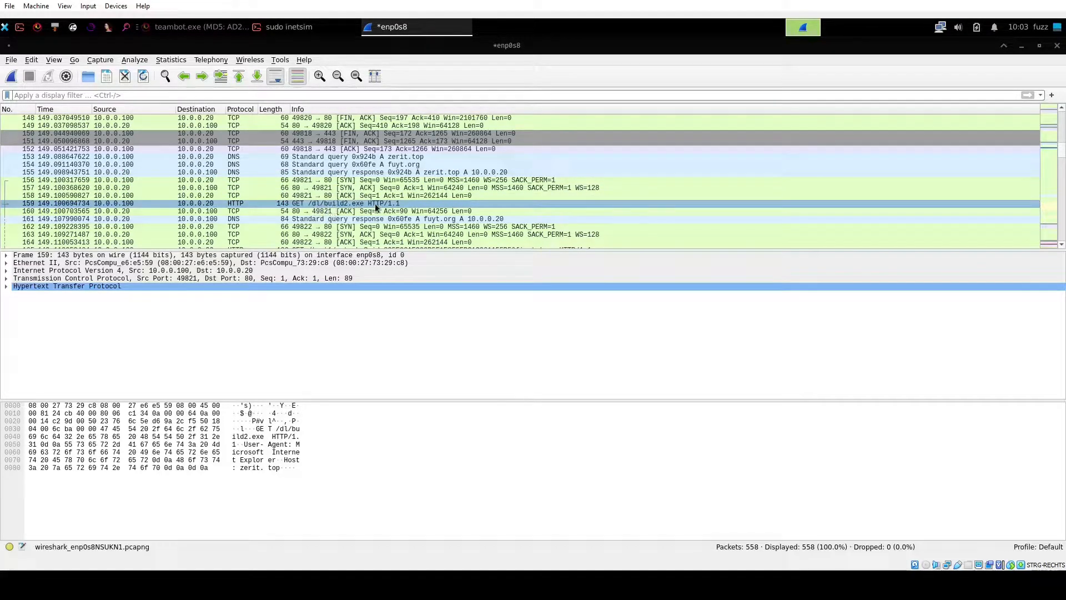
- Examine the fuyt.org DNS response, the HTTP GET request for /test1/get.php, and the packets following it
{"action": "scroll", "coordinate": [386, 201], "scroll_direction": "down", "scroll_amount": 2}
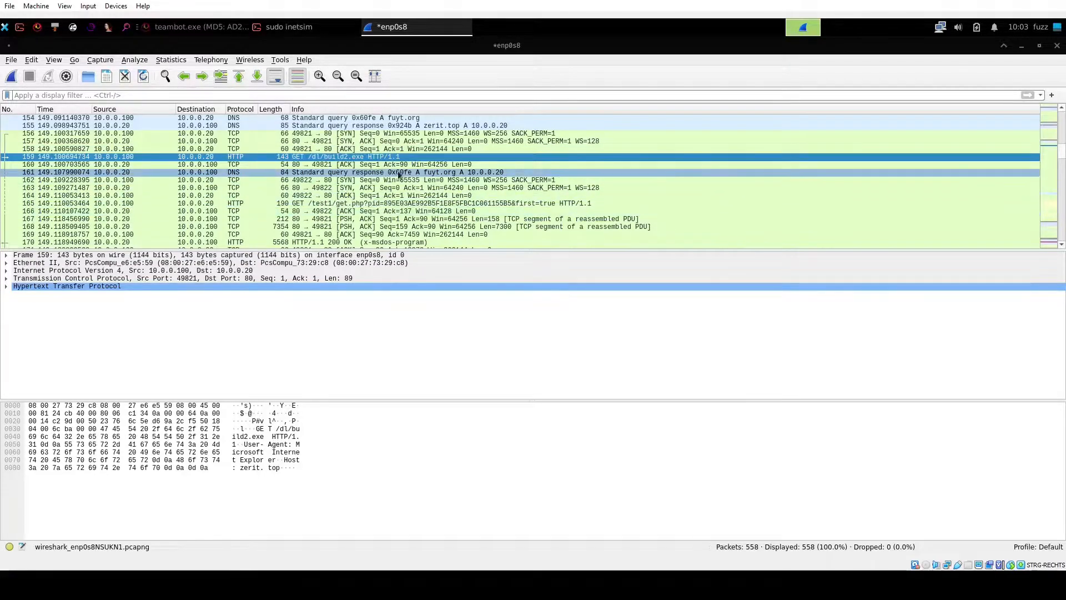
{"action": "left_click", "coordinate": [468, 173]}
{"action": "left_click", "coordinate": [459, 196]}
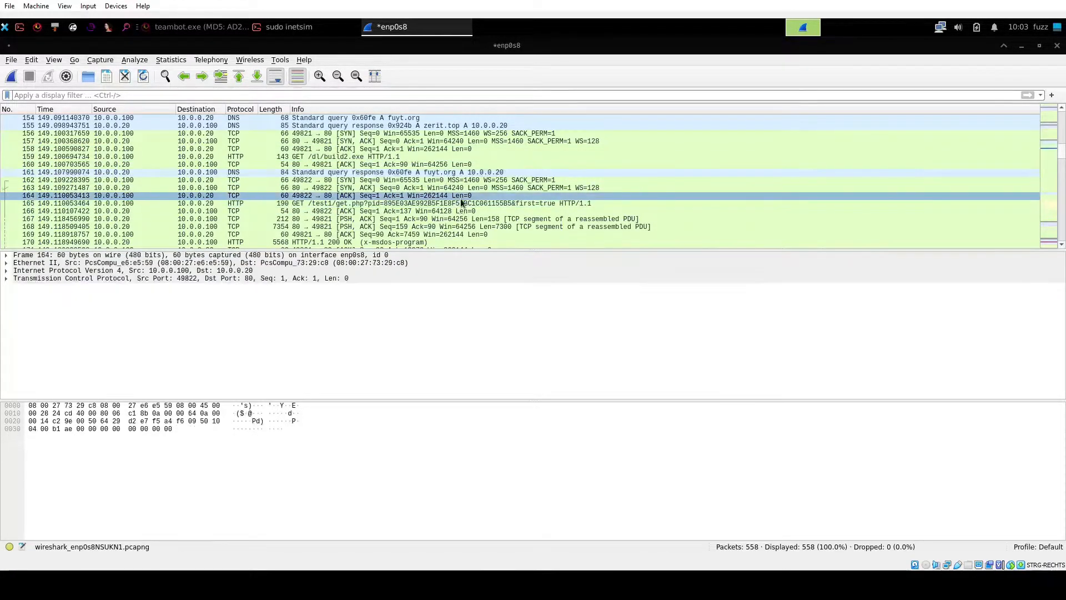
{"action": "left_click", "coordinate": [455, 204]}
{"action": "scroll", "coordinate": [438, 189], "scroll_direction": "down", "scroll_amount": 1}
{"action": "scroll", "coordinate": [419, 183], "scroll_direction": "down", "scroll_amount": 2}
{"action": "scroll", "coordinate": [419, 190], "scroll_direction": "down", "scroll_amount": 4}
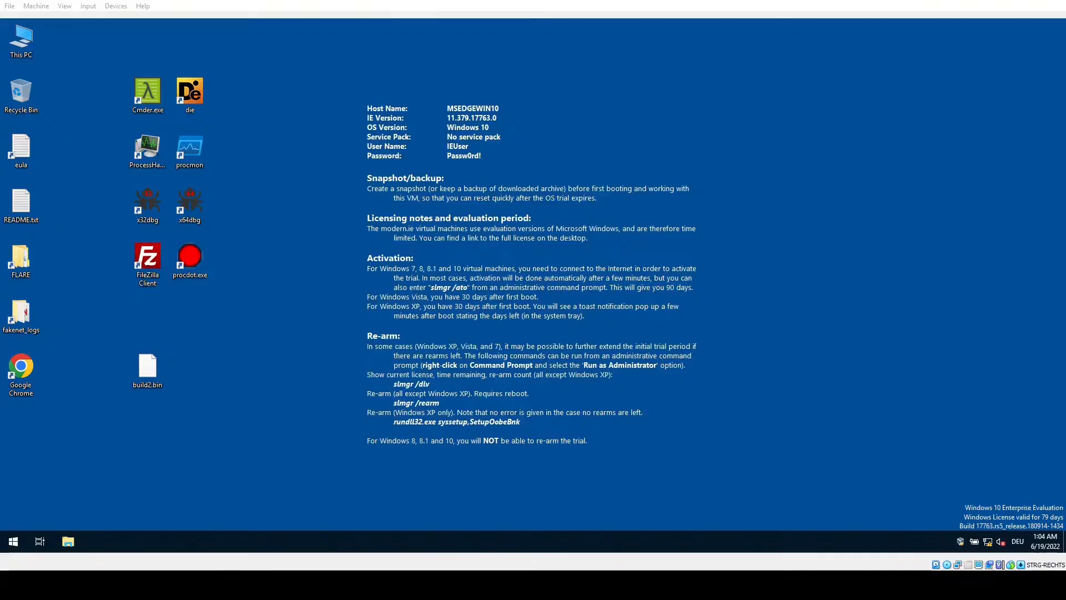
{"action": "left_click", "coordinate": [150, 367]}
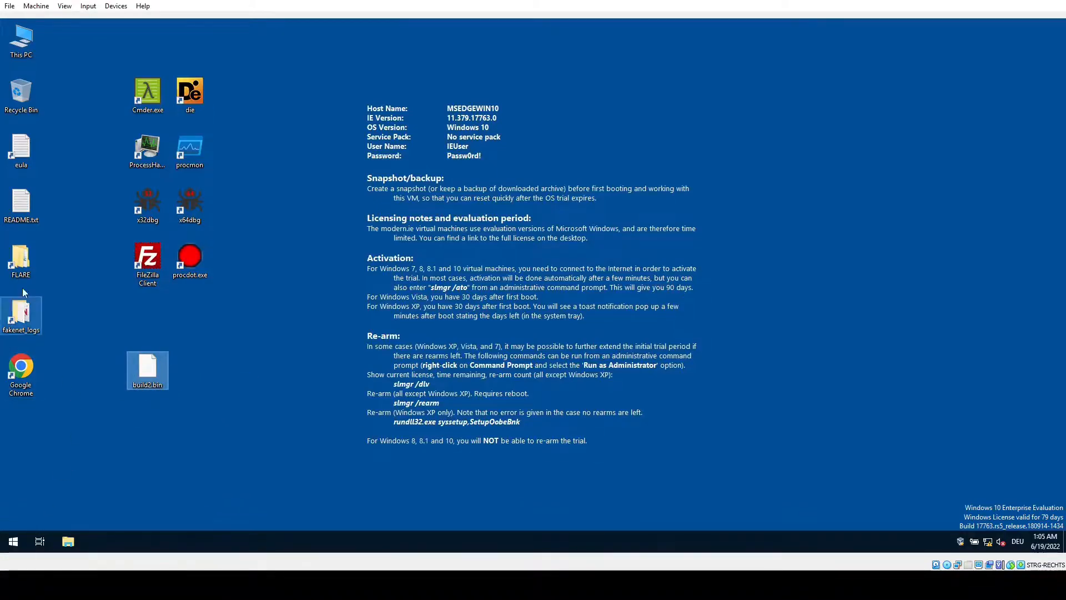
{"action": "left_click", "coordinate": [20, 261]}
{"action": "left_click", "coordinate": [251, 256]}
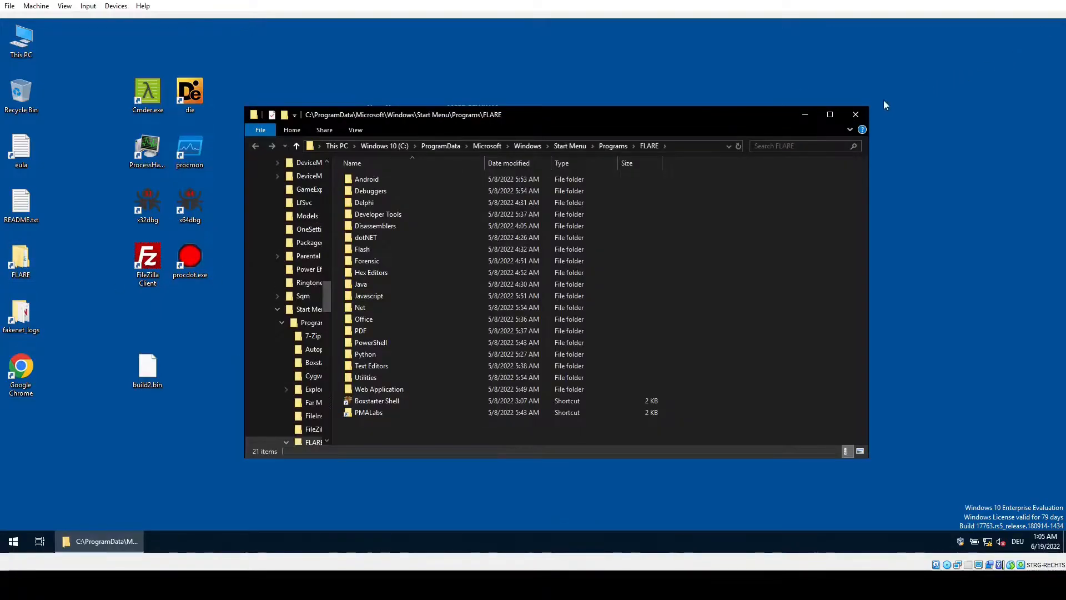
{"action": "left_click", "coordinate": [857, 113]}
- Launch Detect It Easy in the Windows VM and load build2.bin from the Desktop for scanning
{"action": "double_click", "coordinate": [194, 96]}
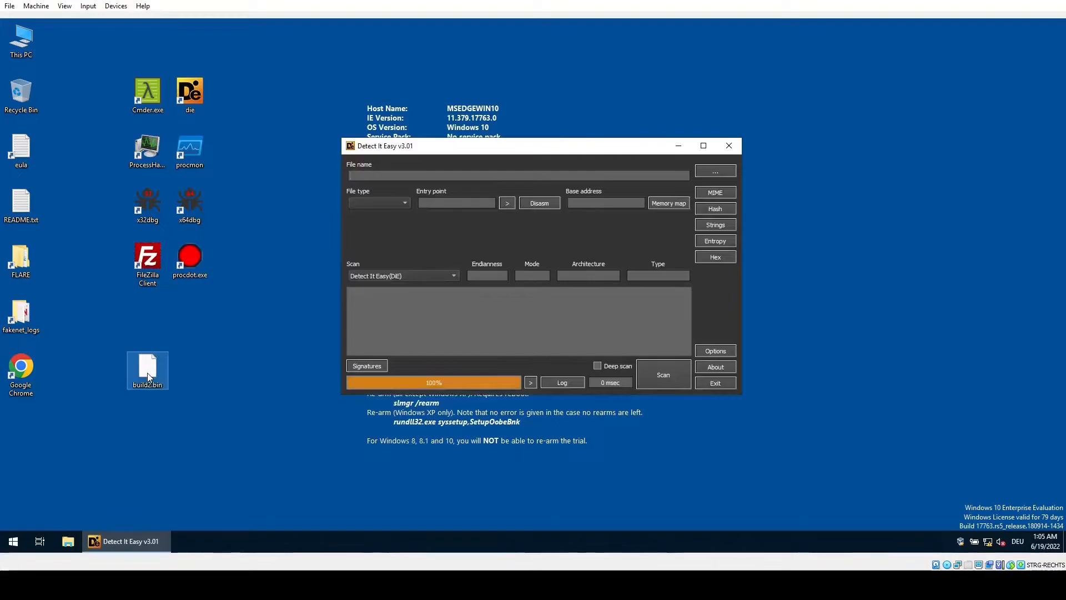
{"action": "left_click", "coordinate": [727, 170]}
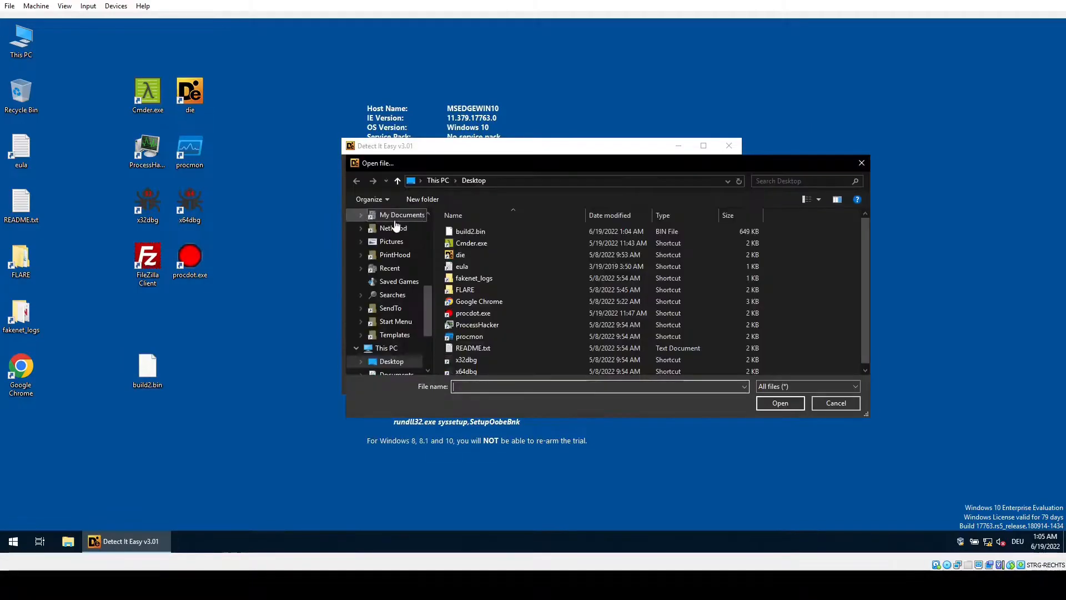
{"action": "scroll", "coordinate": [421, 302], "scroll_direction": "up", "scroll_amount": 5}
{"action": "left_click", "coordinate": [383, 219]}
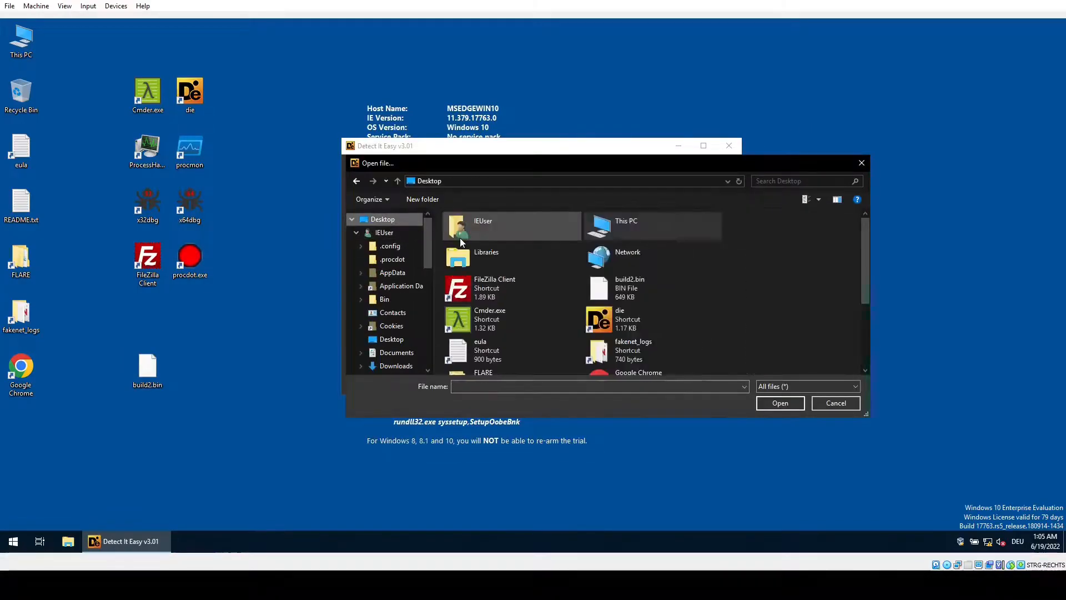
{"action": "scroll", "coordinate": [637, 309], "scroll_direction": "down", "scroll_amount": 3}
{"action": "scroll", "coordinate": [638, 309], "scroll_direction": "up", "scroll_amount": 3}
{"action": "double_click", "coordinate": [652, 285]}
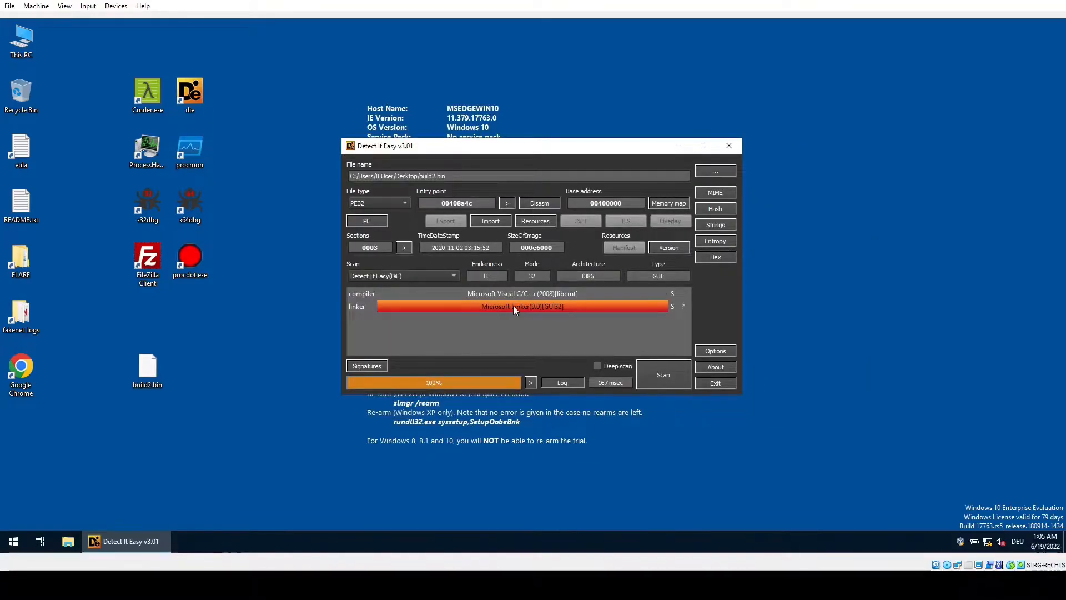
- View the entropy of build2.bin, highlight its .text section, and close the entropy view
{"action": "left_click", "coordinate": [718, 241]}
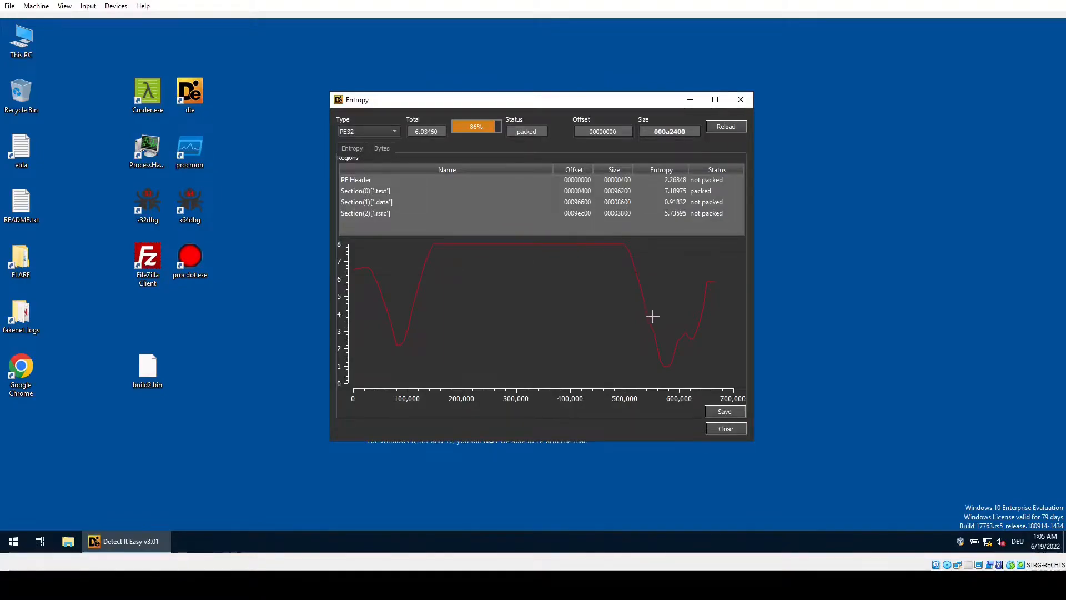
{"action": "left_click", "coordinate": [356, 191]}
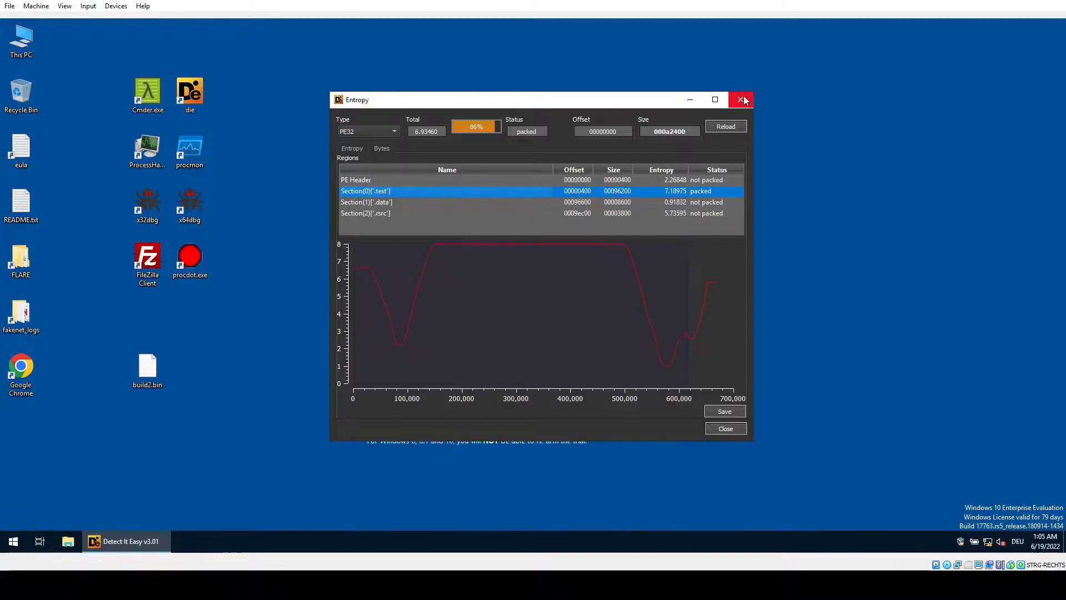
{"action": "left_click", "coordinate": [742, 100]}
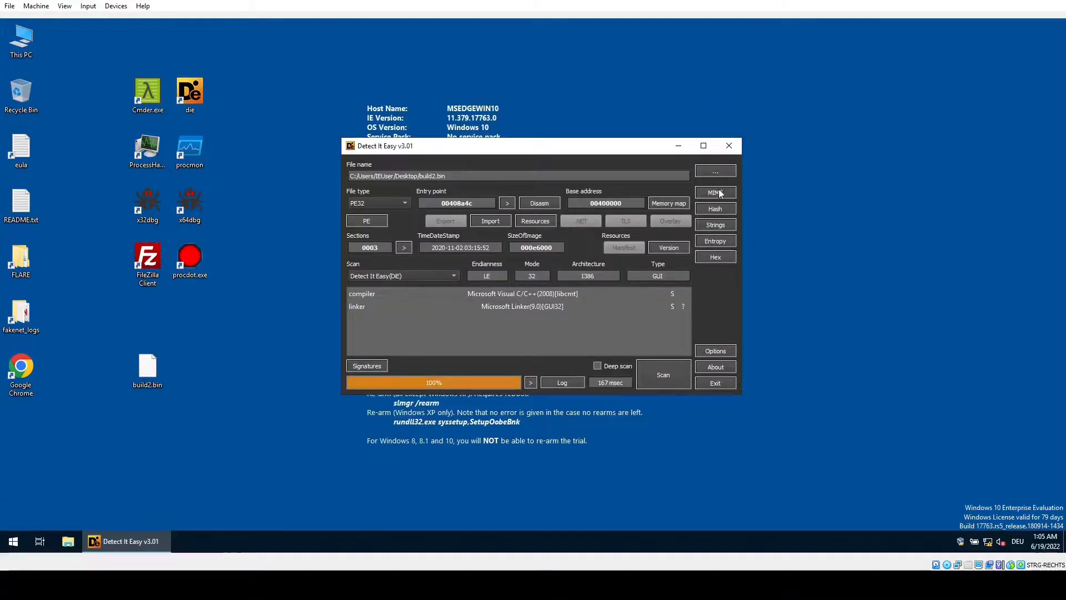
- Open the strings of build2.bin and examine the first entries, including KERNEL32.DLL
{"action": "left_click", "coordinate": [718, 225]}
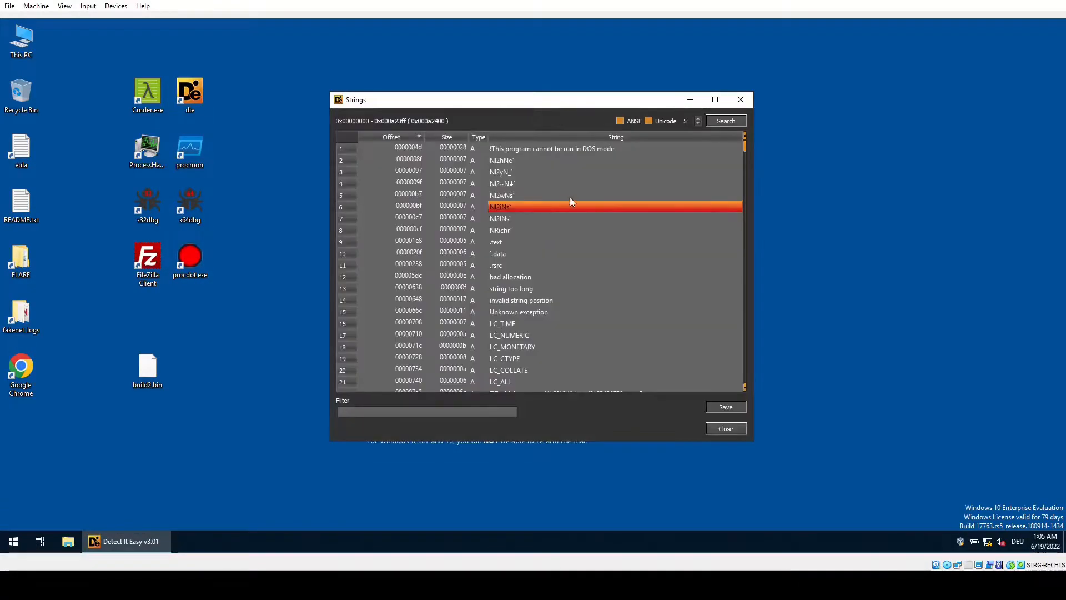
{"action": "mouse_move", "coordinate": [746, 148]}
{"action": "left_mouse_down"}
{"action": "mouse_move", "coordinate": [747, 158]}
{"action": "mouse_move", "coordinate": [743, 144]}
{"action": "left_mouse_up"}
{"action": "scroll", "coordinate": [596, 266], "scroll_direction": "down", "scroll_amount": 3}
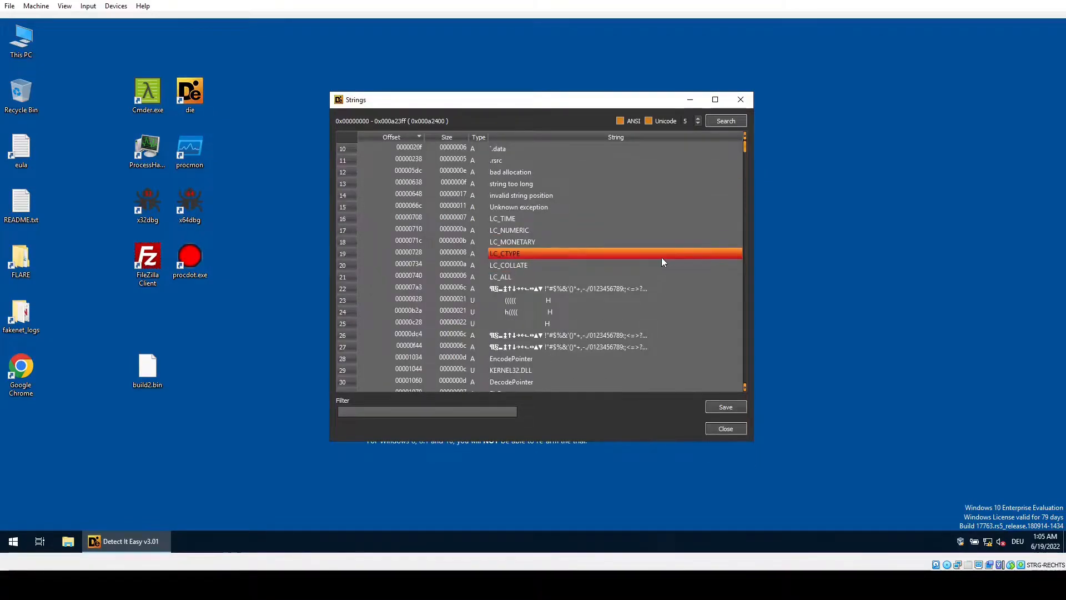
{"action": "scroll", "coordinate": [661, 257], "scroll_direction": "down", "scroll_amount": 2}
{"action": "left_click", "coordinate": [518, 300]}
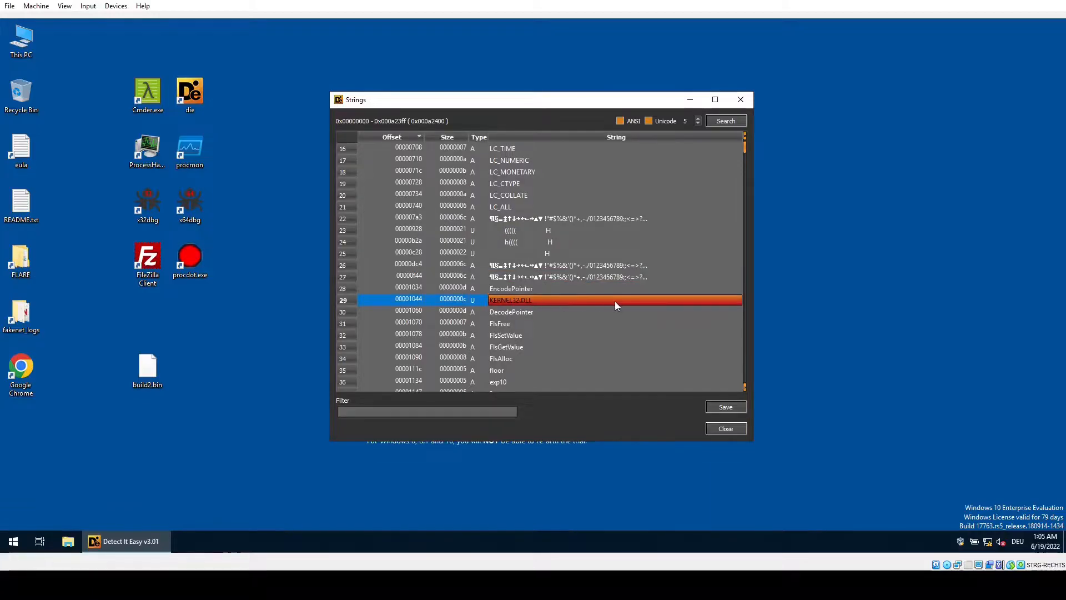
{"action": "scroll", "coordinate": [522, 278], "scroll_direction": "down", "scroll_amount": 2}
{"action": "scroll", "coordinate": [537, 265], "scroll_direction": "down", "scroll_amount": 3}
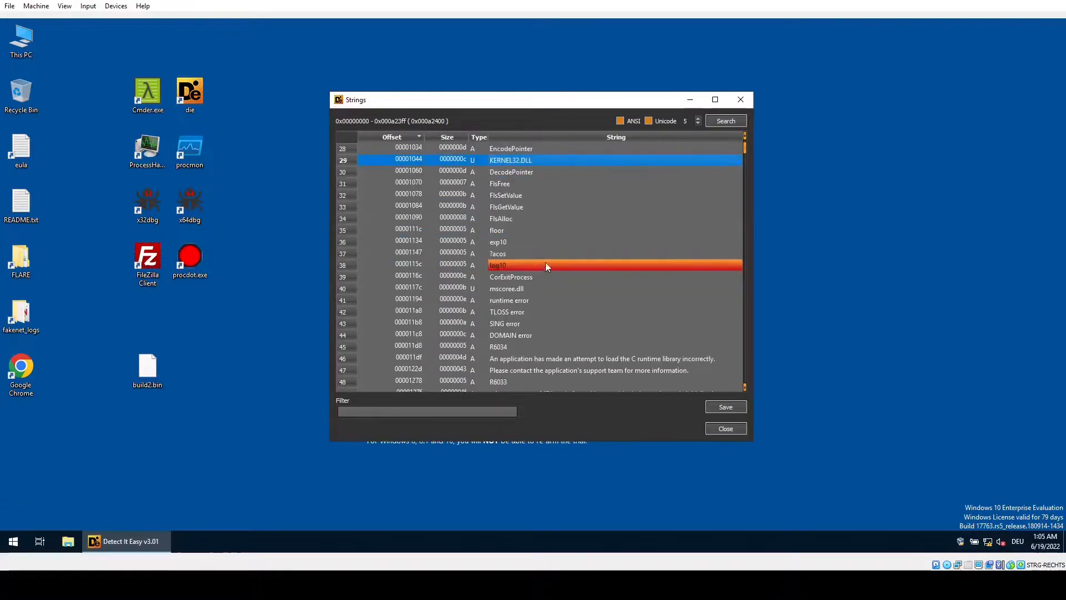
- Read further through the build2.bin strings and highlight the random-looking text entries following LocalAlloc
{"action": "scroll", "coordinate": [567, 248], "scroll_direction": "down", "scroll_amount": 4}
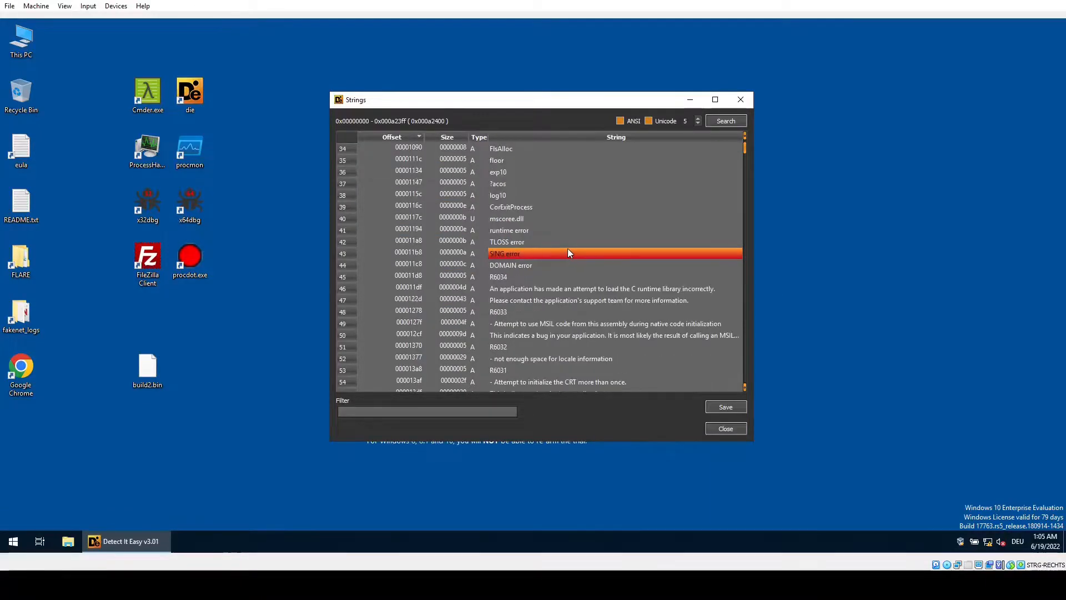
{"action": "scroll", "coordinate": [568, 251], "scroll_direction": "down", "scroll_amount": 20}
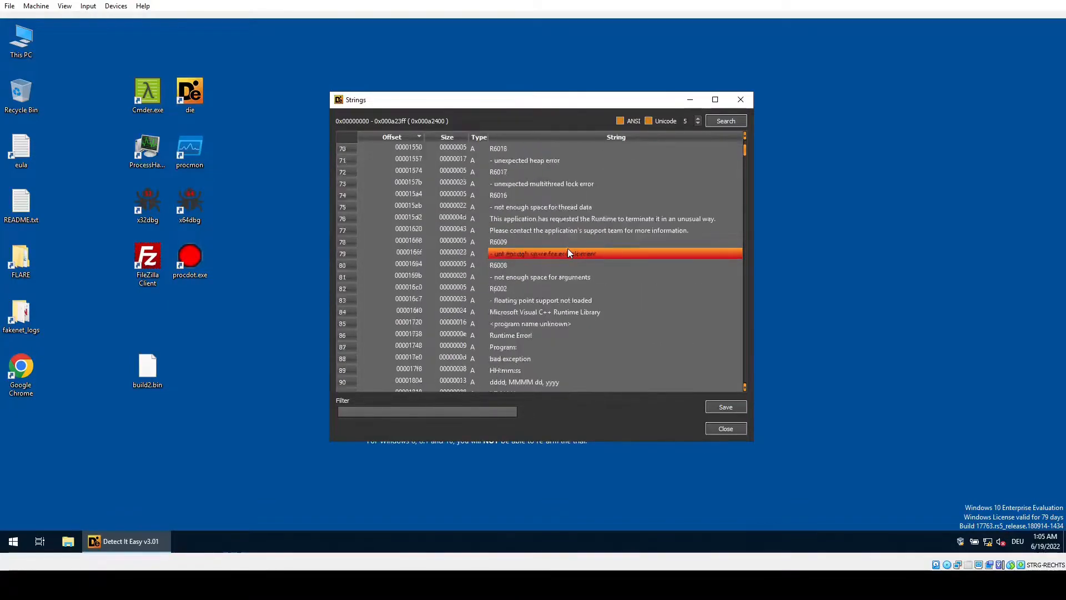
{"action": "scroll", "coordinate": [568, 253], "scroll_direction": "down", "scroll_amount": 20}
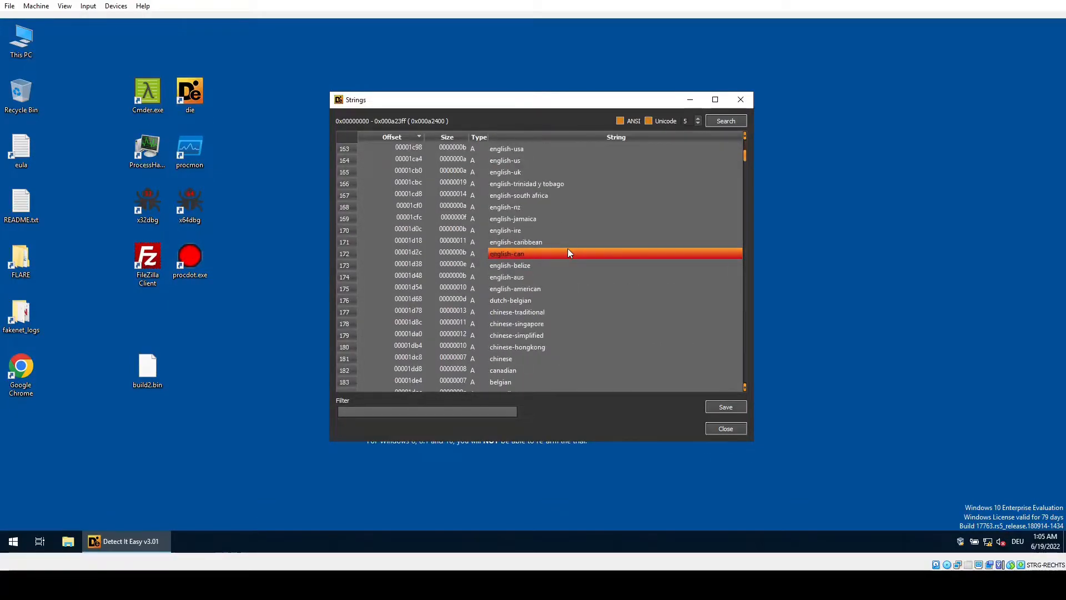
{"action": "scroll", "coordinate": [568, 253], "scroll_direction": "down", "scroll_amount": 16}
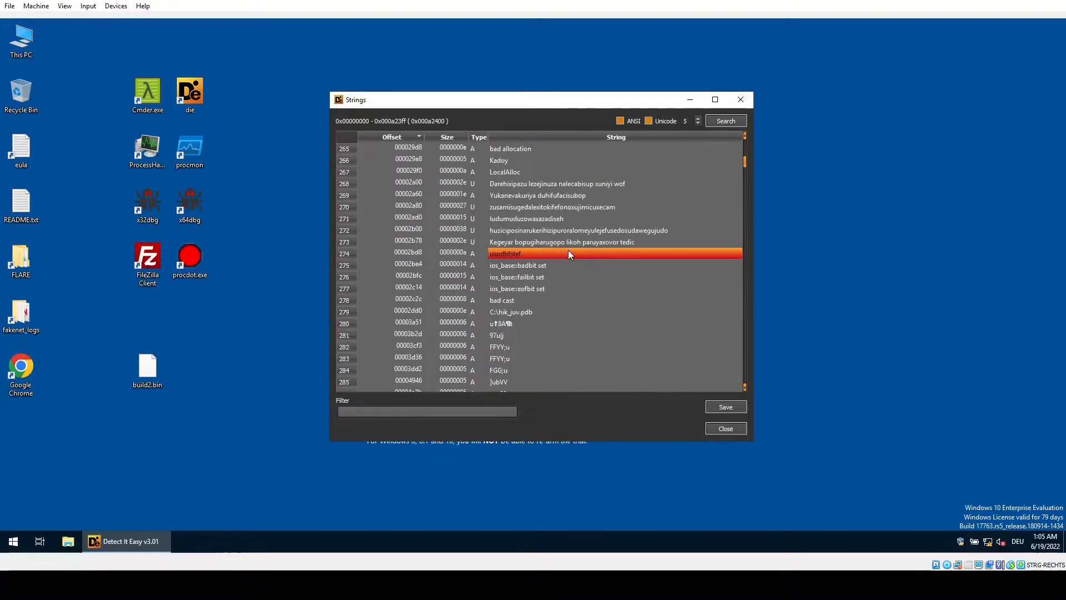
{"action": "left_click", "coordinate": [588, 195]}
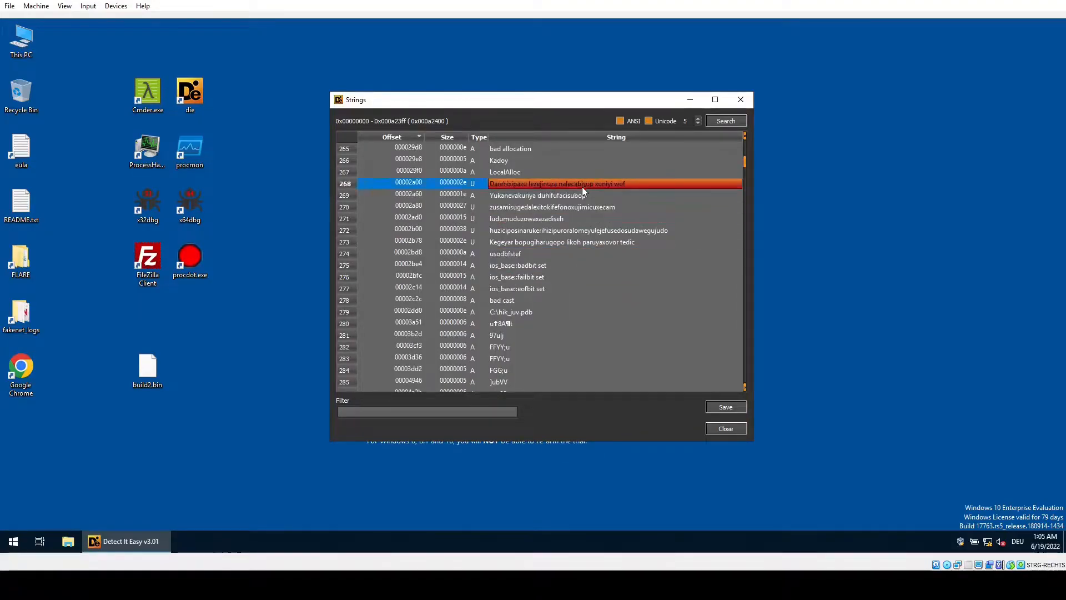
{"action": "left_click_drag", "start_coordinate": [541, 223], "coordinate": [535, 191]}
- Examine the imported API function names near the end of the strings list, selecting VirtualAlloc
{"action": "scroll", "coordinate": [534, 295], "scroll_direction": "down", "scroll_amount": 8}
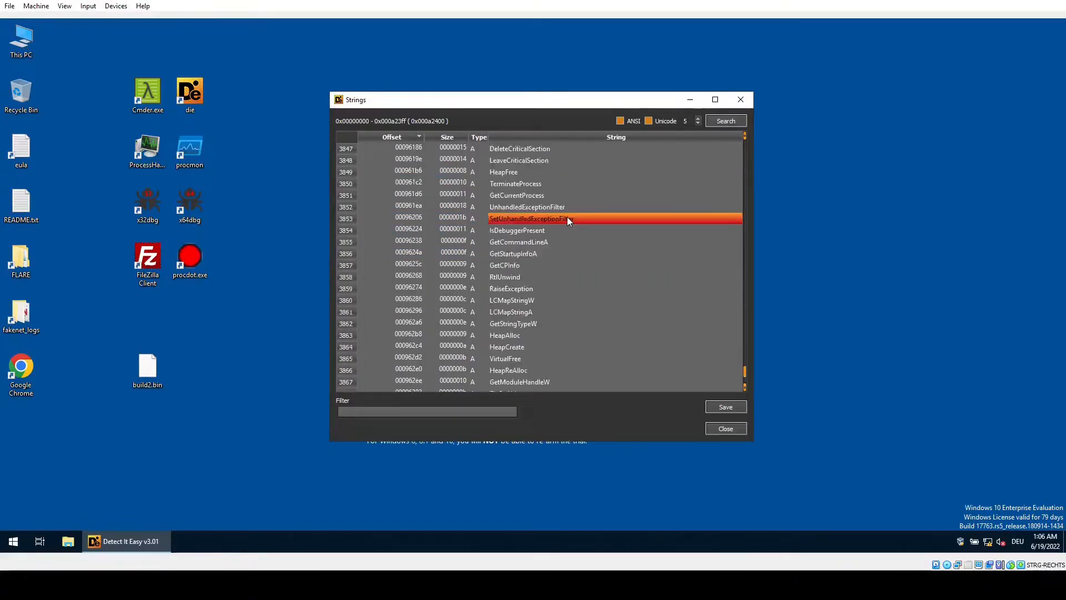
{"action": "scroll", "coordinate": [568, 217], "scroll_direction": "up", "scroll_amount": 6}
{"action": "scroll", "coordinate": [567, 216], "scroll_direction": "up", "scroll_amount": 3}
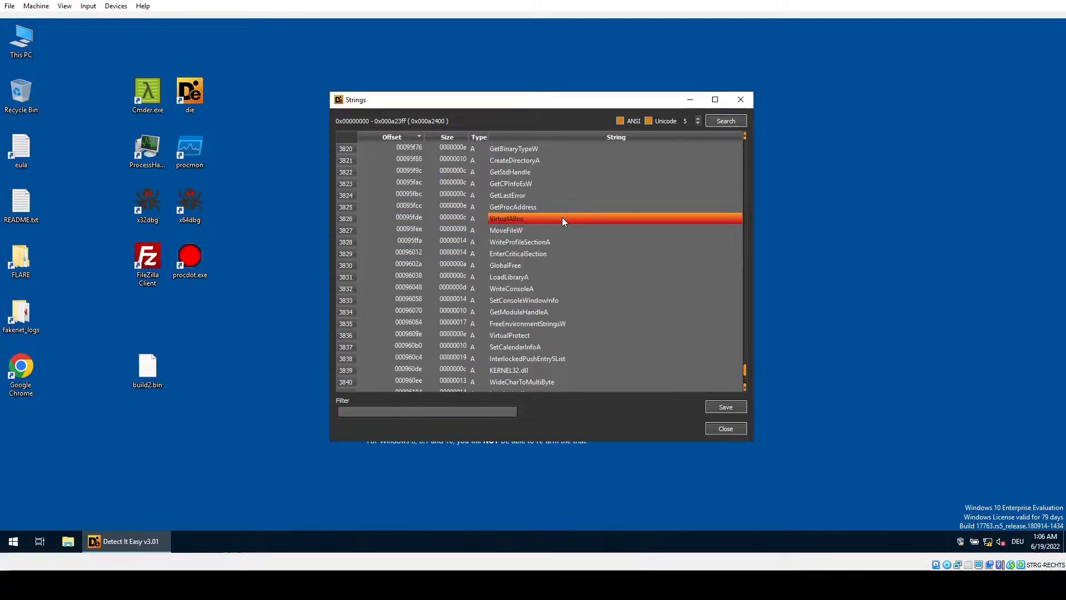
{"action": "left_click", "coordinate": [524, 217]}
{"action": "scroll", "coordinate": [559, 253], "scroll_direction": "down", "scroll_amount": 7}
{"action": "scroll", "coordinate": [559, 253], "scroll_direction": "down", "scroll_amount": 6}
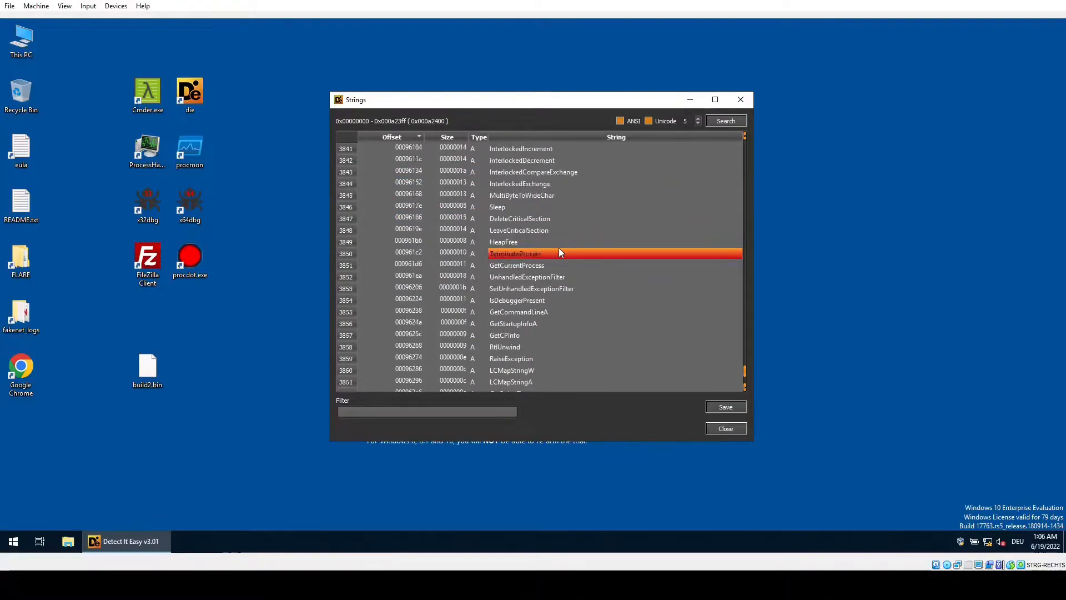
- Read the remaining imported function names and type strings of build2.bin, and select the 2022 copyright entry in the version information
{"action": "scroll", "coordinate": [552, 231], "scroll_direction": "down", "scroll_amount": 13}
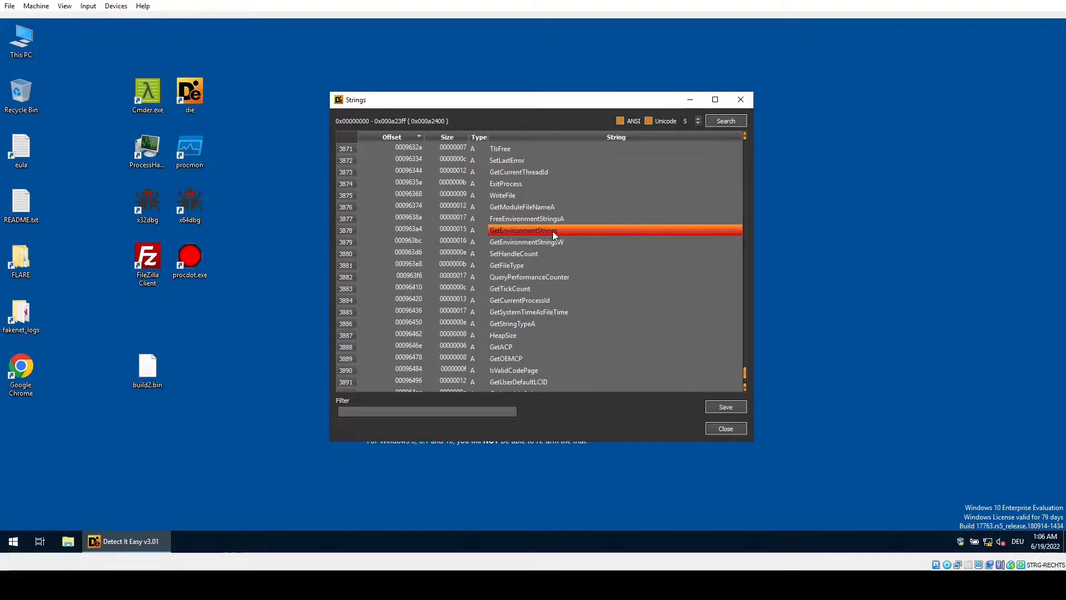
{"action": "scroll", "coordinate": [562, 259], "scroll_direction": "down", "scroll_amount": 12}
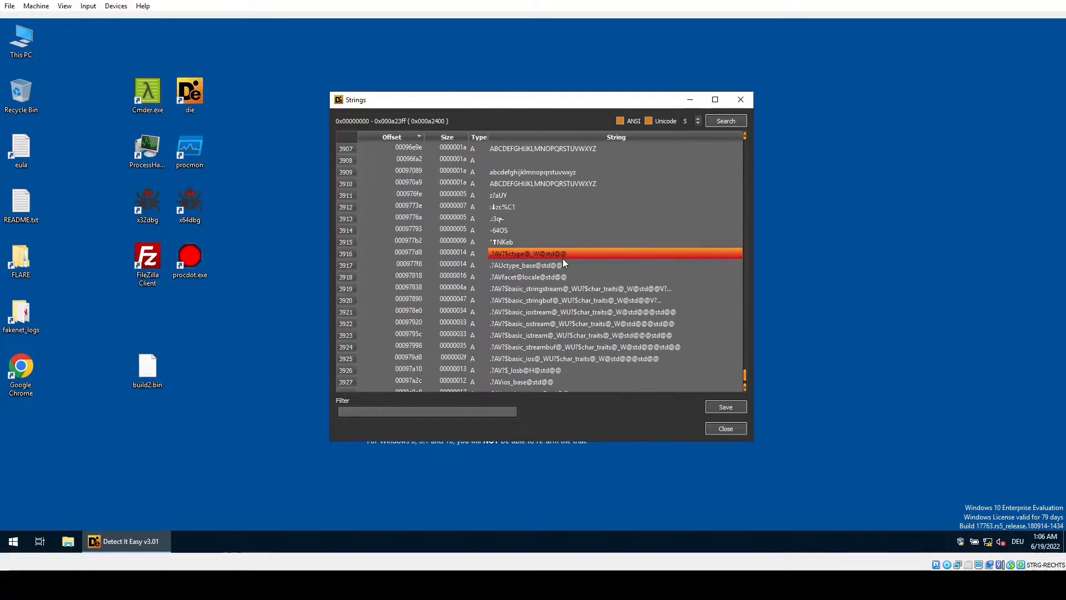
{"action": "left_click", "coordinate": [564, 295]}
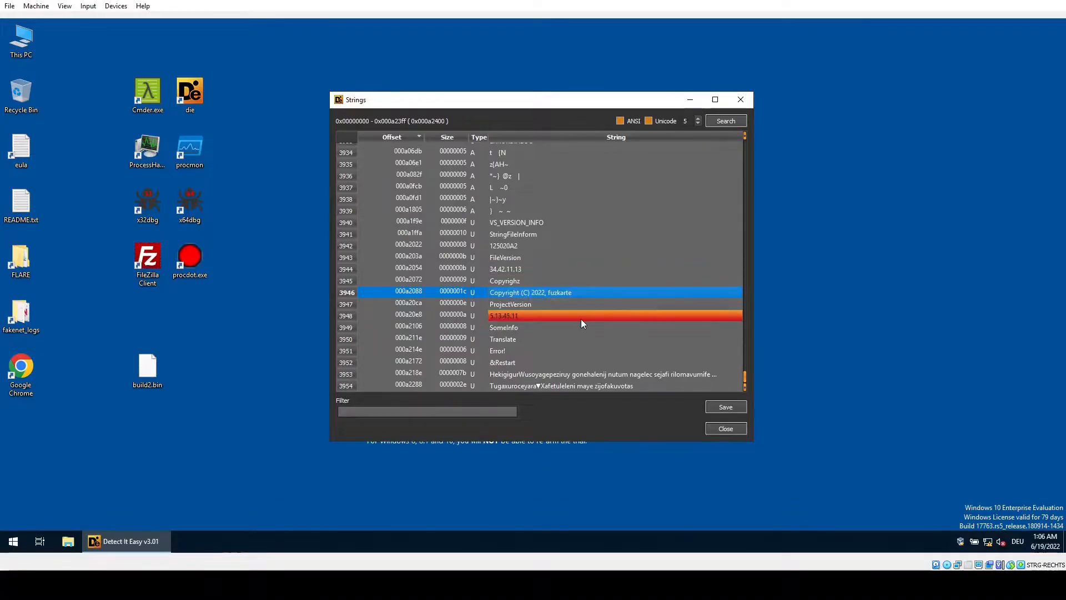
- Select the Dinkumware copyright string, widen the Strings window to read it in full, and close Detect It Easy
{"action": "scroll", "coordinate": [582, 321], "scroll_direction": "up", "scroll_amount": 13}
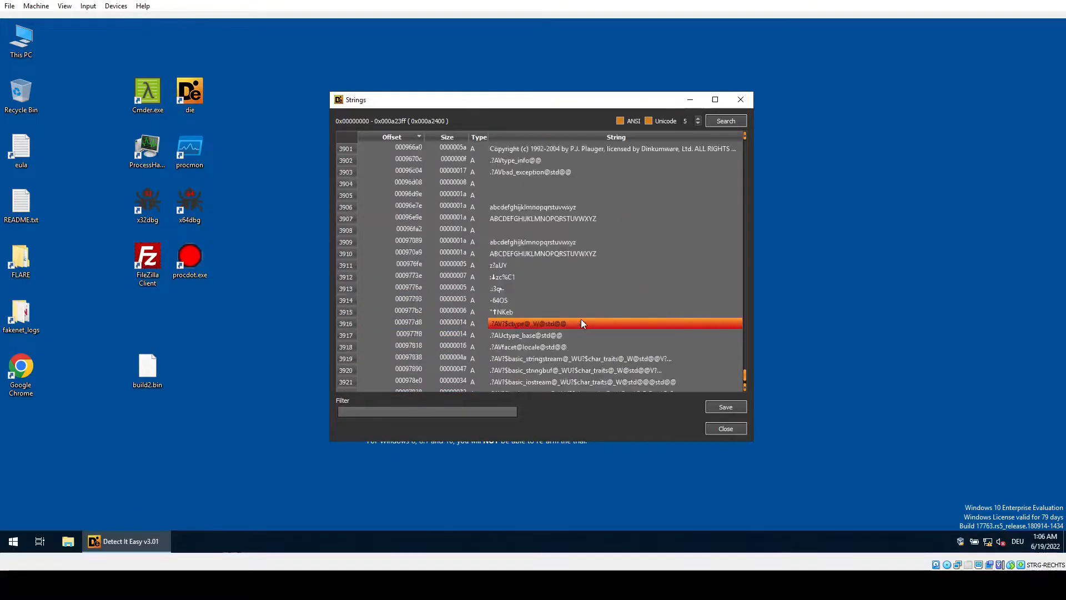
{"action": "left_click", "coordinate": [617, 220]}
{"action": "left_click_drag", "start_coordinate": [753, 212], "coordinate": [988, 222]}
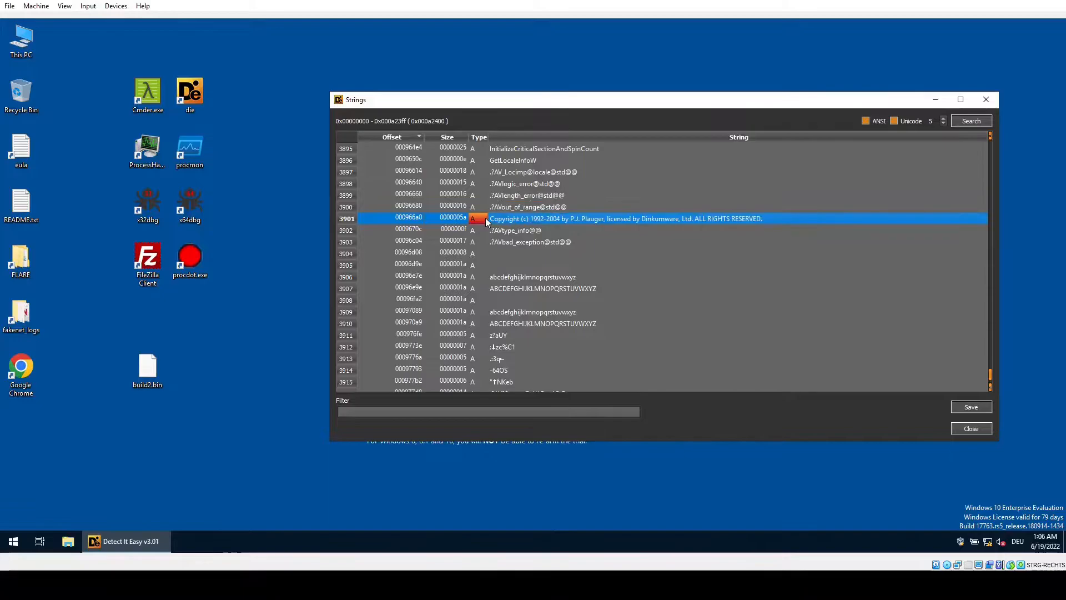
{"action": "scroll", "coordinate": [587, 222], "scroll_direction": "up", "scroll_amount": 2}
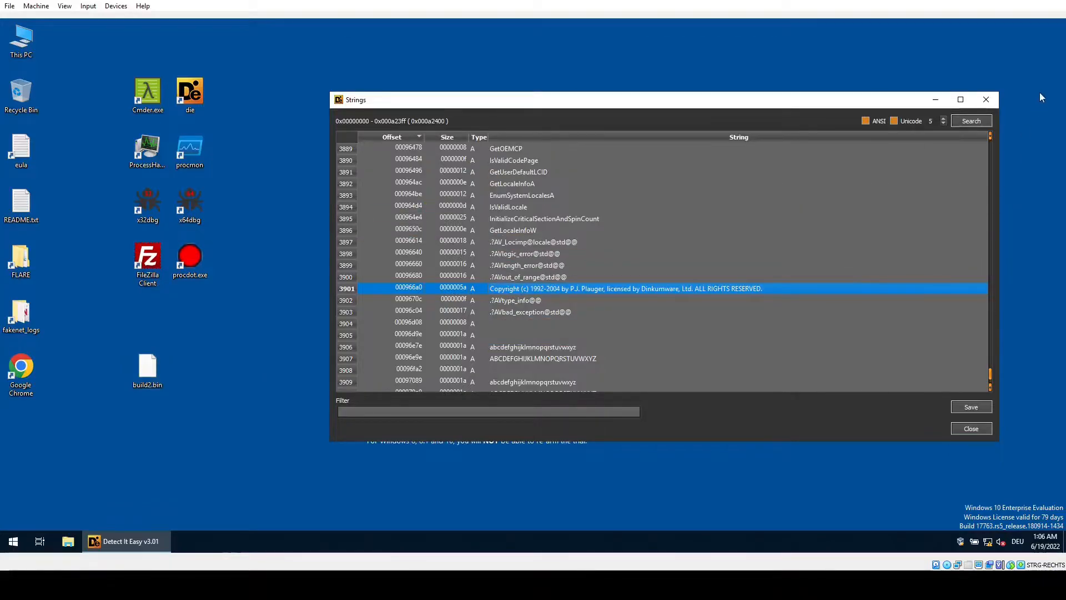
{"action": "left_click", "coordinate": [996, 98]}
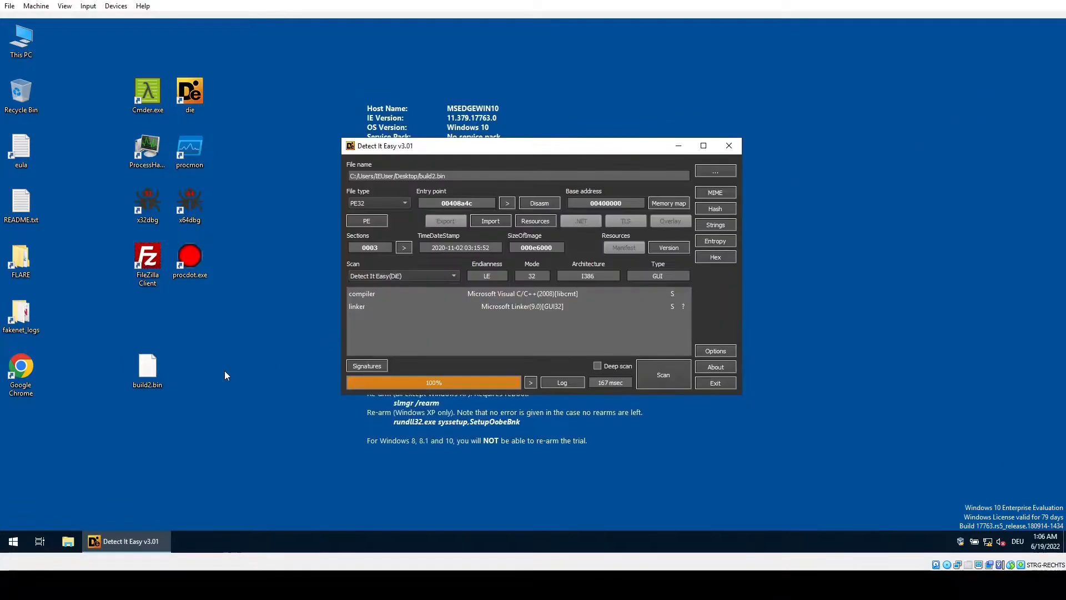
{"action": "left_click", "coordinate": [729, 146]}
- Place build2.bin below the procdot.exe shortcut on the desktop and rename it as build2.exe, accepting the extension change
{"action": "left_click_drag", "start_coordinate": [185, 336], "coordinate": [193, 371]}
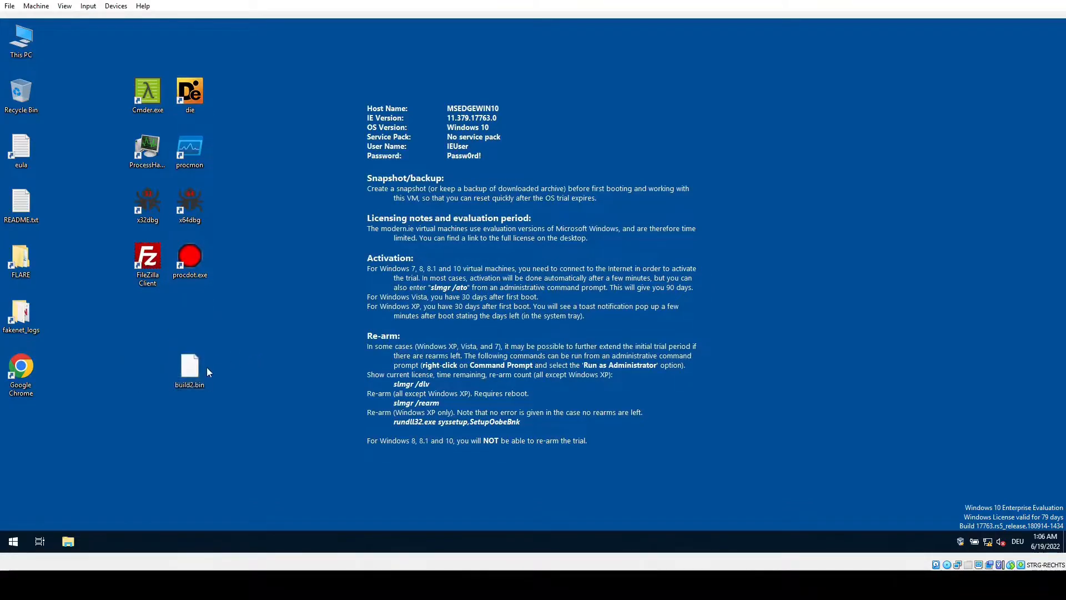
{"action": "right_click", "coordinate": [186, 366]}
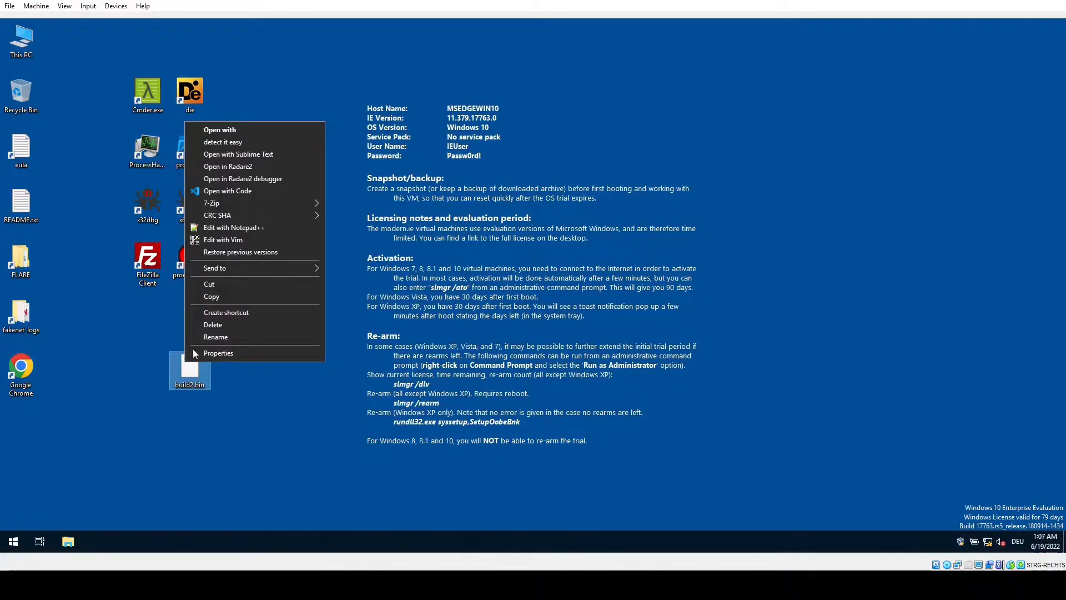
{"action": "left_click", "coordinate": [217, 339]}
{"action": "key", "text": "Right"}
{"action": "key", "text": "Right"}
{"action": "key", "text": "shift+Right"}
{"action": "key", "text": "shift+Right"}
{"action": "key", "text": "shift+Right"}
{"action": "type", "text": "exe"}
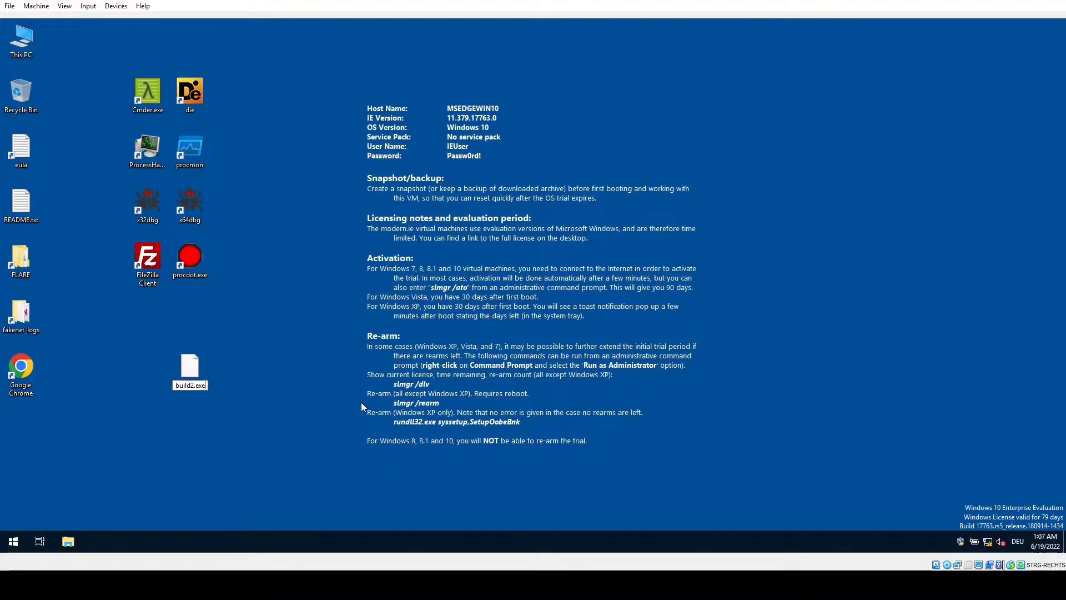
{"action": "key", "text": "Return"}
{"action": "left_click", "coordinate": [575, 288]}
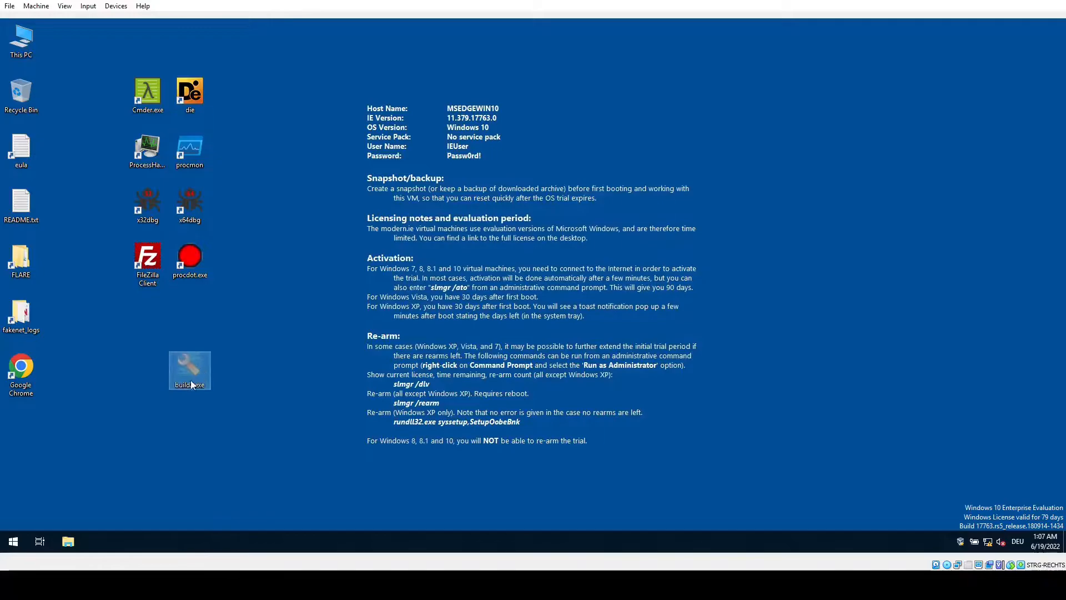
{"action": "left_click", "coordinate": [288, 386]}
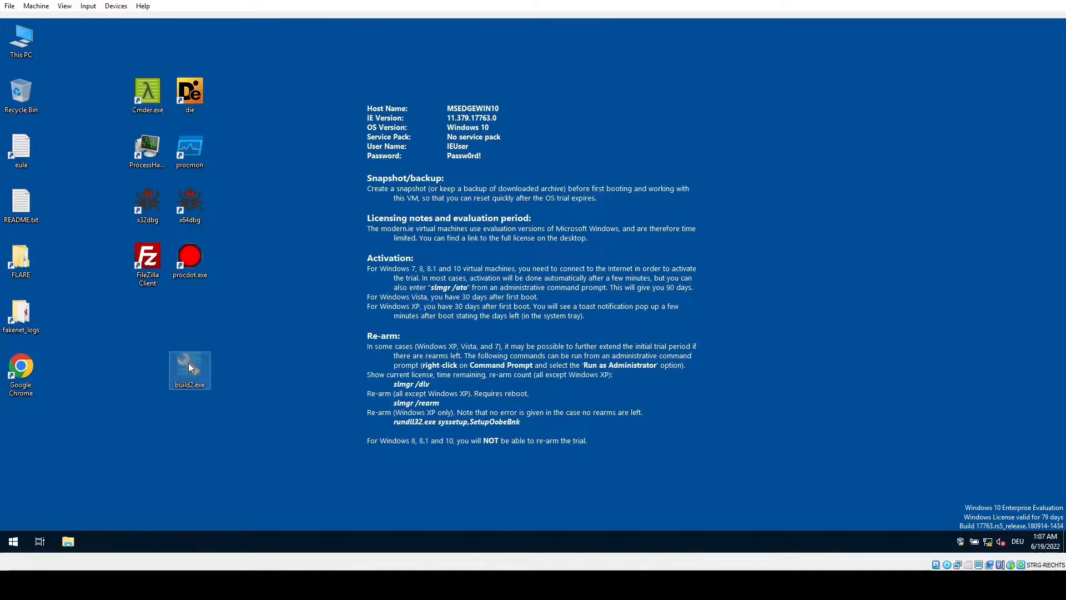
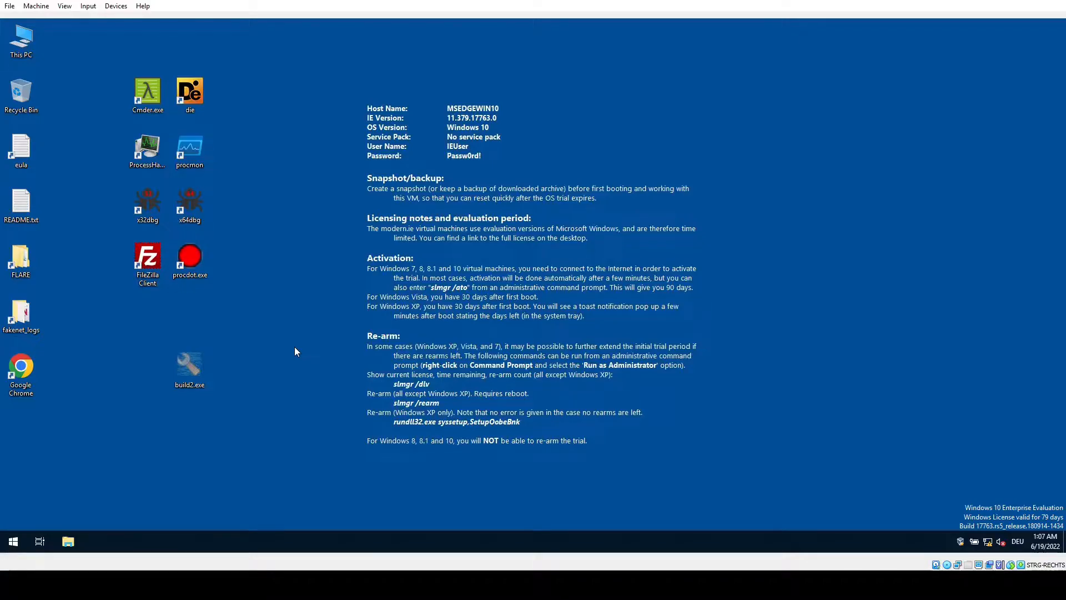
- Load build2.exe into x32dbg in a maximized window and set breakpoints on VirtualAlloc and VirtualAllocEx
{"action": "left_click_drag", "start_coordinate": [186, 358], "coordinate": [145, 209]}
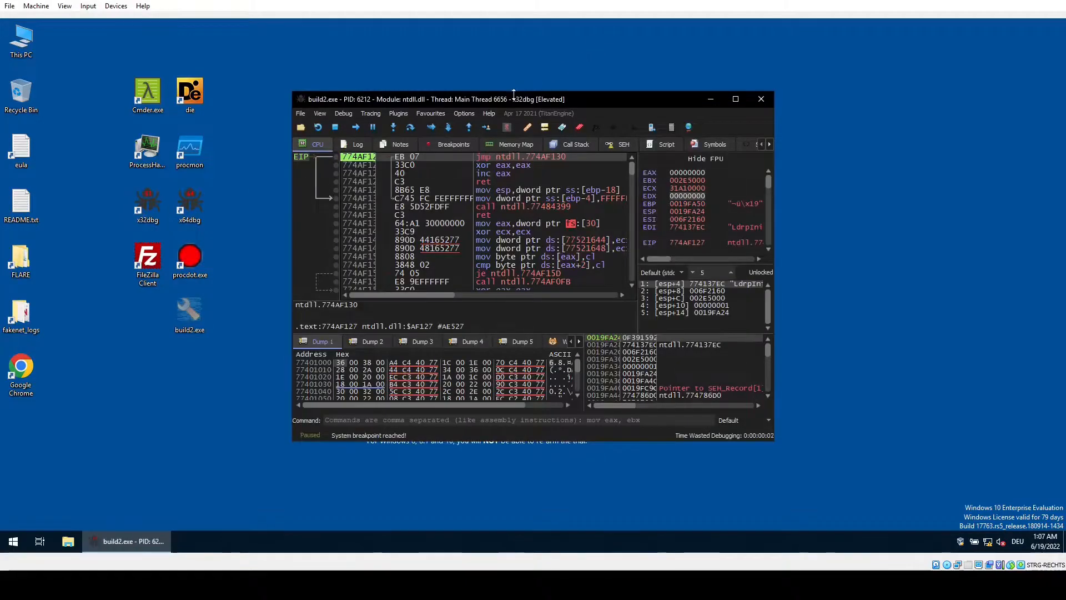
{"action": "double_click", "coordinate": [512, 105]}
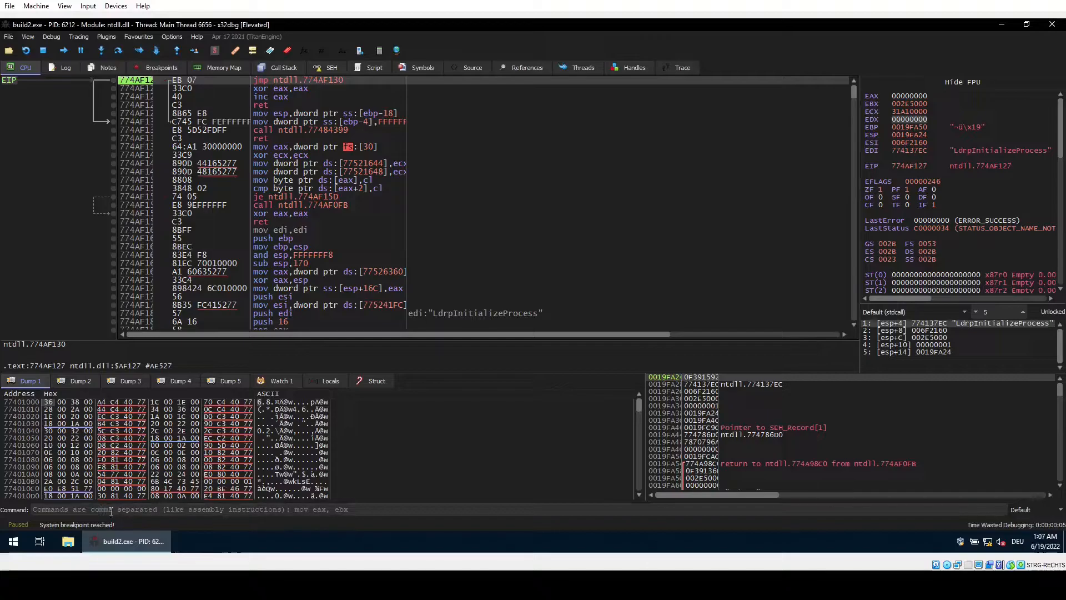
{"action": "type", "text": "bp"}
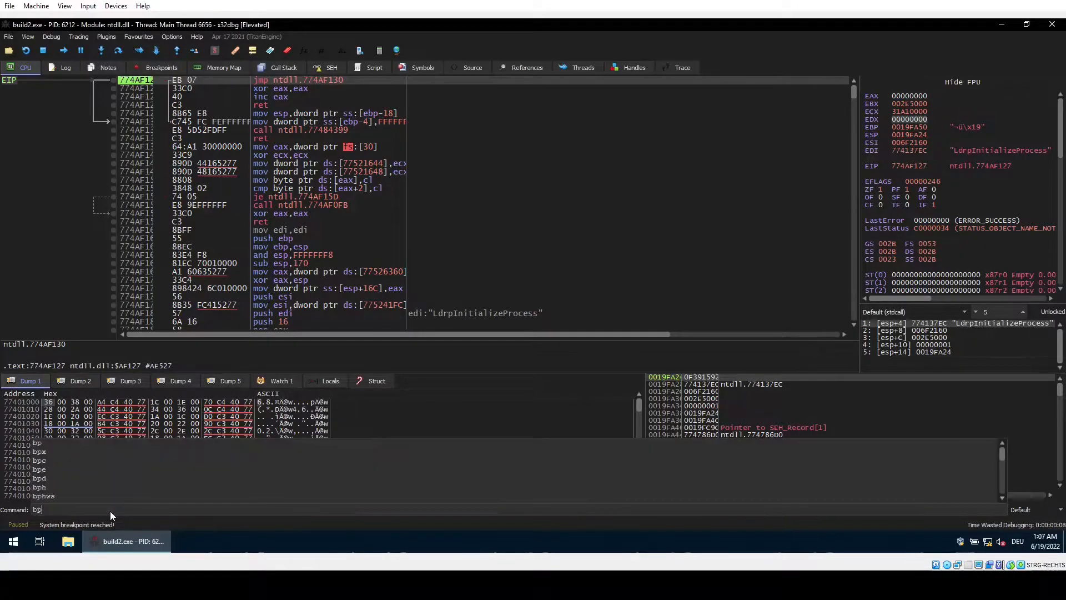
{"action": "type", "text": " VirtualAlloc"}
{"action": "key", "text": "Return"}
{"action": "key", "text": "Up"}
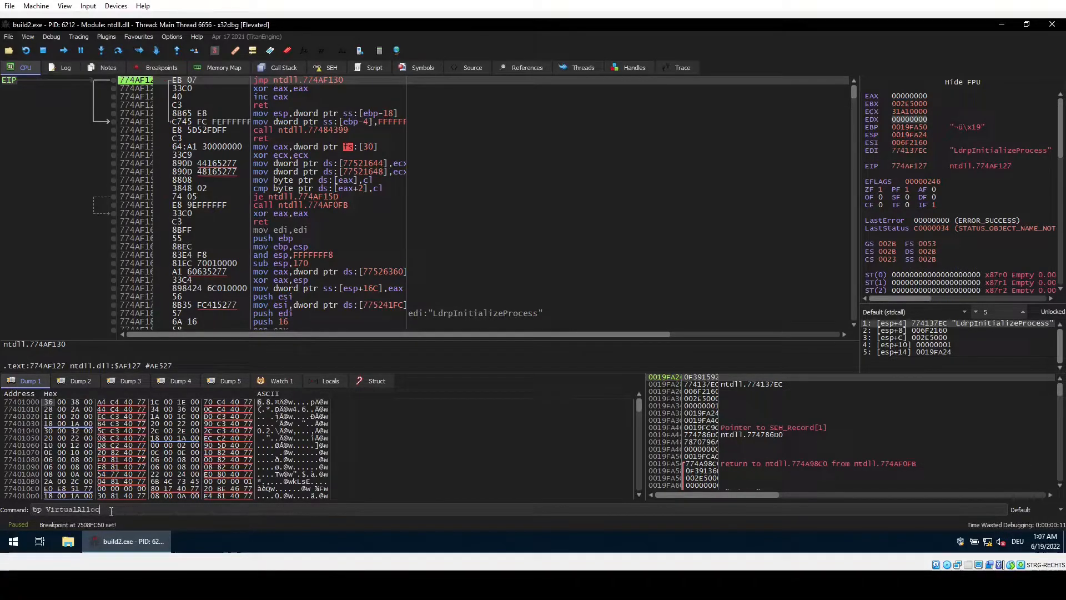
{"action": "type", "text": "Ex"}
{"action": "key", "text": "Return"}
- Set breakpoints on WriteProcessMemory and ResumeThread
{"action": "type", "text": "bp WriteProcessM"}
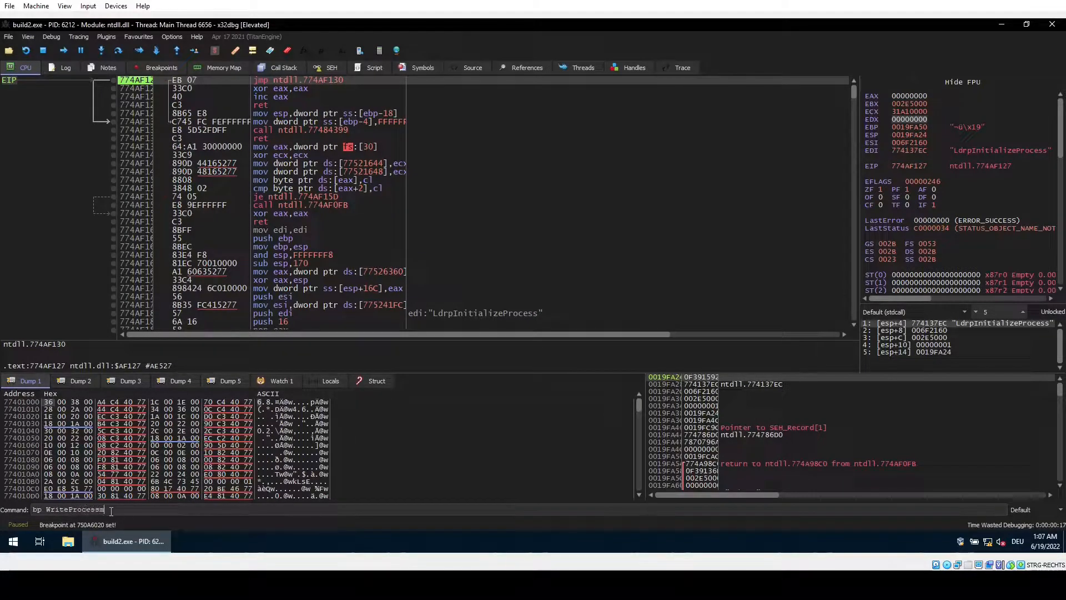
{"action": "type", "text": "emory"}
{"action": "key", "text": "Return"}
{"action": "type", "text": "bp ResumeThread"}
{"action": "key", "text": "Return"}
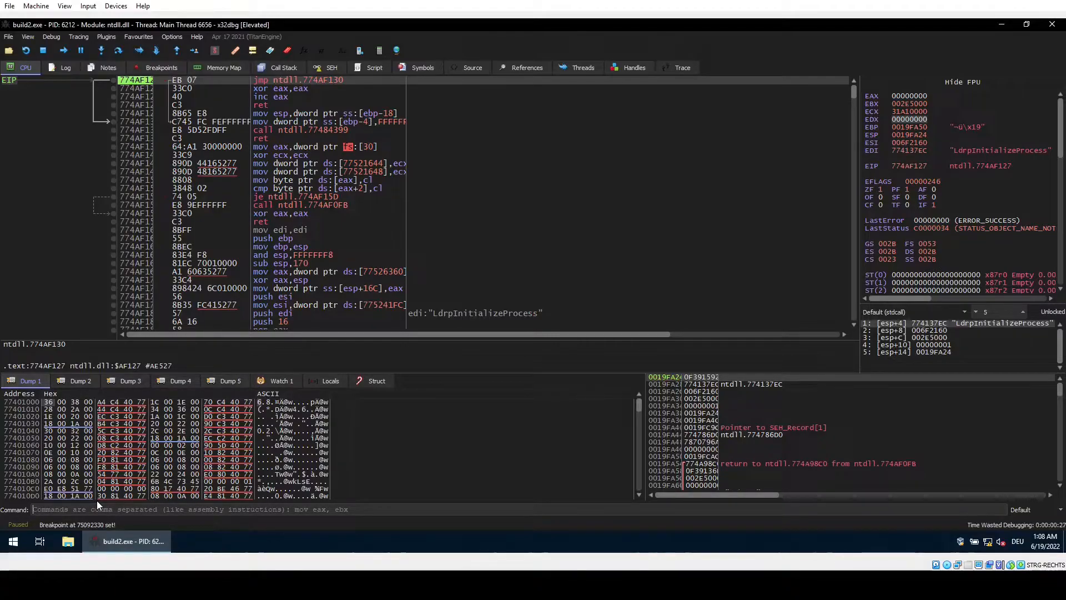
- Widen the disassembly's address column, run build2.exe to its entry point, and continue to the VirtualAlloc breakpoint
{"action": "left_click_drag", "start_coordinate": [162, 122], "coordinate": [192, 122]}
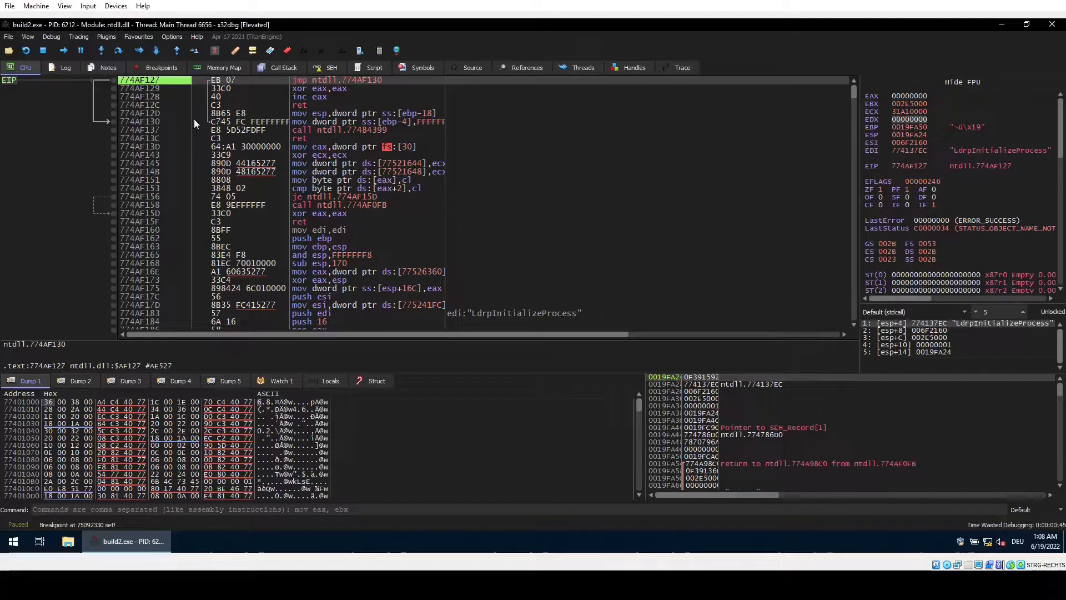
{"action": "left_click", "coordinate": [65, 52]}
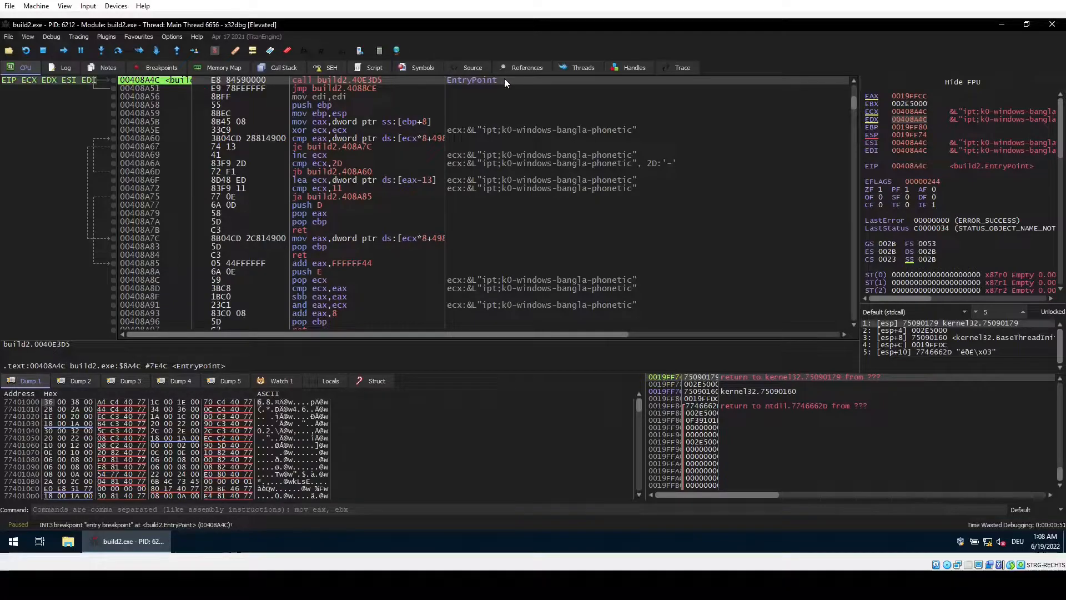
{"action": "left_click", "coordinate": [64, 51]}
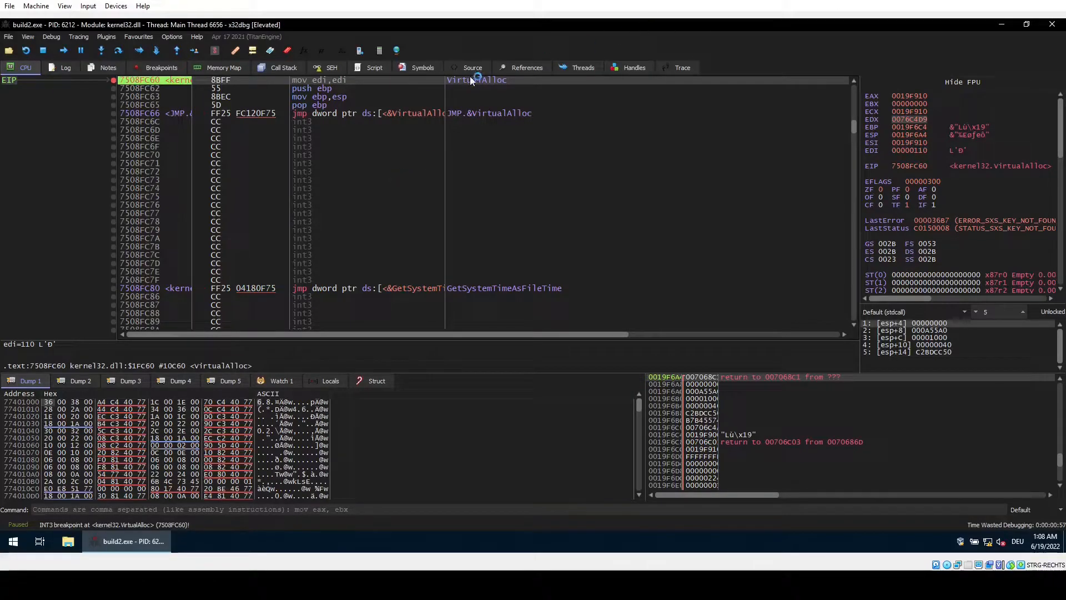
- Set an additional breakpoint on VirtualProtect
{"action": "left_click", "coordinate": [215, 511]}
{"action": "type", "text": "bp "}
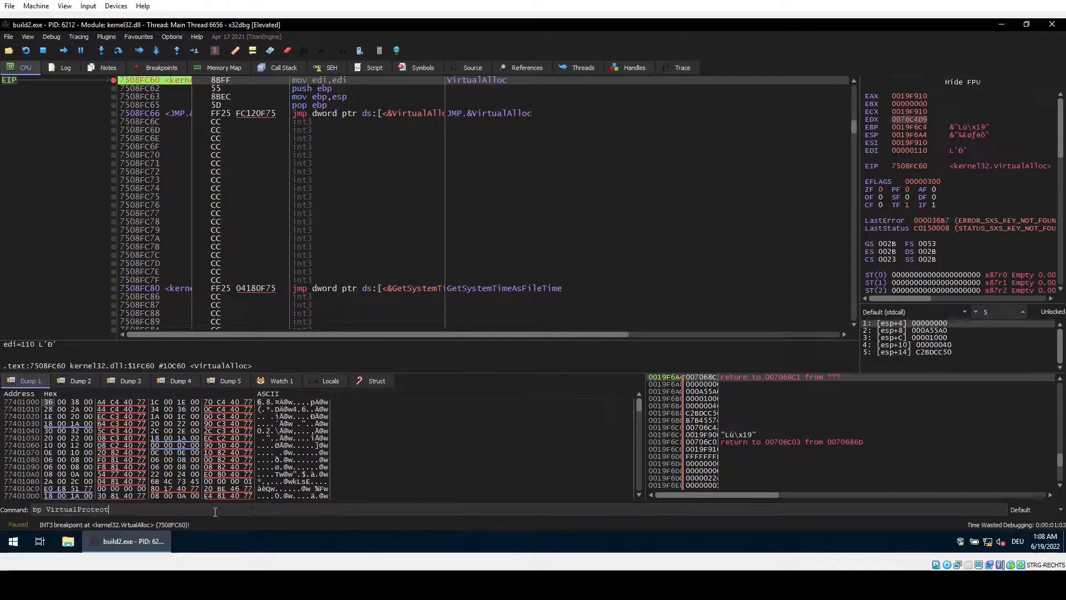
{"action": "type", "text": "VirtualProtect"}
{"action": "key", "text": "Return"}
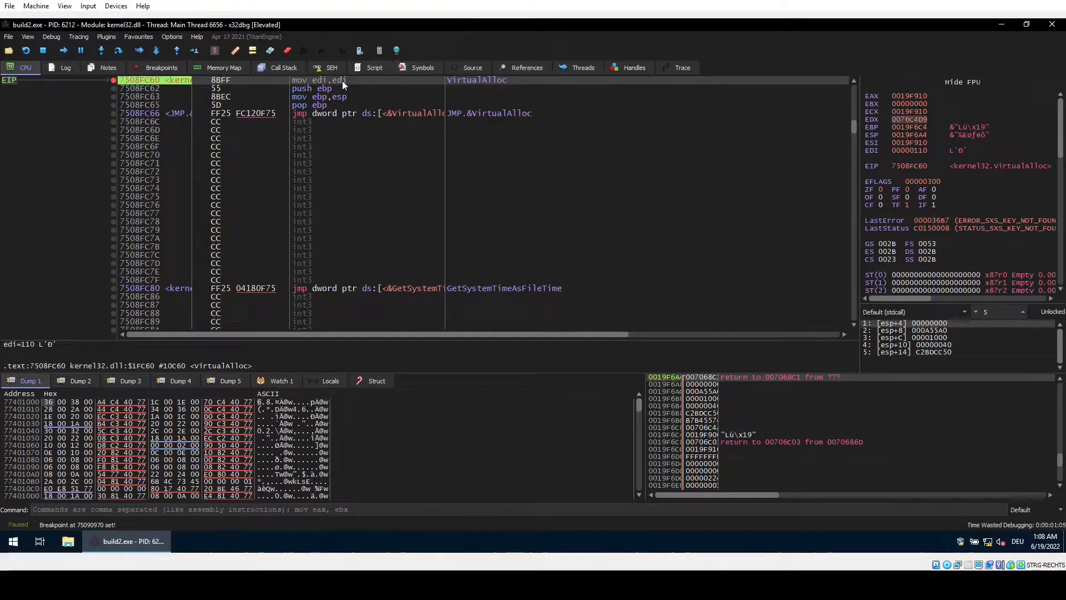
- Execute VirtualAlloc until its return and follow the allocated address in EAX in Dump 1
{"action": "left_click", "coordinate": [179, 50]}
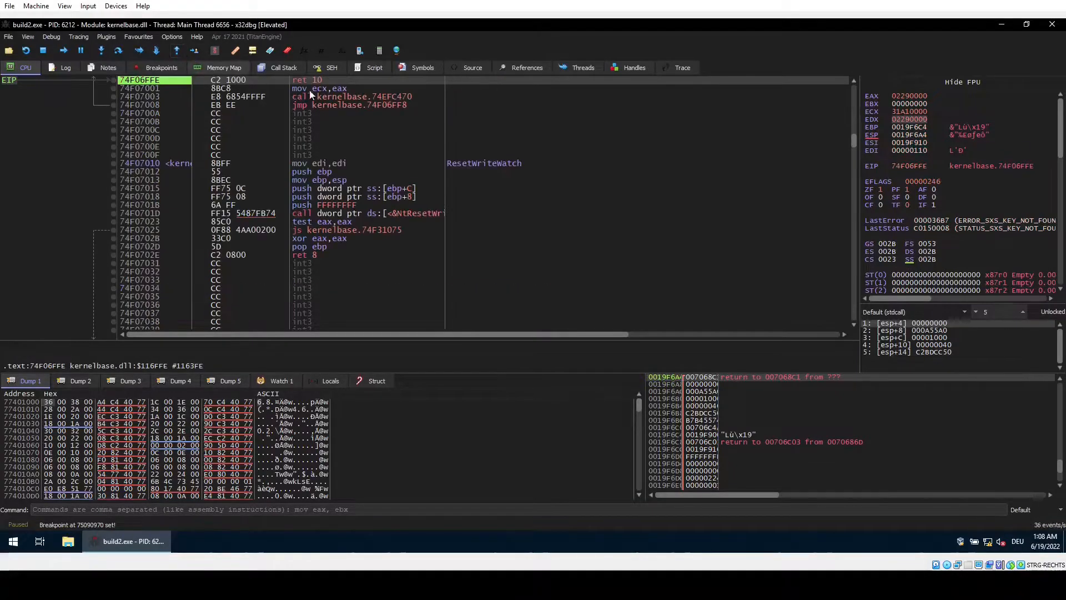
{"action": "right_click", "coordinate": [901, 97]}
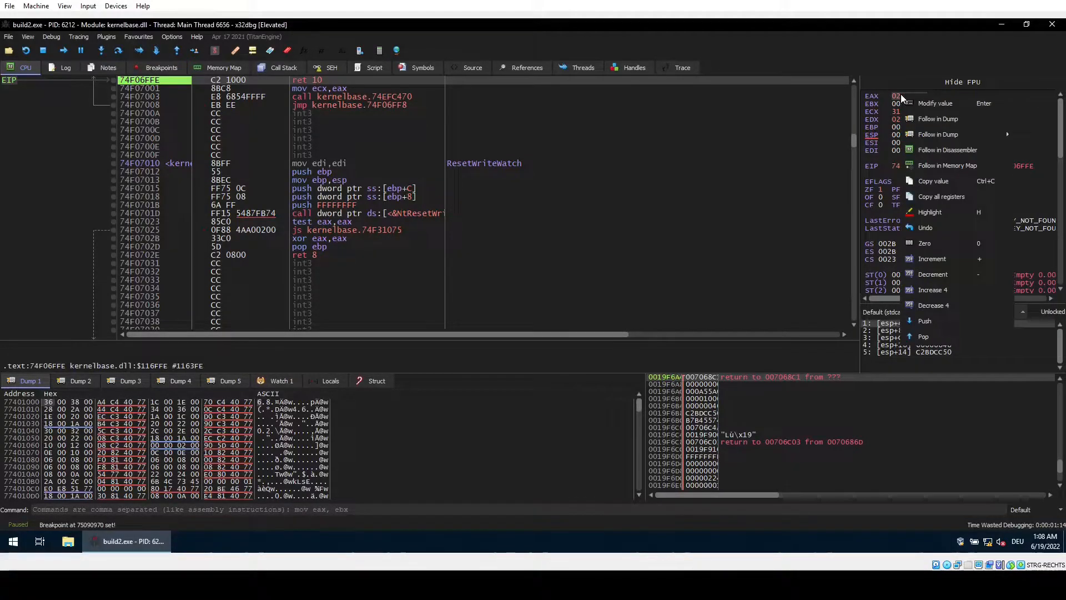
{"action": "left_click", "coordinate": [938, 119]}
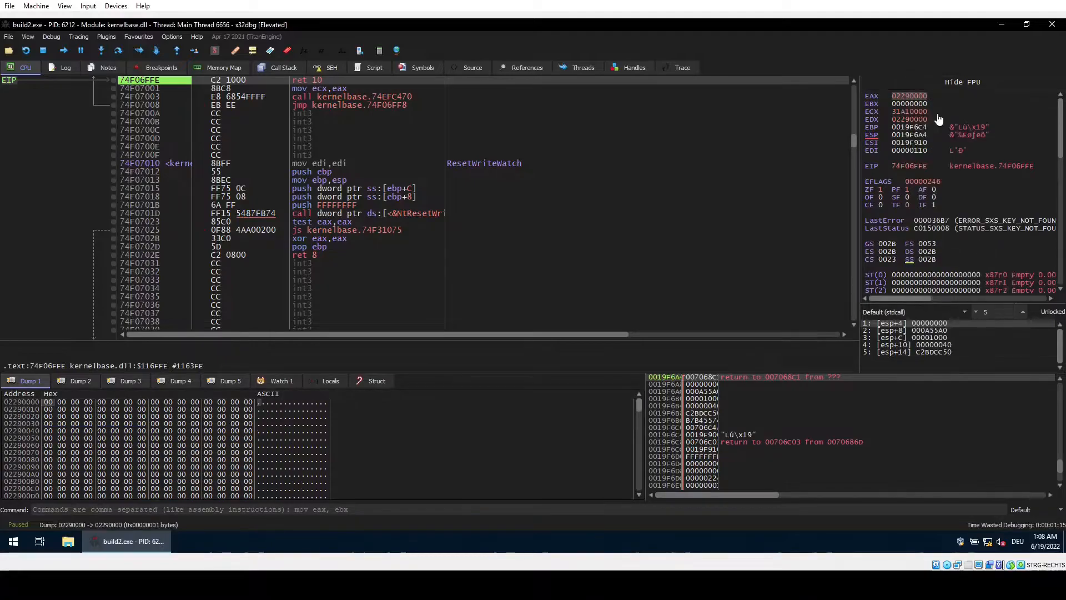
- Set a byte-sized hardware access breakpoint on the first byte of the allocated memory and resume execution past its hit
{"action": "right_click", "coordinate": [57, 404]}
{"action": "mouse_move", "coordinate": [109, 218]}
{"action": "mouse_move", "coordinate": [201, 220]}
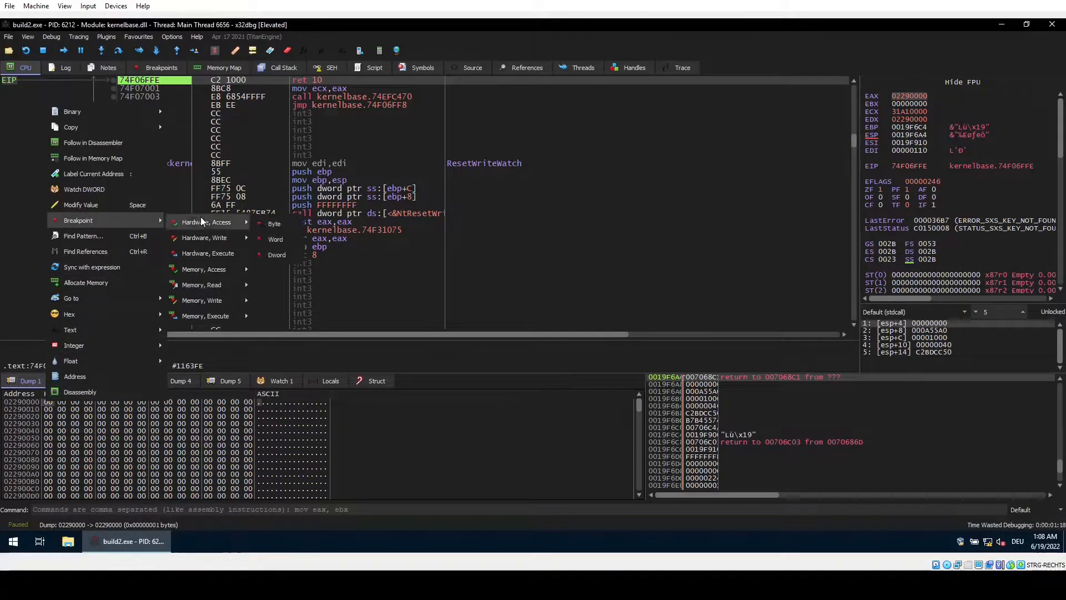
{"action": "left_click", "coordinate": [278, 223]}
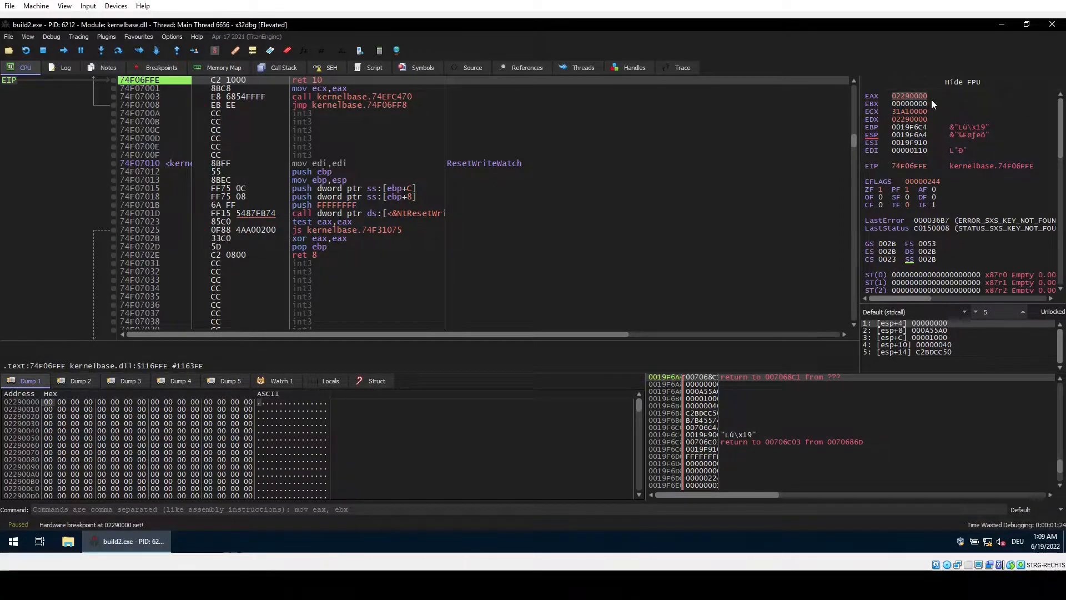
{"action": "left_click", "coordinate": [63, 50]}
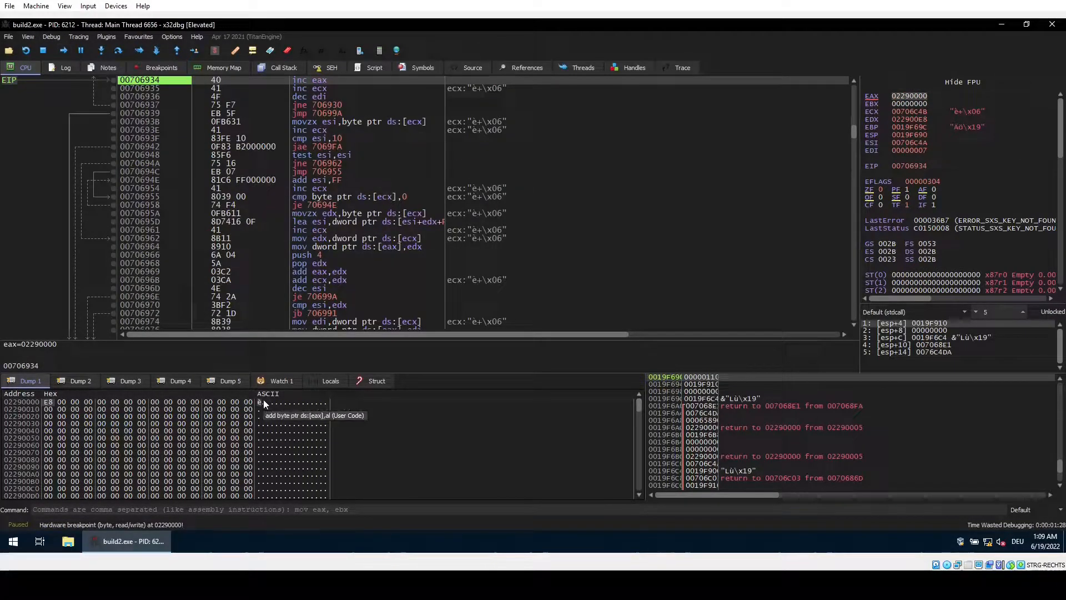
{"action": "left_click", "coordinate": [59, 53]}
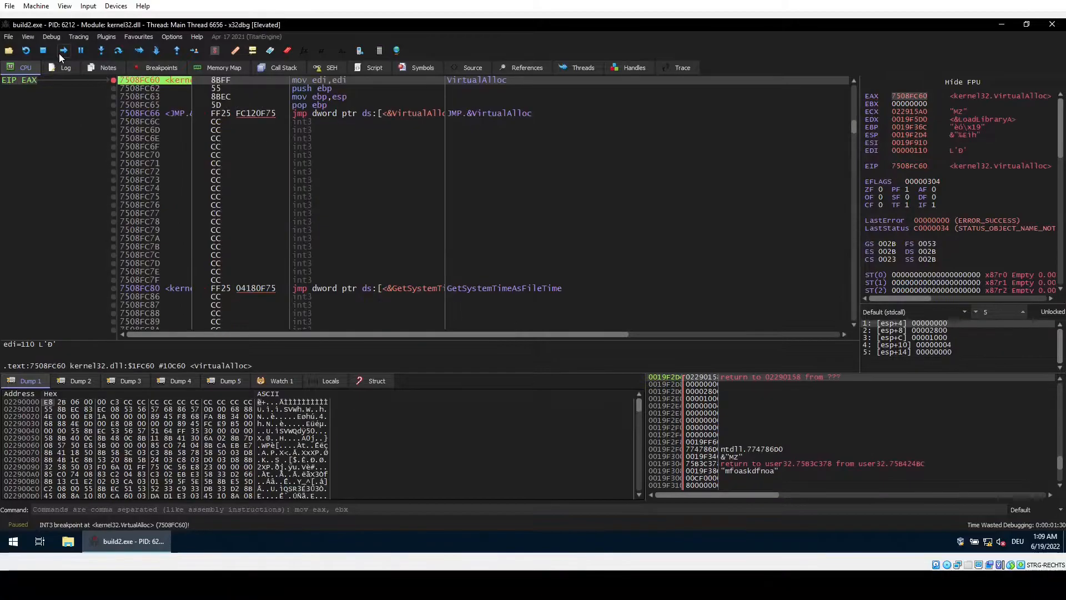
- Examine the data written to the allocated memory in Dump 1, reading the ASCII text near its end
{"action": "scroll", "coordinate": [310, 420], "scroll_direction": "down", "scroll_amount": 3}
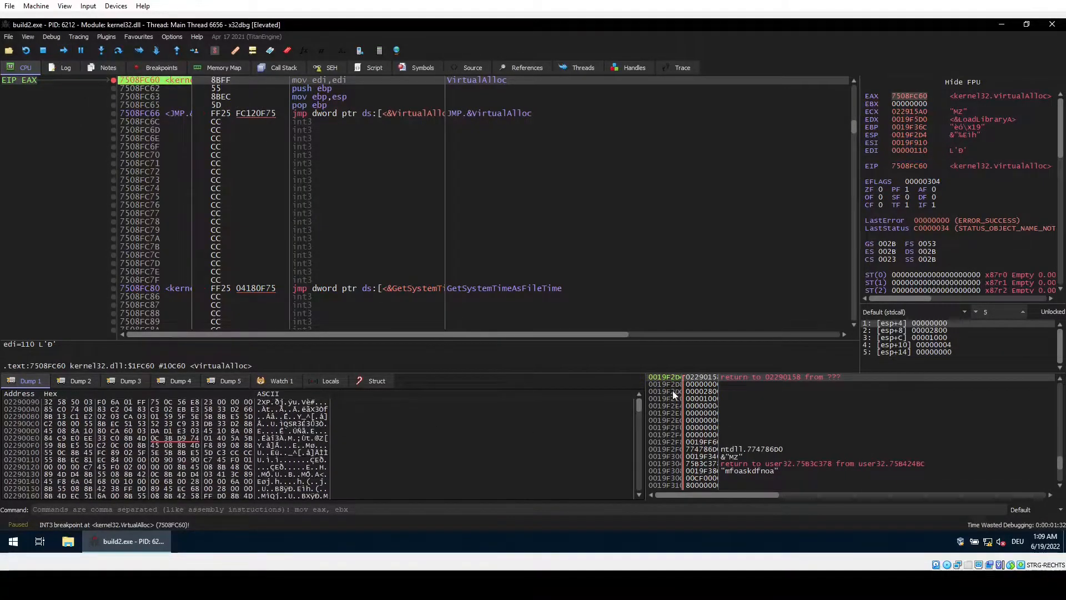
{"action": "left_click_drag", "start_coordinate": [639, 405], "coordinate": [629, 478]}
{"action": "scroll", "coordinate": [359, 444], "scroll_direction": "up", "scroll_amount": 13}
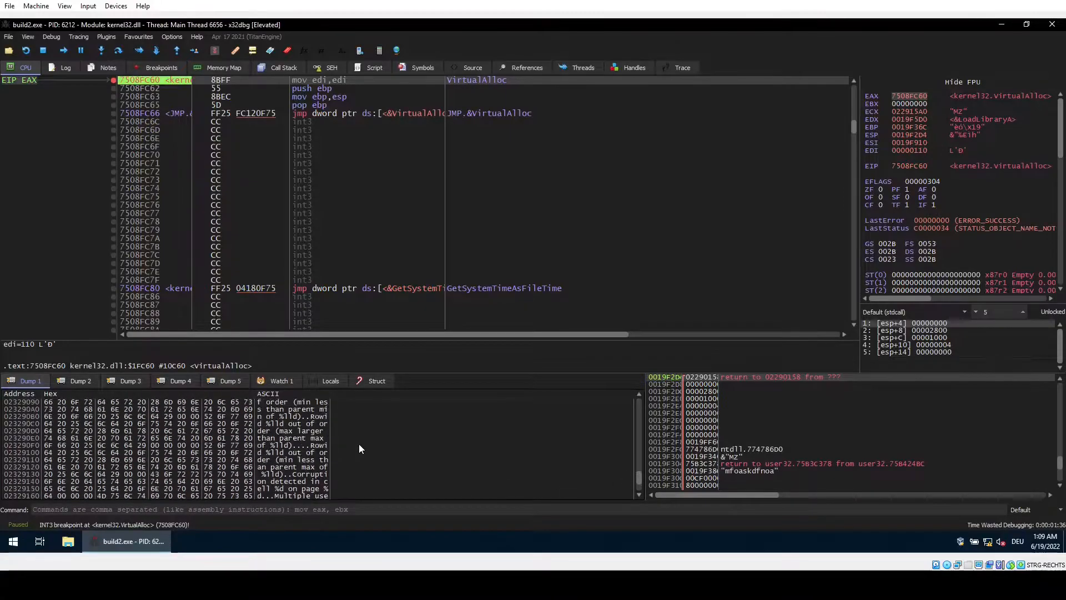
{"action": "scroll", "coordinate": [318, 424], "scroll_direction": "up", "scroll_amount": 20}
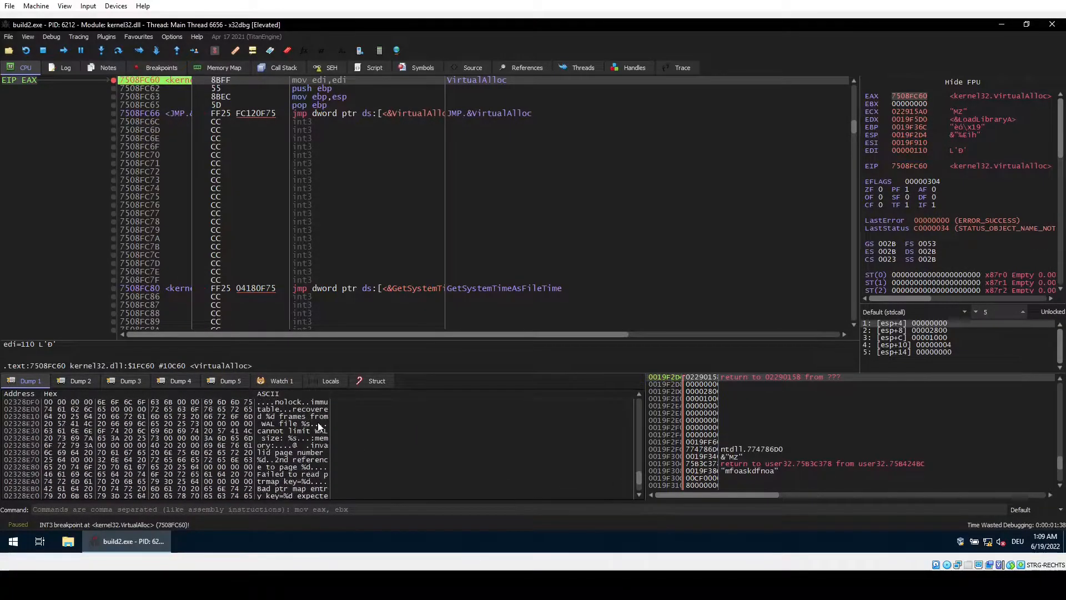
{"action": "scroll", "coordinate": [319, 426], "scroll_direction": "up", "scroll_amount": 20}
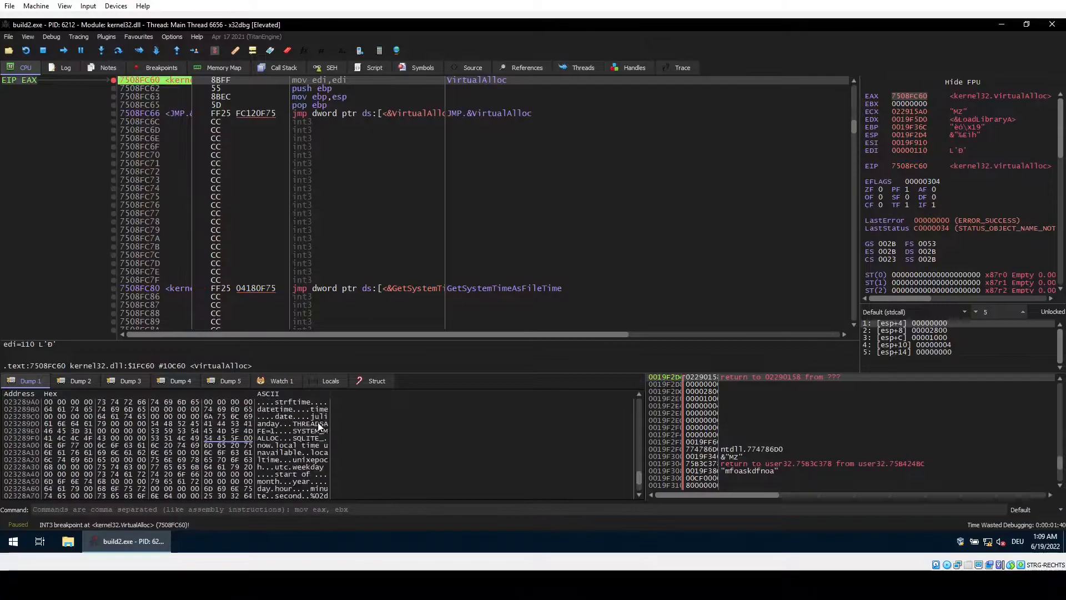
- Return to the start of the allocated memory at 02290000 in Dump 1 and examine its first bytes
{"action": "scroll", "coordinate": [320, 425], "scroll_direction": "up", "scroll_amount": 20}
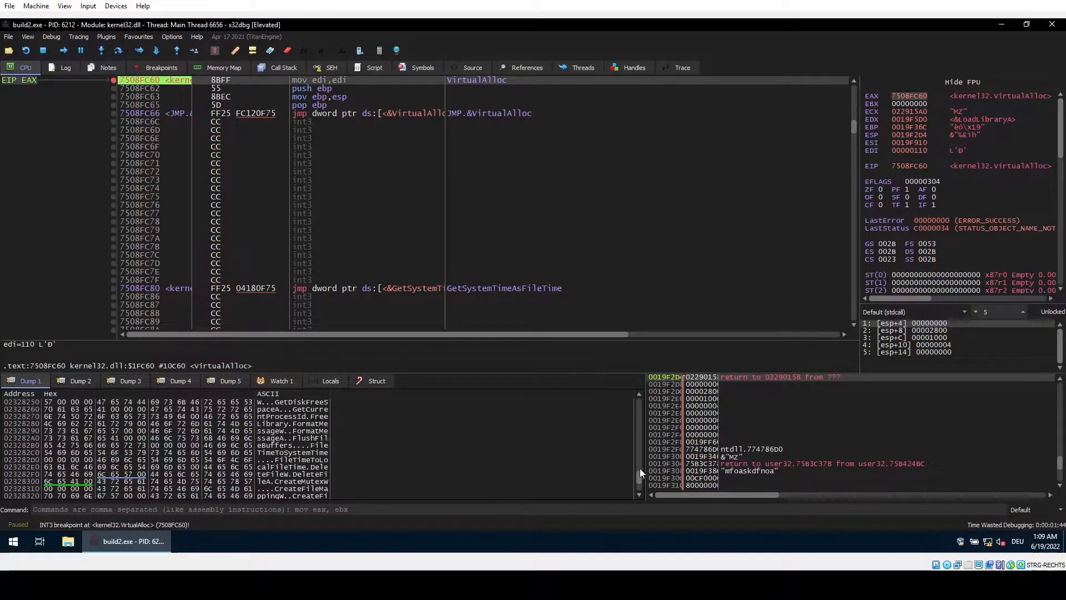
{"action": "left_click_drag", "start_coordinate": [639, 471], "coordinate": [647, 348]}
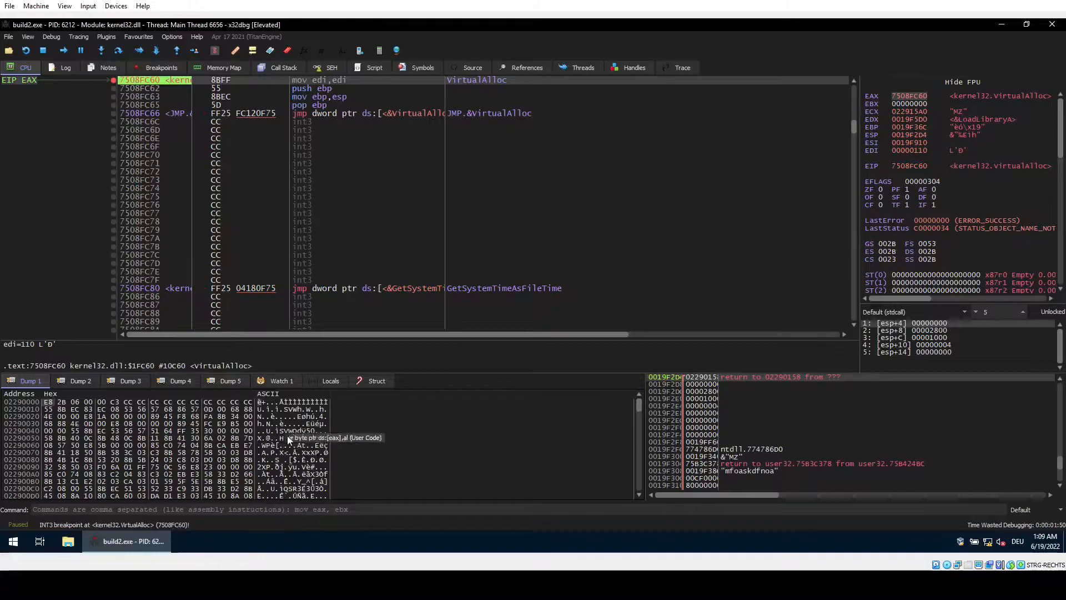
{"action": "left_click_drag", "start_coordinate": [125, 401], "coordinate": [253, 407]}
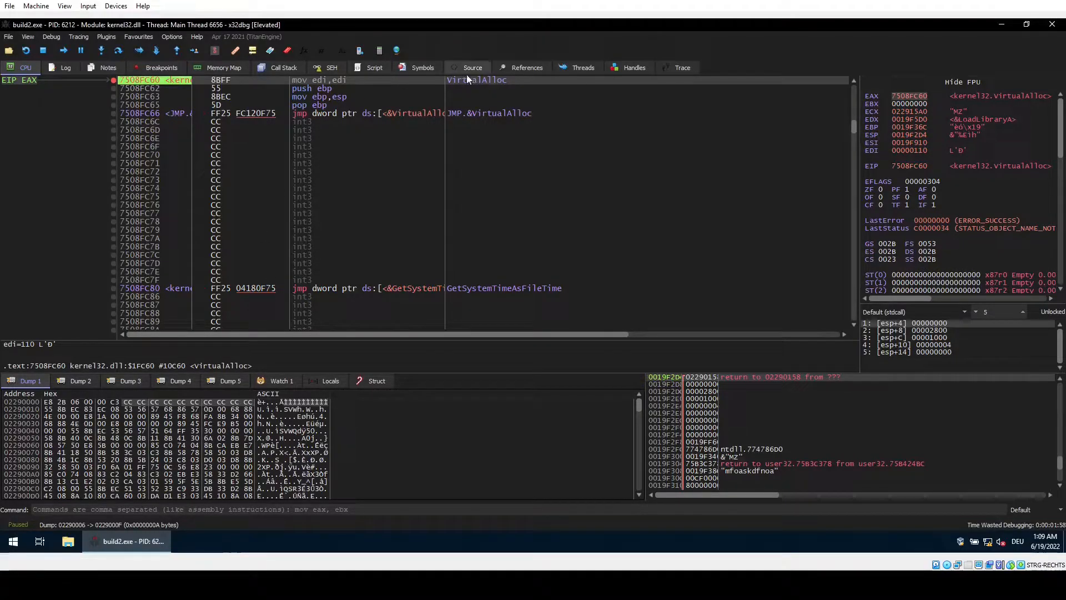
- Execute the current VirtualAlloc call until its return and follow the address in EAX in Dump 2
{"action": "left_click", "coordinate": [177, 50]}
{"action": "left_click", "coordinate": [178, 54]}
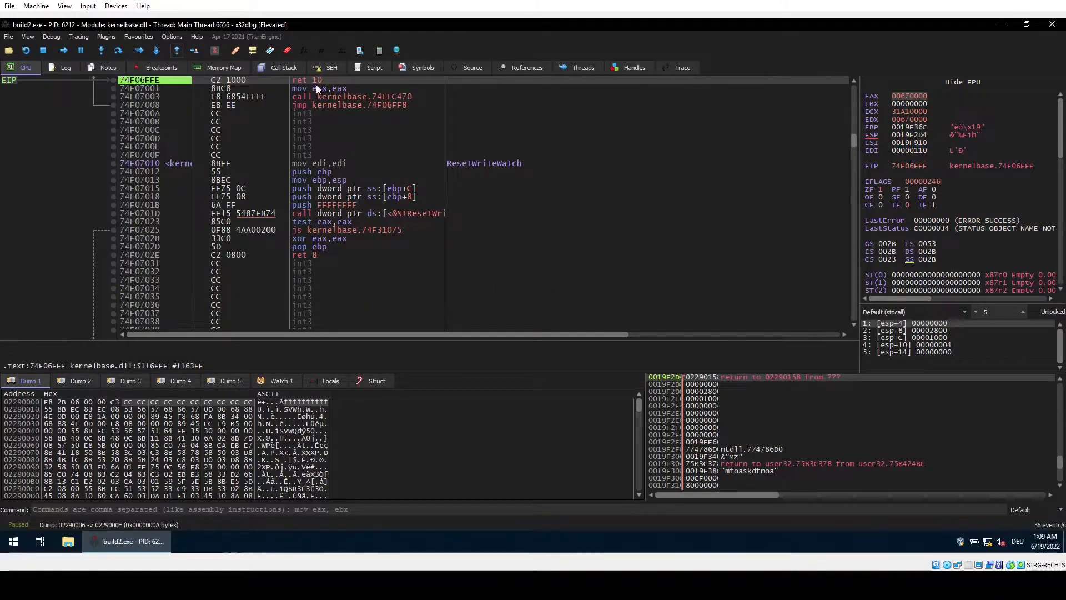
{"action": "right_click", "coordinate": [917, 96]}
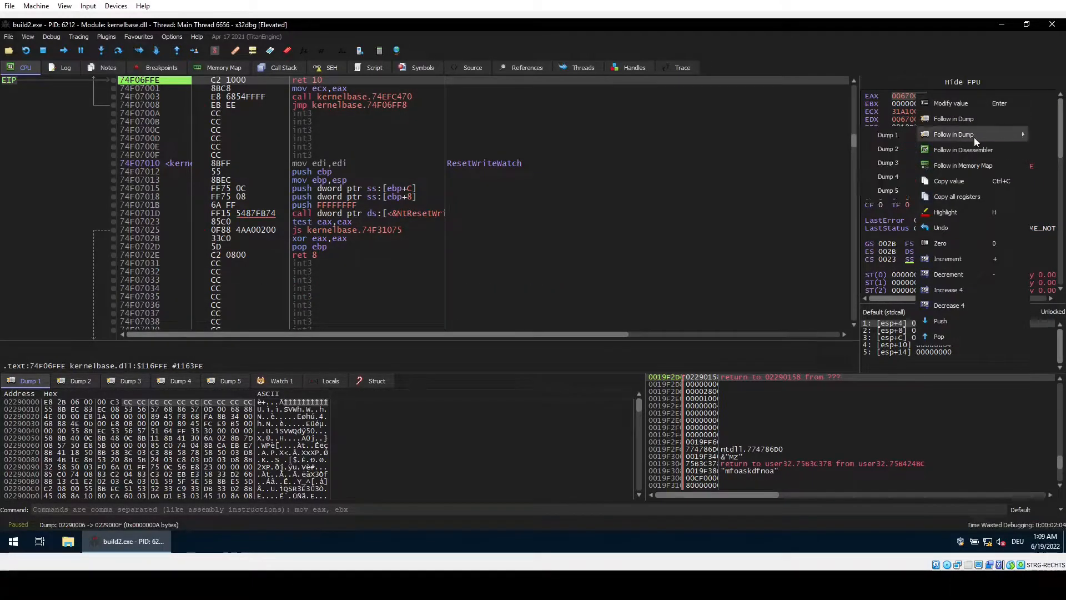
{"action": "mouse_move", "coordinate": [949, 134]}
{"action": "left_click", "coordinate": [901, 145]}
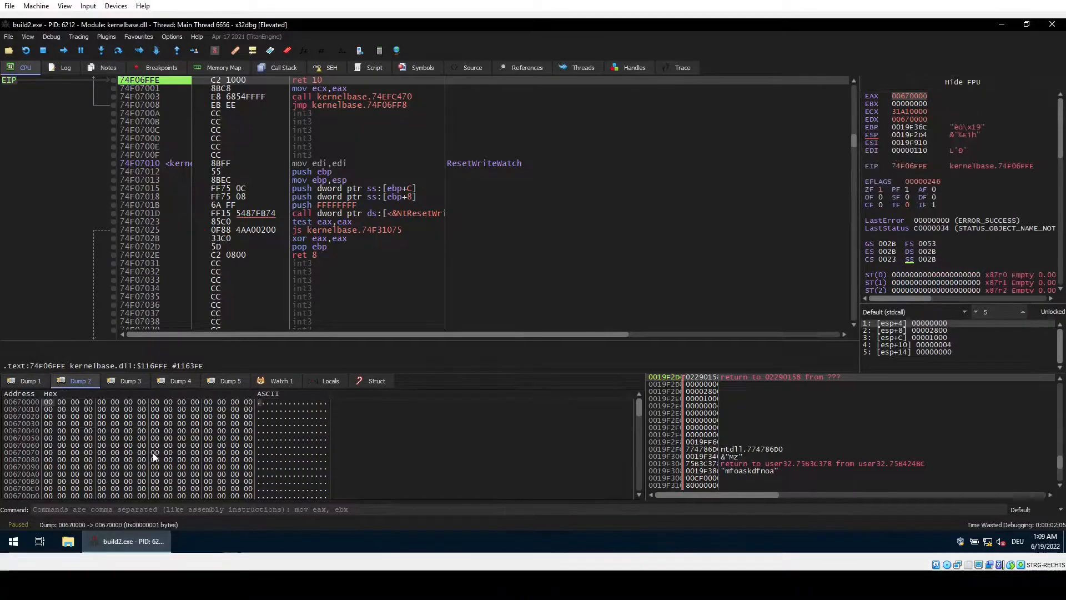
- Set a byte-sized hardware access breakpoint on the first byte at 00670000 in Dump 2 and check that it is set
{"action": "right_click", "coordinate": [53, 401]}
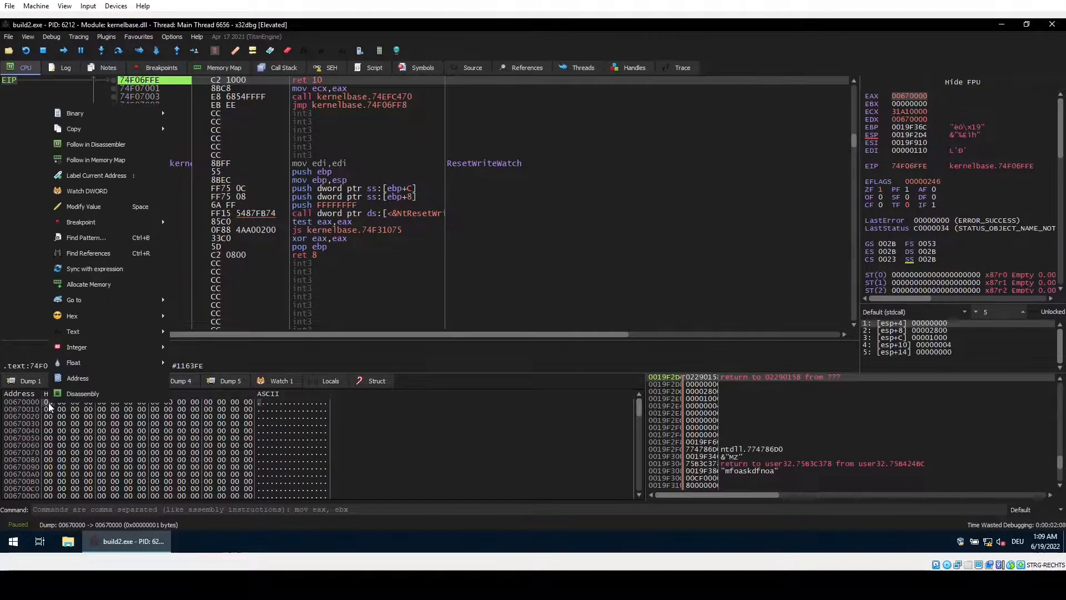
{"action": "mouse_move", "coordinate": [135, 222]}
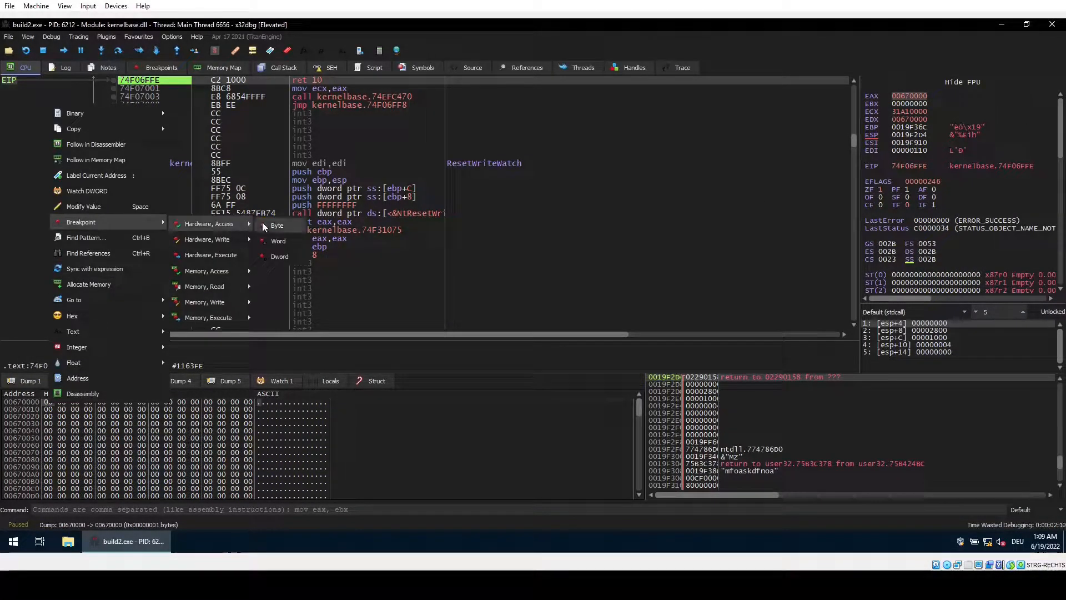
{"action": "left_click", "coordinate": [262, 223]}
{"action": "right_click", "coordinate": [49, 401]}
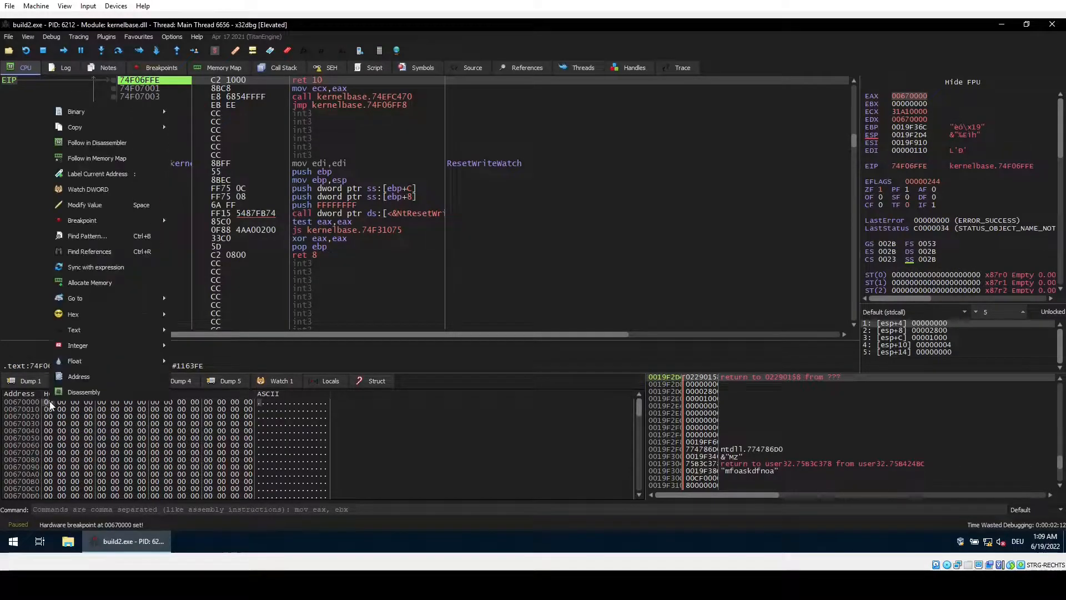
{"action": "mouse_move", "coordinate": [123, 221]}
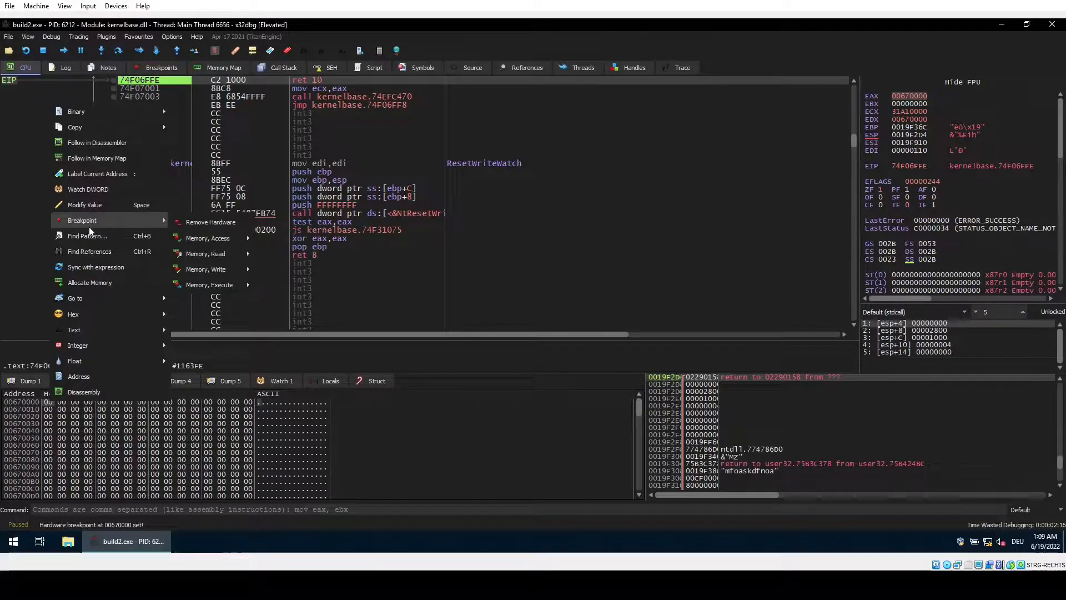
{"action": "left_click", "coordinate": [47, 405]}
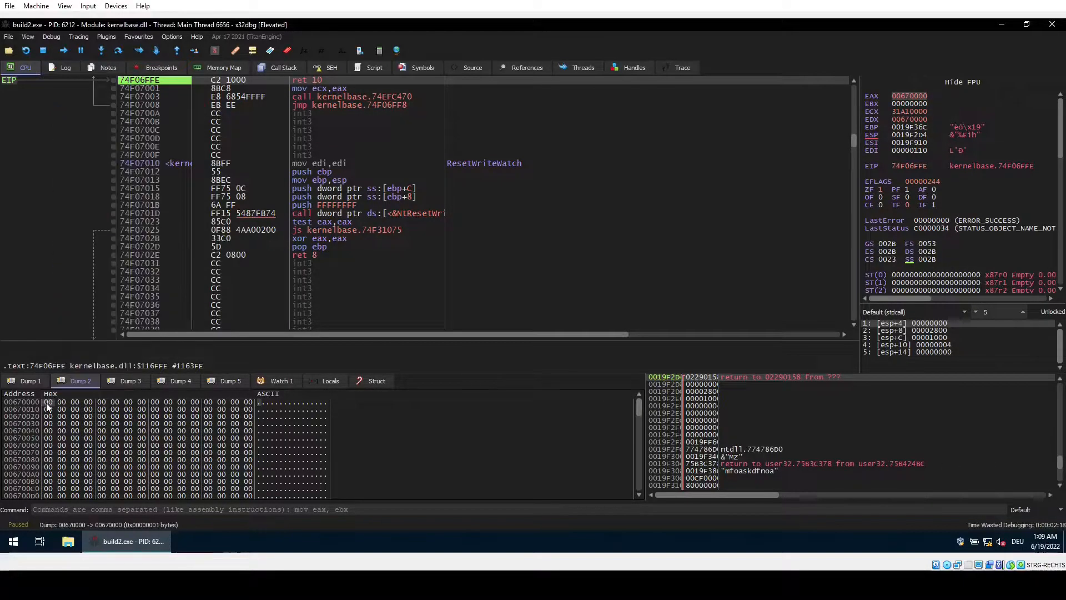
- Resume execution through the hardware breakpoint hits at 00670000 until the next VirtualAlloc call, watching the data written in Dump 2
{"action": "left_click", "coordinate": [64, 50]}
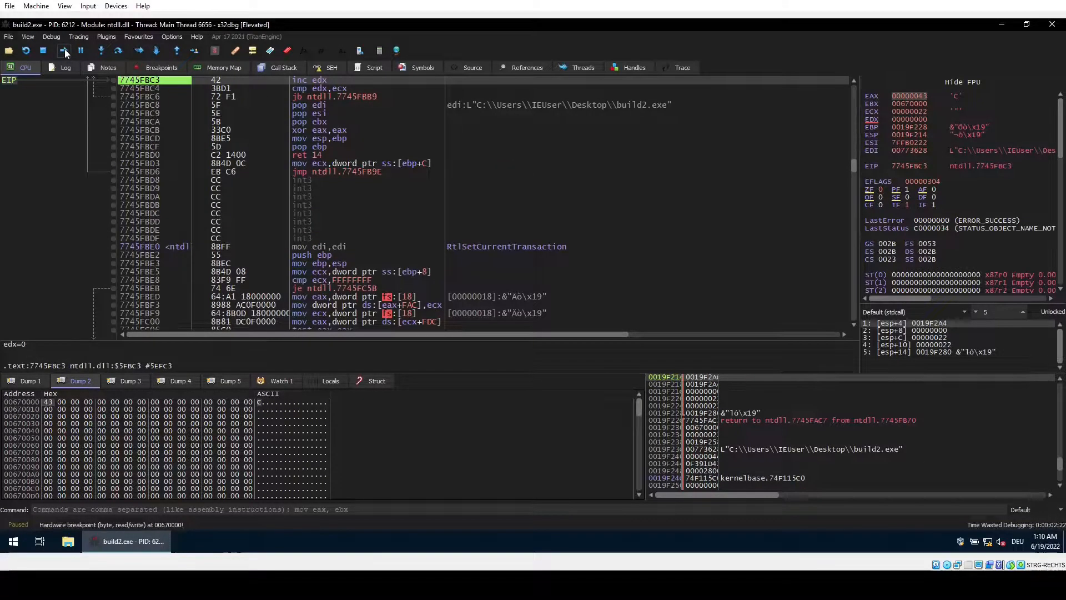
{"action": "left_click", "coordinate": [65, 50]}
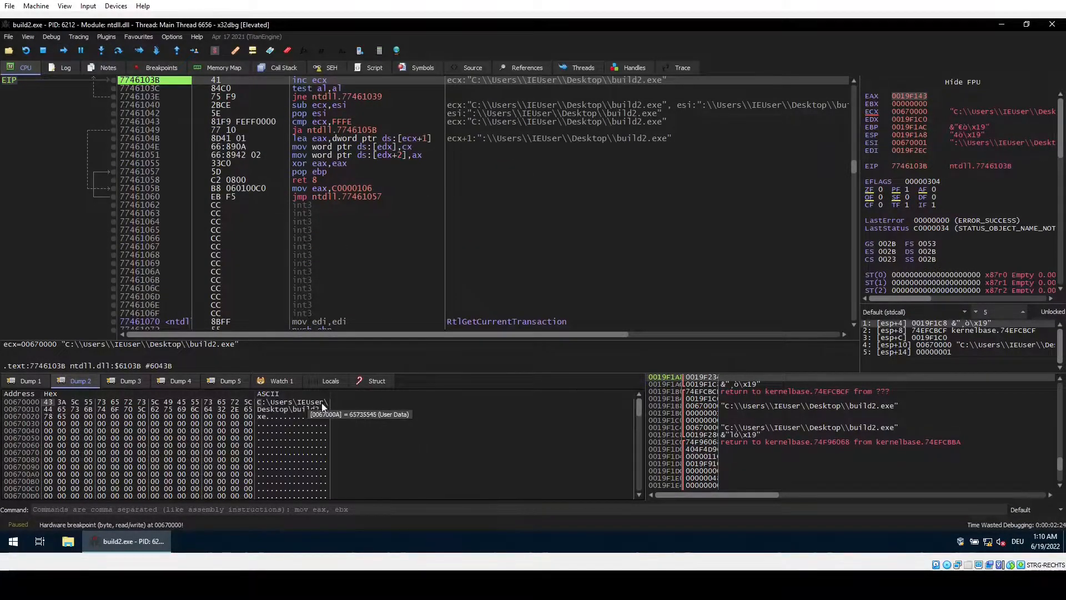
{"action": "left_click", "coordinate": [67, 49]}
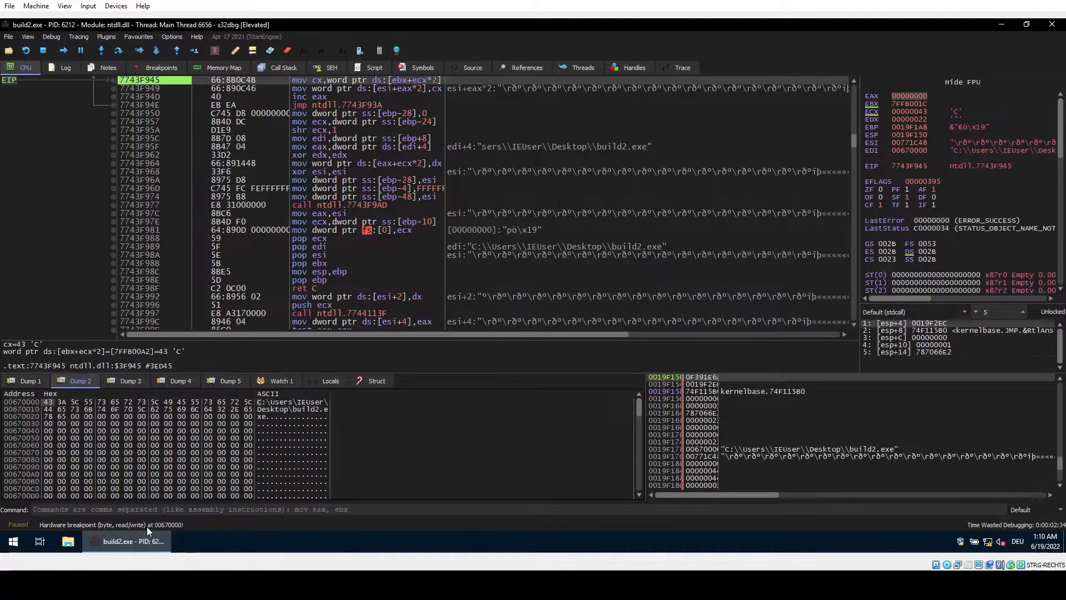
{"action": "left_click", "coordinate": [64, 50]}
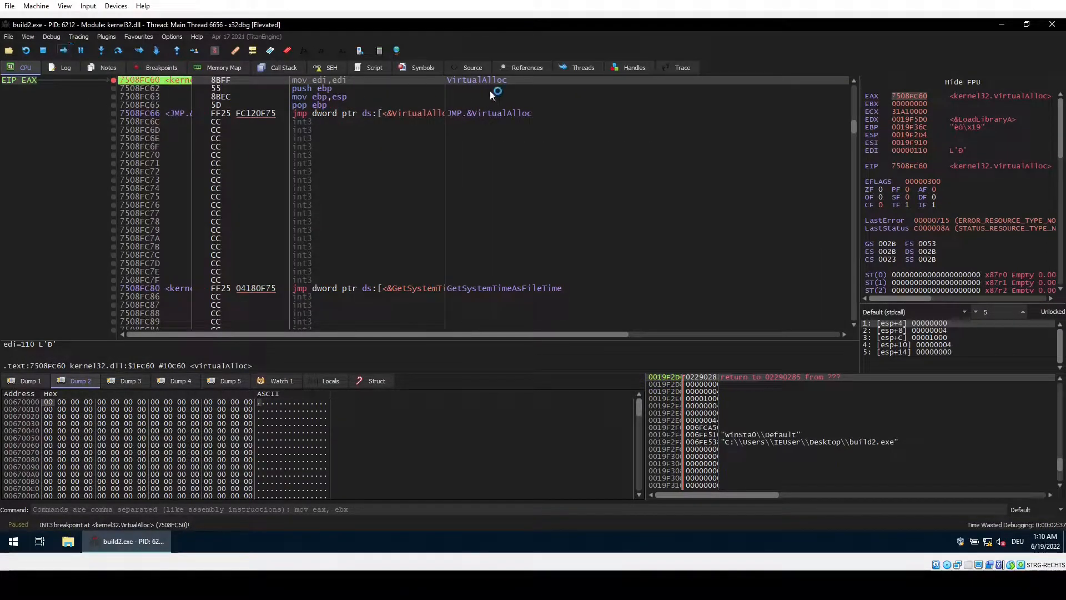
- Run VirtualAlloc to its return, resume past the hardware breakpoint to VirtualAllocEx, and inspect the data written in Dump 2
{"action": "left_click", "coordinate": [176, 51]}
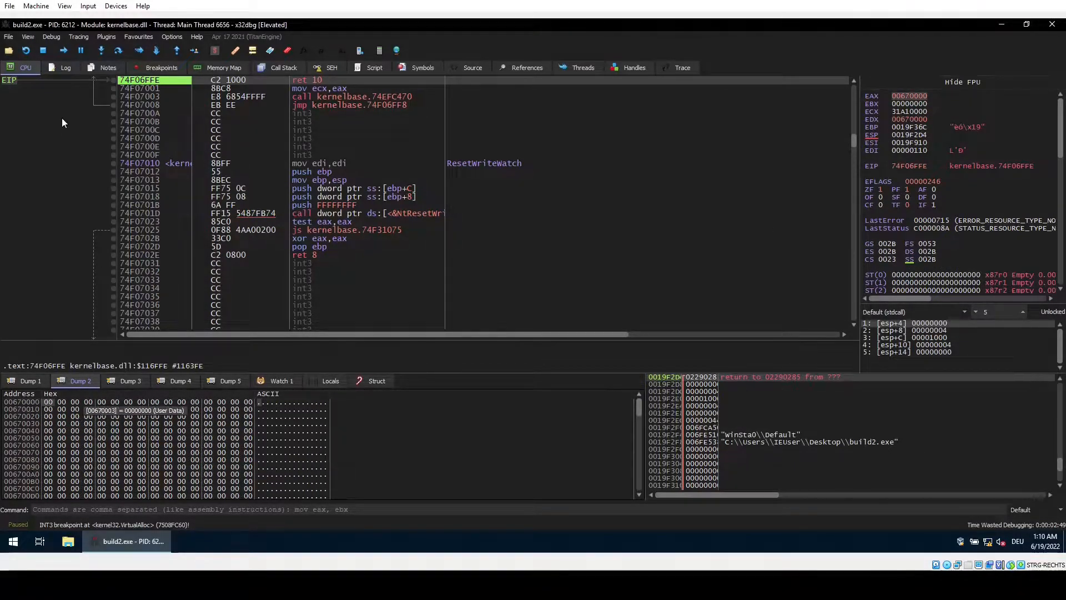
{"action": "left_click", "coordinate": [65, 50]}
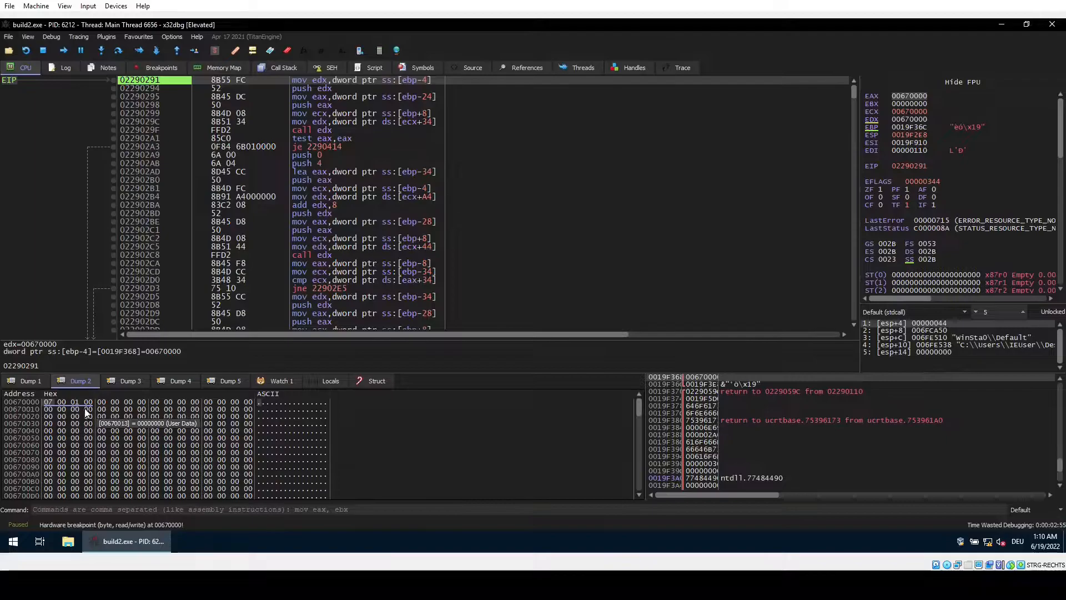
{"action": "left_click", "coordinate": [65, 50]}
{"action": "scroll", "coordinate": [353, 438], "scroll_direction": "down", "scroll_amount": 7}
{"action": "mouse_move", "coordinate": [638, 409]}
{"action": "left_mouse_down"}
{"action": "mouse_move", "coordinate": [642, 517]}
{"action": "mouse_move", "coordinate": [625, 405]}
{"action": "left_mouse_up"}
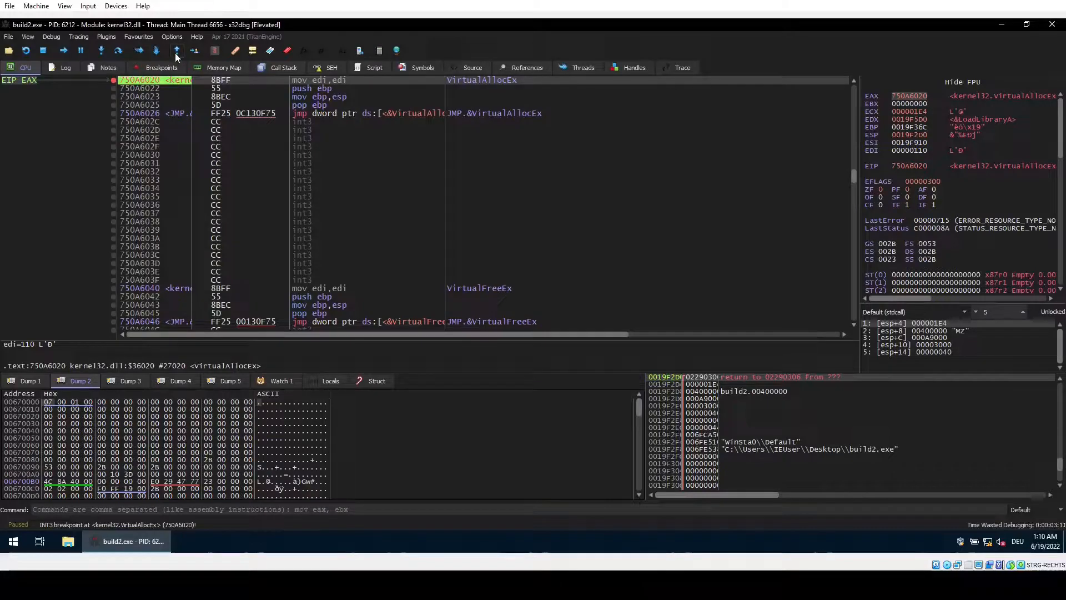
- Resume execution to the WriteProcessMemory breakpoint, widen the registers and arguments view, and follow the third argument's [esp+C] address in the dump
{"action": "left_click", "coordinate": [65, 52]}
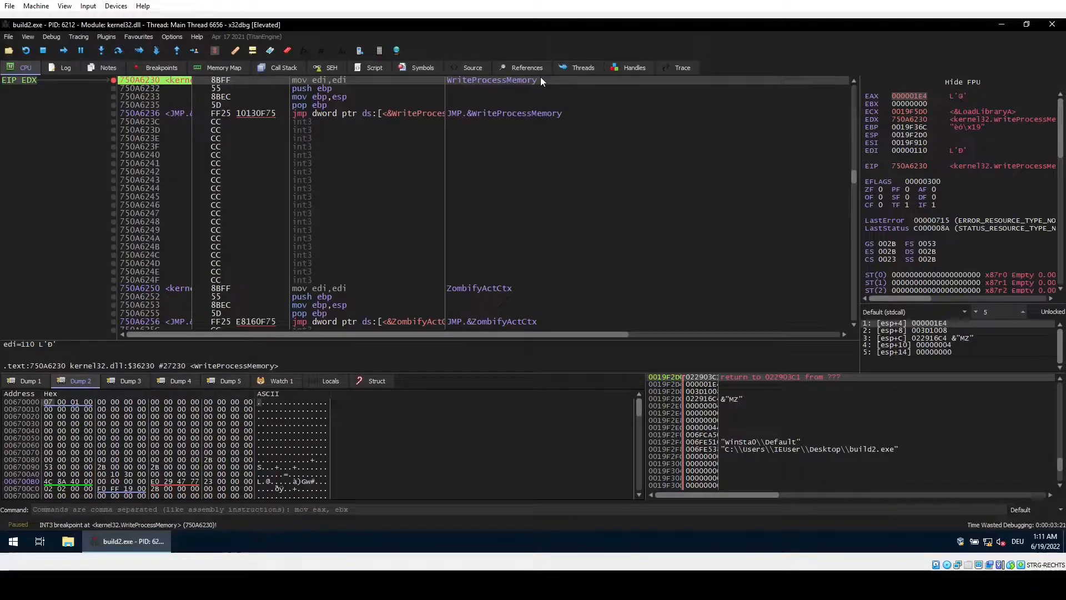
{"action": "left_click_drag", "start_coordinate": [862, 102], "coordinate": [521, 101]}
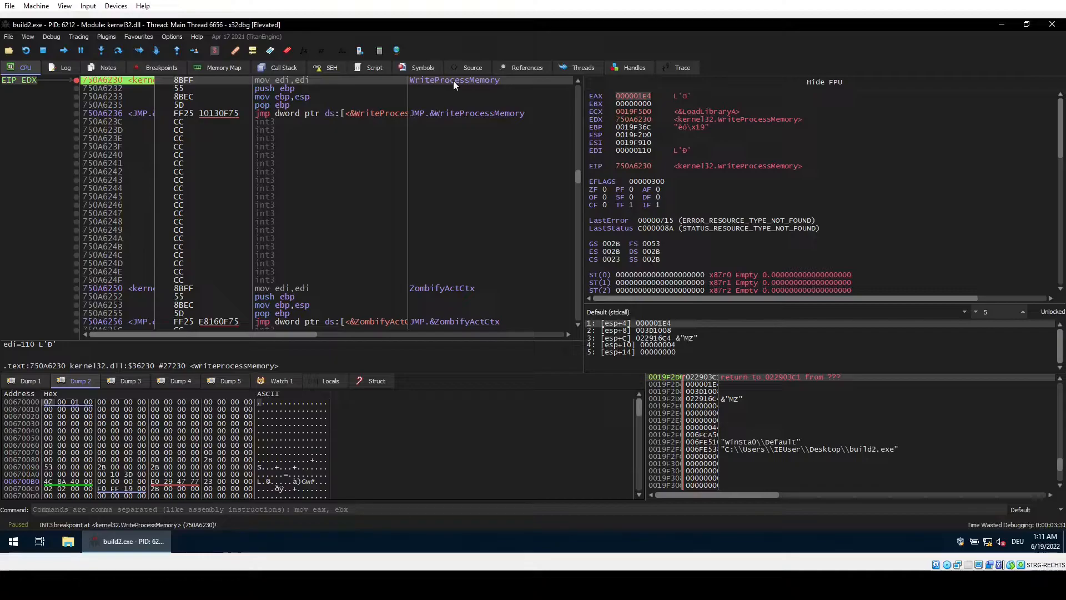
{"action": "left_click", "coordinate": [658, 338]}
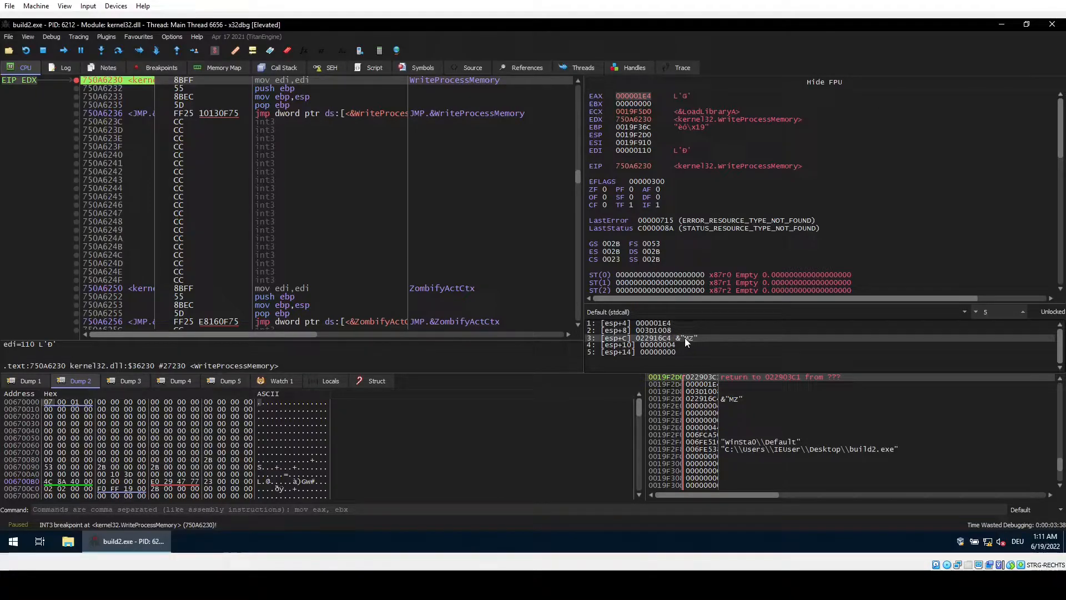
{"action": "right_click", "coordinate": [650, 340]}
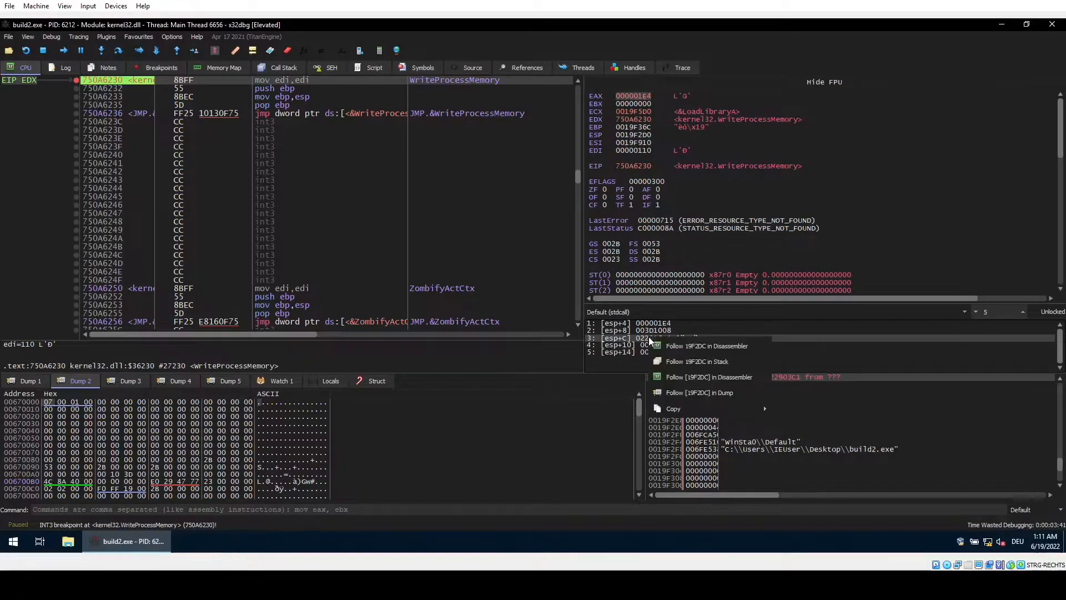
{"action": "left_click", "coordinate": [703, 391]}
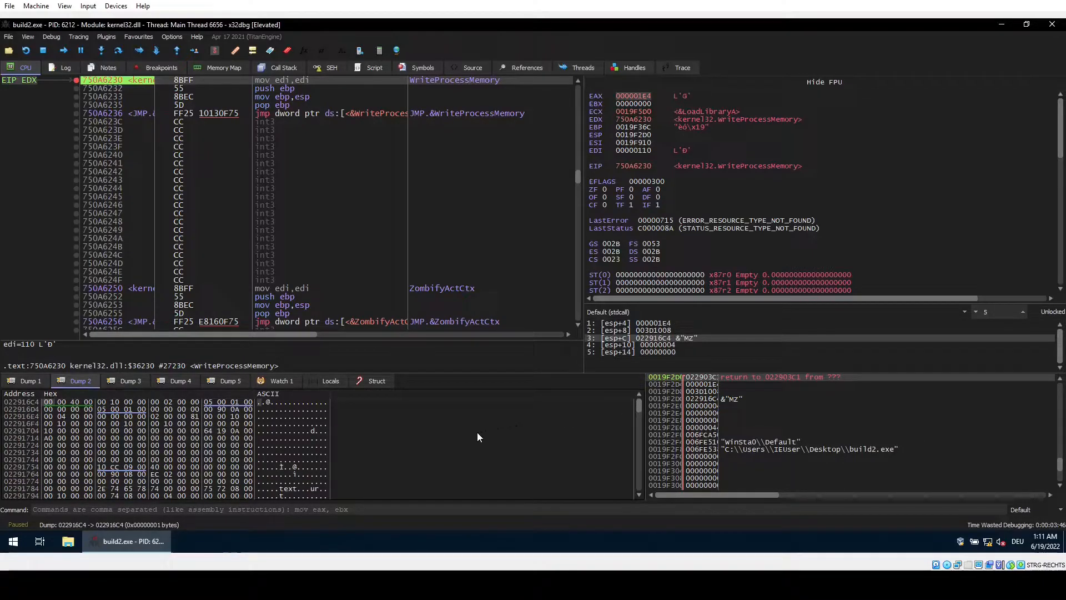
- Look above the followed address in Dump 2 for the MZ header and highlight it through the DOS stub text
{"action": "scroll", "coordinate": [394, 439], "scroll_direction": "up", "scroll_amount": 1}
{"action": "scroll", "coordinate": [394, 435], "scroll_direction": "up", "scroll_amount": 1}
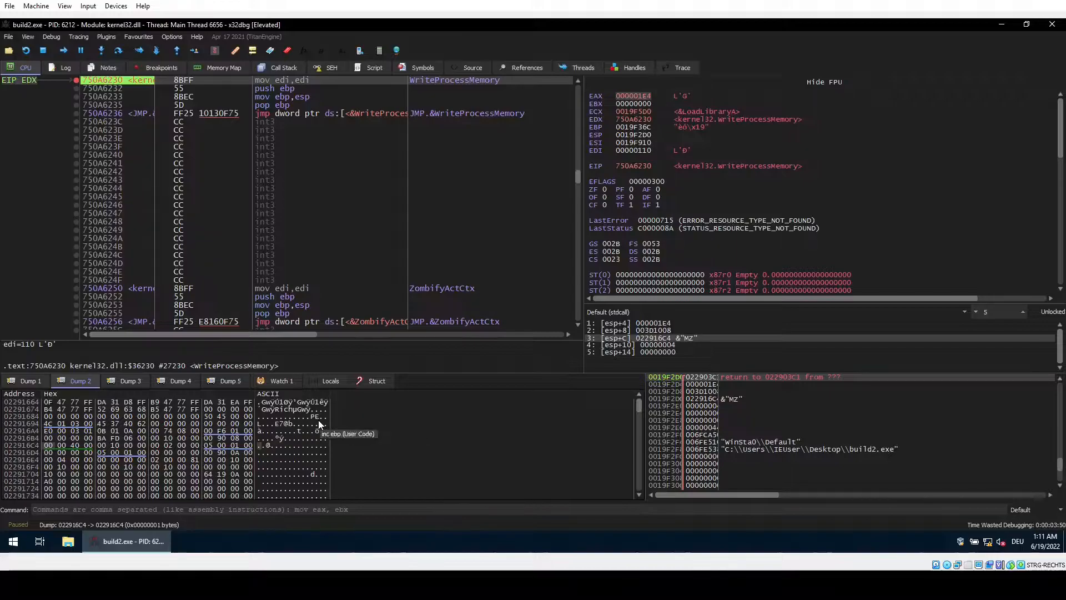
{"action": "scroll", "coordinate": [341, 415], "scroll_direction": "up", "scroll_amount": 4}
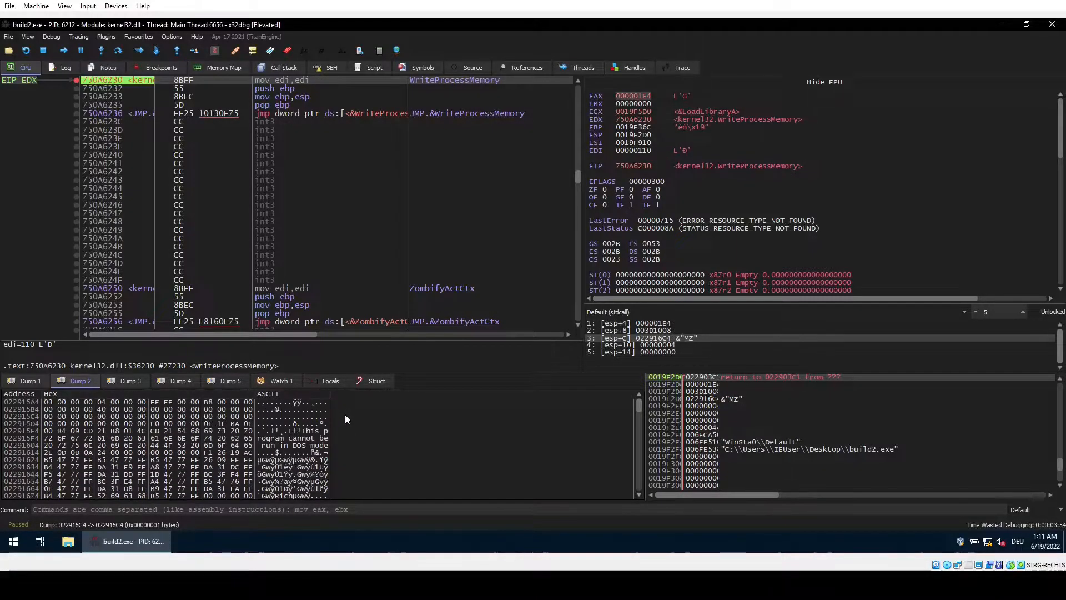
{"action": "scroll", "coordinate": [344, 414], "scroll_direction": "up", "scroll_amount": 1}
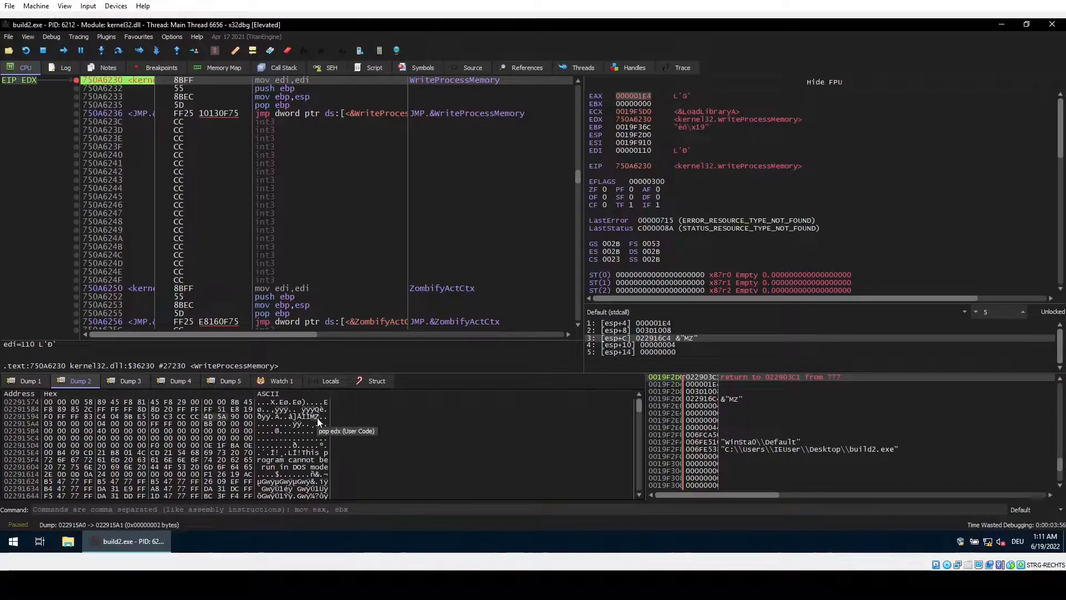
{"action": "left_click_drag", "start_coordinate": [312, 417], "coordinate": [327, 459]}
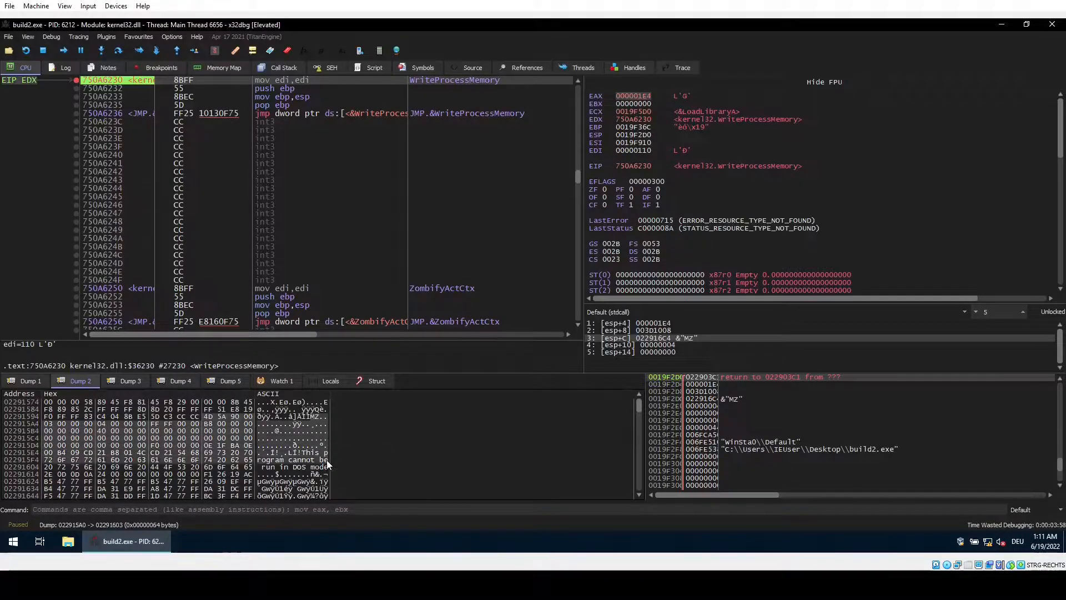
- Follow the bytes just after the MZ signature in the memory map and widen the Address and Size columns
{"action": "left_click", "coordinate": [74, 425]}
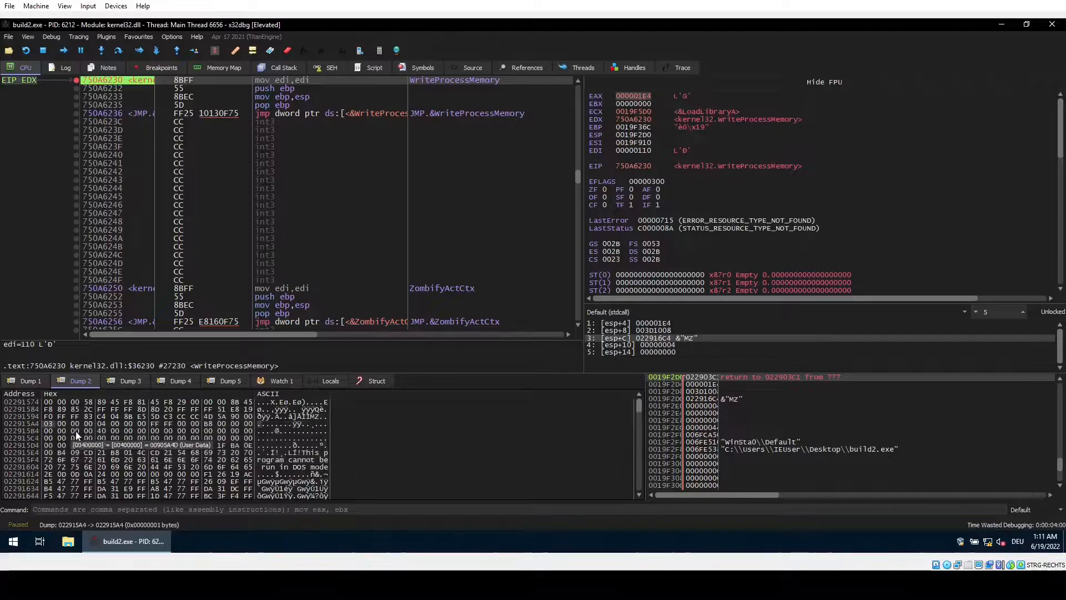
{"action": "right_click", "coordinate": [74, 425]}
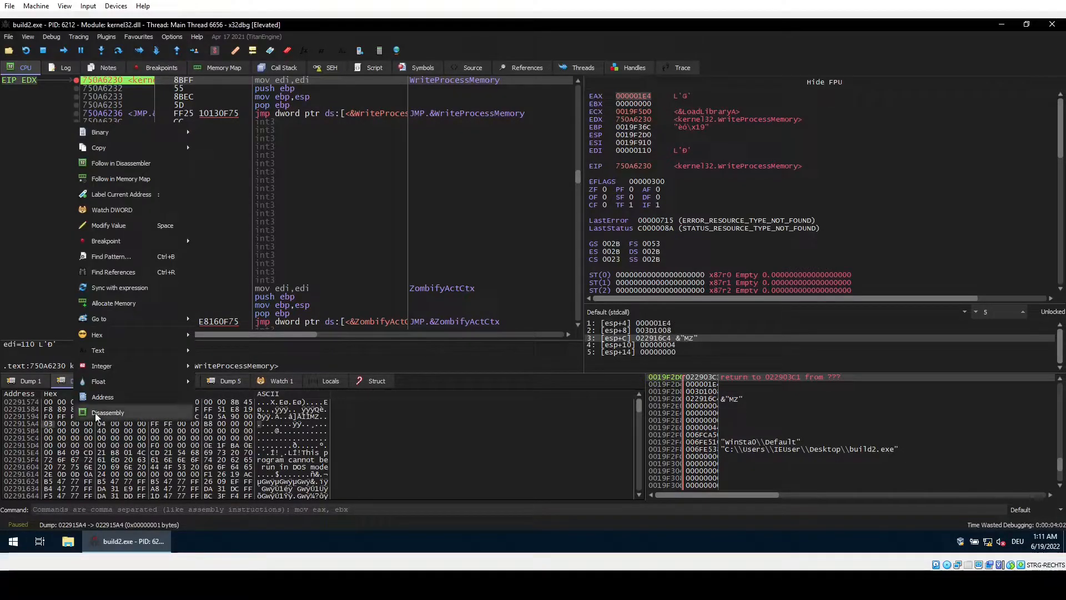
{"action": "left_click", "coordinate": [138, 178]}
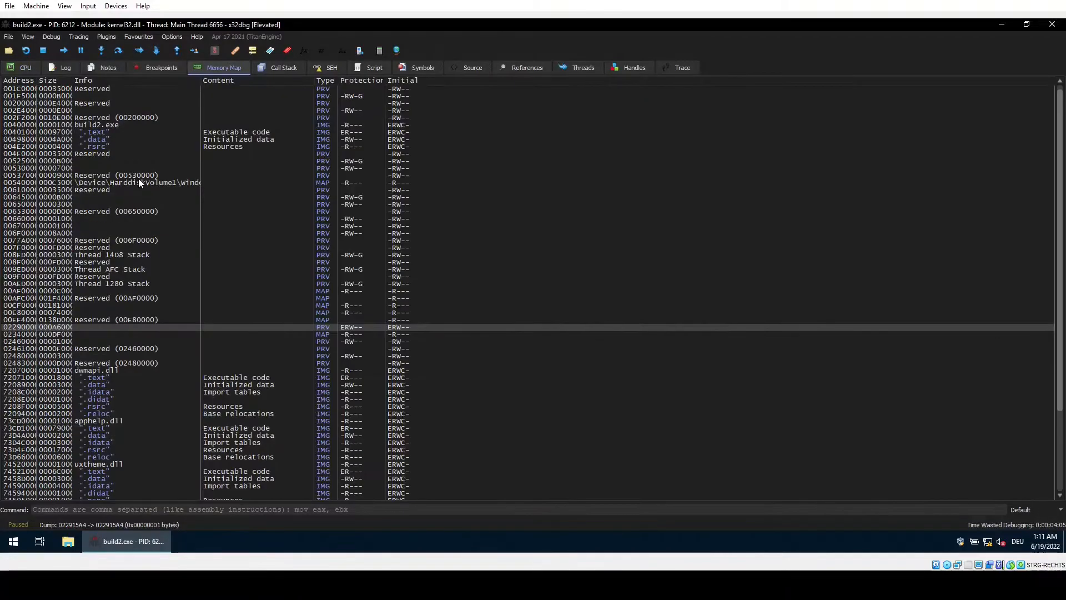
{"action": "left_click_drag", "start_coordinate": [37, 324], "coordinate": [168, 310]}
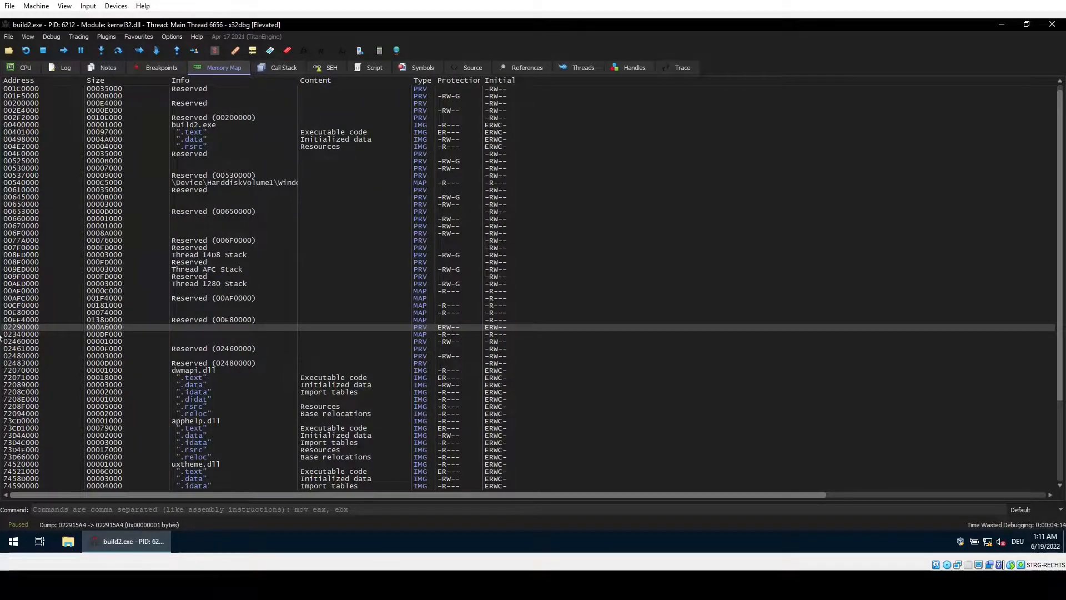
- Dump the memory region at 02290000 to the Desktop as build2_02290000.bin
{"action": "right_click", "coordinate": [27, 327]}
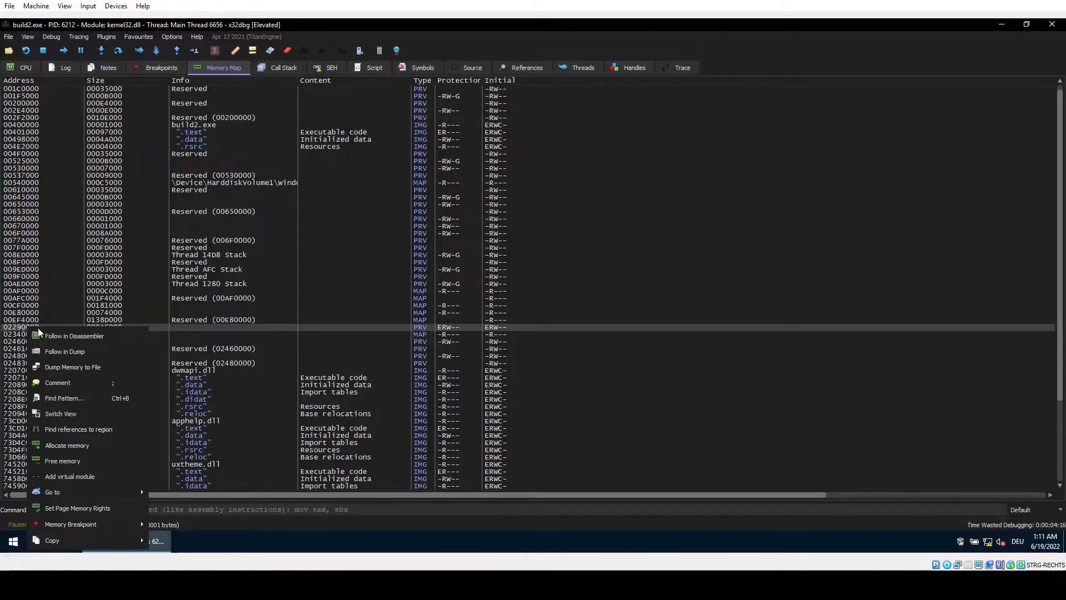
{"action": "left_click", "coordinate": [75, 366]}
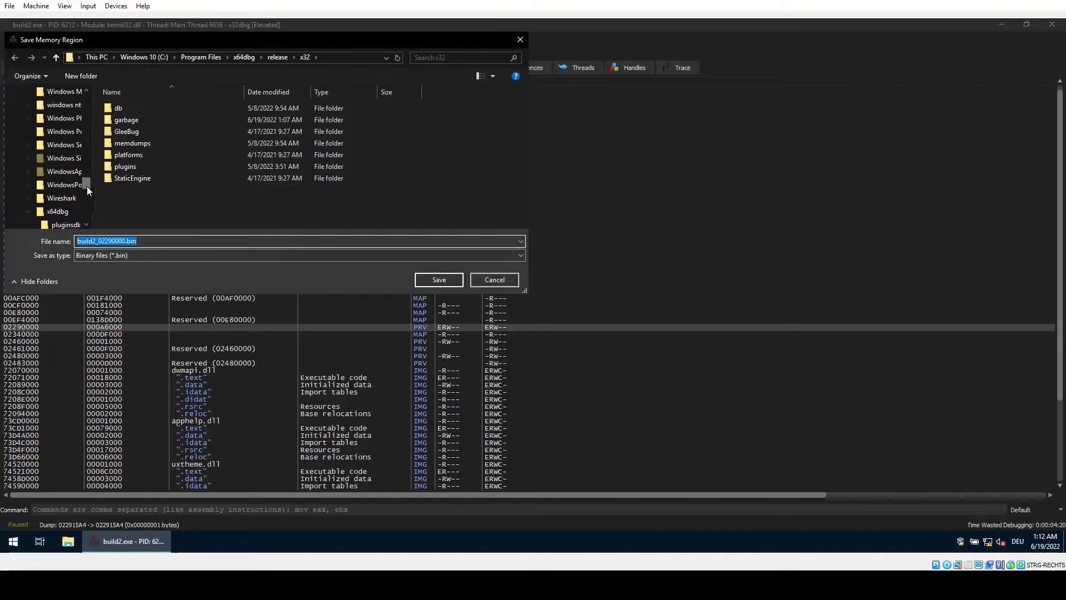
{"action": "left_click_drag", "start_coordinate": [86, 185], "coordinate": [91, 91]}
{"action": "left_click", "coordinate": [38, 96]}
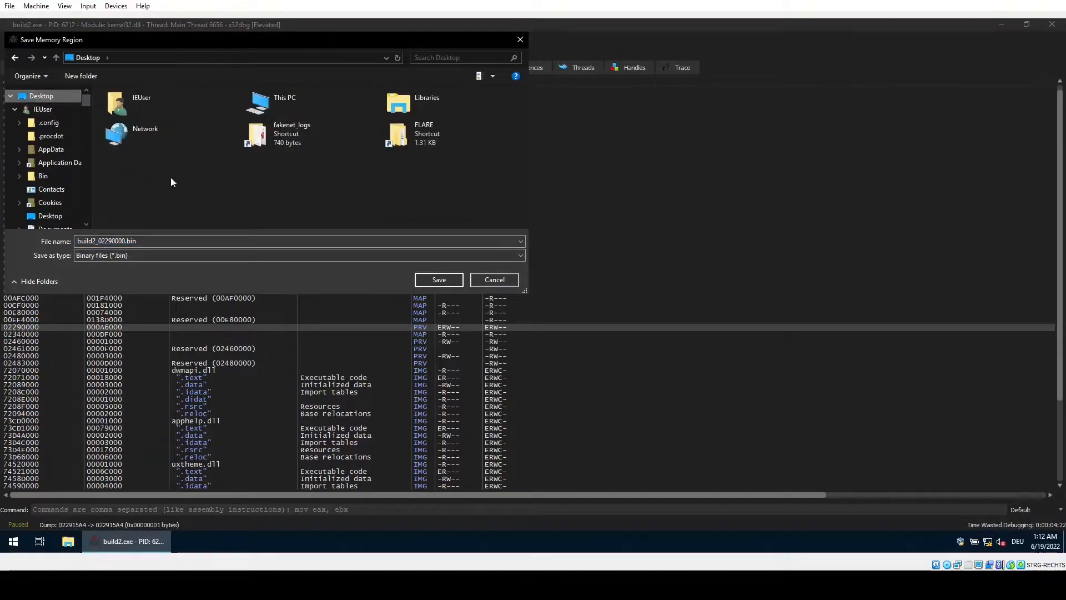
{"action": "left_click", "coordinate": [438, 279]}
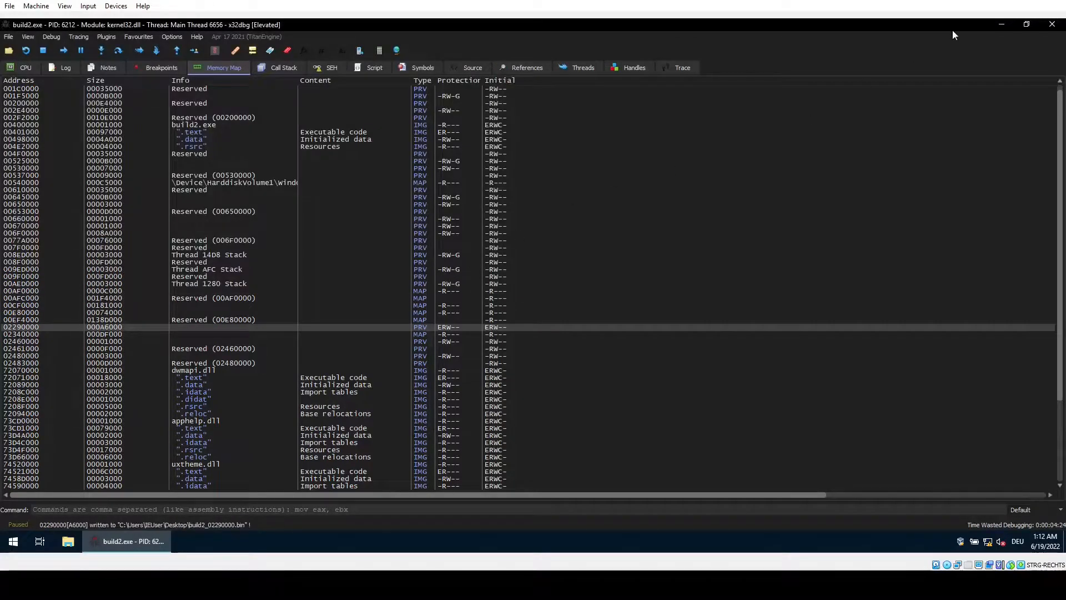
- Place the dumped build2_02290000.bin file below build2.exe on the desktop and launch the HxD hex editor
{"action": "left_click", "coordinate": [1002, 25]}
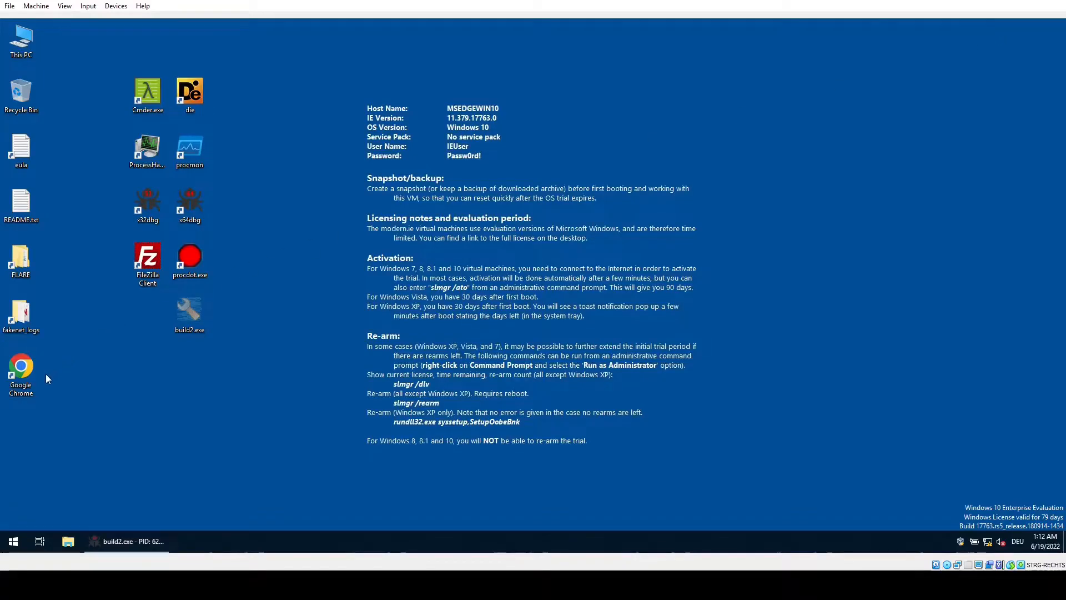
{"action": "left_click_drag", "start_coordinate": [21, 423], "coordinate": [190, 368]}
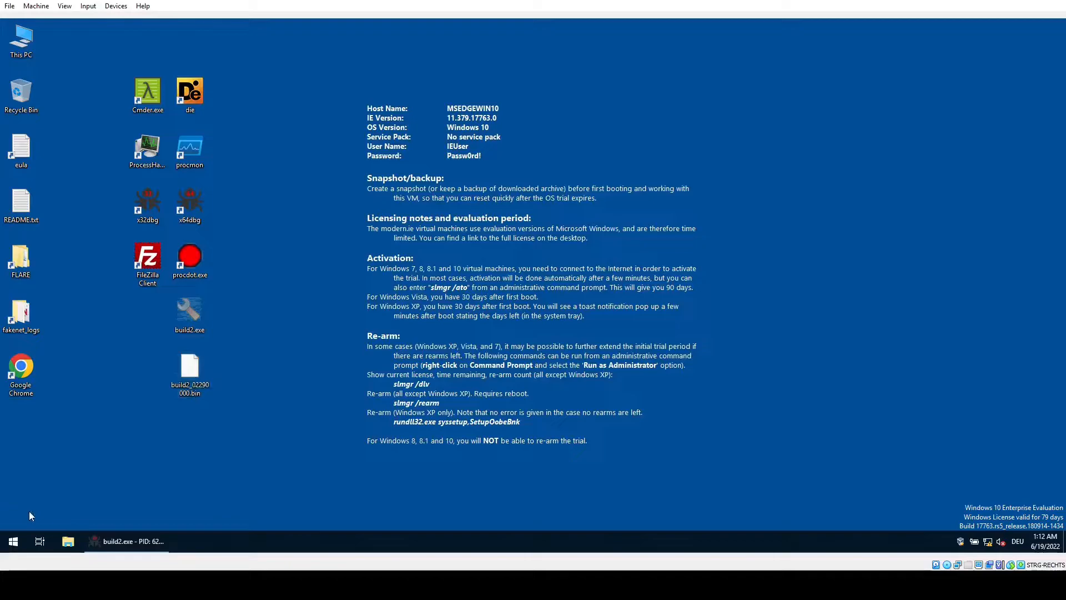
{"action": "left_click", "coordinate": [16, 543]}
{"action": "type", "text": "hxd"}
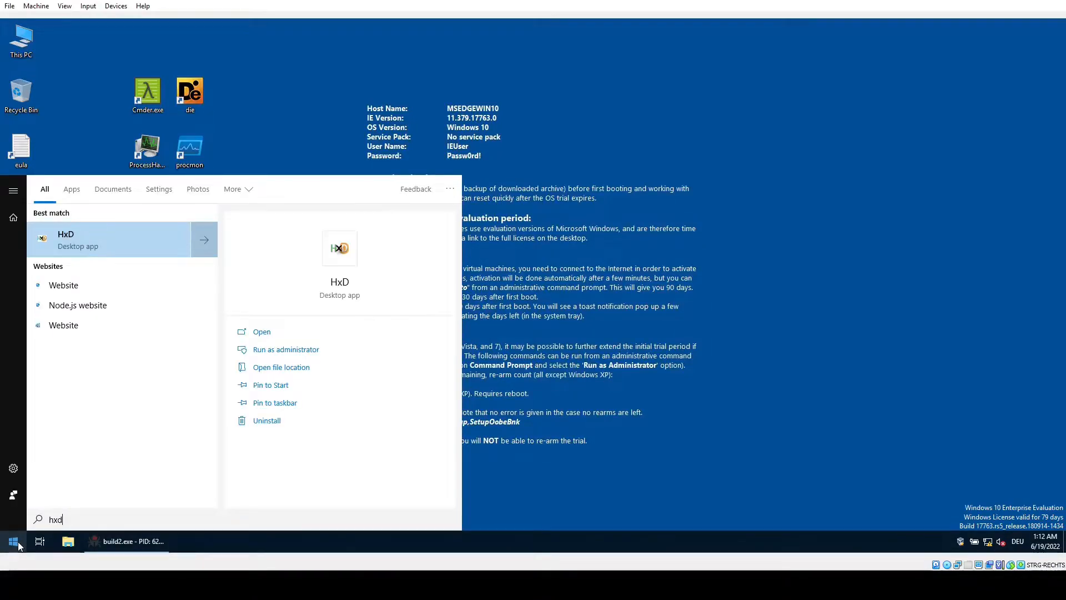
{"action": "key", "text": "Return"}
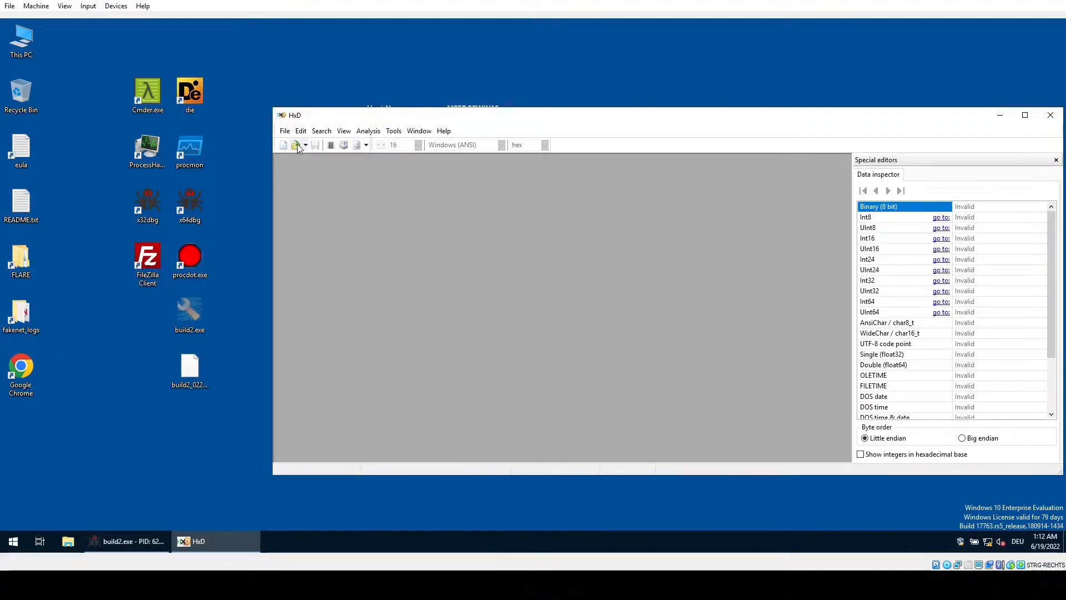
- Open build2_02290000.bin from the Desktop folder in HxD
{"action": "left_click", "coordinate": [296, 144]}
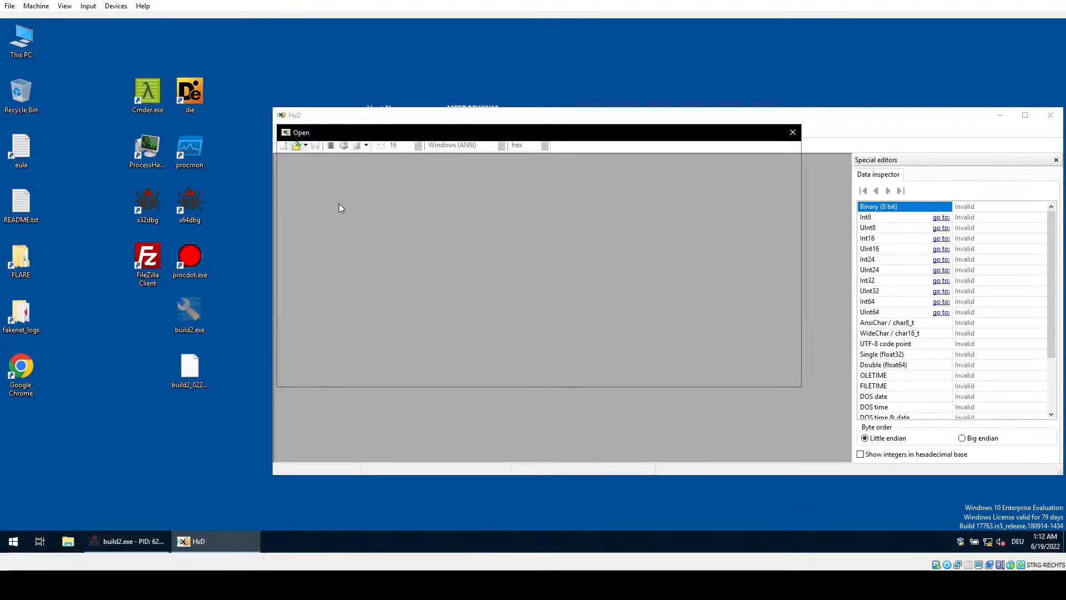
{"action": "left_click_drag", "start_coordinate": [358, 305], "coordinate": [356, 186]}
{"action": "left_click", "coordinate": [333, 189]}
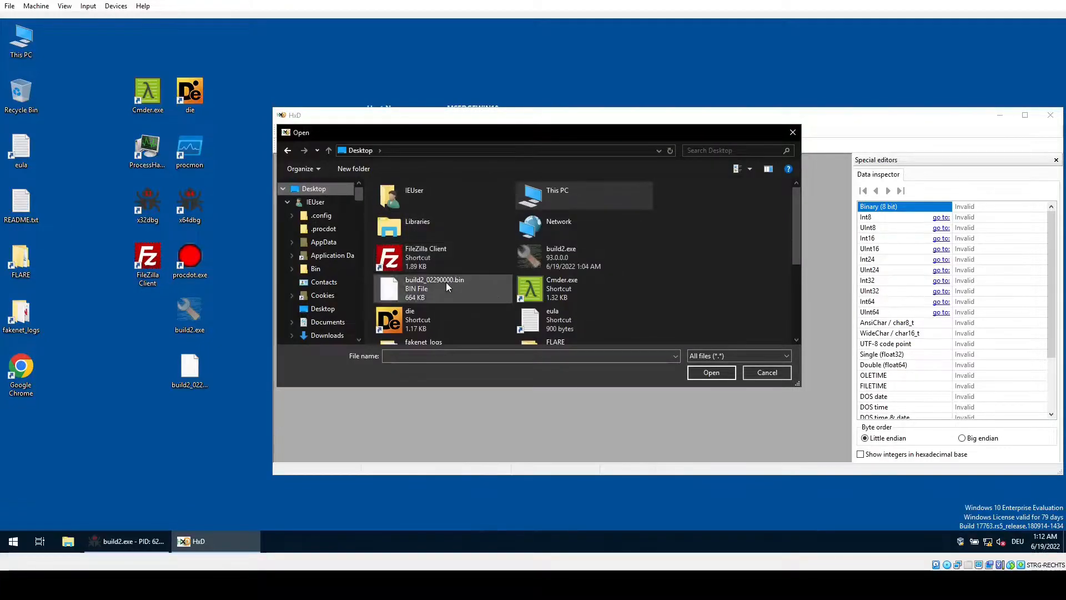
{"action": "double_click", "coordinate": [429, 288]}
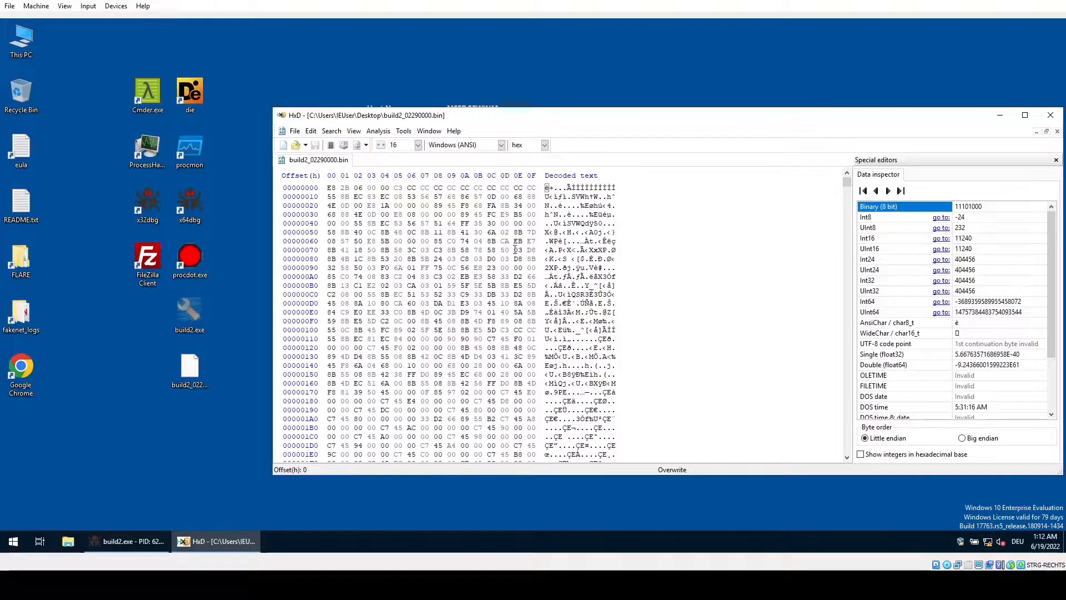
- Search forward through the dump for the text string MZ to locate the embedded executable's header
{"action": "key", "text": "ctrl+f"}
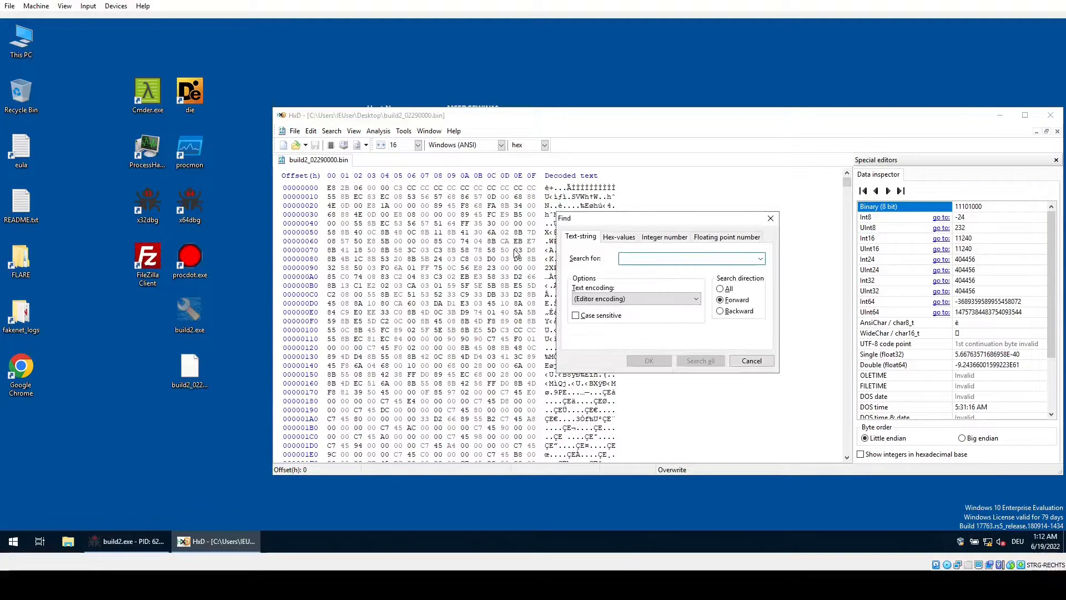
{"action": "type", "text": "MZ"}
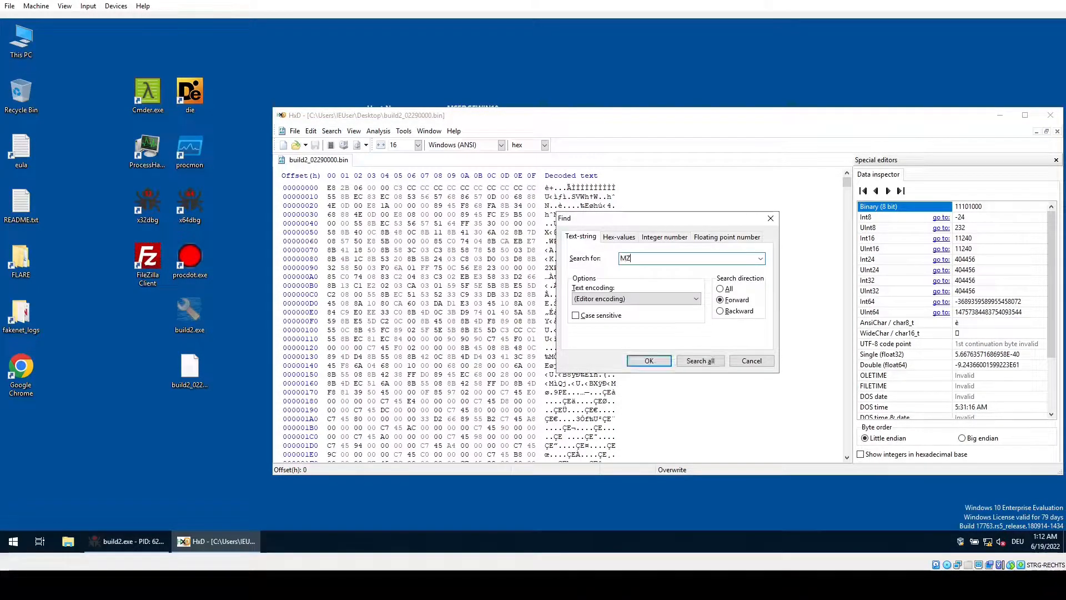
{"action": "key", "text": "Return"}
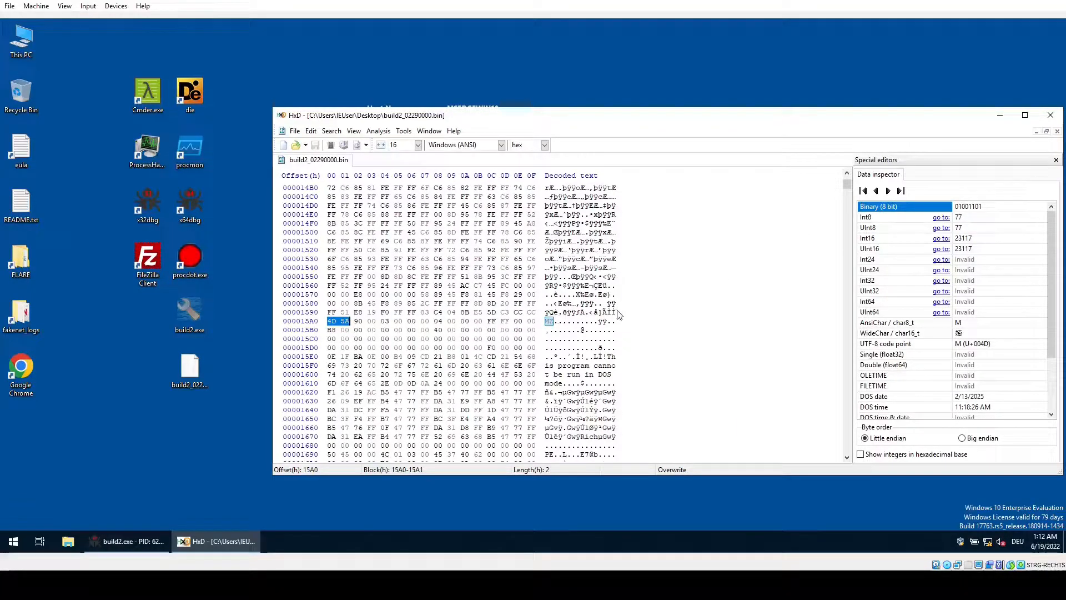
- Delete all bytes before the MZ header, block 0-159F, from build2_02290000.bin and save the file
{"action": "left_click_drag", "start_coordinate": [615, 312], "coordinate": [373, 107]}
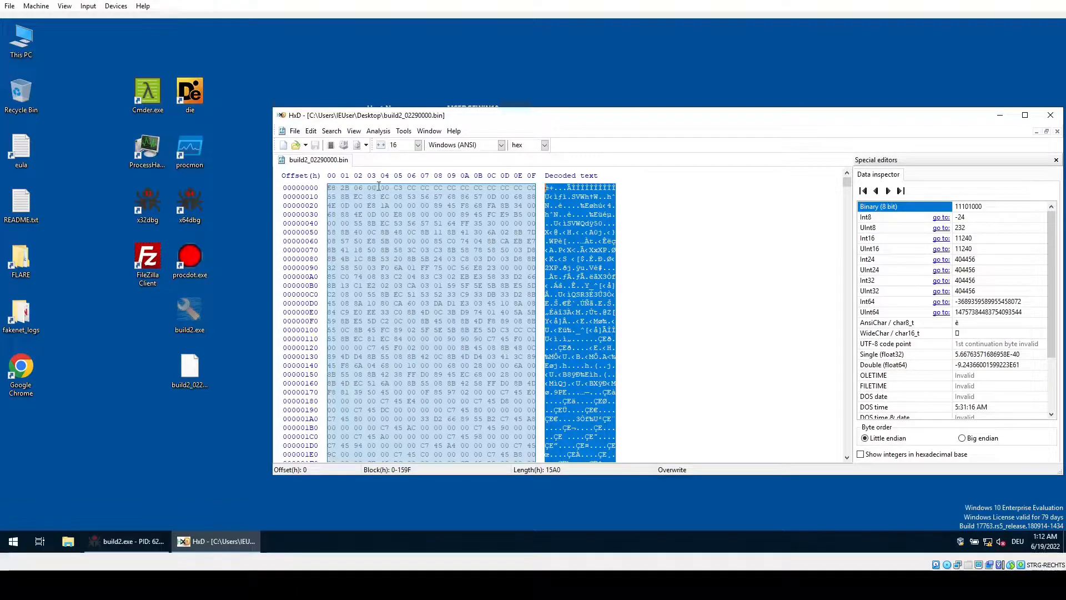
{"action": "key", "text": "Delete"}
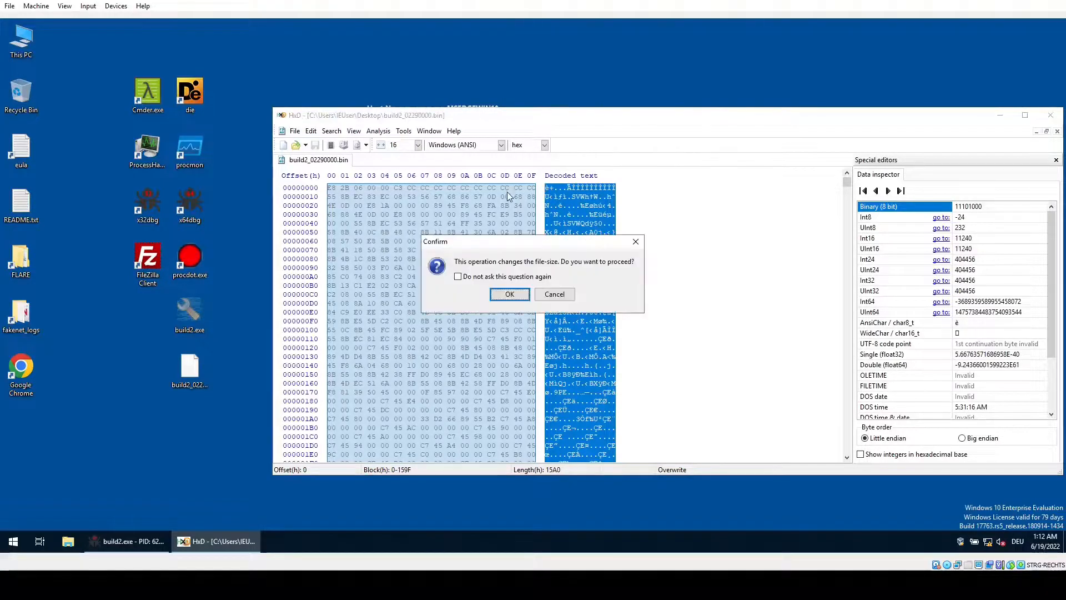
{"action": "left_click", "coordinate": [509, 293]}
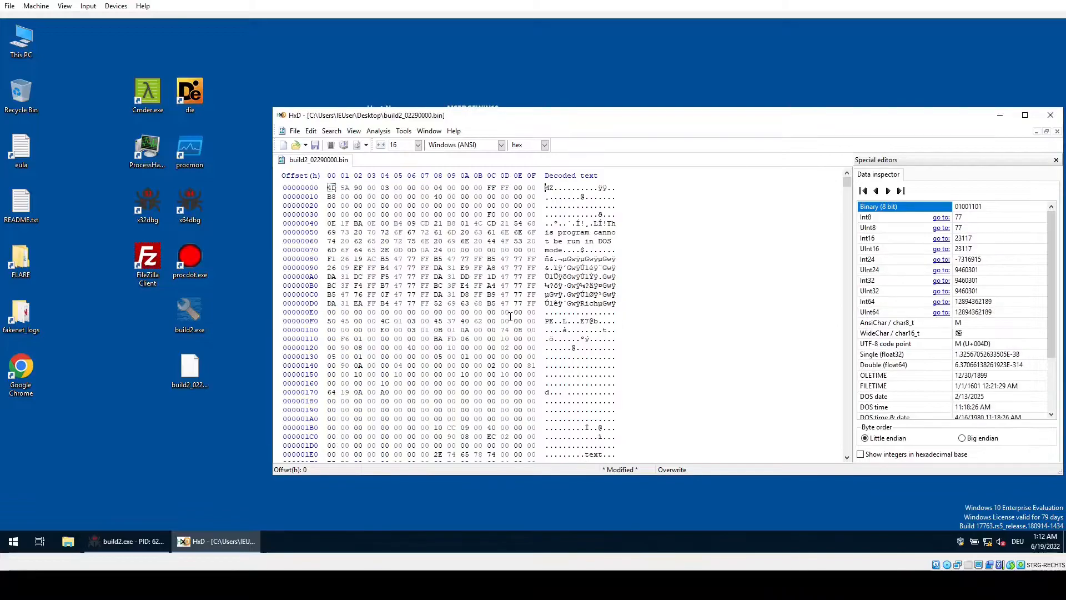
{"action": "key", "text": "ctrl+s"}
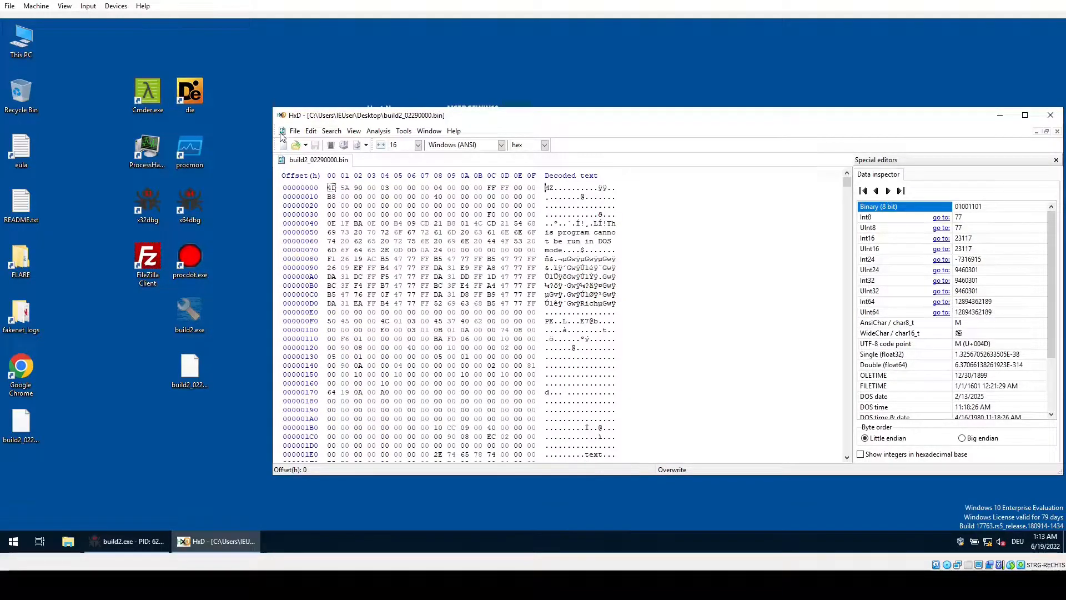
- Move the build2_02290000.bin.bak backup beneath the dumped file on the desktop and close the hex editor
{"action": "left_click", "coordinate": [23, 430]}
{"action": "left_click_drag", "start_coordinate": [23, 431], "coordinate": [216, 454]}
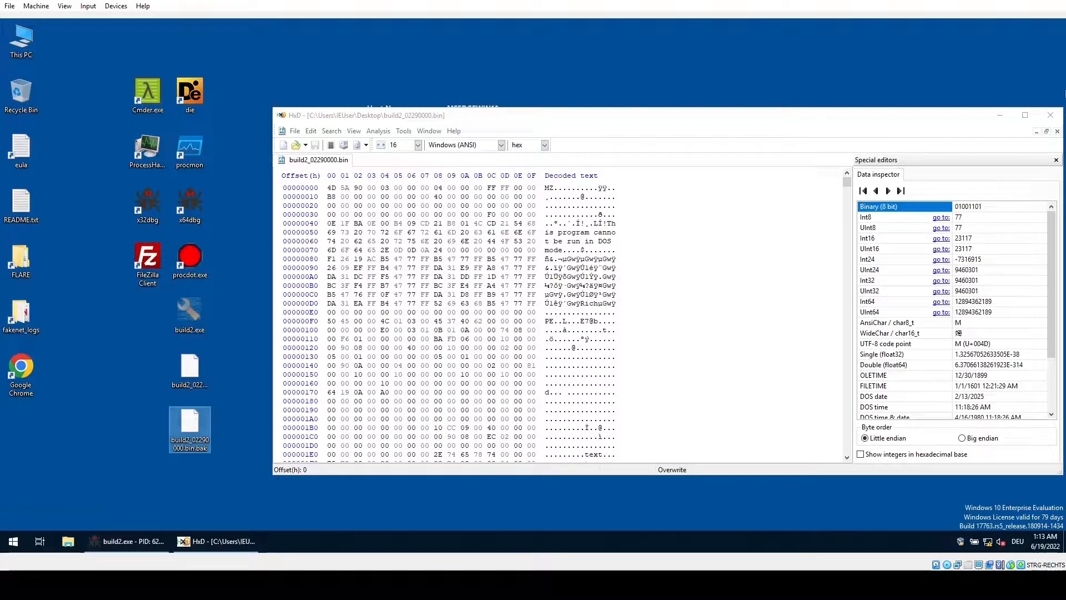
{"action": "left_click", "coordinate": [1051, 115]}
- Move build2_02290000.bin to a free area of the desktop and rename it build2_unpacked.bin
{"action": "left_click", "coordinate": [189, 370]}
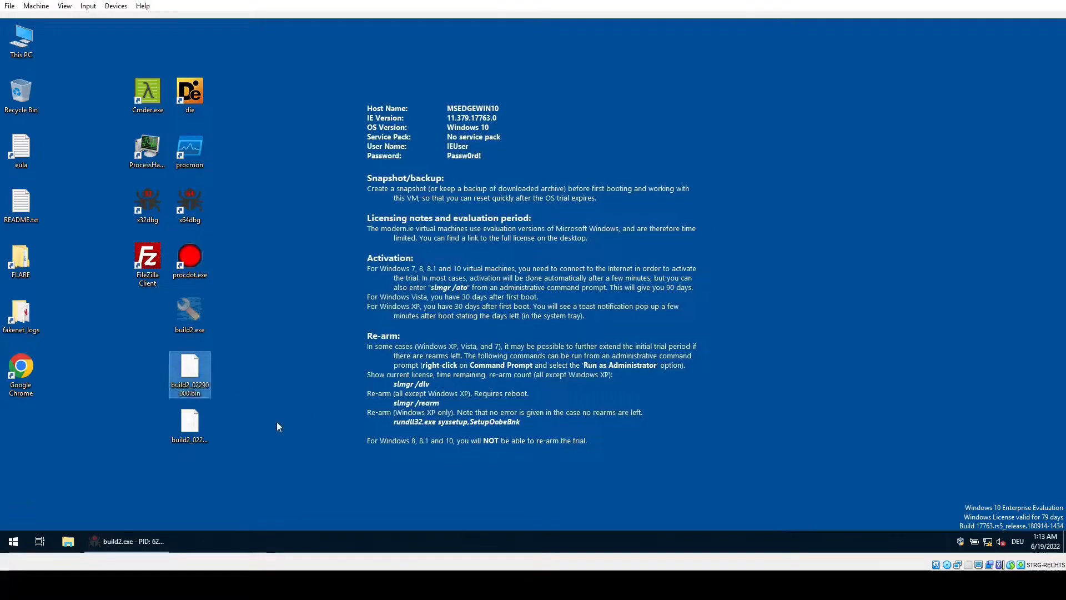
{"action": "left_click_drag", "start_coordinate": [206, 383], "coordinate": [292, 328]}
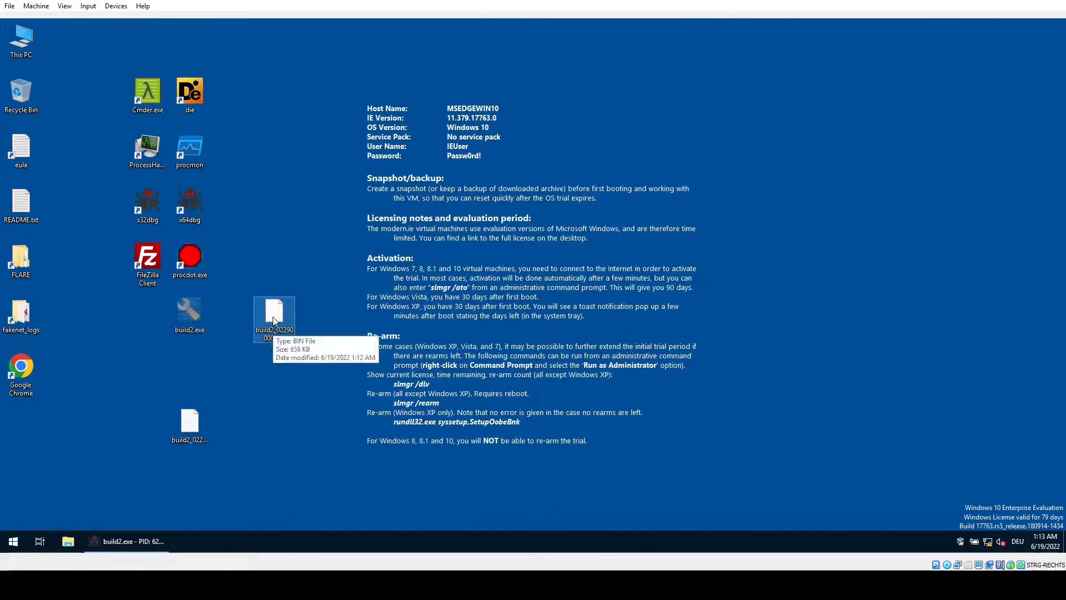
{"action": "right_click", "coordinate": [273, 317]}
{"action": "left_click", "coordinate": [303, 290]}
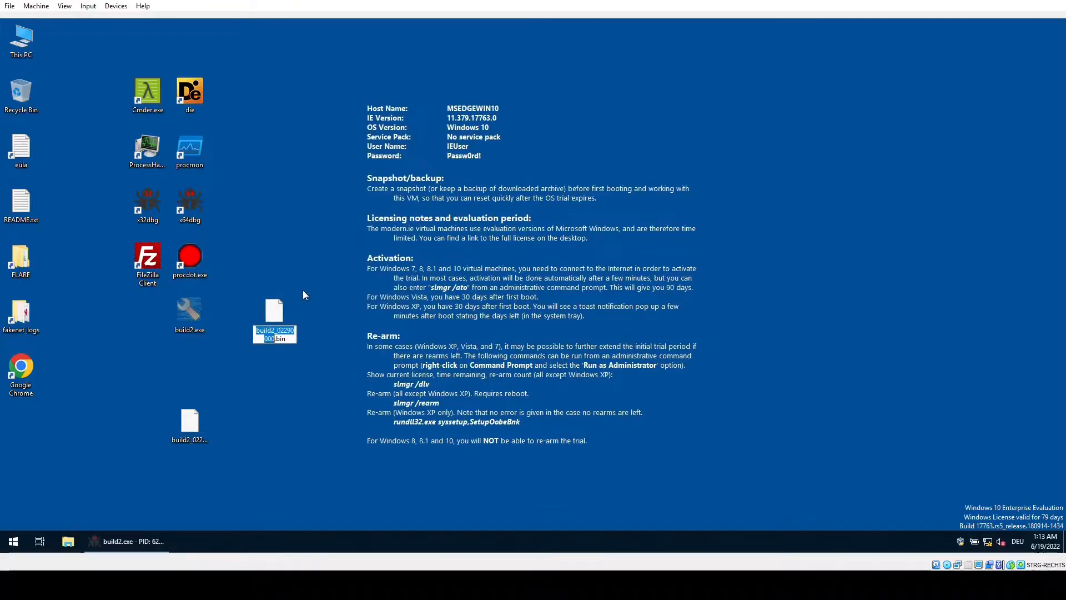
{"action": "key", "text": "Left"}
{"action": "key", "text": "Right"}
{"action": "key", "text": "Right"}
{"action": "key", "text": "Right"}
{"action": "key", "text": "Right"}
{"action": "key", "text": "Right"}
{"action": "key", "text": "Right"}
{"action": "key", "text": "Right"}
{"action": "key", "text": "shift+Right"}
{"action": "key", "text": "shift+Right"}
{"action": "key", "text": "shift+Right"}
{"action": "key", "text": "shift+Right"}
{"action": "key", "text": "shift+Right"}
{"action": "key", "text": "shift+Right"}
{"action": "key", "text": "shift+Right"}
{"action": "key", "text": "shift+Right"}
{"action": "type", "text": "unpacked"}
{"action": "key", "text": "Return"}
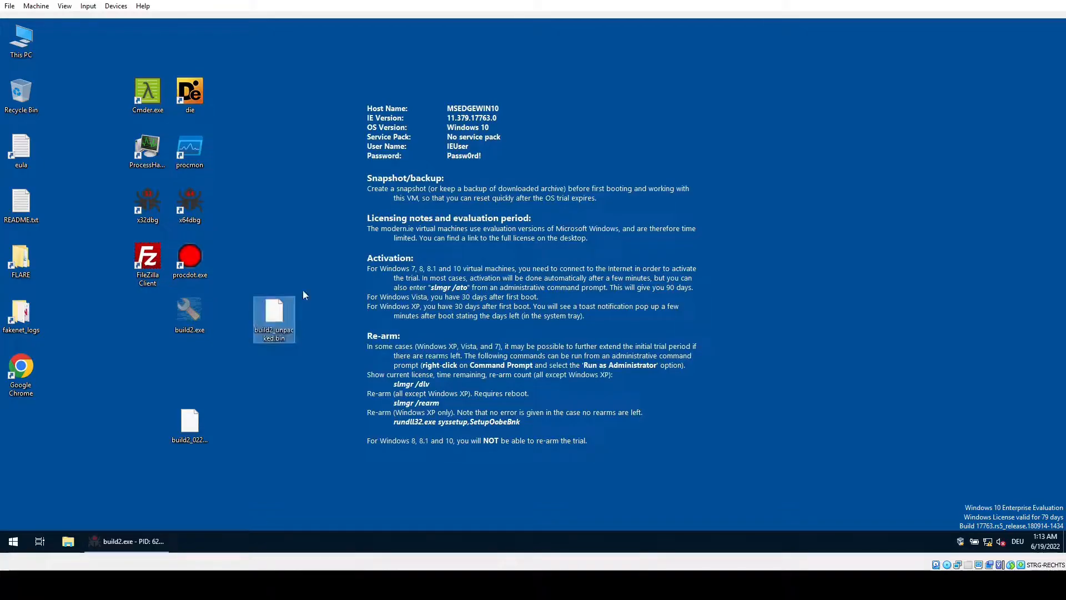
- Load build2_unpacked.bin into Detect It Easy for analysis
{"action": "left_click_drag", "start_coordinate": [274, 313], "coordinate": [273, 202]}
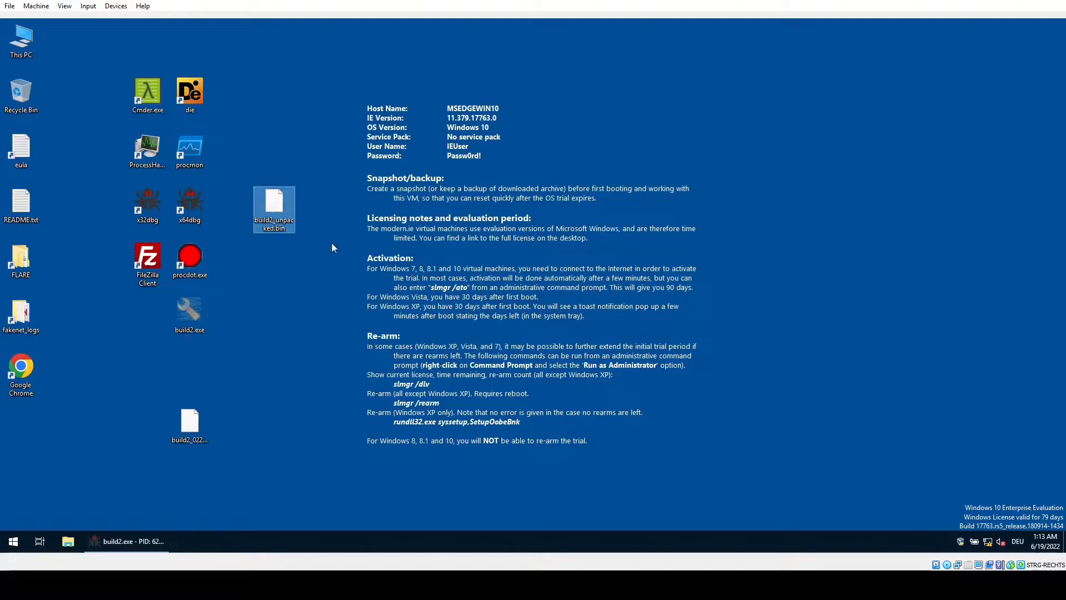
{"action": "left_click_drag", "start_coordinate": [274, 141], "coordinate": [191, 93]}
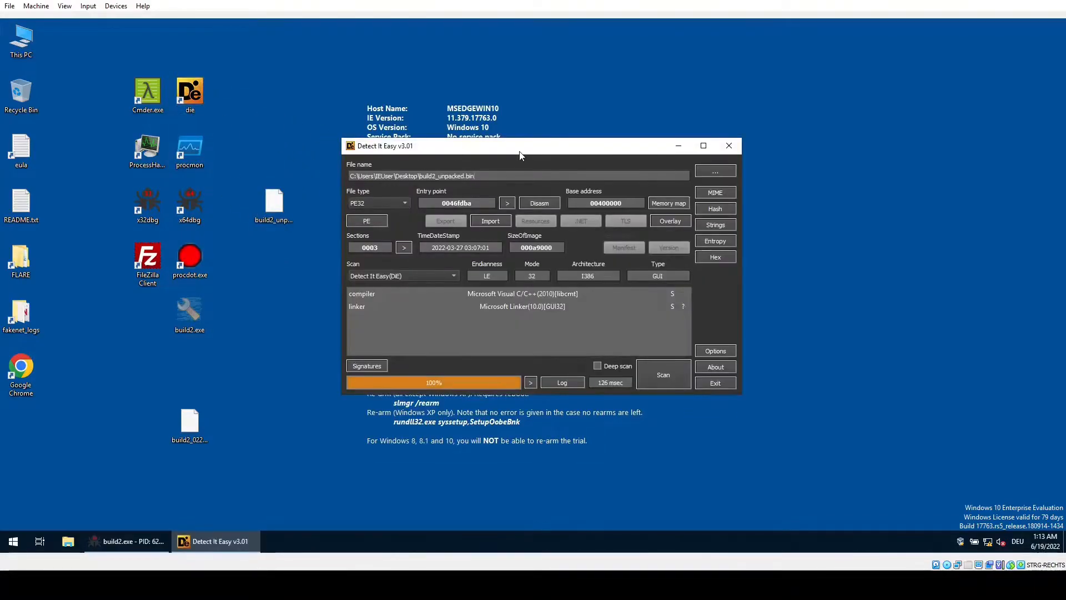
{"action": "left_click_drag", "start_coordinate": [520, 151], "coordinate": [474, 118]}
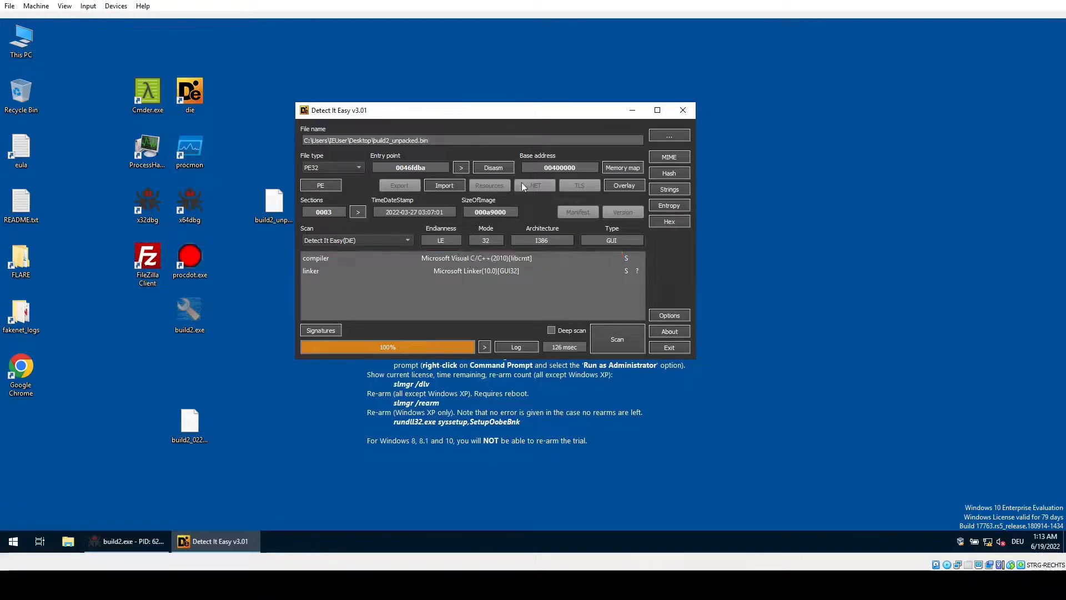
- Examine the import table of the unpacked file, going through each imported DLL, and close the PE view
{"action": "left_click", "coordinate": [453, 185]}
{"action": "left_click", "coordinate": [703, 186]}
{"action": "left_click", "coordinate": [709, 212]}
{"action": "left_click", "coordinate": [707, 221]}
{"action": "left_click", "coordinate": [702, 236]}
{"action": "left_click", "coordinate": [701, 242]}
{"action": "left_click", "coordinate": [694, 208]}
{"action": "left_click", "coordinate": [692, 199]}
{"action": "left_click", "coordinate": [693, 185]}
{"action": "left_click", "coordinate": [688, 172]}
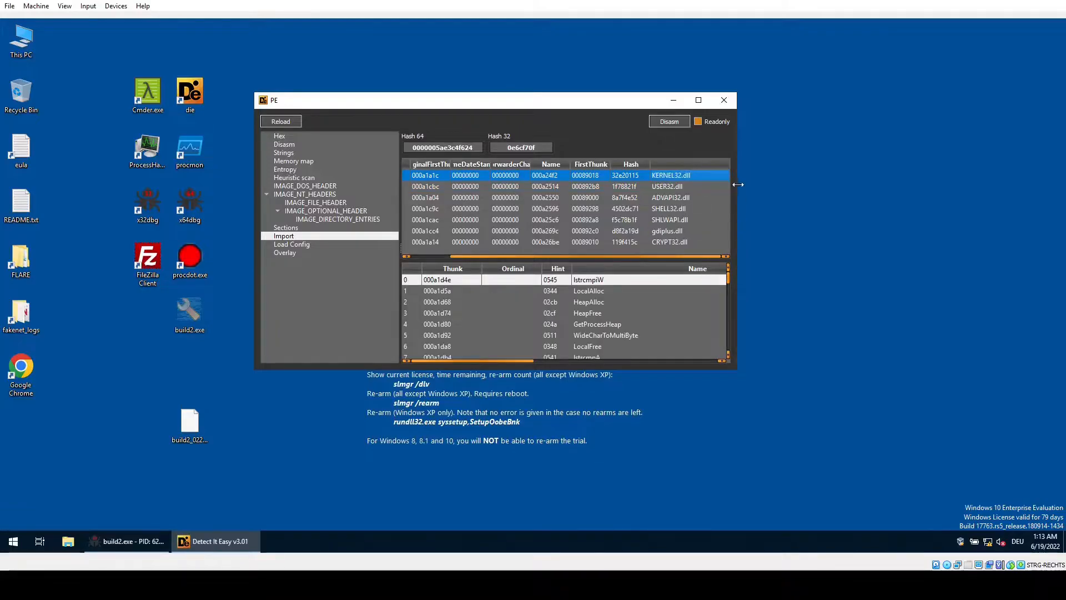
{"action": "left_click", "coordinate": [724, 100]}
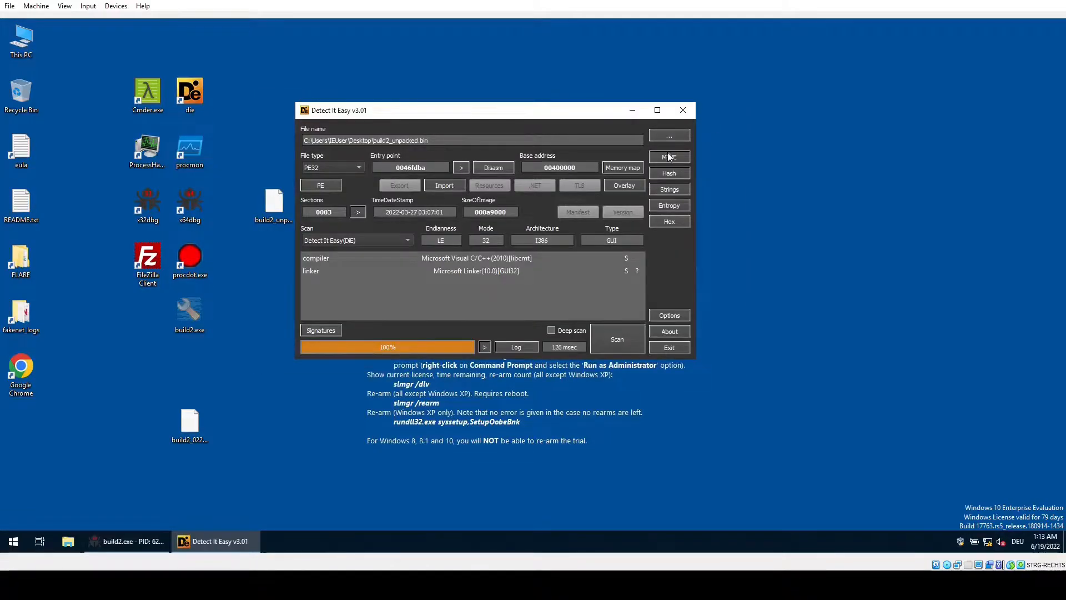
- List the file's strings and examine the random-looking entries from around offset 0008aea0 to 0008b404
{"action": "left_click", "coordinate": [677, 190]}
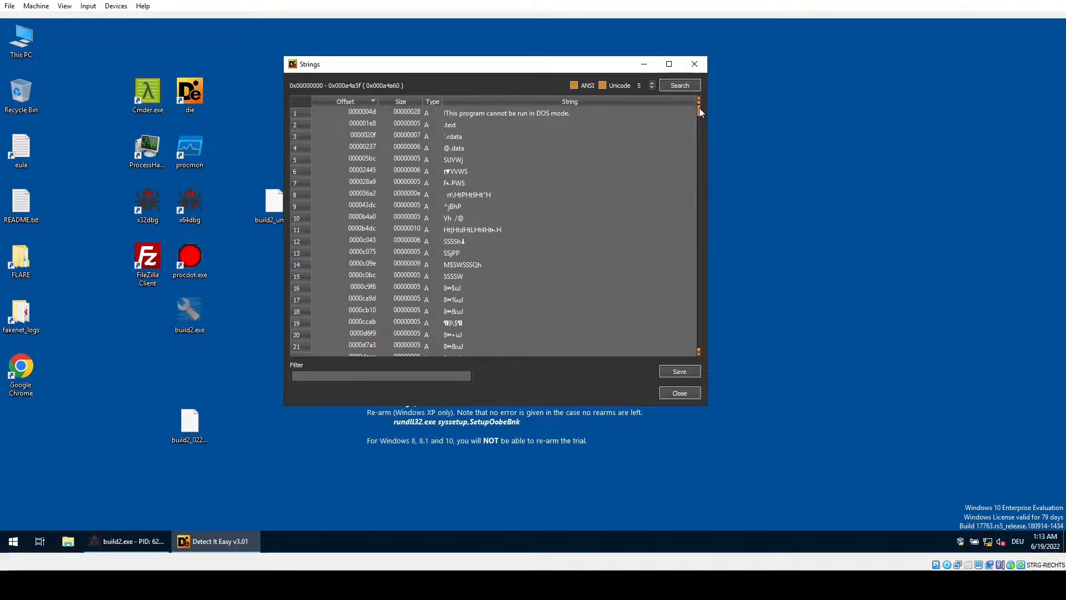
{"action": "left_click_drag", "start_coordinate": [699, 108], "coordinate": [705, 212]}
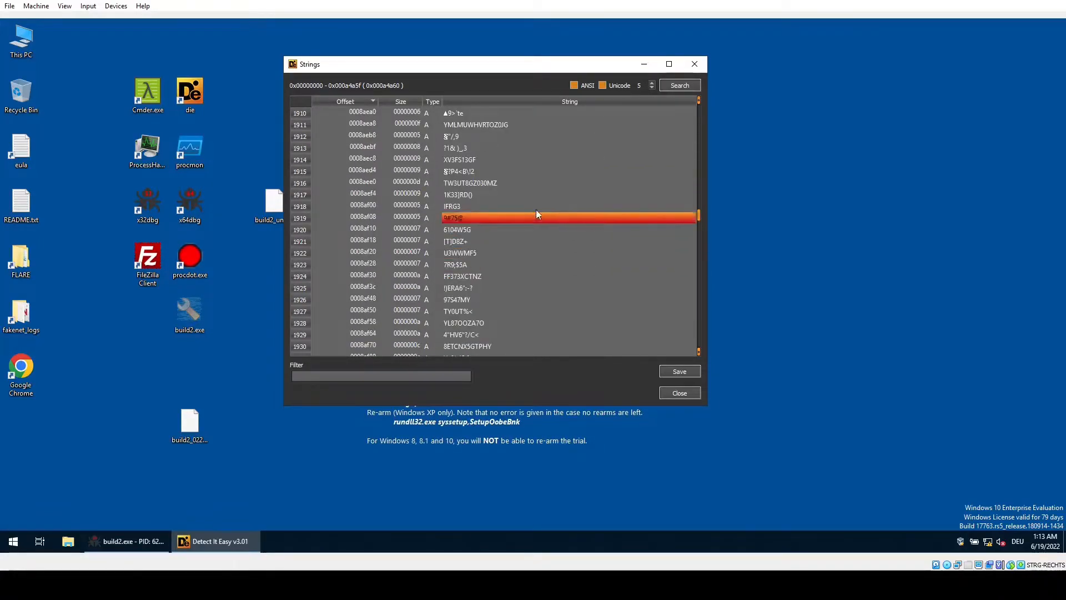
{"action": "left_click", "coordinate": [454, 183]}
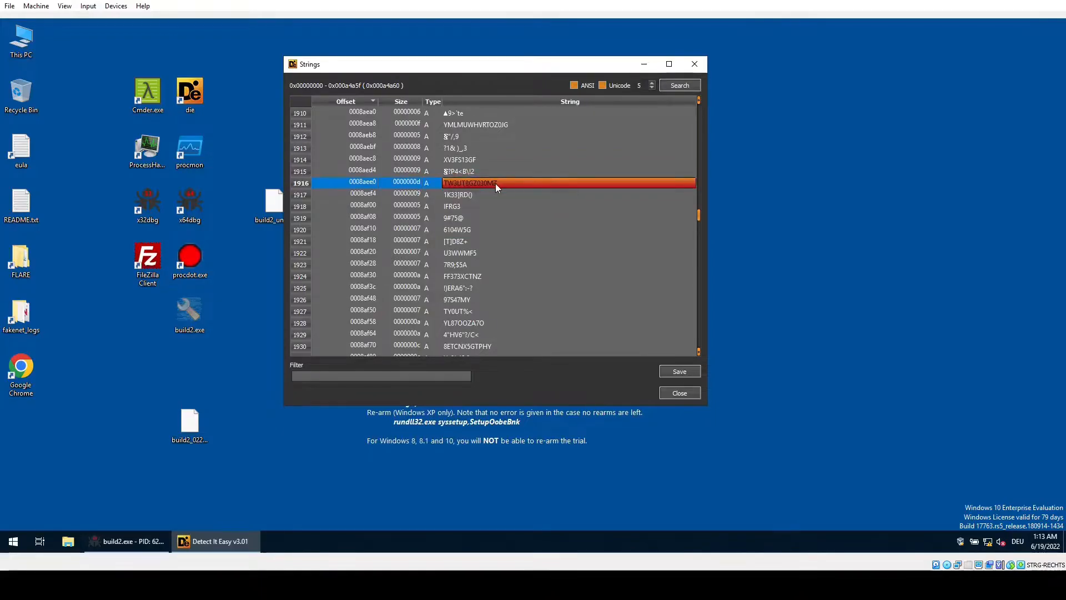
{"action": "scroll", "coordinate": [568, 267], "scroll_direction": "down", "scroll_amount": 20}
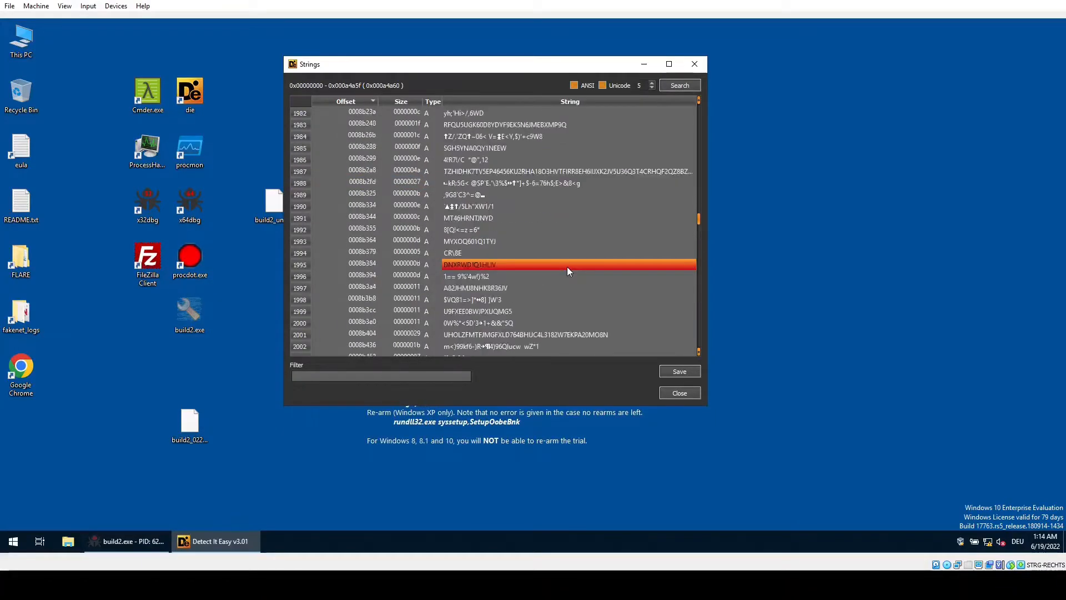
{"action": "left_click", "coordinate": [572, 171]}
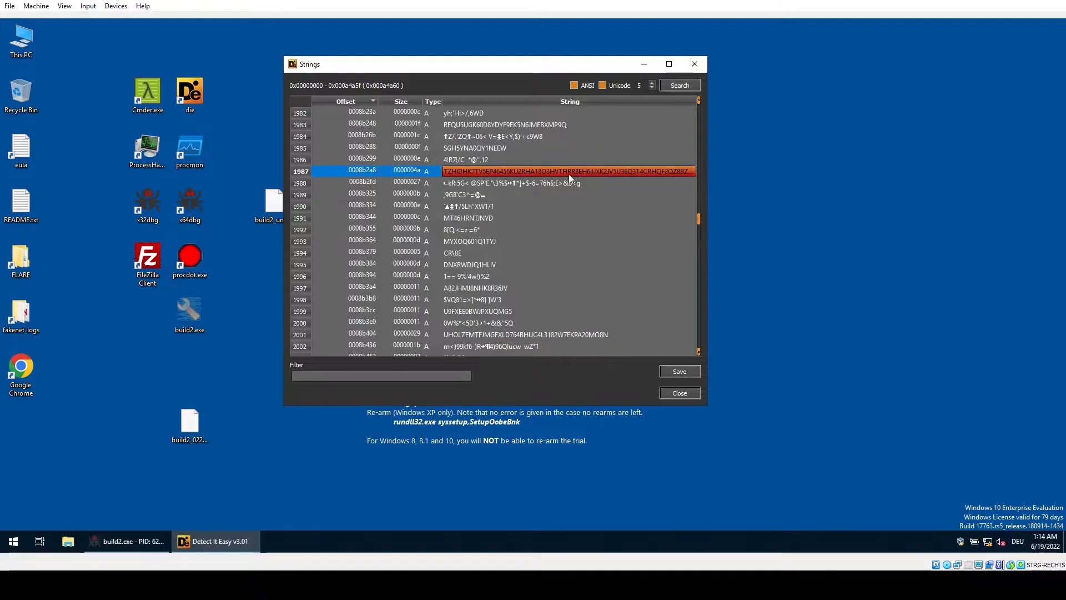
{"action": "scroll", "coordinate": [585, 265], "scroll_direction": "down", "scroll_amount": 2}
{"action": "left_click", "coordinate": [584, 264]}
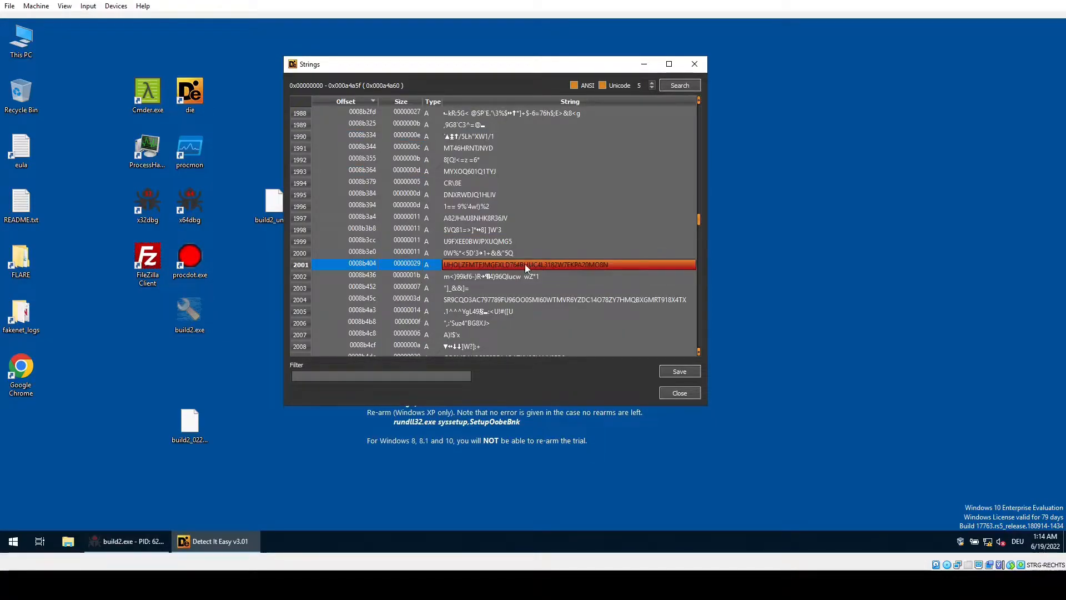
{"action": "scroll", "coordinate": [644, 247], "scroll_direction": "down", "scroll_amount": 4}
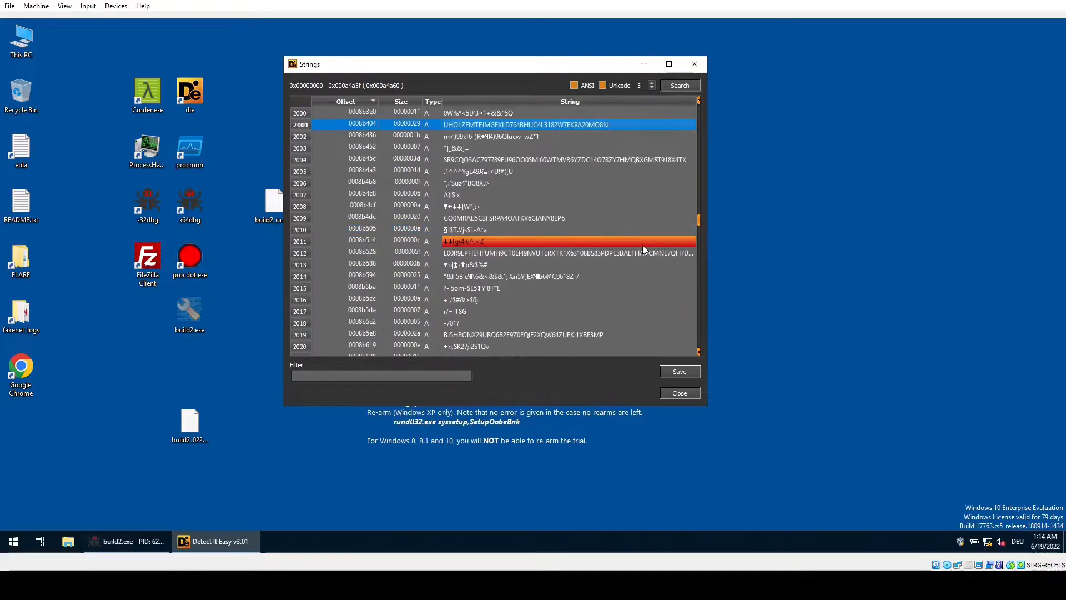
- Read further down the strings list past offset 0008b404 to look for readable entries
{"action": "scroll", "coordinate": [563, 242], "scroll_direction": "down", "scroll_amount": 6}
{"action": "scroll", "coordinate": [636, 291], "scroll_direction": "down", "scroll_amount": 11}
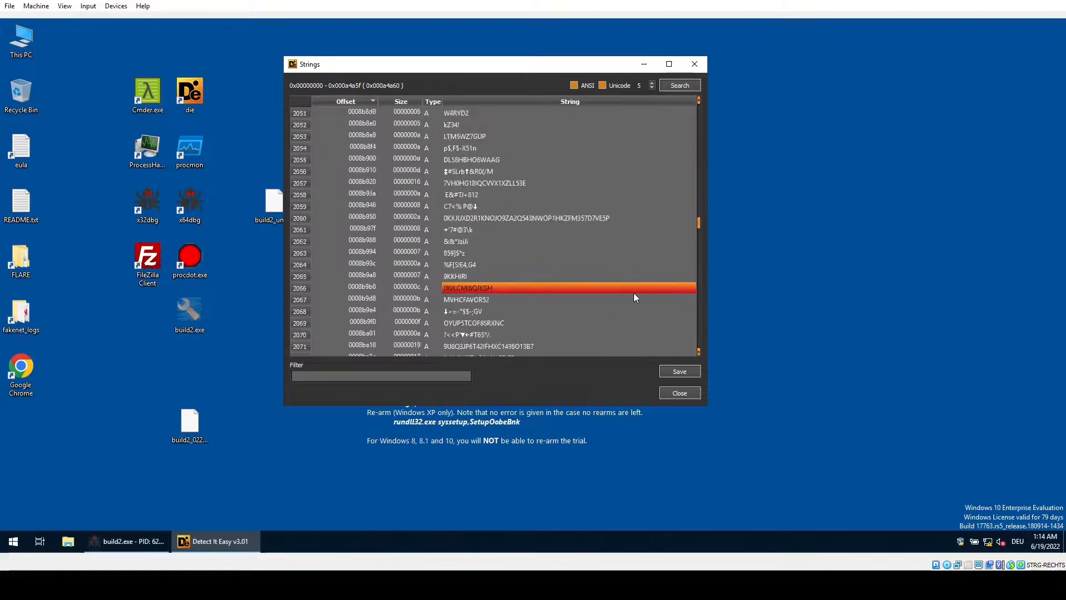
{"action": "scroll", "coordinate": [634, 292], "scroll_direction": "down", "scroll_amount": 10}
{"action": "scroll", "coordinate": [592, 253], "scroll_direction": "down", "scroll_amount": 20}
{"action": "scroll", "coordinate": [591, 253], "scroll_direction": "down", "scroll_amount": 20}
{"action": "scroll", "coordinate": [655, 243], "scroll_direction": "down", "scroll_amount": 9}
{"action": "scroll", "coordinate": [698, 241], "scroll_direction": "down", "scroll_amount": 20}
{"action": "scroll", "coordinate": [699, 242], "scroll_direction": "down", "scroll_amount": 14}
{"action": "scroll", "coordinate": [651, 245], "scroll_direction": "down", "scroll_amount": 1}
{"action": "scroll", "coordinate": [651, 245], "scroll_direction": "down", "scroll_amount": 15}
{"action": "scroll", "coordinate": [531, 272], "scroll_direction": "down", "scroll_amount": 20}
- Examine the cryptocurrency wallet names and the browser extension settings paths in the strings list
{"action": "left_click_drag", "start_coordinate": [699, 250], "coordinate": [698, 264]}
{"action": "scroll", "coordinate": [612, 284], "scroll_direction": "up", "scroll_amount": 10}
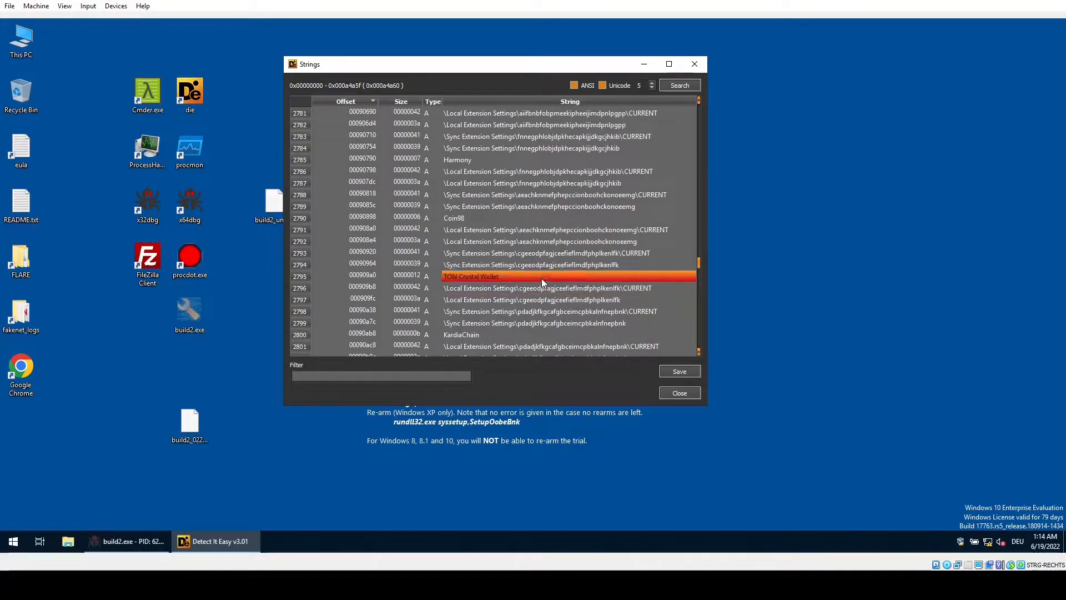
{"action": "left_click", "coordinate": [512, 275]}
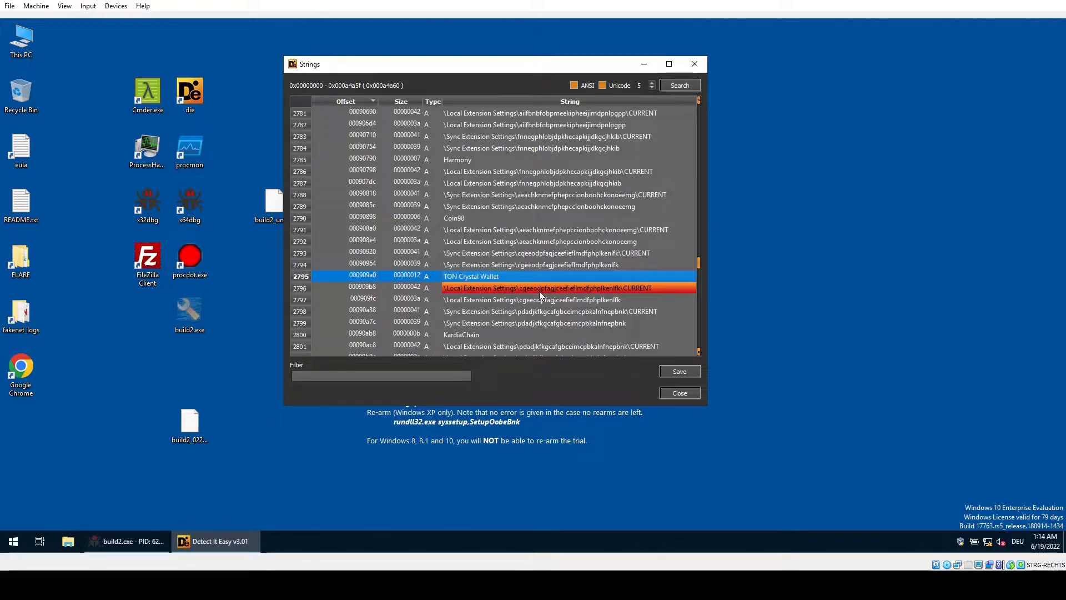
{"action": "scroll", "coordinate": [539, 291], "scroll_direction": "up", "scroll_amount": 2}
{"action": "scroll", "coordinate": [521, 227], "scroll_direction": "up", "scroll_amount": 5}
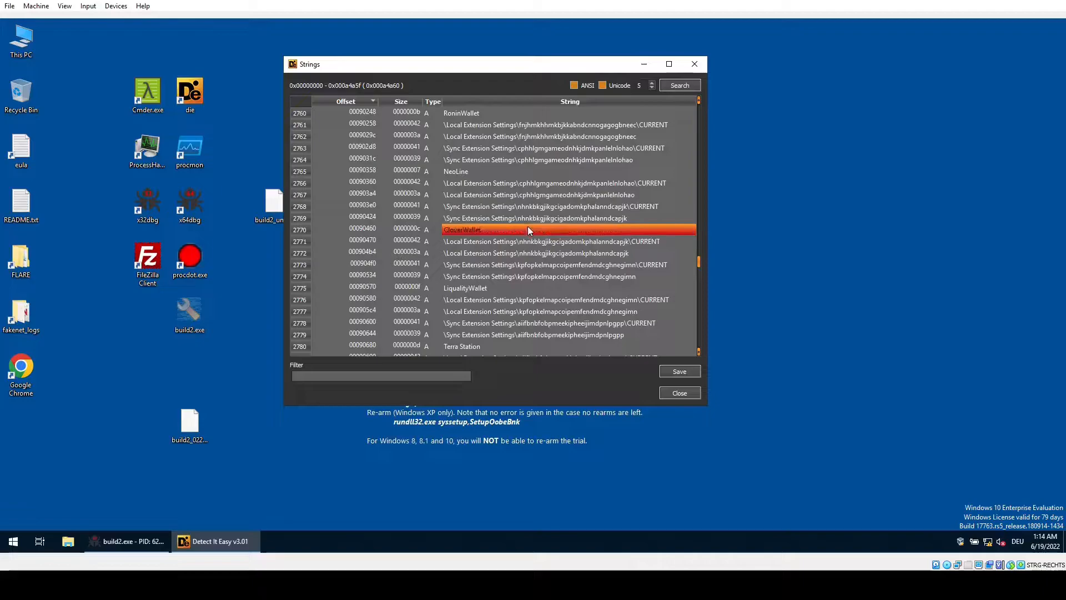
{"action": "scroll", "coordinate": [515, 200], "scroll_direction": "up", "scroll_amount": 2}
{"action": "left_click", "coordinate": [497, 183]}
{"action": "scroll", "coordinate": [511, 236], "scroll_direction": "up", "scroll_amount": 2}
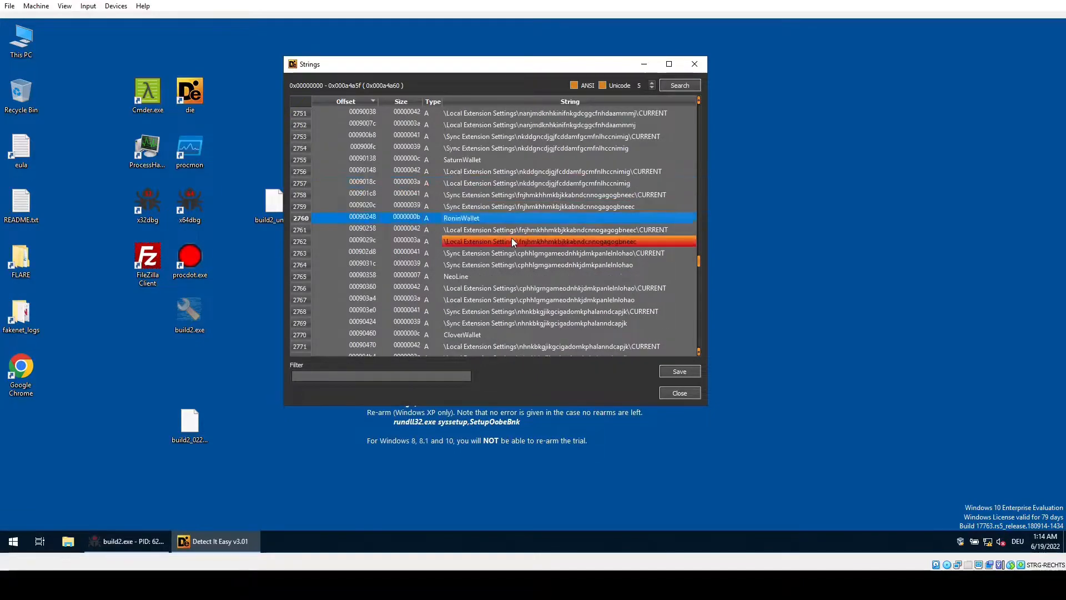
{"action": "left_click", "coordinate": [499, 194]}
{"action": "scroll", "coordinate": [511, 240], "scroll_direction": "up", "scroll_amount": 2}
{"action": "left_click", "coordinate": [478, 208]}
{"action": "scroll", "coordinate": [508, 255], "scroll_direction": "up", "scroll_amount": 3}
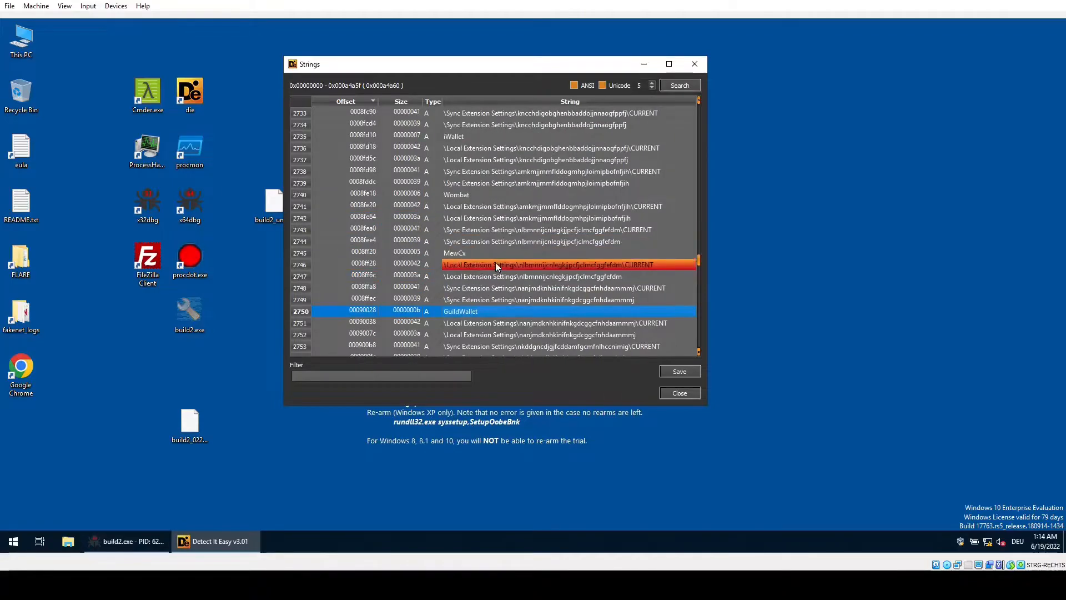
- Find the hard-coded IP addresses above the wallet entries and select the first one
{"action": "scroll", "coordinate": [489, 244], "scroll_direction": "up", "scroll_amount": 9}
{"action": "scroll", "coordinate": [509, 251], "scroll_direction": "up", "scroll_amount": 17}
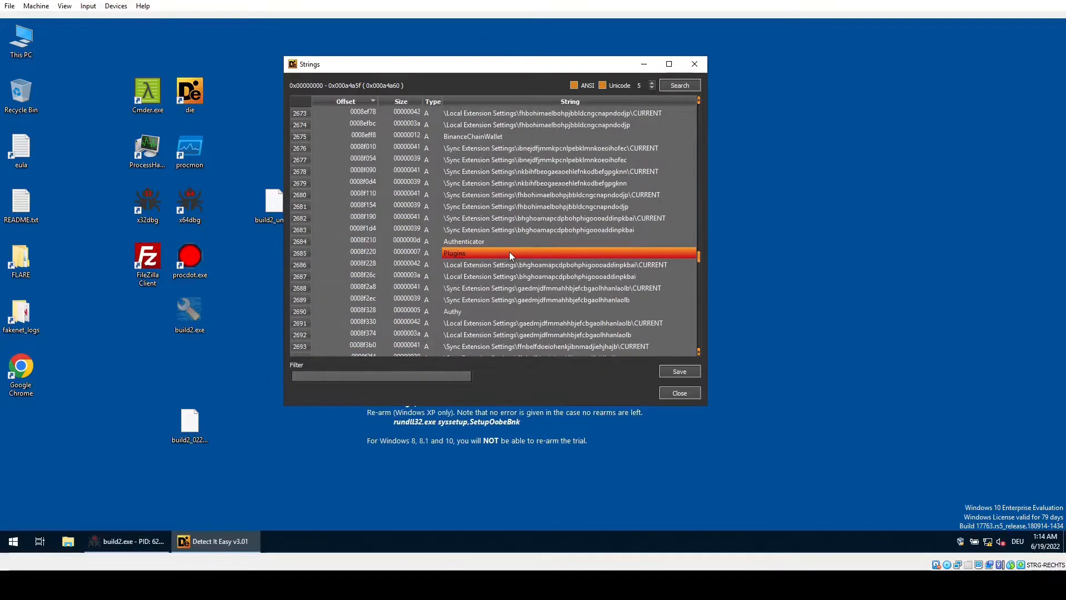
{"action": "left_click", "coordinate": [463, 209]}
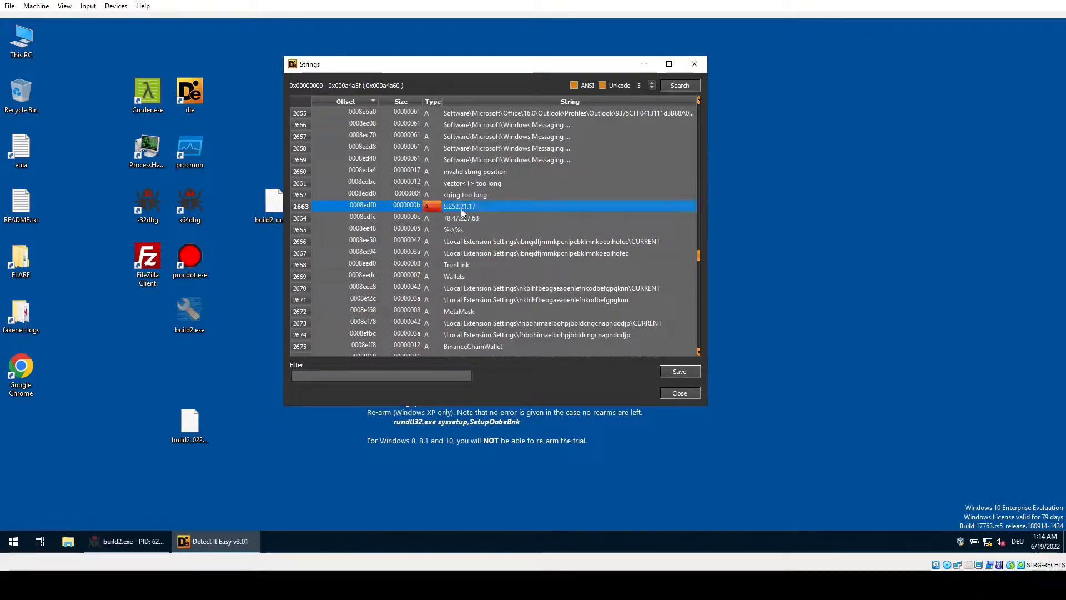
- Examine the Outlook profile registry paths and the files\outlook.txt entry above the hard-coded IP addresses in the strings list
{"action": "scroll", "coordinate": [514, 263], "scroll_direction": "up", "scroll_amount": 12}
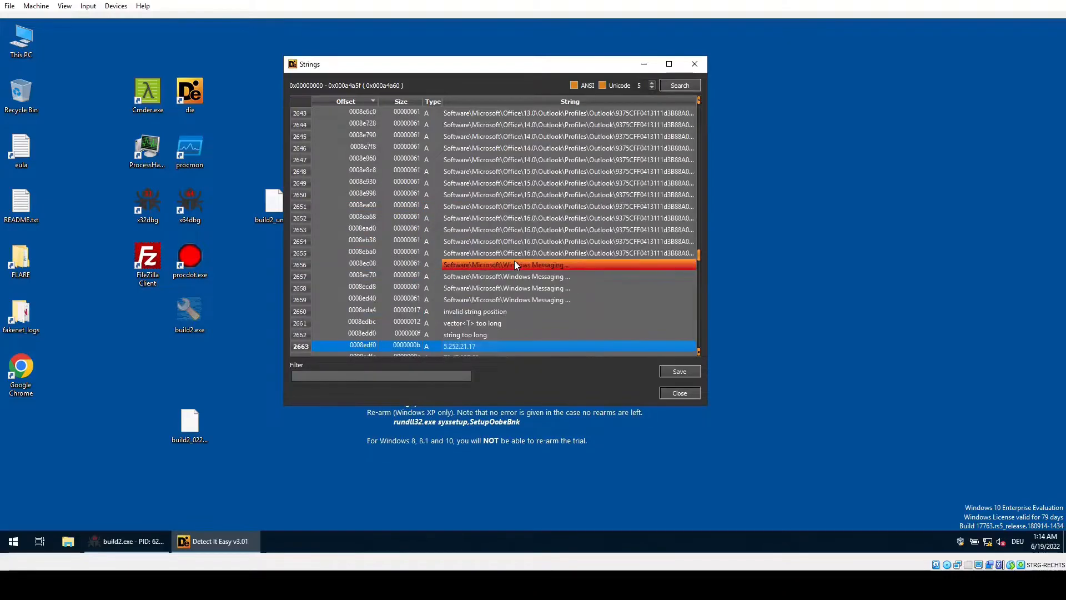
{"action": "scroll", "coordinate": [515, 265], "scroll_direction": "down", "scroll_amount": 5}
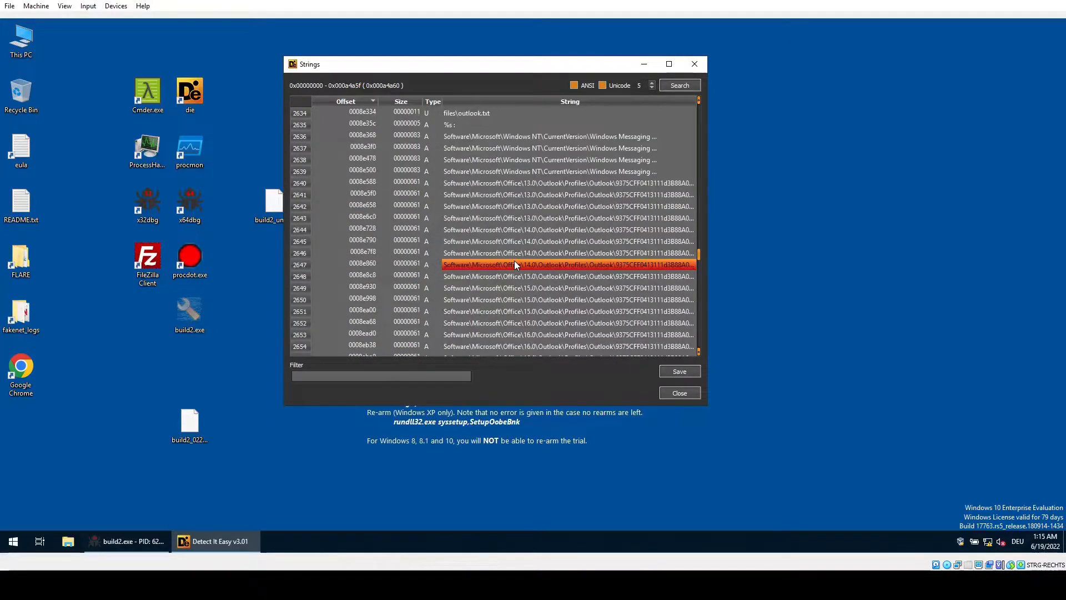
{"action": "left_click", "coordinate": [542, 185]}
{"action": "left_click_drag", "start_coordinate": [539, 201], "coordinate": [550, 301]}
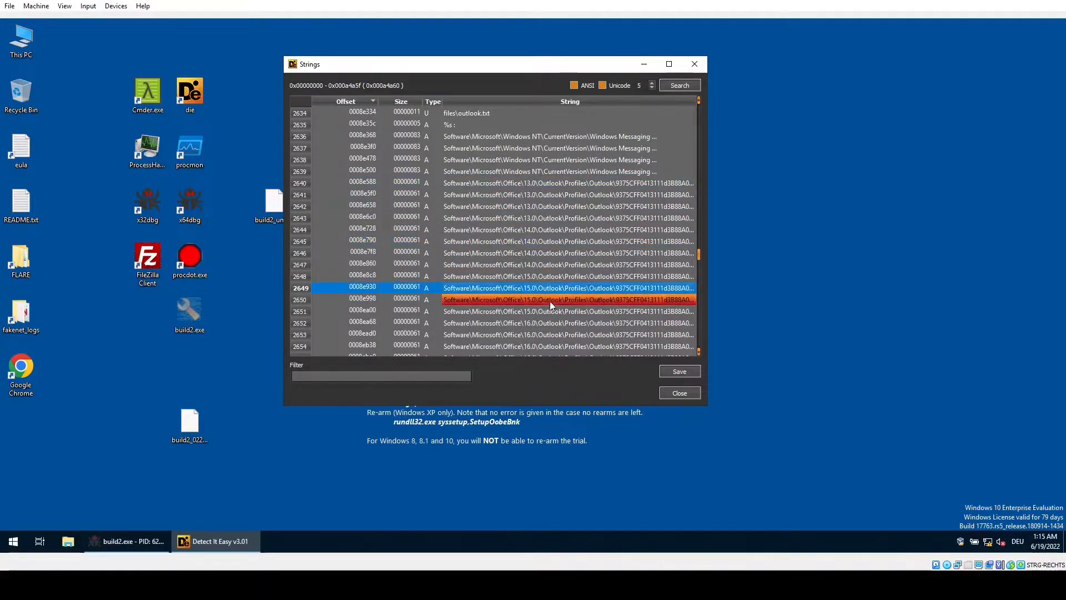
{"action": "scroll", "coordinate": [550, 301], "scroll_direction": "up", "scroll_amount": 3}
{"action": "left_click", "coordinate": [494, 219]}
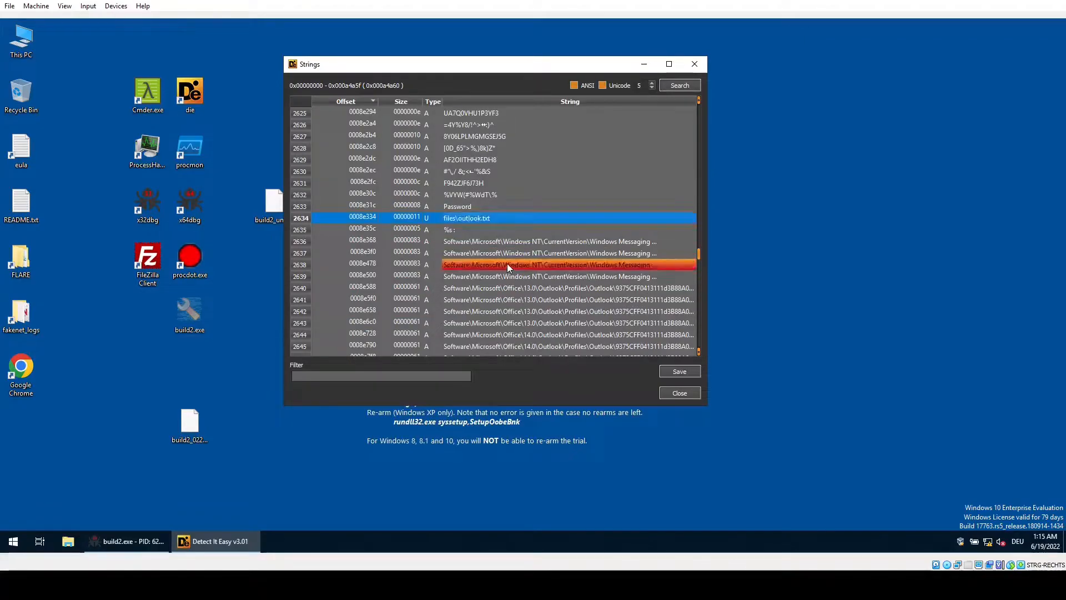
{"action": "scroll", "coordinate": [508, 263], "scroll_direction": "up", "scroll_amount": 1}
{"action": "scroll", "coordinate": [499, 257], "scroll_direction": "up", "scroll_amount": 9}
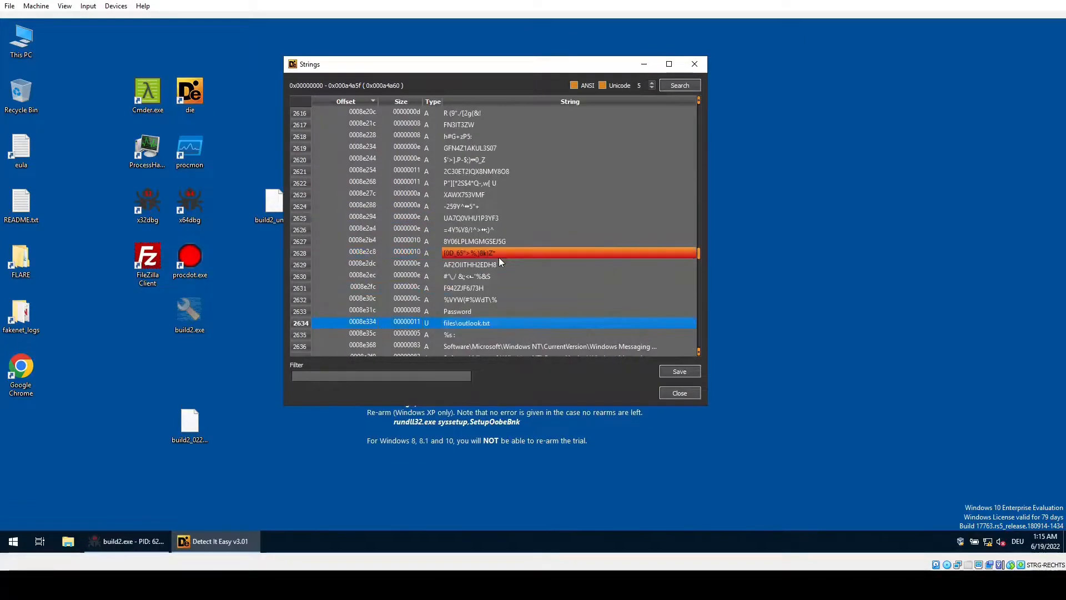
{"action": "scroll", "coordinate": [499, 258], "scroll_direction": "down", "scroll_amount": 5}
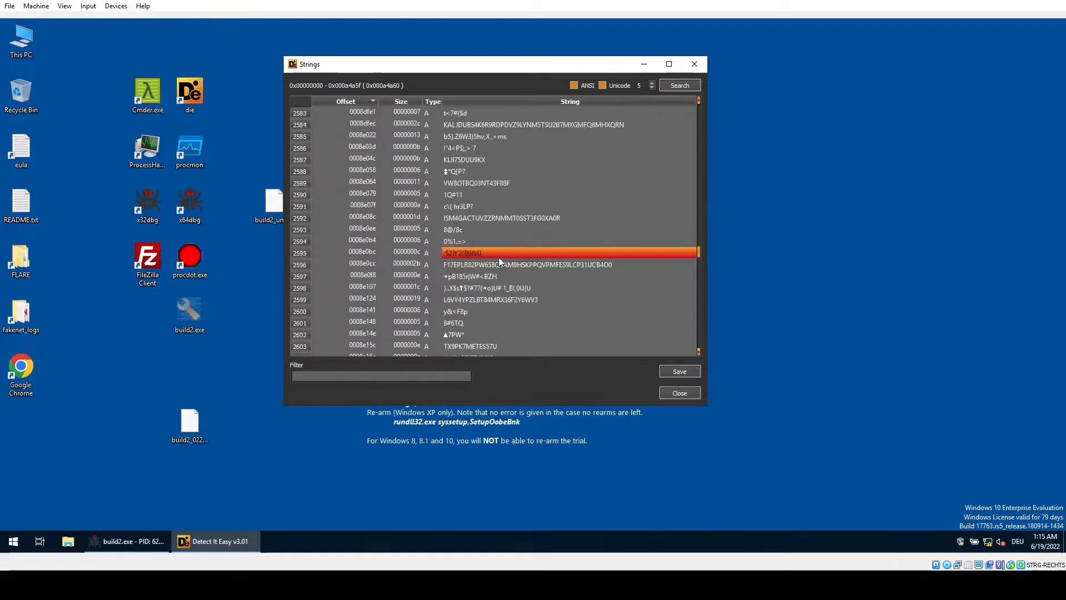
- Find the browser data strings past the wallet extension entries and select the Firefox profiles.ini path and the SELECT url FROM urls query
{"action": "scroll", "coordinate": [552, 259], "scroll_direction": "down", "scroll_amount": 20}
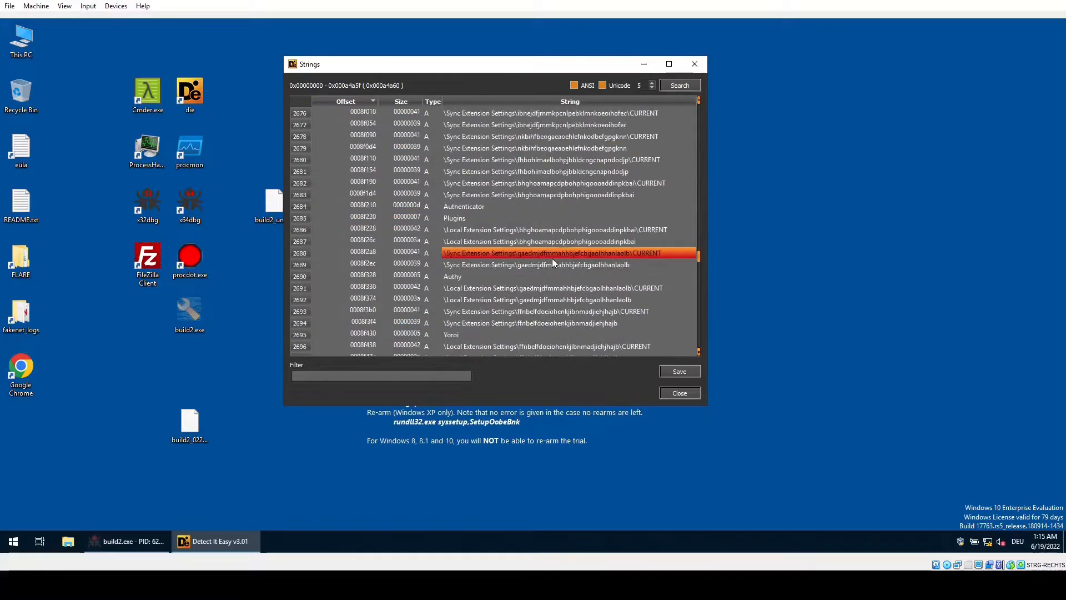
{"action": "scroll", "coordinate": [552, 258], "scroll_direction": "down", "scroll_amount": 20}
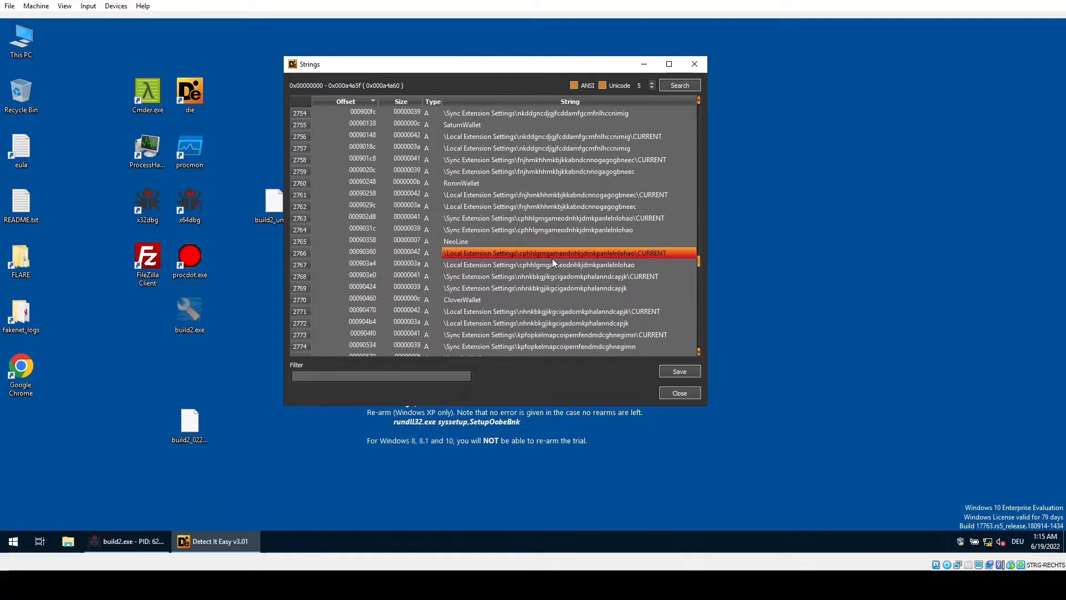
{"action": "left_click_drag", "start_coordinate": [699, 264], "coordinate": [699, 284]}
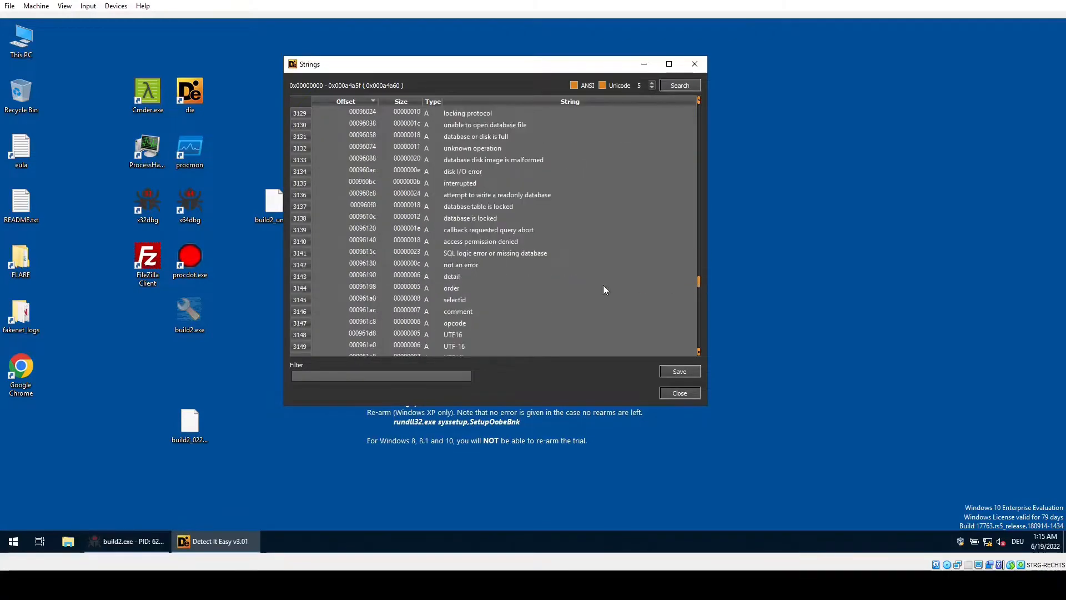
{"action": "scroll", "coordinate": [544, 262], "scroll_direction": "up", "scroll_amount": 10}
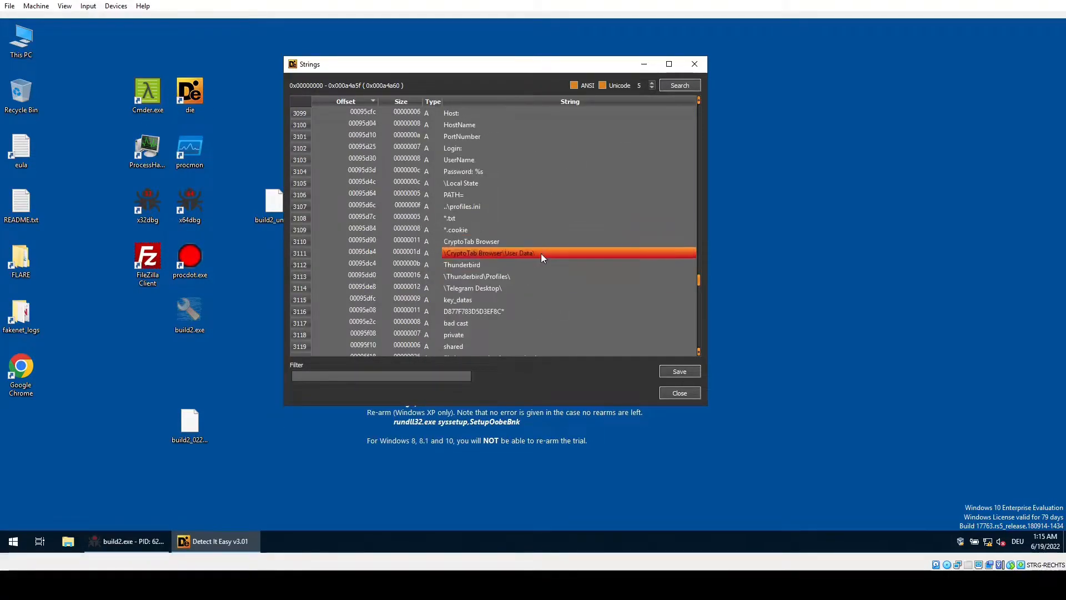
{"action": "scroll", "coordinate": [541, 255], "scroll_direction": "up", "scroll_amount": 6}
{"action": "scroll", "coordinate": [541, 254], "scroll_direction": "up", "scroll_amount": 6}
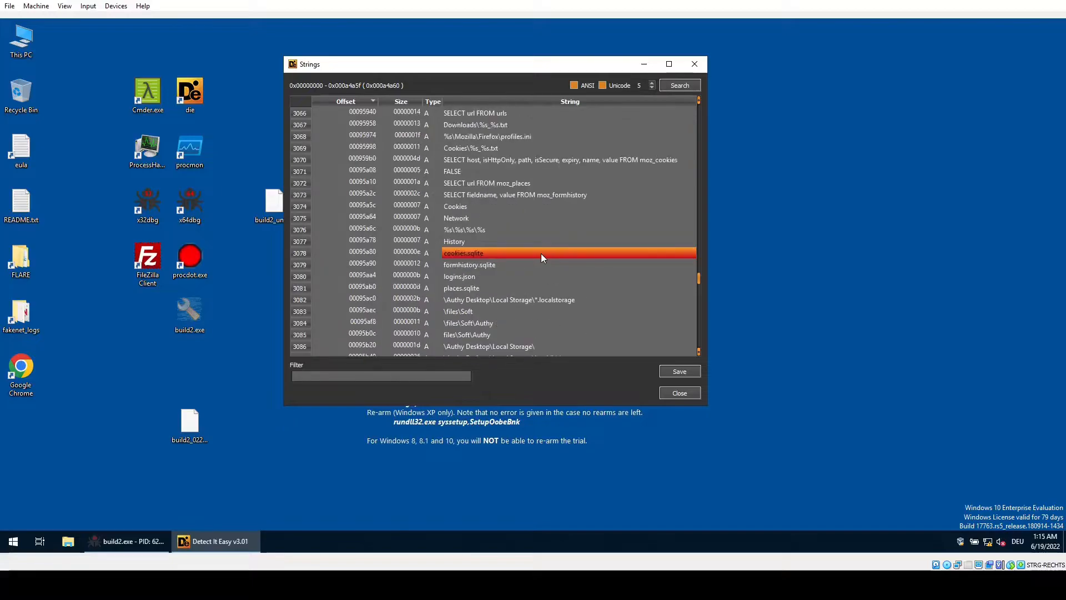
{"action": "left_click", "coordinate": [489, 171]}
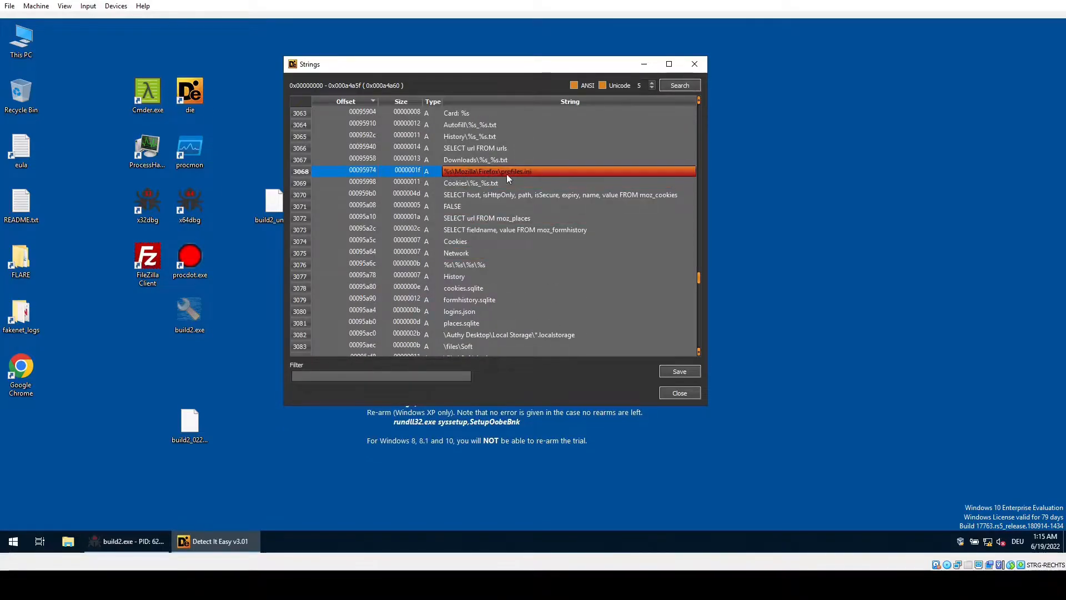
{"action": "left_click", "coordinate": [493, 149]}
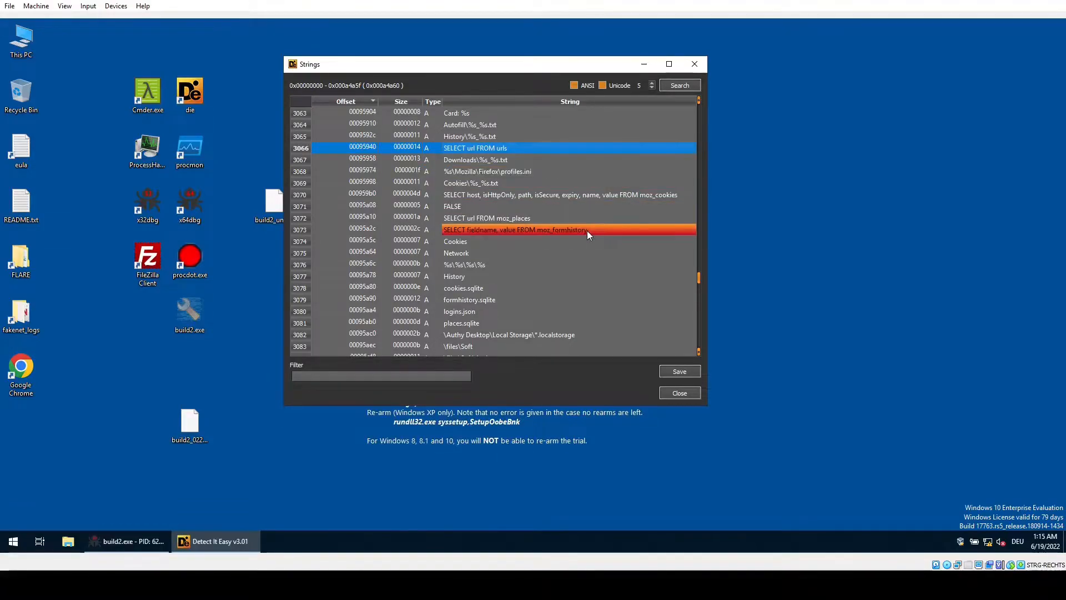
- Examine the CryptoTab Browser, Thunderbird and Telegram Desktop paths below the browser strings and select the Telegram Desktop entry
{"action": "scroll", "coordinate": [630, 300], "scroll_direction": "down", "scroll_amount": 12}
{"action": "scroll", "coordinate": [628, 301], "scroll_direction": "down", "scroll_amount": 7}
{"action": "scroll", "coordinate": [628, 301], "scroll_direction": "up", "scroll_amount": 3}
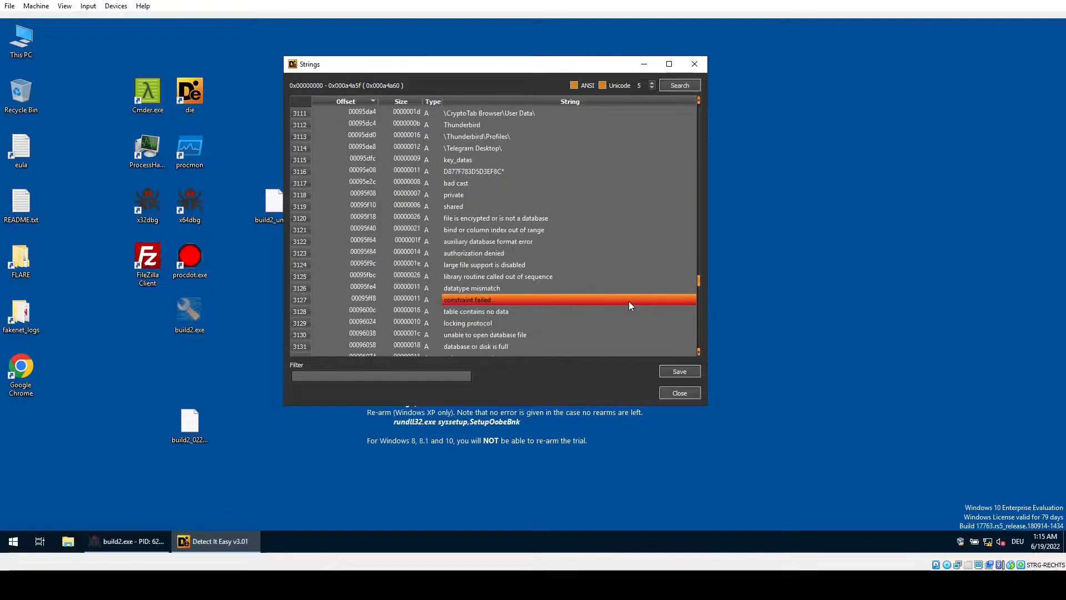
{"action": "left_click", "coordinate": [530, 148]}
{"action": "scroll", "coordinate": [524, 180], "scroll_direction": "up", "scroll_amount": 2}
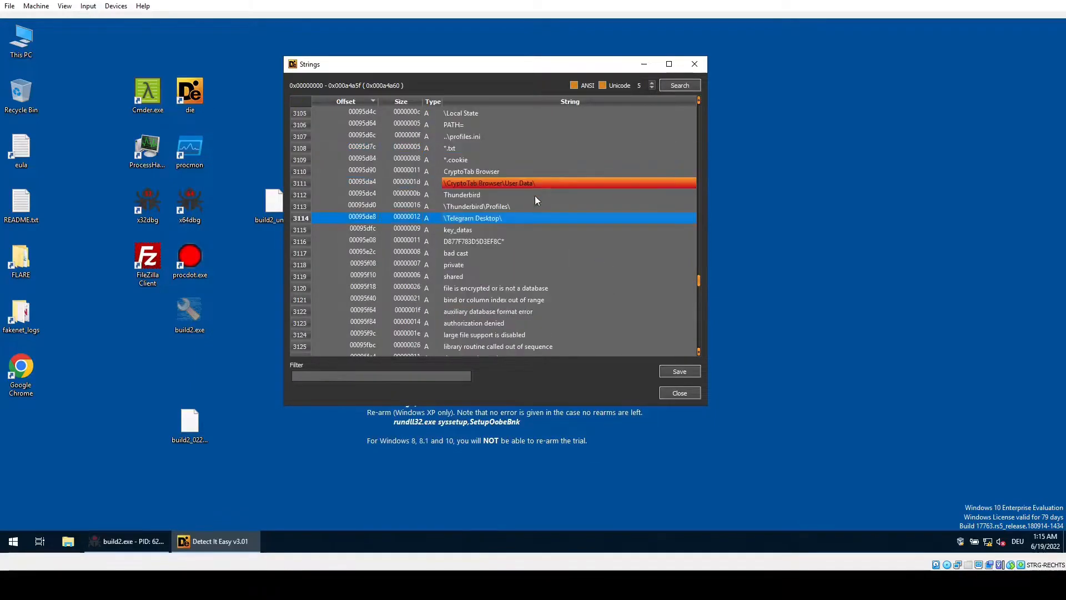
- Skim the database-related strings down to the Windows API names around offset 000a04f2 and close the strings list
{"action": "scroll", "coordinate": [574, 259], "scroll_direction": "down", "scroll_amount": 20}
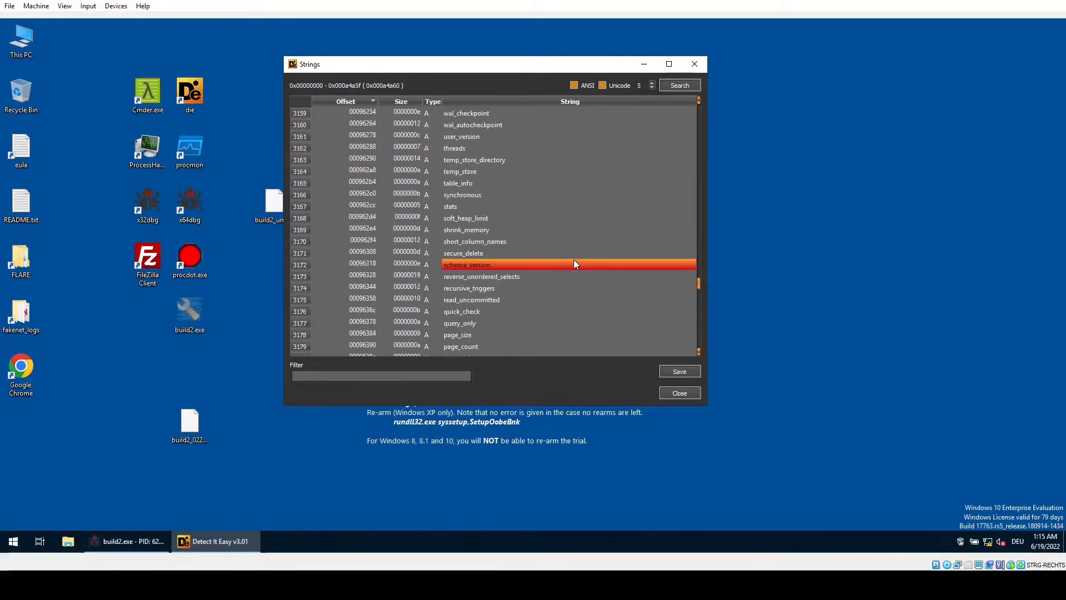
{"action": "left_click_drag", "start_coordinate": [697, 280], "coordinate": [707, 328]}
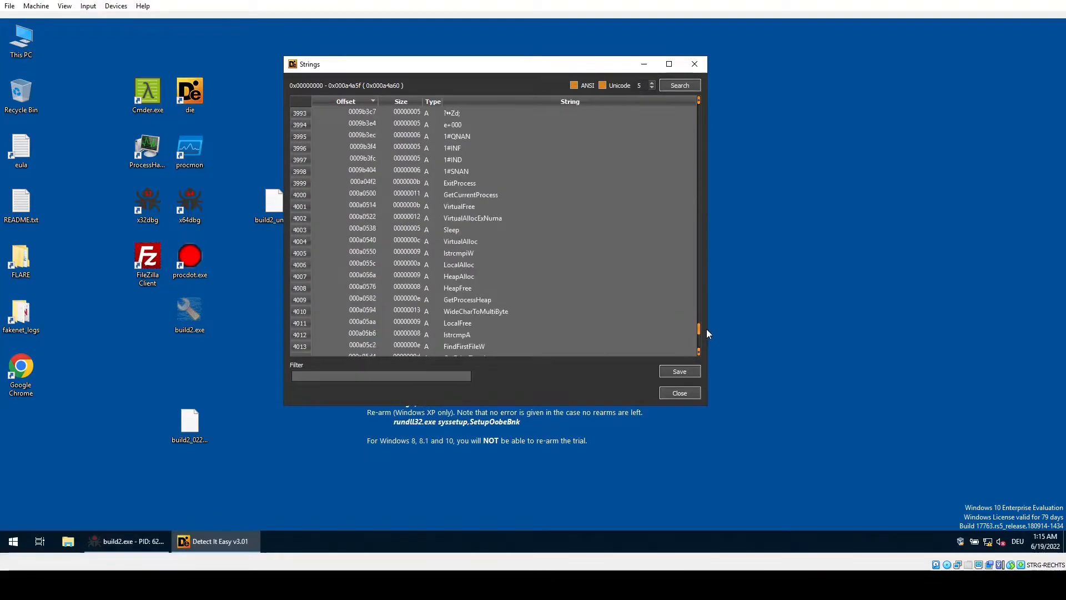
{"action": "left_click", "coordinate": [685, 396]}
- Check the file's entropy graph with its .text section and PE header regions, and close the entropy analysis
{"action": "left_click", "coordinate": [670, 205]}
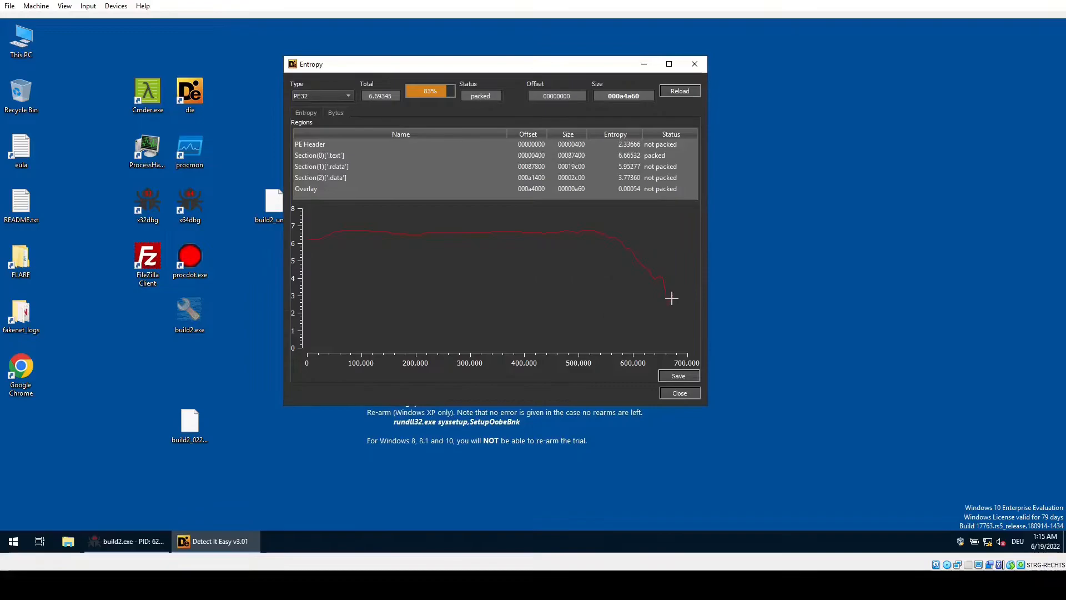
{"action": "left_click", "coordinate": [331, 155]}
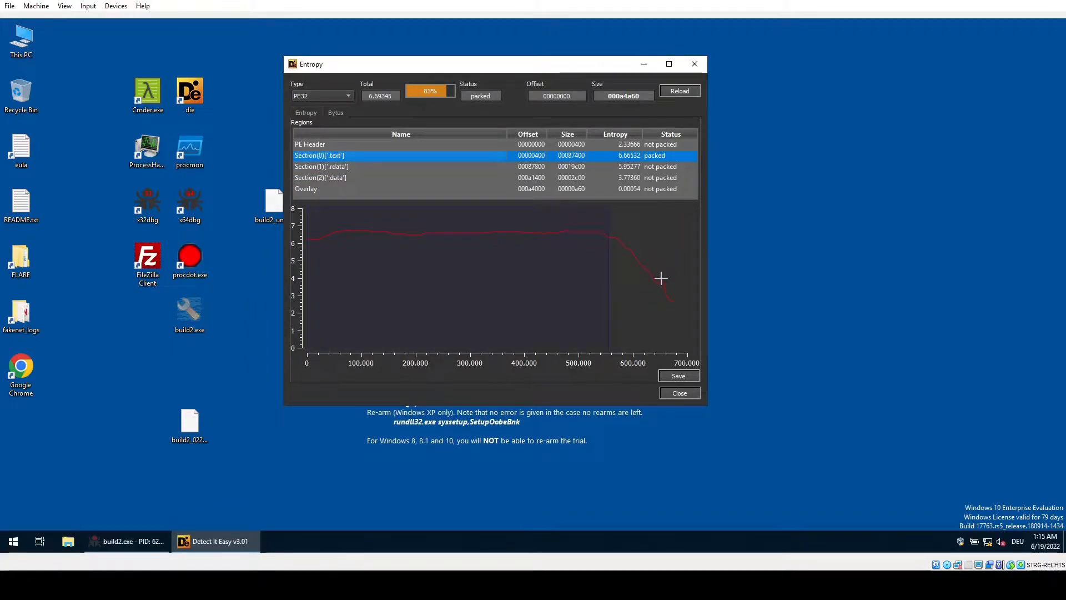
{"action": "left_click", "coordinate": [333, 144]}
{"action": "left_click", "coordinate": [357, 148]}
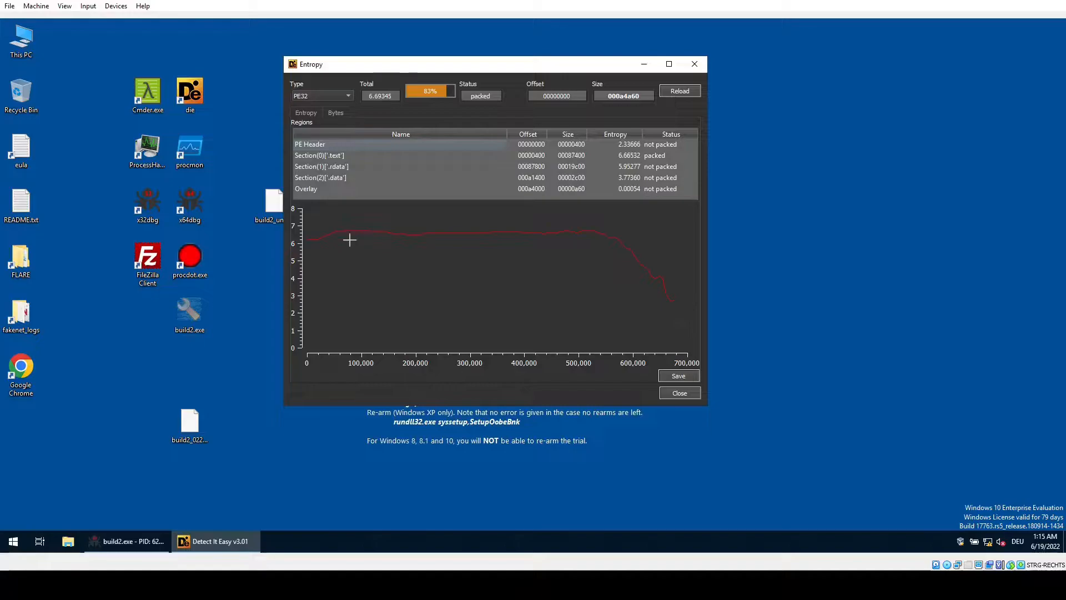
{"action": "left_click", "coordinate": [694, 64]}
{"action": "left_click", "coordinate": [684, 113]}
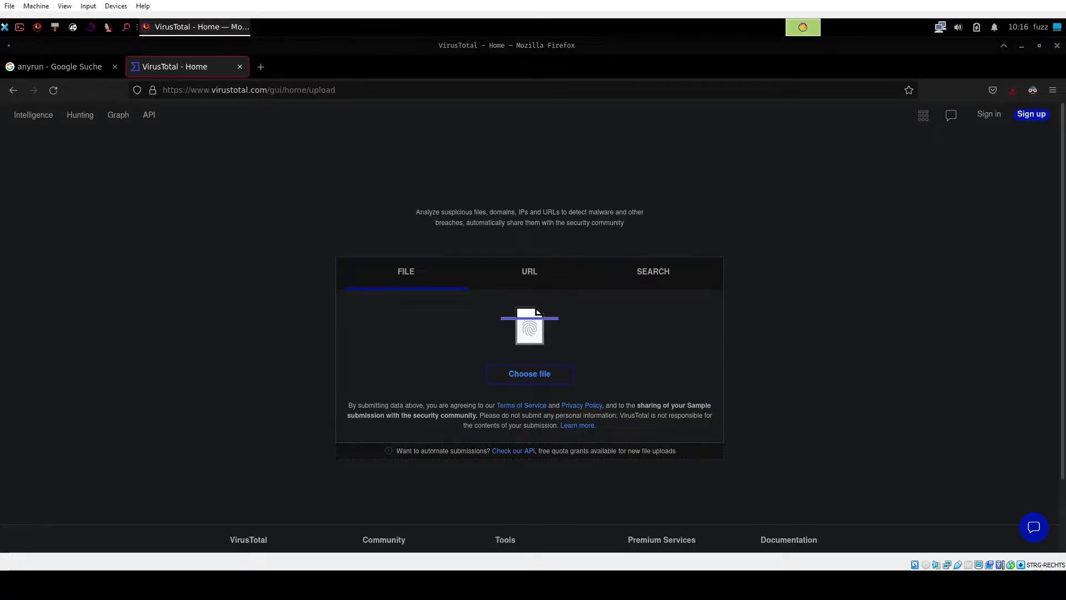
- Submit build2_unpacked.bin from the teambot/dropped folder to VirusTotal for analysis
{"action": "left_click", "coordinate": [531, 375]}
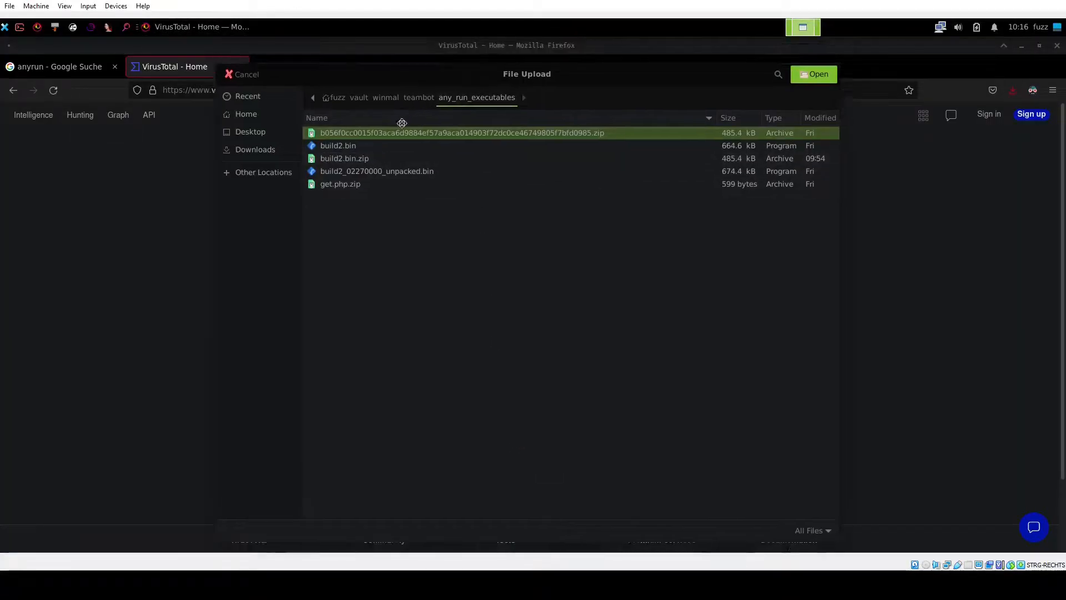
{"action": "left_click", "coordinate": [360, 205]}
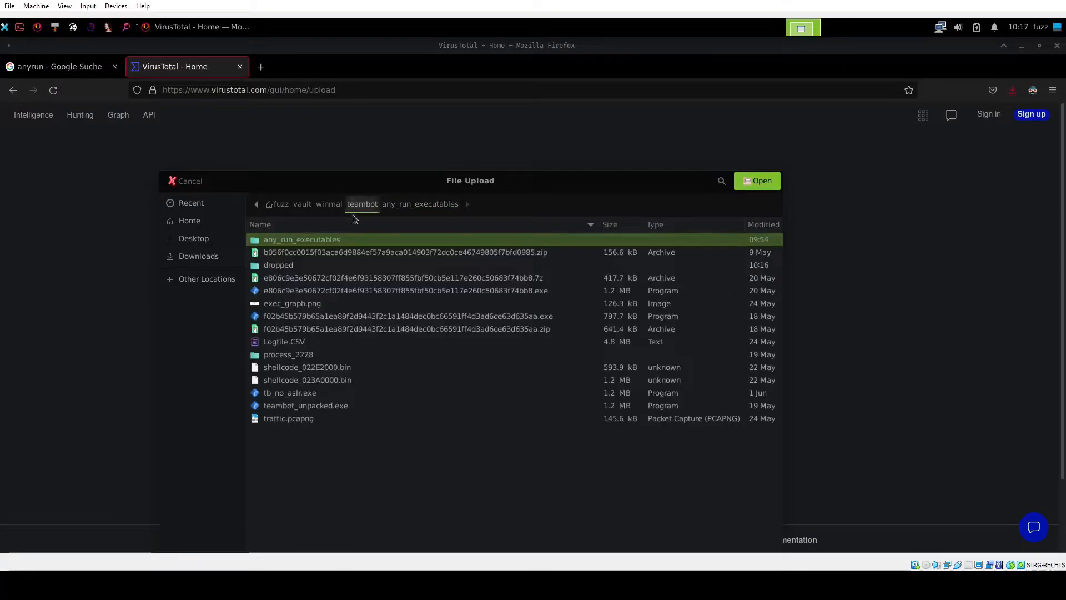
{"action": "double_click", "coordinate": [279, 265]}
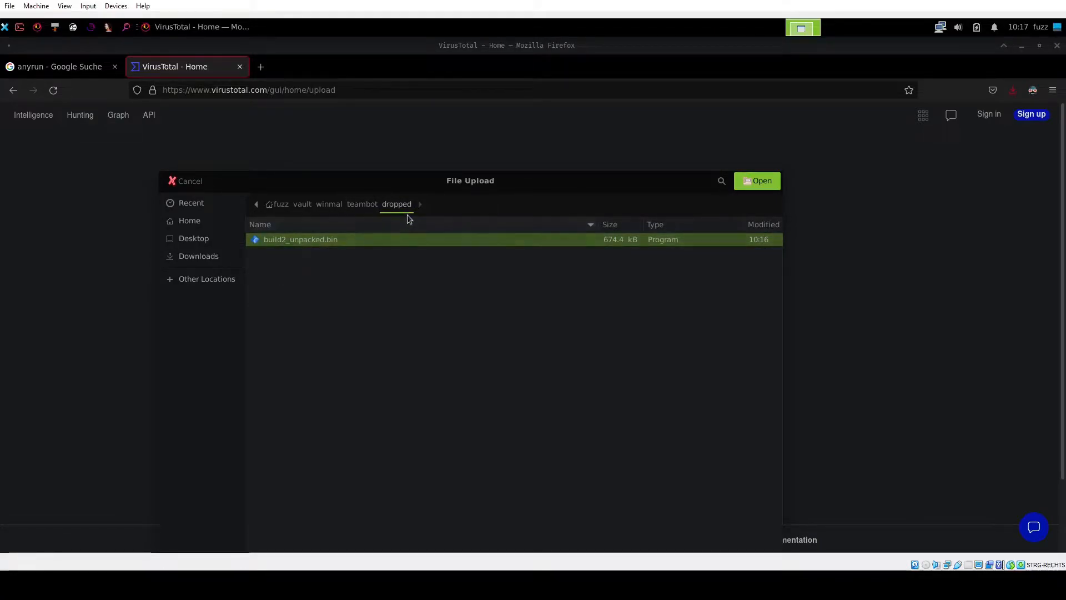
{"action": "double_click", "coordinate": [307, 239]}
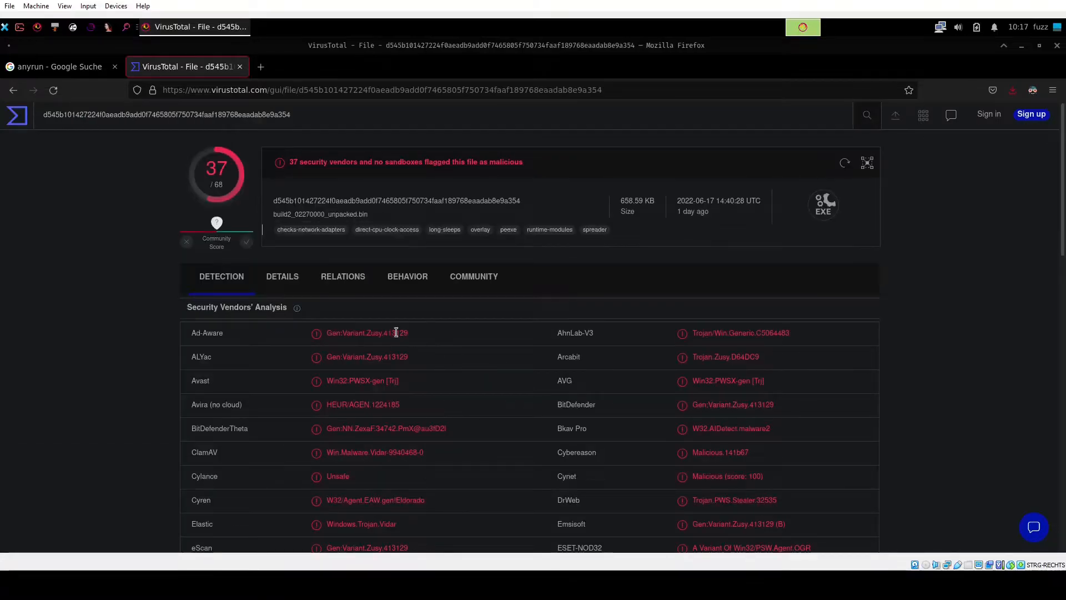
- Examine the security vendors' detection names for the unpacked file, looking for the malware family they assign
{"action": "scroll", "coordinate": [503, 302], "scroll_direction": "down", "scroll_amount": 2}
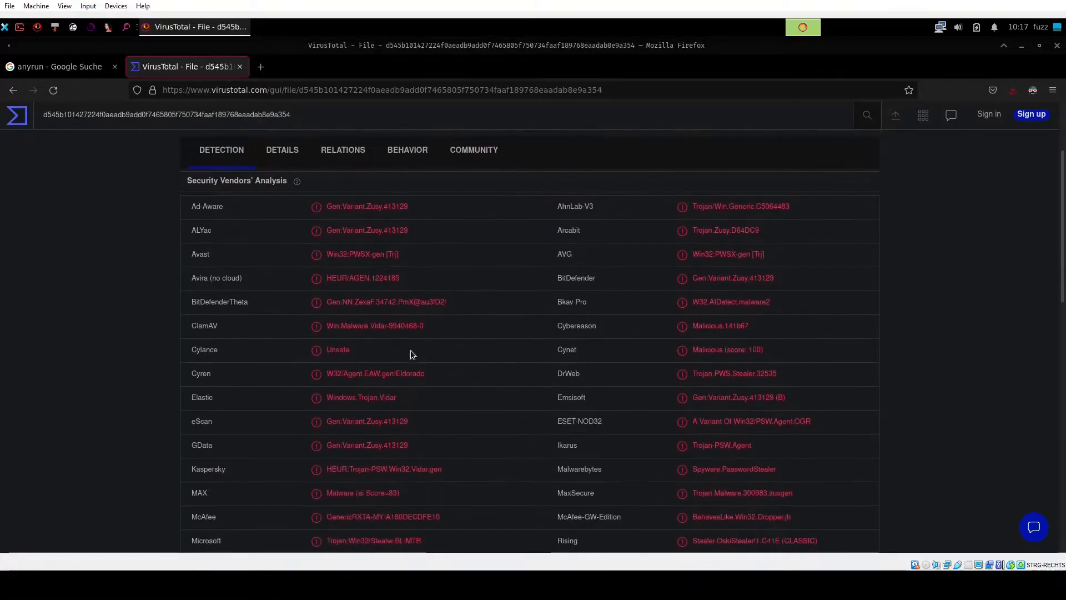
{"action": "double_click", "coordinate": [382, 328]}
{"action": "scroll", "coordinate": [402, 360], "scroll_direction": "down", "scroll_amount": 1}
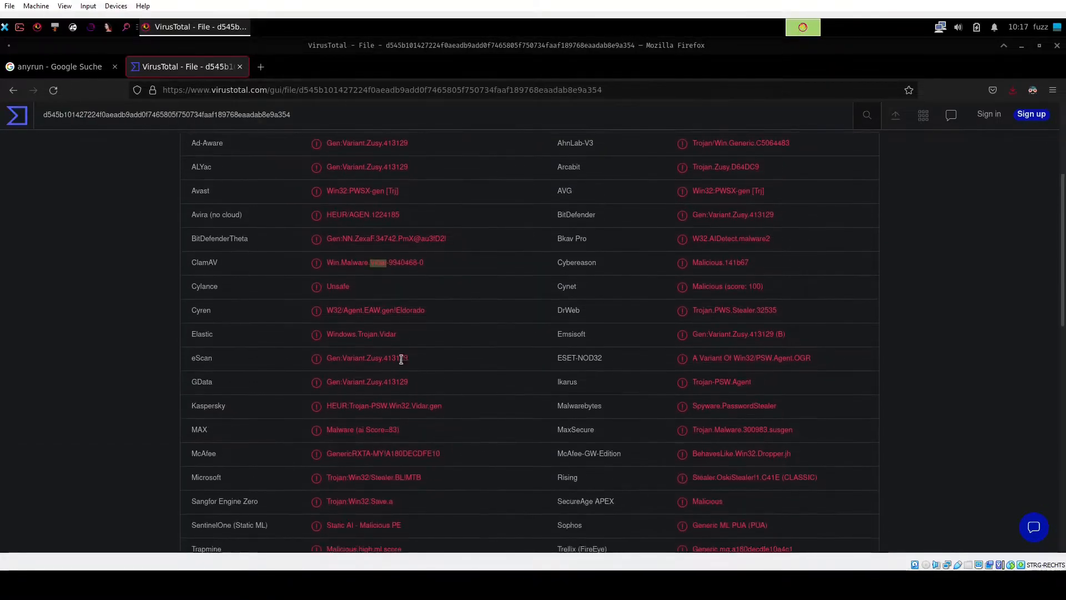
{"action": "double_click", "coordinate": [391, 336]}
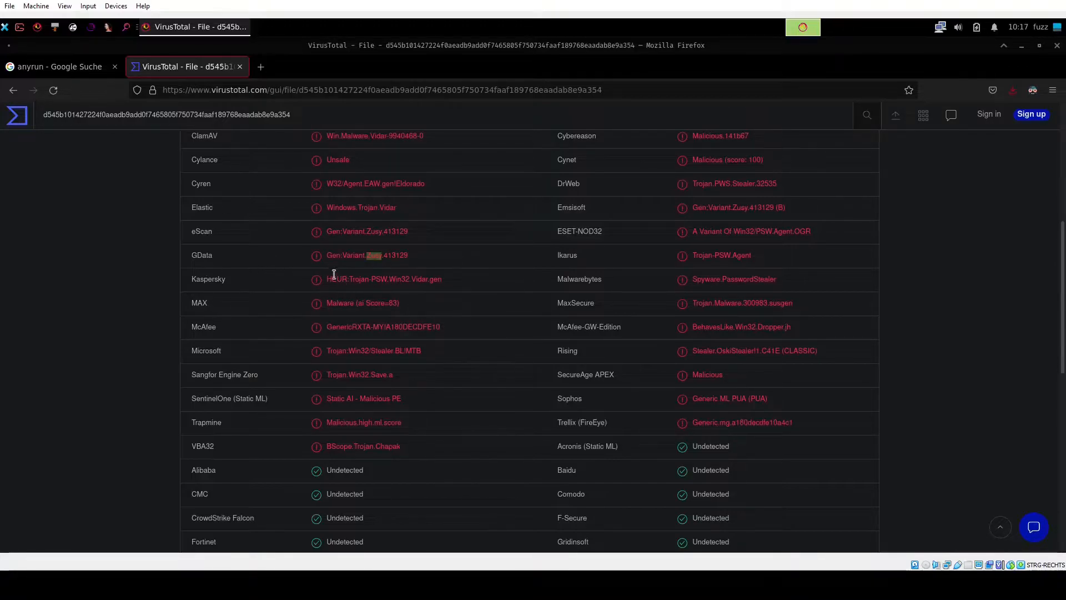
{"action": "scroll", "coordinate": [418, 295], "scroll_direction": "up", "scroll_amount": 5}
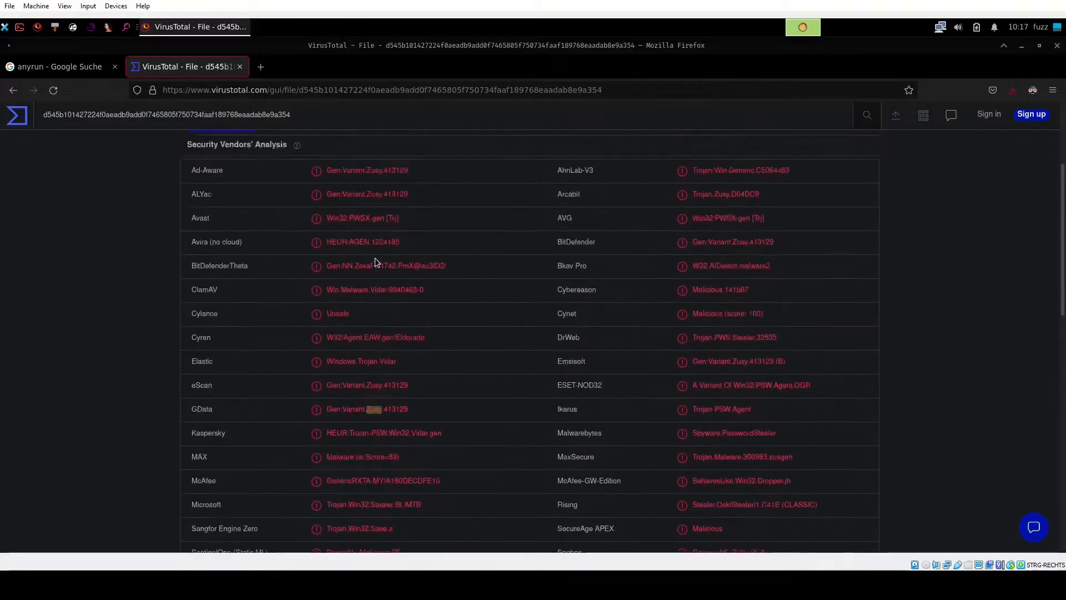
{"action": "scroll", "coordinate": [362, 322], "scroll_direction": "down", "scroll_amount": 5}
{"action": "scroll", "coordinate": [362, 322], "scroll_direction": "up", "scroll_amount": 8}
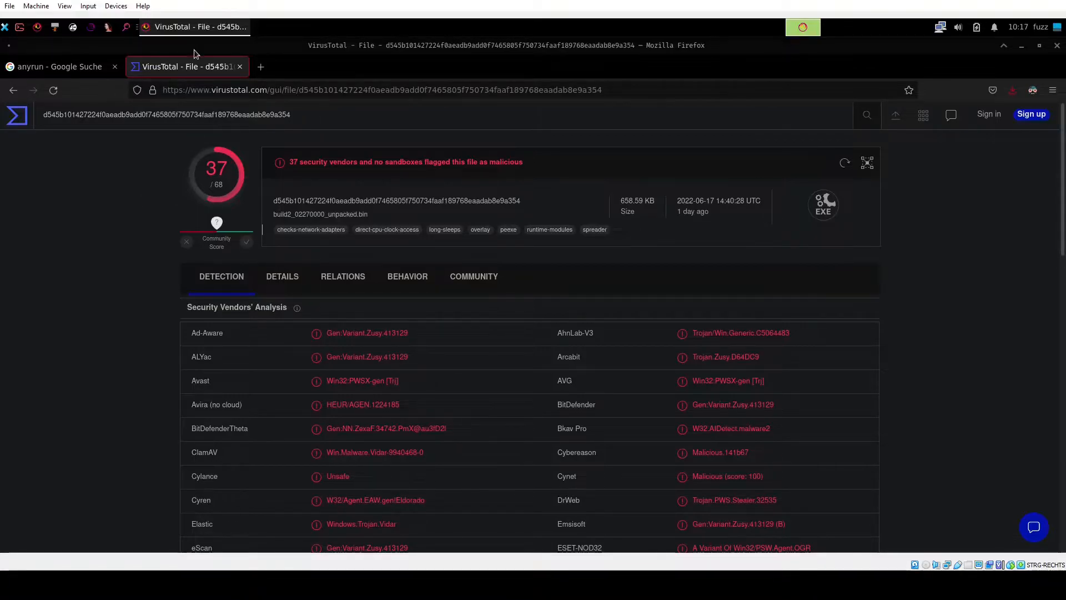
{"action": "left_click", "coordinate": [191, 27]}
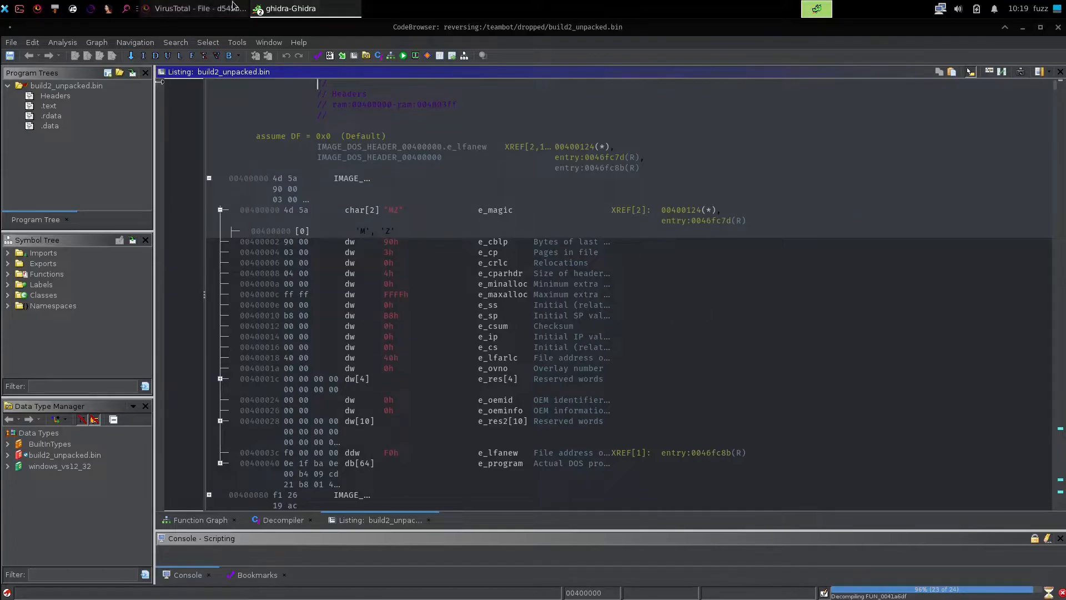
- Switch to Firefox, replace the VirusTotal report with Google, and search for mozglue.dll
{"action": "left_click", "coordinate": [194, 9]}
{"action": "left_click", "coordinate": [261, 73]}
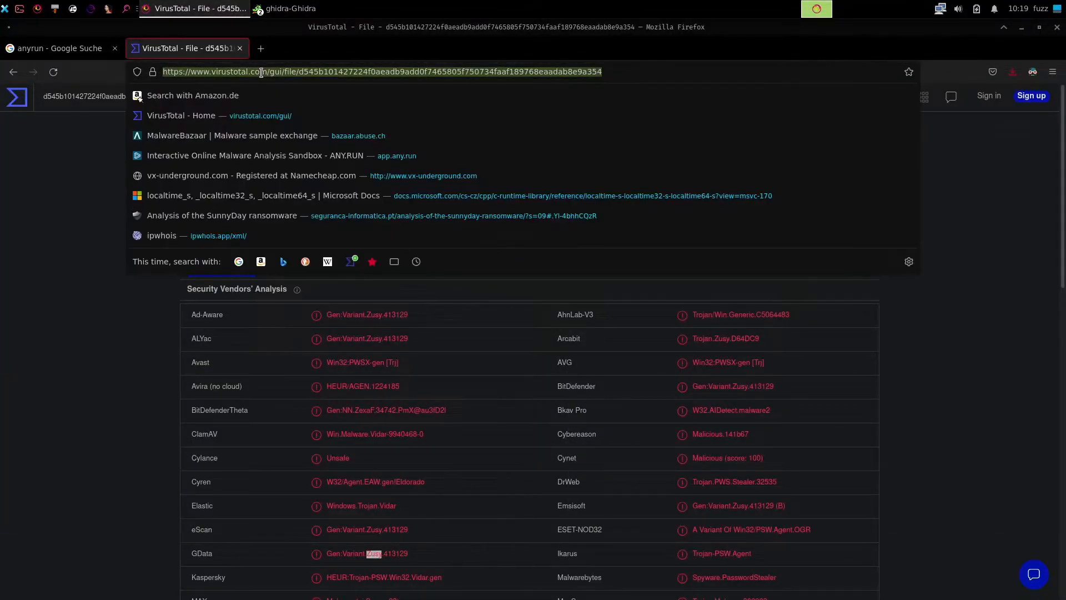
{"action": "type", "text": "googl"}
{"action": "key", "text": "Return"}
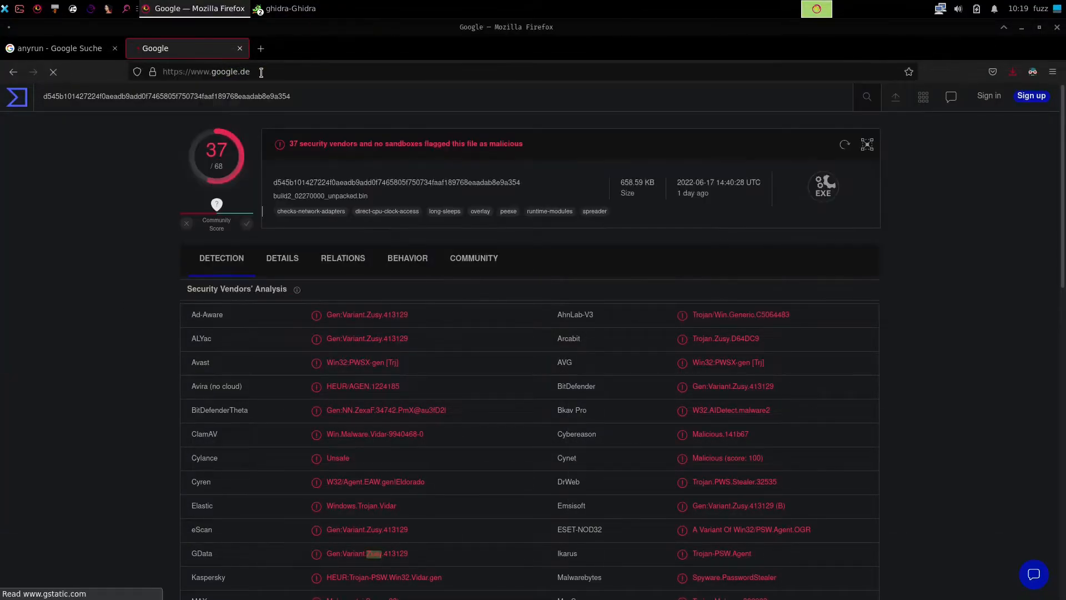
{"action": "type", "text": "moz"}
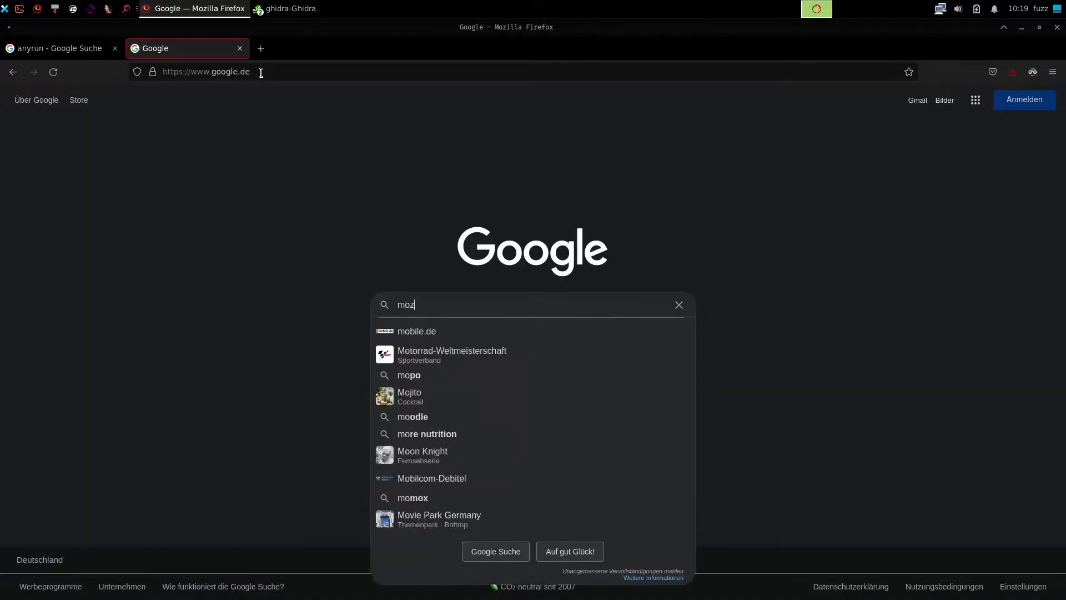
{"action": "type", "text": "glue.dll"}
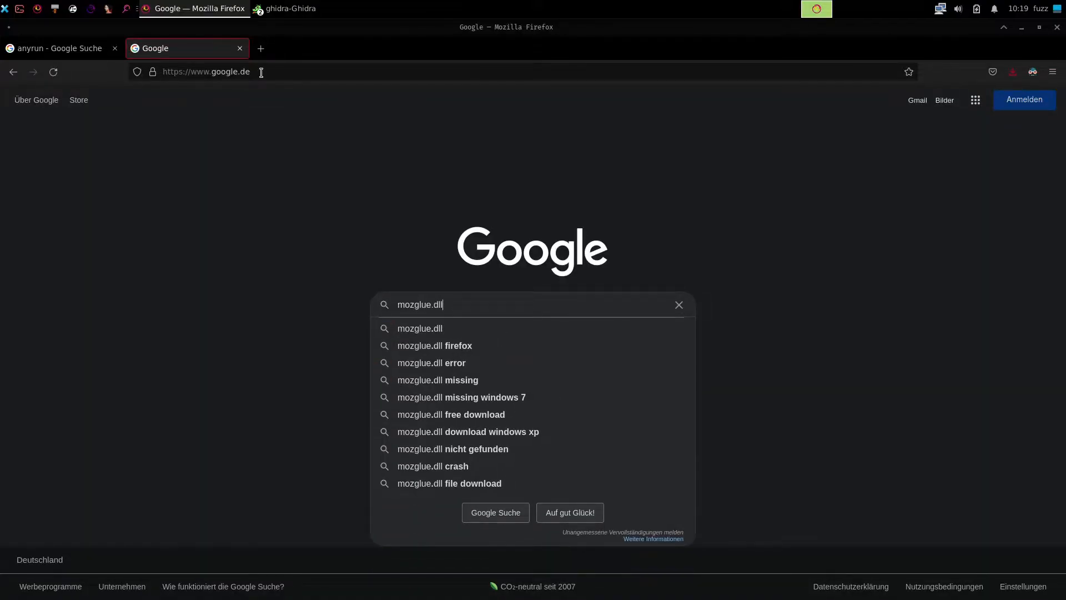
{"action": "key", "text": "Return"}
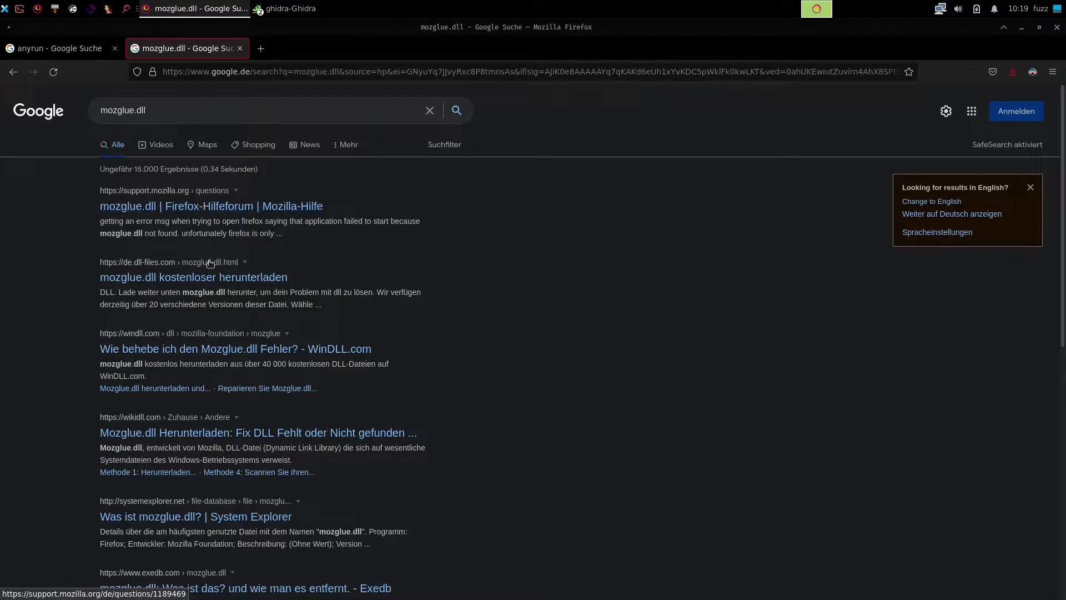
- Read the Mozilla support thread on mozglue.dll in its own tab, close it, and skim the remaining search results
{"action": "middle_click", "coordinate": [251, 206]}
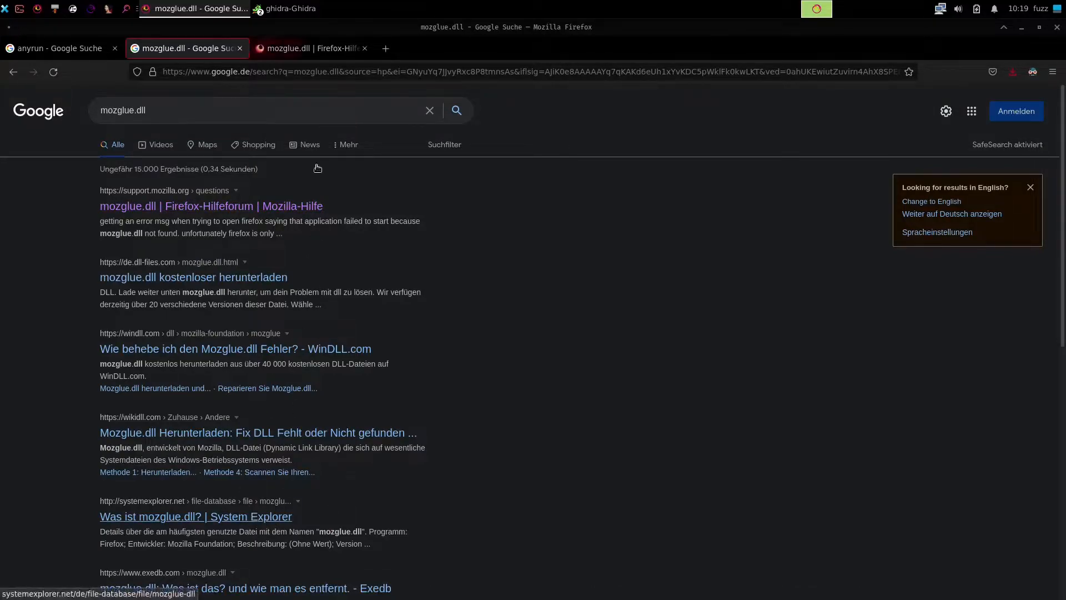
{"action": "left_click", "coordinate": [328, 48]}
{"action": "scroll", "coordinate": [337, 393], "scroll_direction": "down", "scroll_amount": 3}
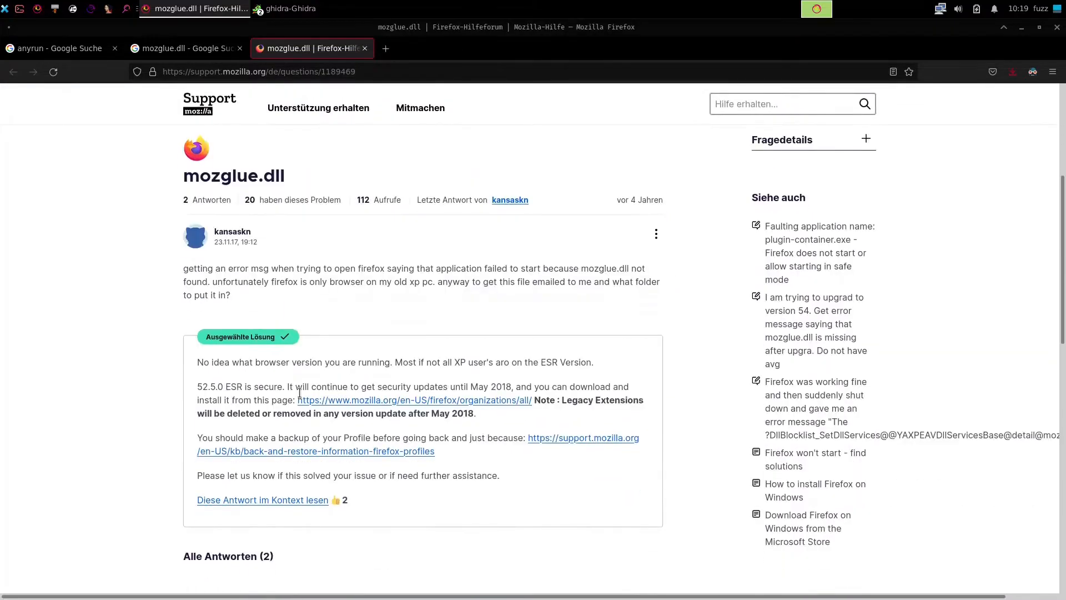
{"action": "left_click_drag", "start_coordinate": [199, 362], "coordinate": [412, 433]}
{"action": "left_click", "coordinate": [220, 438]}
{"action": "scroll", "coordinate": [558, 454], "scroll_direction": "down", "scroll_amount": 1}
{"action": "scroll", "coordinate": [559, 448], "scroll_direction": "up", "scroll_amount": 5}
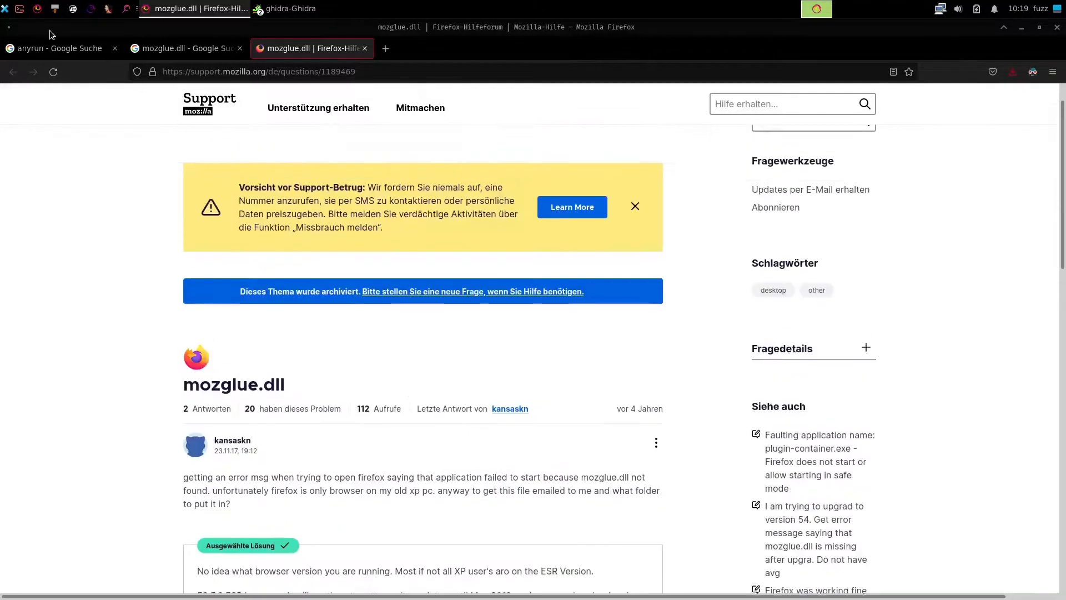
{"action": "left_click", "coordinate": [365, 49]}
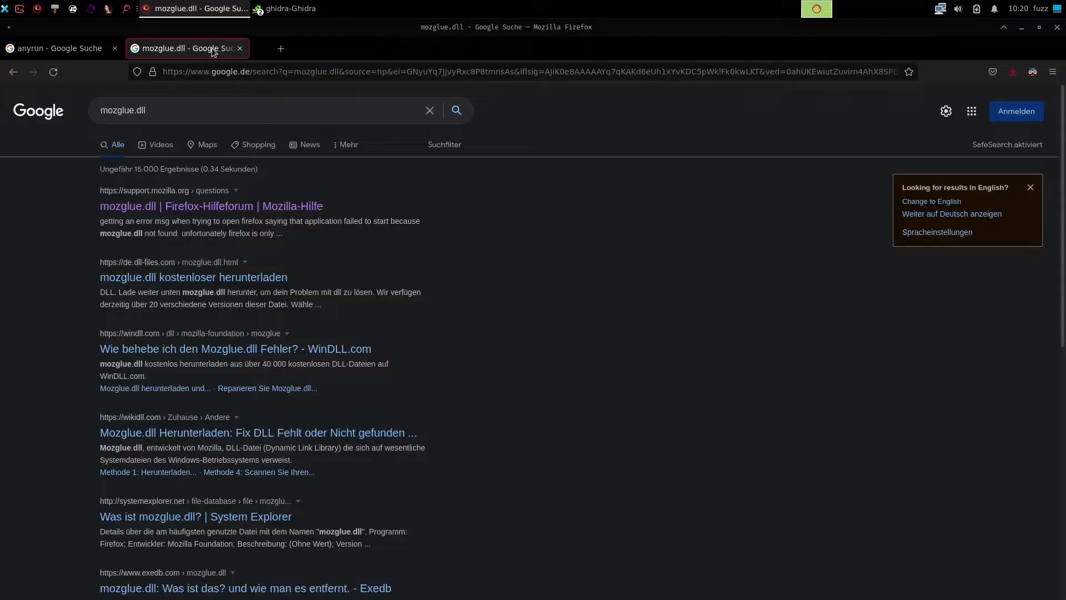
{"action": "scroll", "coordinate": [404, 266], "scroll_direction": "down", "scroll_amount": 3}
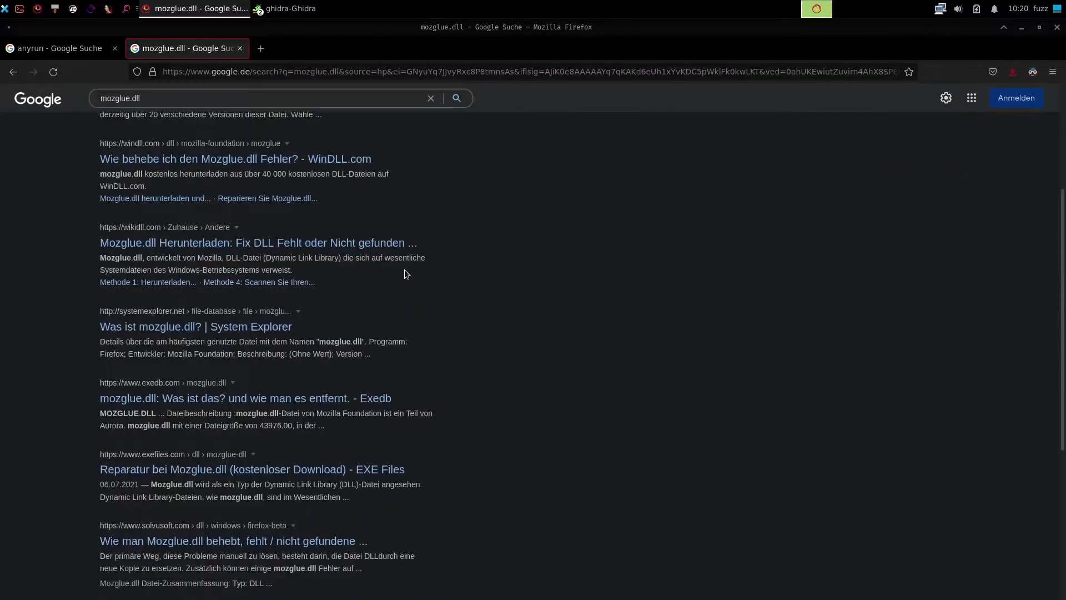
{"action": "scroll", "coordinate": [405, 273], "scroll_direction": "down", "scroll_amount": 1}
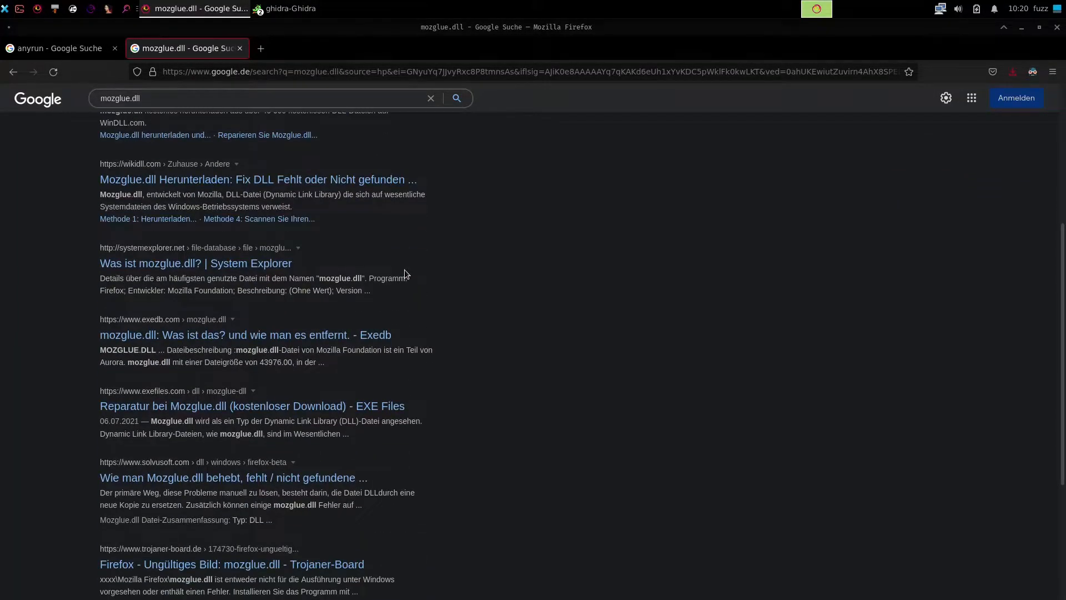
{"action": "scroll", "coordinate": [404, 269], "scroll_direction": "up", "scroll_amount": 2}
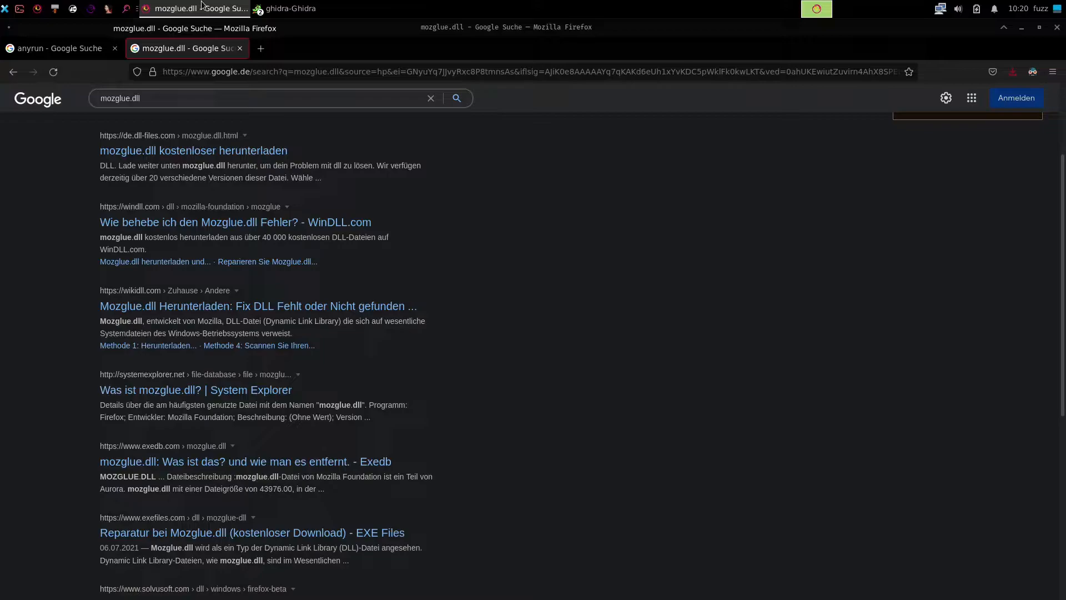
- Search Google for nss3.dll and skim the result descriptions for the library's purpose
{"action": "double_click", "coordinate": [114, 98]}
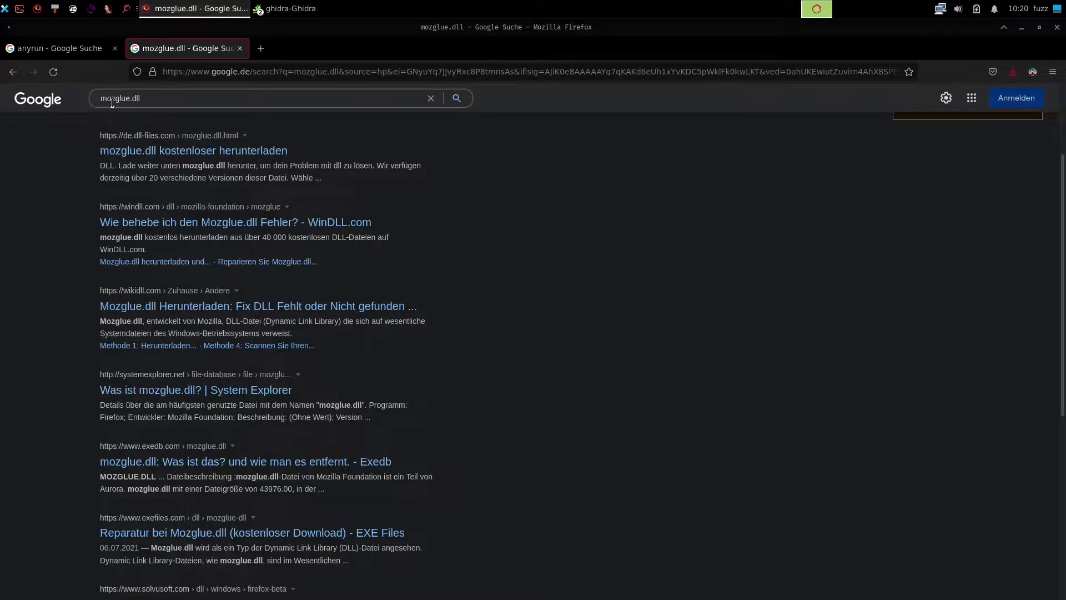
{"action": "type", "text": "nss3"}
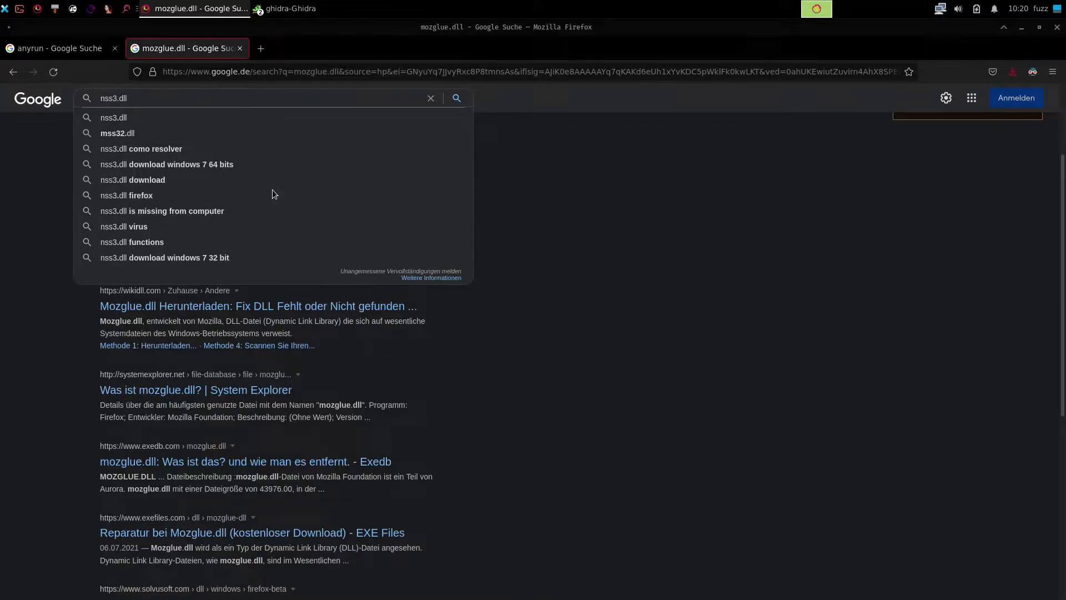
{"action": "key", "text": "Return"}
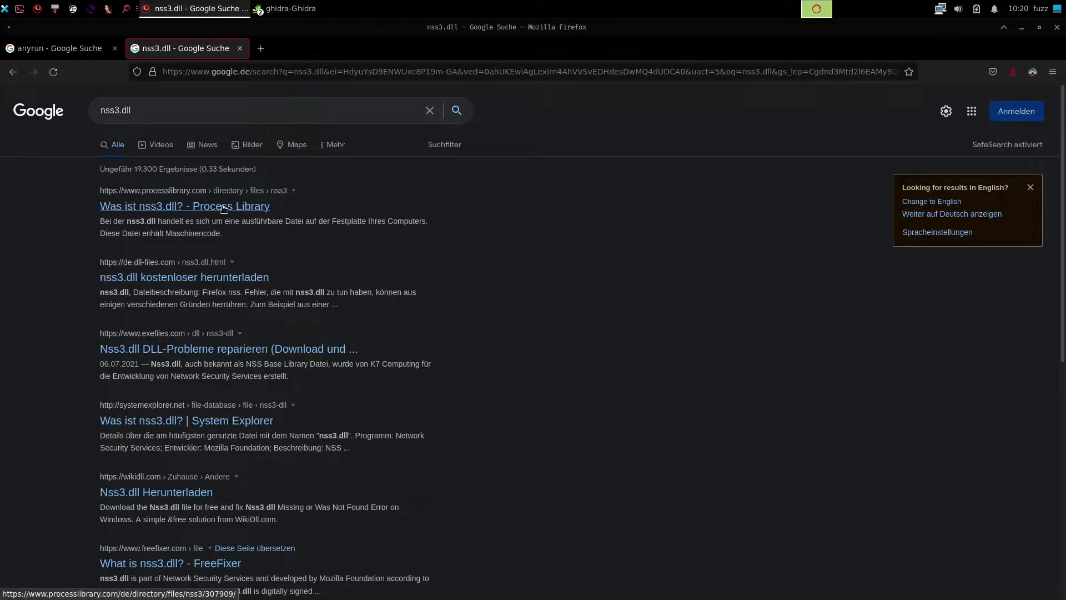
{"action": "scroll", "coordinate": [298, 235], "scroll_direction": "down", "scroll_amount": 2}
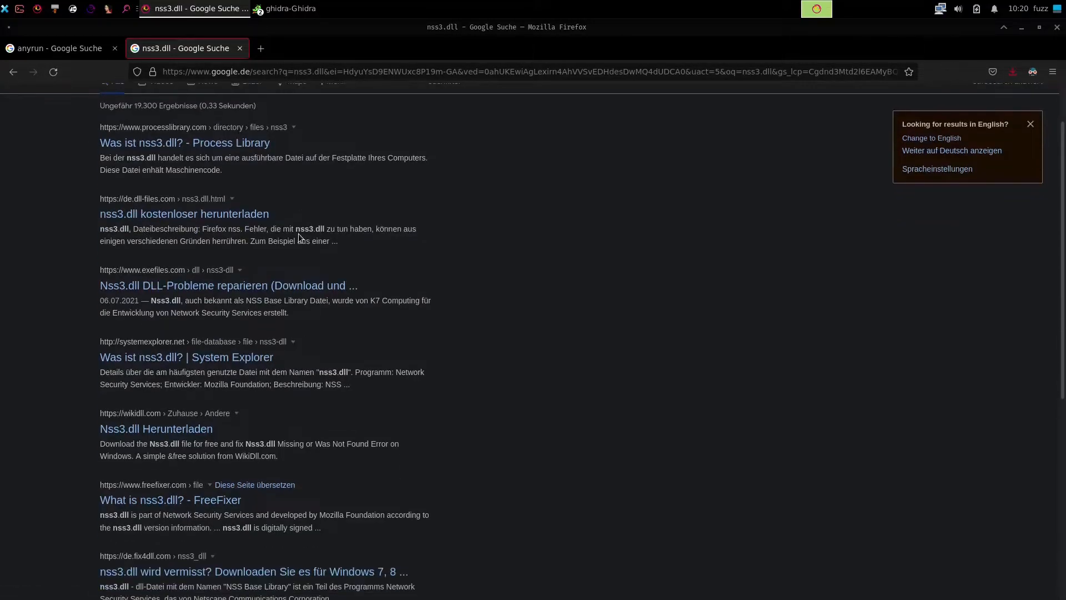
{"action": "scroll", "coordinate": [298, 233], "scroll_direction": "down", "scroll_amount": 2}
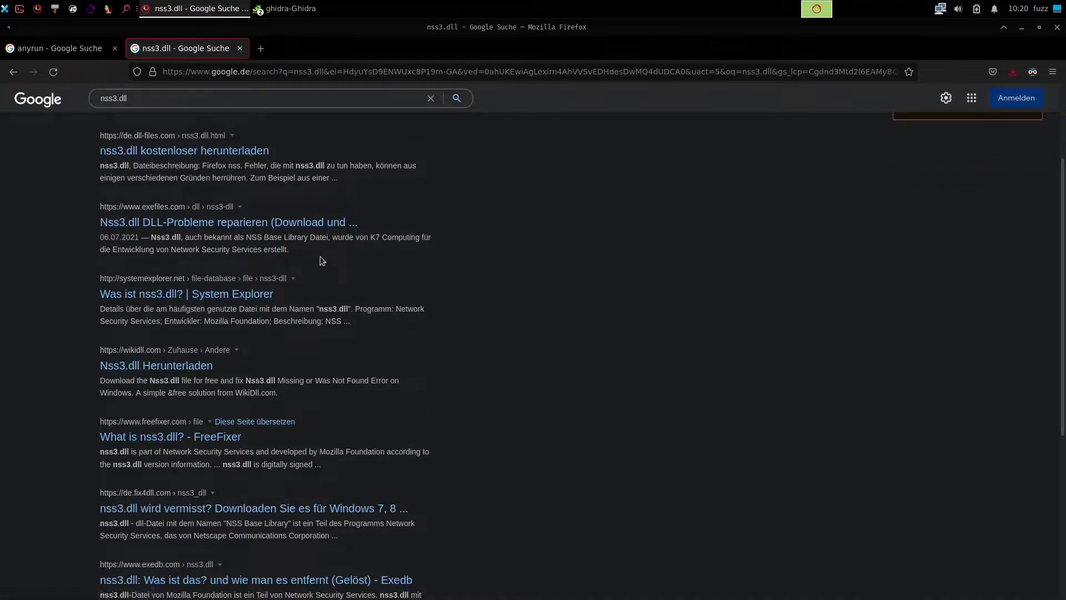
{"action": "scroll", "coordinate": [316, 257], "scroll_direction": "down", "scroll_amount": 2}
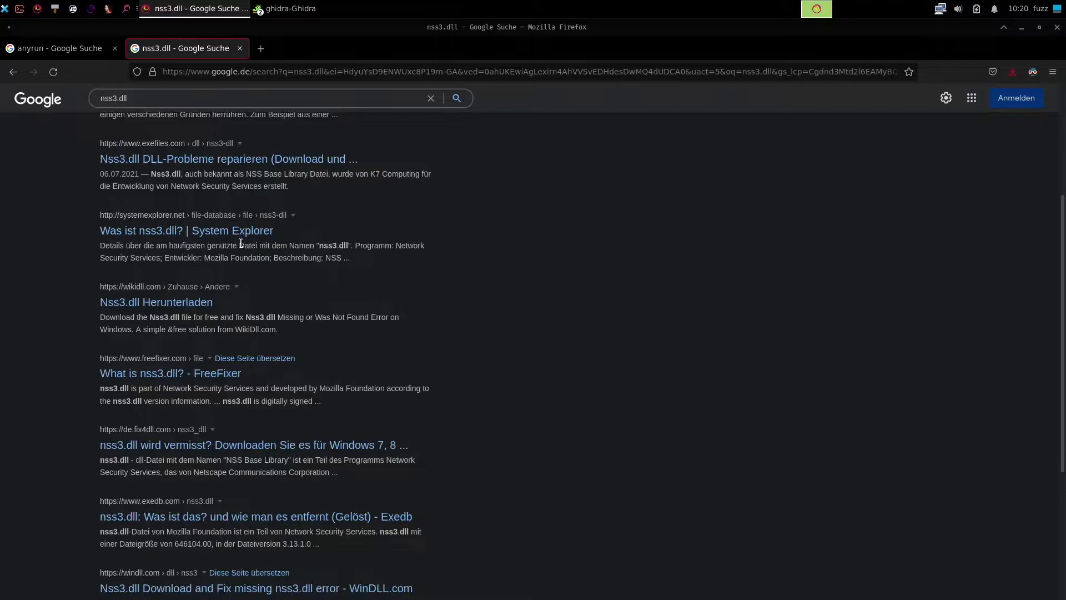
- Open the WikiDll and System Explorer results on nss3.dll, check the FreeFixer description, and close the nss3.dll search and both pages
{"action": "middle_click", "coordinate": [162, 301]}
{"action": "middle_click", "coordinate": [203, 229]}
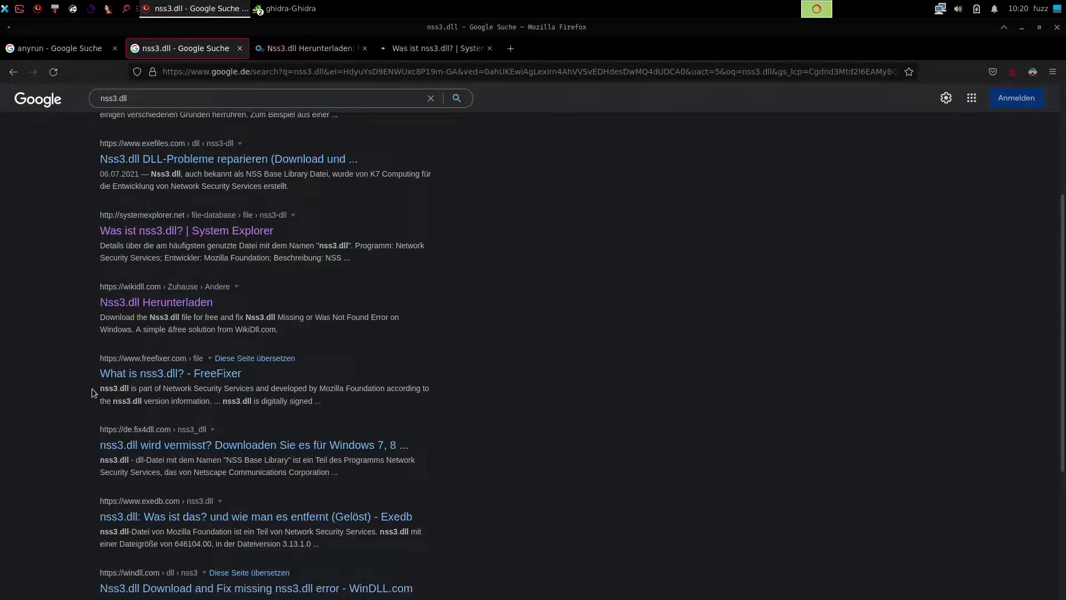
{"action": "left_click_drag", "start_coordinate": [97, 395], "coordinate": [439, 382]}
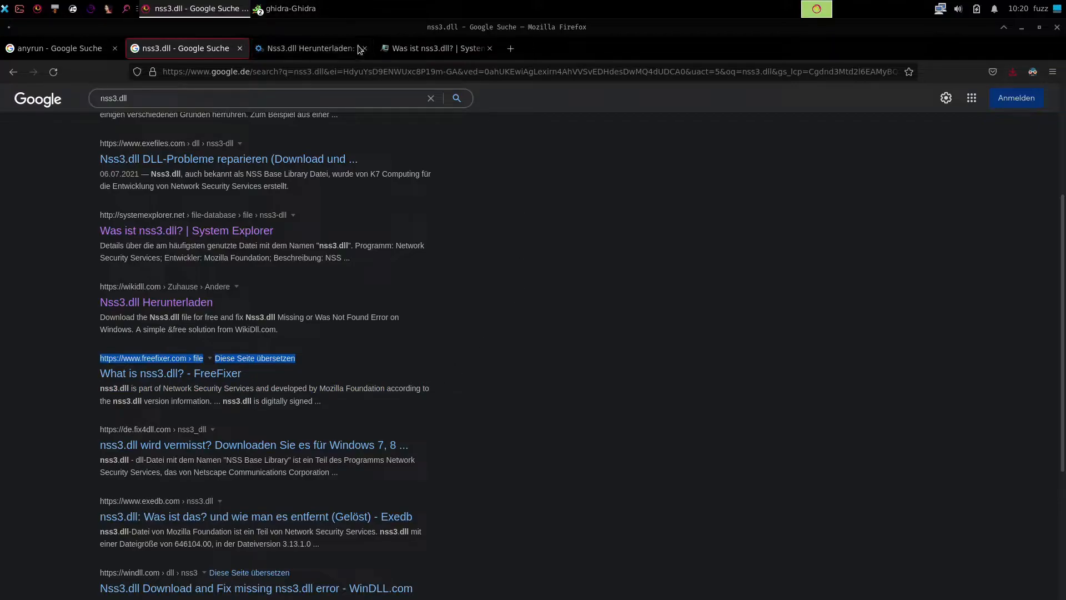
{"action": "left_click", "coordinate": [251, 50]}
{"action": "left_click", "coordinate": [240, 49]}
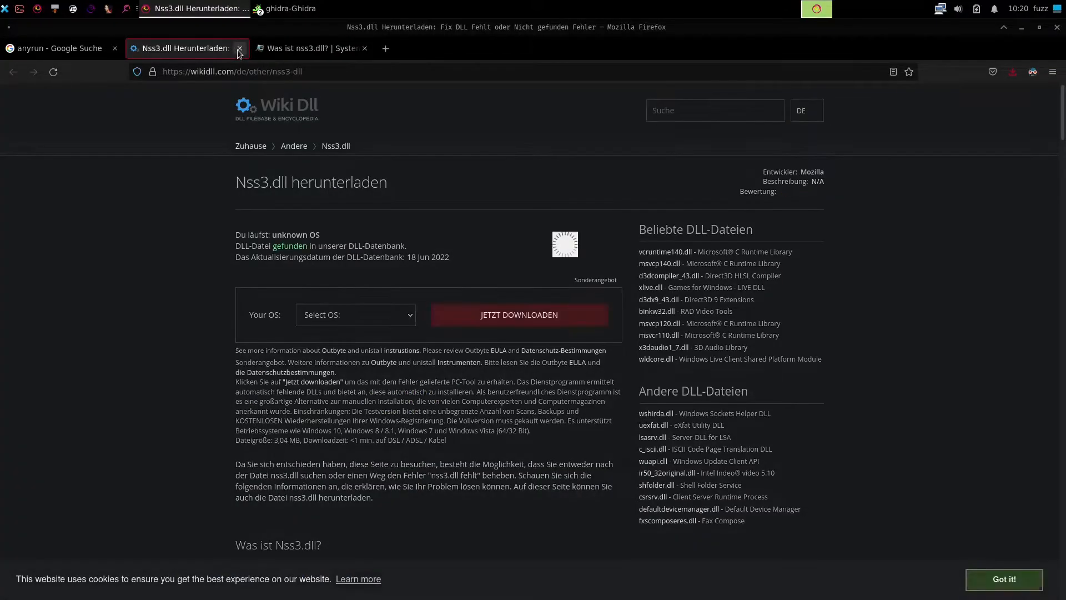
{"action": "left_click", "coordinate": [240, 48]}
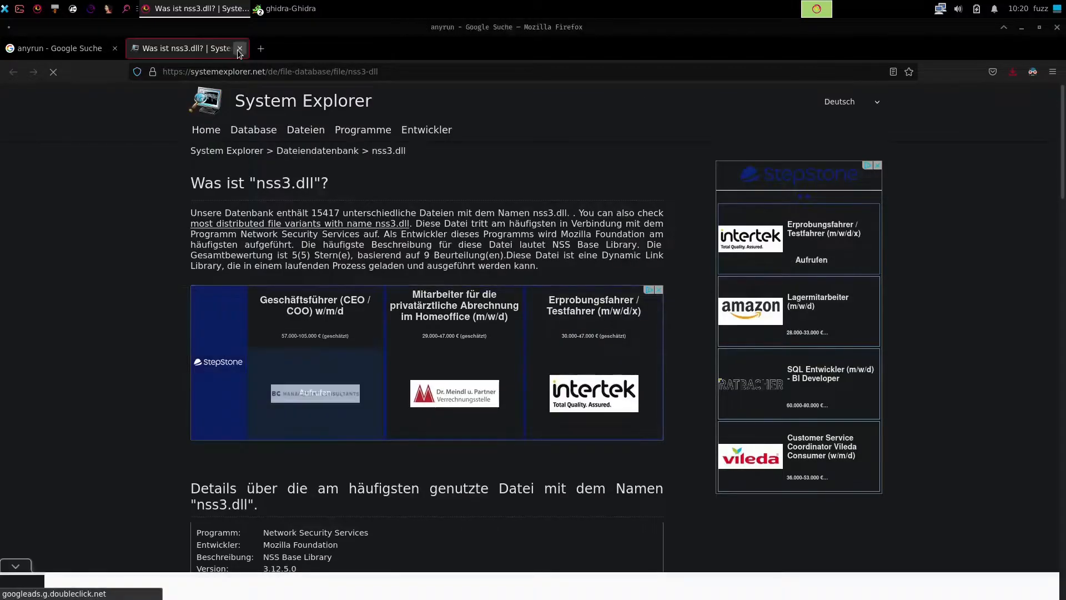
{"action": "left_click", "coordinate": [240, 49]}
- Switch to Ghidra, open the exported entry function of build2_unpacked.bin, and view its decompiled code through the end
{"action": "left_click", "coordinate": [202, 13]}
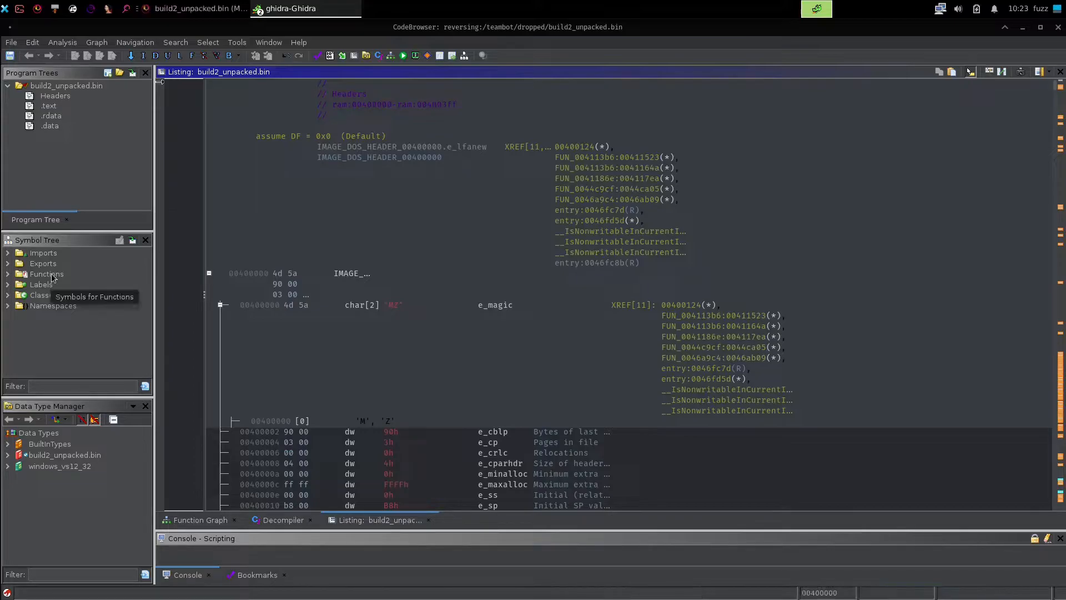
{"action": "left_click", "coordinate": [40, 265]}
{"action": "double_click", "coordinate": [40, 267]}
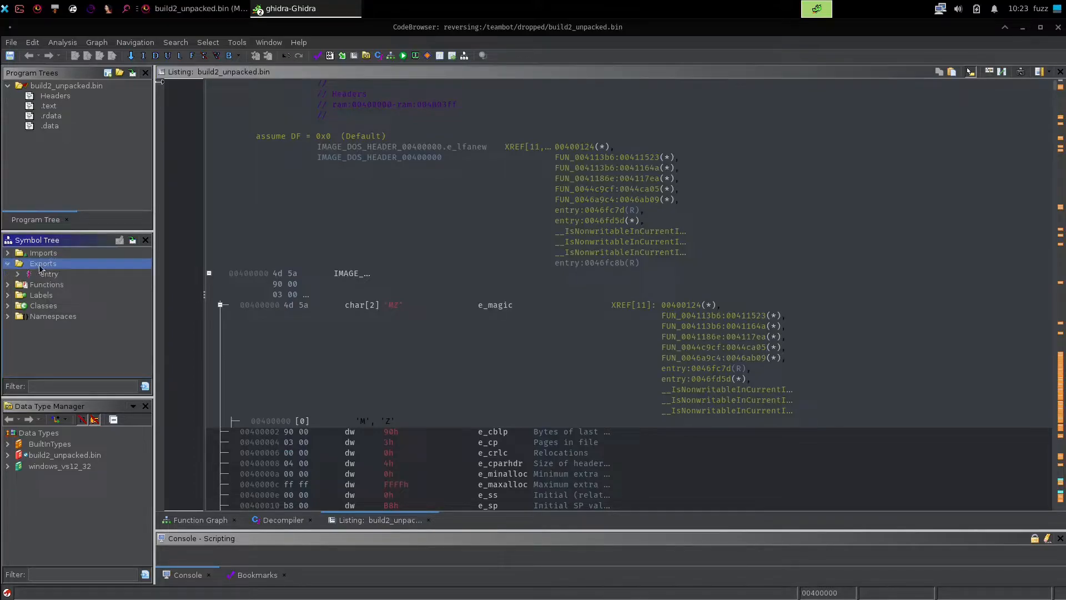
{"action": "left_click", "coordinate": [50, 274]}
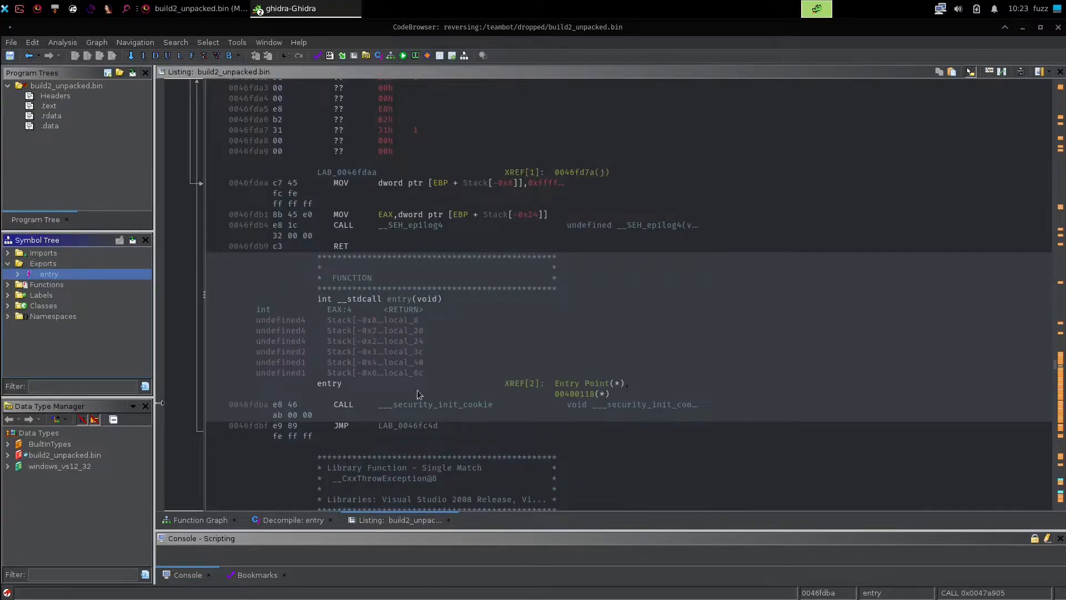
{"action": "left_click", "coordinate": [299, 519]}
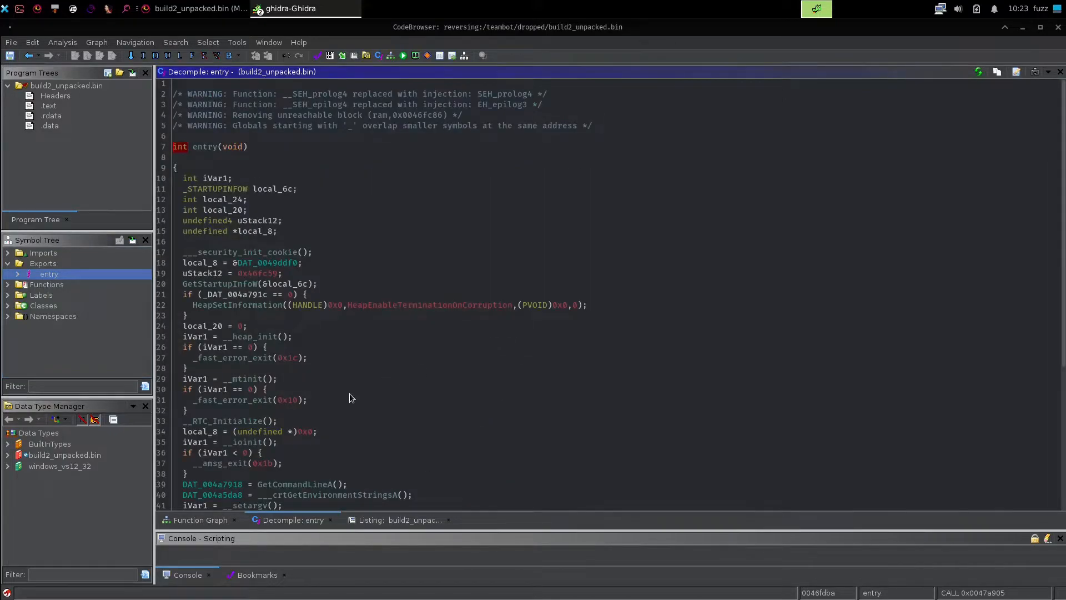
{"action": "scroll", "coordinate": [358, 347], "scroll_direction": "down", "scroll_amount": 7}
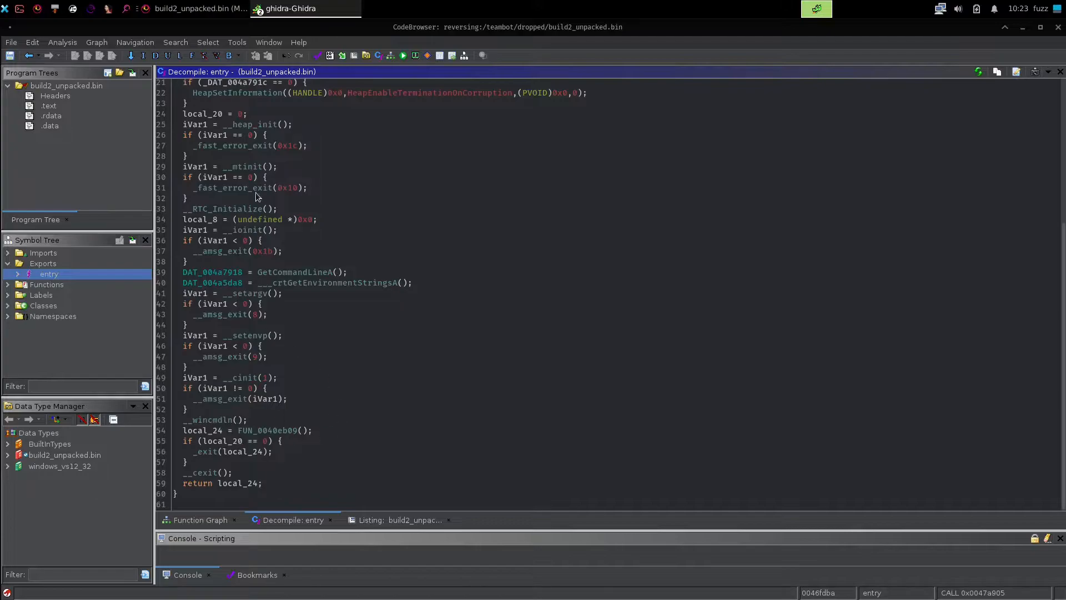
- Check the __wincmdln call and the return value in entry, and rename FUN_0040eb09 to main
{"action": "left_click", "coordinate": [210, 420]}
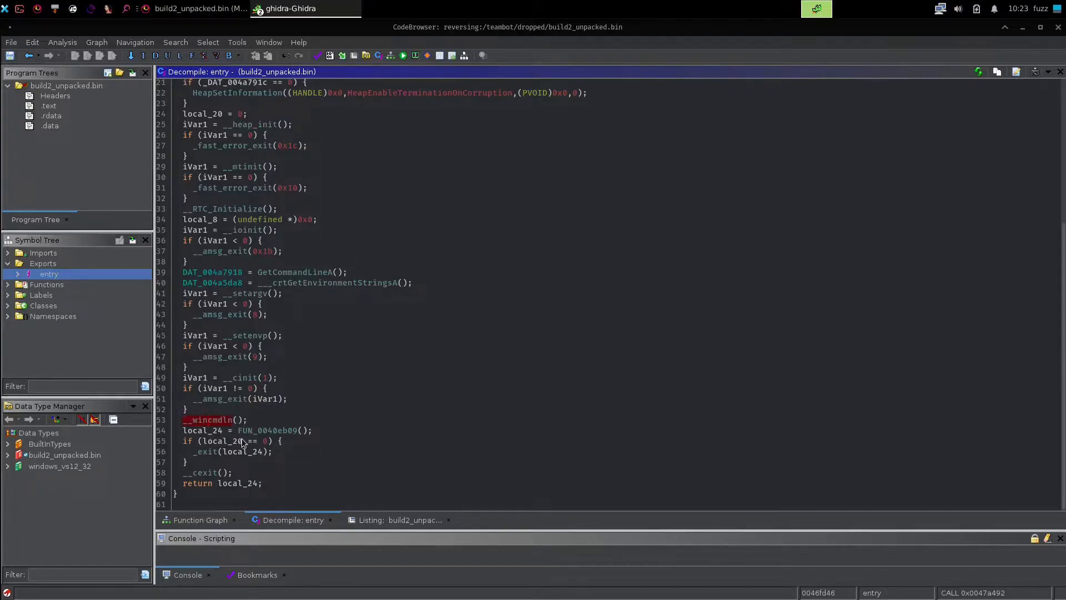
{"action": "left_click", "coordinate": [263, 431]}
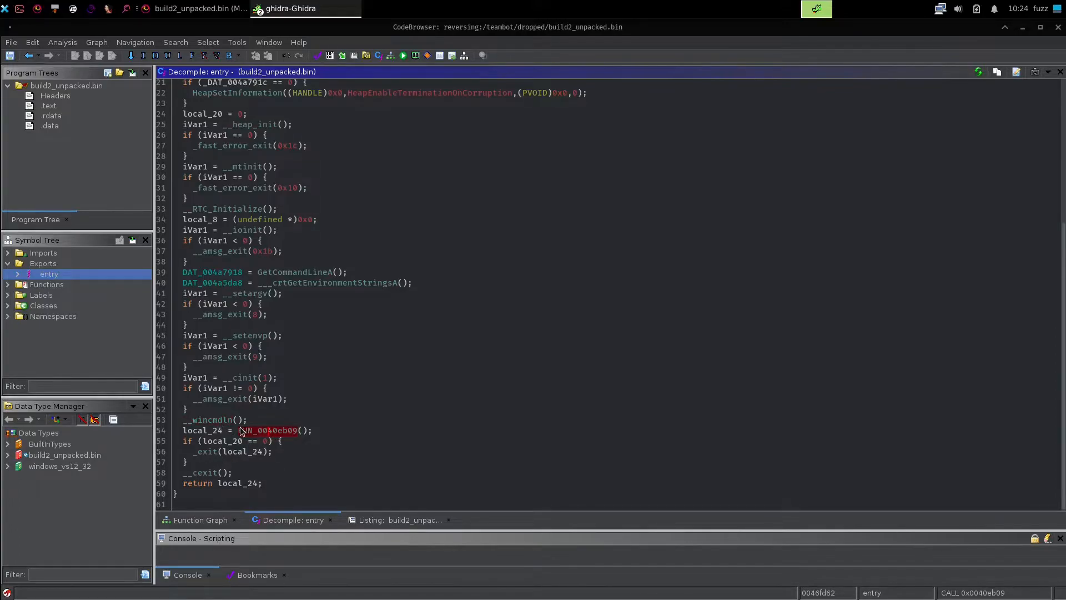
{"action": "left_click", "coordinate": [231, 483]}
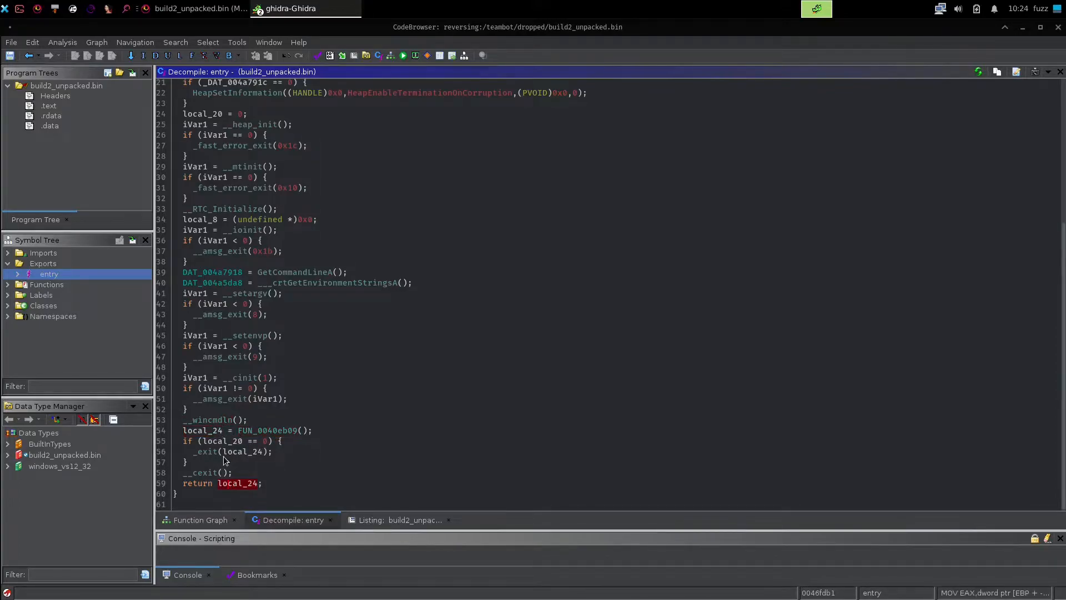
{"action": "right_click", "coordinate": [272, 429]}
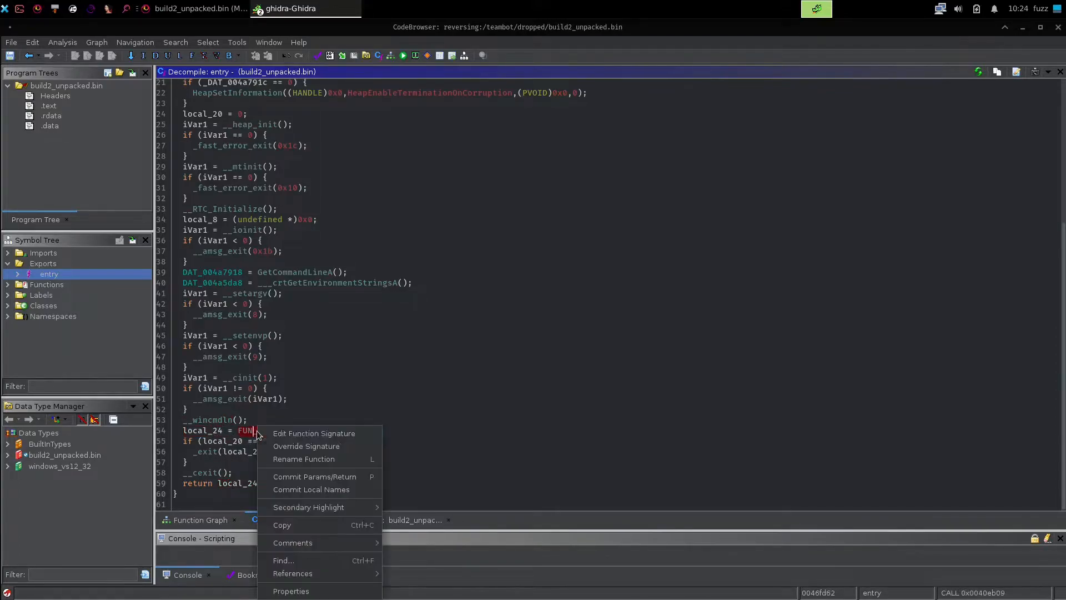
{"action": "left_click", "coordinate": [302, 458]}
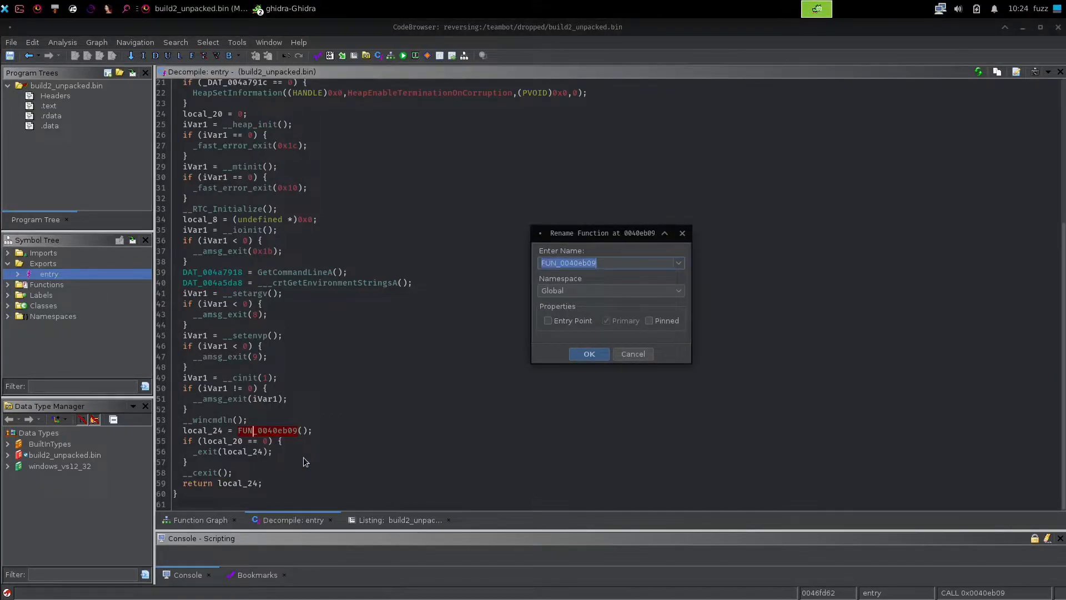
{"action": "type", "text": "main"}
{"action": "key", "text": "Return"}
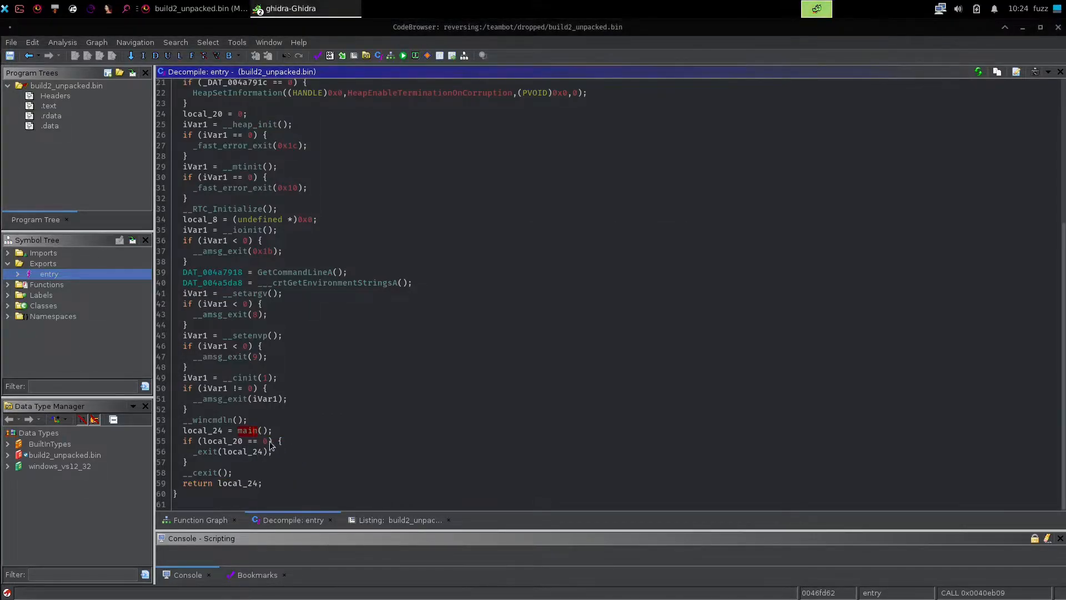
- Open the decompiled main function and follow its first non-Sleep call, FUN_0040115a
{"action": "double_click", "coordinate": [246, 430]}
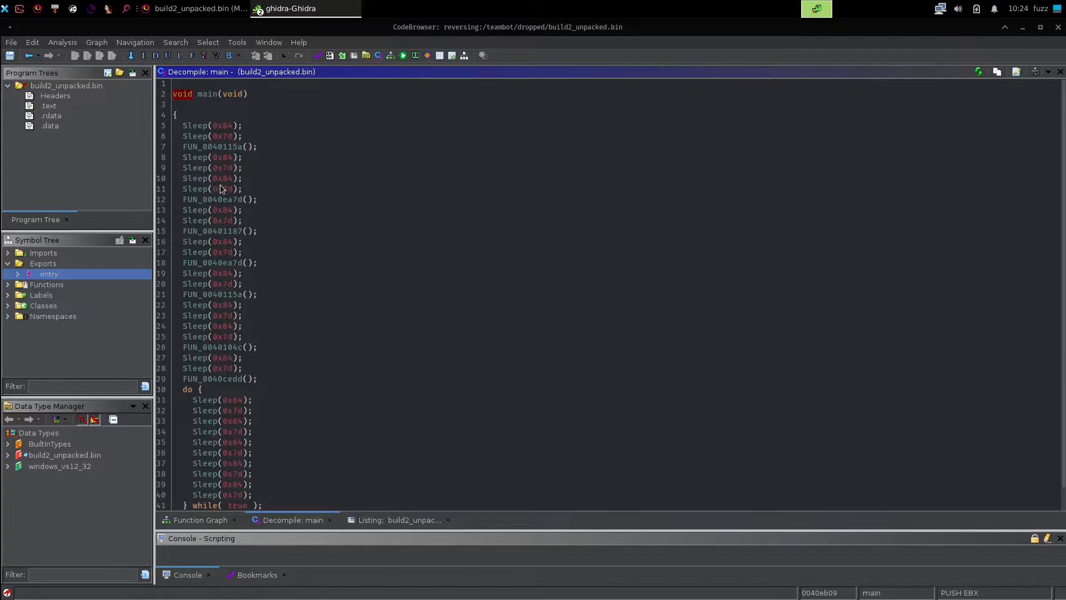
{"action": "double_click", "coordinate": [222, 147]}
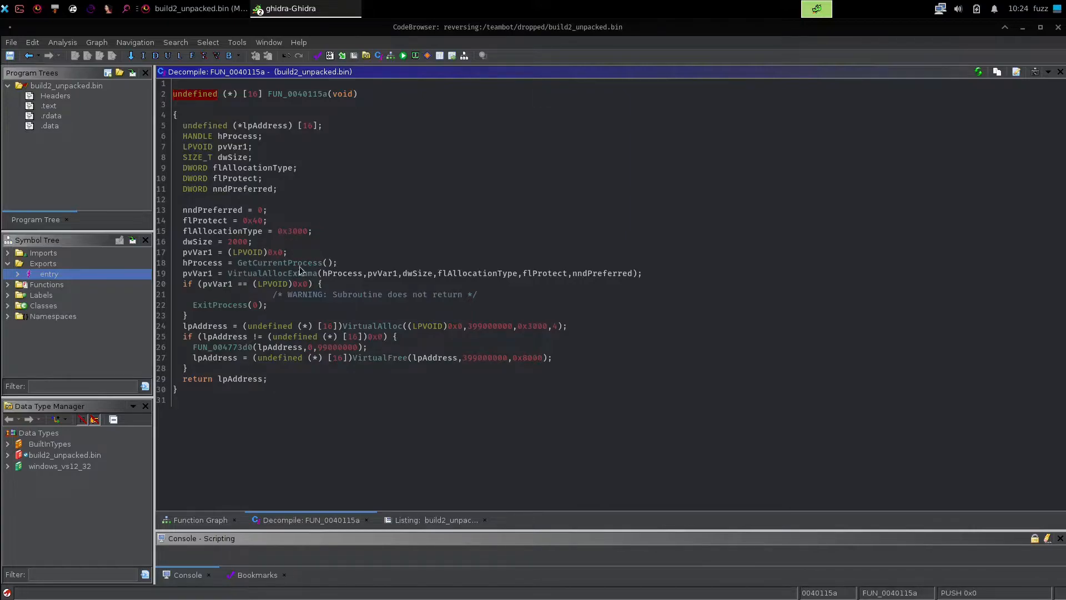
- Return to main, inspect the decompiled code of its called function FUN_0040ea7d, and go back to main
{"action": "left_click", "coordinate": [29, 56]}
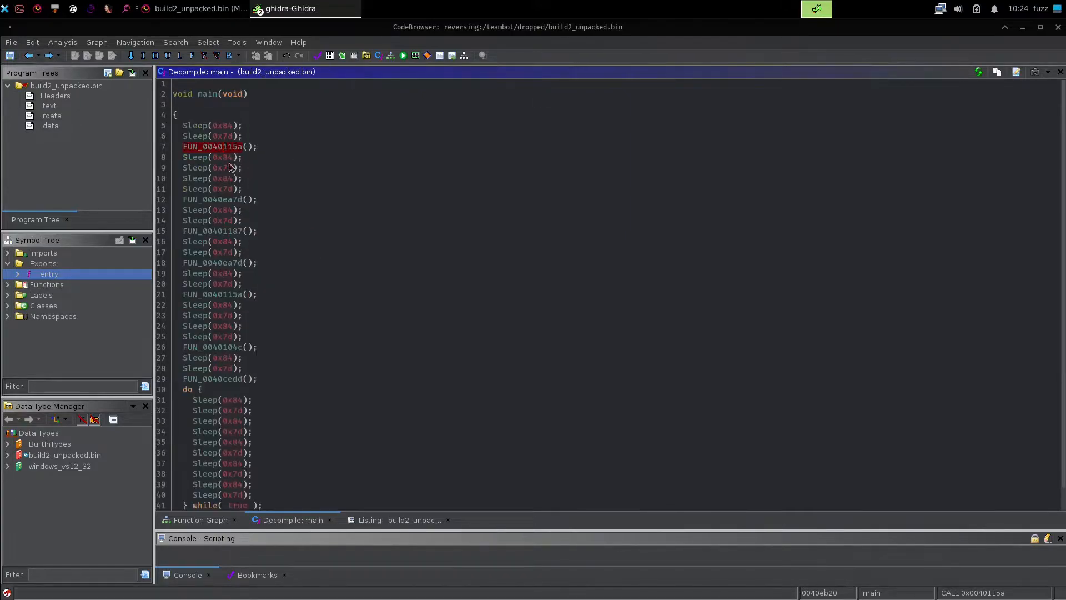
{"action": "double_click", "coordinate": [213, 198]}
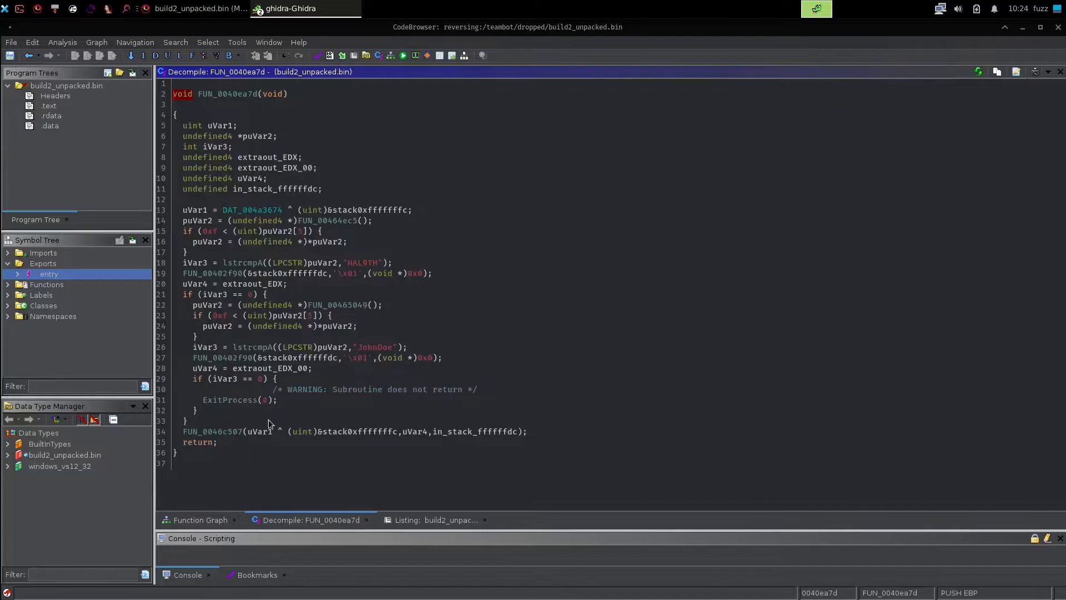
{"action": "left_click", "coordinate": [28, 56]}
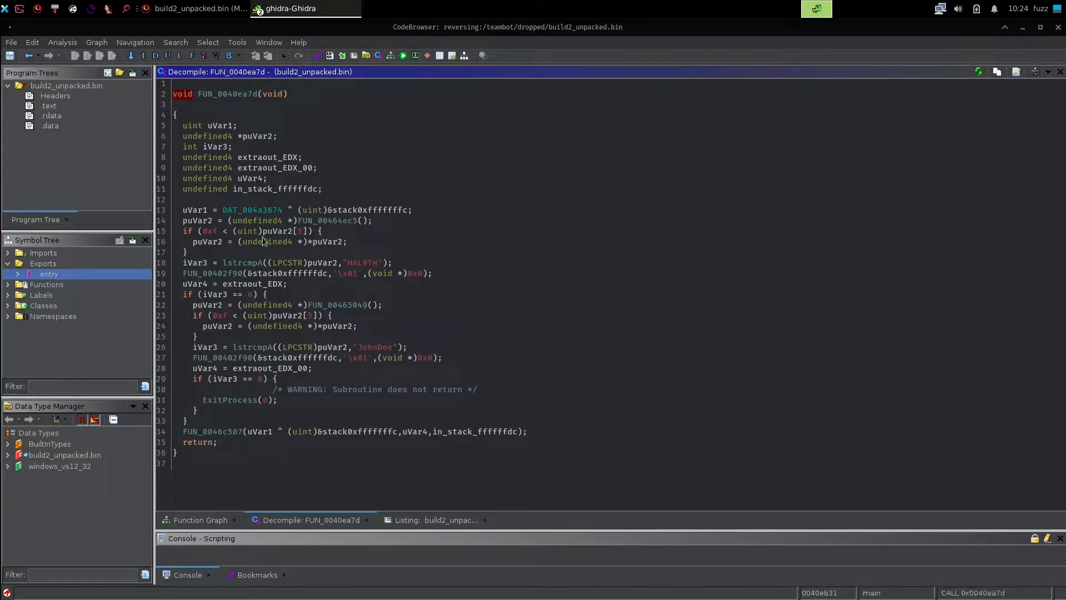
- Open FUN_0040cedd, the last function main calls before its endless loop, and view its function graph
{"action": "scroll", "coordinate": [281, 241], "scroll_direction": "down", "scroll_amount": 1}
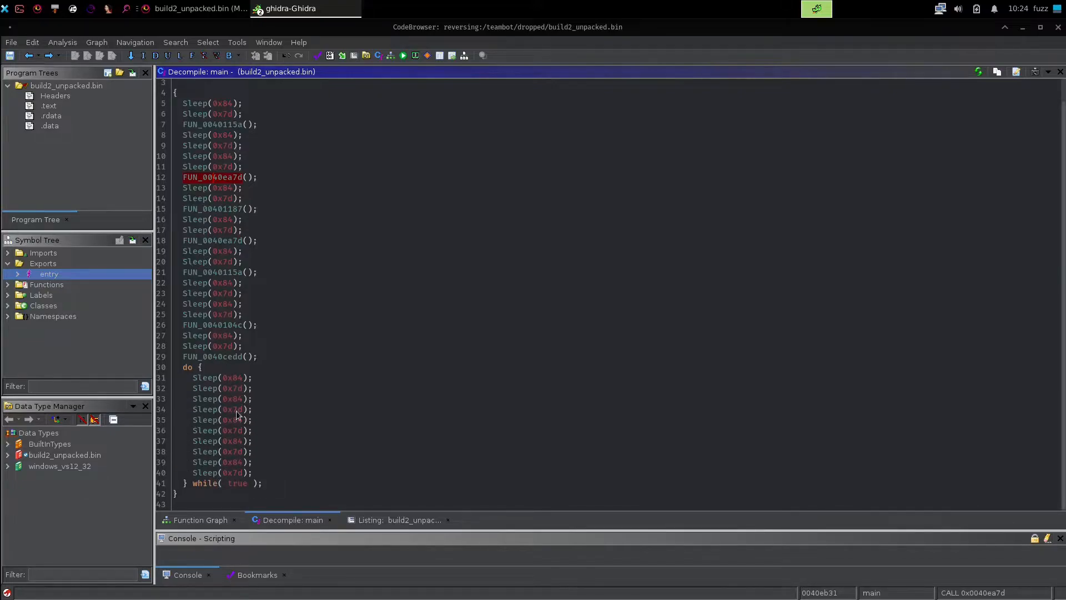
{"action": "left_click", "coordinate": [217, 360]}
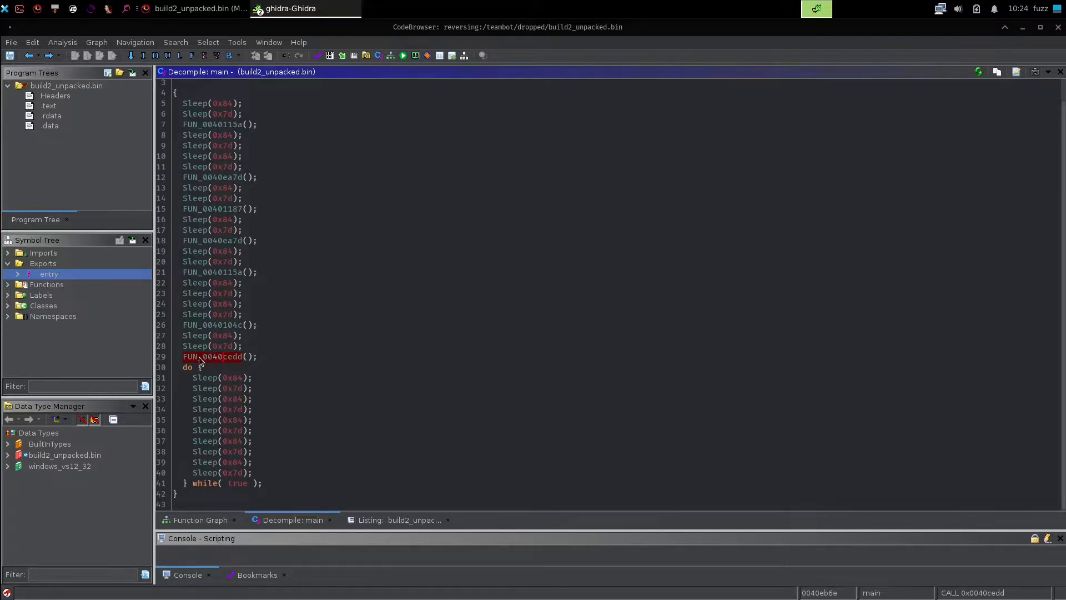
{"action": "double_click", "coordinate": [222, 357]}
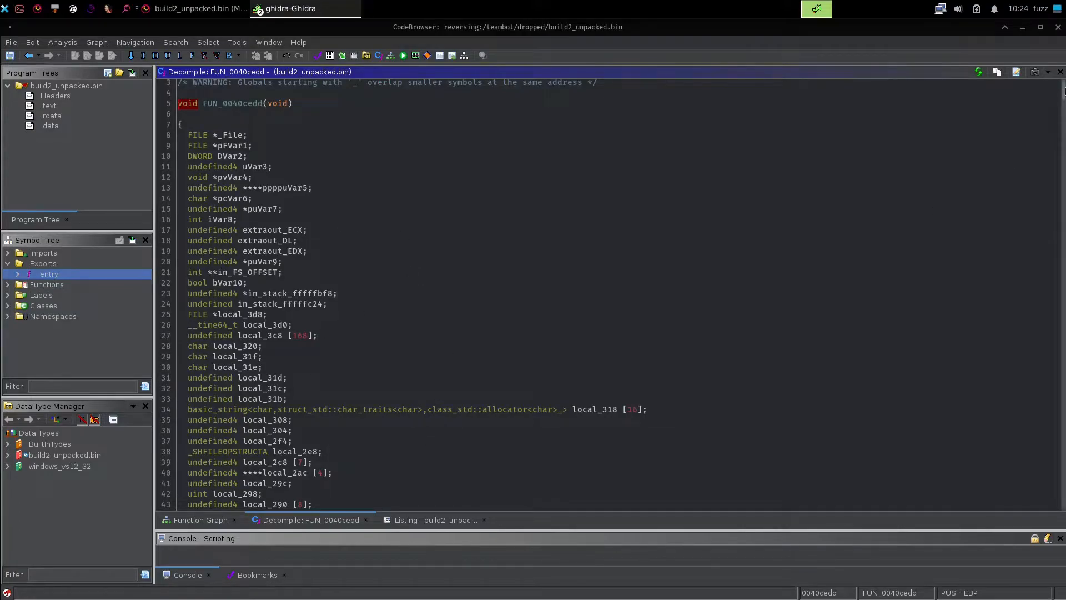
{"action": "left_click", "coordinate": [226, 521]}
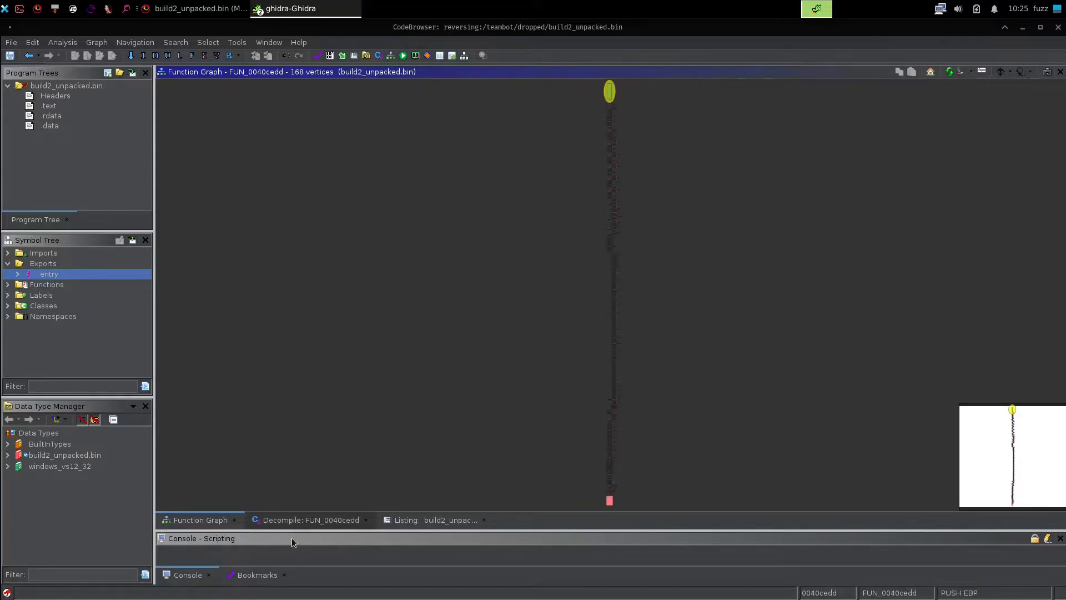
- Read through the decompiled code of FUN_0040cedd, from its variable declarations to the section handling freebl3.dll and mozglue.dll
{"action": "left_click", "coordinate": [310, 520]}
{"action": "scroll", "coordinate": [432, 294], "scroll_direction": "down", "scroll_amount": 15}
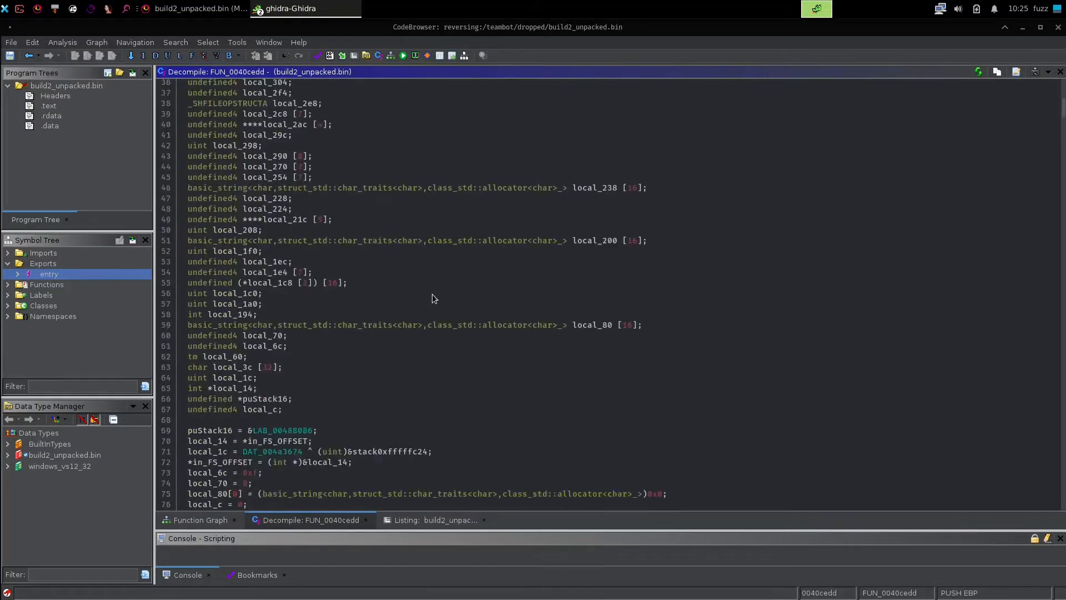
{"action": "scroll", "coordinate": [433, 306], "scroll_direction": "down", "scroll_amount": 3}
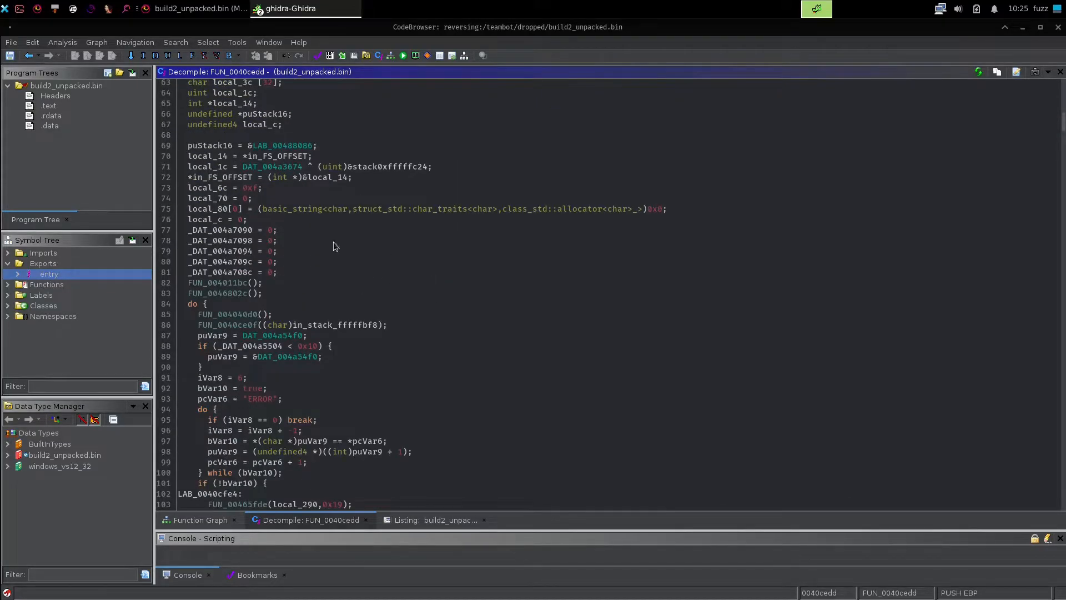
{"action": "scroll", "coordinate": [433, 346], "scroll_direction": "down", "scroll_amount": 12}
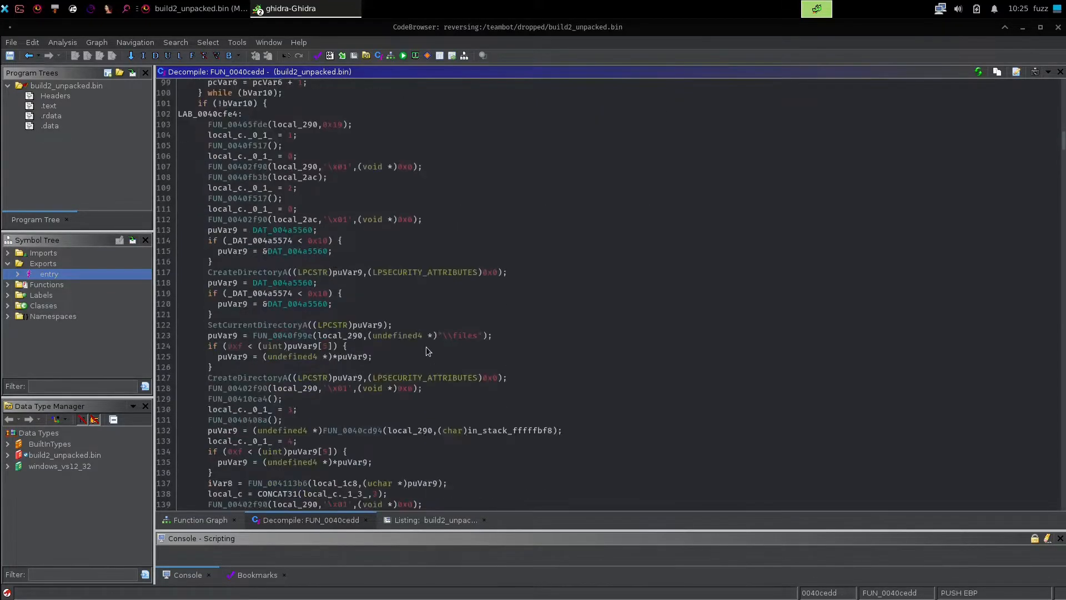
{"action": "scroll", "coordinate": [427, 349], "scroll_direction": "down", "scroll_amount": 9}
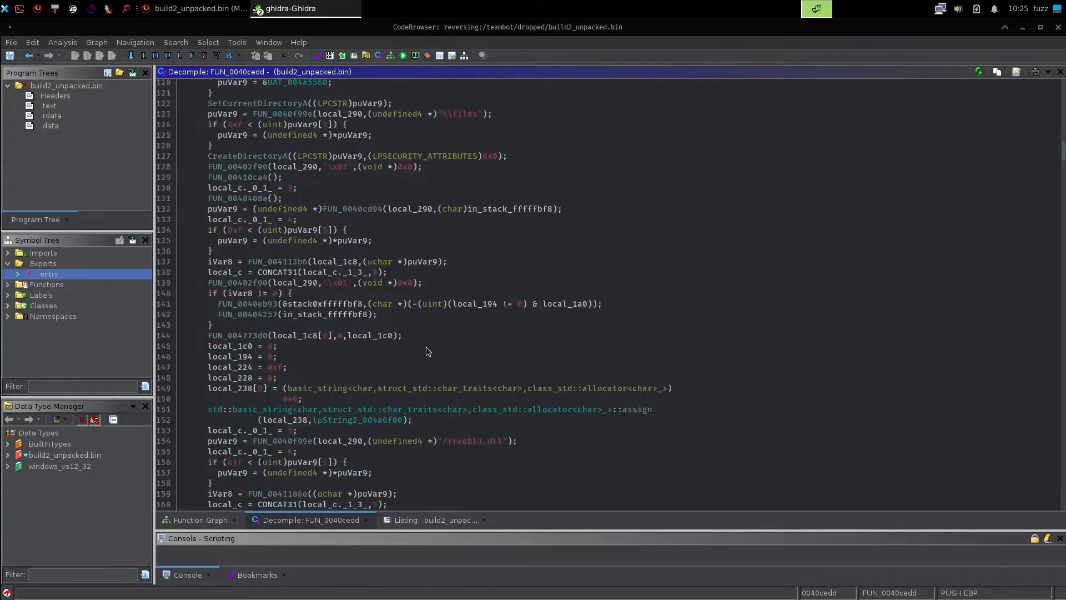
{"action": "scroll", "coordinate": [425, 346], "scroll_direction": "down", "scroll_amount": 10}
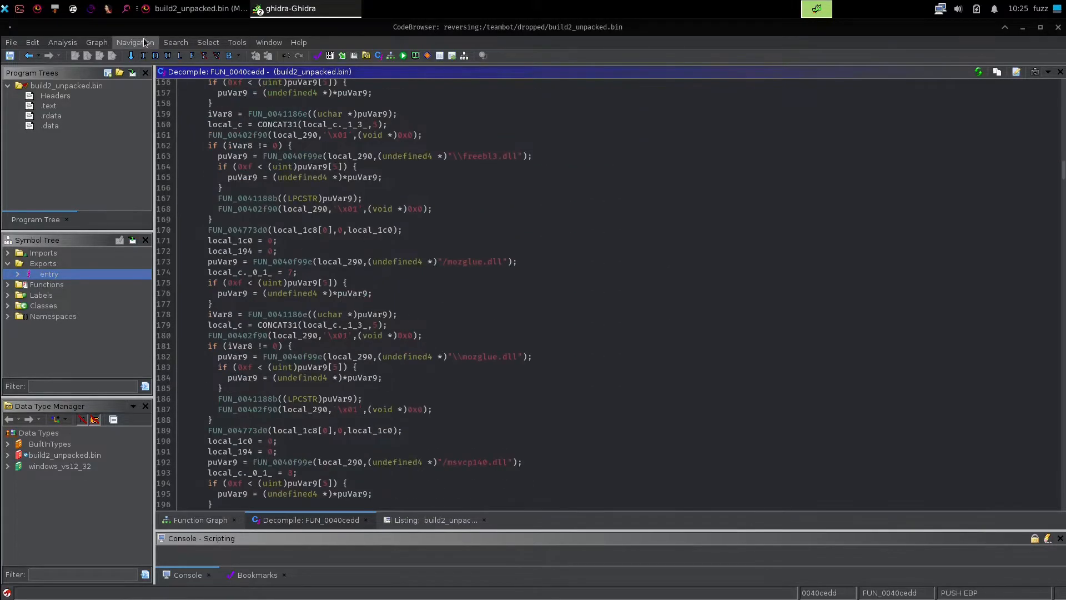
- Search the loaded blocks for null-terminated strings with minimum length 5, and return to the decompiled FUN_0040cedd
{"action": "left_click", "coordinate": [174, 43]}
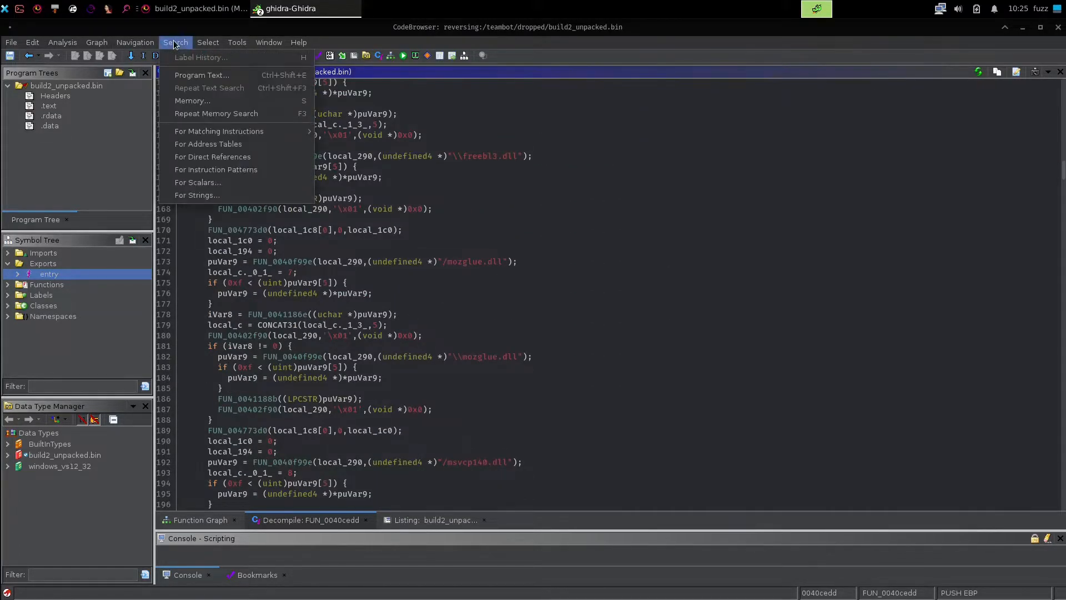
{"action": "left_click", "coordinate": [191, 196]}
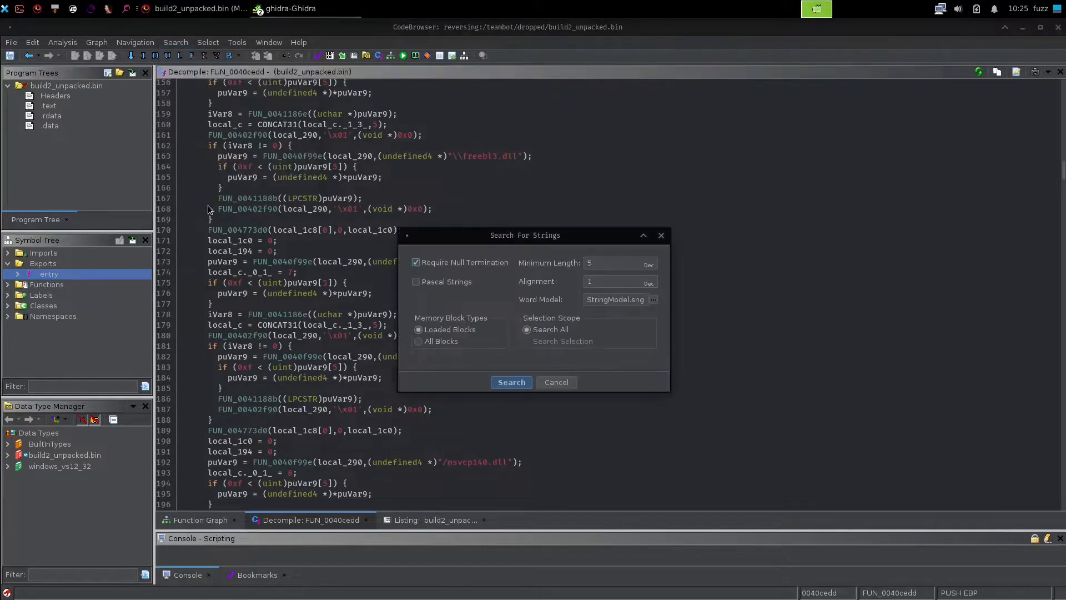
{"action": "left_click", "coordinate": [518, 385]}
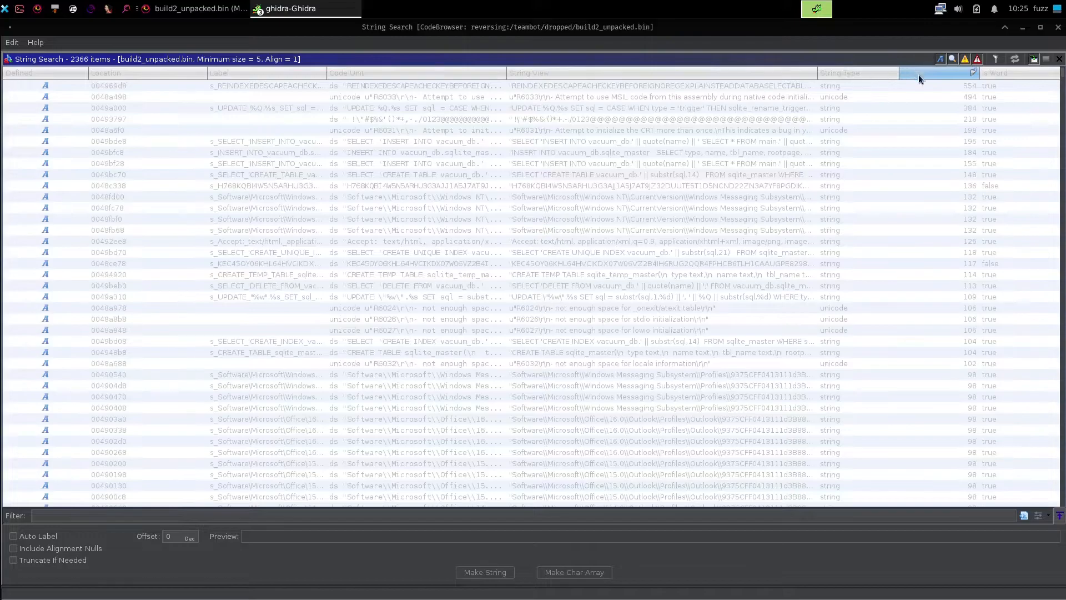
{"action": "left_click", "coordinate": [290, 9]}
{"action": "left_click", "coordinate": [300, 40]}
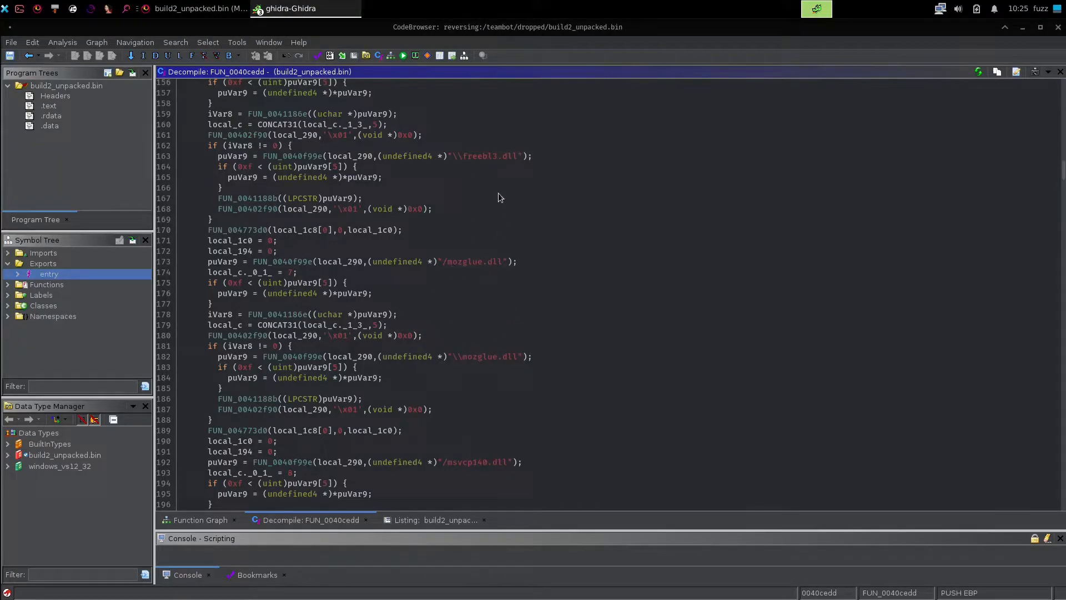
- Follow the FUN_0040f99e call on the nss3.dll path into FUN_0040fba3 and FUN_004039cc, and go back to FUN_0040cedd
{"action": "scroll", "coordinate": [563, 311], "scroll_direction": "down", "scroll_amount": 4}
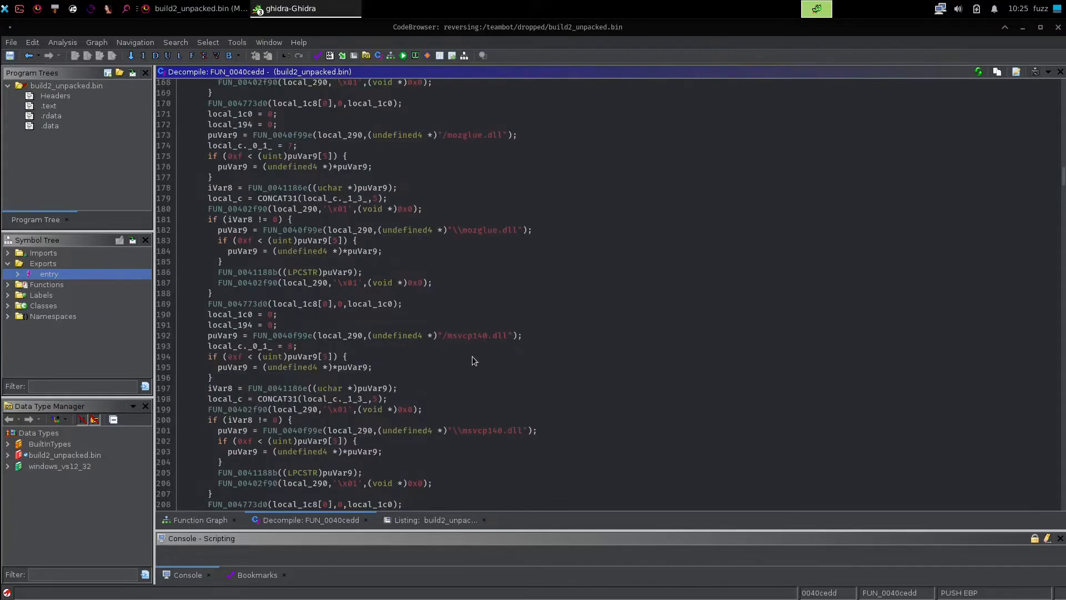
{"action": "scroll", "coordinate": [472, 361], "scroll_direction": "down", "scroll_amount": 5}
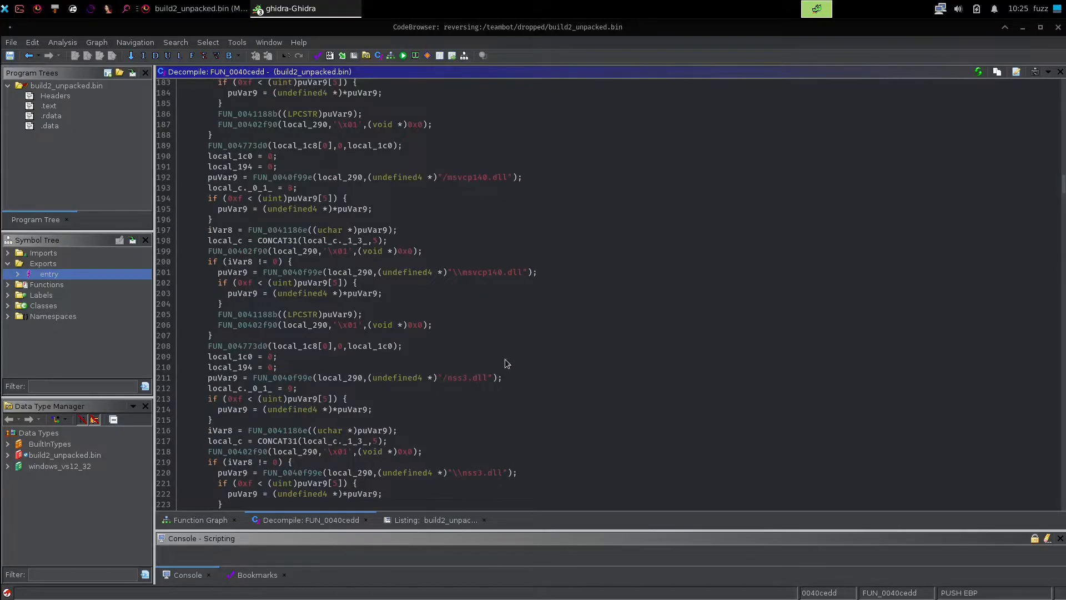
{"action": "double_click", "coordinate": [286, 377]}
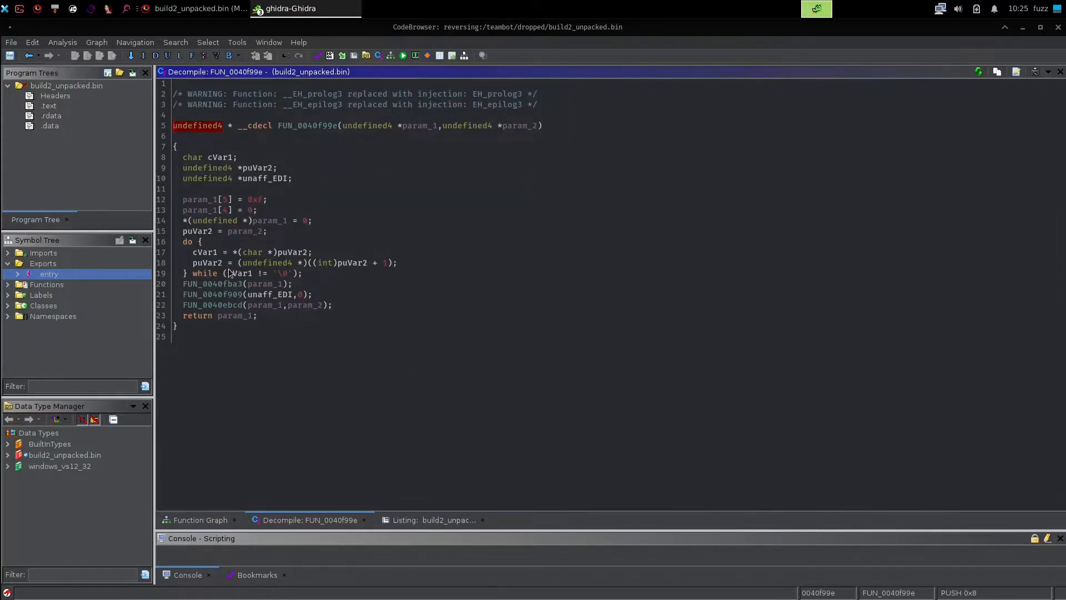
{"action": "double_click", "coordinate": [223, 284]}
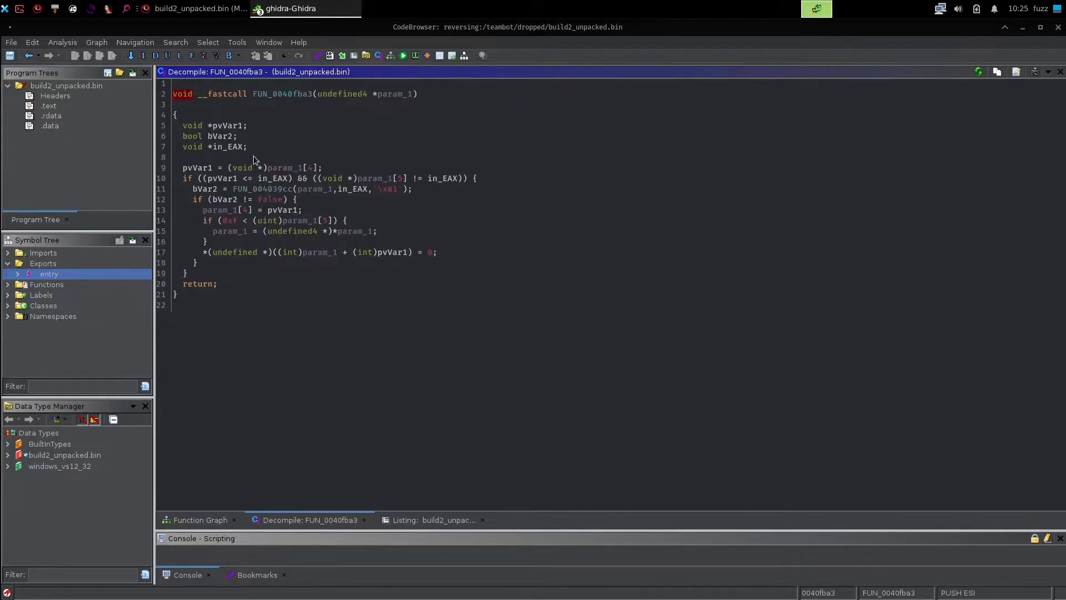
{"action": "double_click", "coordinate": [273, 189]}
{"action": "key", "text": "alt+Left"}
{"action": "key", "text": "alt+Left"}
{"action": "key", "text": "alt+Left"}
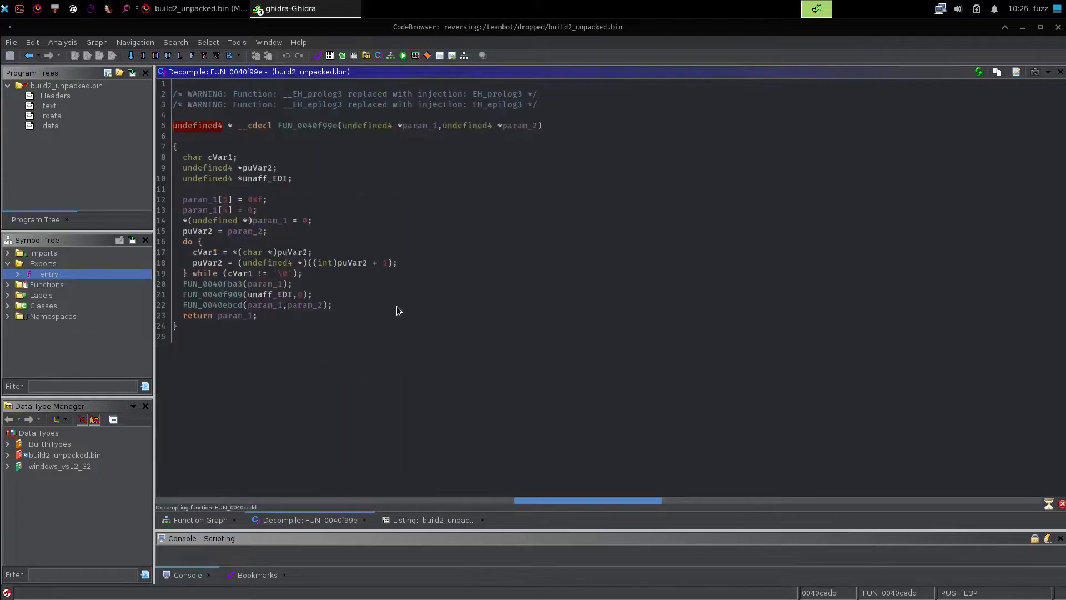
- Rename the function FUN_0040cedd to mw_stealer_main
{"action": "scroll", "coordinate": [402, 282], "scroll_direction": "down", "scroll_amount": 1}
{"action": "right_click", "coordinate": [241, 103]}
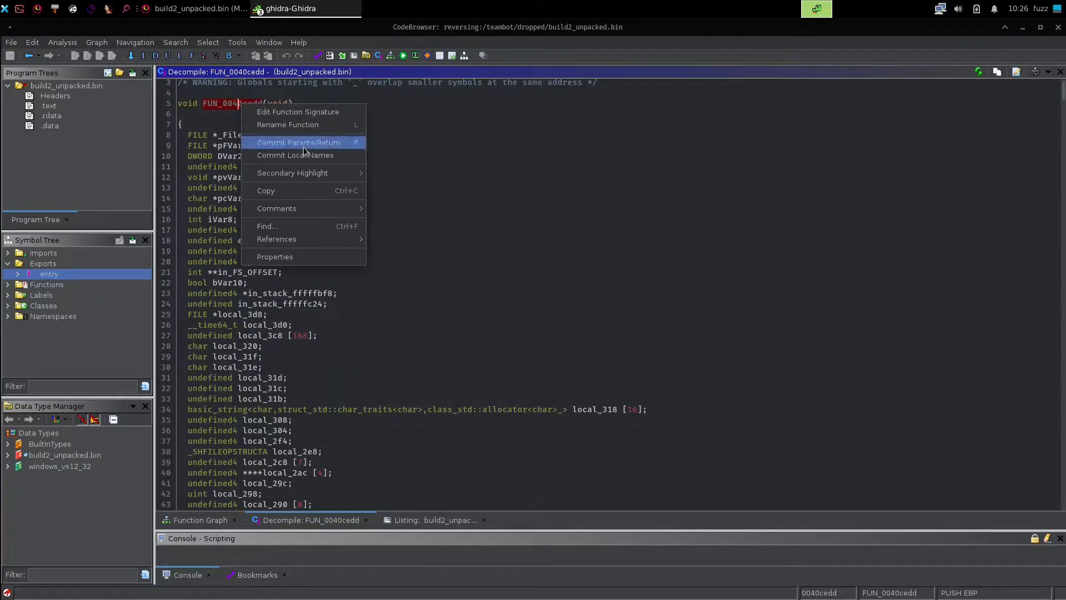
{"action": "left_click", "coordinate": [305, 125]}
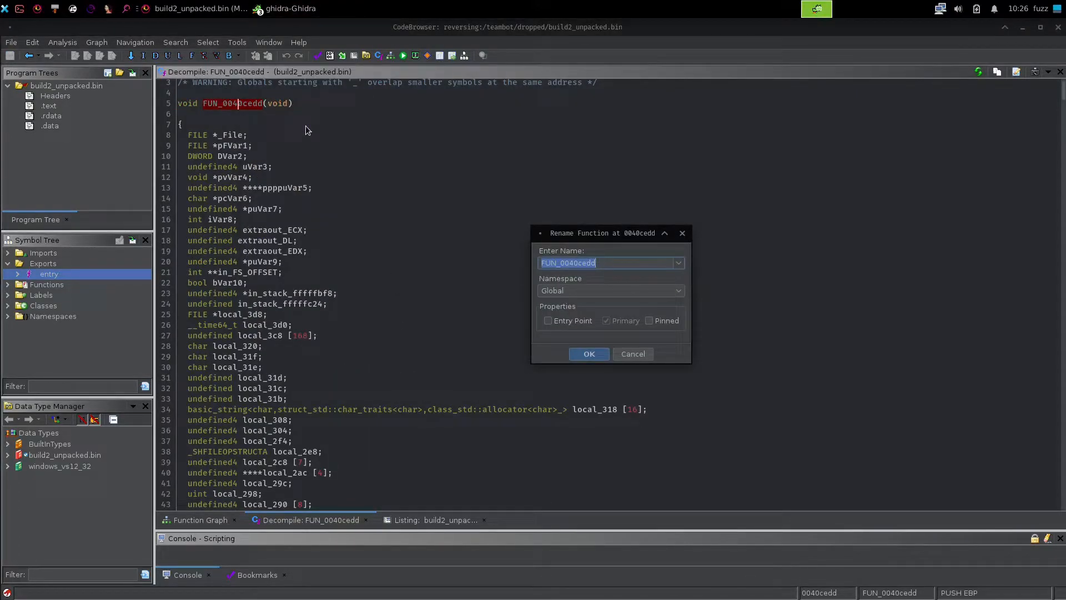
{"action": "type", "text": "mw_stealer_main"}
{"action": "key", "text": "Return"}
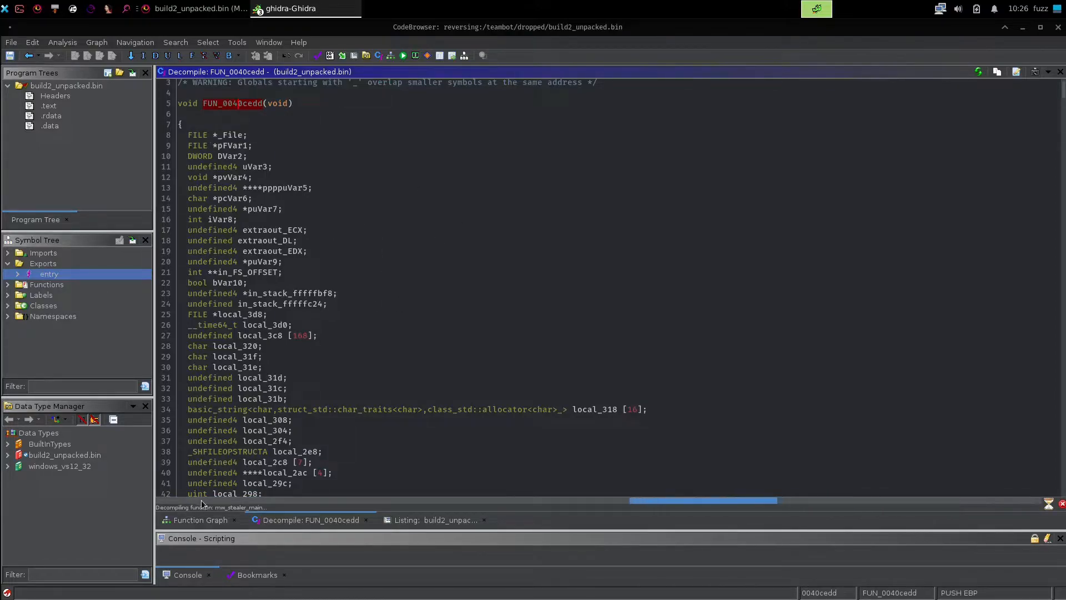
- Examine the function graph of mw_stealer_main, inspecting the blocks and the loop near its end
{"action": "left_click", "coordinate": [200, 521]}
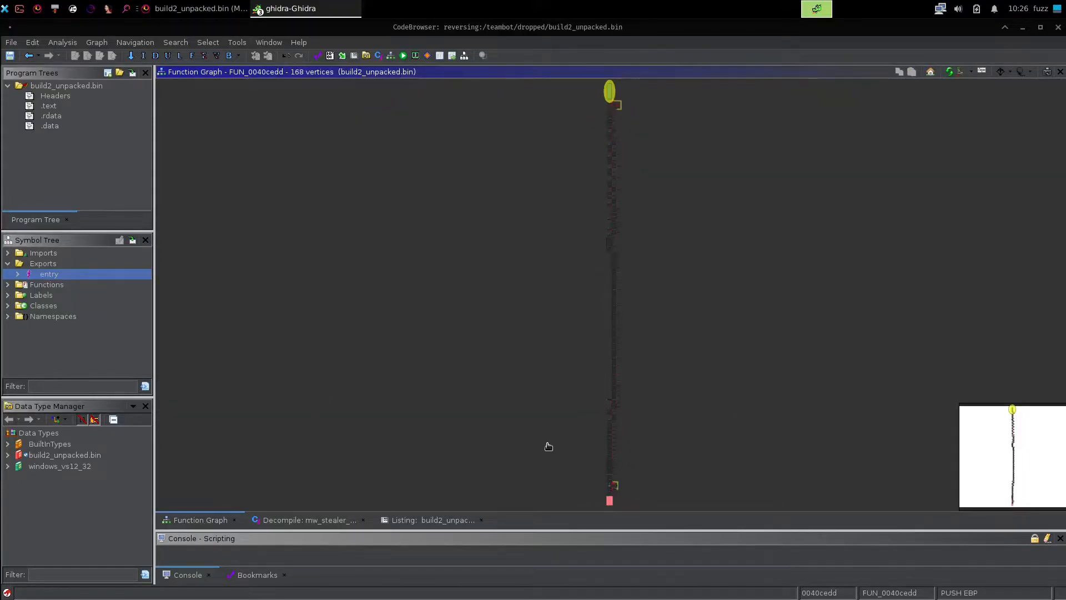
{"action": "left_click_drag", "start_coordinate": [804, 433], "coordinate": [694, 502]}
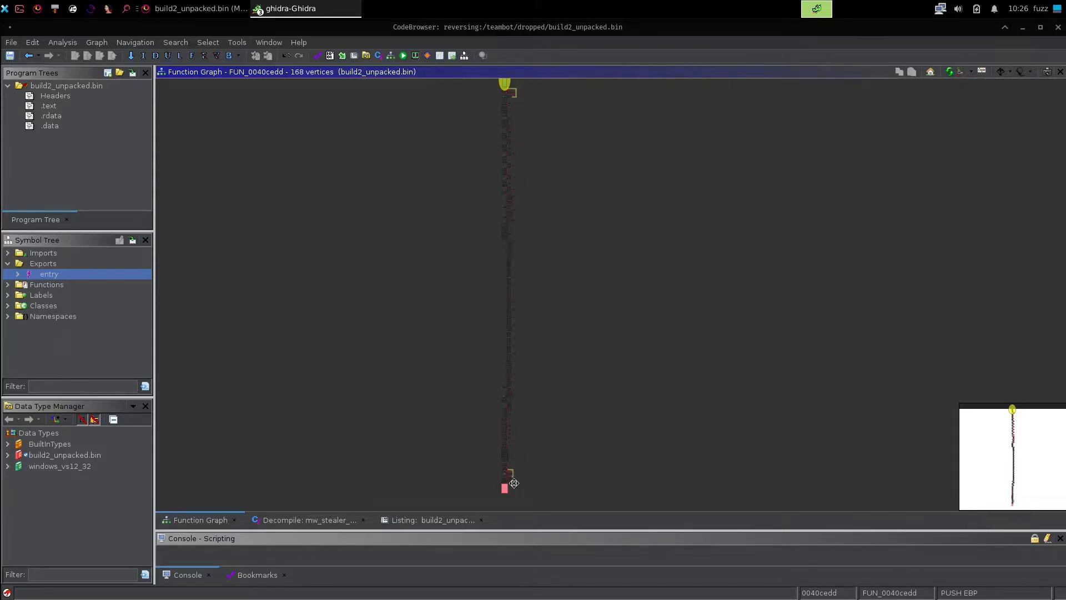
{"action": "scroll", "coordinate": [516, 485], "scroll_direction": "up", "scroll_amount": 5}
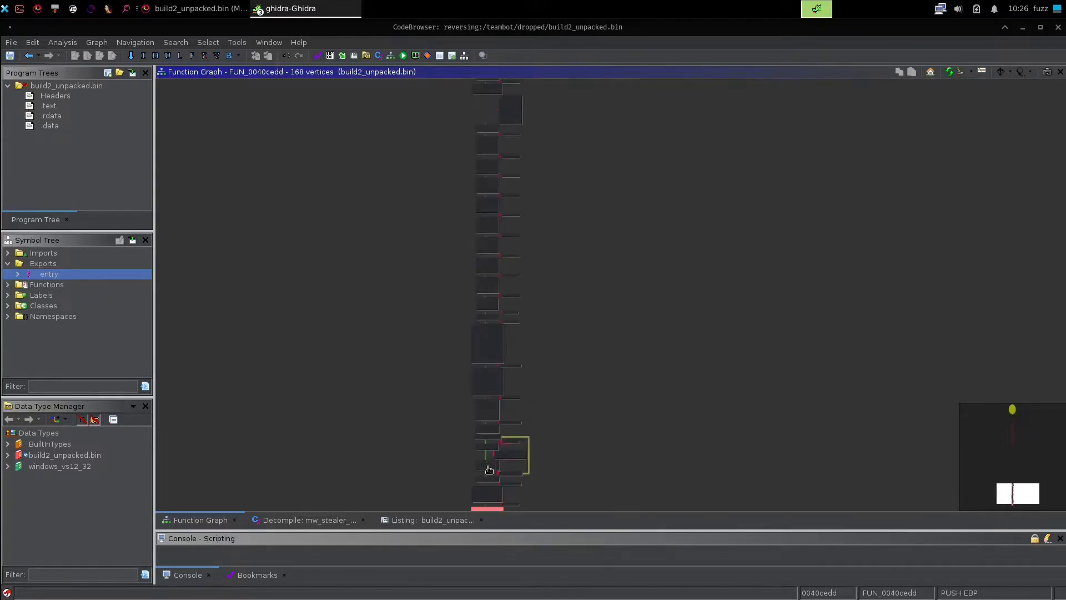
{"action": "scroll", "coordinate": [514, 453], "scroll_direction": "up", "scroll_amount": 6}
{"action": "left_click_drag", "start_coordinate": [827, 428], "coordinate": [753, 297]}
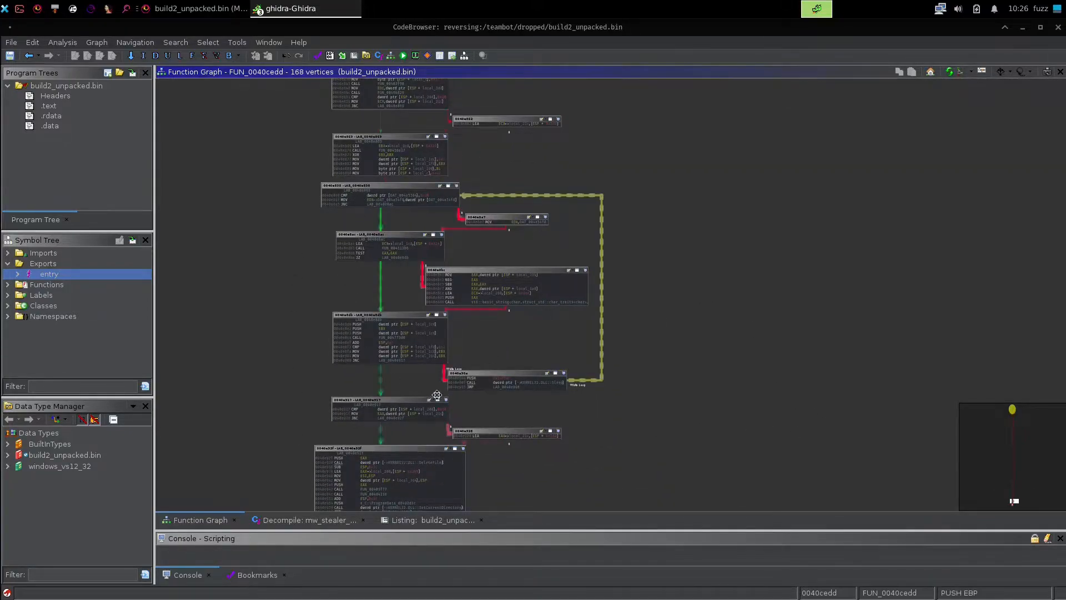
{"action": "left_click_drag", "start_coordinate": [352, 380], "coordinate": [361, 291]}
{"action": "left_click_drag", "start_coordinate": [605, 417], "coordinate": [638, 331]}
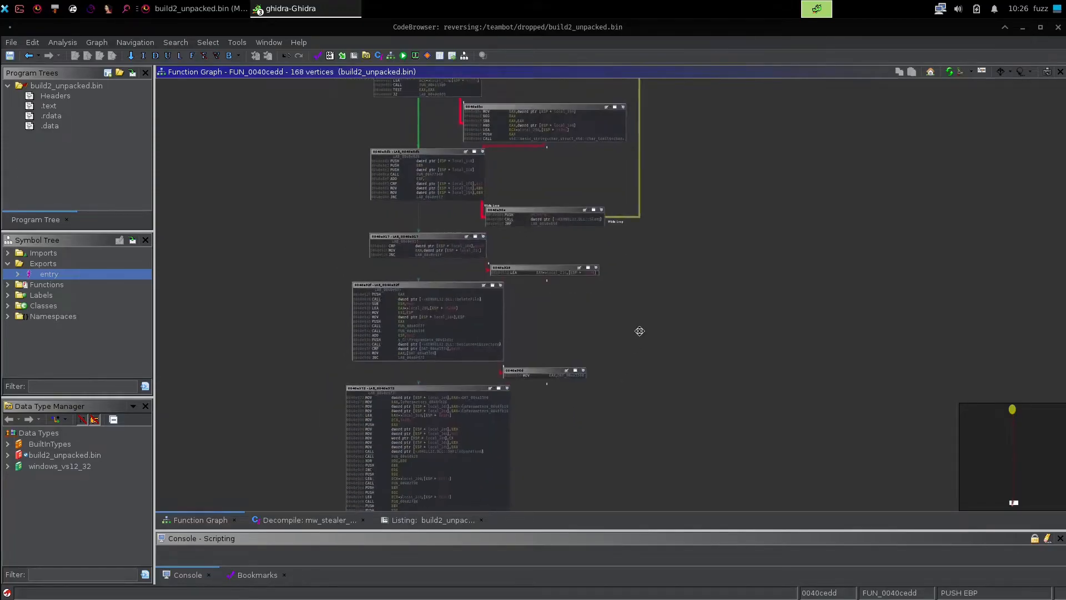
{"action": "left_click_drag", "start_coordinate": [668, 440], "coordinate": [659, 331]}
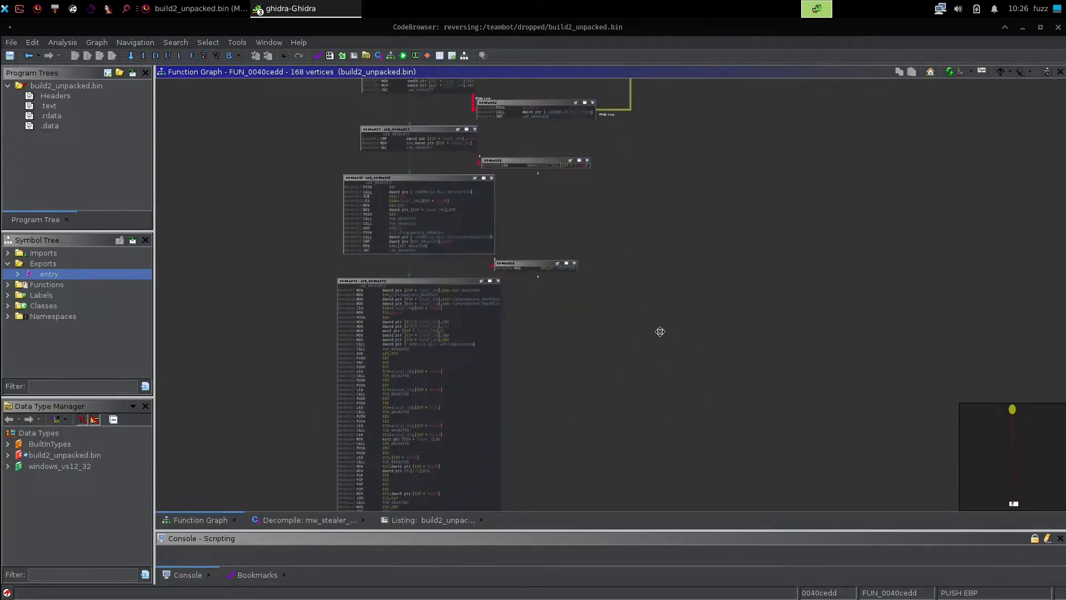
{"action": "left_click_drag", "start_coordinate": [642, 243], "coordinate": [588, 453]}
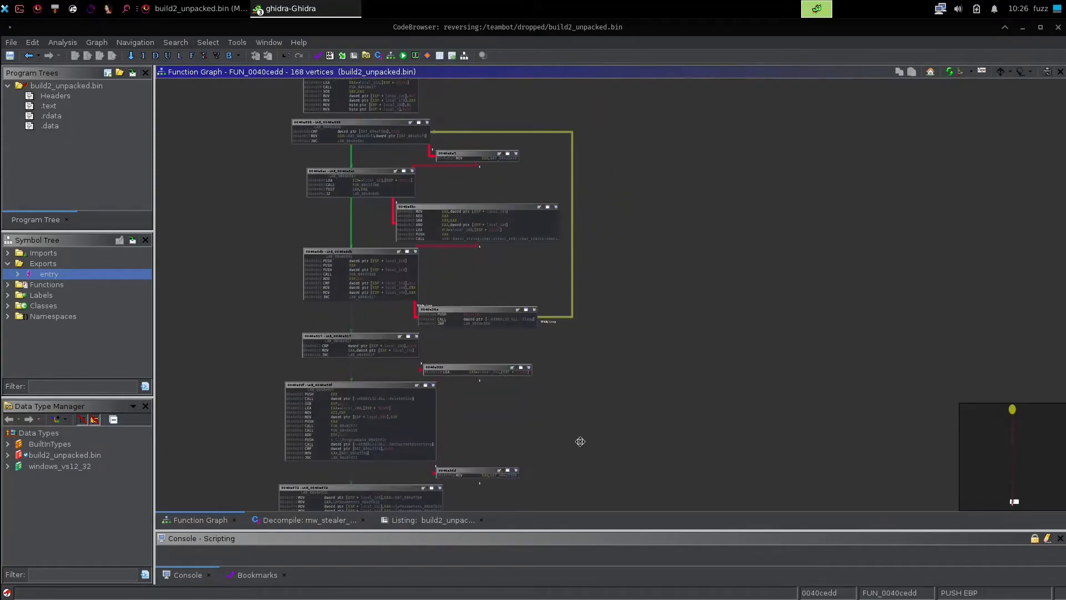
{"action": "left_click_drag", "start_coordinate": [603, 219], "coordinate": [599, 449]}
{"action": "left_click_drag", "start_coordinate": [546, 182], "coordinate": [612, 381]}
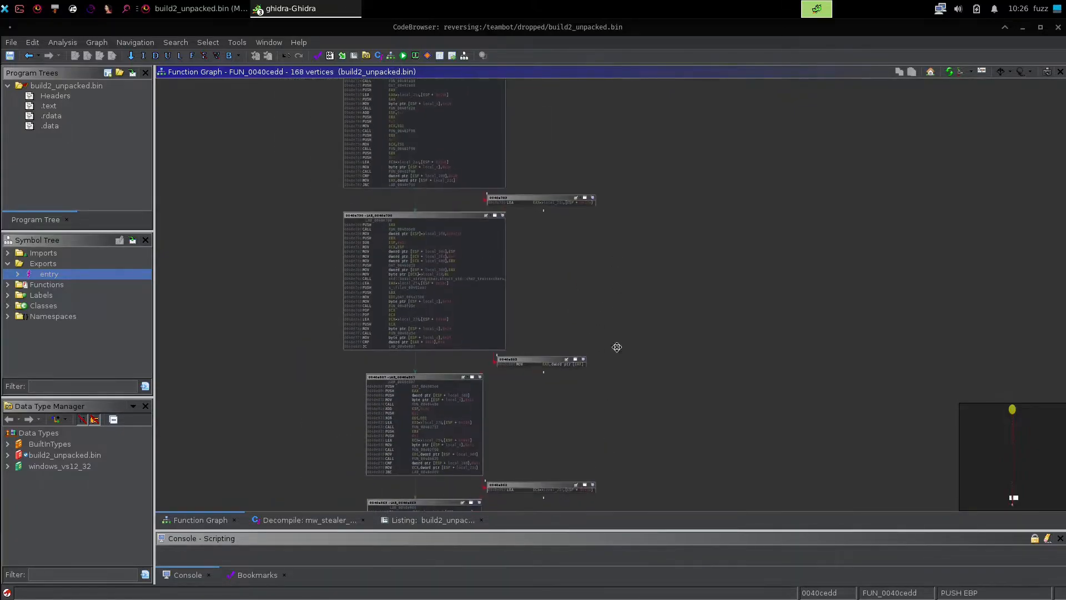
{"action": "left_click_drag", "start_coordinate": [633, 269], "coordinate": [610, 425]}
{"action": "left_click_drag", "start_coordinate": [581, 211], "coordinate": [545, 357]}
{"action": "mouse_move", "coordinate": [545, 251]}
{"action": "left_mouse_down"}
{"action": "mouse_move", "coordinate": [533, 290]}
{"action": "mouse_move", "coordinate": [533, 247]}
{"action": "left_mouse_up"}
- Return to the decompiled mw_stealer_main, open its first called function FUN_004011bc, and view its code
{"action": "left_click", "coordinate": [304, 519]}
{"action": "scroll", "coordinate": [374, 277], "scroll_direction": "down", "scroll_amount": 19}
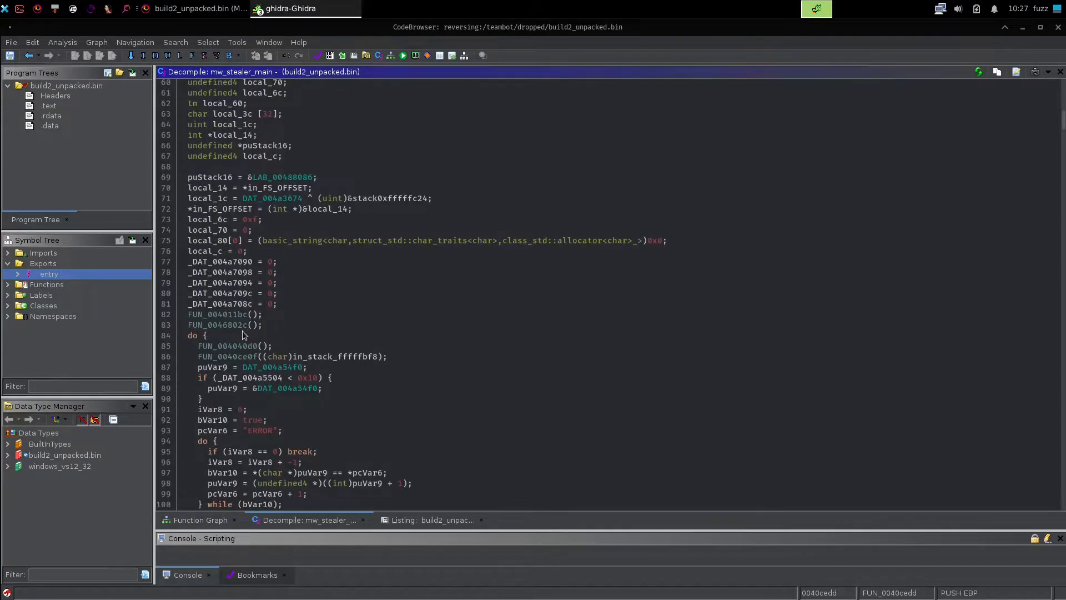
{"action": "left_click", "coordinate": [230, 315]}
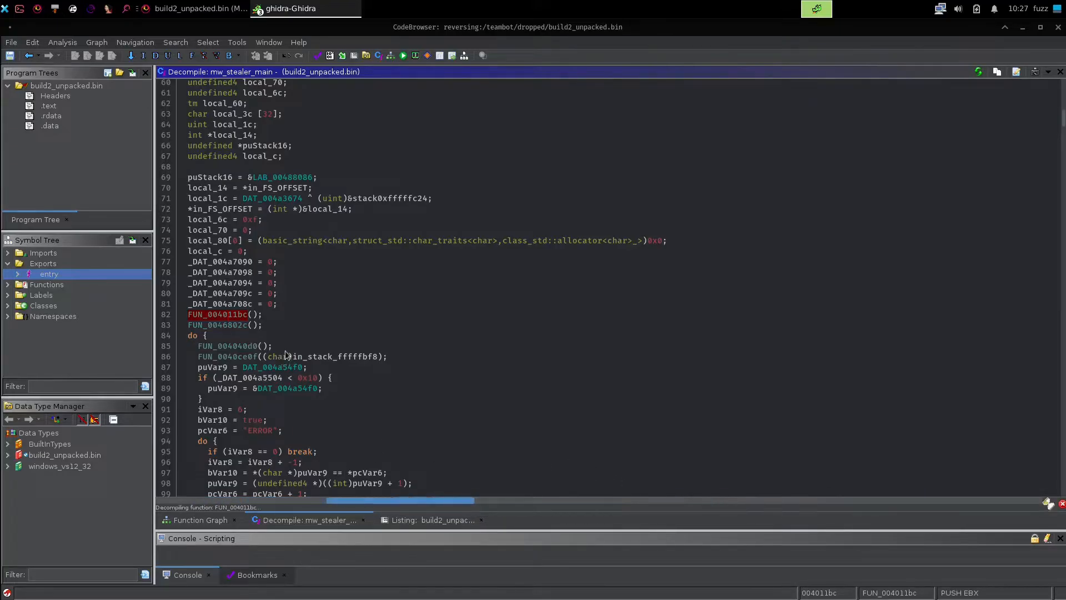
{"action": "scroll", "coordinate": [286, 355], "scroll_direction": "down", "scroll_amount": 5}
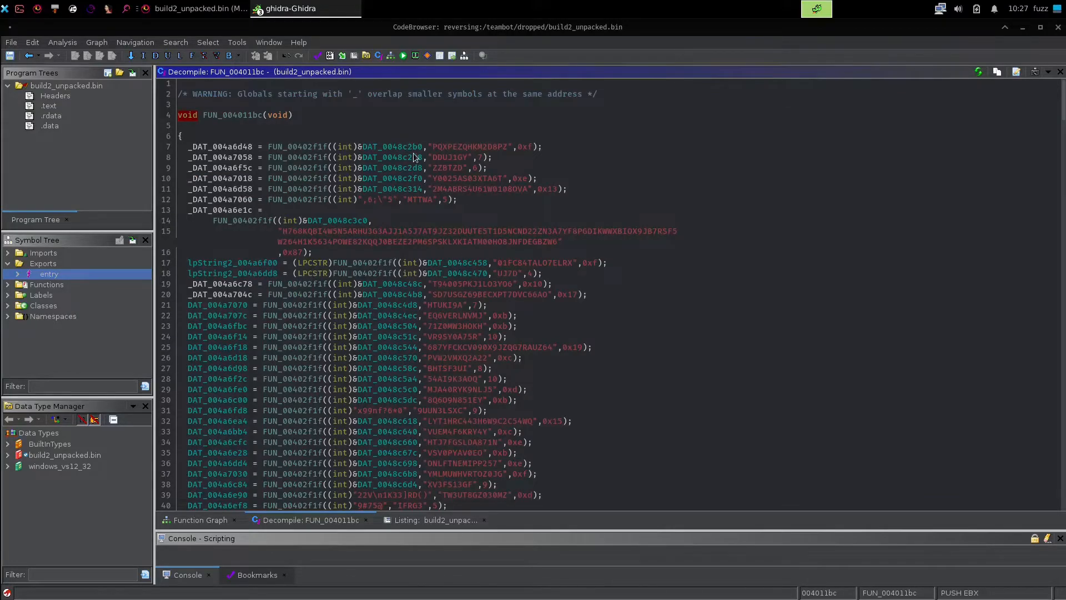
- Look through the assignments in FUN_004011bc and open the repeatedly called function FUN_00402f1f
{"action": "scroll", "coordinate": [390, 286], "scroll_direction": "down", "scroll_amount": 20}
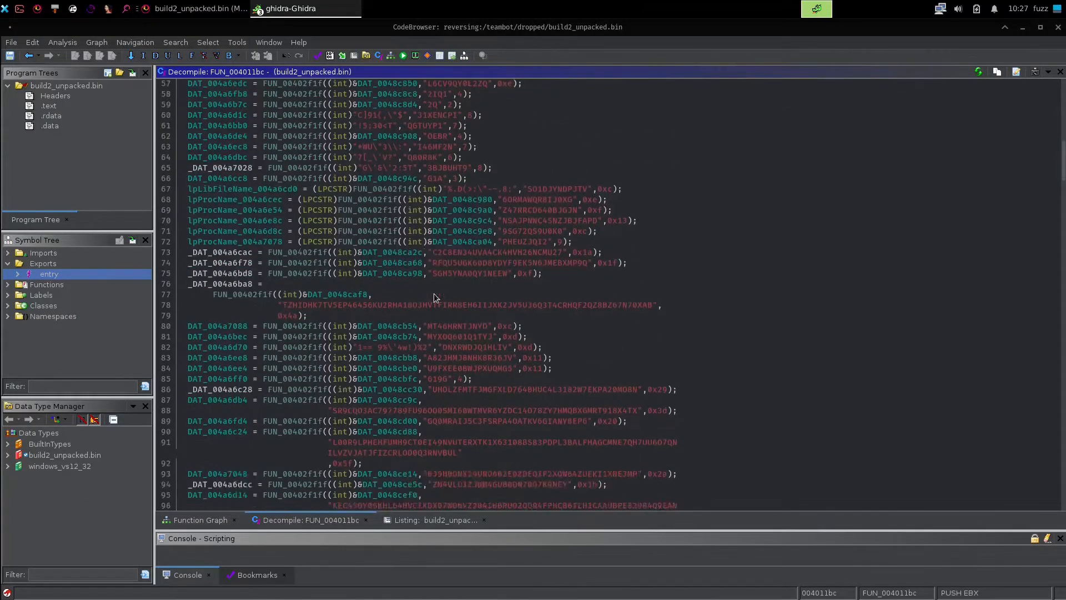
{"action": "scroll", "coordinate": [548, 211], "scroll_direction": "down", "scroll_amount": 6}
{"action": "left_click_drag", "start_coordinate": [1062, 195], "coordinate": [1036, 7]}
{"action": "double_click", "coordinate": [319, 147]}
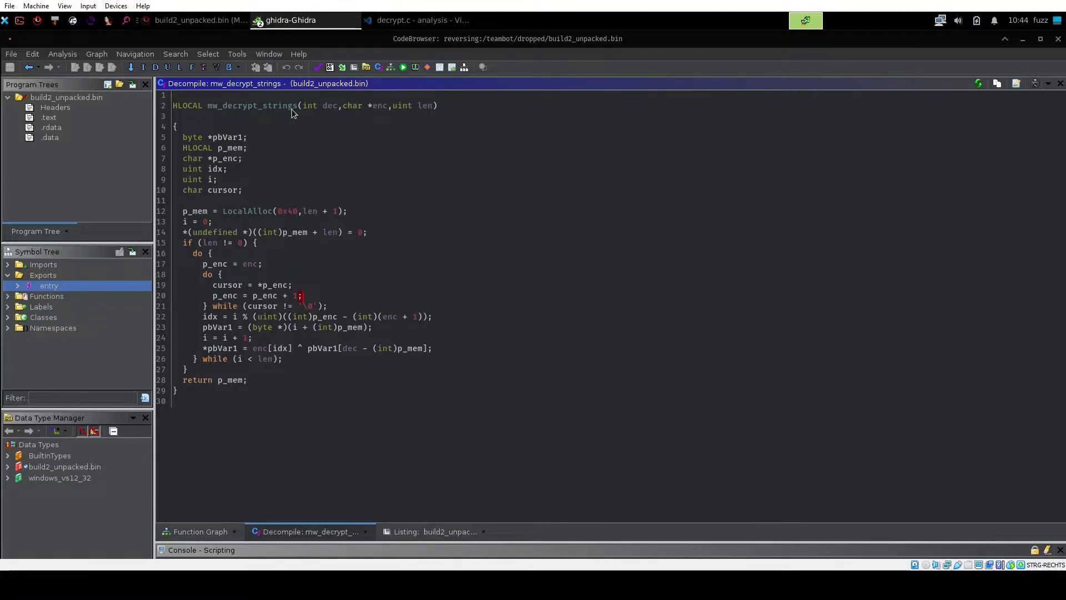
- Examine the dec, enc and len parameters in the signature of mw_decrypt_strings
{"action": "left_click", "coordinate": [332, 107]}
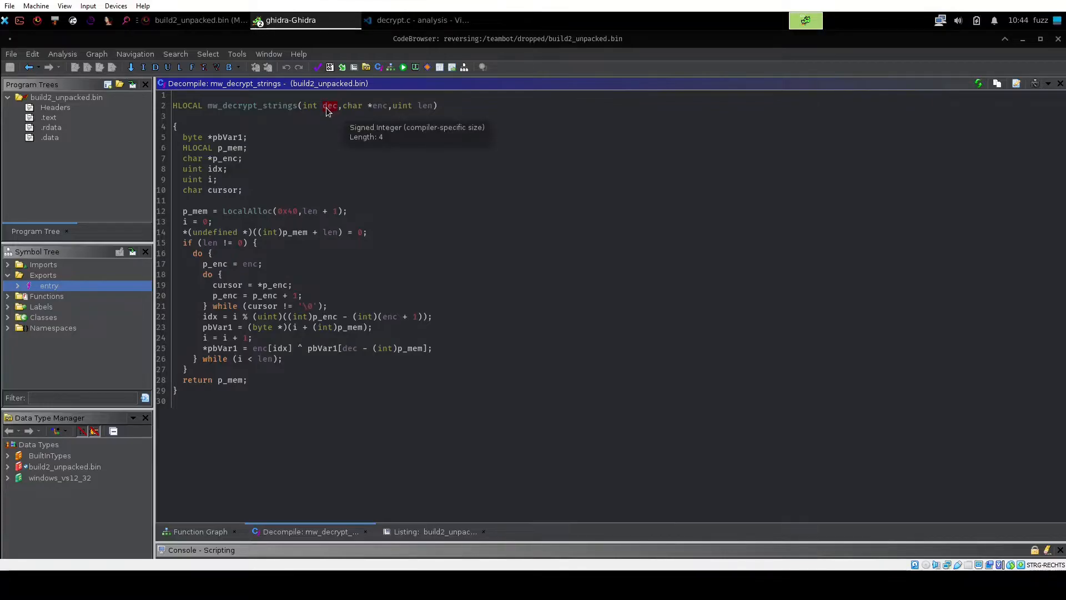
{"action": "left_click", "coordinate": [381, 107]}
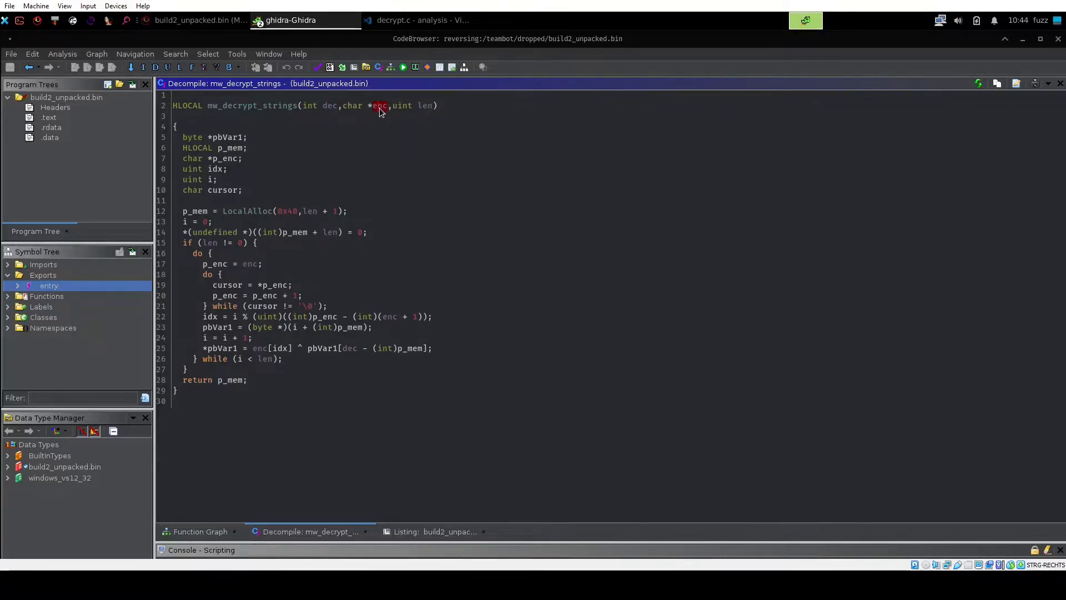
{"action": "left_click", "coordinate": [425, 107]}
- Find the references to mw_decrypt_strings, go to the call at 004011cc, and close the reference list
{"action": "right_click", "coordinate": [243, 109]}
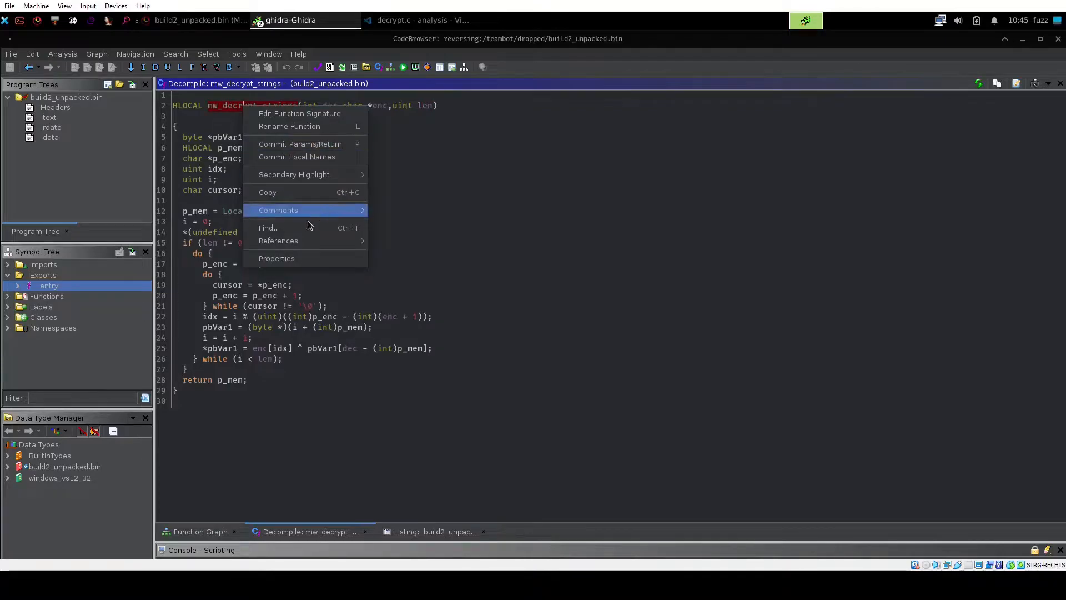
{"action": "mouse_move", "coordinate": [309, 240]}
{"action": "left_click", "coordinate": [403, 242]}
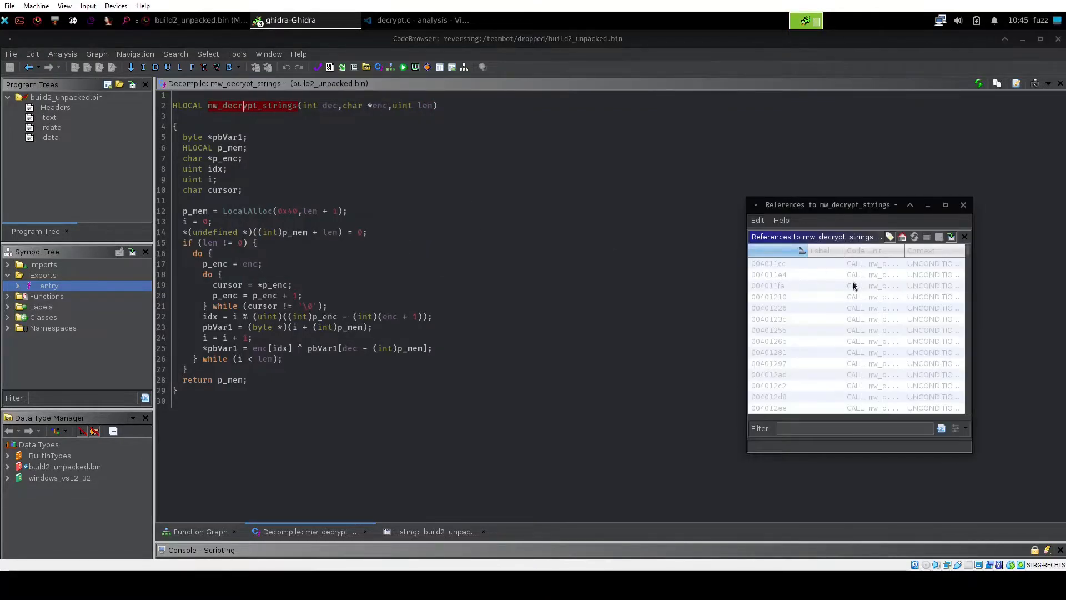
{"action": "left_click", "coordinate": [807, 265]}
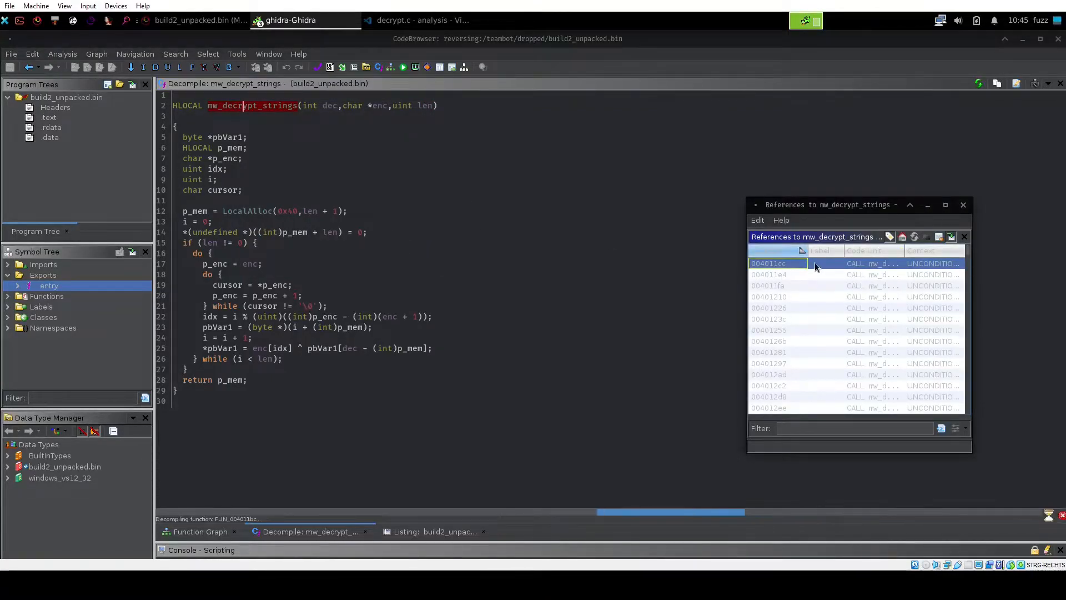
{"action": "left_click", "coordinate": [963, 205]}
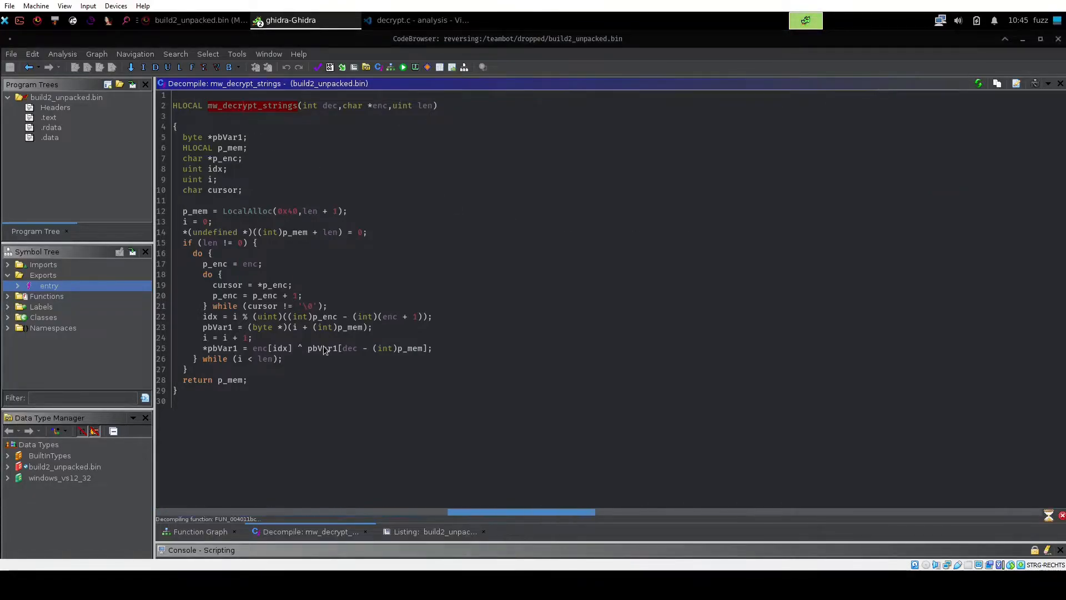
{"action": "mouse_move", "coordinate": [325, 348]}
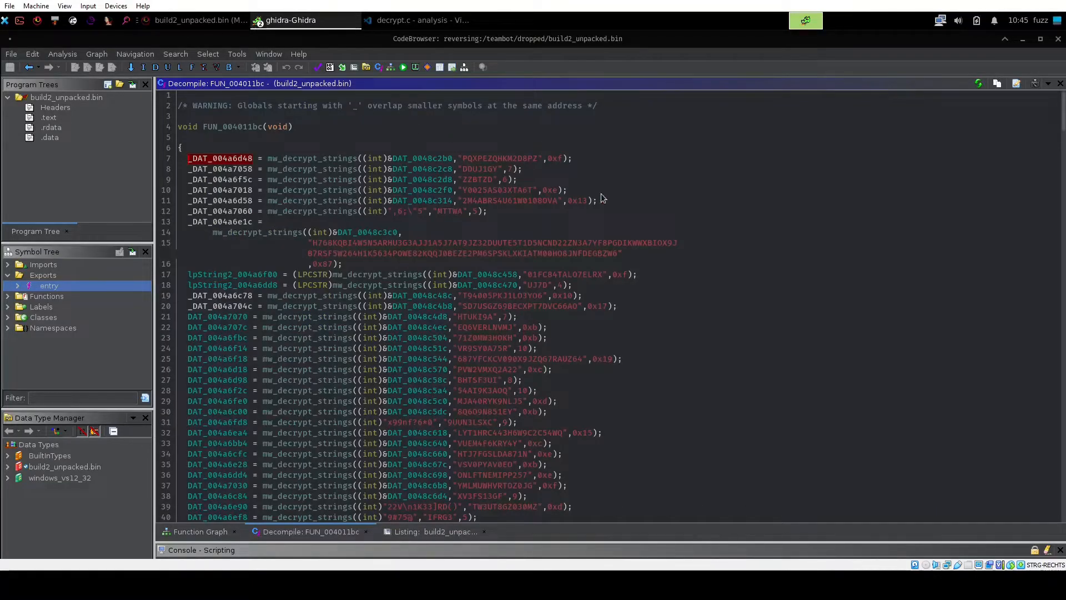
- Inspect the bytes of DAT_0048c2d8 in the listing and return to the decompiled FUN_004011bc
{"action": "left_click_drag", "start_coordinate": [561, 184], "coordinate": [201, 183]}
{"action": "left_click", "coordinate": [593, 183]}
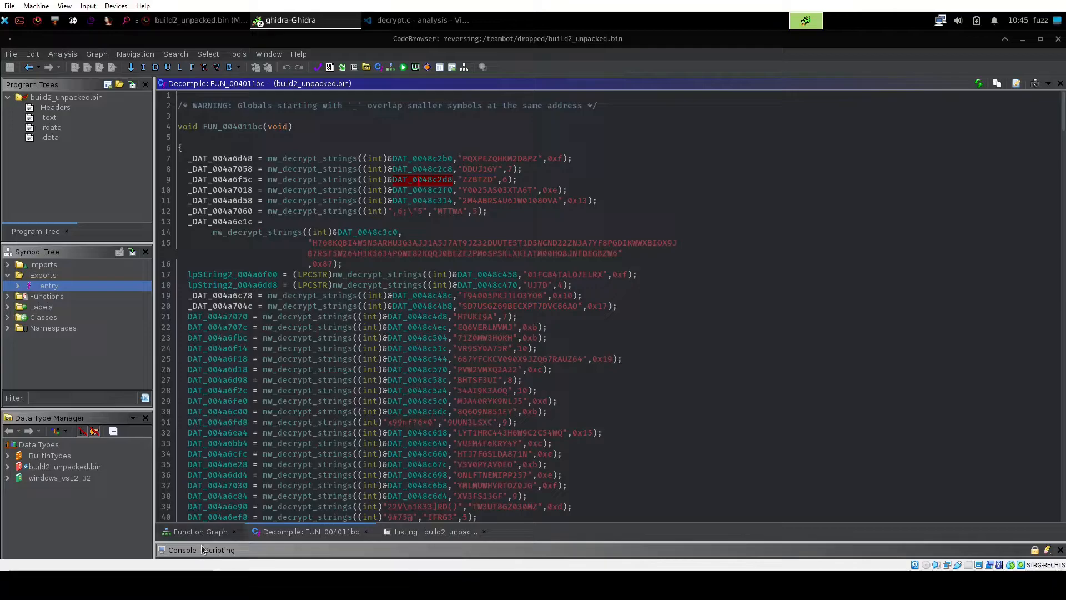
{"action": "left_click", "coordinate": [399, 533]}
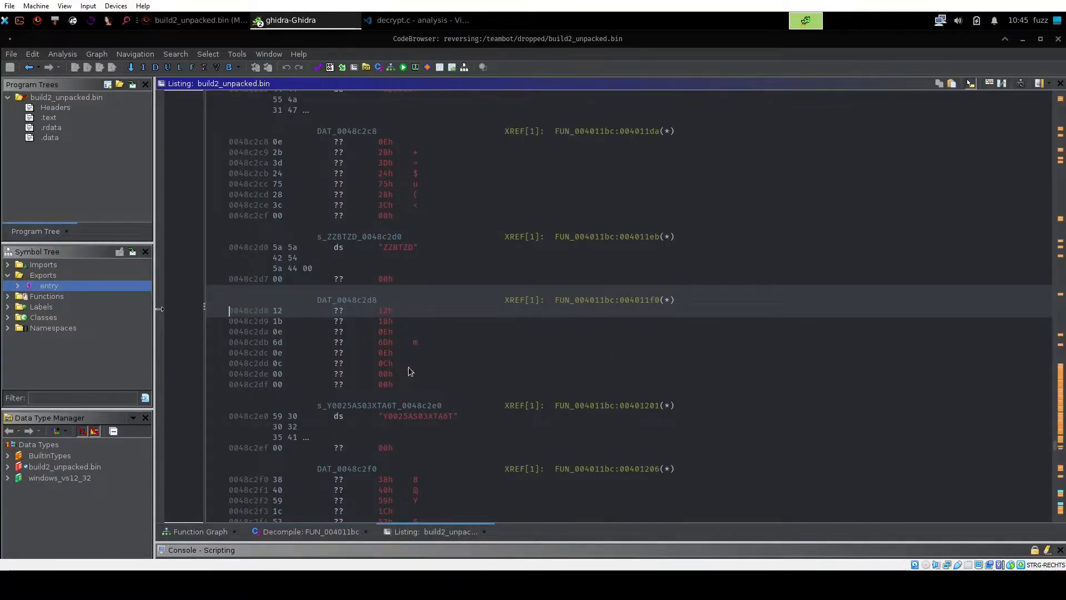
{"action": "left_click", "coordinate": [316, 533]}
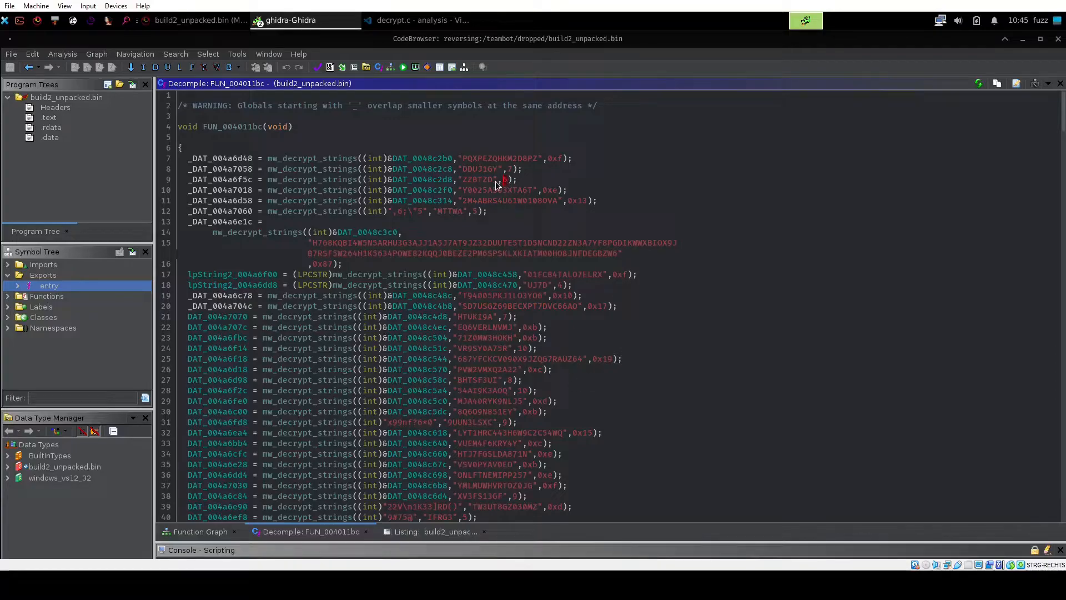
- Open mw_decrypt_strings and rename its second parameter, enc, to xorkey
{"action": "double_click", "coordinate": [353, 190]}
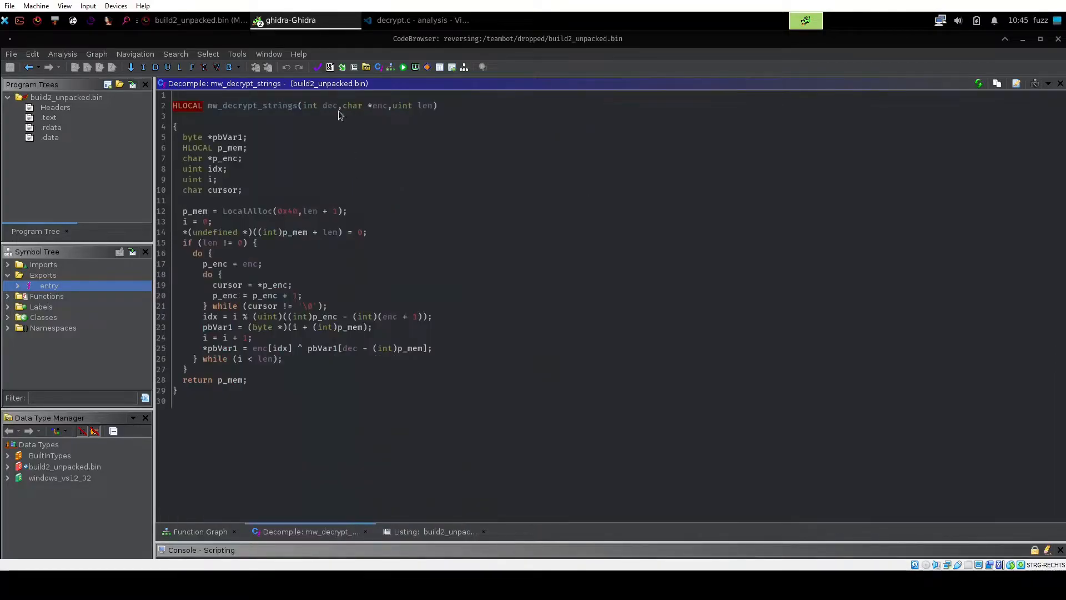
{"action": "right_click", "coordinate": [381, 106]}
{"action": "left_click", "coordinate": [407, 133]}
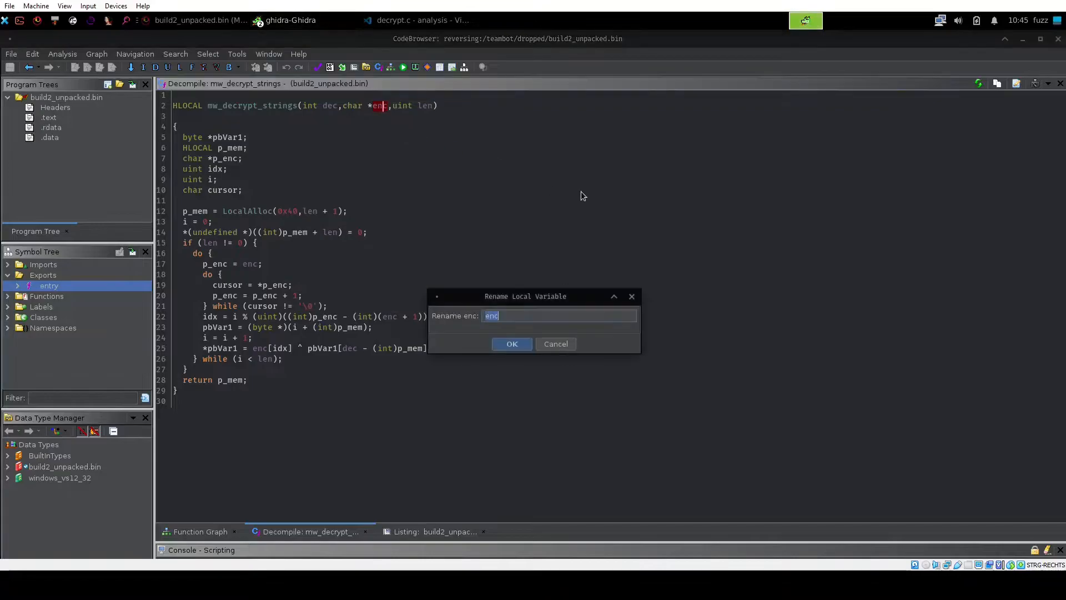
{"action": "type", "text": "xorkey"}
{"action": "key", "text": "Return"}
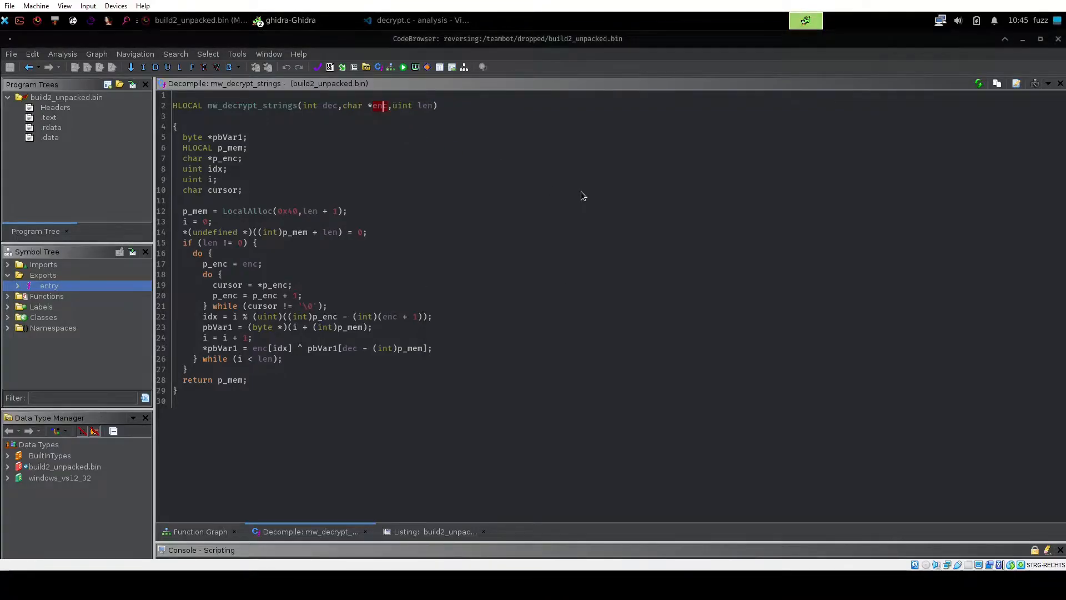
- Rename the first parameter of mw_decrypt_strings, dec, to enc
{"action": "right_click", "coordinate": [329, 105]}
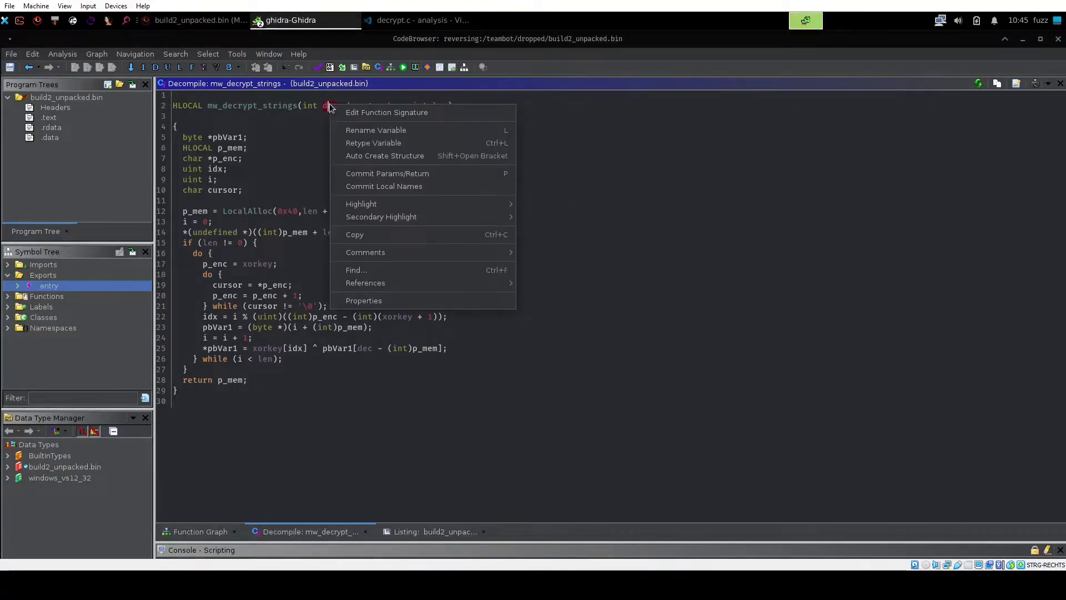
{"action": "left_click", "coordinate": [365, 130]}
{"action": "type", "text": "enc"}
{"action": "key", "text": "Return"}
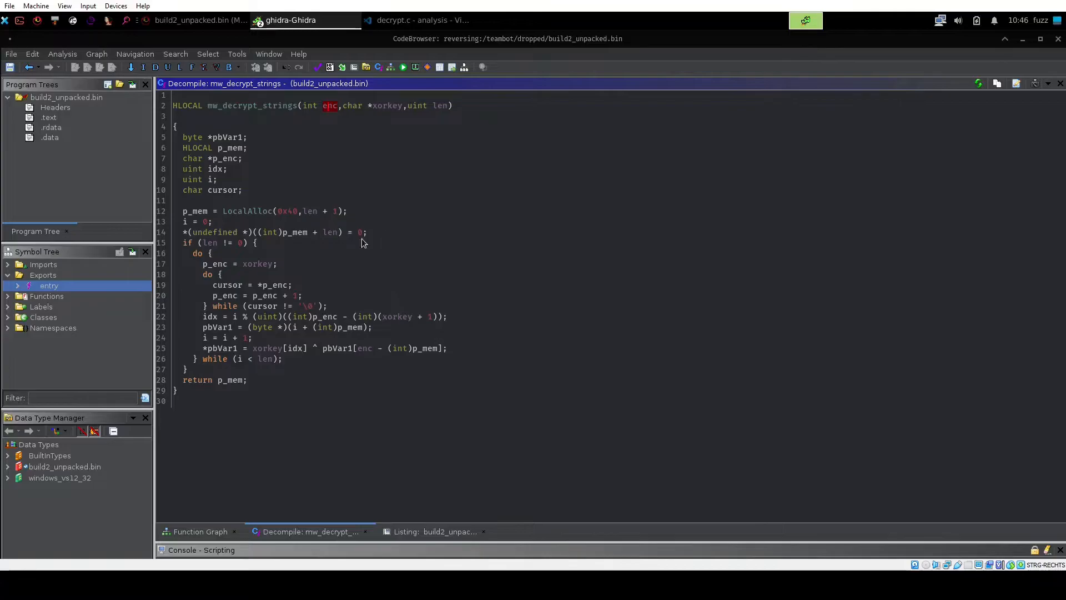
- Trace p_mem from its LocalAlloc allocation to the return statement, and examine the pbVar1 assignment in the decryption loop
{"action": "left_click_drag", "start_coordinate": [248, 380], "coordinate": [183, 214]}
{"action": "left_click", "coordinate": [359, 255]}
{"action": "mouse_move", "coordinate": [277, 292]}
{"action": "left_click", "coordinate": [241, 215]}
{"action": "left_click", "coordinate": [193, 215]}
{"action": "left_click", "coordinate": [235, 382]}
{"action": "left_click", "coordinate": [337, 349]}
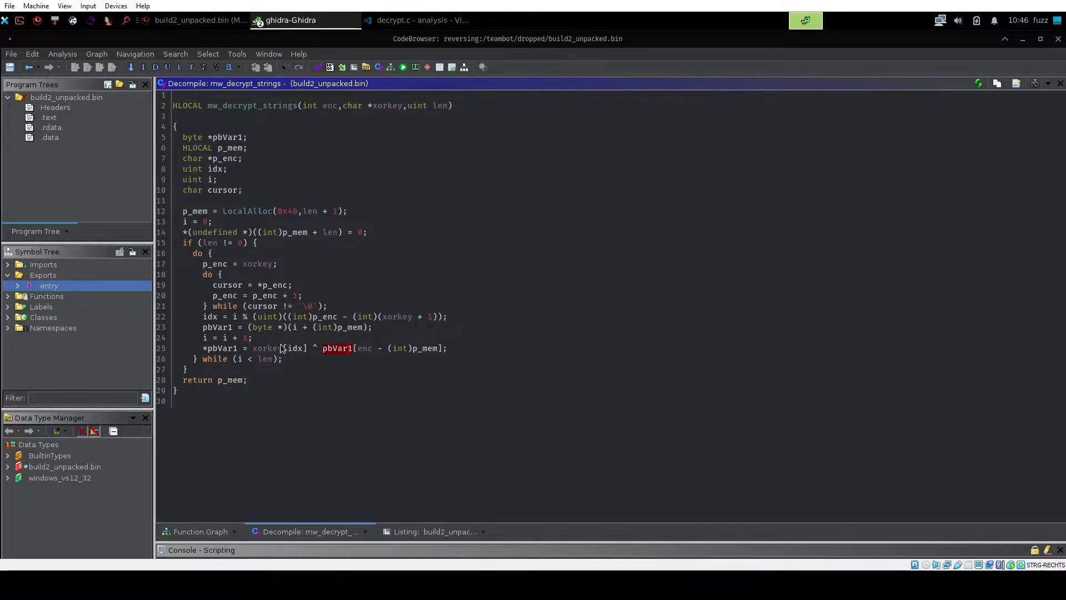
{"action": "left_click", "coordinate": [370, 328]}
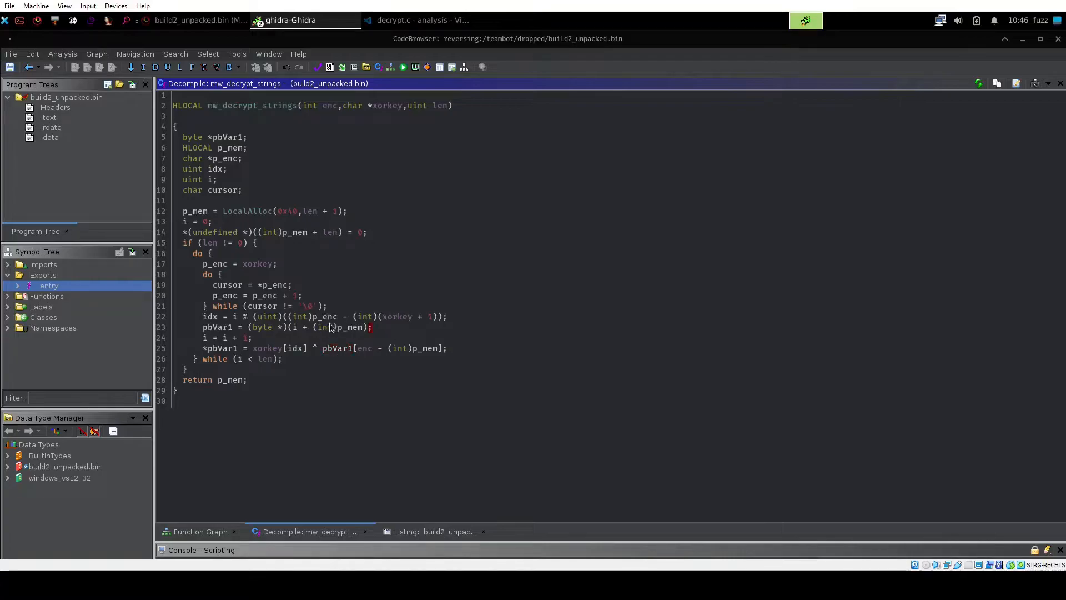
{"action": "left_click", "coordinate": [225, 330]}
{"action": "mouse_move", "coordinate": [225, 331]}
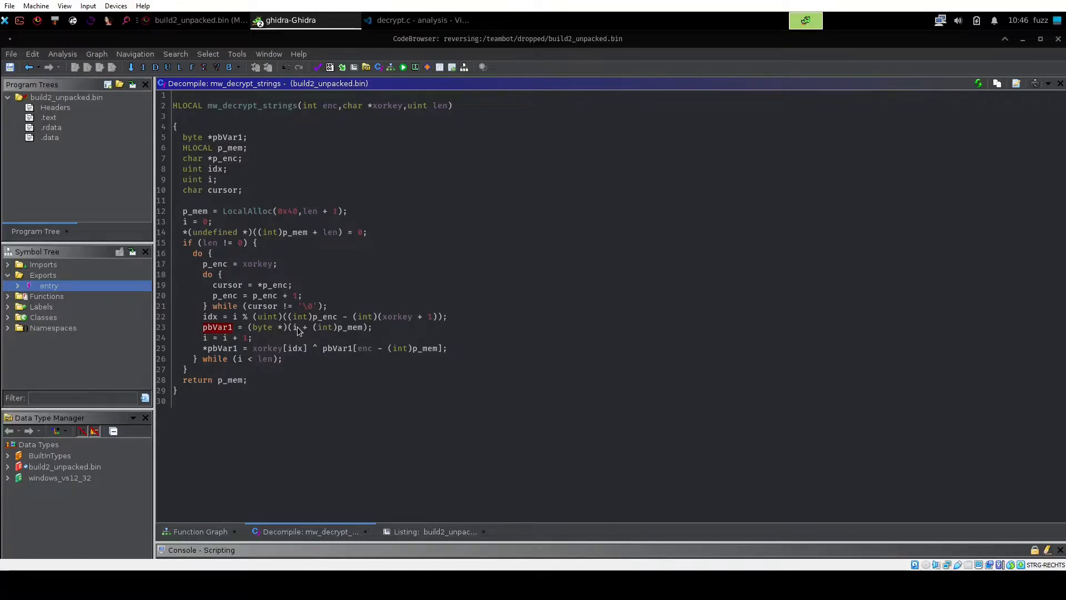
- Examine the XOR line of mw_decrypt_strings, checking the operator, pbVar1, and the enc and p_mem operands
{"action": "left_click", "coordinate": [229, 350]}
{"action": "left_click", "coordinate": [316, 349]}
{"action": "mouse_move", "coordinate": [309, 350]}
{"action": "left_mouse_down"}
{"action": "mouse_move", "coordinate": [319, 352]}
{"action": "mouse_move", "coordinate": [309, 355]}
{"action": "left_mouse_up"}
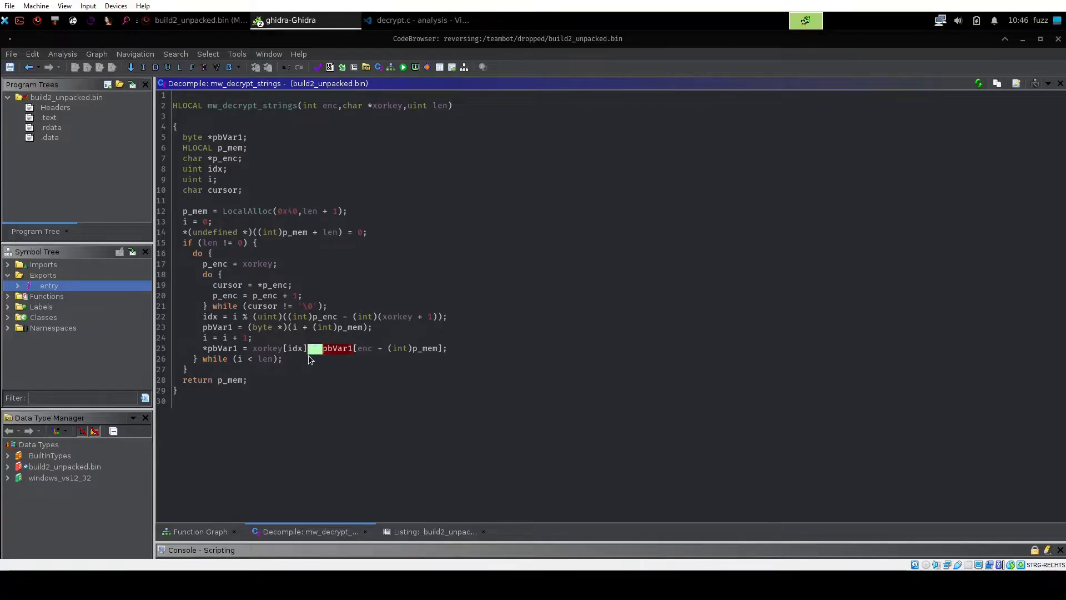
{"action": "left_click", "coordinate": [367, 350]}
{"action": "left_click", "coordinate": [429, 353]}
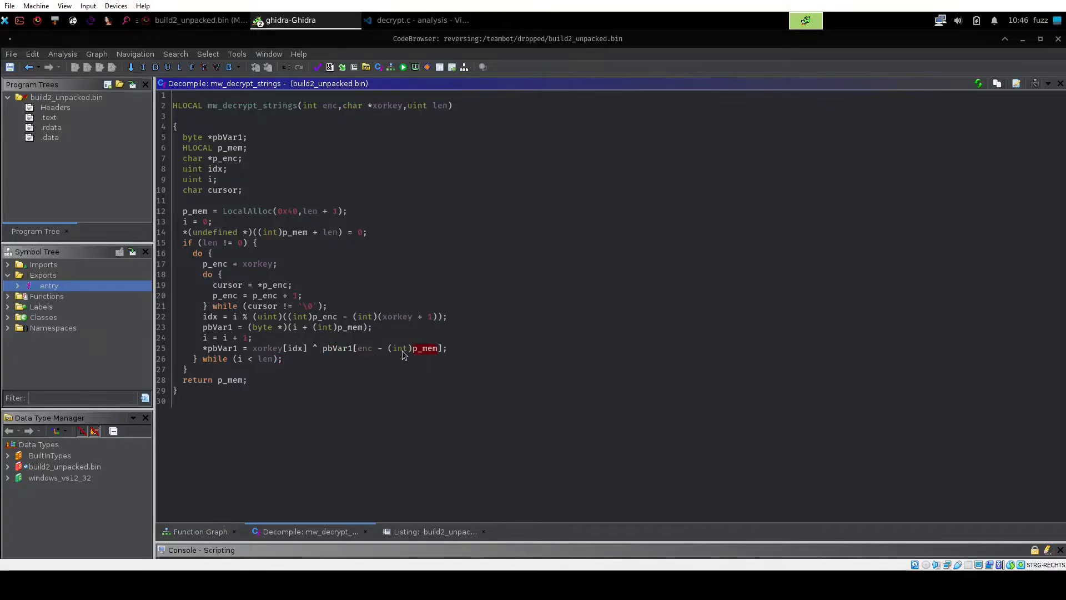
{"action": "left_click", "coordinate": [359, 351]}
{"action": "left_click", "coordinate": [428, 351]}
{"action": "left_click", "coordinate": [367, 351]}
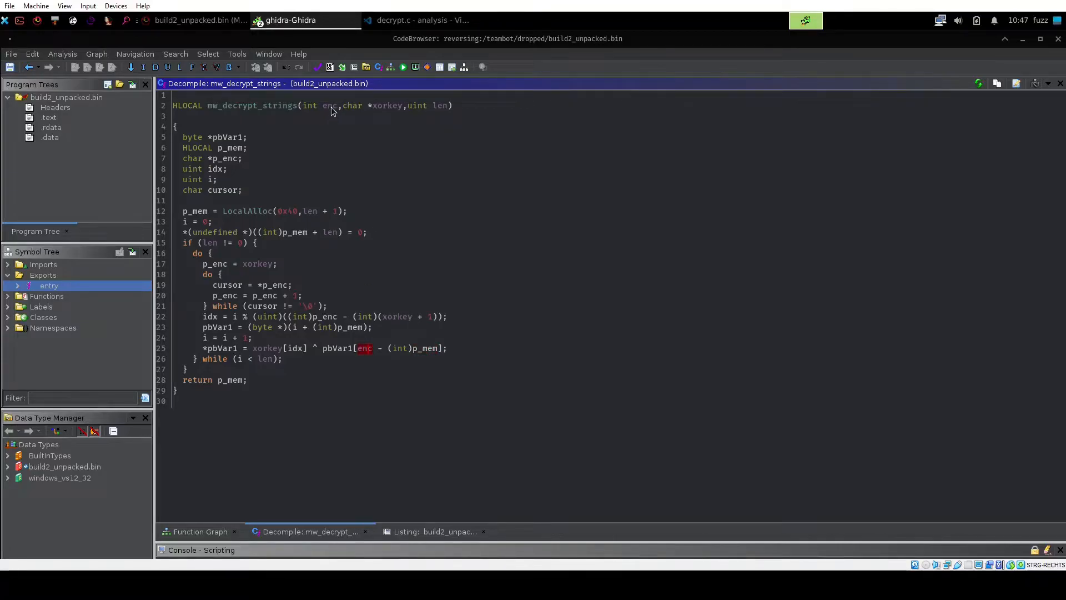
{"action": "left_click", "coordinate": [374, 350]}
{"action": "left_click", "coordinate": [427, 351]}
- Save the changes made to build2_unpacked.bin
{"action": "left_click", "coordinate": [8, 68]}
{"action": "left_click", "coordinate": [32, 68]}
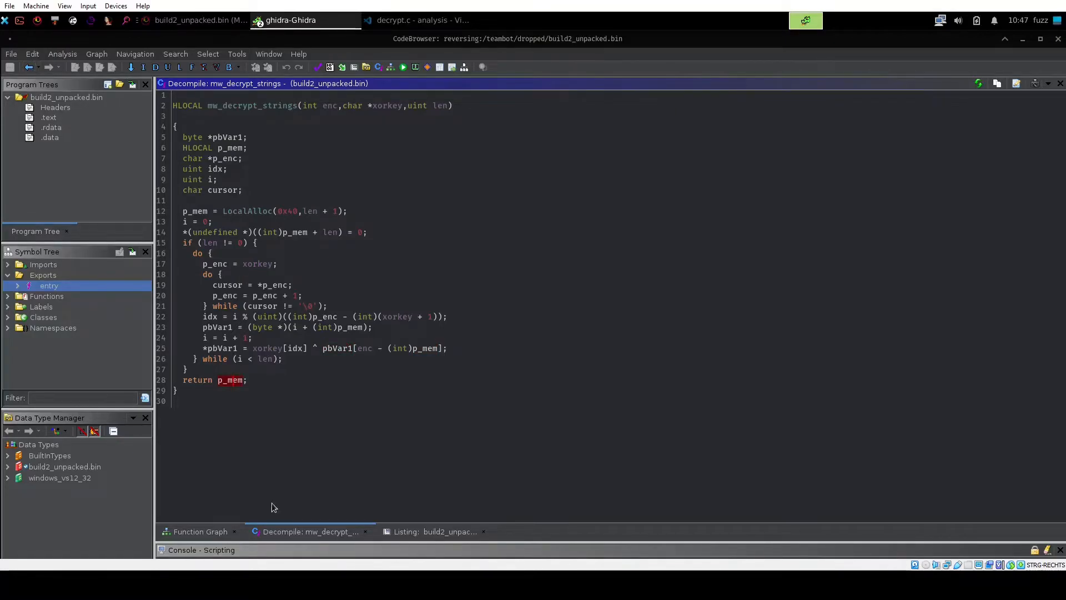
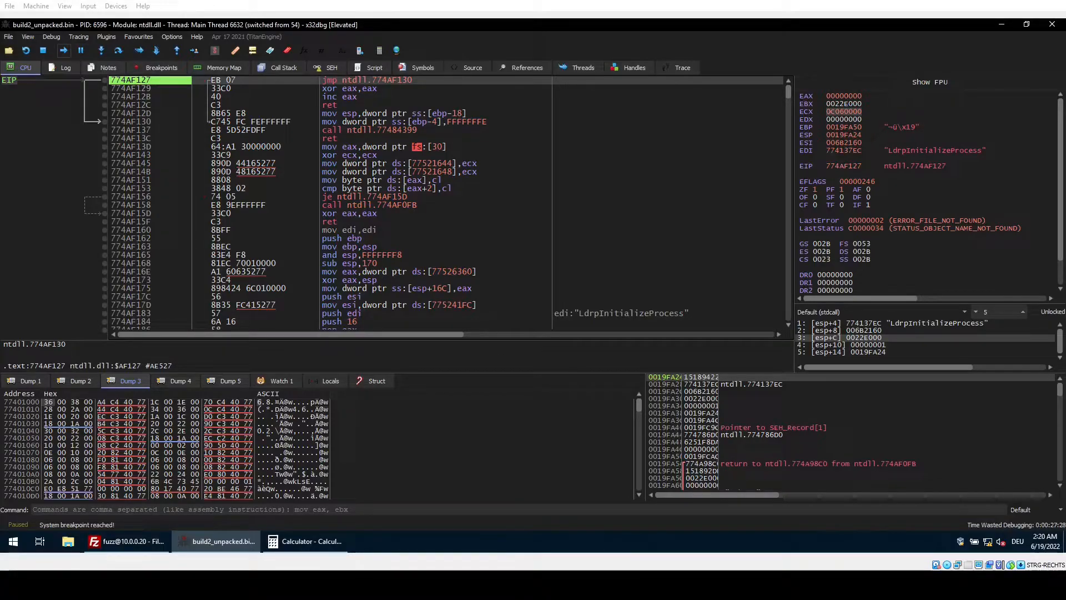
- In x32dbg, resume build2_unpacked.bin until the breakpoint at 00402F1F and inspect the LocalAlloc call at 00402F2E
{"action": "left_click", "coordinate": [65, 48]}
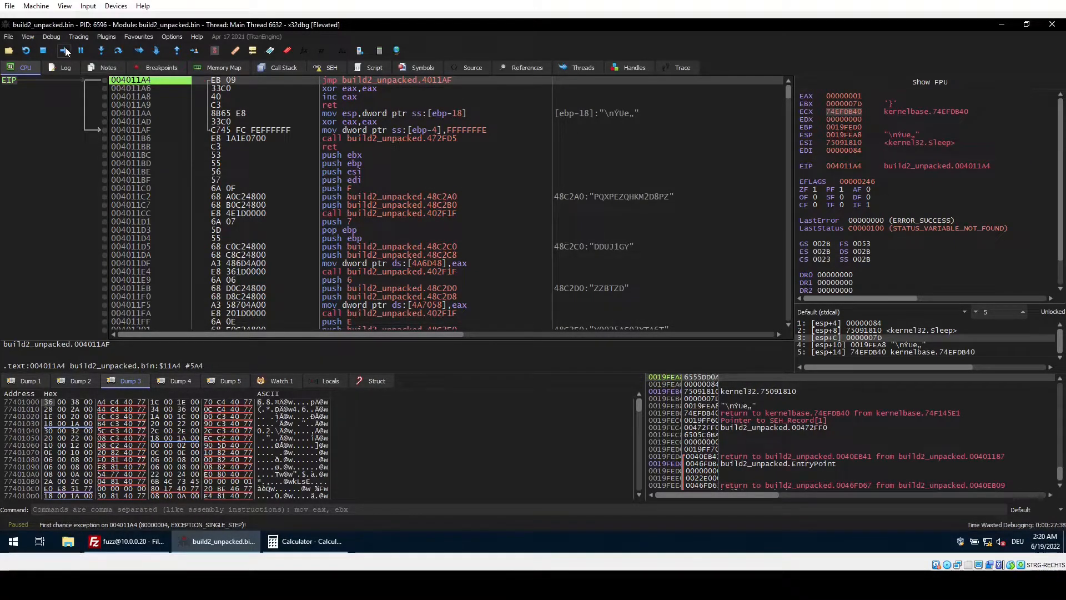
{"action": "left_click", "coordinate": [65, 51]}
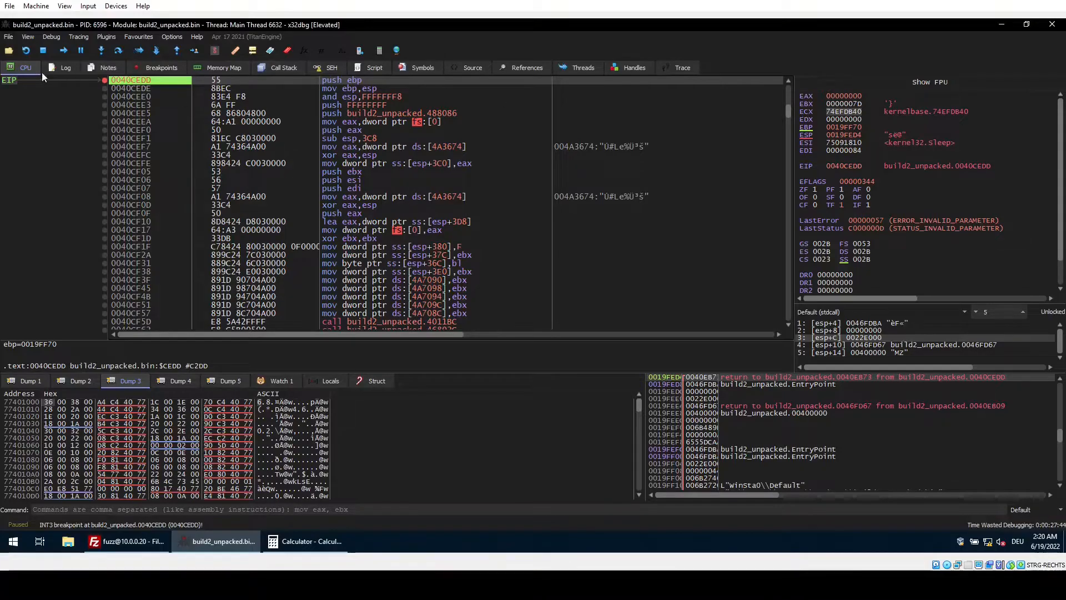
{"action": "left_click", "coordinate": [63, 50]}
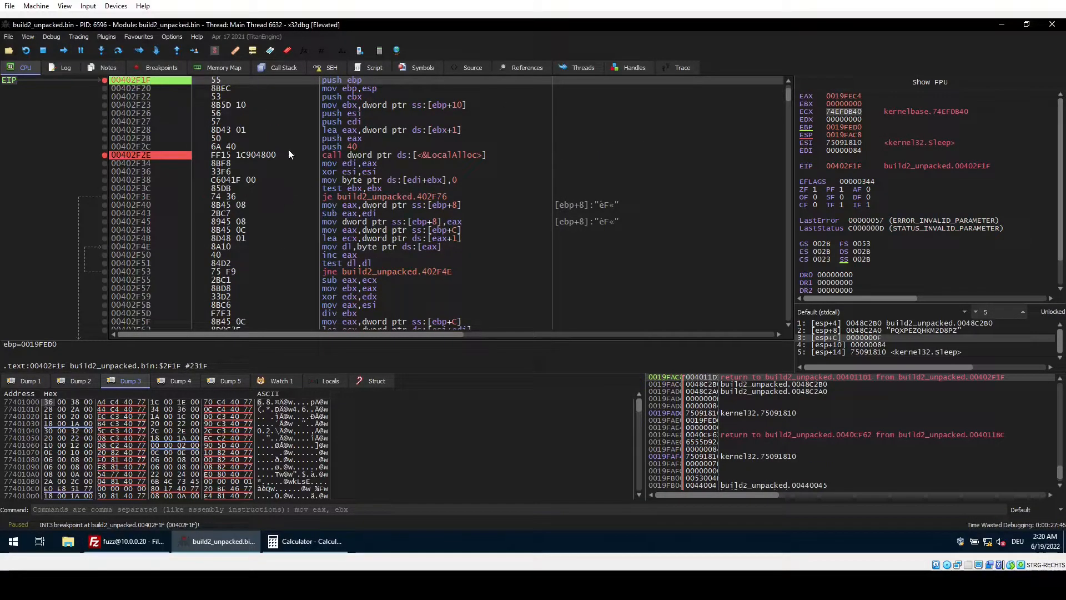
{"action": "scroll", "coordinate": [168, 143], "scroll_direction": "up", "scroll_amount": 1}
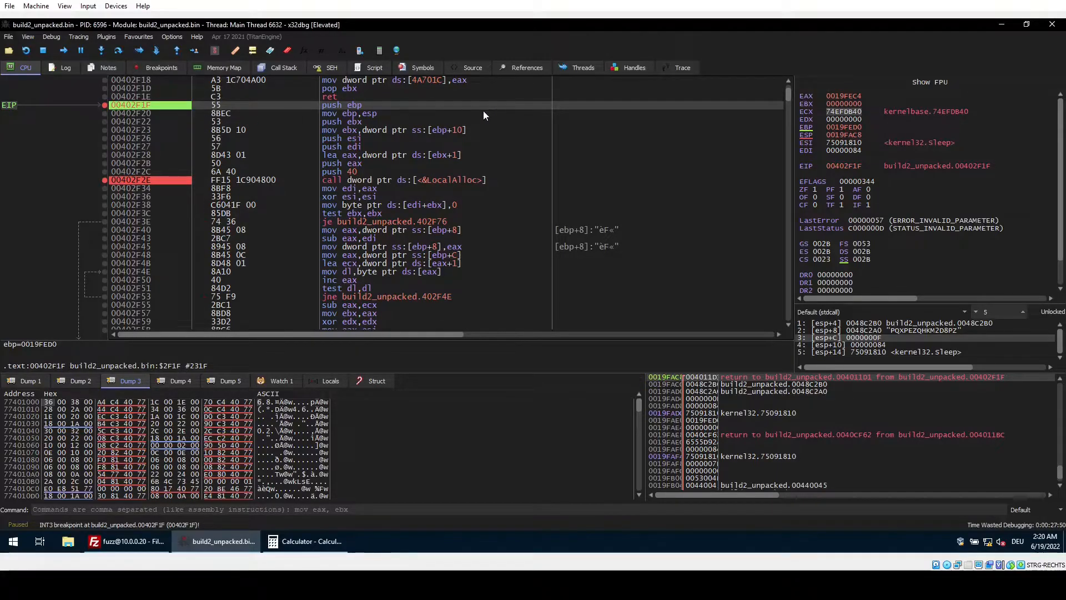
{"action": "scroll", "coordinate": [483, 115], "scroll_direction": "down", "scroll_amount": 1}
{"action": "left_click", "coordinate": [436, 153]}
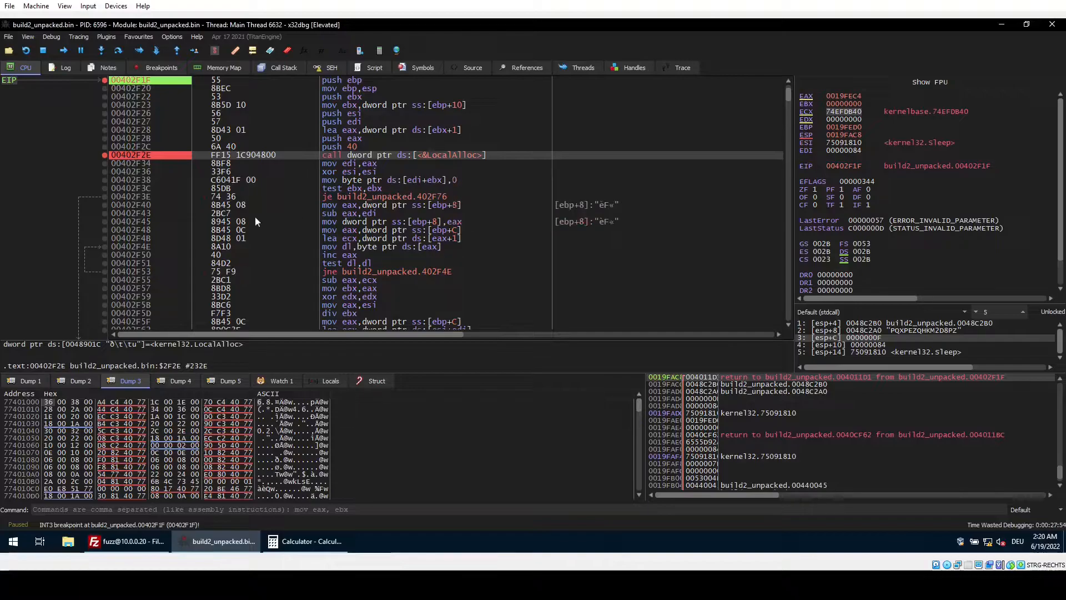
- Set breakpoints at 00402F55 and on the XOR instruction at 00402F6B, and disable the breakpoint at 00402F76
{"action": "left_click", "coordinate": [105, 280]}
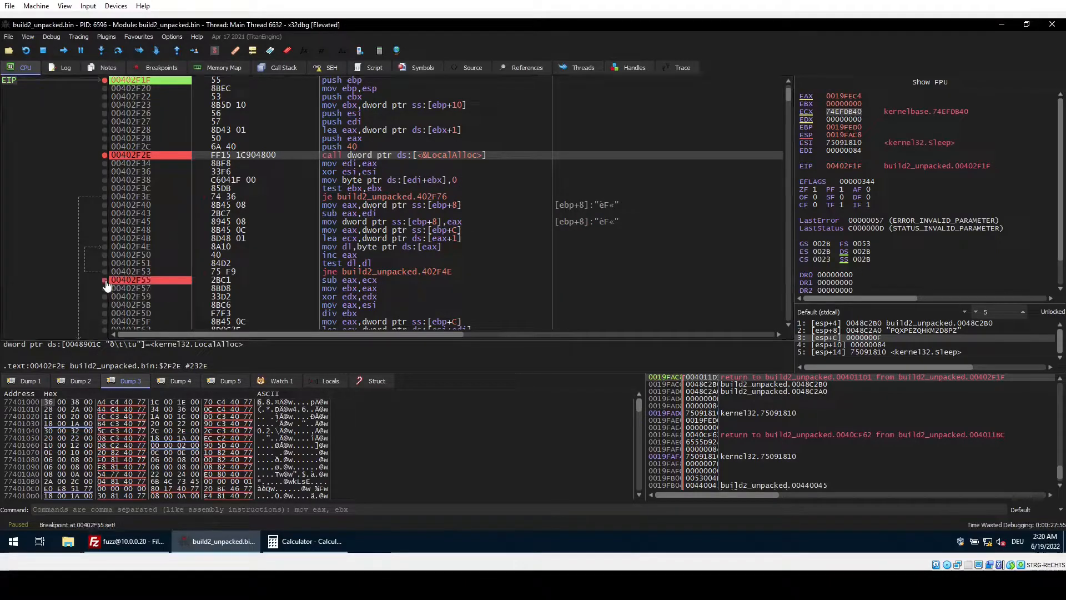
{"action": "left_click", "coordinate": [122, 247]}
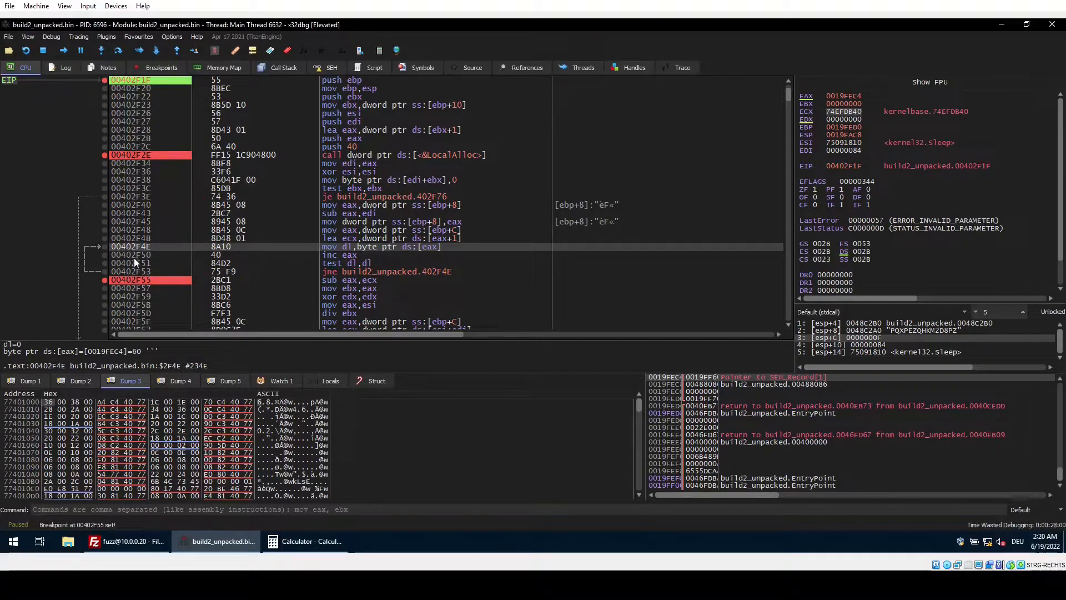
{"action": "scroll", "coordinate": [134, 268], "scroll_direction": "down", "scroll_amount": 4}
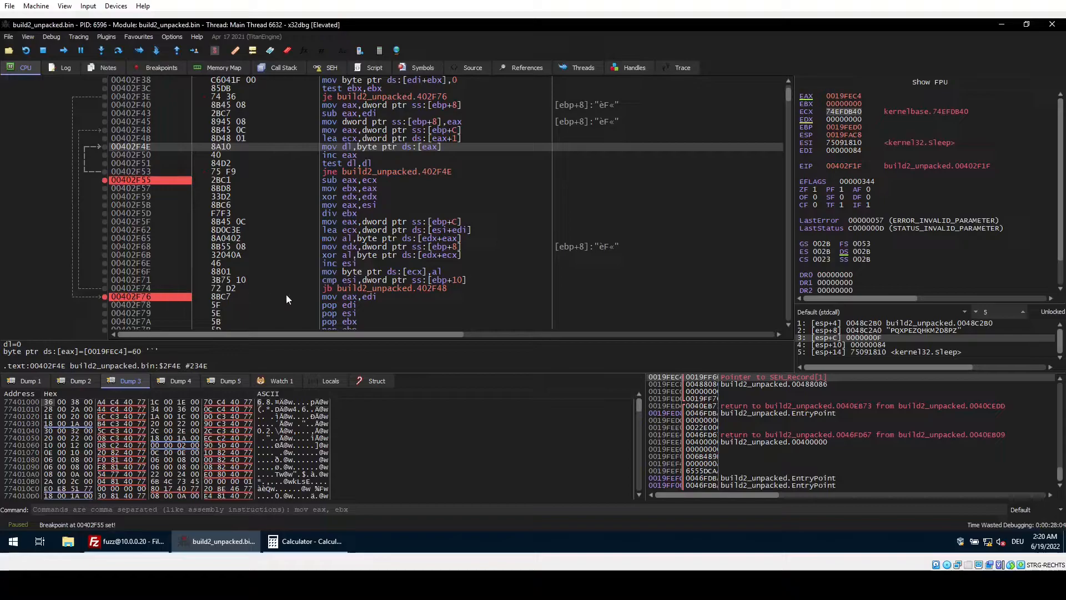
{"action": "left_click", "coordinate": [105, 298]}
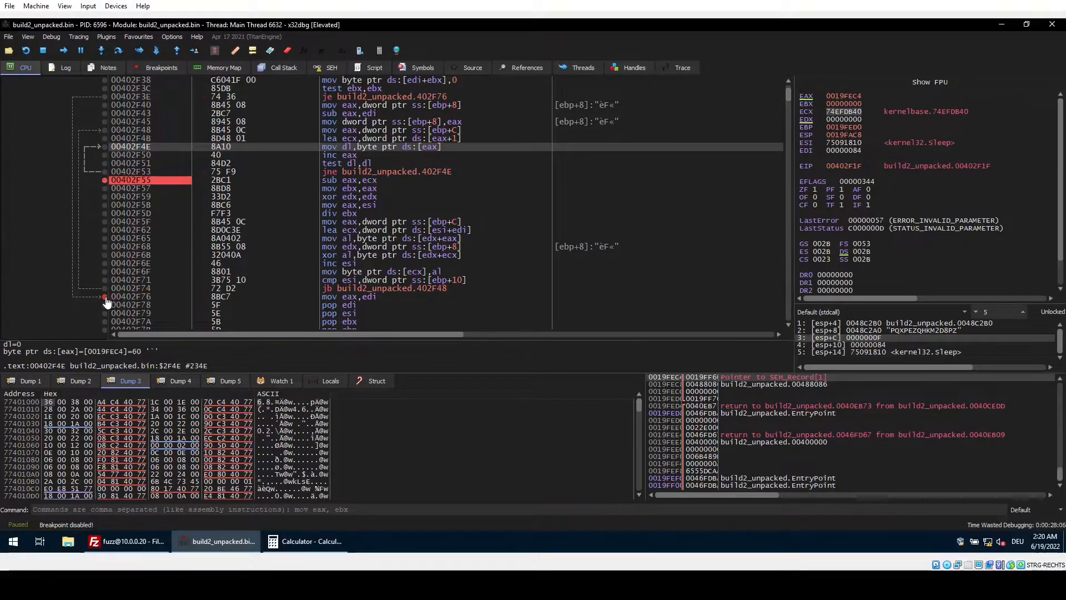
{"action": "left_click", "coordinate": [265, 255]}
{"action": "left_click", "coordinate": [107, 255]}
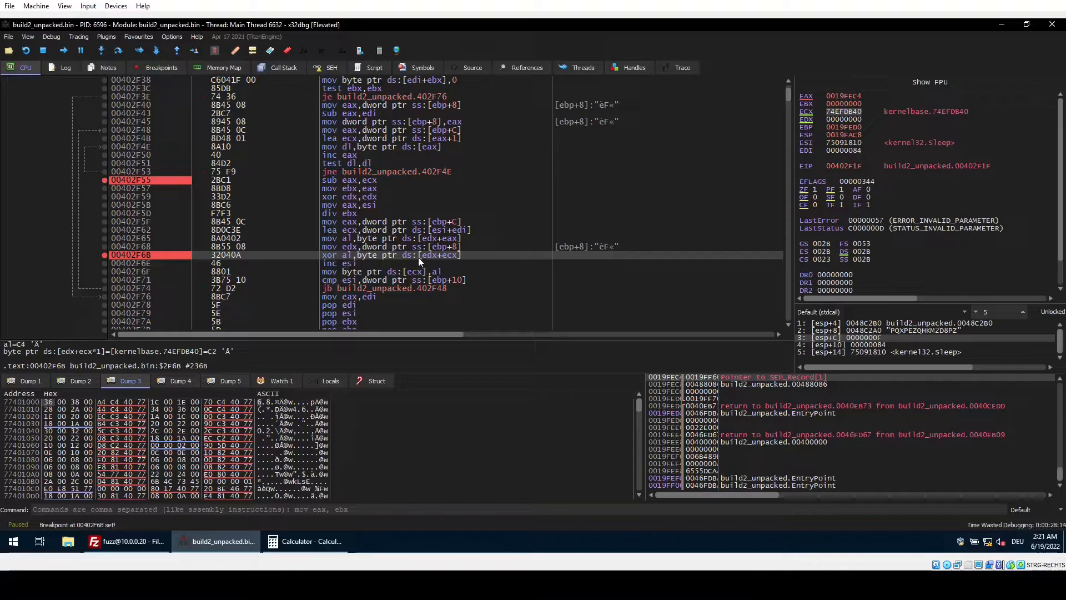
- Set a breakpoint on the instruction at 00402F6F that writes al to the address in ecx
{"action": "left_click", "coordinate": [412, 271]}
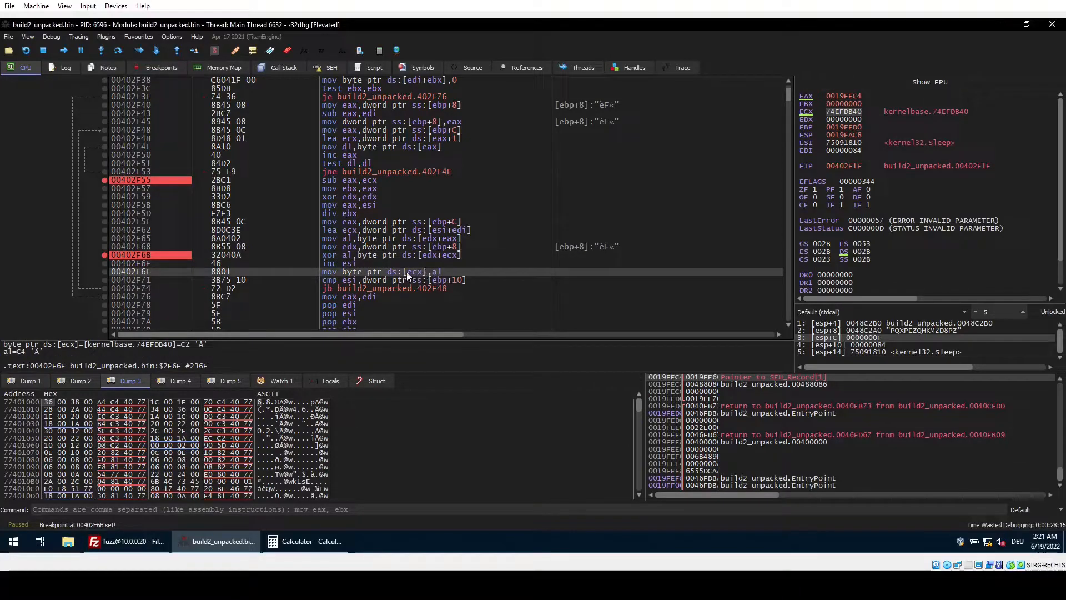
{"action": "left_click", "coordinate": [105, 272]}
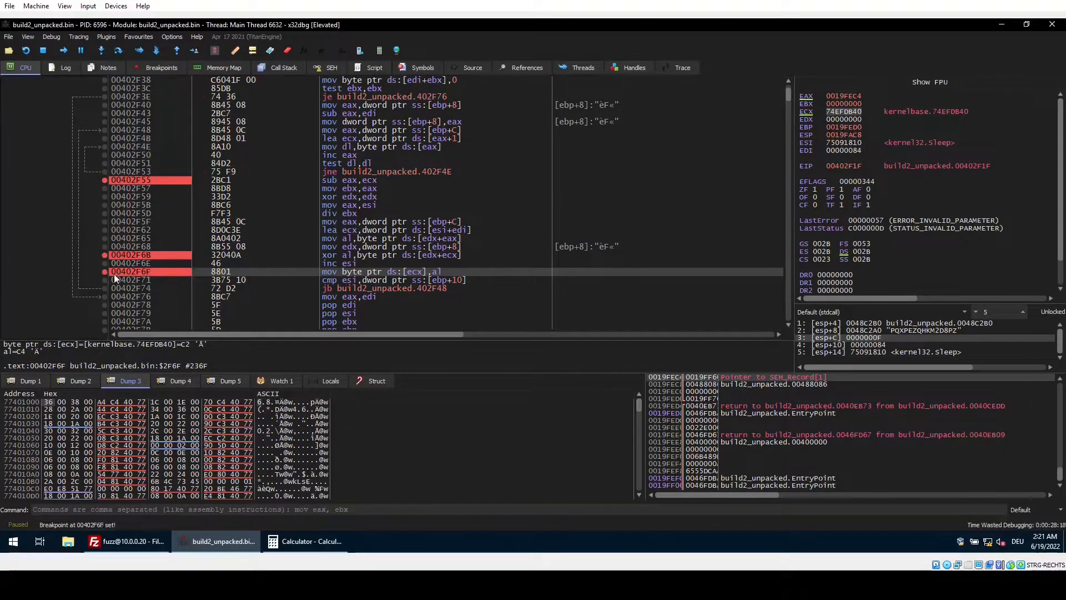
{"action": "scroll", "coordinate": [225, 204], "scroll_direction": "up", "scroll_amount": 5}
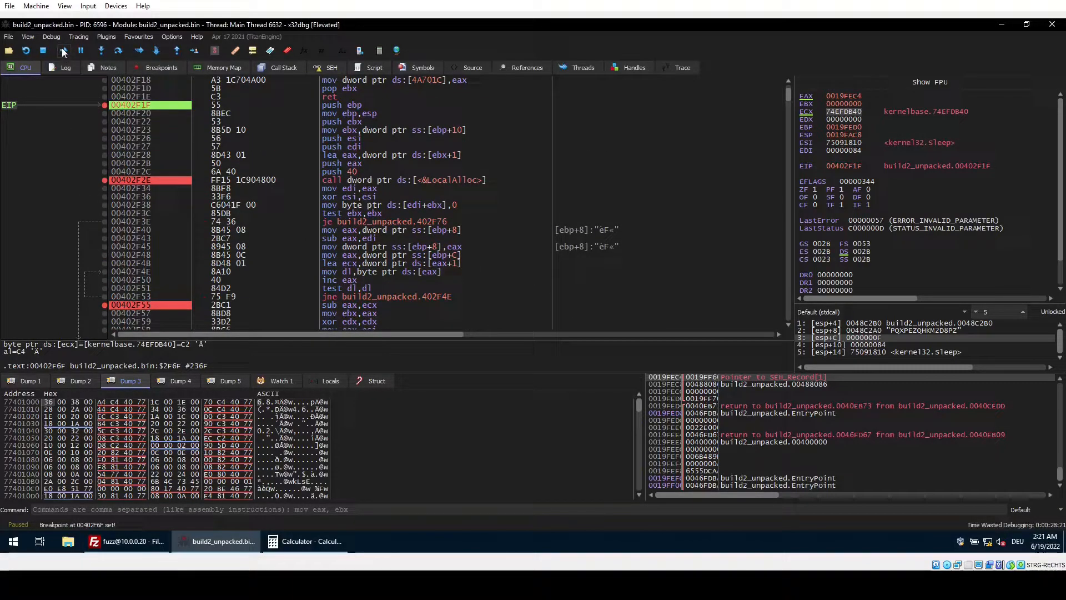
- Resume to the LocalAlloc call at 00402F2E, step over it, and follow the returned EAX address in Dump 3
{"action": "left_click", "coordinate": [64, 52]}
{"action": "left_click", "coordinate": [118, 50]}
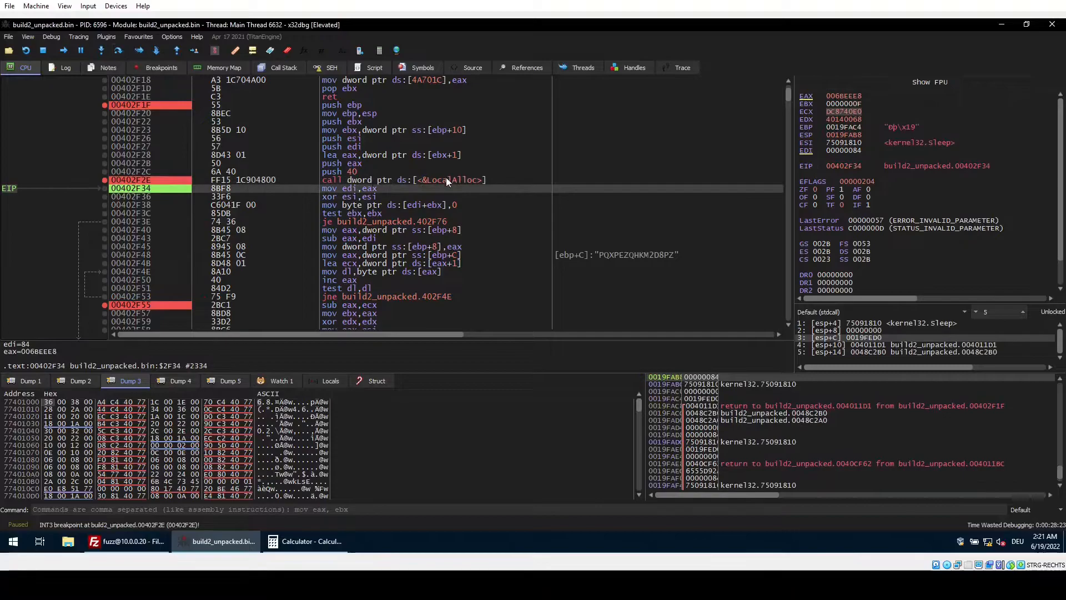
{"action": "right_click", "coordinate": [835, 97]}
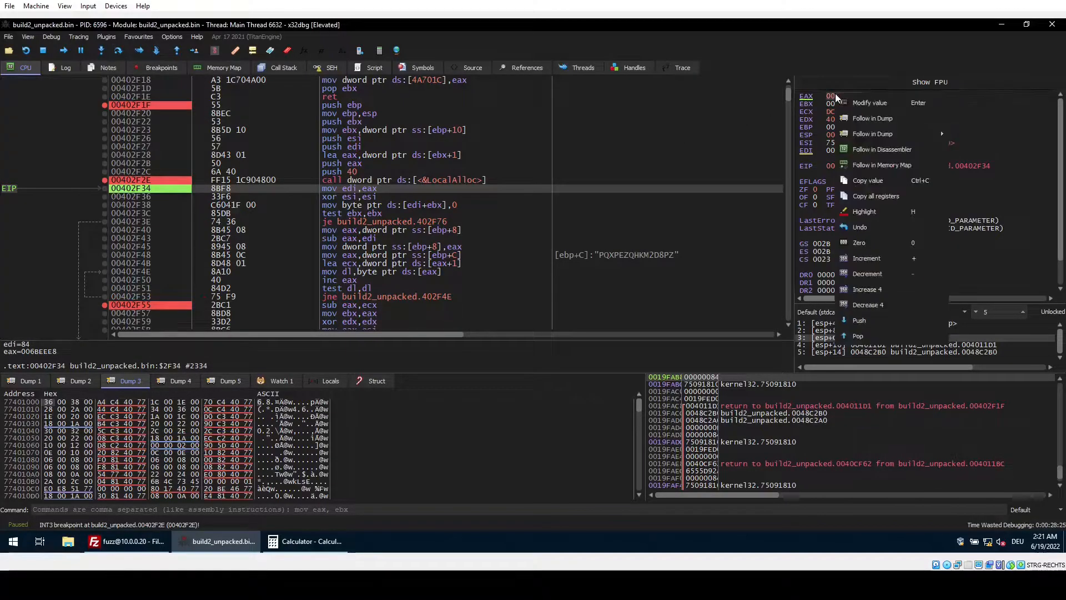
{"action": "left_click", "coordinate": [989, 165]}
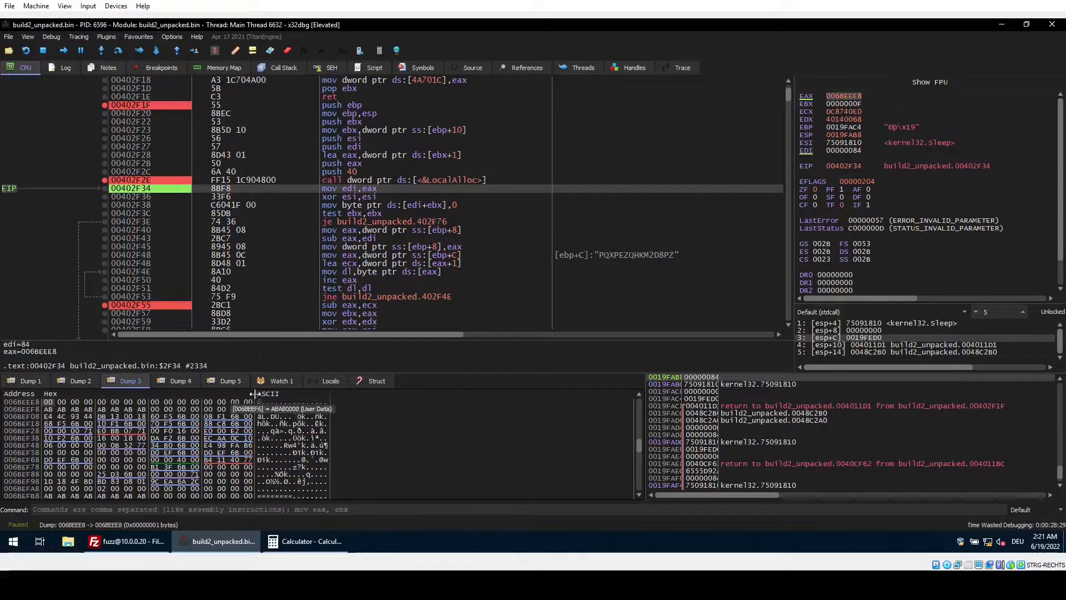
- Resume to the breakpoint at 00402F55 and follow the EAX address in Dump 1
{"action": "scroll", "coordinate": [199, 232], "scroll_direction": "down", "scroll_amount": 1}
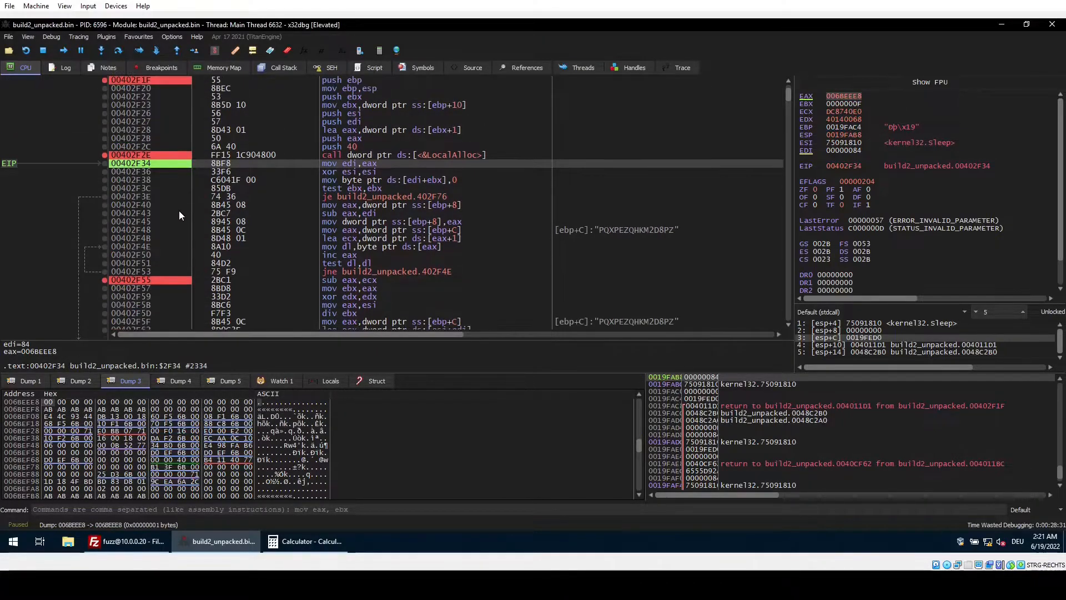
{"action": "left_click", "coordinate": [62, 50]}
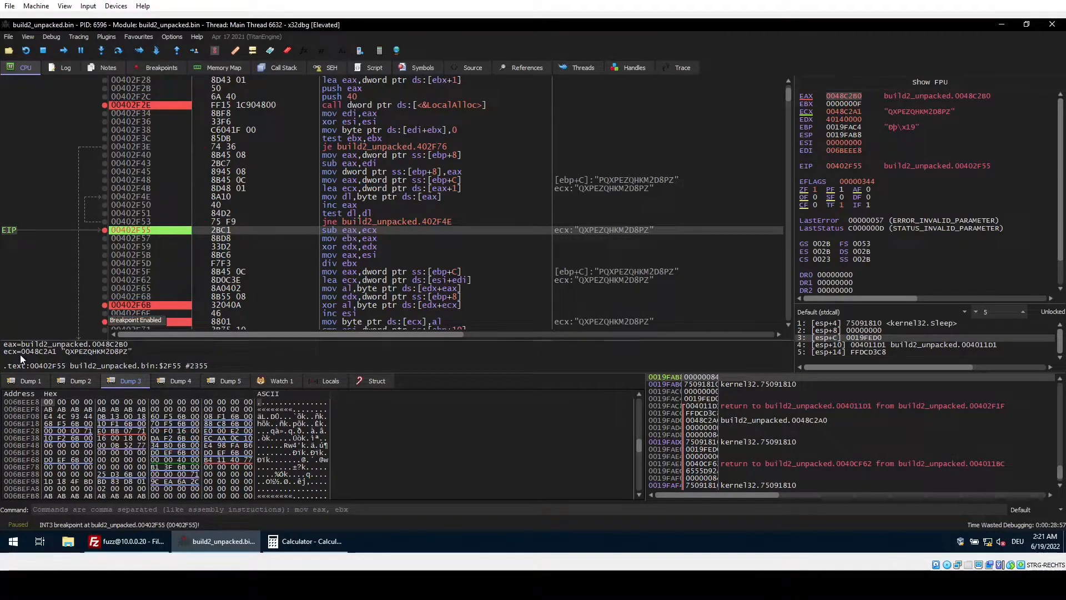
{"action": "left_click", "coordinate": [28, 383]}
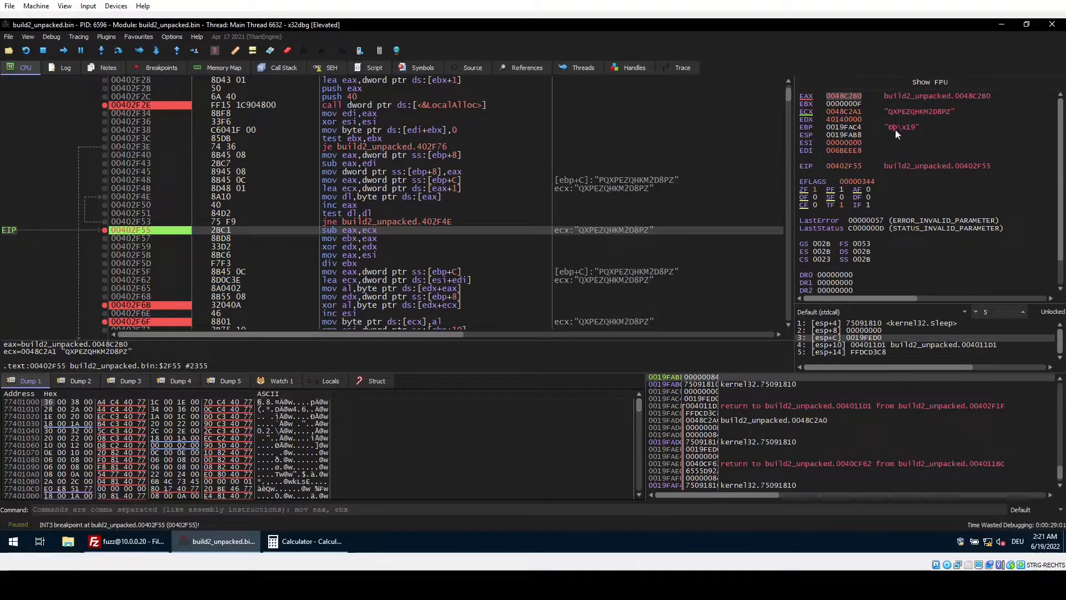
{"action": "right_click", "coordinate": [851, 99]}
{"action": "mouse_move", "coordinate": [894, 136]}
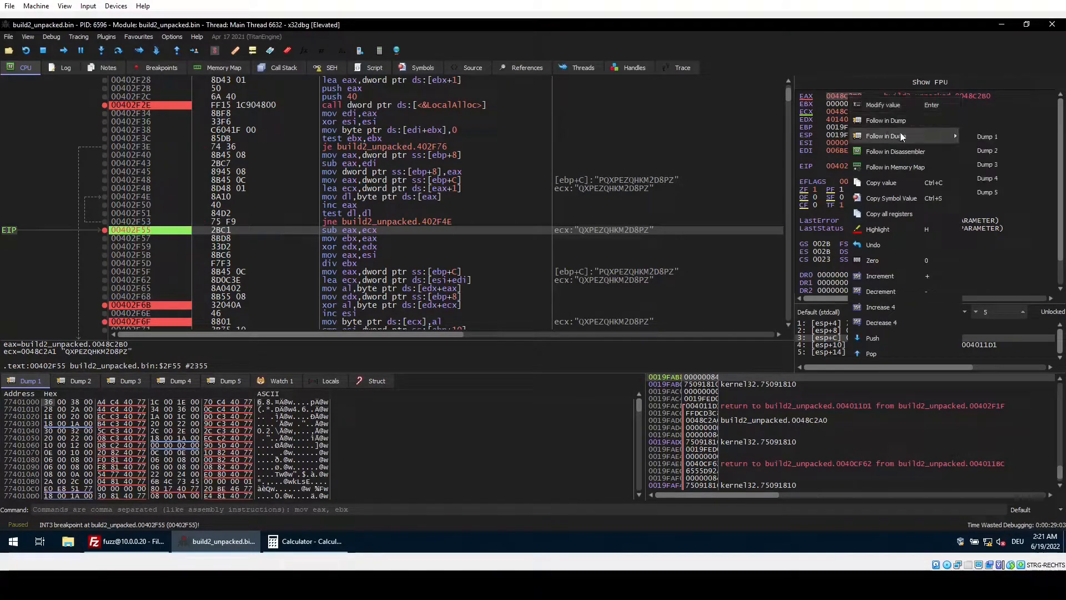
{"action": "left_click", "coordinate": [984, 137]}
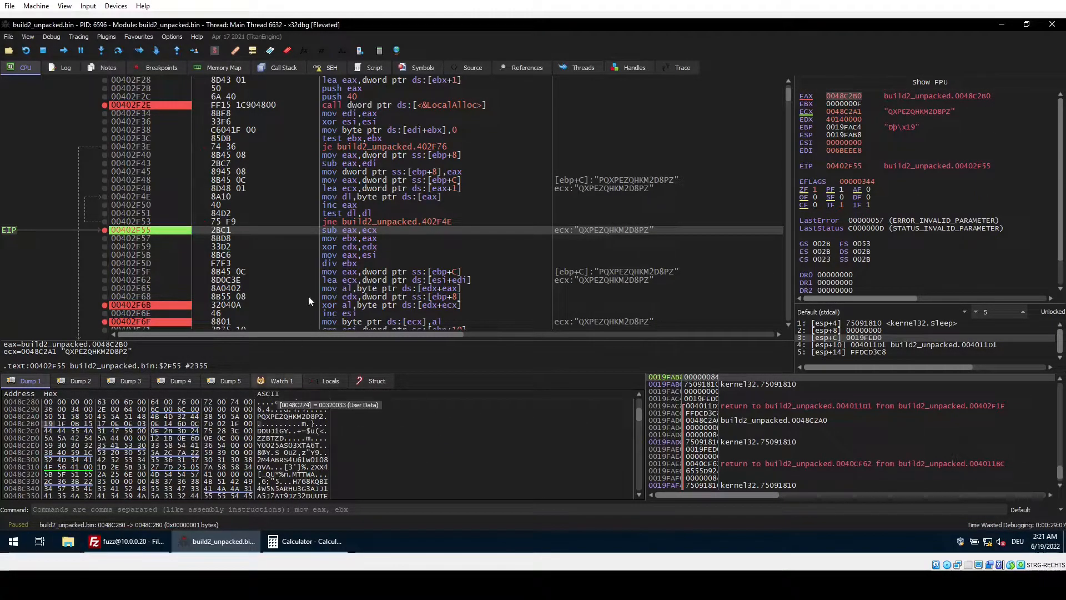
- Step over the sub eax,ecx and mov ebx,eax instructions, checking the EAX and EBX registers
{"action": "left_click", "coordinate": [121, 52]}
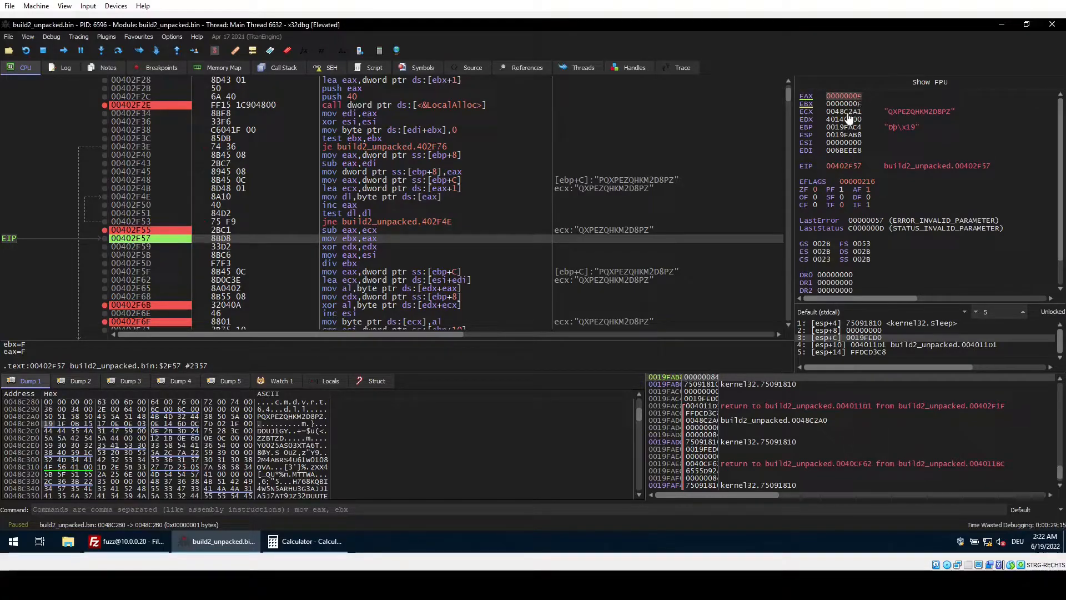
{"action": "scroll", "coordinate": [487, 205], "scroll_direction": "down", "scroll_amount": 1}
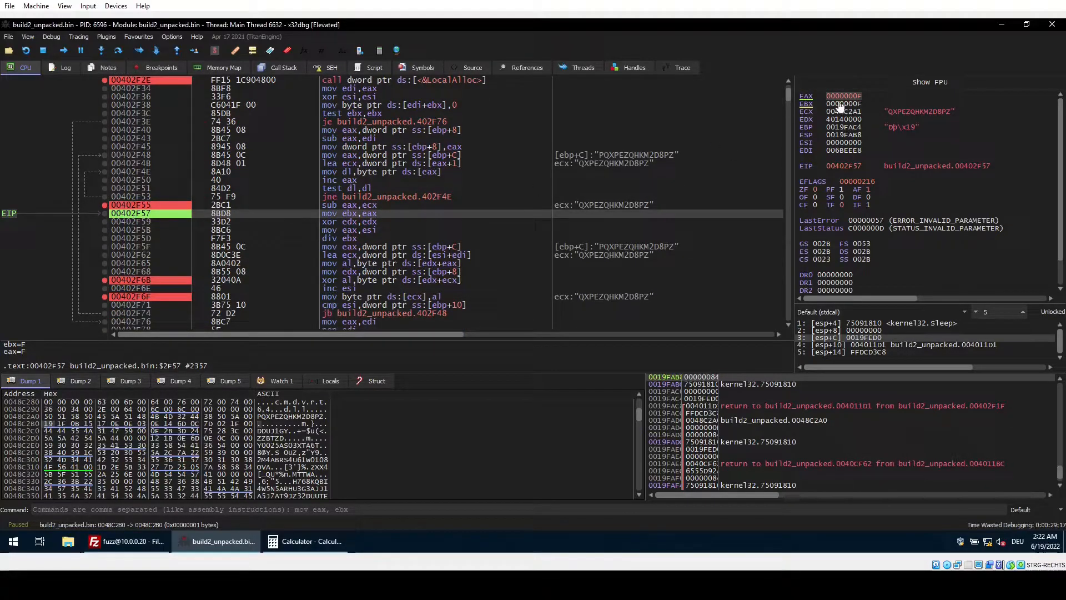
{"action": "left_click", "coordinate": [117, 50]}
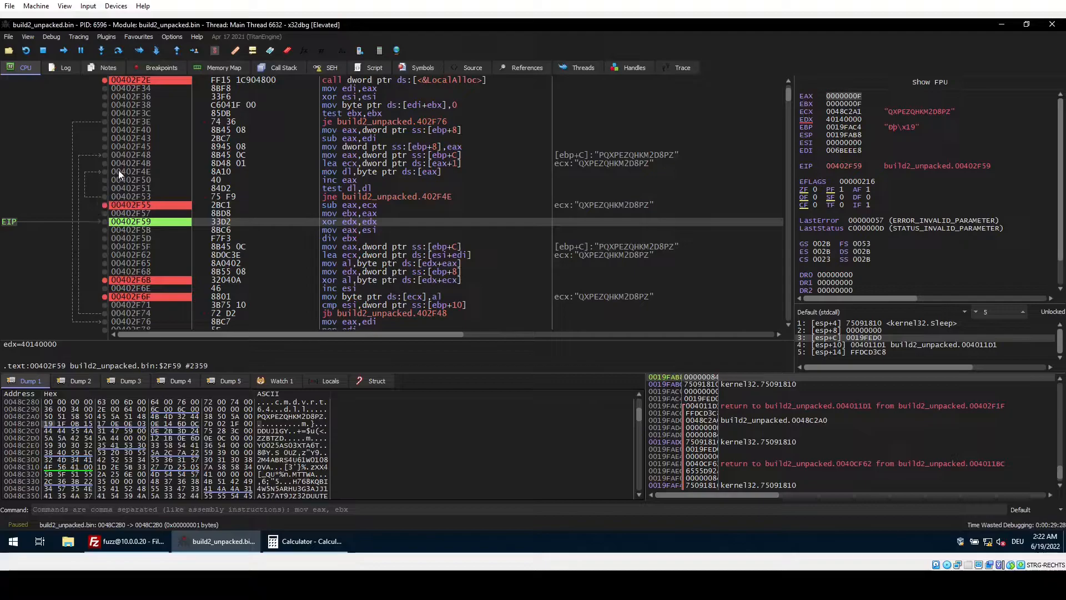
- Resume to the XOR instruction at 00402F6B and follow its EDX+ECX*1 address in Dump 1
{"action": "scroll", "coordinate": [152, 179], "scroll_direction": "down", "scroll_amount": 2}
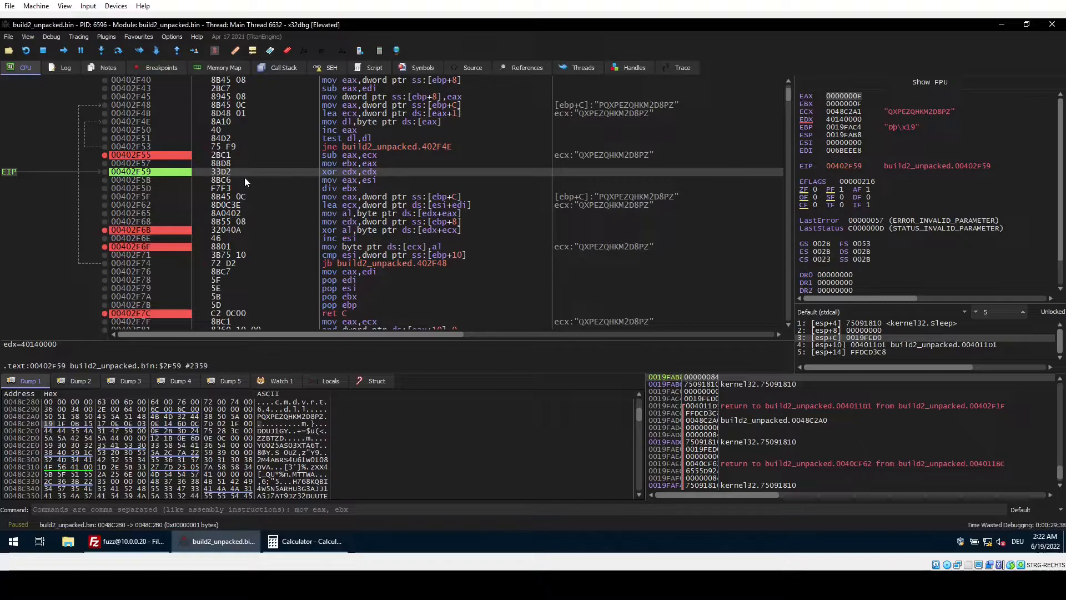
{"action": "left_click", "coordinate": [64, 51]}
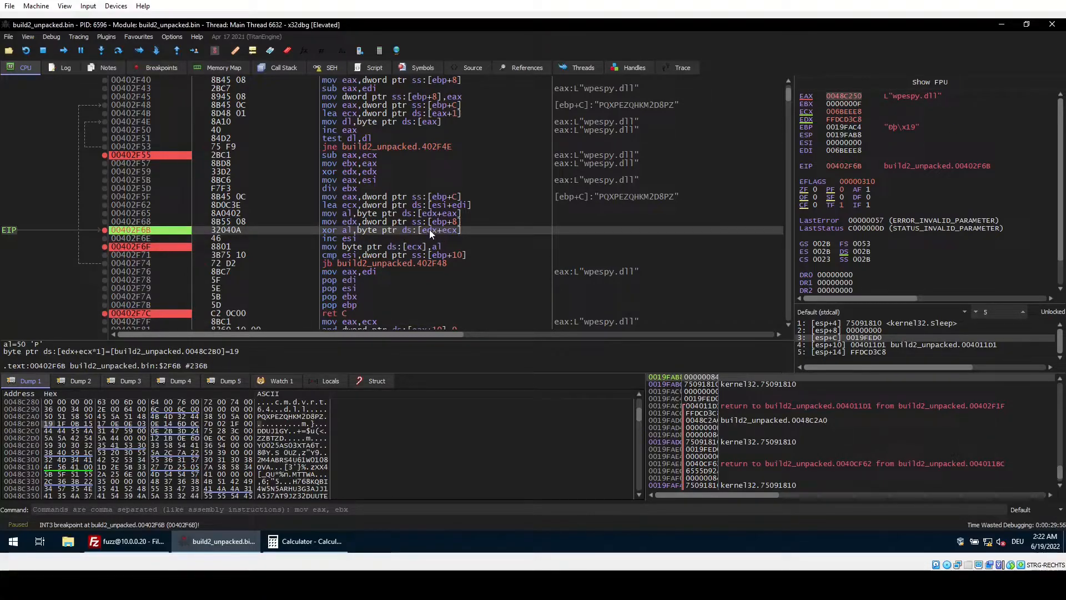
{"action": "right_click", "coordinate": [450, 234]}
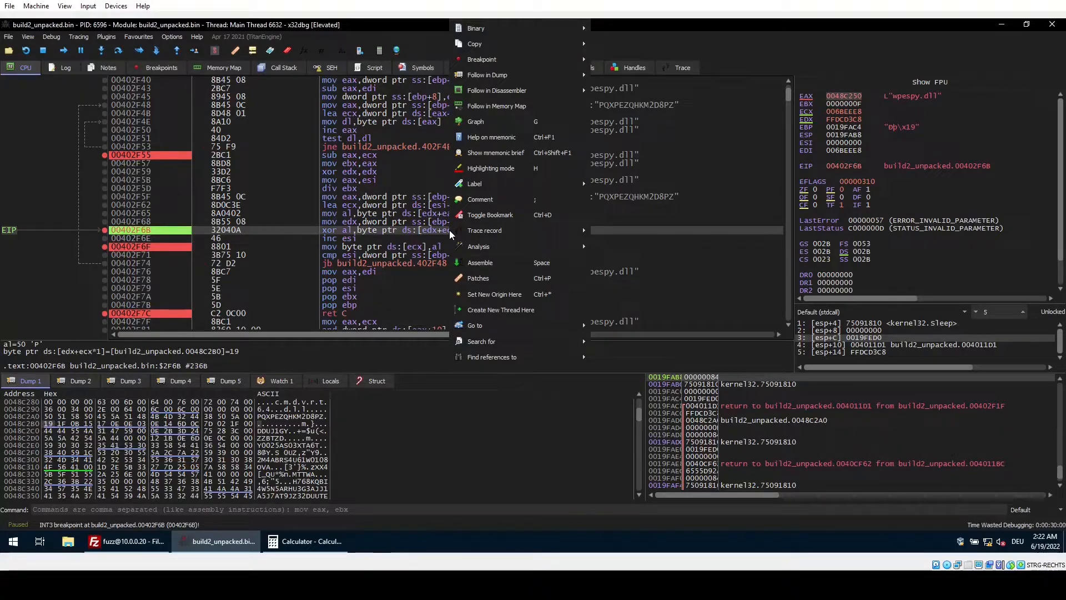
{"action": "mouse_move", "coordinate": [563, 78]}
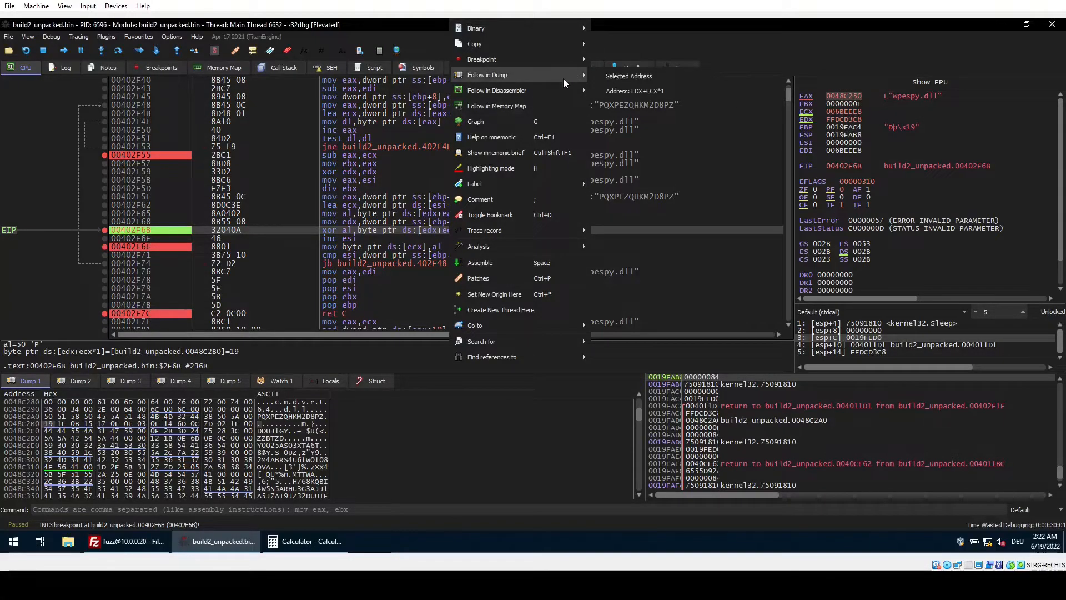
{"action": "left_click", "coordinate": [632, 90]}
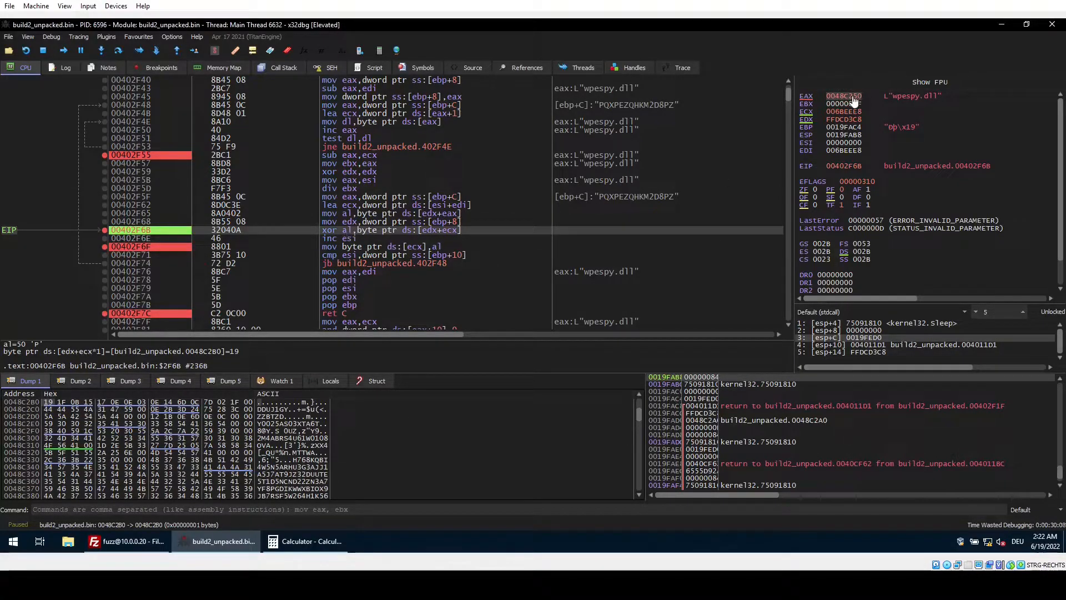
- In Calculator's Programmer mode, compute hexadecimal 50 Xor 19, then close Calculator
{"action": "left_click", "coordinate": [285, 539]}
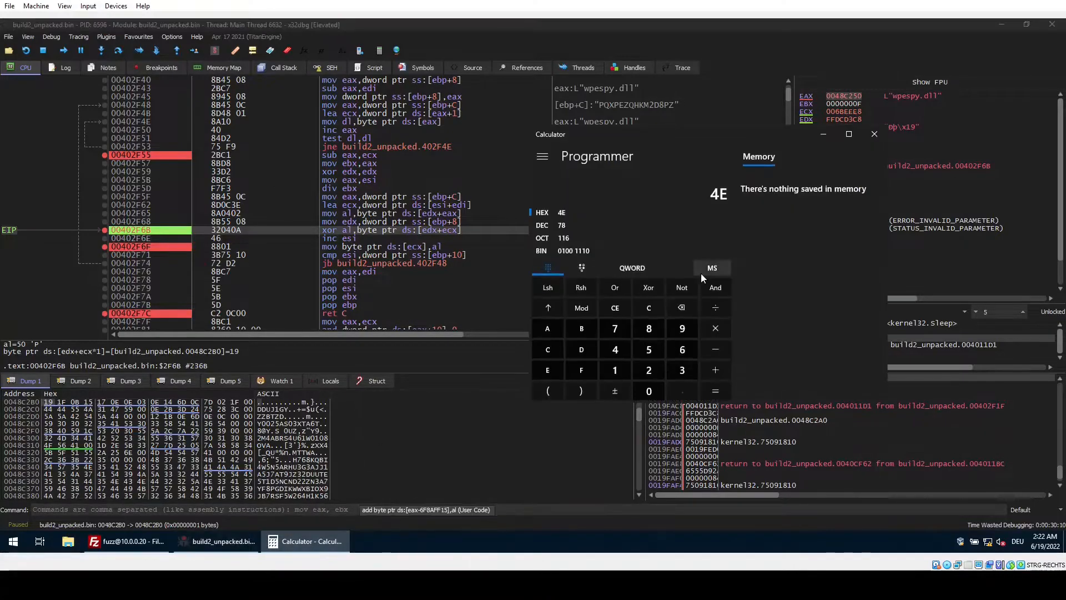
{"action": "left_click", "coordinate": [621, 309]}
{"action": "type", "text": "50"}
{"action": "left_click", "coordinate": [652, 287]}
{"action": "type", "text": "19"}
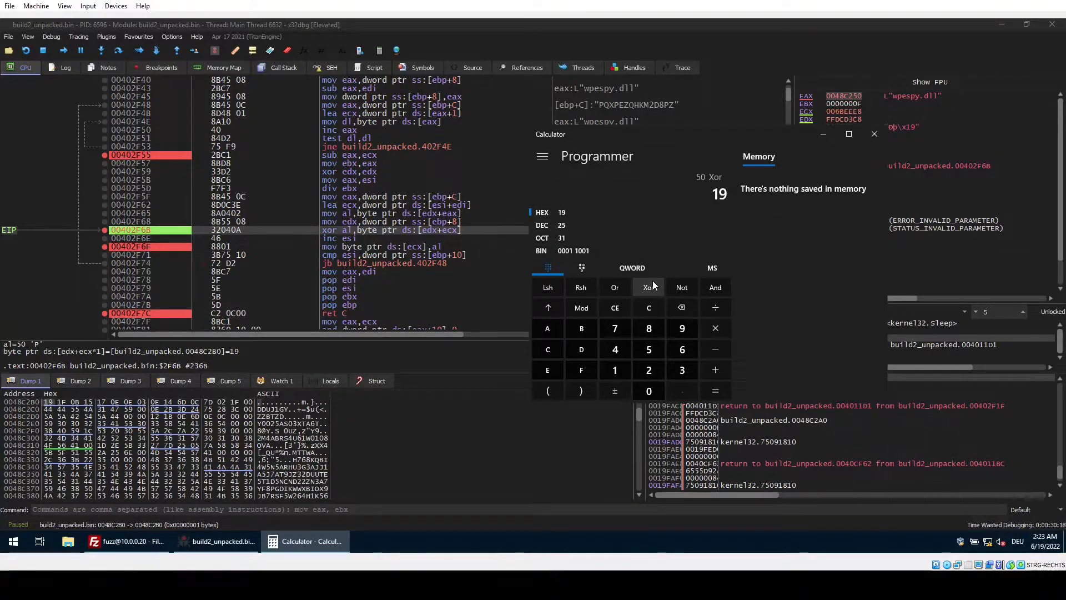
{"action": "left_click", "coordinate": [714, 392]}
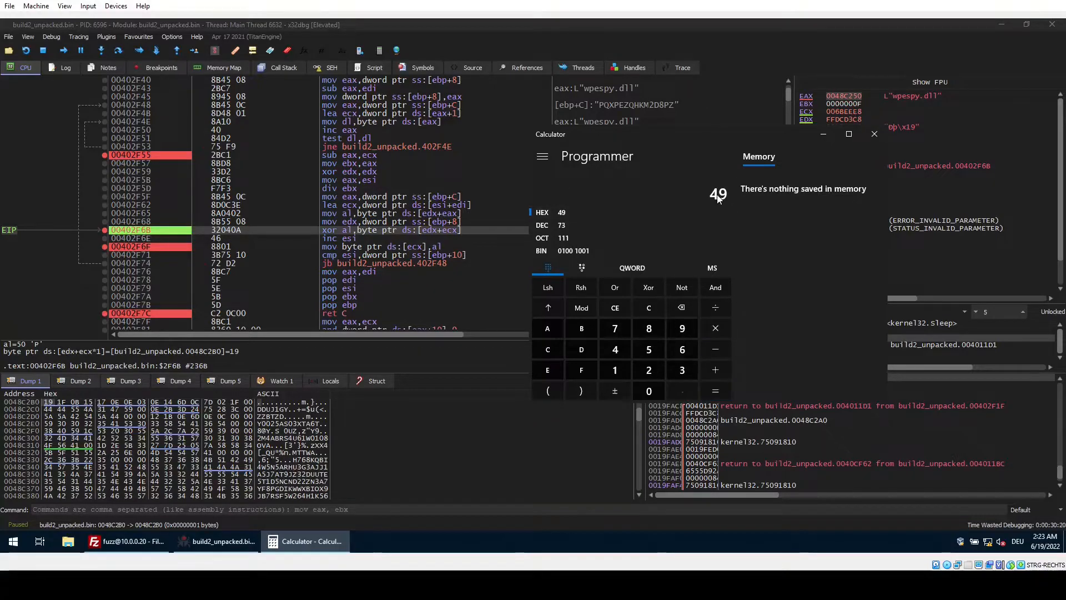
{"action": "left_click", "coordinate": [874, 134]}
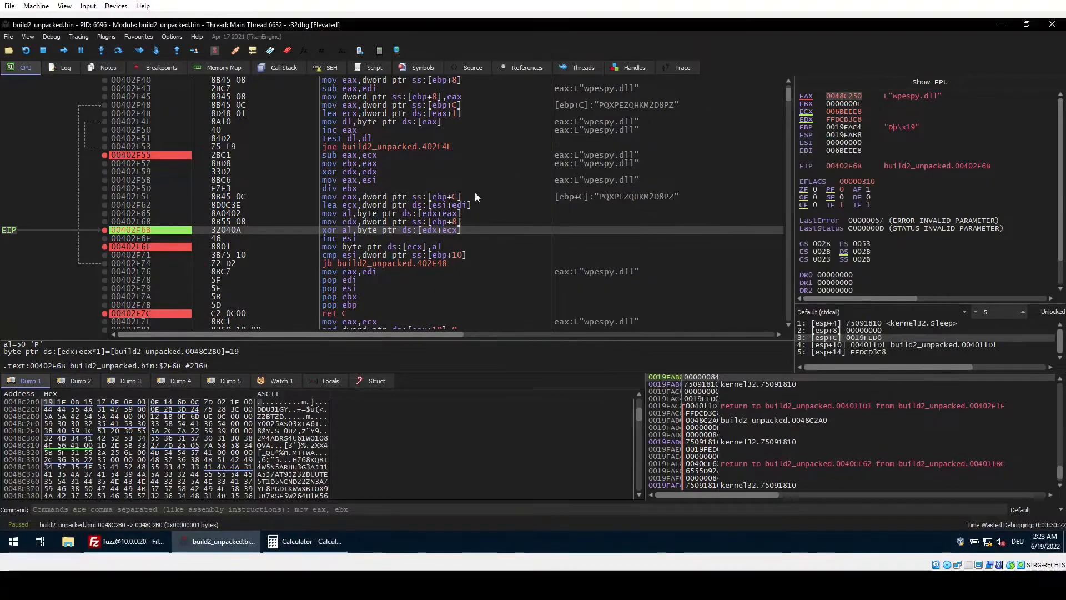
- Step over the XOR, the esi increment and the byte write at 00402F6F, viewing the allocated buffer in Dump 3
{"action": "left_click", "coordinate": [117, 51]}
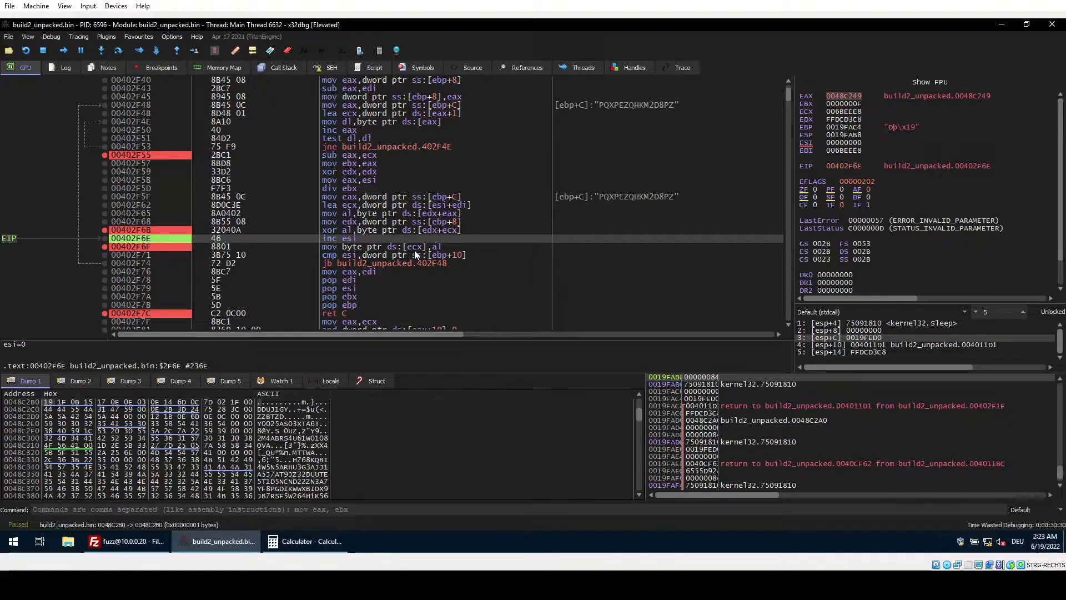
{"action": "left_click", "coordinate": [131, 382]}
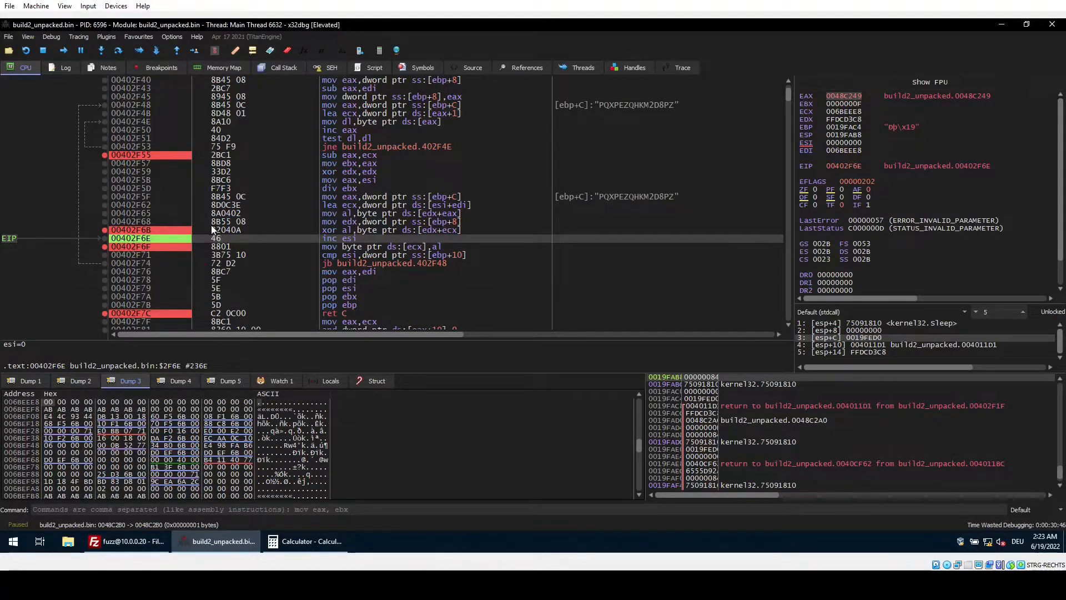
{"action": "left_click", "coordinate": [120, 52]}
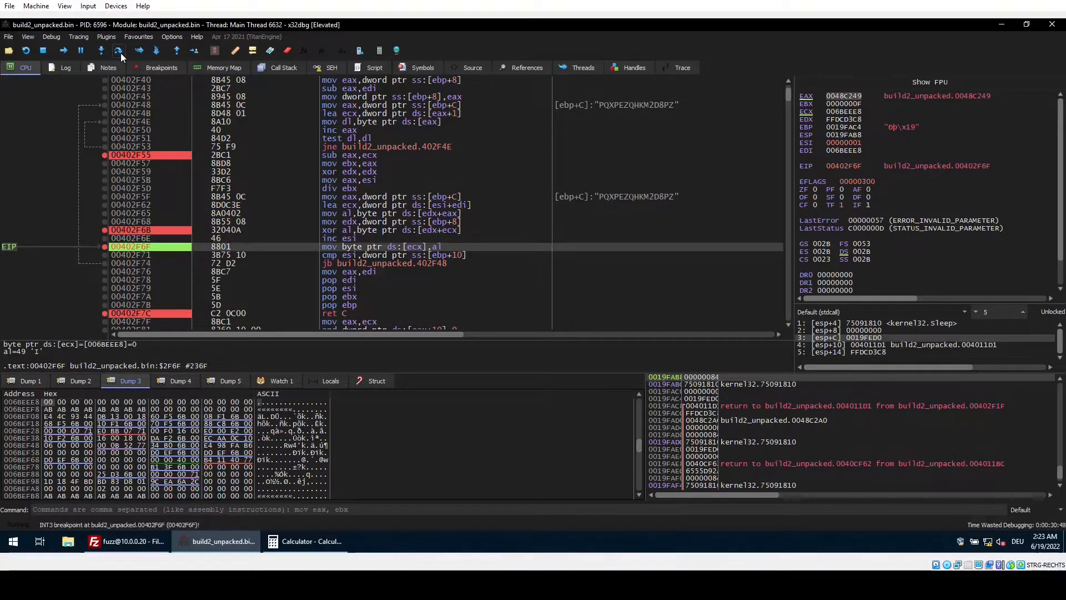
{"action": "left_click", "coordinate": [119, 51]}
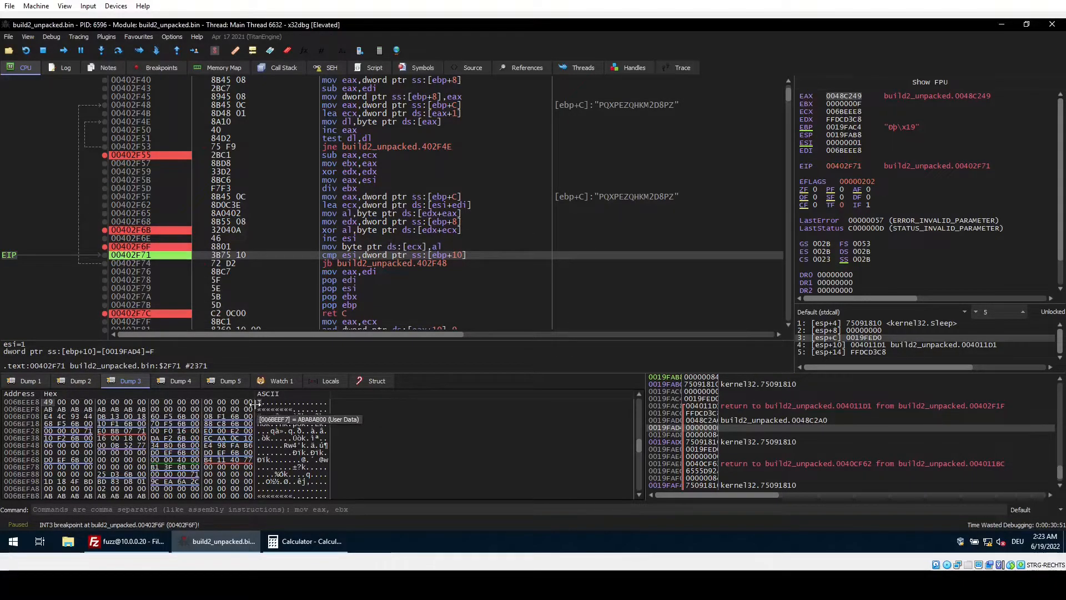
- Remove the breakpoint at 00402F55 and resume to the XOR instruction at 00402F6B for the second loop pass
{"action": "left_click", "coordinate": [105, 157]}
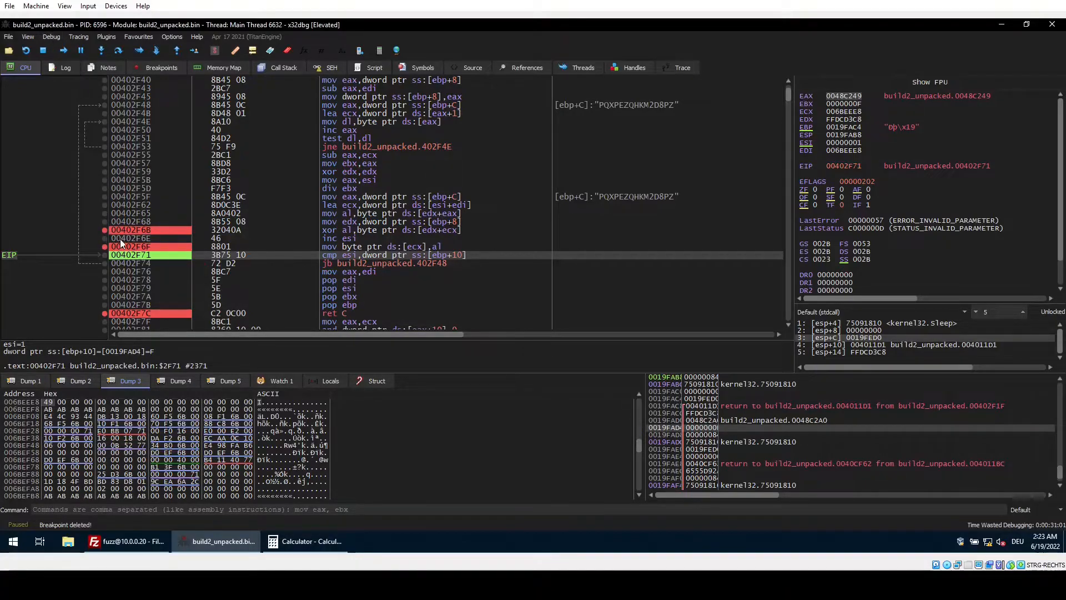
{"action": "scroll", "coordinate": [128, 303], "scroll_direction": "down", "scroll_amount": 1}
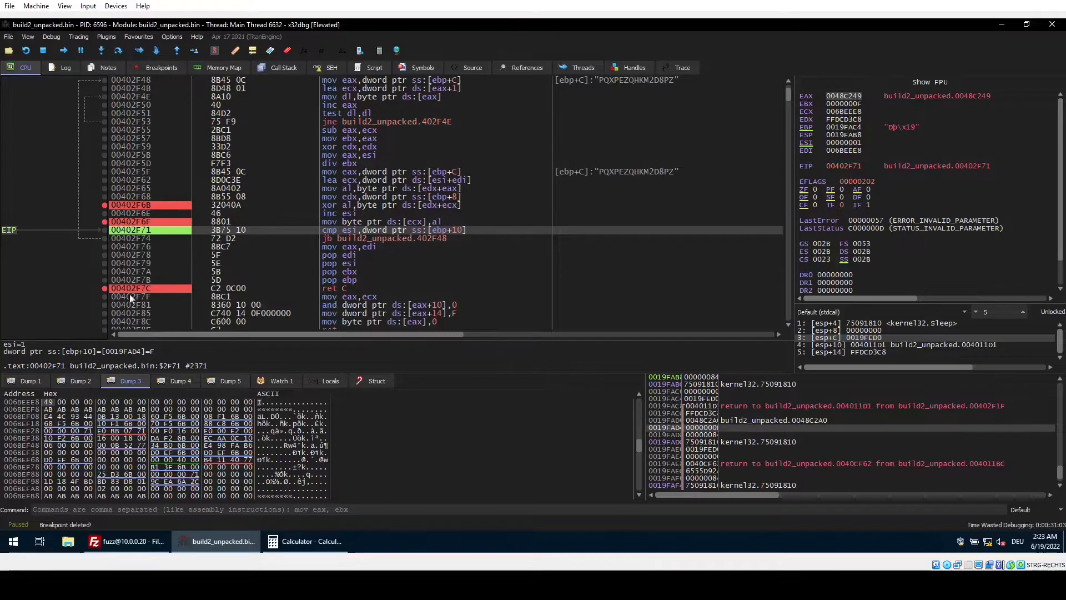
{"action": "left_click", "coordinate": [328, 290]}
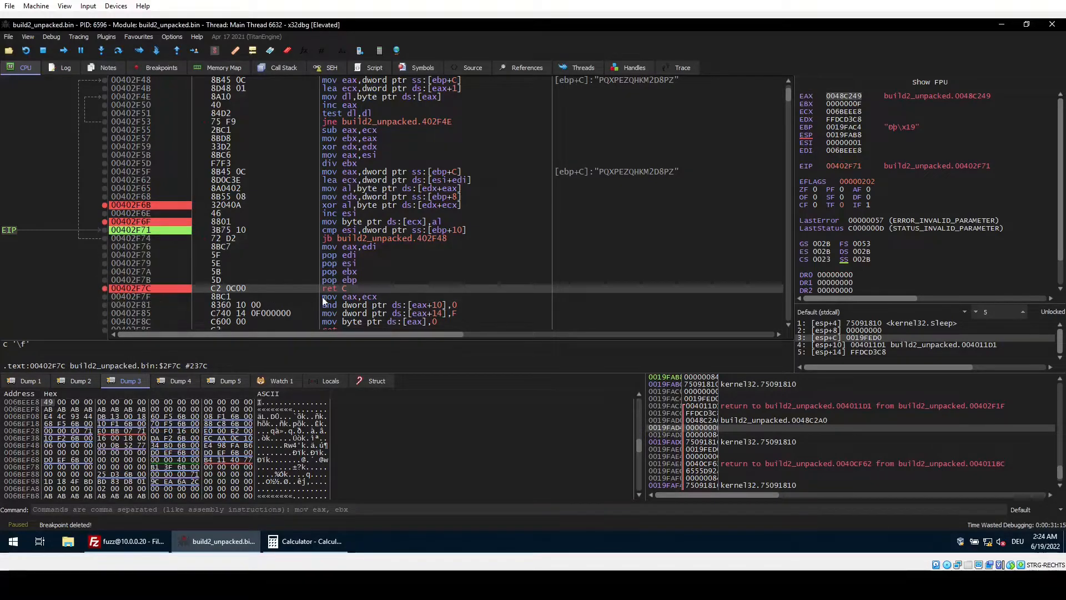
{"action": "left_click", "coordinate": [65, 50]}
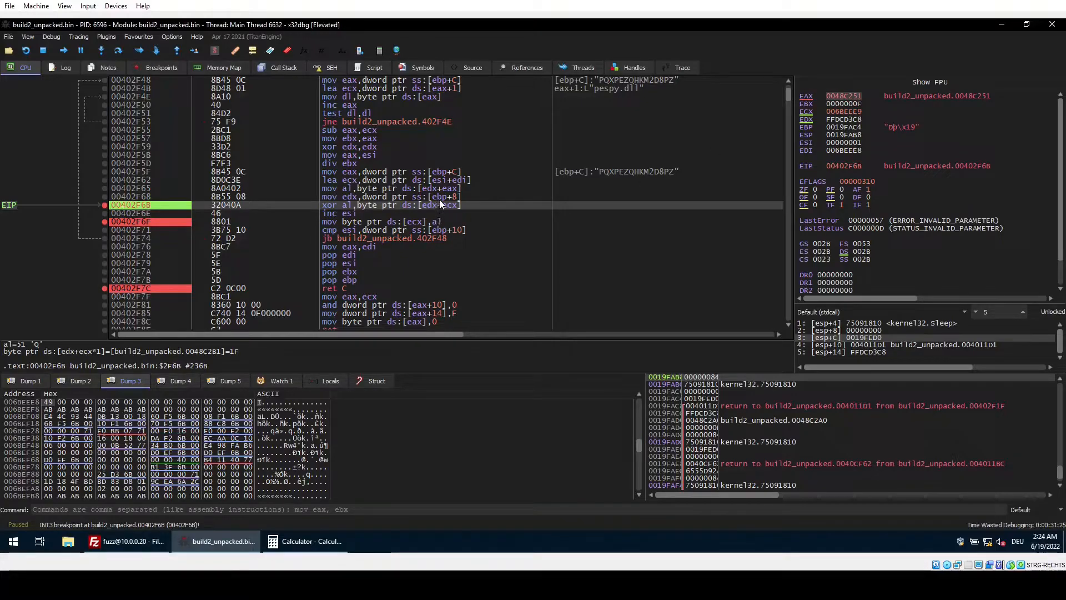
- Follow the XOR instruction's EDX+ECX*1 address in Dump 1 to inspect the second encrypted byte
{"action": "left_click", "coordinate": [28, 381]}
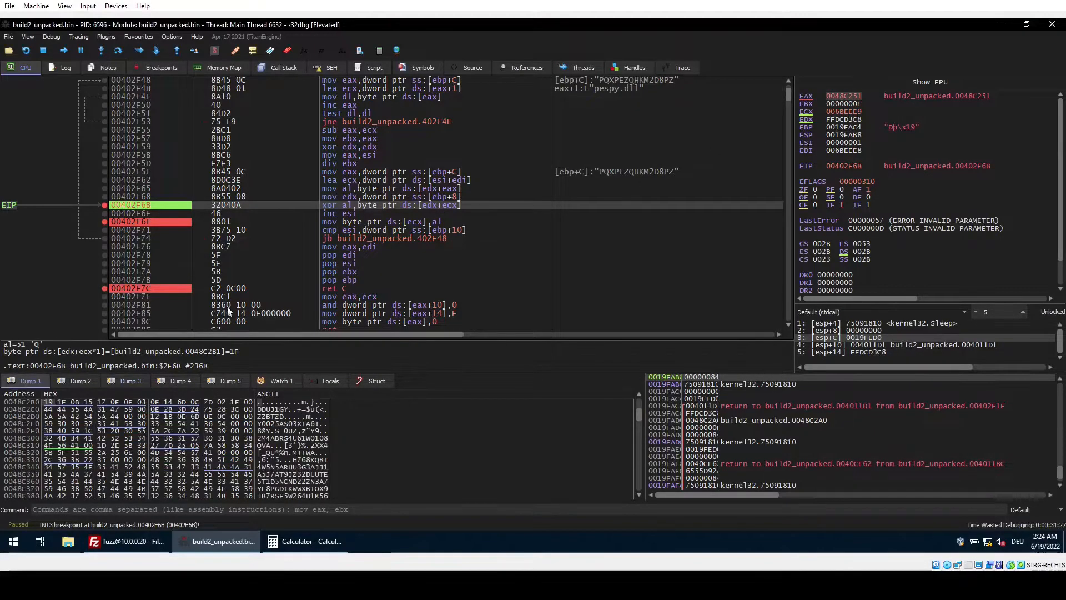
{"action": "right_click", "coordinate": [429, 207]}
{"action": "mouse_move", "coordinate": [496, 73]}
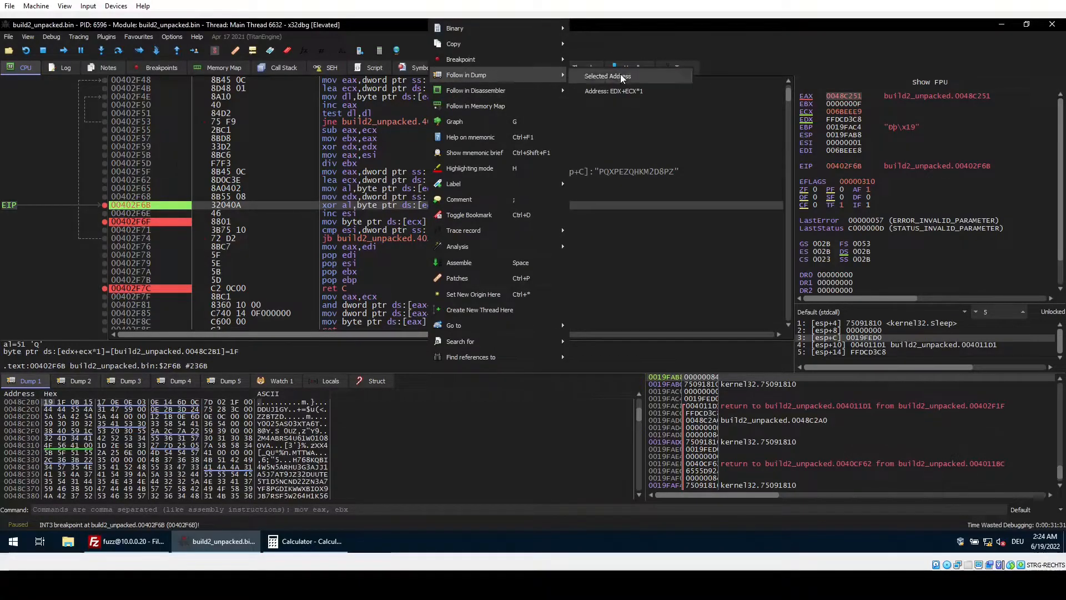
{"action": "left_click", "coordinate": [610, 95]}
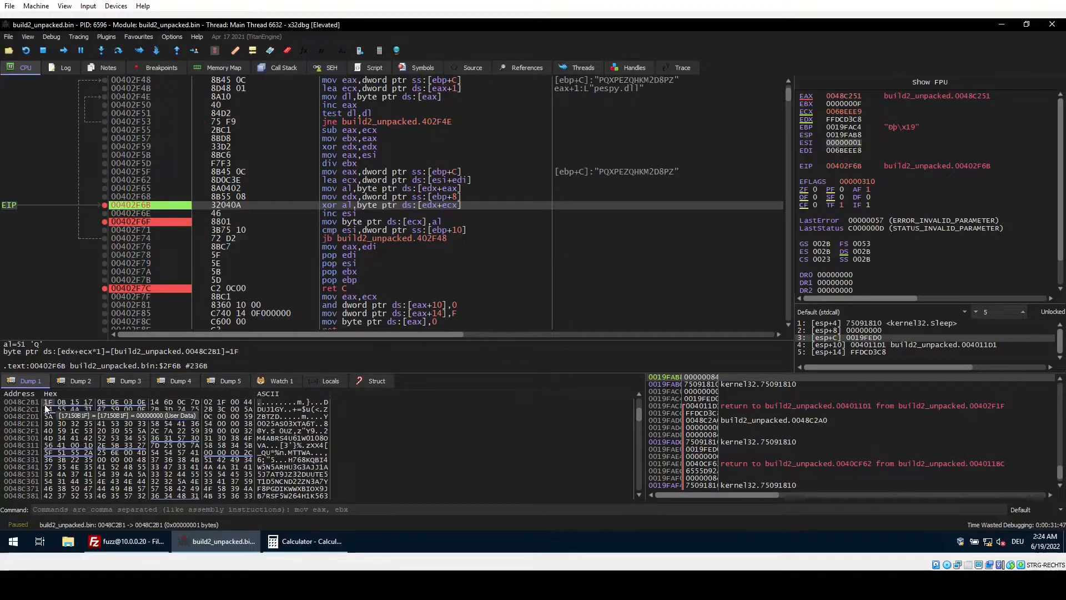
- Switch to Calculator and compute hexadecimal 51 Xor 1F in Programmer mode, then minimize it
{"action": "left_click", "coordinate": [322, 536]}
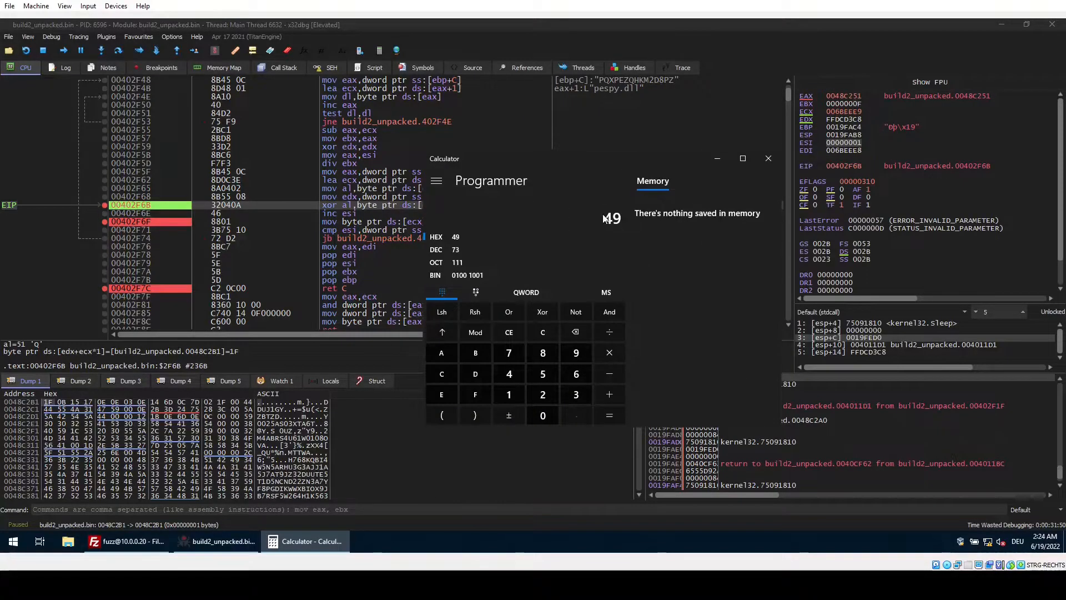
{"action": "left_click", "coordinate": [509, 332]}
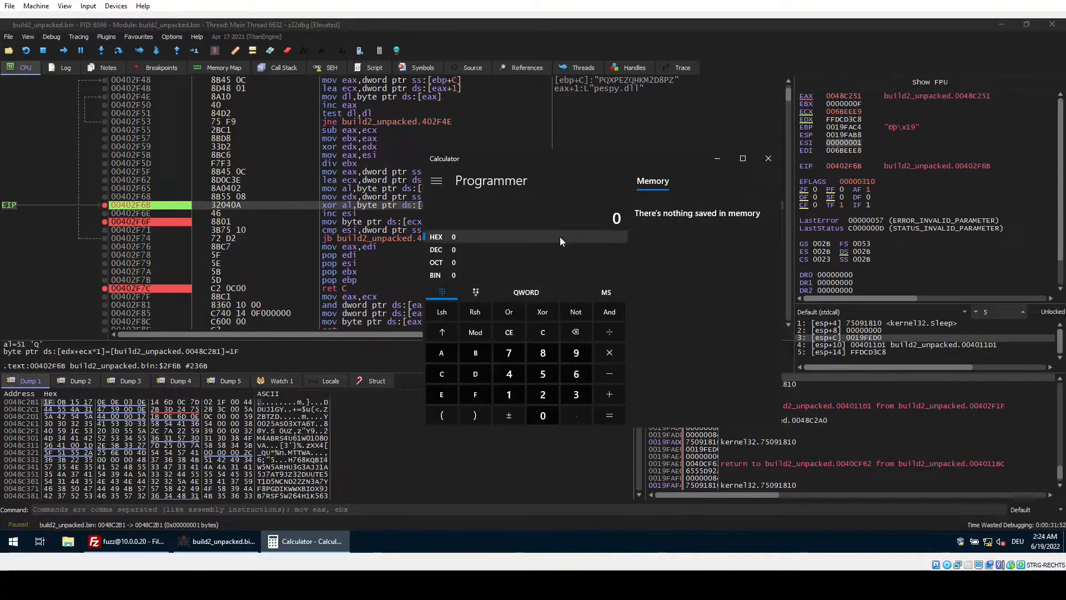
{"action": "type", "text": "51"}
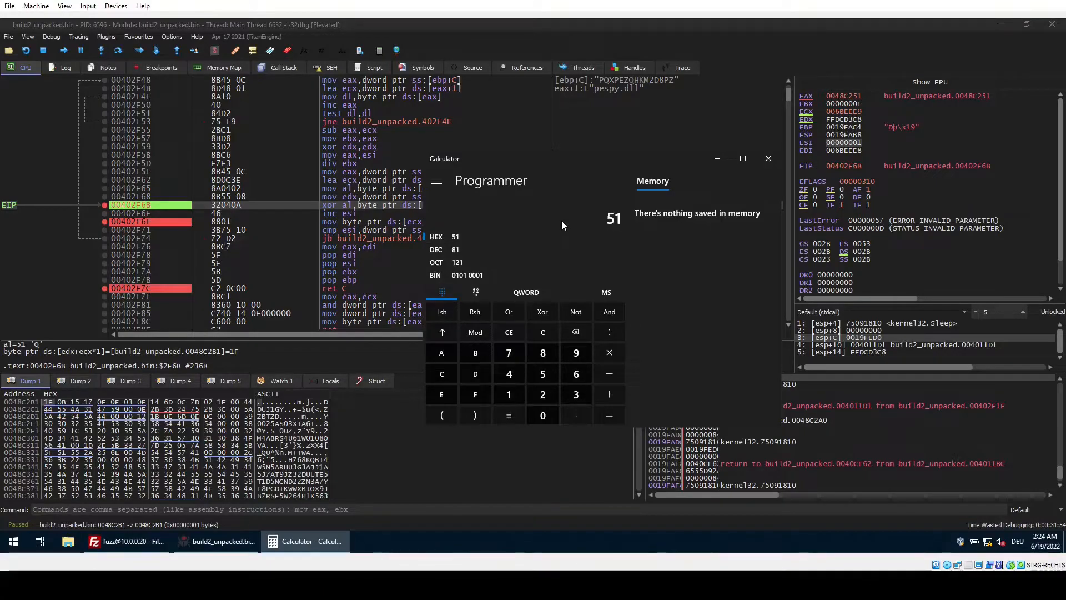
{"action": "left_click", "coordinate": [537, 318]}
{"action": "type", "text": "1F"}
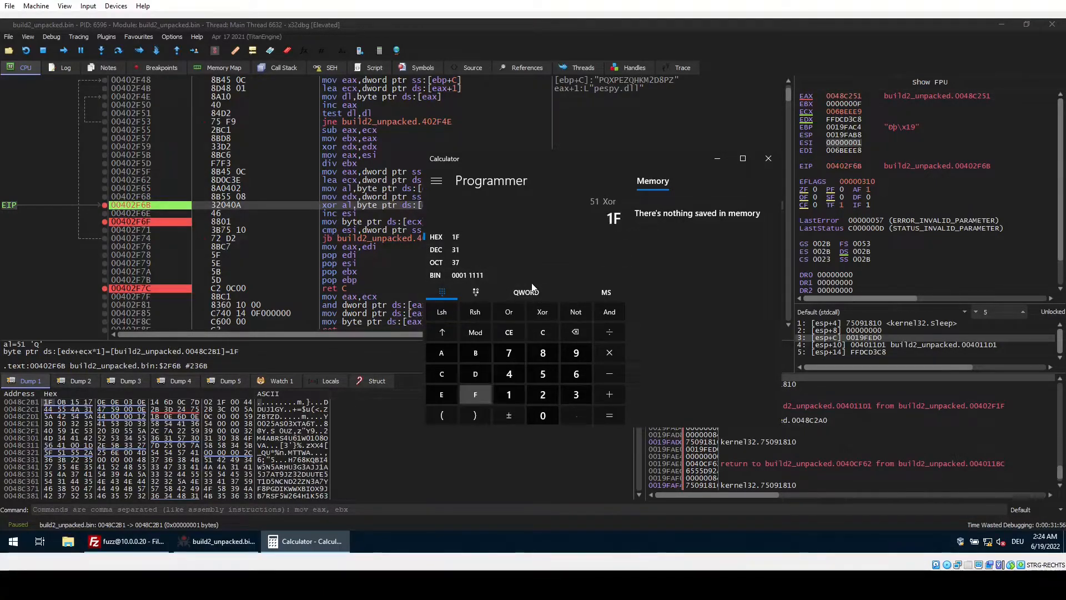
{"action": "left_click", "coordinate": [609, 412]}
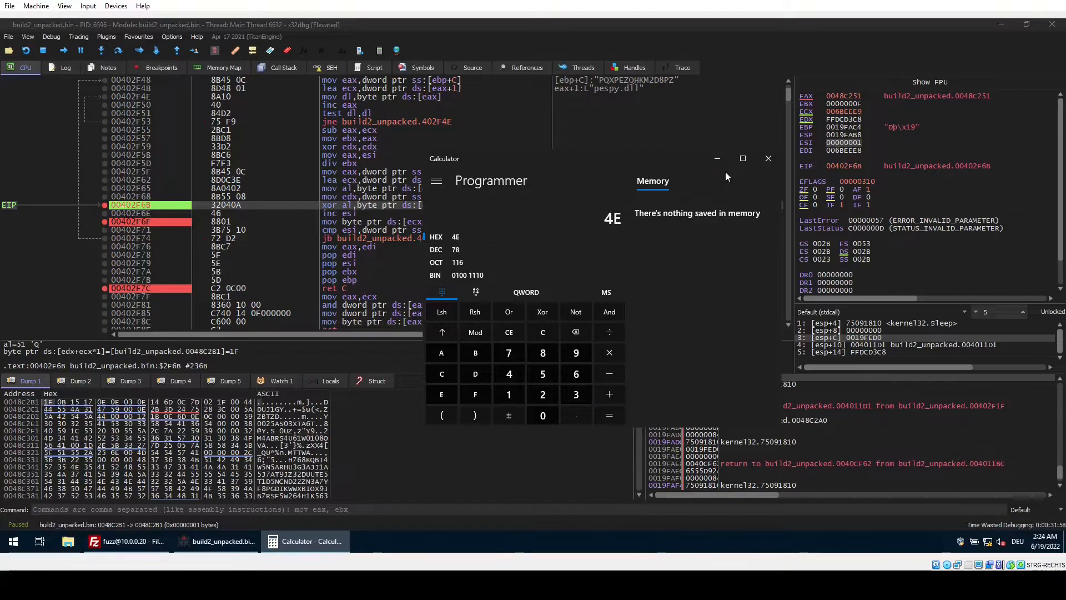
{"action": "left_click", "coordinate": [716, 159]}
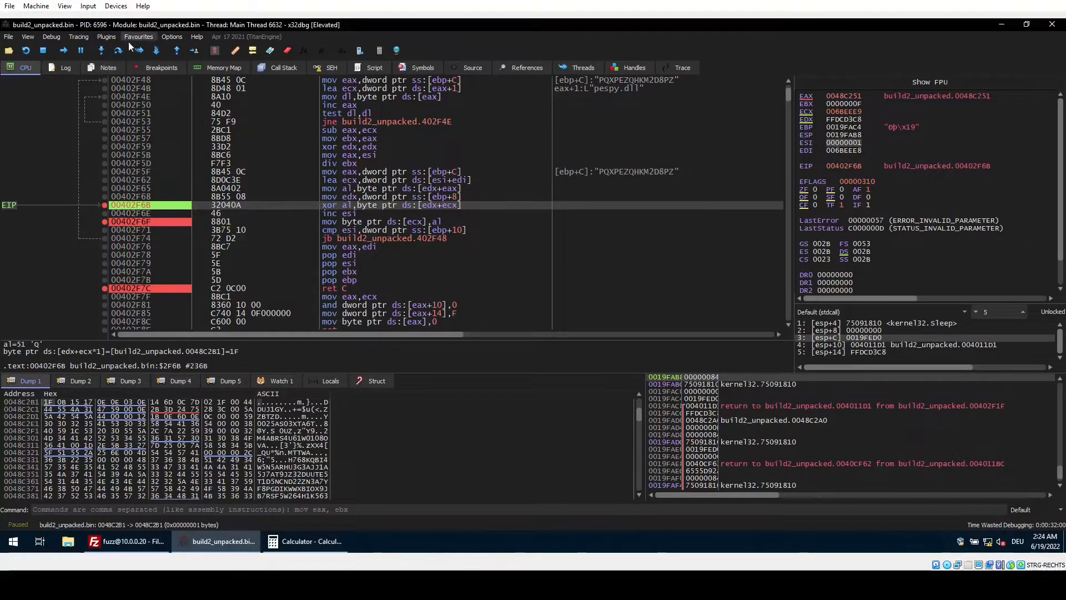
- Show the output buffer in Dump 3 and step over the XOR, esi increment and byte write at 00402F6F
{"action": "left_click", "coordinate": [129, 380]}
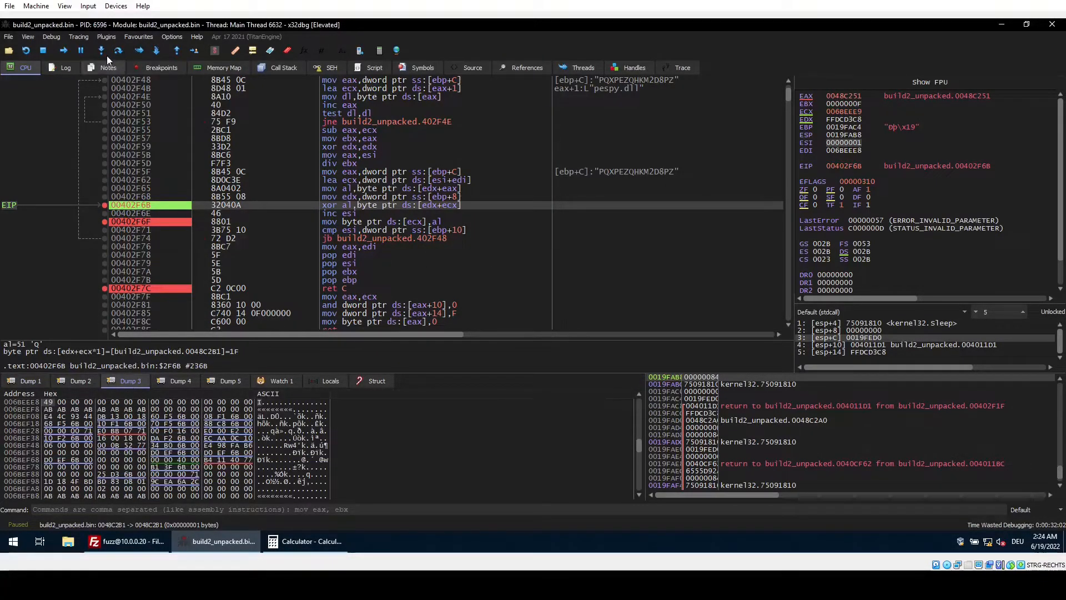
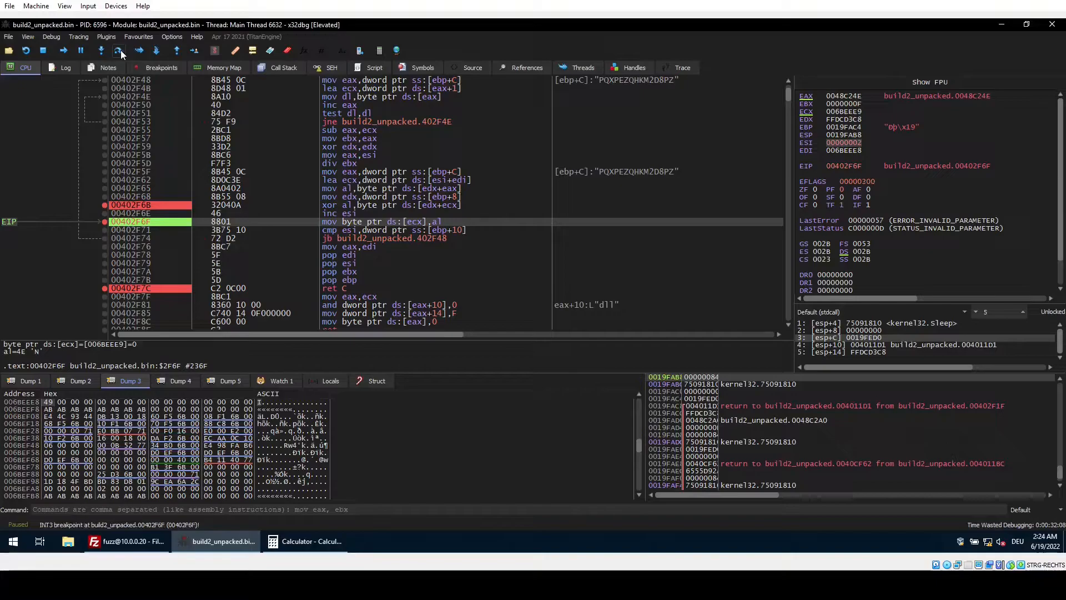
{"action": "left_click", "coordinate": [121, 50]}
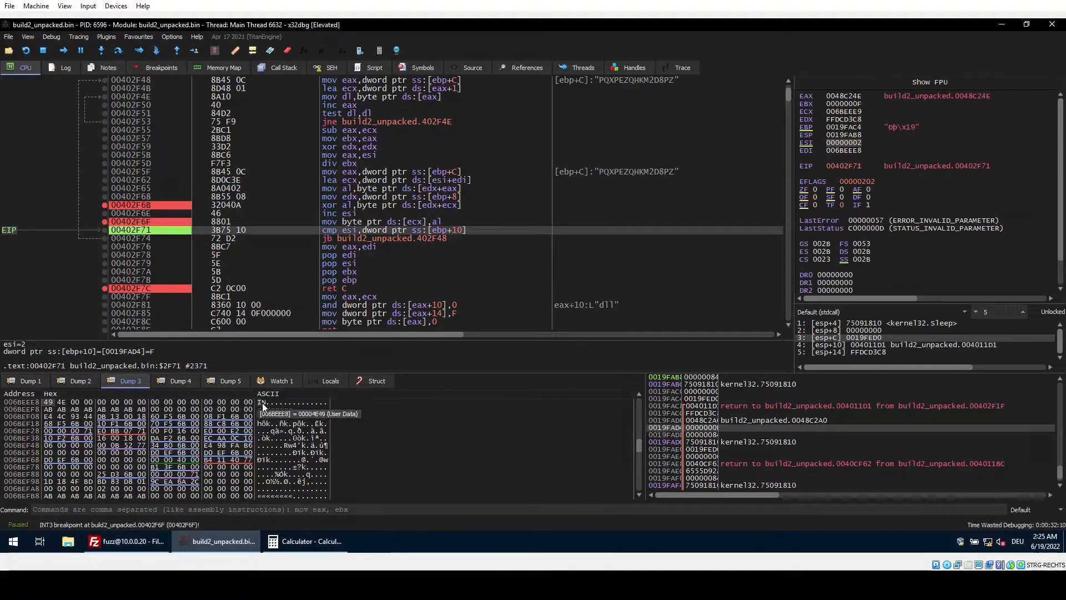
- Remove the breakpoints at 00402F6B and 00402F6F, and resume execution to the function's return at 00402F7C
{"action": "left_click", "coordinate": [105, 206]}
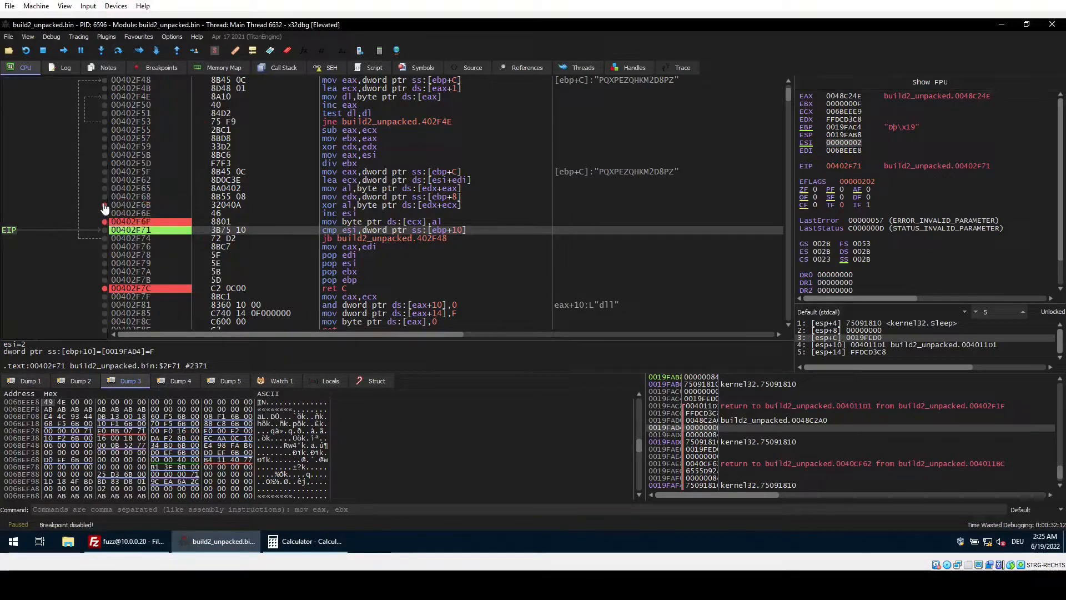
{"action": "left_click", "coordinate": [105, 222]}
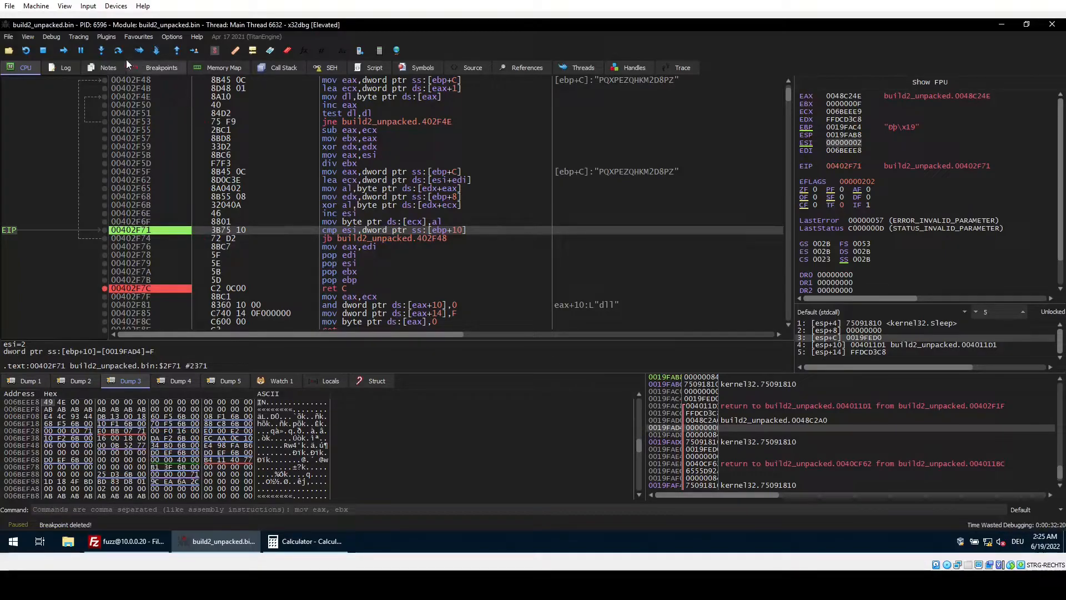
{"action": "left_click", "coordinate": [65, 50]}
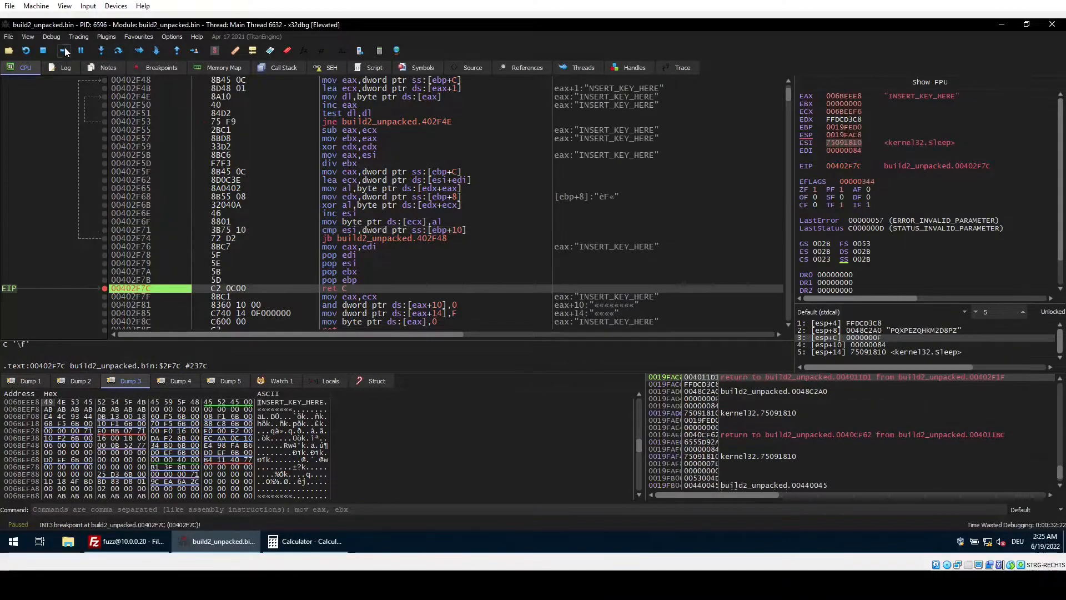
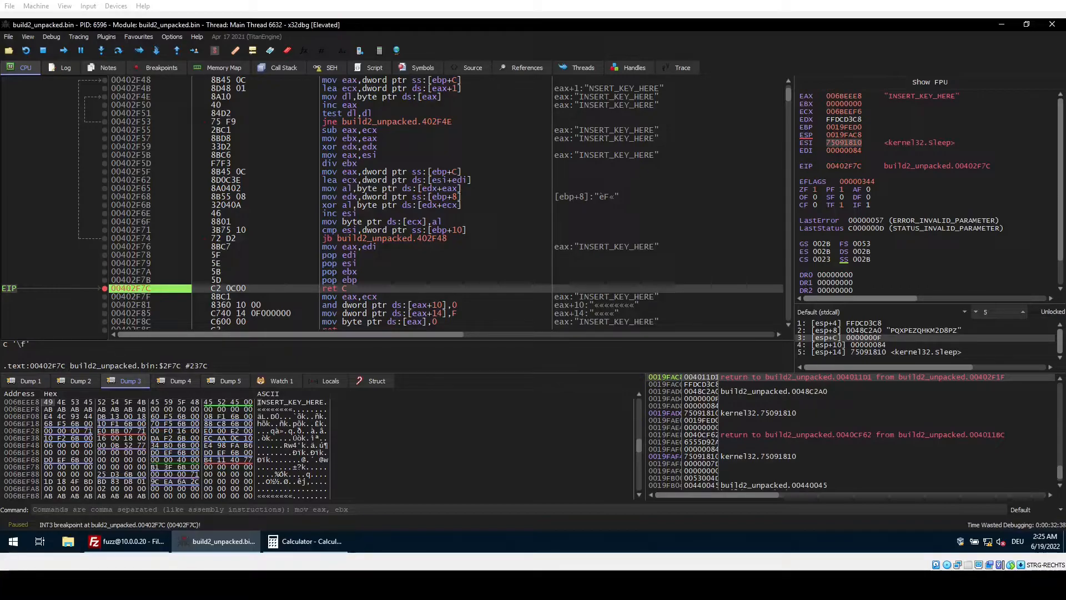
- Switch to Ghidra and select the encrypted bytes of DAT_0048c2b0 in the listing, from 19 through the terminating 00
{"action": "key", "text": "alt+Tab"}
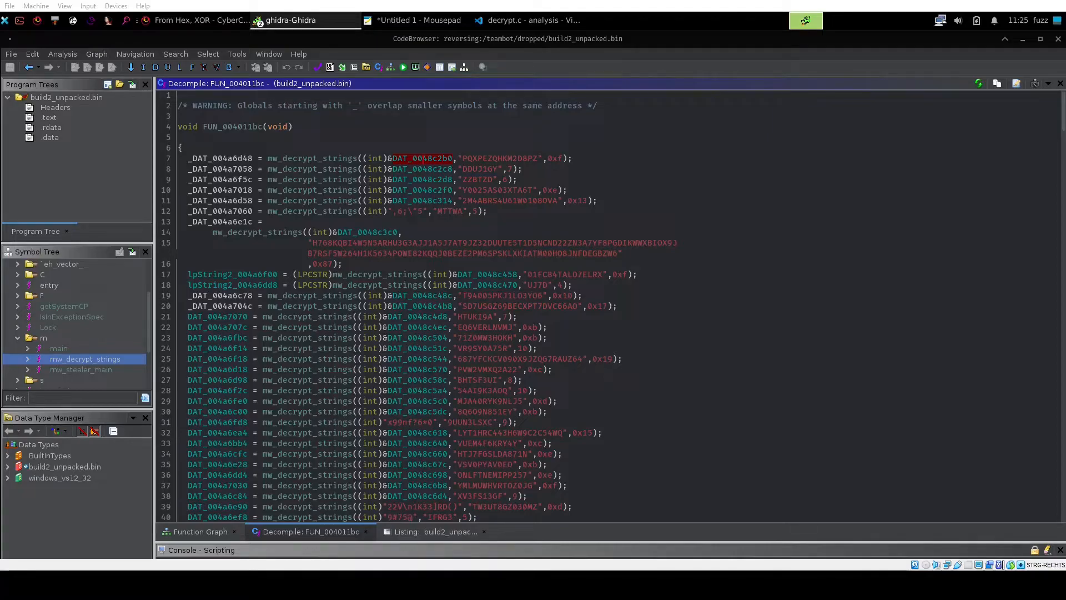
{"action": "left_click", "coordinate": [554, 158]}
{"action": "left_click", "coordinate": [416, 162]}
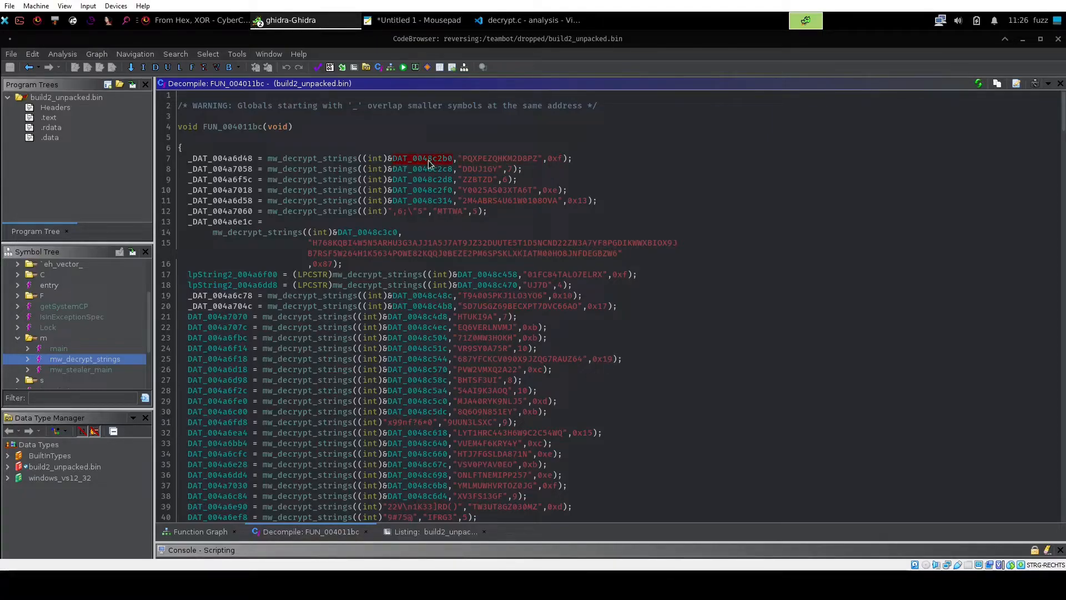
{"action": "left_click", "coordinate": [430, 532]}
{"action": "left_click_drag", "start_coordinate": [225, 311], "coordinate": [411, 470]}
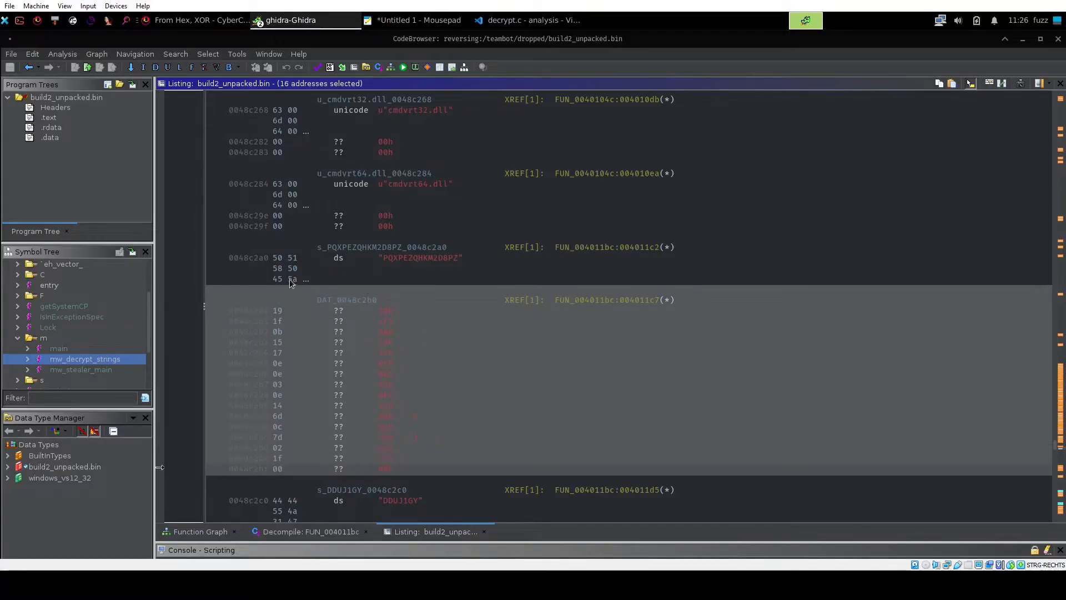
- Check the XOR key noted in Mousepad against the CyberChef From Hex and XOR recipe and its decrypted output
{"action": "left_click", "coordinate": [438, 20]}
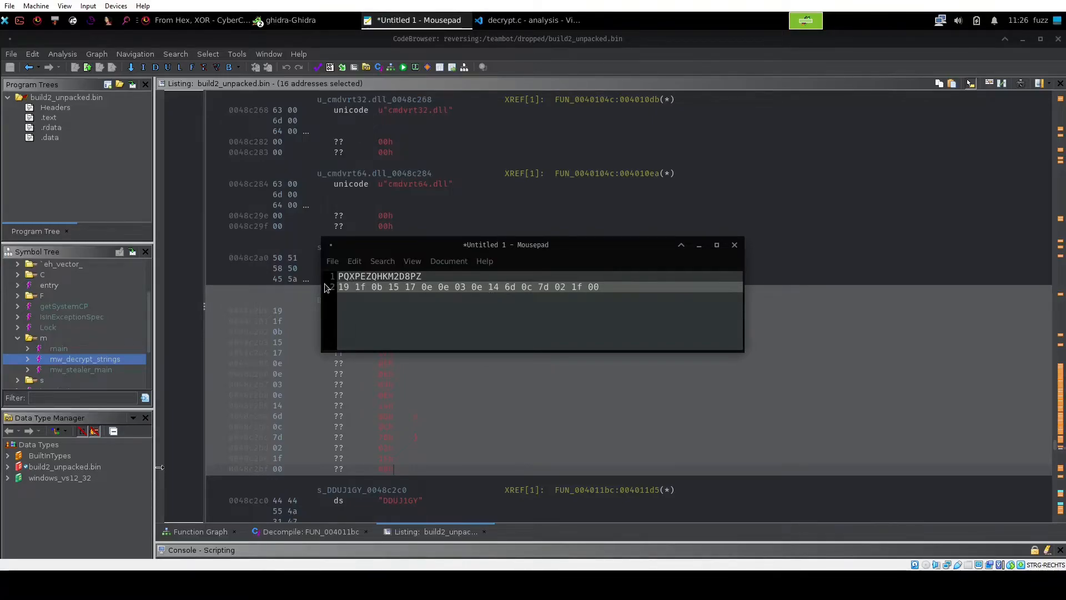
{"action": "left_click_drag", "start_coordinate": [422, 276], "coordinate": [328, 276]}
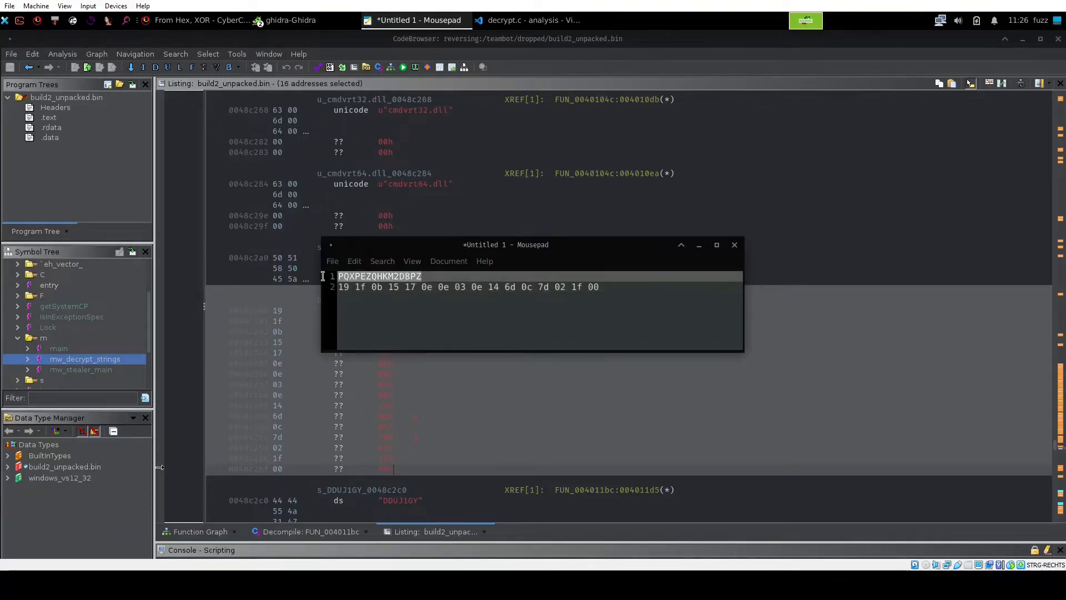
{"action": "left_click", "coordinate": [172, 22]}
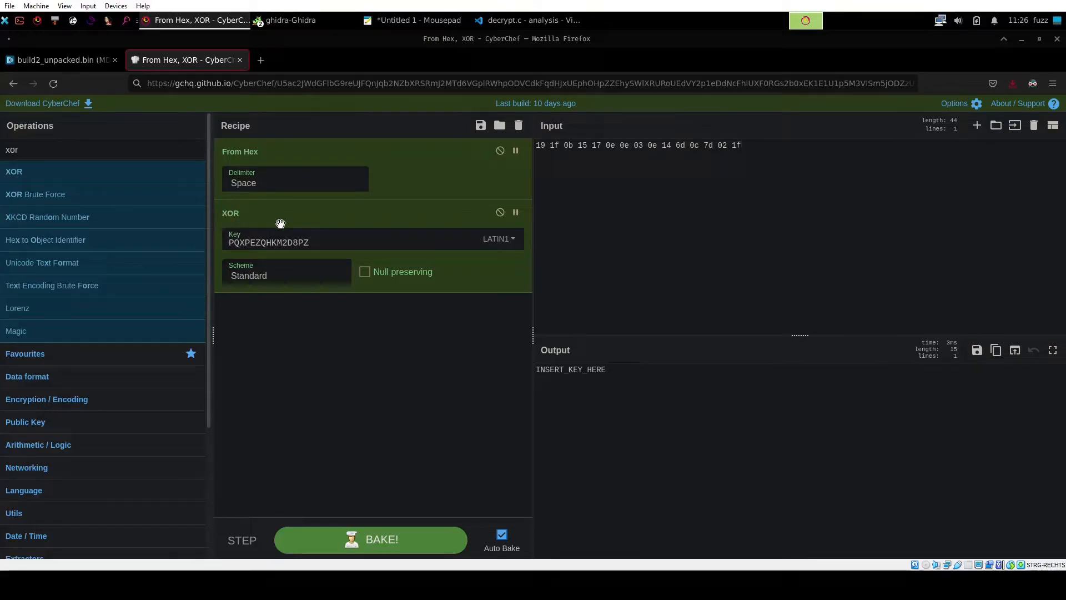
{"action": "double_click", "coordinate": [313, 247]}
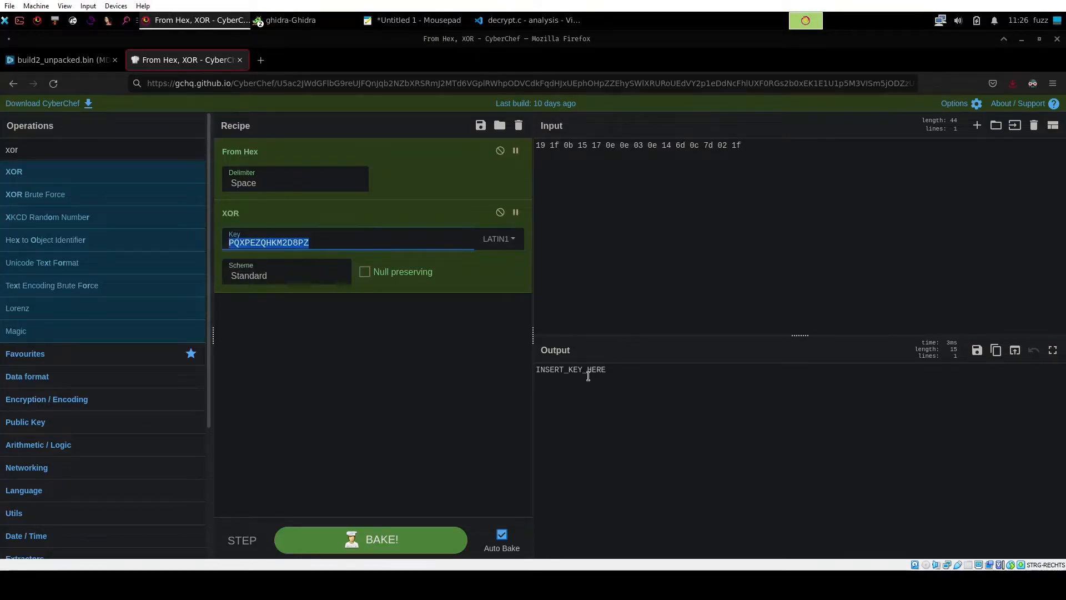
{"action": "left_click_drag", "start_coordinate": [607, 372], "coordinate": [526, 372]}
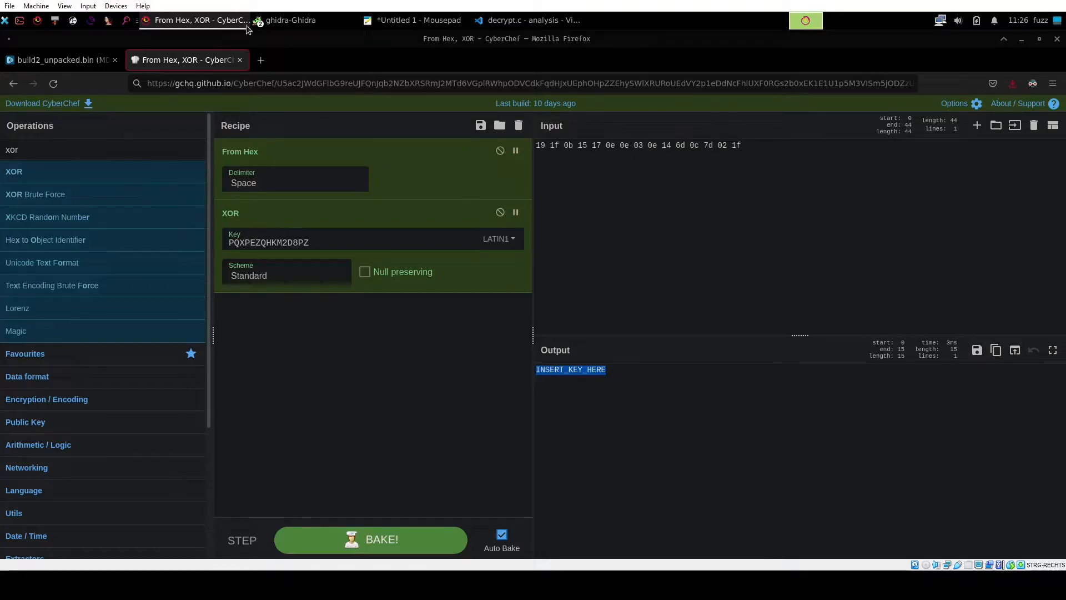
- Return to Ghidra's decompilation of FUN_004011bc and open the mw_decrypt_strings function from its first call
{"action": "left_click", "coordinate": [283, 21]}
{"action": "left_click", "coordinate": [280, 41]}
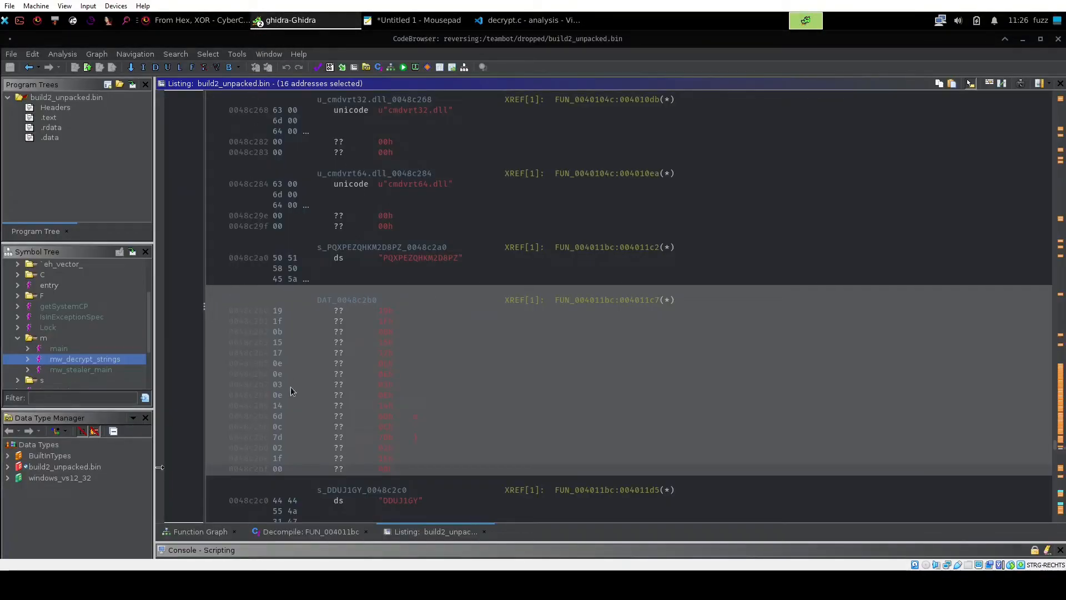
{"action": "left_click", "coordinate": [289, 532]}
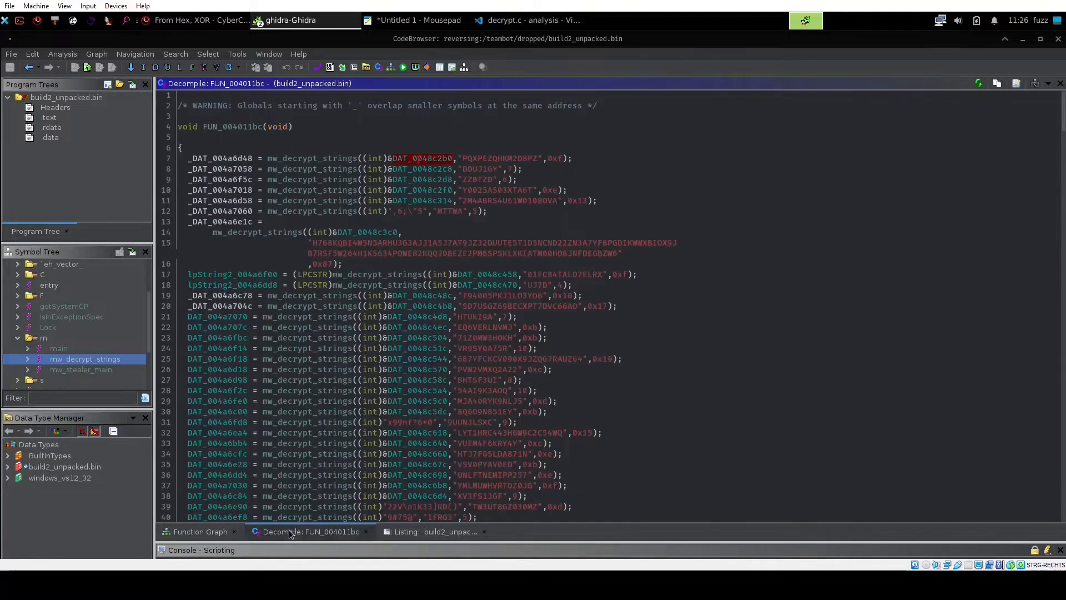
{"action": "double_click", "coordinate": [338, 165]}
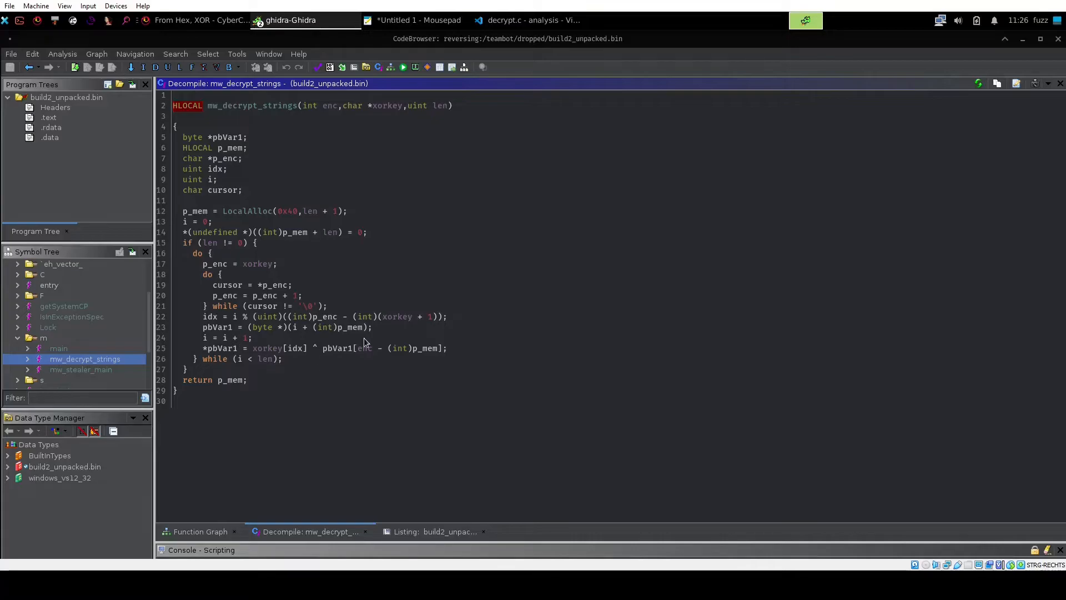
- Examine the str1 and str2 parameters of decrypt_string in VS Code's decrypt.c, and compare with mw_decrypt_strings in Ghidra
{"action": "left_click", "coordinate": [526, 21]}
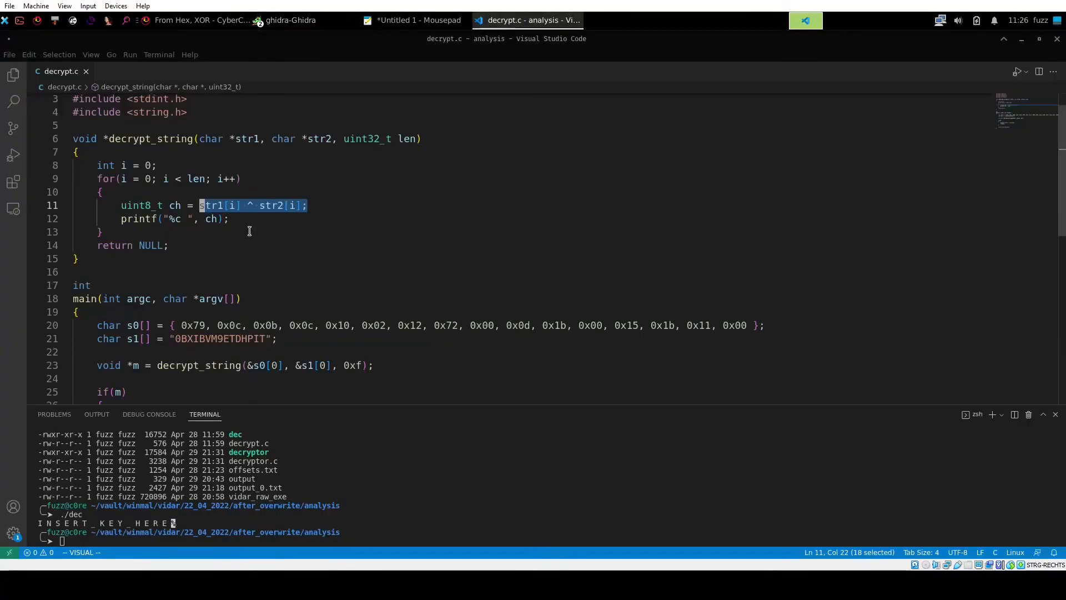
{"action": "left_click", "coordinate": [248, 138]}
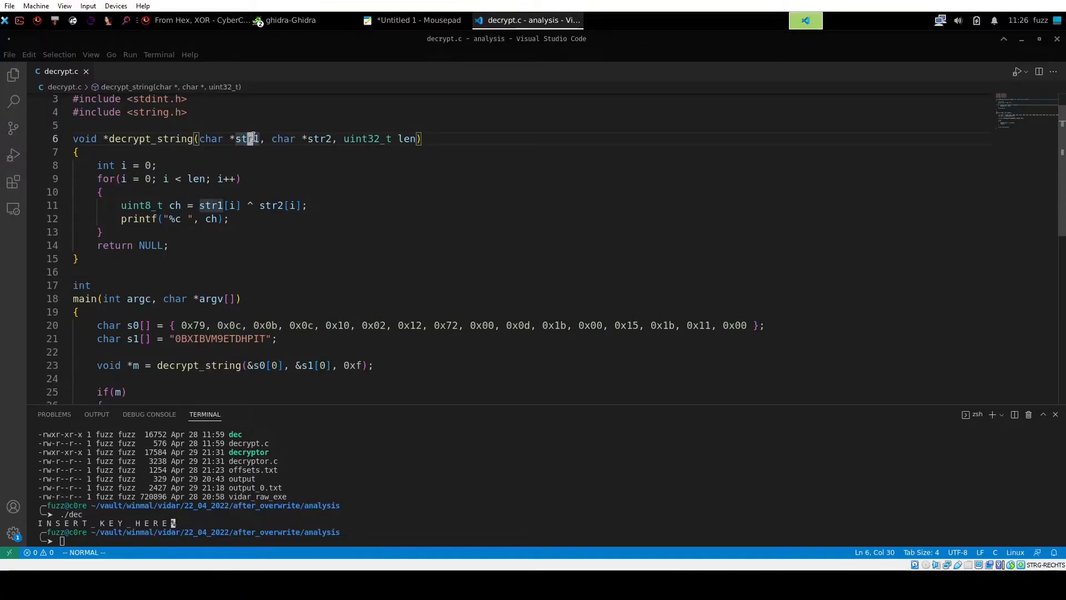
{"action": "left_click", "coordinate": [322, 139]}
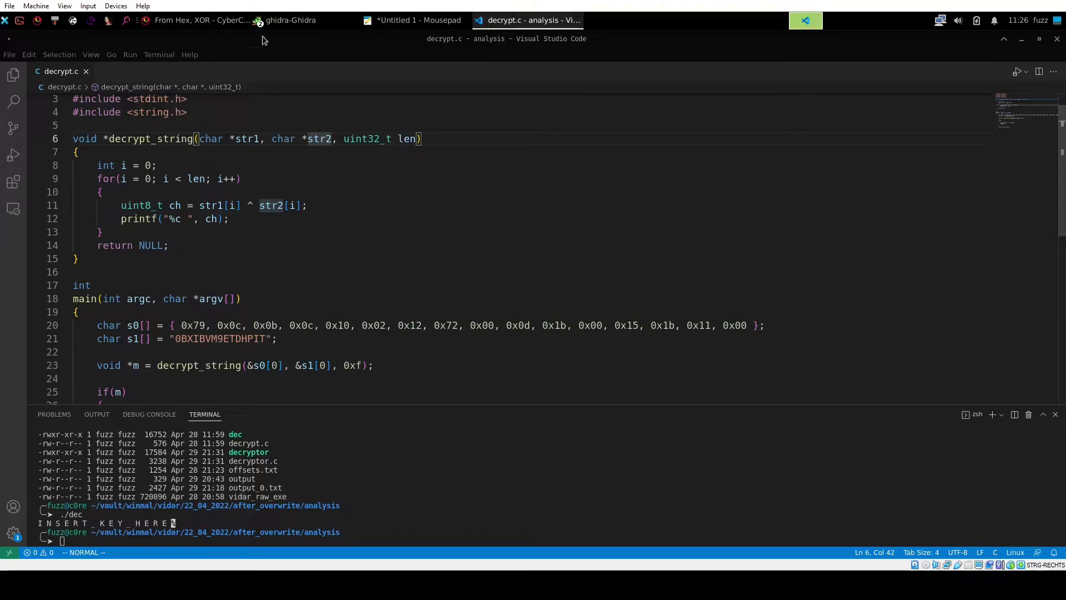
{"action": "left_click", "coordinate": [300, 21]}
{"action": "left_click", "coordinate": [304, 39]}
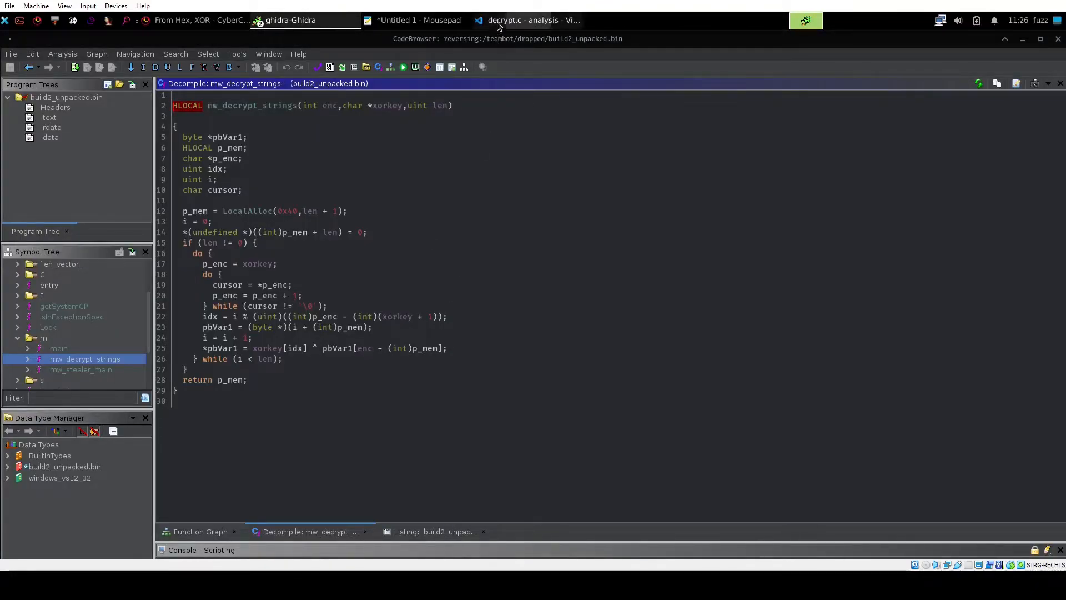
- Switch back to decrypt.c in VS Code and trace how str1, str2 and index i are used in the line 11 XOR expression
{"action": "left_click", "coordinate": [528, 20]}
{"action": "left_click_drag", "start_coordinate": [105, 256], "coordinate": [74, 139]}
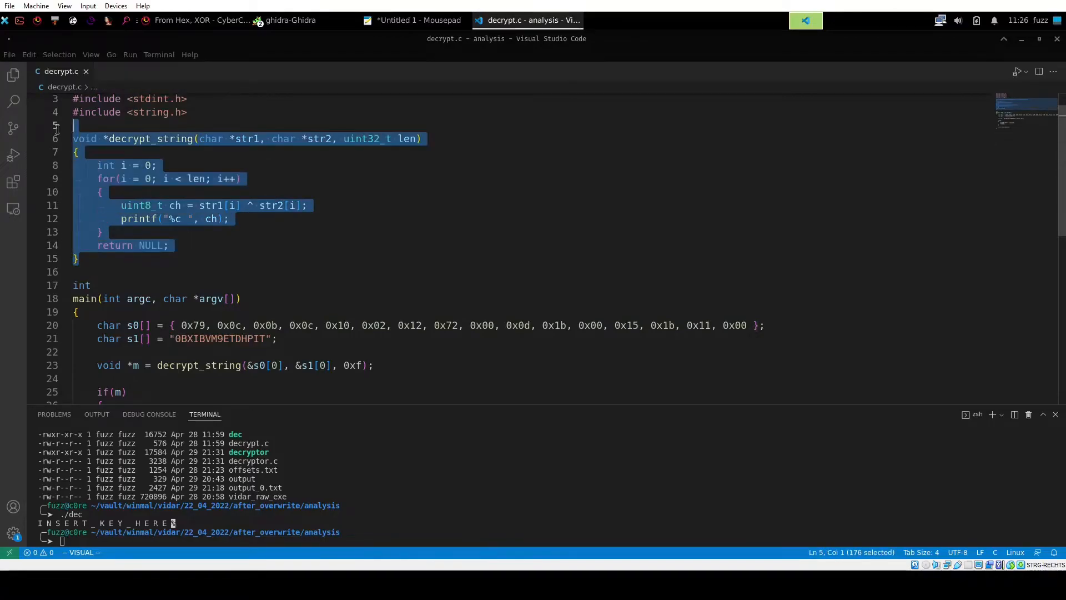
{"action": "left_click", "coordinate": [231, 156]}
{"action": "left_click", "coordinate": [249, 139]}
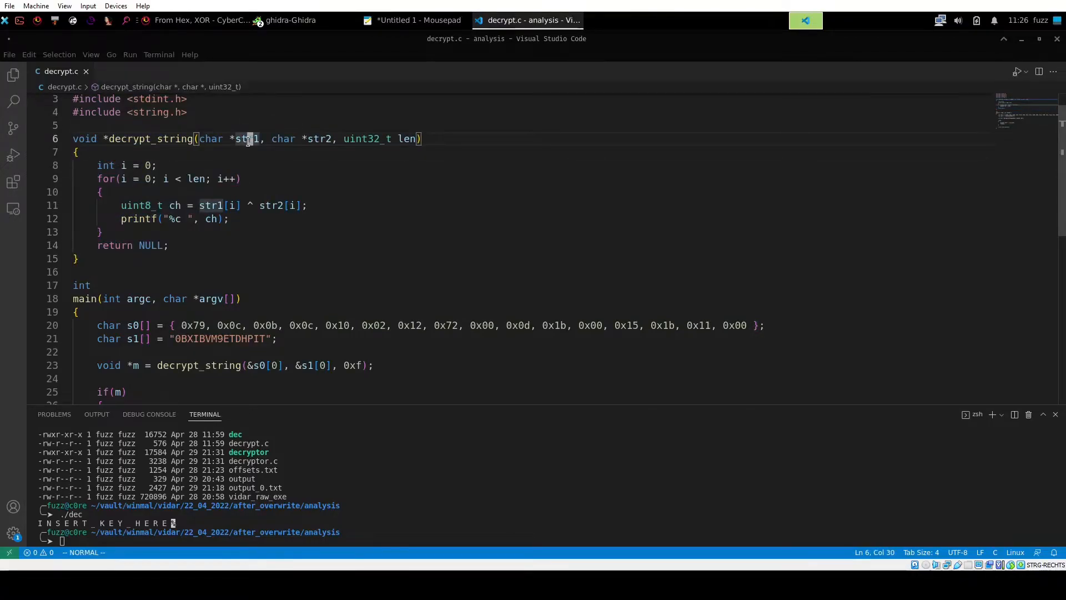
{"action": "left_click", "coordinate": [322, 140]}
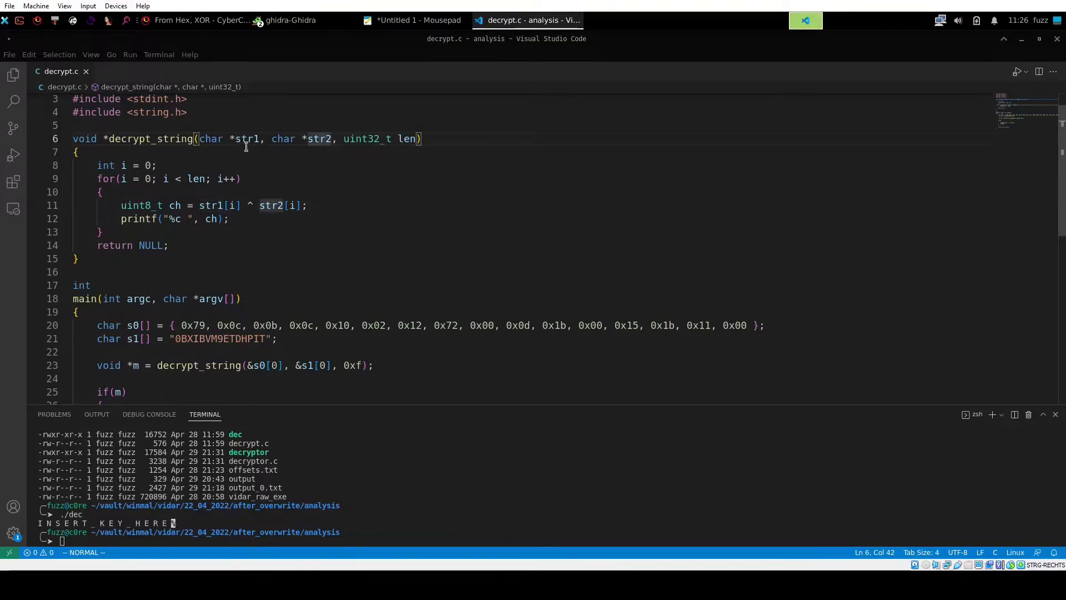
{"action": "left_click", "coordinate": [248, 139]}
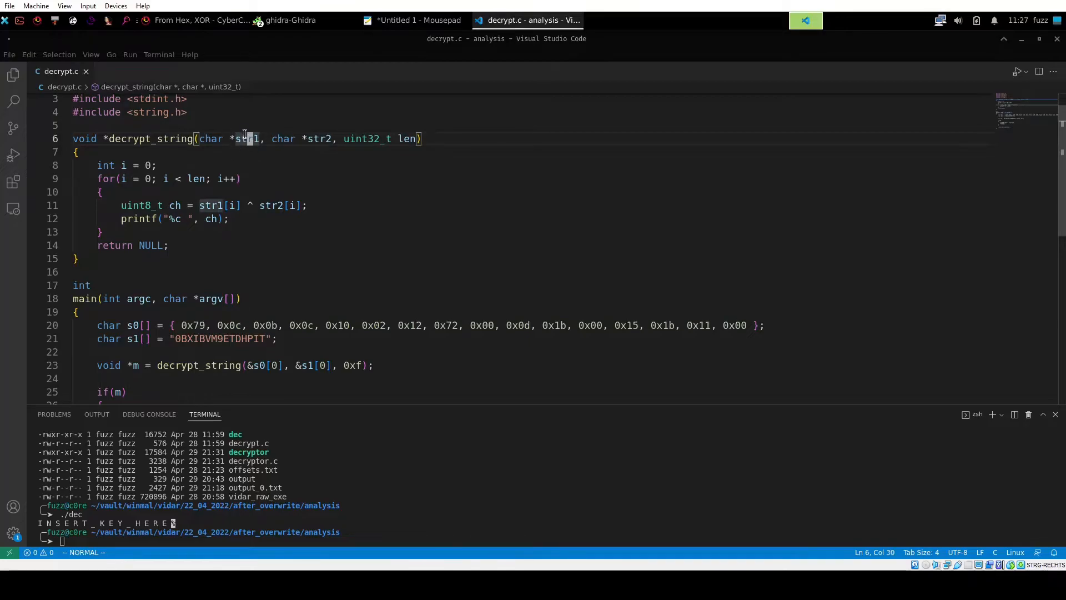
{"action": "left_click", "coordinate": [213, 206]}
{"action": "left_click", "coordinate": [267, 206]}
{"action": "left_click", "coordinate": [292, 206]}
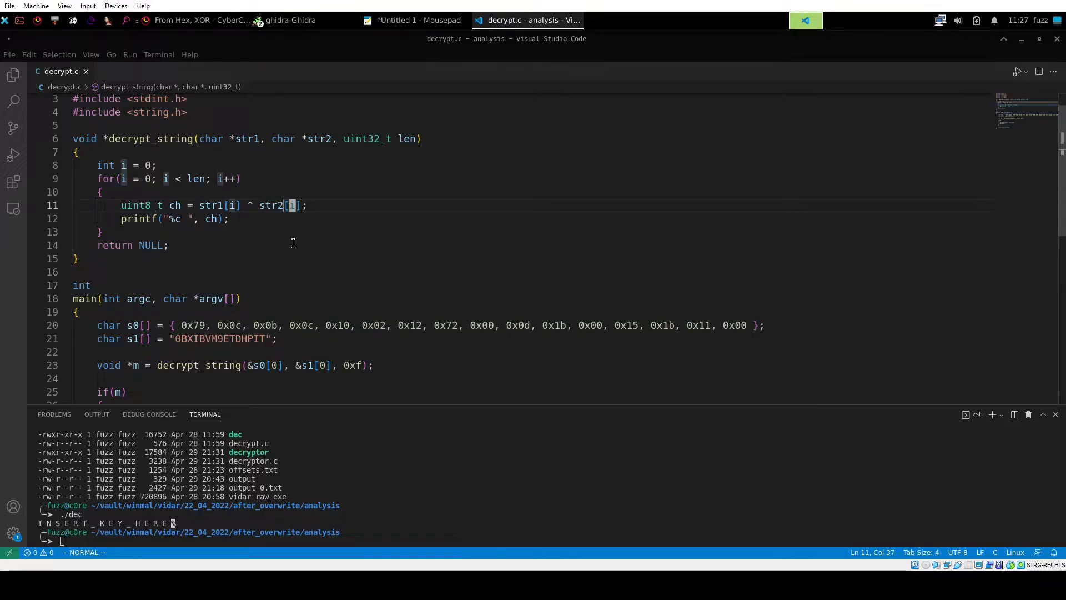
- Highlight the whole decrypt_string function and switch to the mw_decrypt_strings decompilation in Ghidra for comparison
{"action": "left_click_drag", "start_coordinate": [108, 258], "coordinate": [67, 128]}
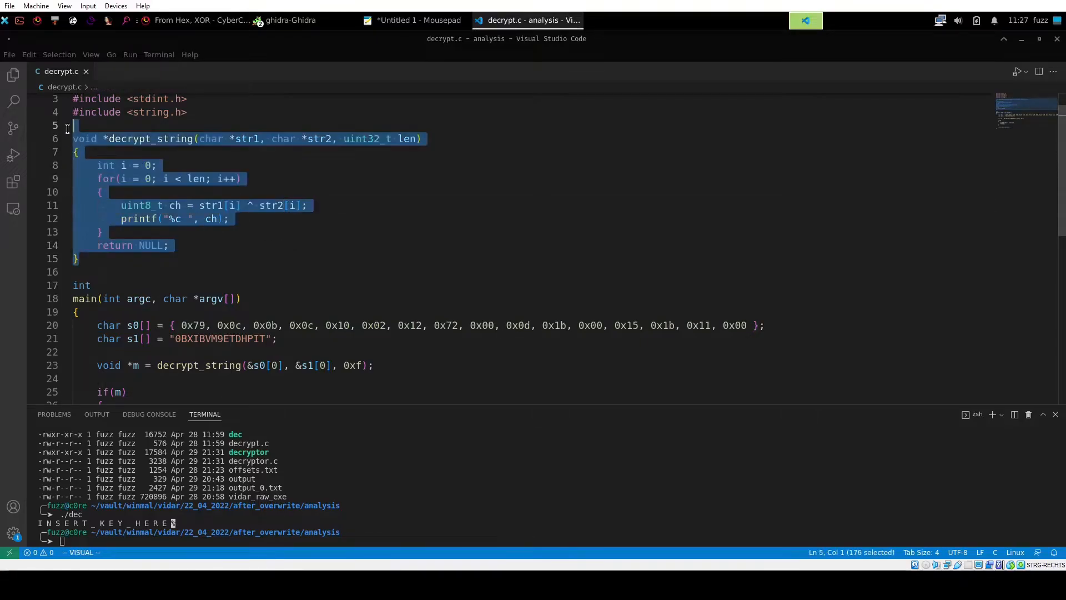
{"action": "left_click", "coordinate": [287, 20]}
{"action": "left_click", "coordinate": [294, 40]}
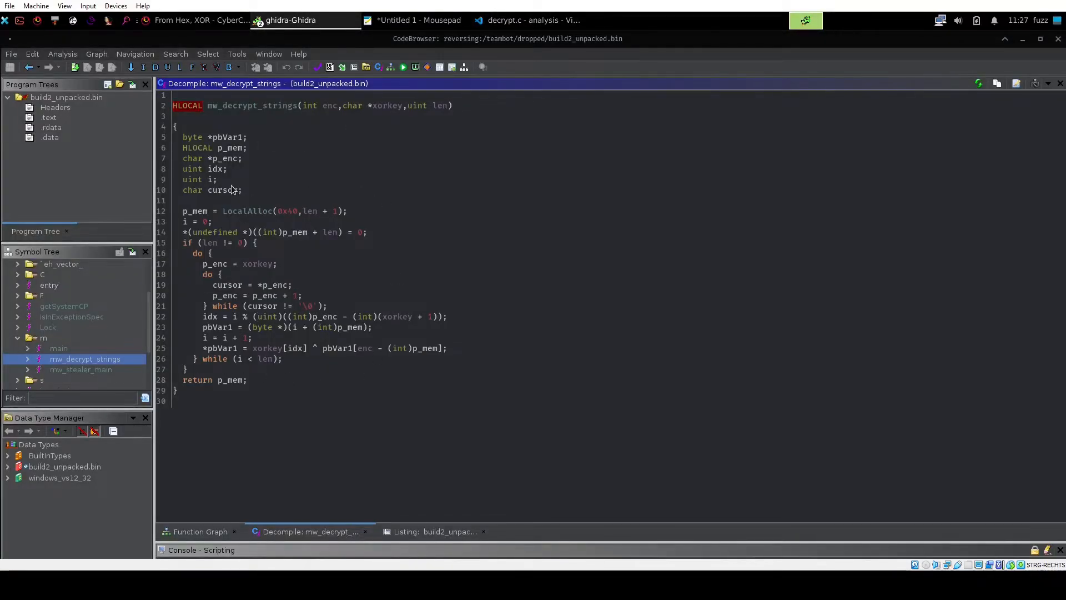
- Return from mw_decrypt_strings to FUN_004011bc's decompilation and highlight _DAT_004a6d48, the variable assigned by the first decryption call
{"action": "mouse_move", "coordinate": [248, 217]}
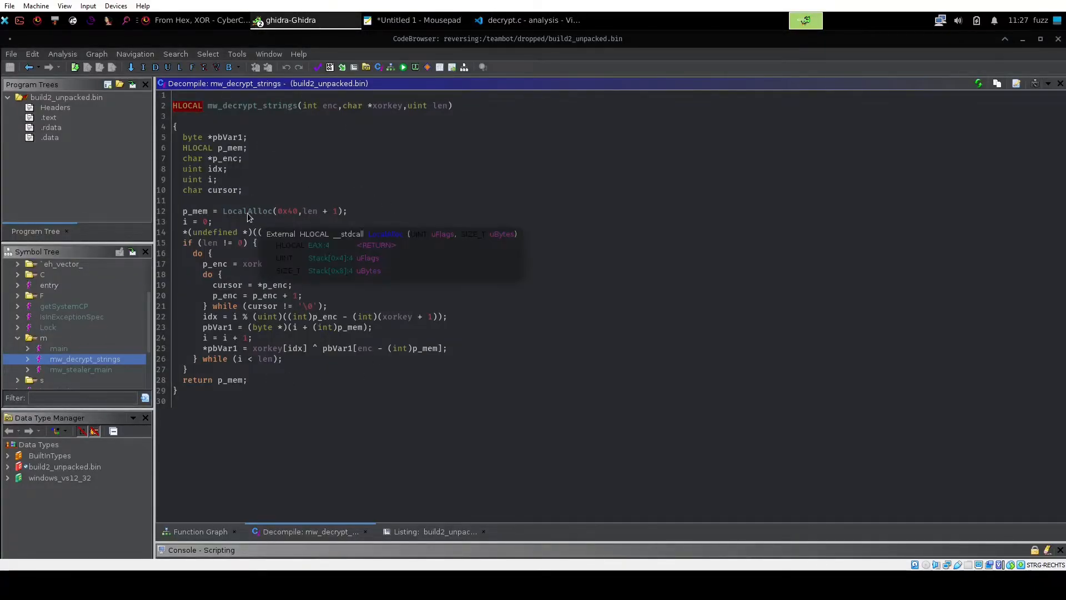
{"action": "left_click", "coordinate": [218, 383]}
{"action": "left_click", "coordinate": [28, 68]}
{"action": "left_click", "coordinate": [28, 68]}
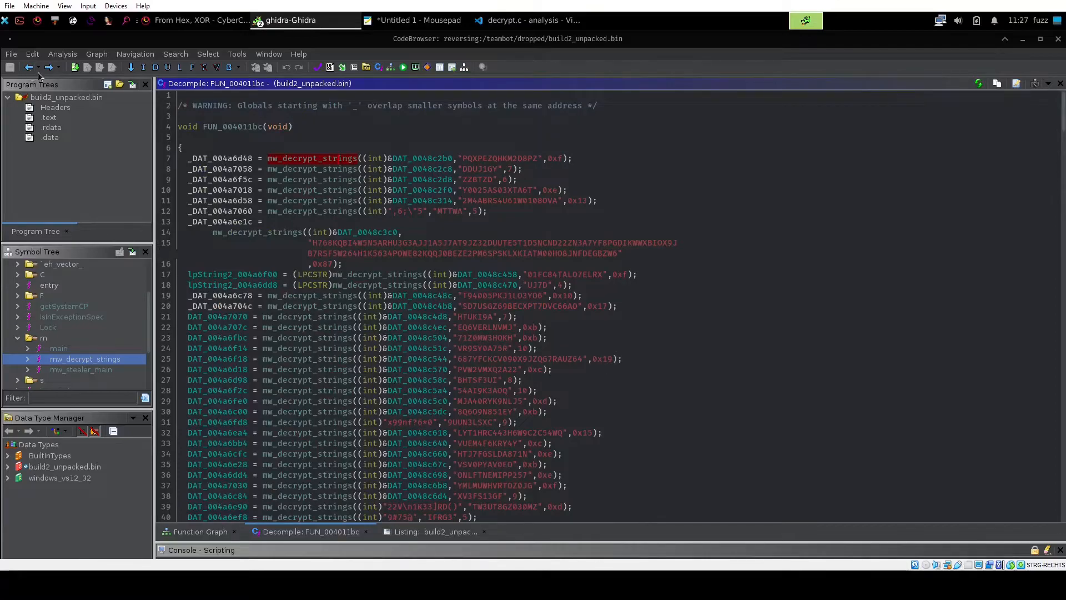
{"action": "left_click", "coordinate": [236, 161]}
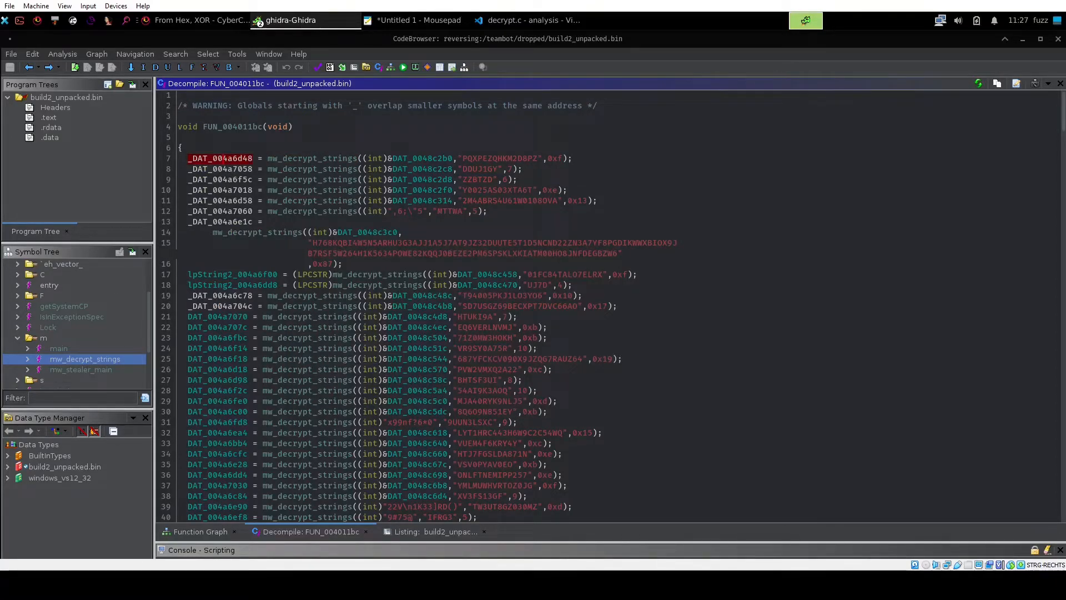
{"action": "scroll", "coordinate": [417, 311], "scroll_direction": "down", "scroll_amount": 1}
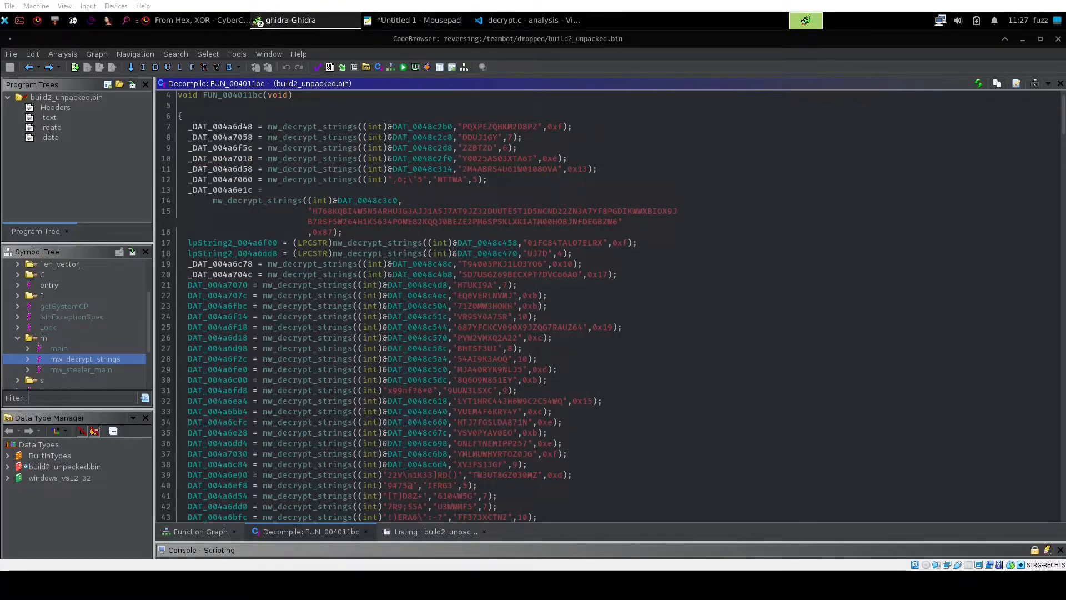
- Open Ghidra's Script Manager, move its window clear of the first decryption calls, and select vidar_single.py
{"action": "left_click", "coordinate": [527, 20]}
{"action": "left_click", "coordinate": [298, 22]}
{"action": "left_click", "coordinate": [303, 41]}
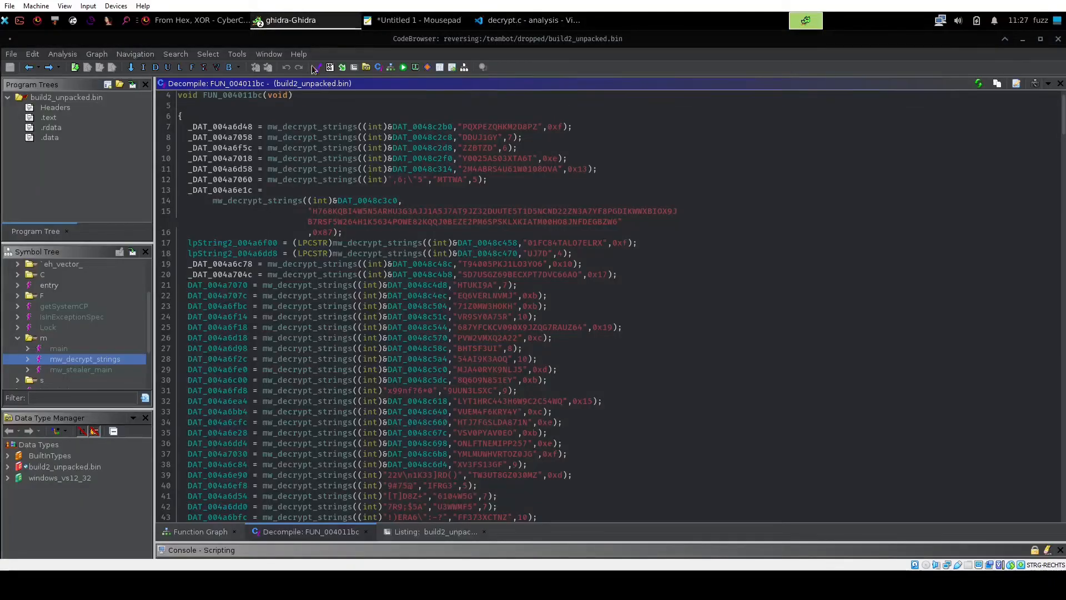
{"action": "left_click", "coordinate": [403, 68]}
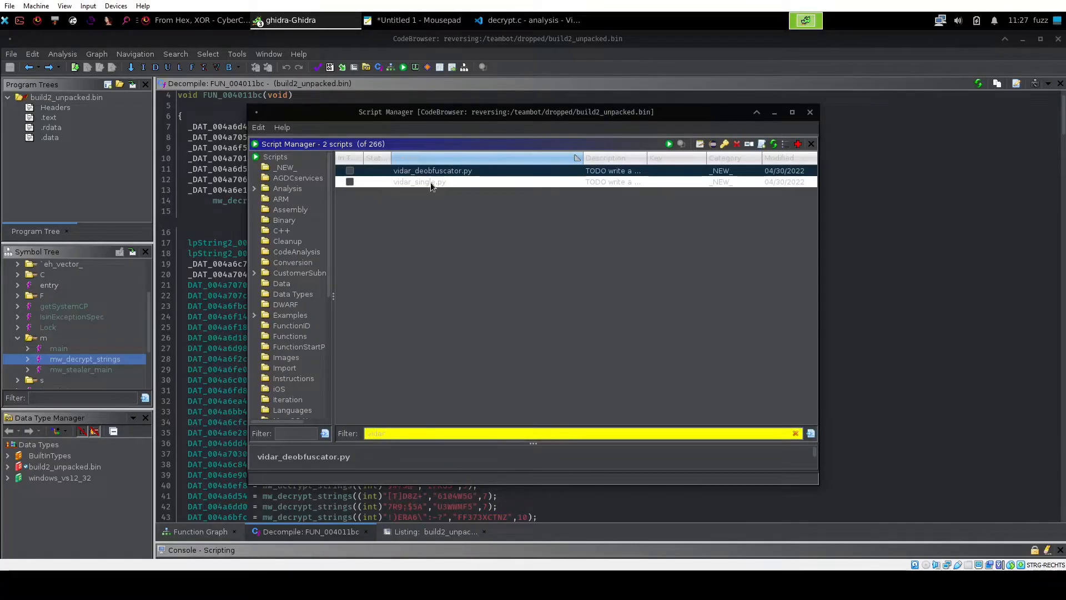
{"action": "left_click", "coordinate": [433, 182]}
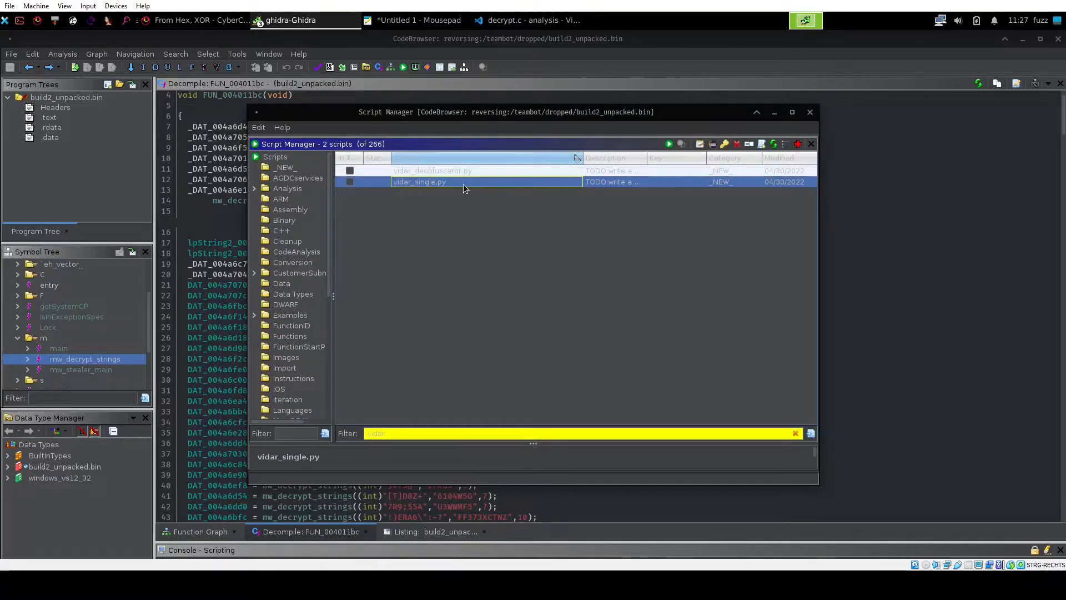
{"action": "left_click", "coordinate": [428, 171]}
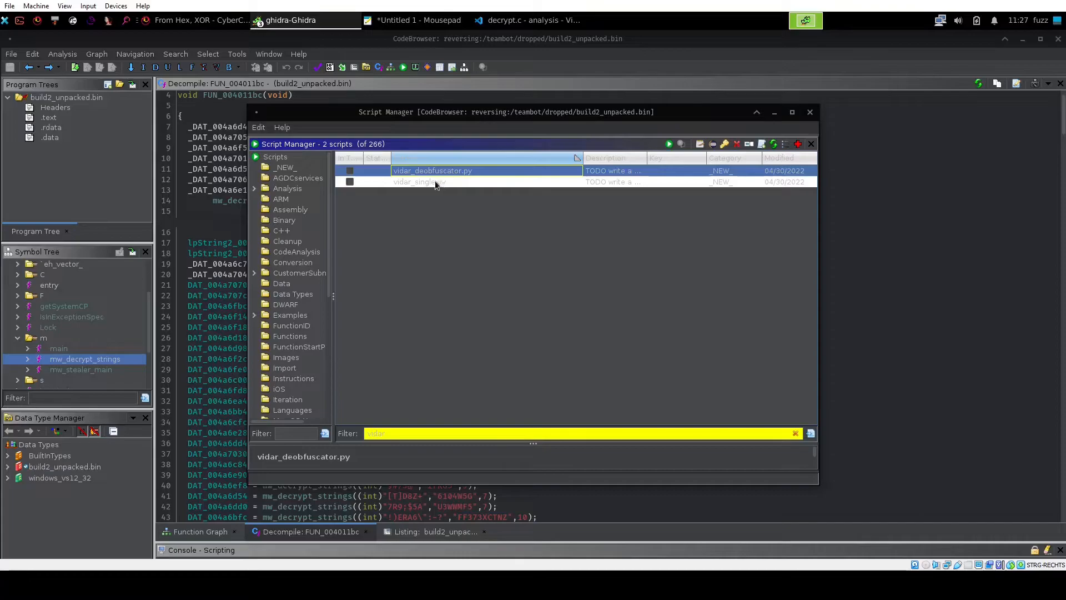
{"action": "left_click_drag", "start_coordinate": [373, 112], "coordinate": [299, 207]}
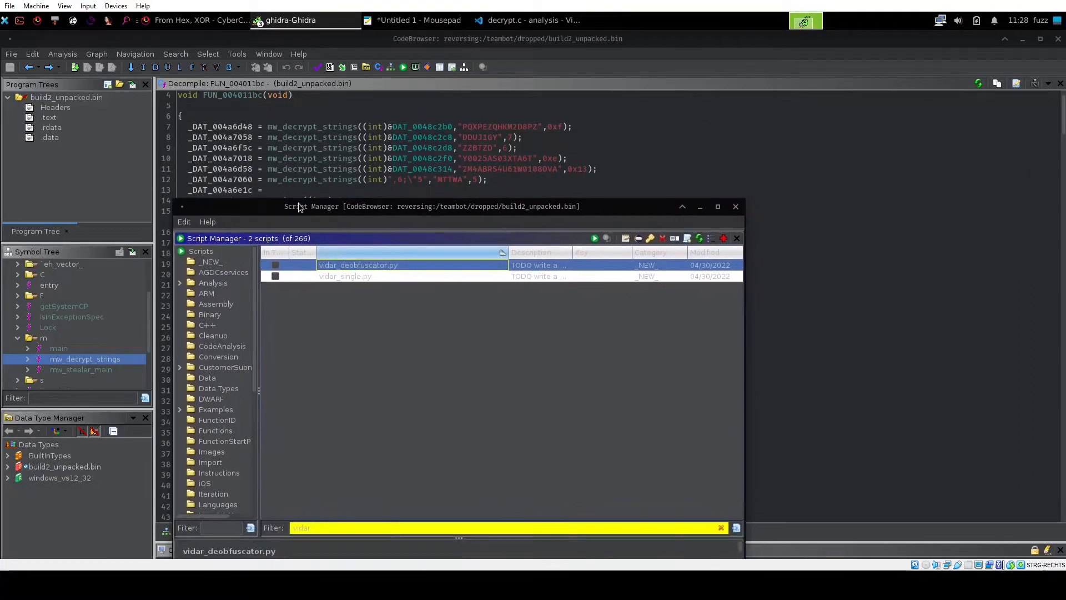
{"action": "left_click", "coordinate": [339, 277]}
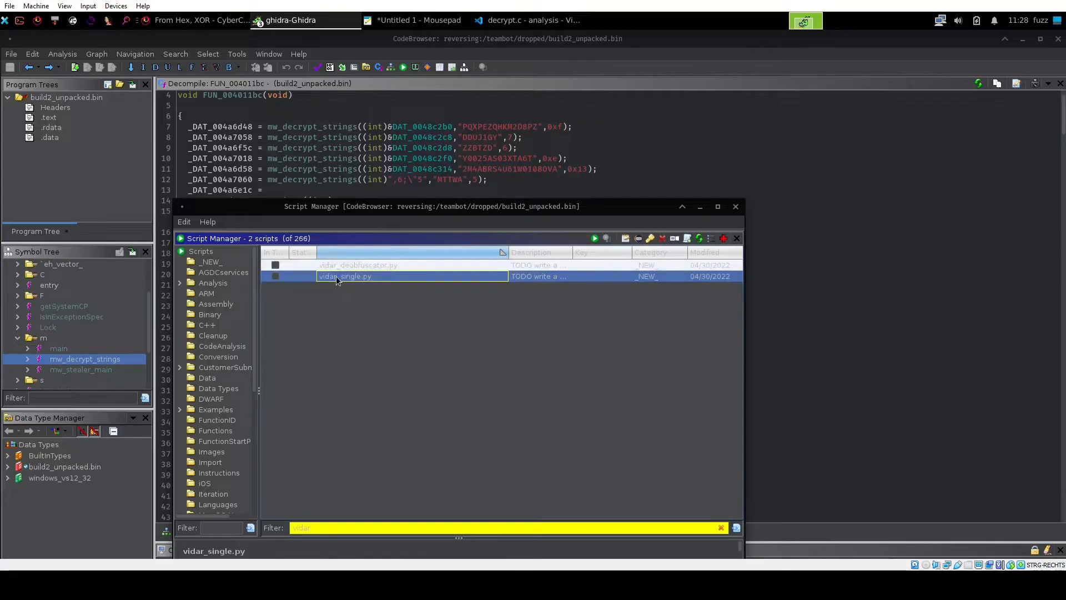
{"action": "double_click", "coordinate": [362, 276]}
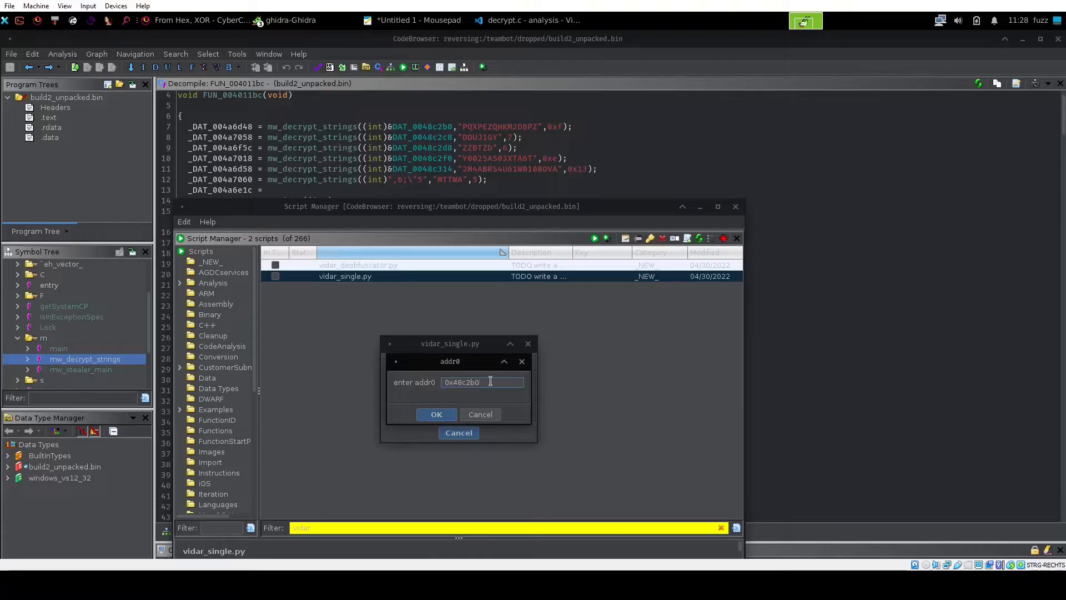
{"action": "left_click", "coordinate": [442, 414]}
{"action": "left_click", "coordinate": [480, 415]}
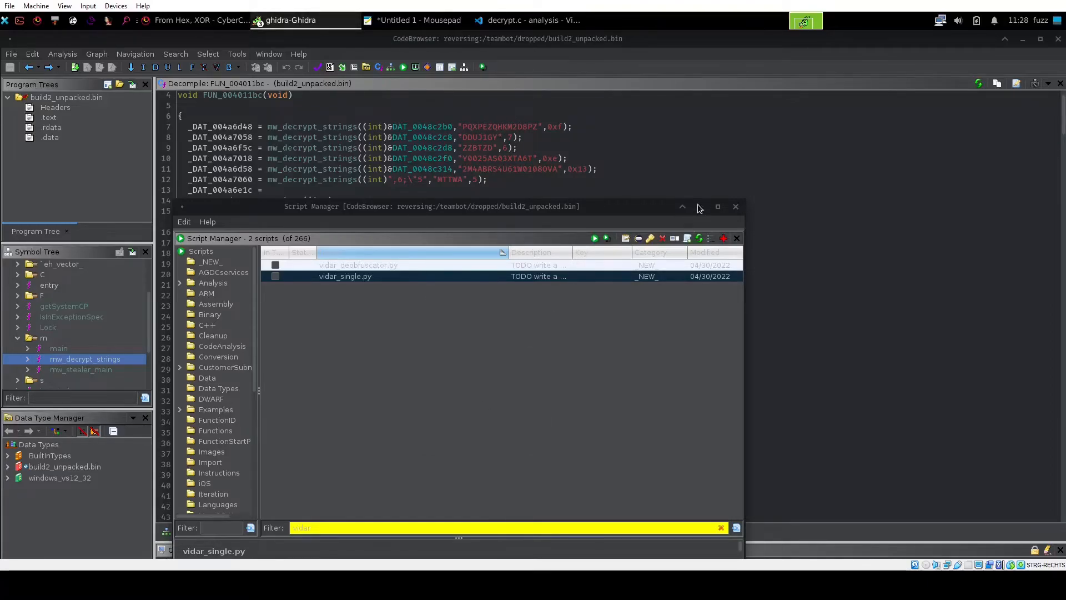
- Copy the first call's encrypted data label DAT_0048c2b0 from FUN_004011bc and replace the Mousepad note's contents with it
{"action": "left_click", "coordinate": [440, 143]}
{"action": "double_click", "coordinate": [505, 127]}
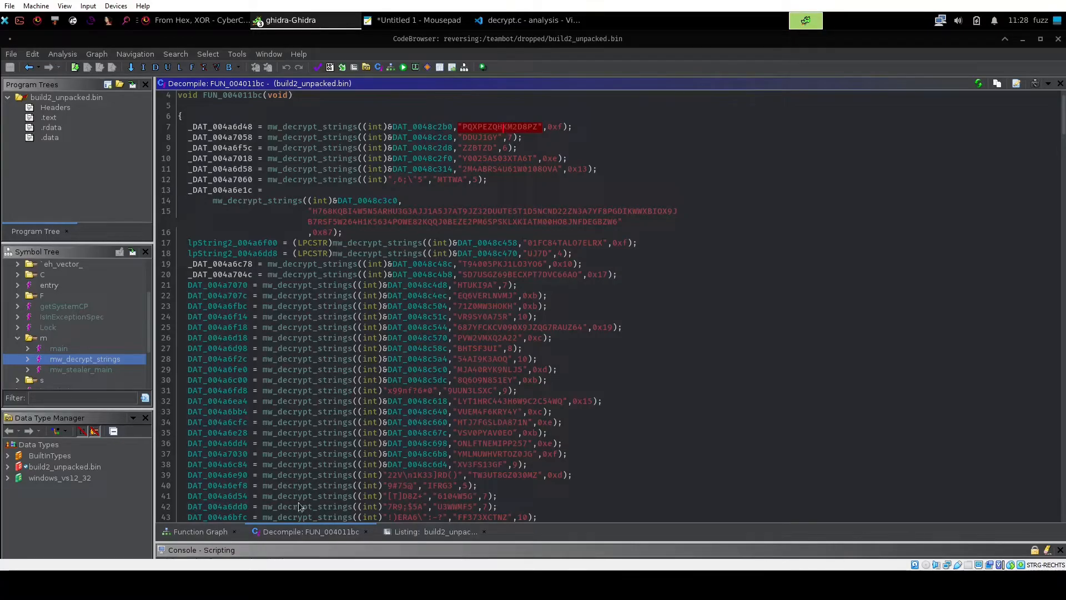
{"action": "left_click", "coordinate": [401, 531]}
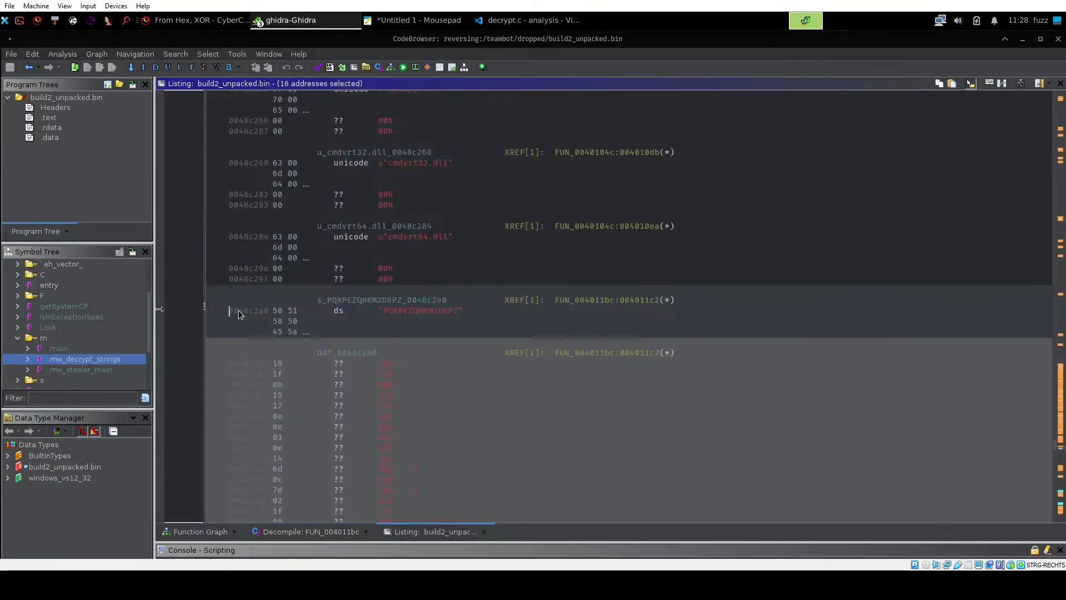
{"action": "left_click", "coordinate": [345, 531]}
{"action": "left_click", "coordinate": [414, 127]}
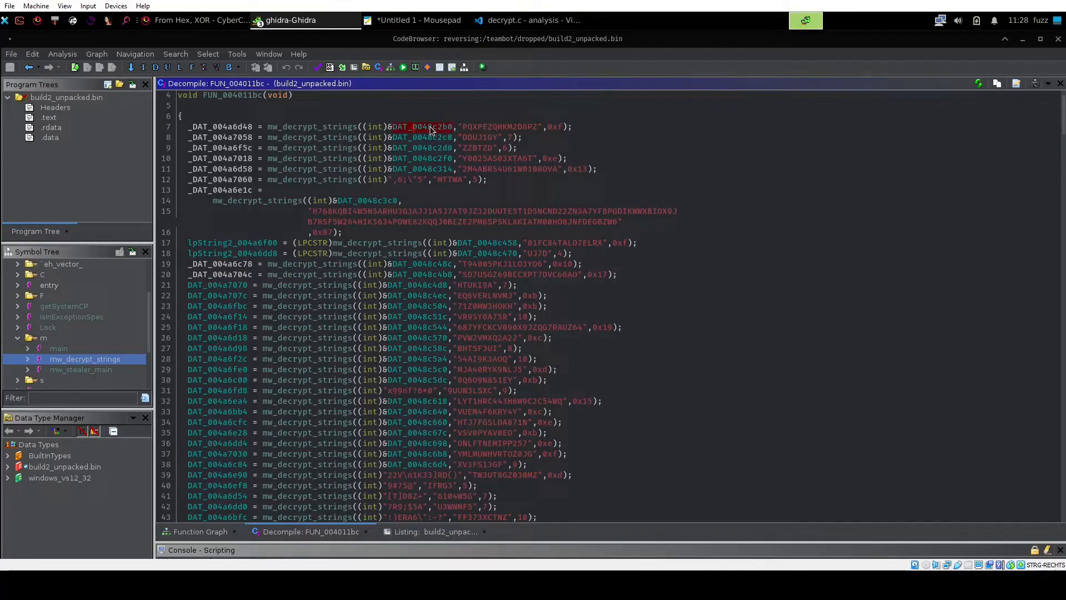
{"action": "left_click", "coordinate": [422, 20]}
{"action": "key", "text": "ctrl+a"}
{"action": "type", "text": "DAT_0048c2b0"}
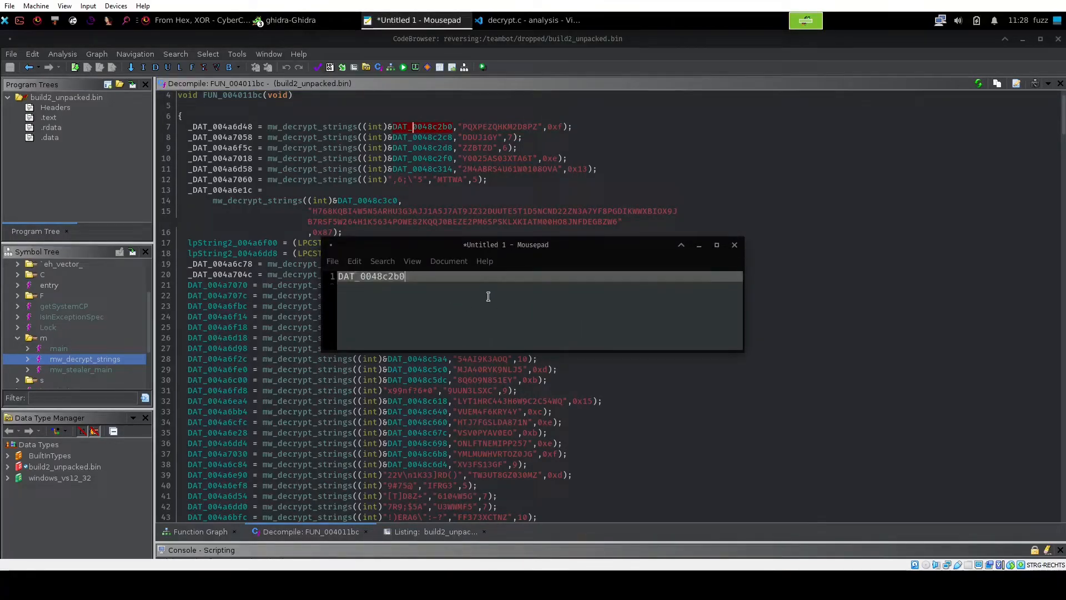
- Look up the first call's XOR key string in the listing and add its address 0048c2a0 as Mousepad's second line
{"action": "left_click", "coordinate": [488, 132]}
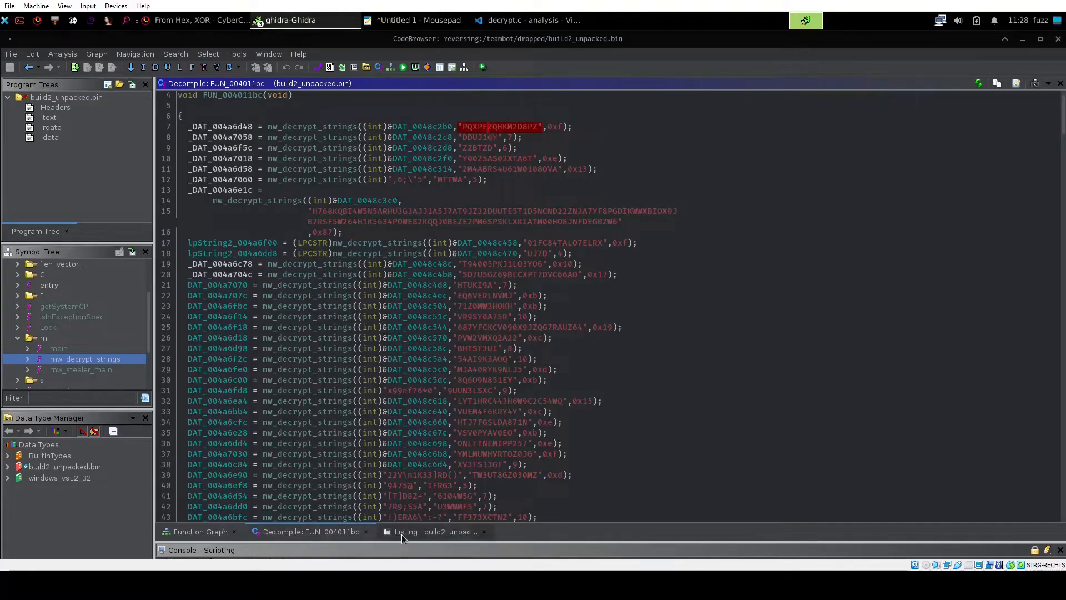
{"action": "left_click", "coordinate": [436, 532]}
{"action": "left_click", "coordinate": [259, 312]}
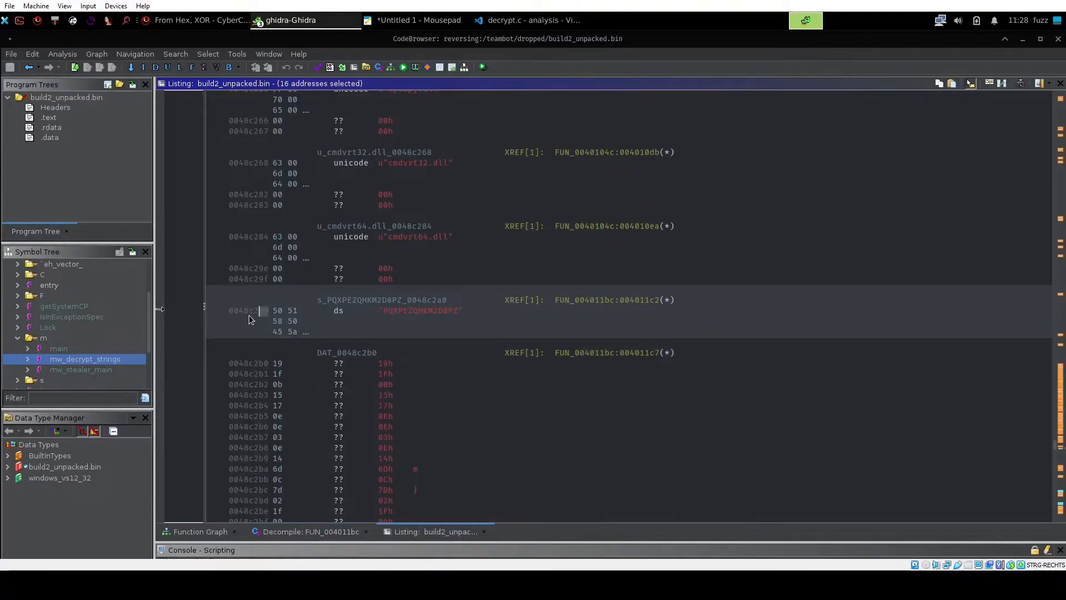
{"action": "left_click", "coordinate": [443, 20]}
{"action": "key", "text": "Return"}
{"action": "type", "text": "0048c2a0"}
- Rewrite the two Mousepad entries as plain hexadecimal addresses, 0x0048c2b0 and 0x0048c2a0
{"action": "key", "text": "ctrl+Home"}
{"action": "key", "text": "Delete"}
{"action": "key", "text": "Delete"}
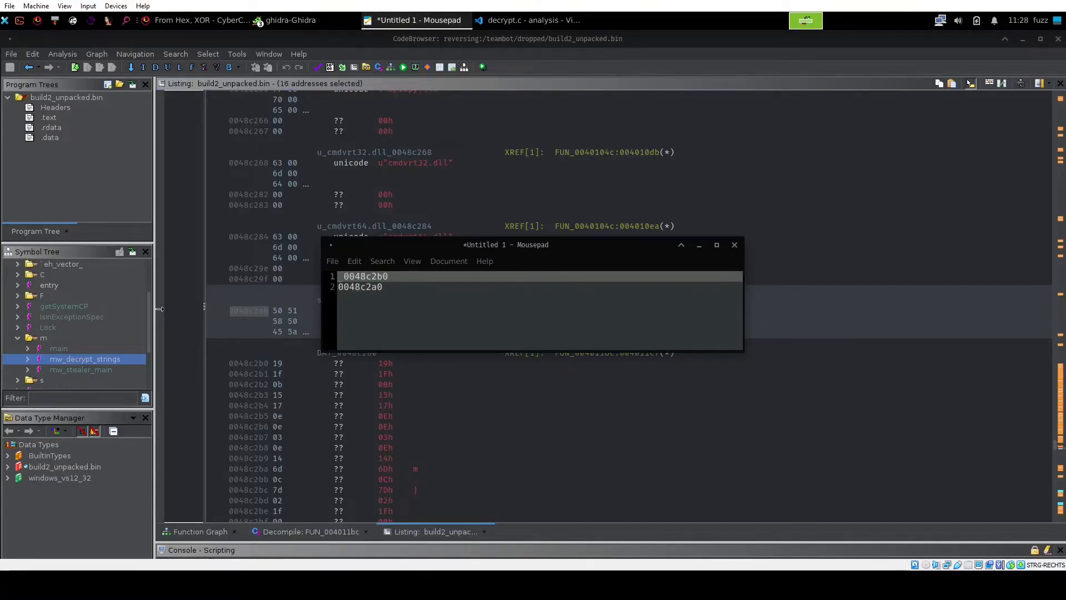
{"action": "type", "text": "0x"}
{"action": "key", "text": "Down"}
{"action": "type", "text": "0x"}
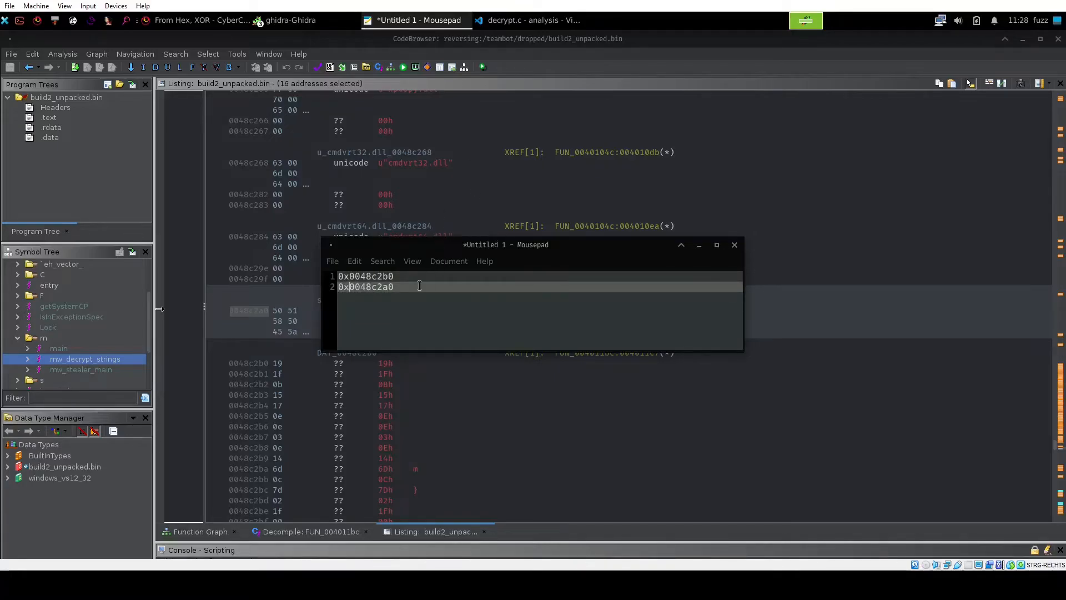
- Highlight both noted addresses, move Mousepad aside, and examine the corresponding key string and encrypted bytes in Ghidra's listing
{"action": "left_click_drag", "start_coordinate": [406, 288], "coordinate": [327, 280]}
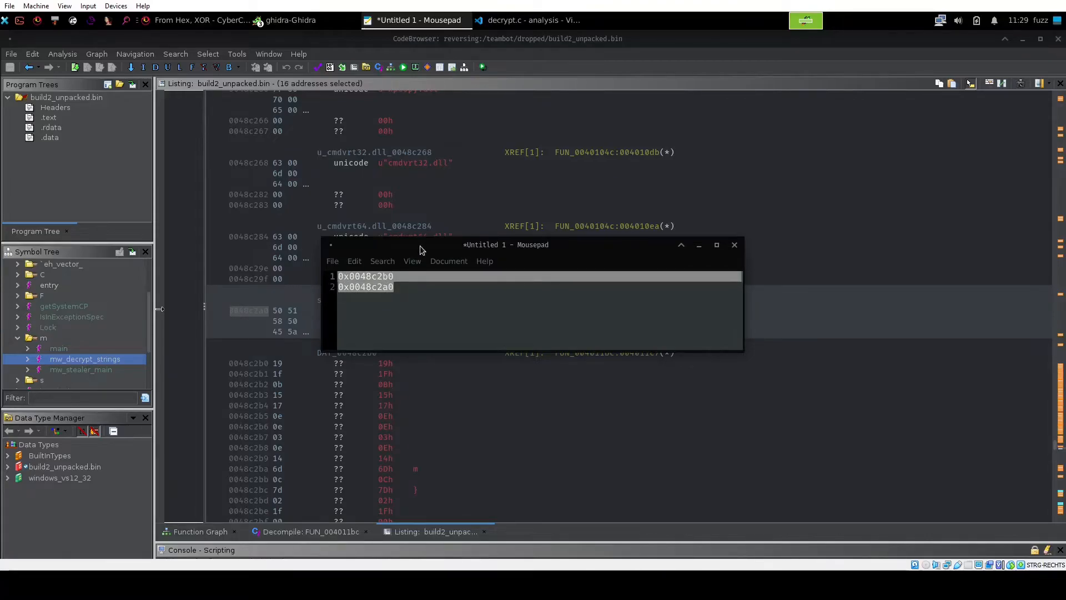
{"action": "left_click_drag", "start_coordinate": [422, 247], "coordinate": [610, 252]}
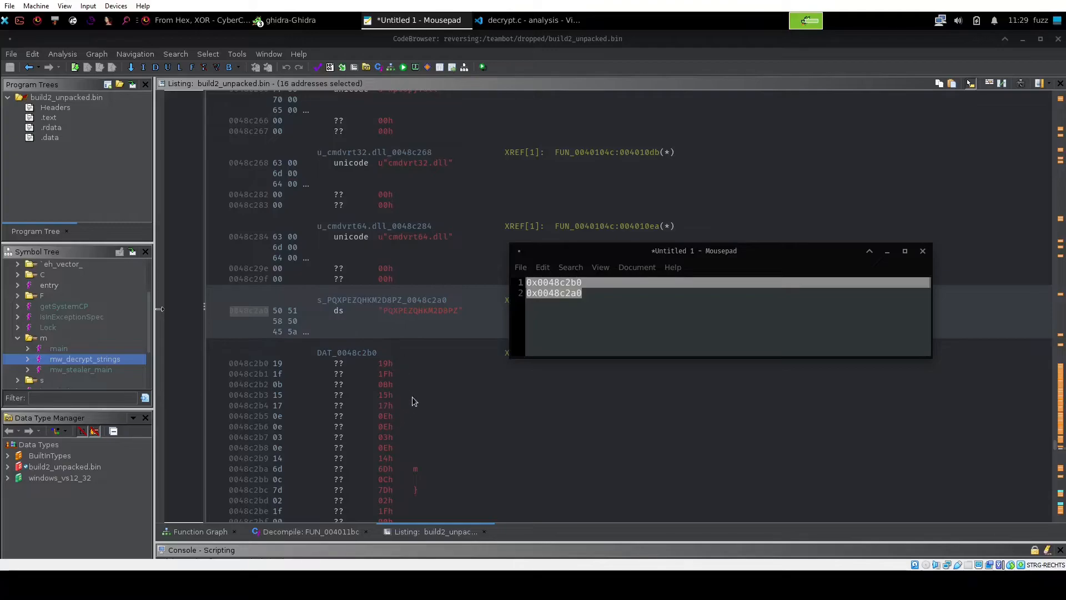
{"action": "left_click", "coordinate": [453, 313]}
{"action": "scroll", "coordinate": [464, 330], "scroll_direction": "down", "scroll_amount": 2}
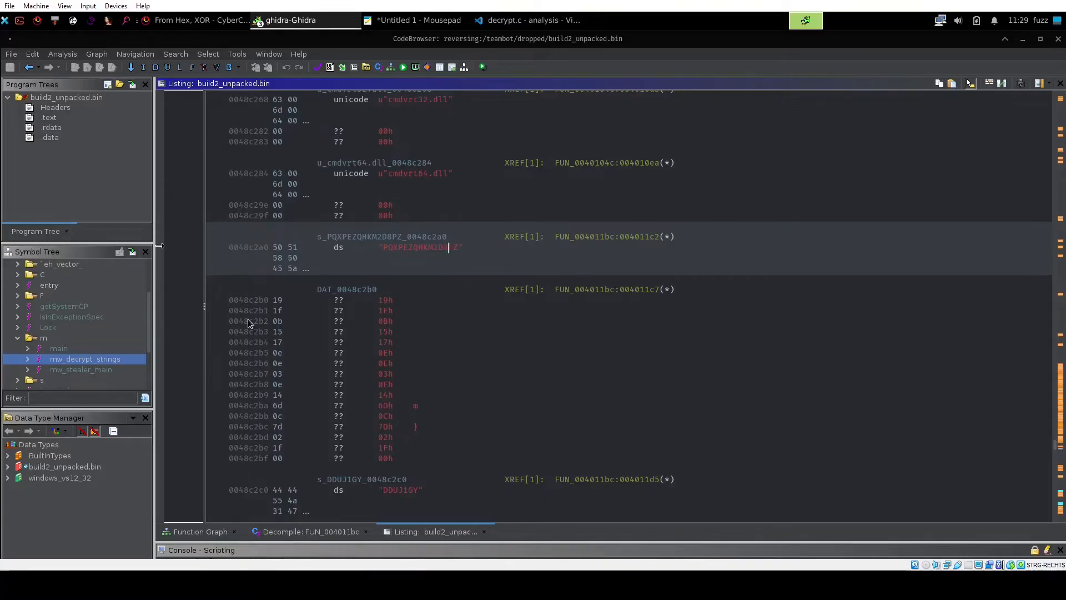
{"action": "scroll", "coordinate": [300, 333], "scroll_direction": "down", "scroll_amount": 1}
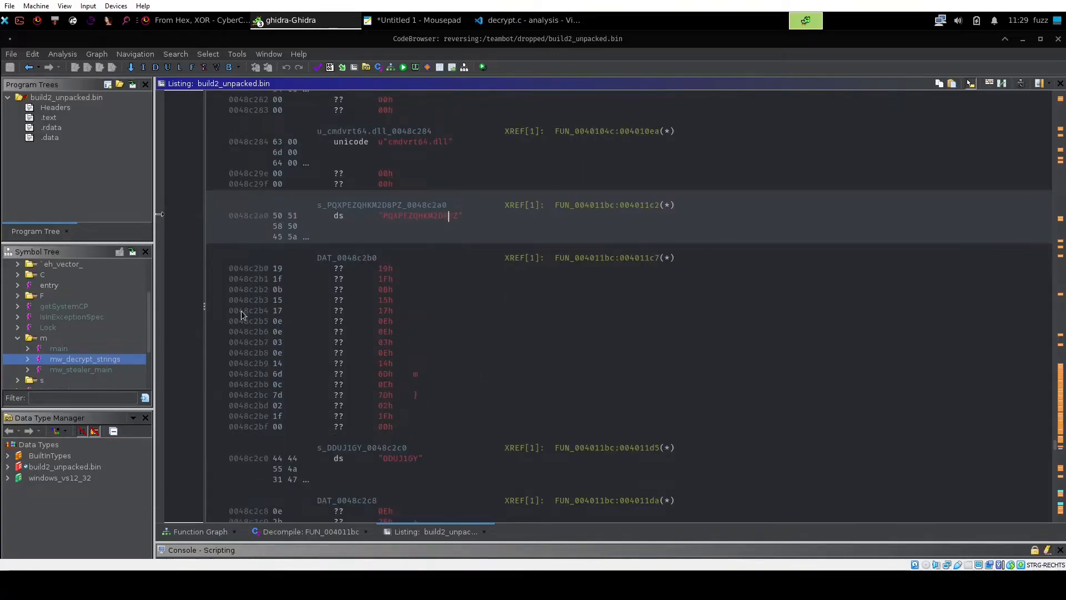
{"action": "scroll", "coordinate": [344, 321], "scroll_direction": "down", "scroll_amount": 4}
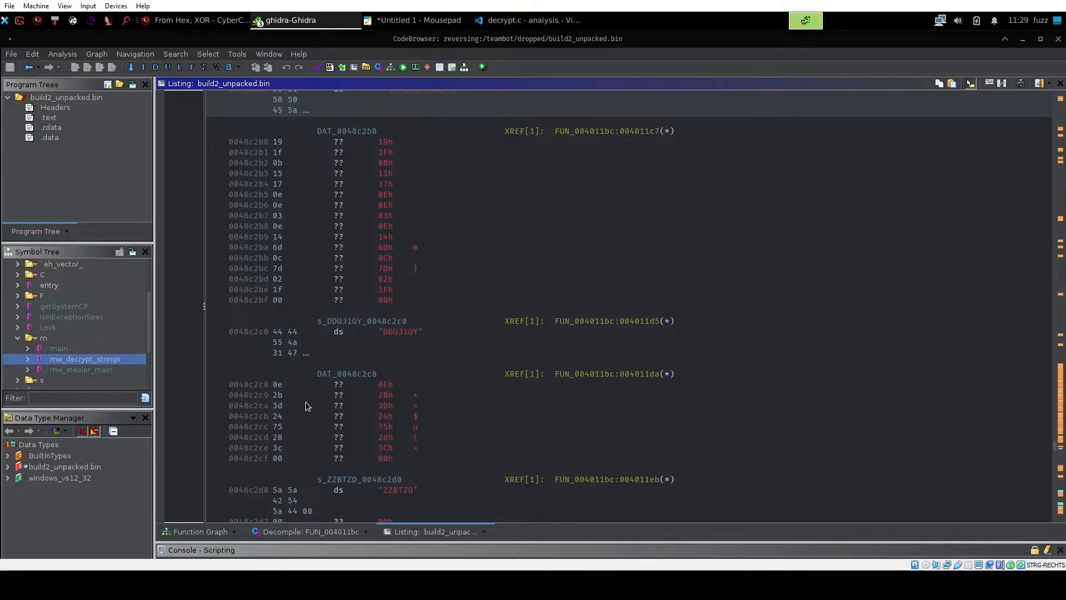
{"action": "scroll", "coordinate": [319, 379], "scroll_direction": "up", "scroll_amount": 2}
{"action": "scroll", "coordinate": [319, 378], "scroll_direction": "up", "scroll_amount": 1}
- Run vidar_single.py from the Script Manager and submit the encrypted data address 0048c2b0 as addr0
{"action": "left_click", "coordinate": [418, 22]}
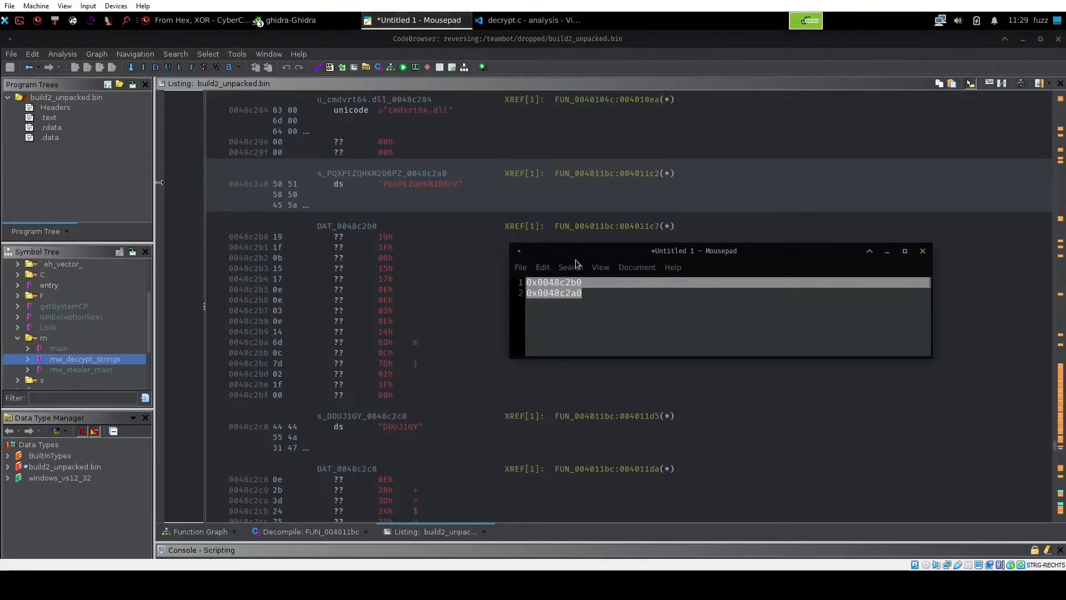
{"action": "left_click", "coordinate": [592, 296]}
{"action": "left_click_drag", "start_coordinate": [598, 283], "coordinate": [466, 283]}
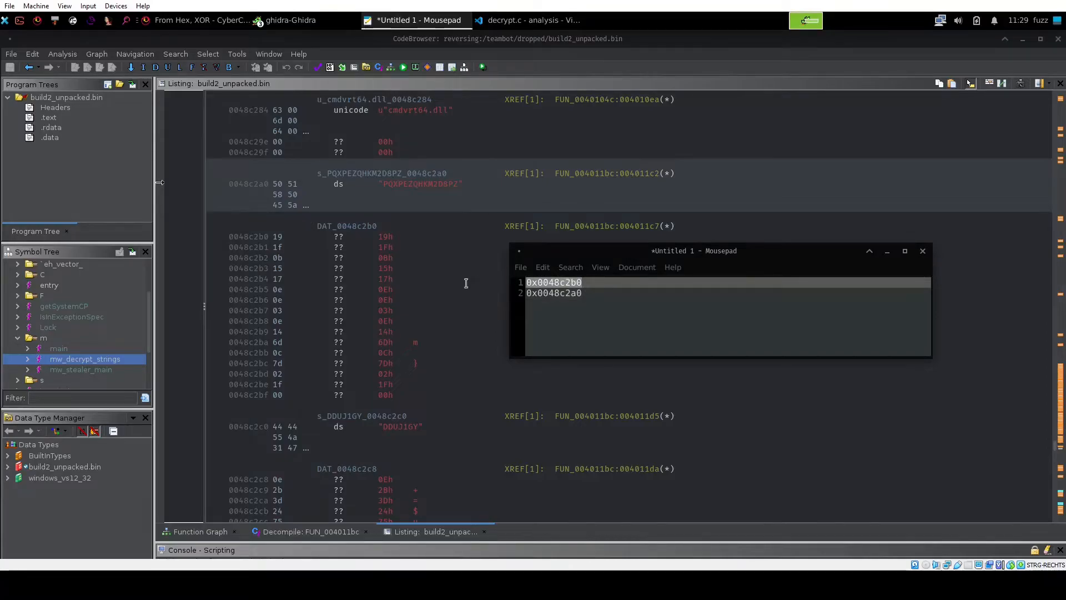
{"action": "left_click", "coordinate": [403, 67]}
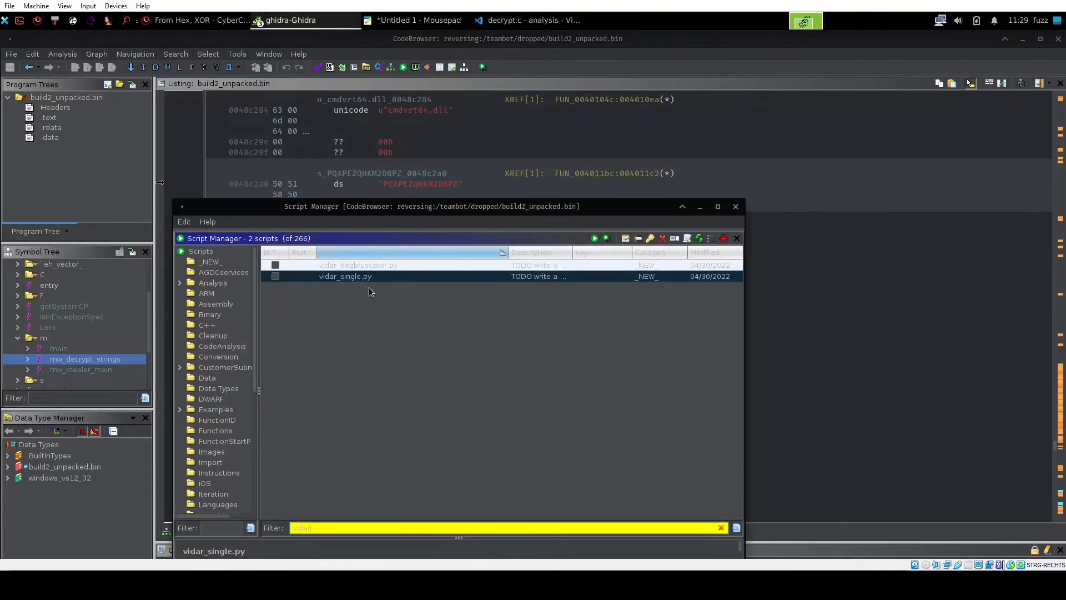
{"action": "double_click", "coordinate": [352, 278]}
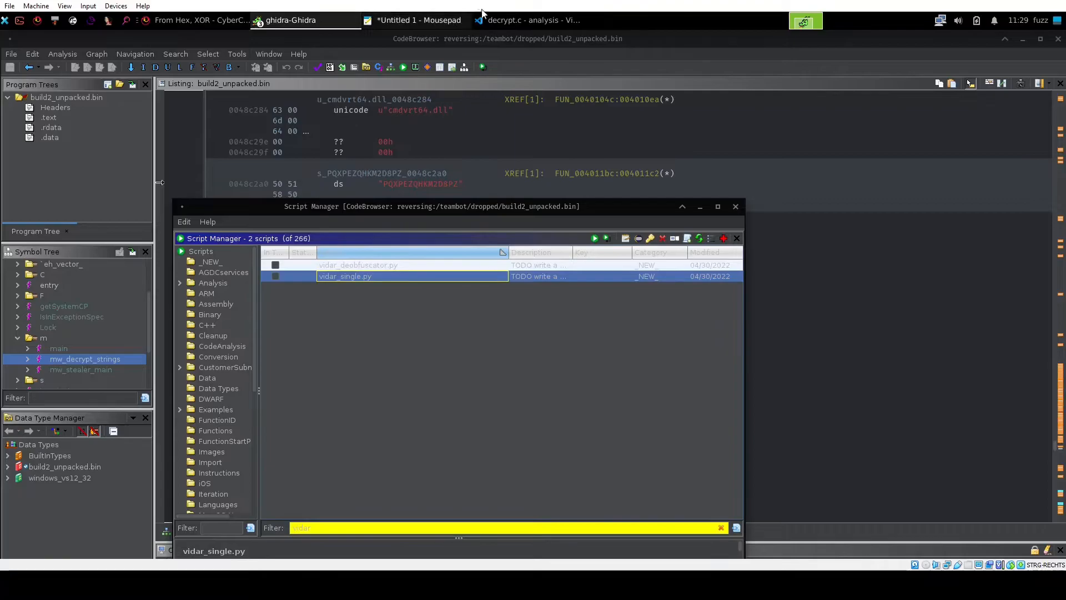
{"action": "left_click", "coordinate": [436, 26]}
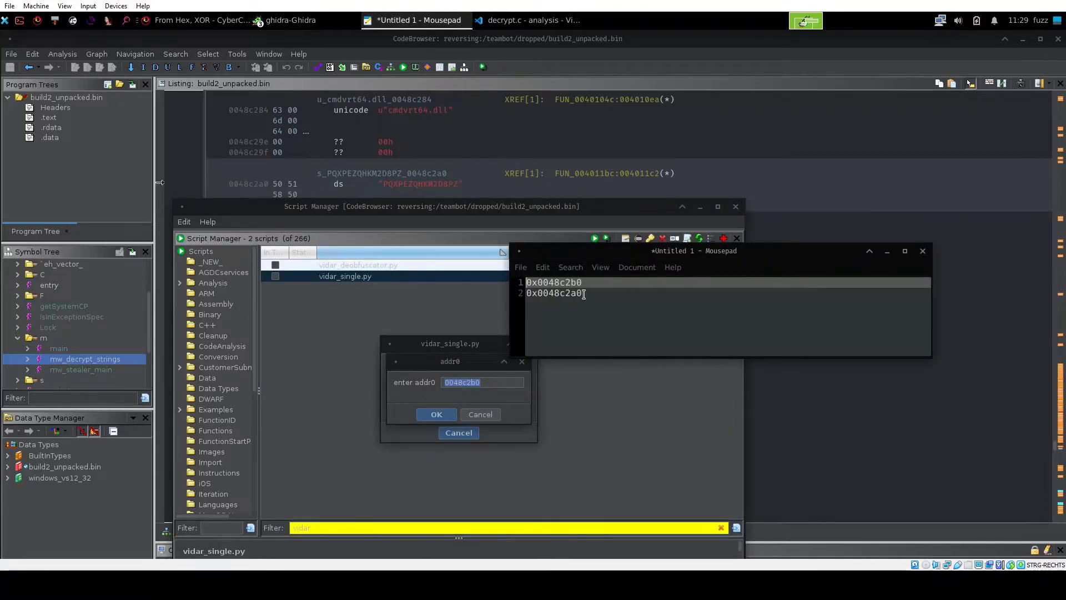
{"action": "left_click", "coordinate": [436, 414]}
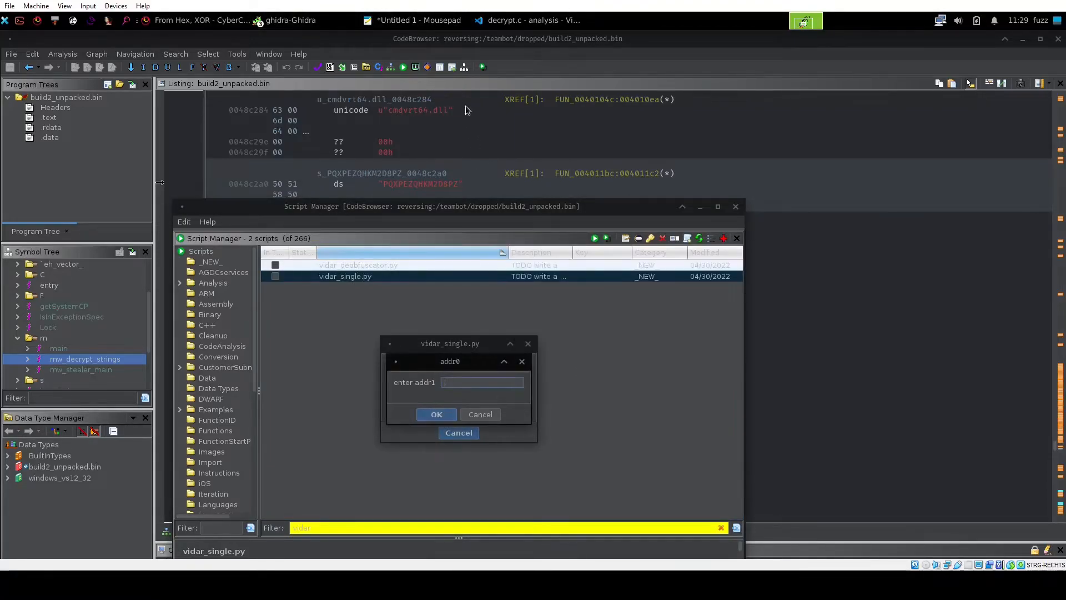
- Copy the key address 0x0048c2a0 from Mousepad and submit it as the script's addr1
{"action": "left_click", "coordinate": [418, 24]}
{"action": "left_click_drag", "start_coordinate": [600, 294], "coordinate": [469, 294]}
{"action": "key", "text": "ctrl+c"}
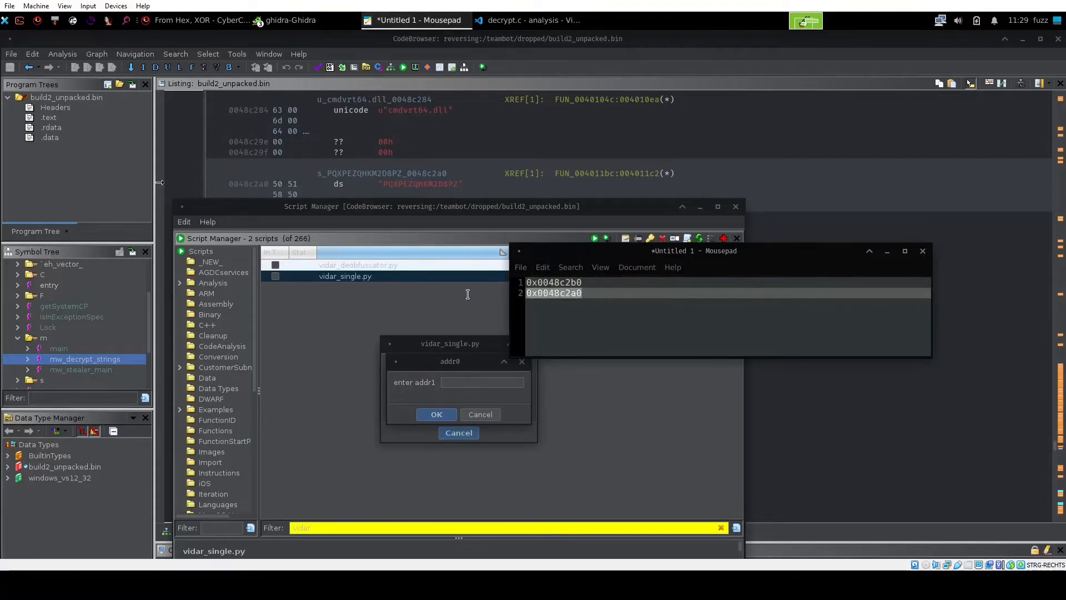
{"action": "left_click", "coordinate": [471, 402]}
{"action": "key", "text": "ctrl+v"}
{"action": "left_click", "coordinate": [438, 417]}
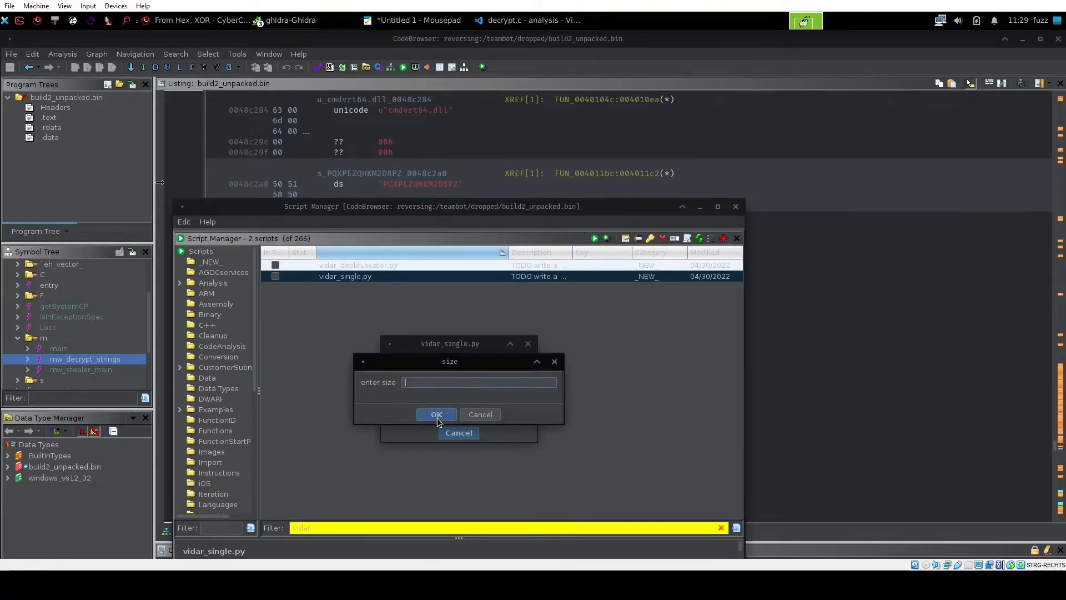
- Submit 15 as the script's size and minimize the Script Manager to return to the listing
{"action": "type", "text": "15"}
{"action": "left_click", "coordinate": [444, 418]}
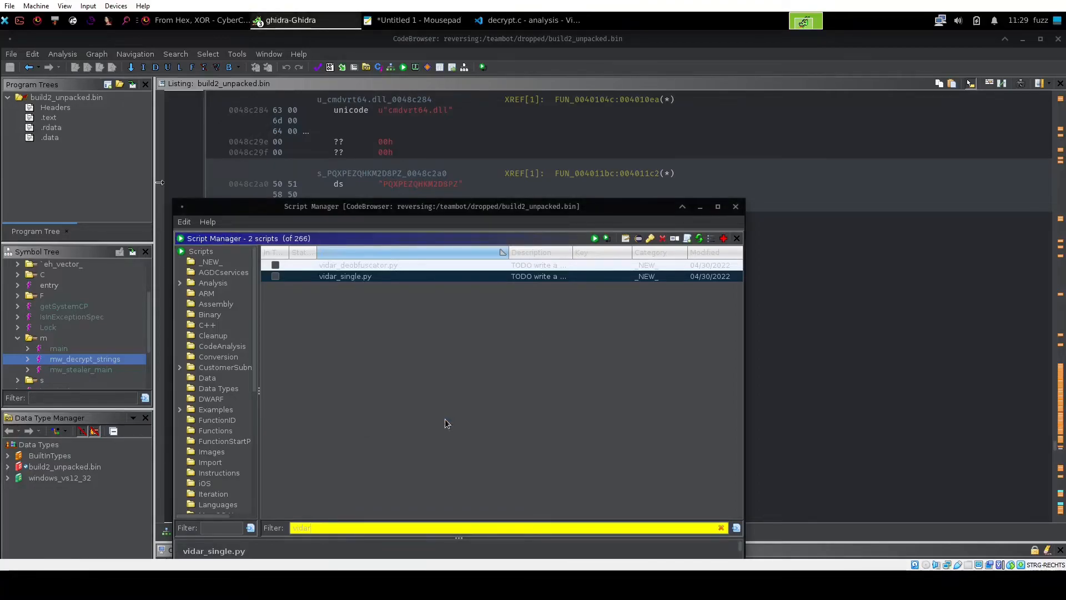
{"action": "left_click", "coordinate": [701, 211]}
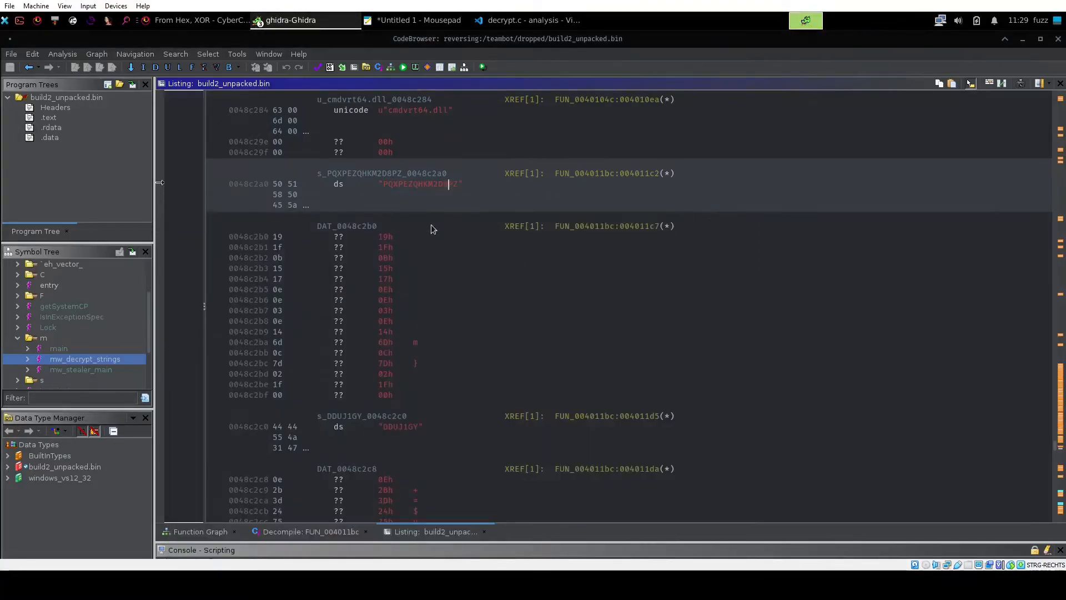
- Inspect the mw_decrypt_strings function called in FUN_004011bc's decompiled code, and return to FUN_004011bc
{"action": "left_click", "coordinate": [311, 531]}
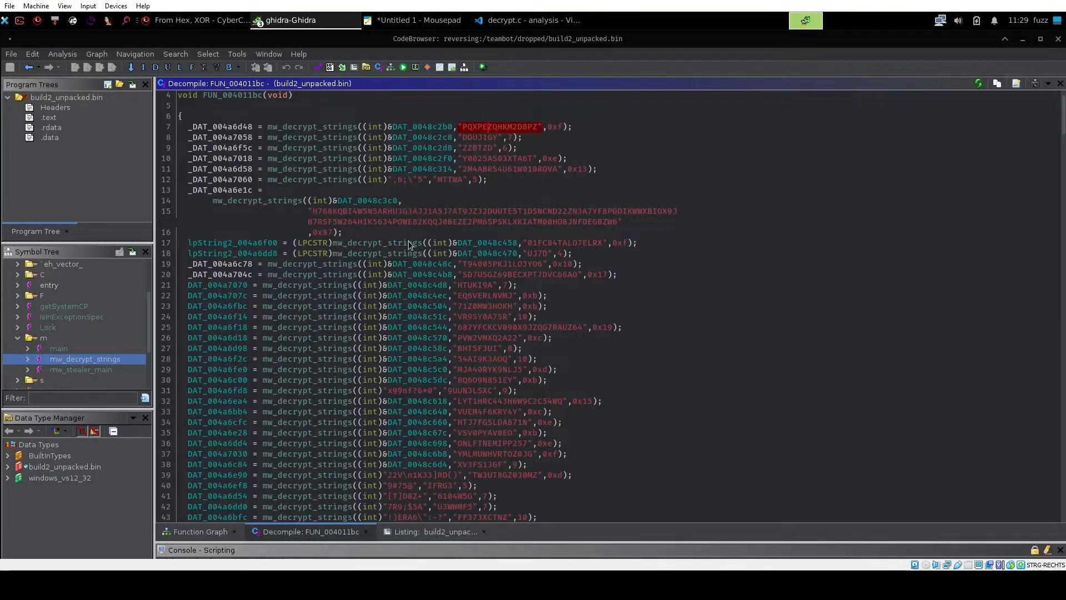
{"action": "scroll", "coordinate": [410, 245], "scroll_direction": "up", "scroll_amount": 1}
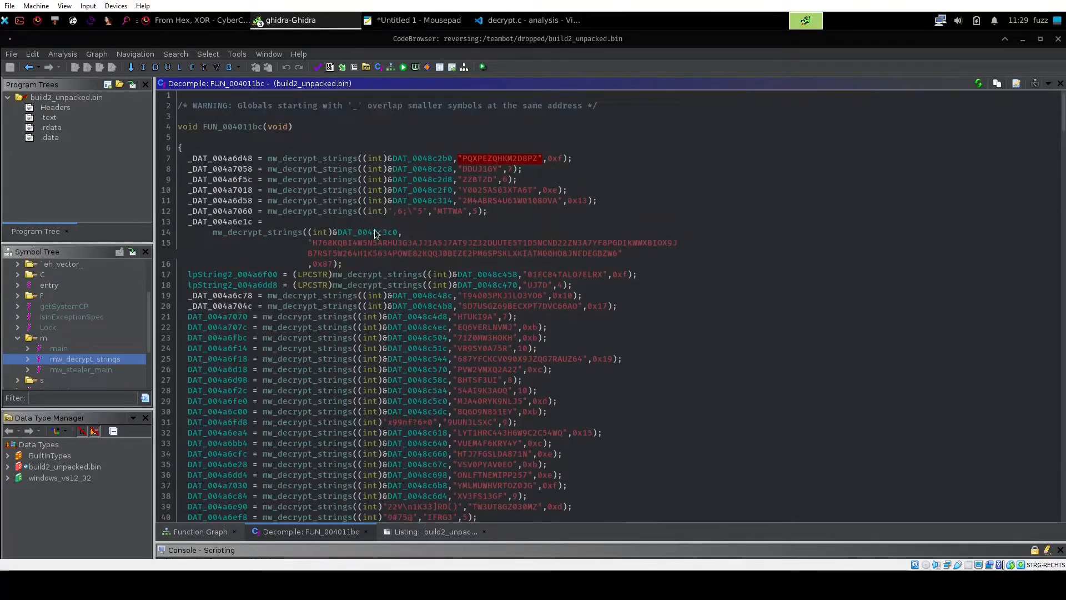
{"action": "double_click", "coordinate": [343, 158]}
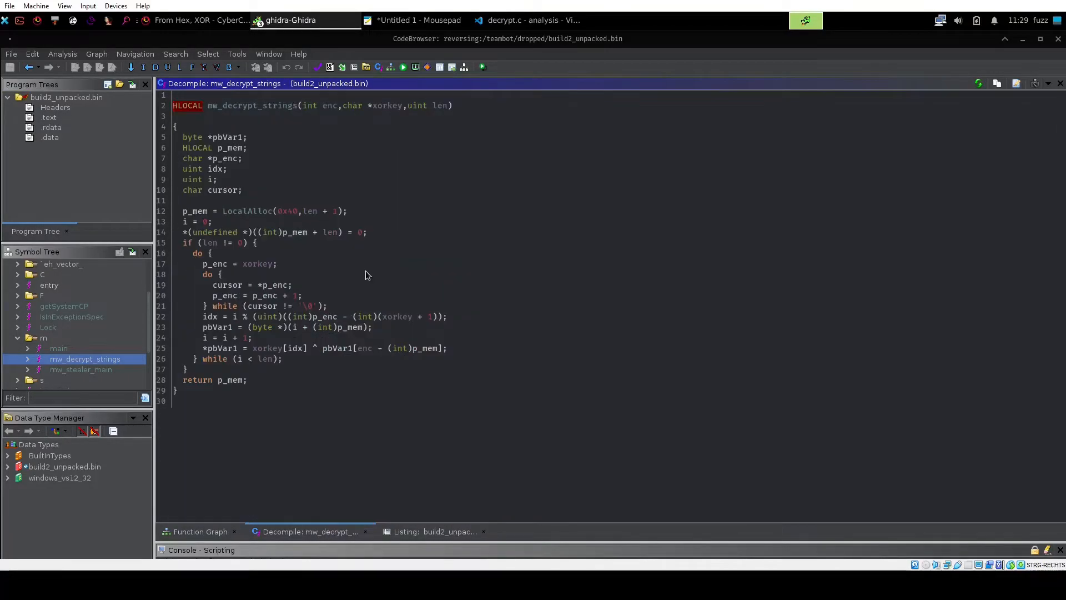
{"action": "left_click", "coordinate": [27, 69]}
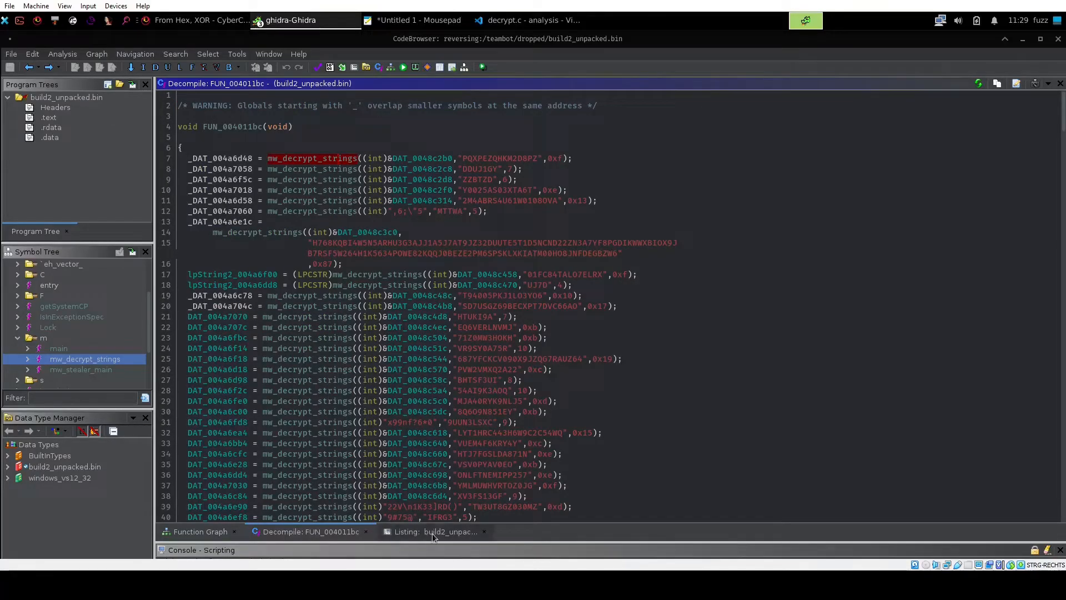
- Enlarge the scripting console and highlight the decrypted string printed by vidar_single.py
{"action": "left_click_drag", "start_coordinate": [357, 544], "coordinate": [311, 433]}
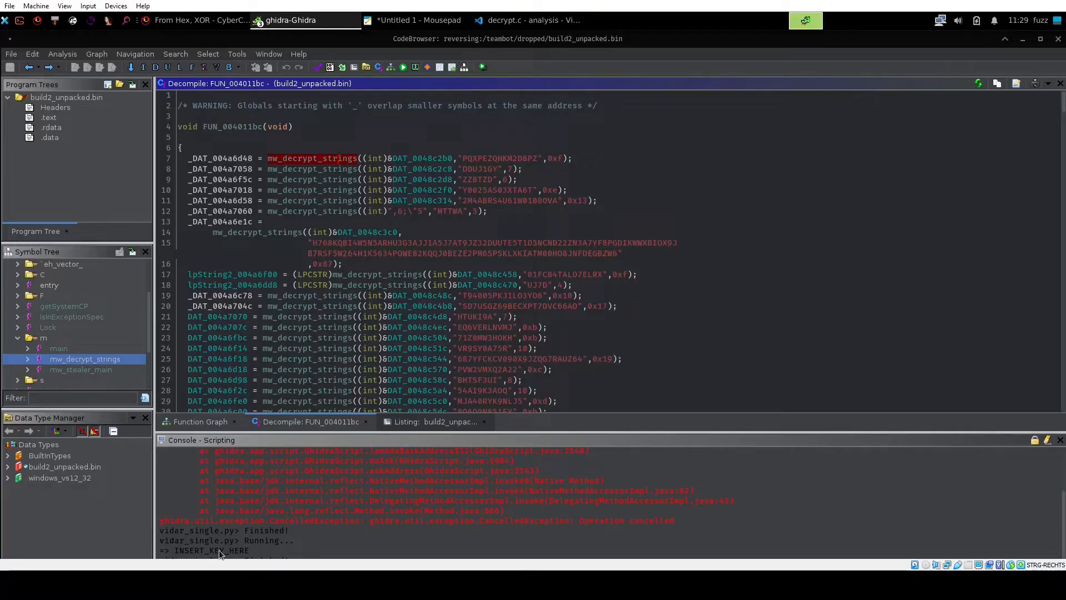
{"action": "double_click", "coordinate": [179, 552]}
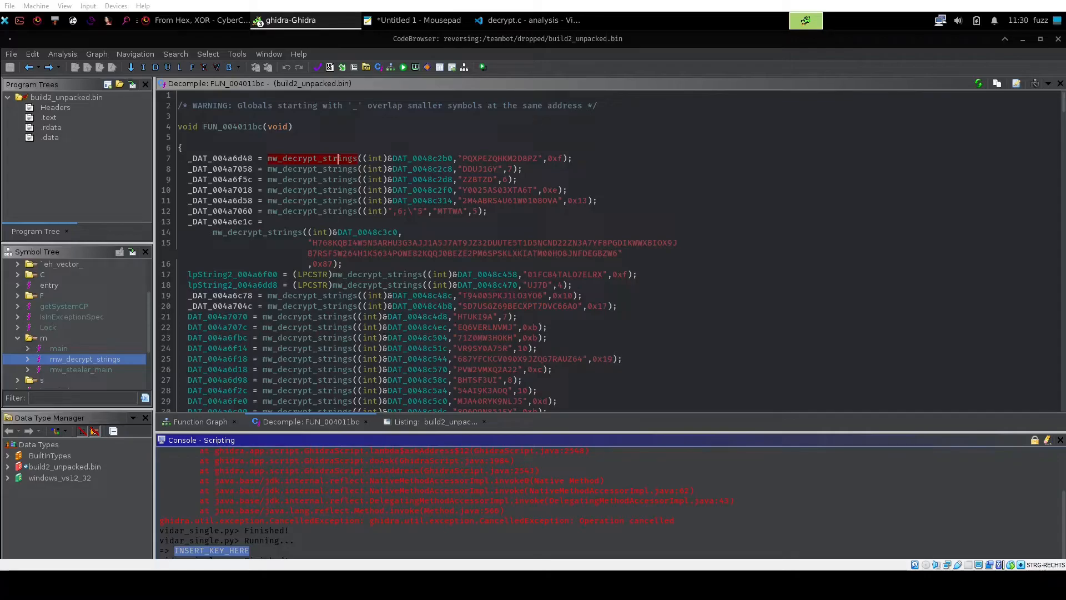
{"action": "left_click_drag", "start_coordinate": [582, 431], "coordinate": [583, 406]}
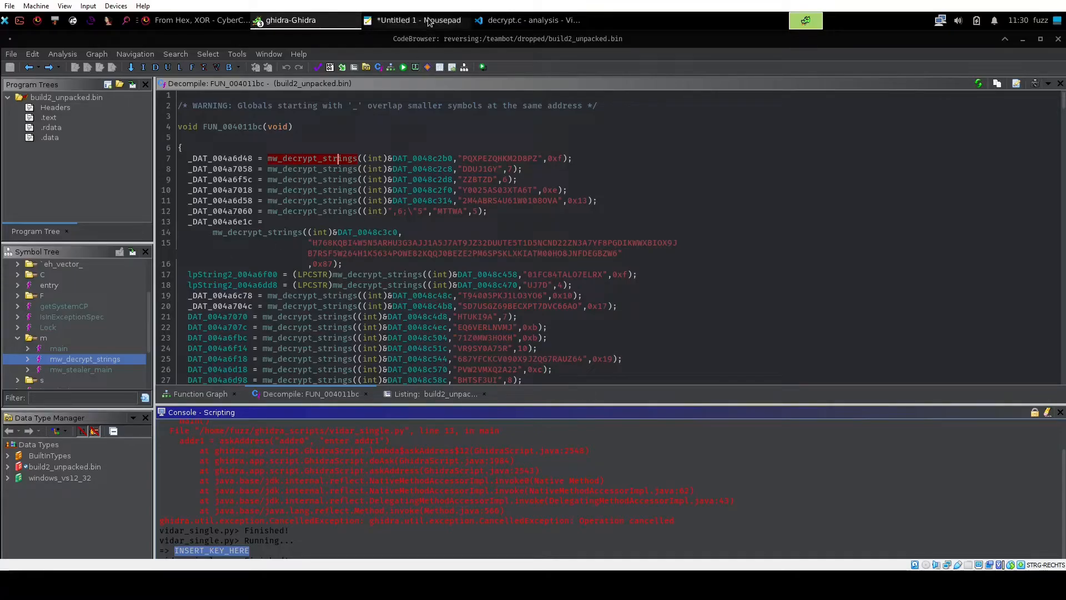
- Try to run vidar_deobfuscator.py from the Script Manager, and minimize the manager to check the console output
{"action": "left_click", "coordinate": [404, 69]}
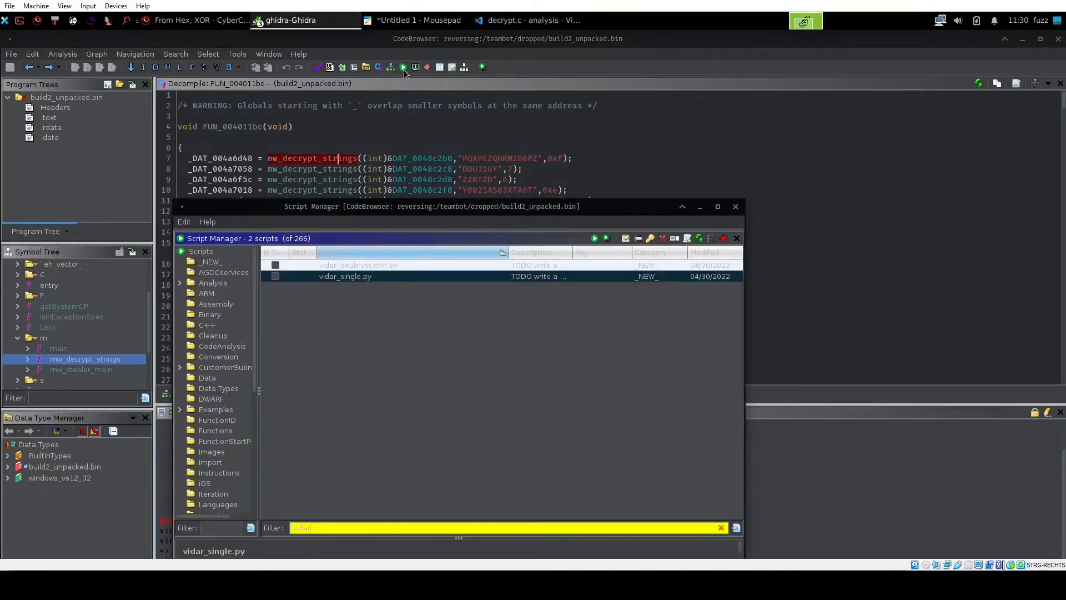
{"action": "left_click", "coordinate": [390, 267]}
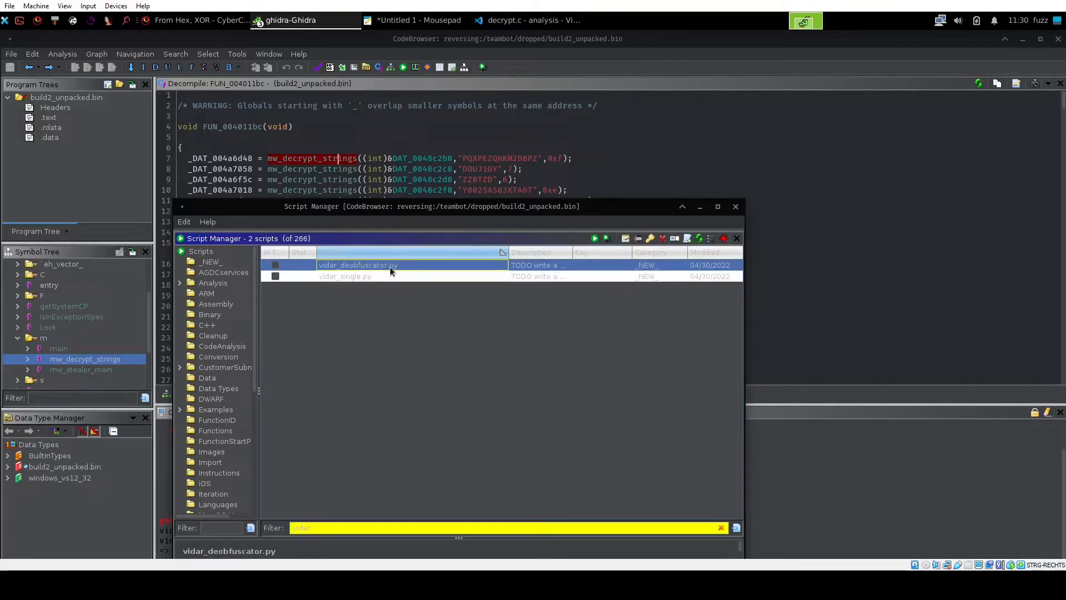
{"action": "double_click", "coordinate": [354, 265]}
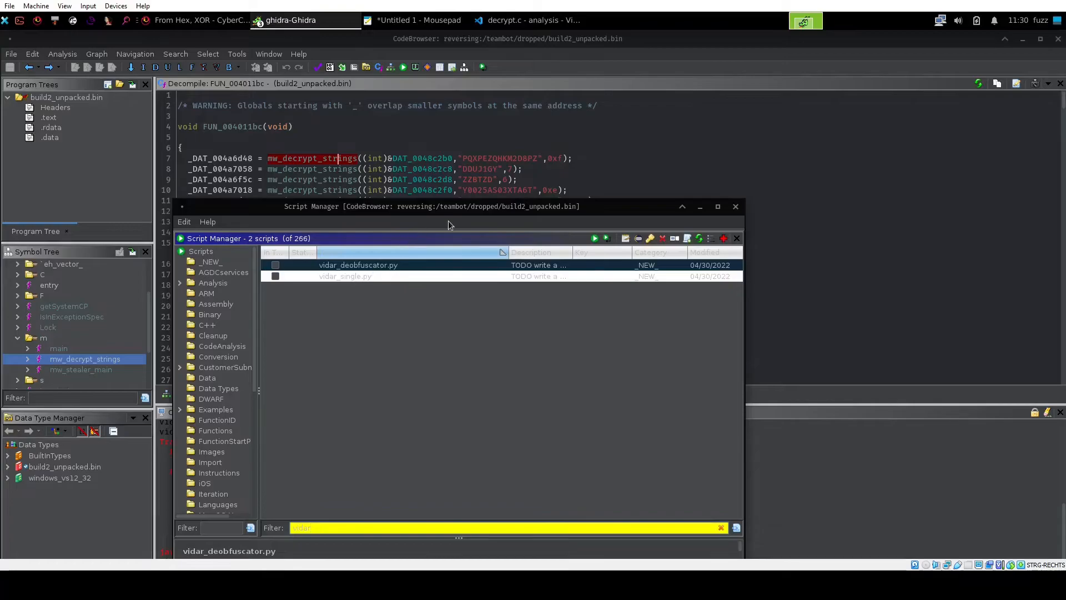
{"action": "left_click", "coordinate": [699, 208]}
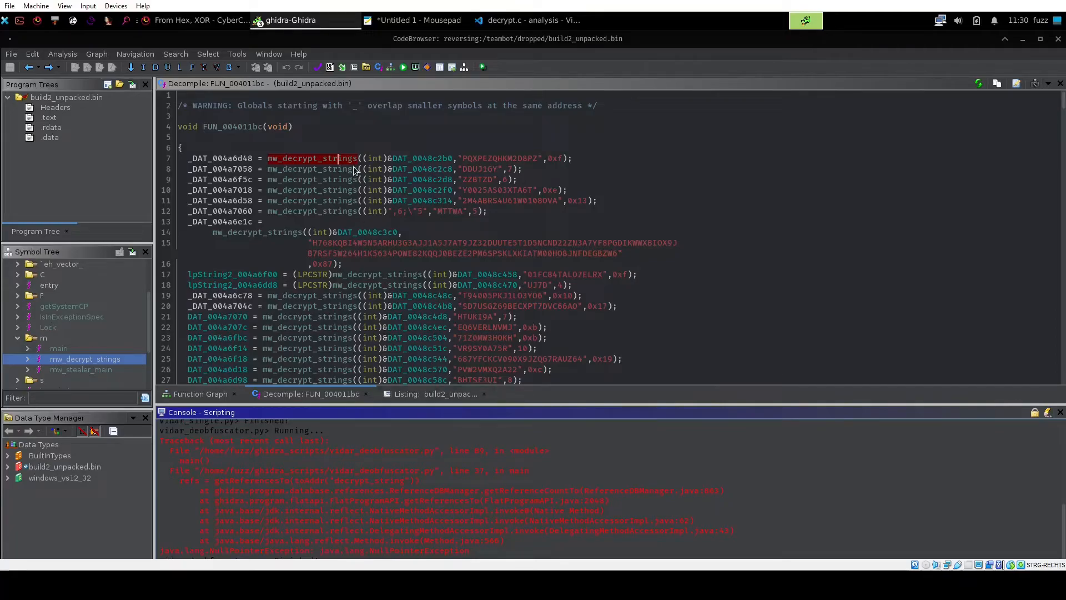
- Highlight the function name expected by the script in the console traceback and rename mw_decrypt_strings to decrypt_string
{"action": "mouse_move", "coordinate": [353, 170]}
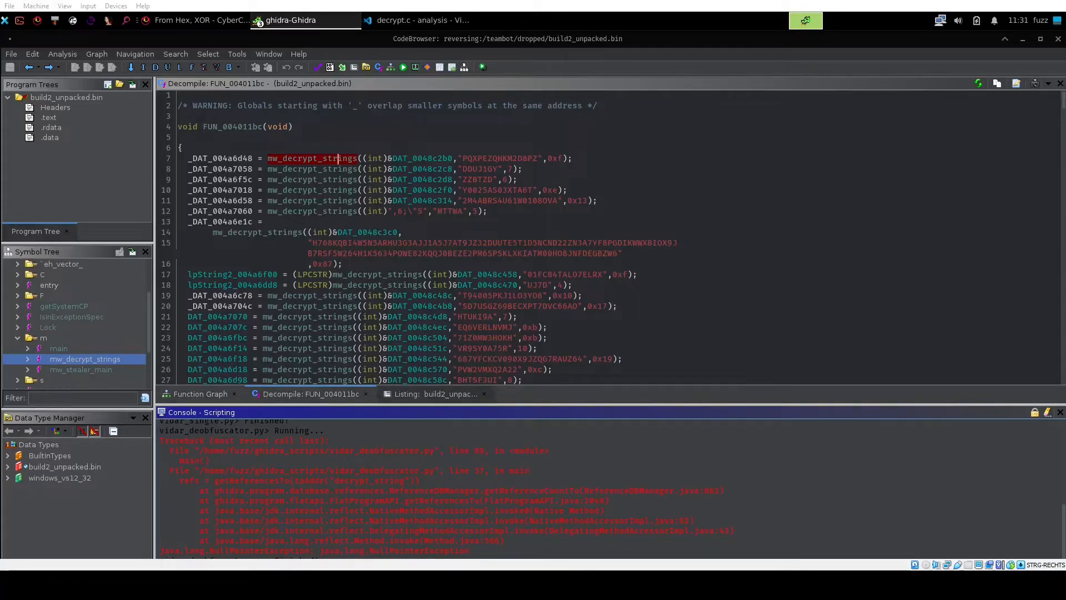
{"action": "left_click_drag", "start_coordinate": [334, 481], "coordinate": [404, 482]}
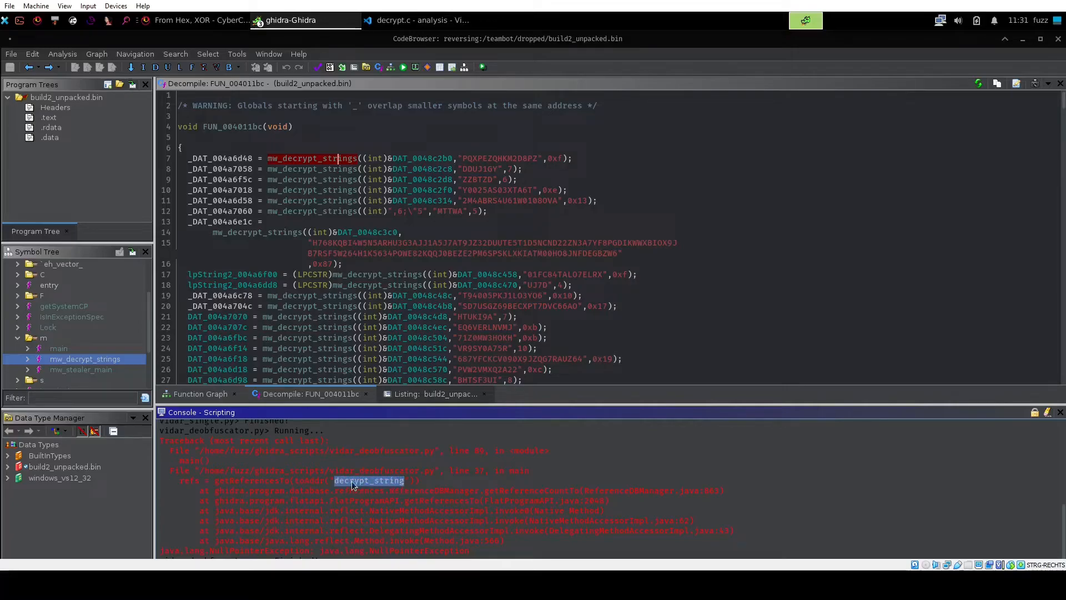
{"action": "right_click", "coordinate": [315, 161]}
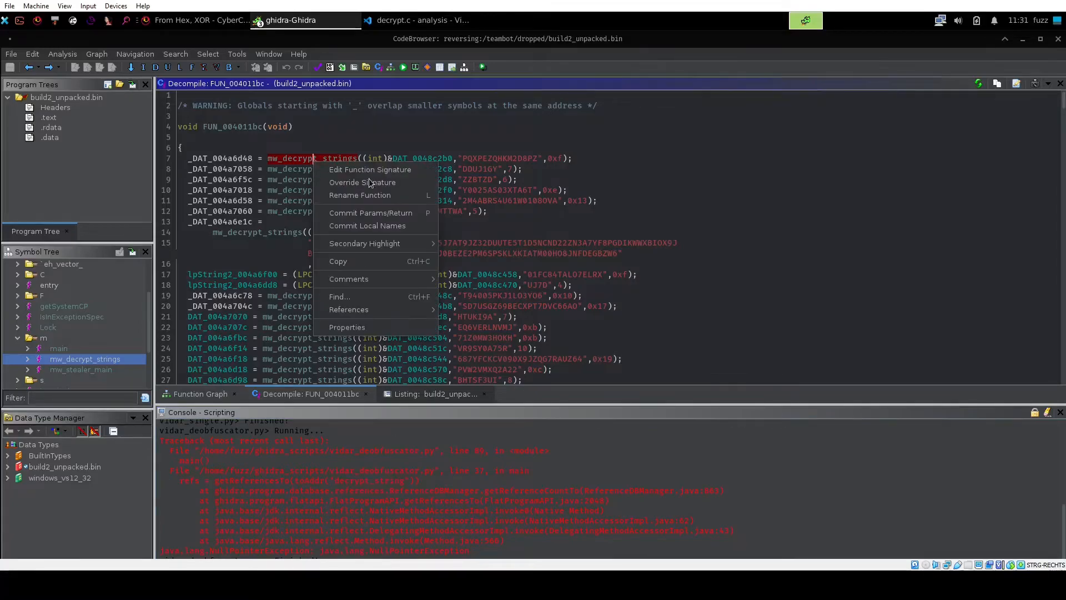
{"action": "left_click", "coordinate": [369, 195]}
{"action": "type", "text": "decrypt_string"}
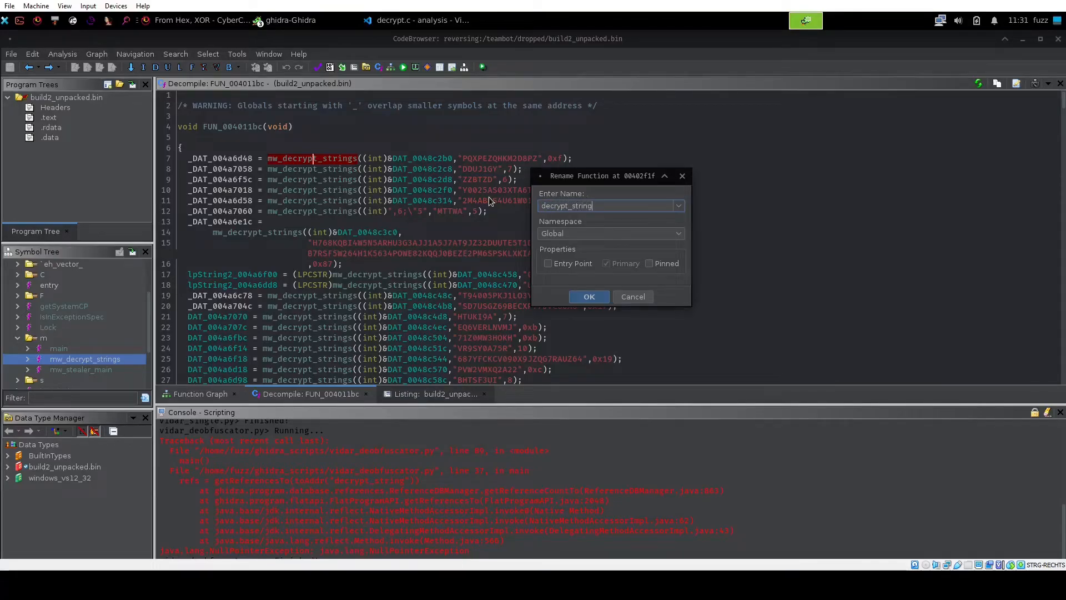
{"action": "key", "text": "Return"}
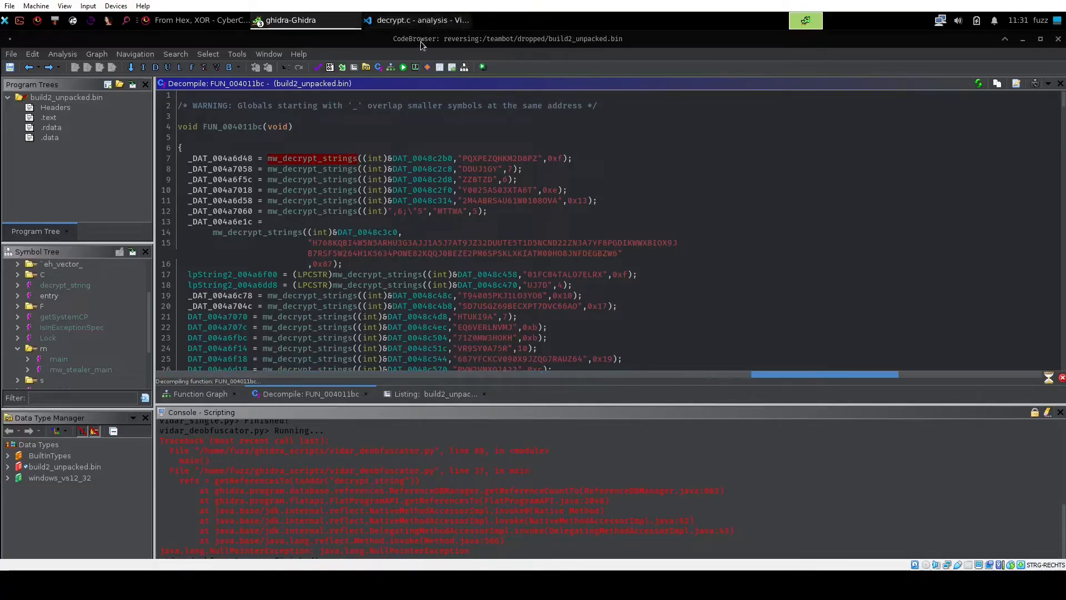
- Reopen the Script Manager, move it clear of the code, run vidar_deobfuscator.py again, and return to the decompiled FUN_004011bc
{"action": "left_click", "coordinate": [403, 67]}
{"action": "left_click_drag", "start_coordinate": [398, 209], "coordinate": [814, 123]}
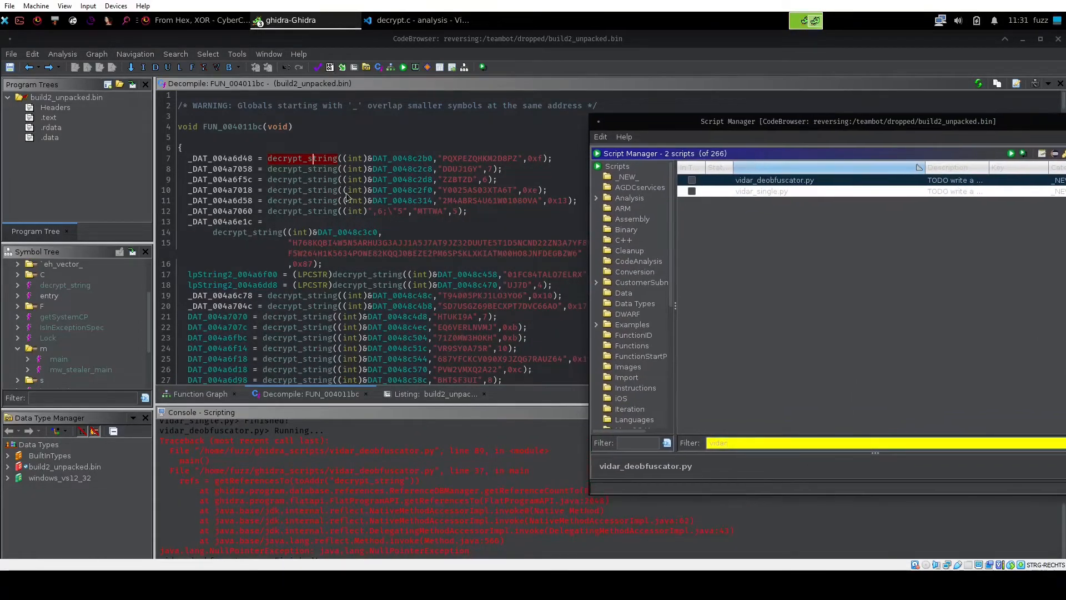
{"action": "double_click", "coordinate": [798, 181]}
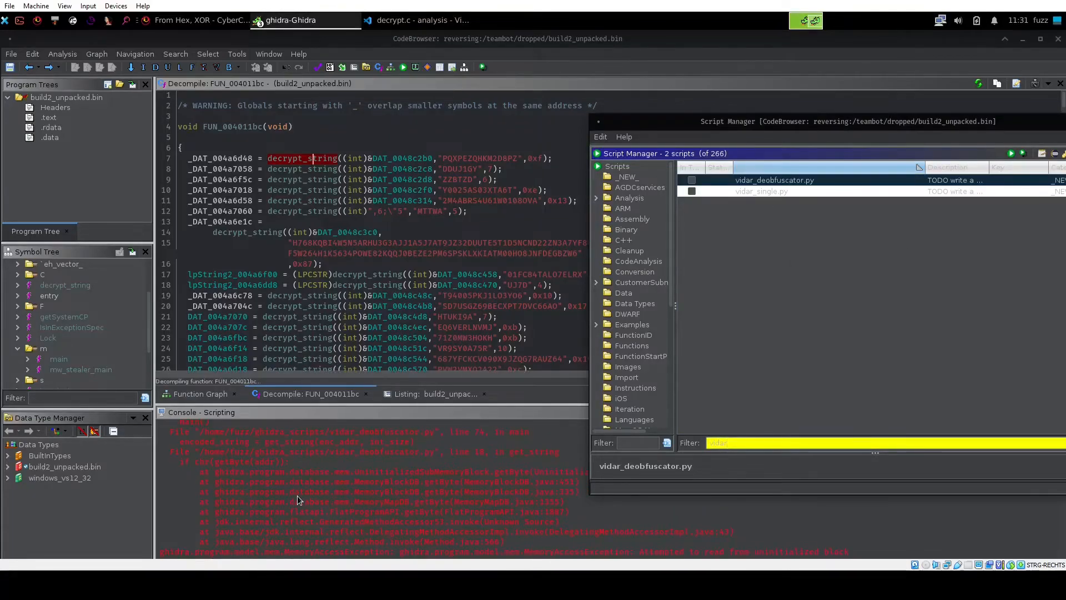
{"action": "left_click", "coordinate": [414, 211]}
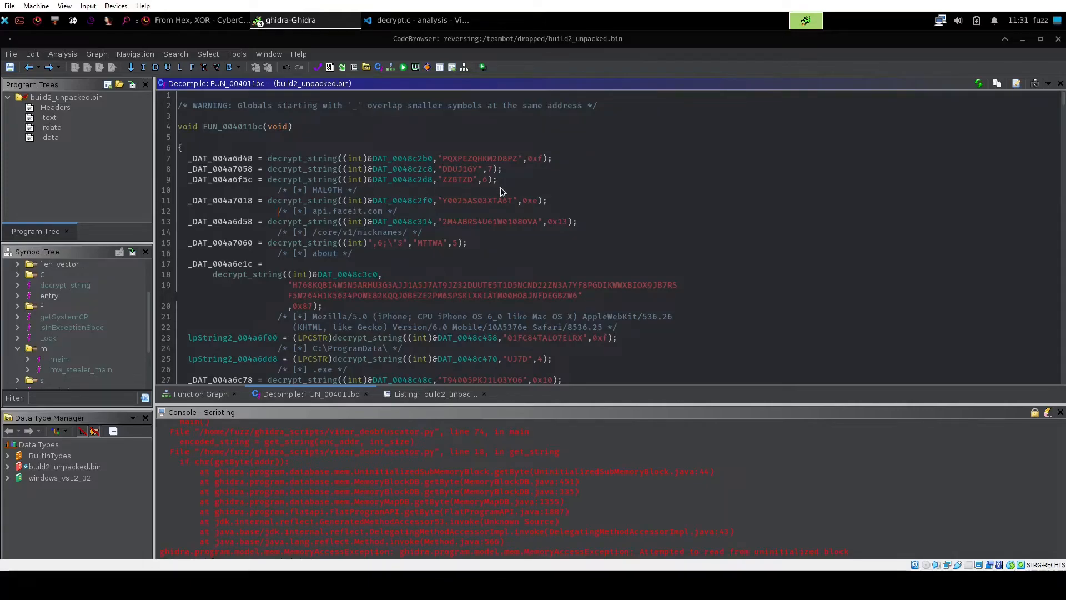
- Examine the decrypted string comments the script added after the decrypt_string calls in FUN_004011bc
{"action": "scroll", "coordinate": [503, 186], "scroll_direction": "down", "scroll_amount": 2}
{"action": "scroll", "coordinate": [435, 198], "scroll_direction": "down", "scroll_amount": 1}
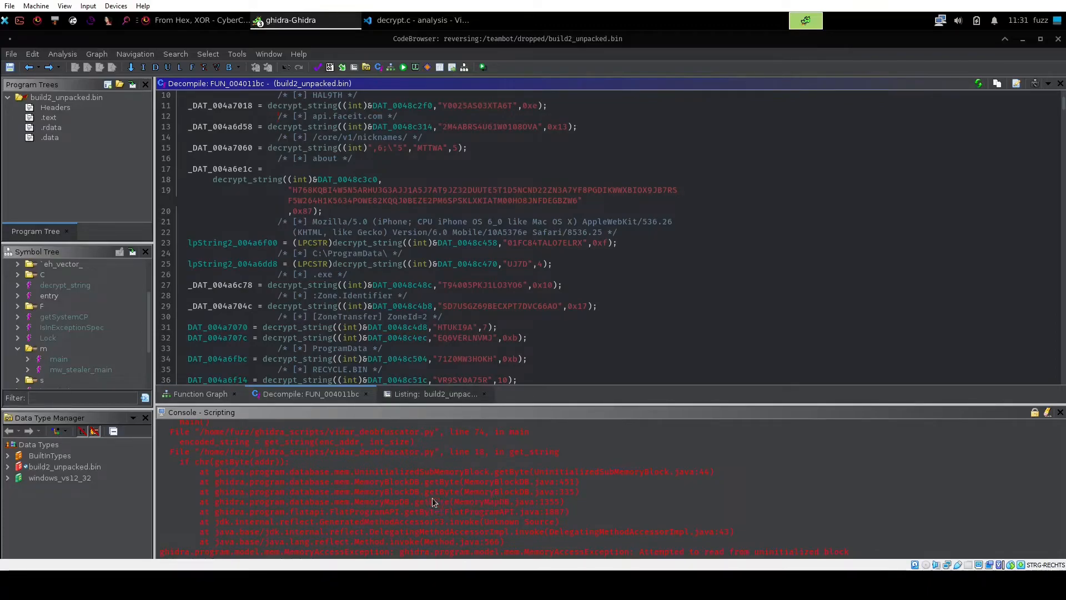
{"action": "scroll", "coordinate": [480, 223], "scroll_direction": "up", "scroll_amount": 3}
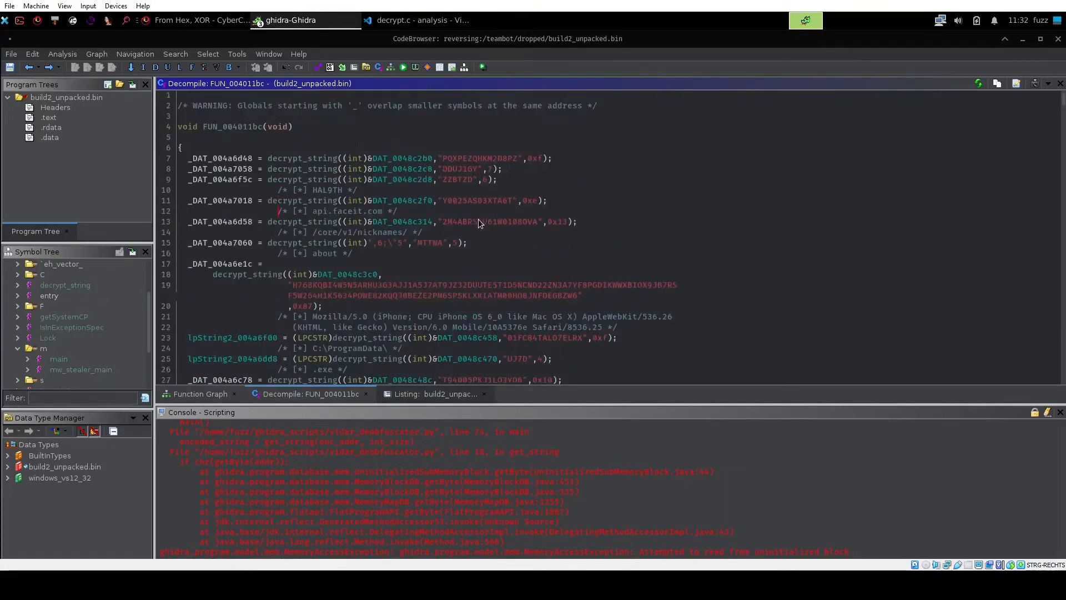
{"action": "scroll", "coordinate": [480, 222], "scroll_direction": "down", "scroll_amount": 1}
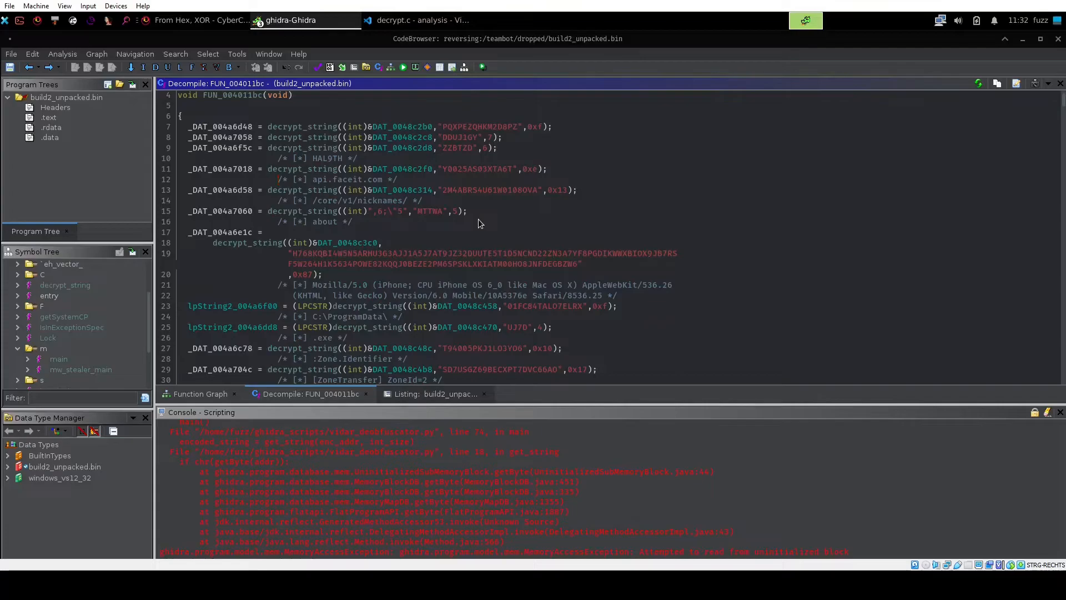
{"action": "scroll", "coordinate": [479, 222], "scroll_direction": "down", "scroll_amount": 7}
{"action": "scroll", "coordinate": [480, 222], "scroll_direction": "down", "scroll_amount": 10}
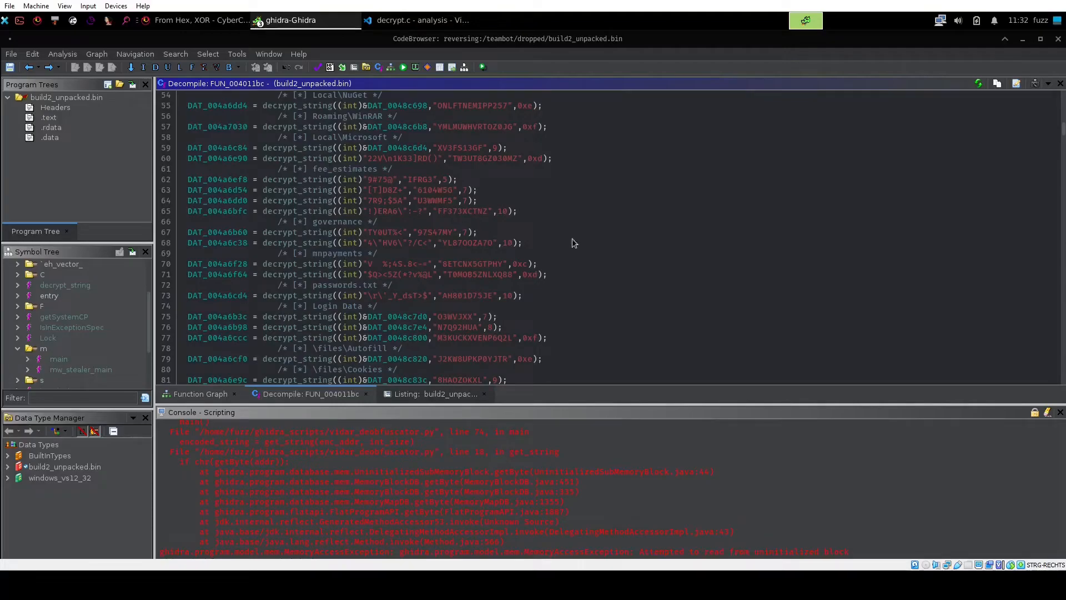
{"action": "scroll", "coordinate": [401, 222], "scroll_direction": "down", "scroll_amount": 3}
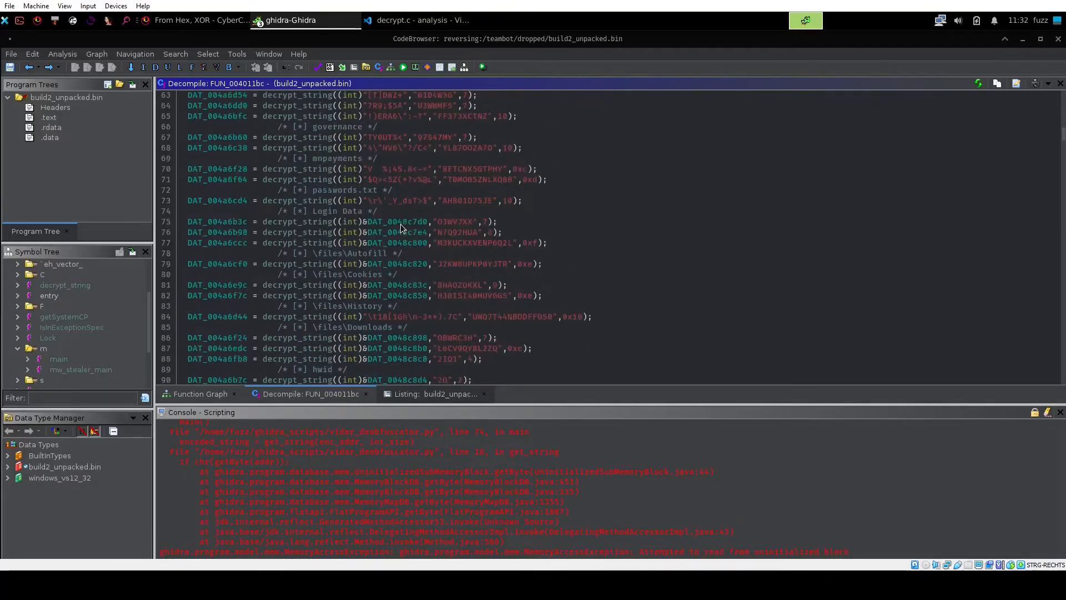
{"action": "scroll", "coordinate": [419, 213], "scroll_direction": "up", "scroll_amount": 12}
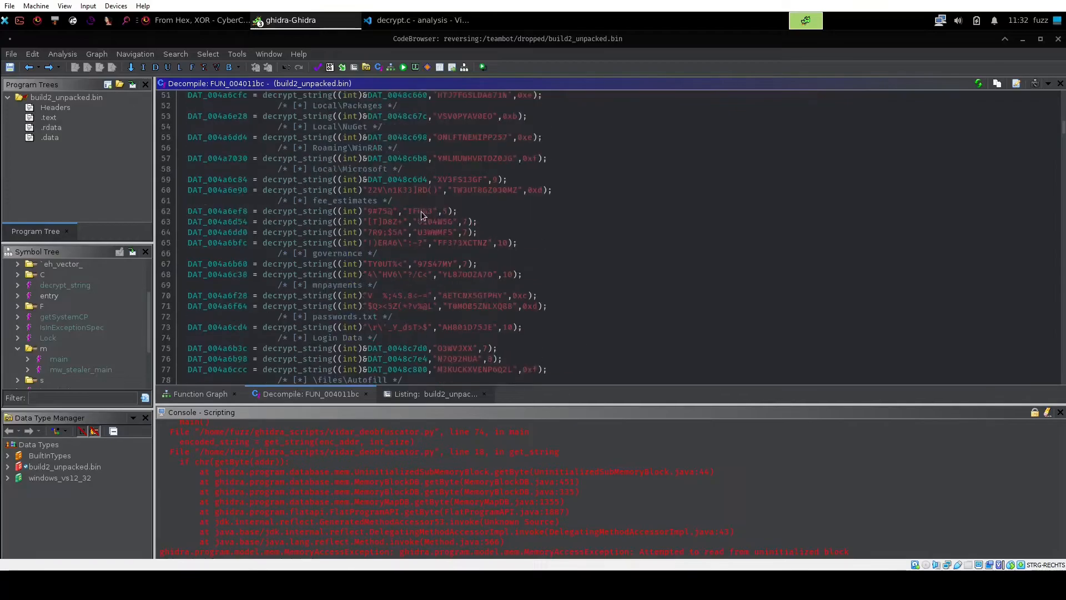
{"action": "scroll", "coordinate": [424, 215], "scroll_direction": "up", "scroll_amount": 6}
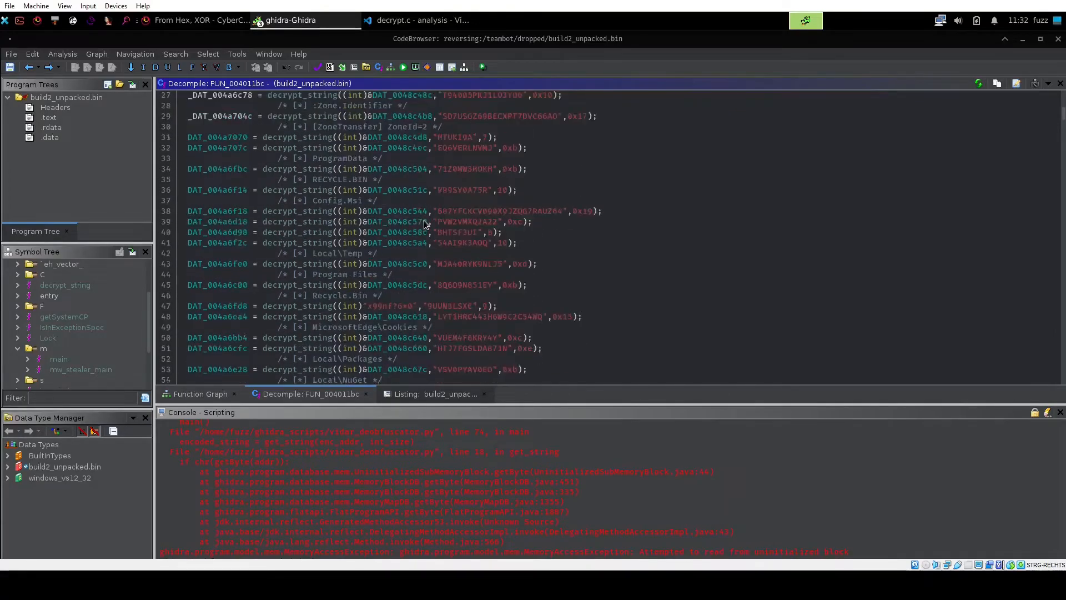
- Highlight the decrypted Mozilla user-agent comment and point out the api.faceit.com comment near the start of FUN_004011bc
{"action": "left_click_drag", "start_coordinate": [631, 239], "coordinate": [278, 222]}
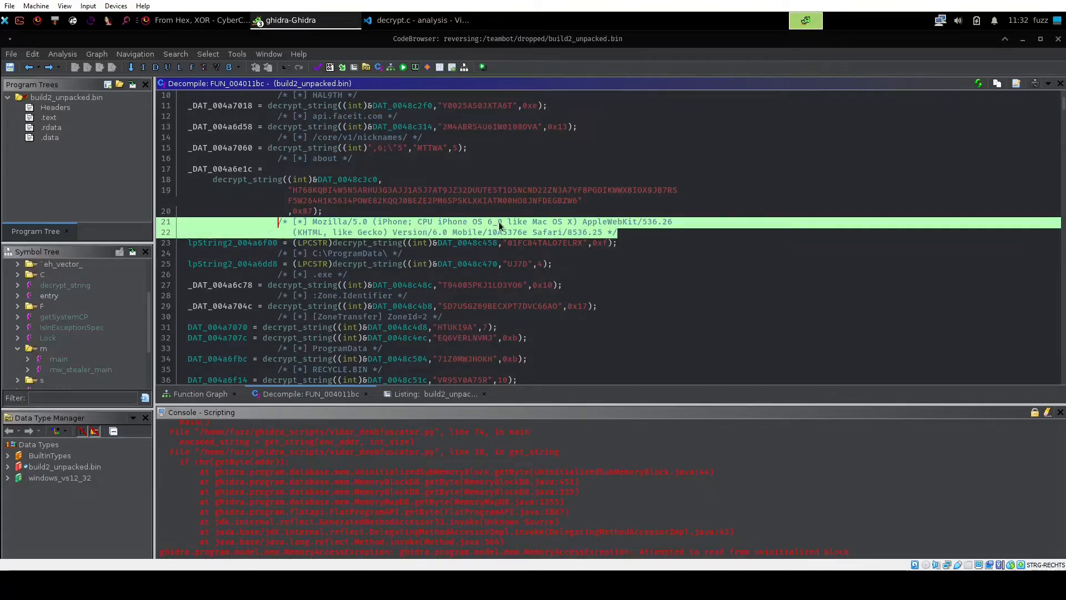
{"action": "scroll", "coordinate": [568, 225], "scroll_direction": "up", "scroll_amount": 2}
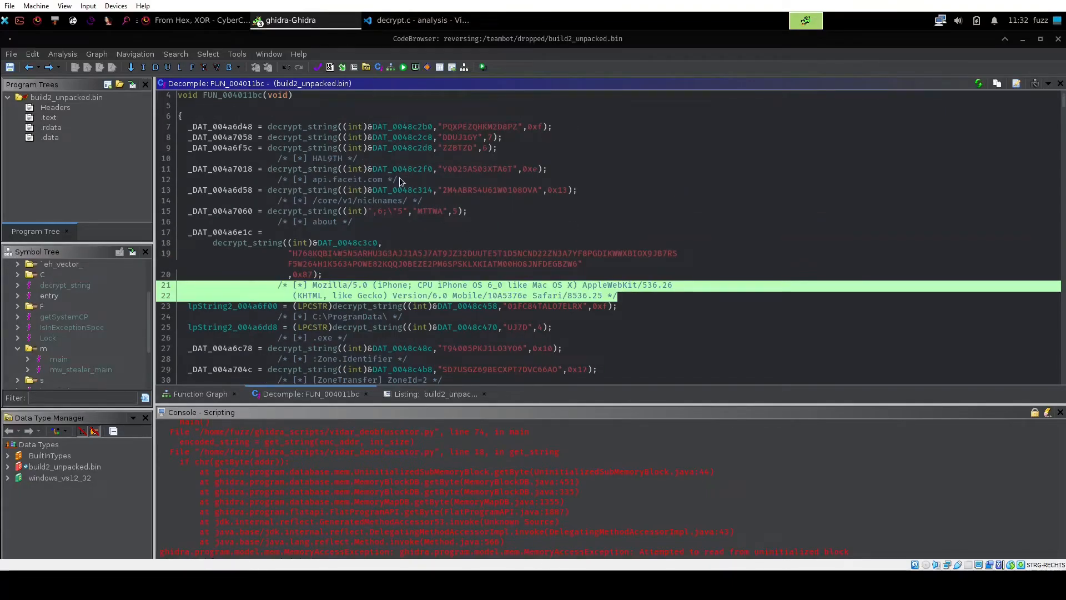
{"action": "left_click_drag", "start_coordinate": [401, 179], "coordinate": [189, 190]}
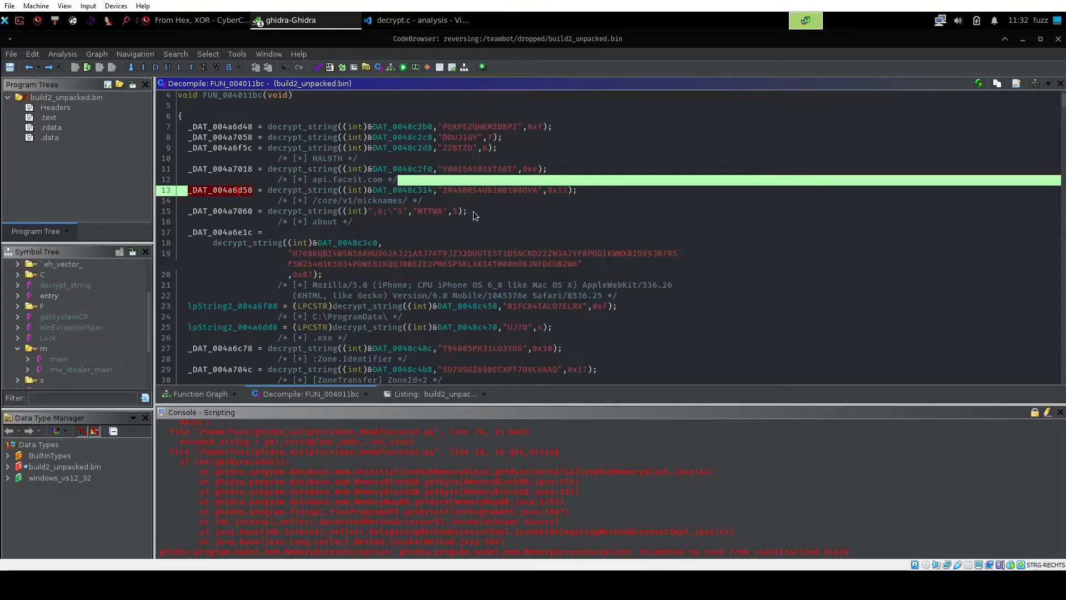
{"action": "left_click", "coordinate": [474, 215]}
- Review the decrypted comments further down FUN_004011bc, including stolen-file names, vault API names, and browser credential SQL queries
{"action": "scroll", "coordinate": [474, 215], "scroll_direction": "down", "scroll_amount": 6}
{"action": "scroll", "coordinate": [397, 215], "scroll_direction": "down", "scroll_amount": 5}
{"action": "scroll", "coordinate": [397, 215], "scroll_direction": "down", "scroll_amount": 7}
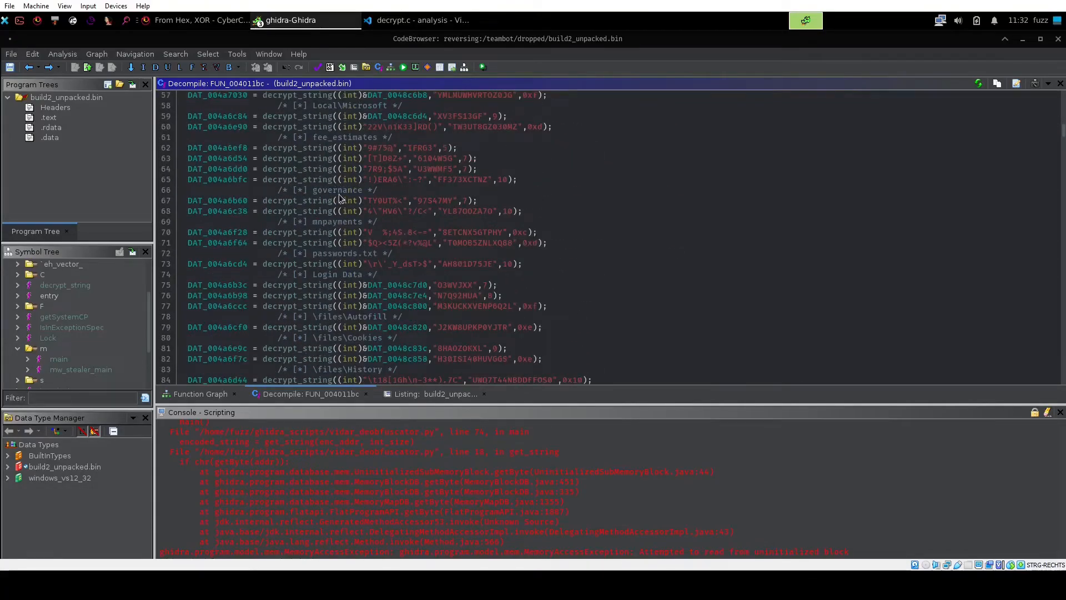
{"action": "scroll", "coordinate": [381, 262], "scroll_direction": "down", "scroll_amount": 1}
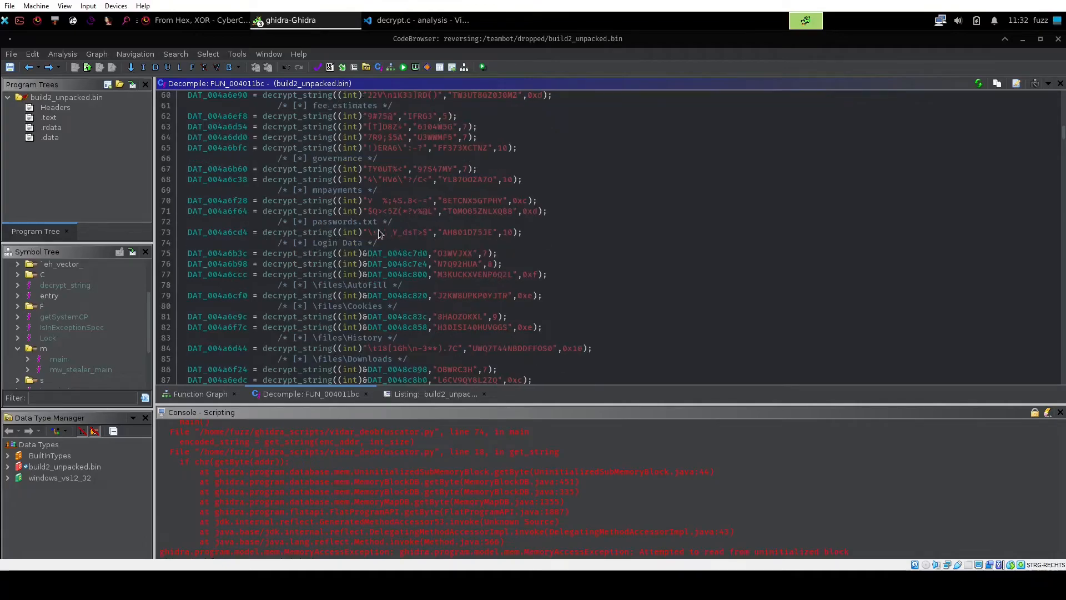
{"action": "scroll", "coordinate": [377, 261], "scroll_direction": "down", "scroll_amount": 1}
{"action": "scroll", "coordinate": [376, 262], "scroll_direction": "down", "scroll_amount": 5}
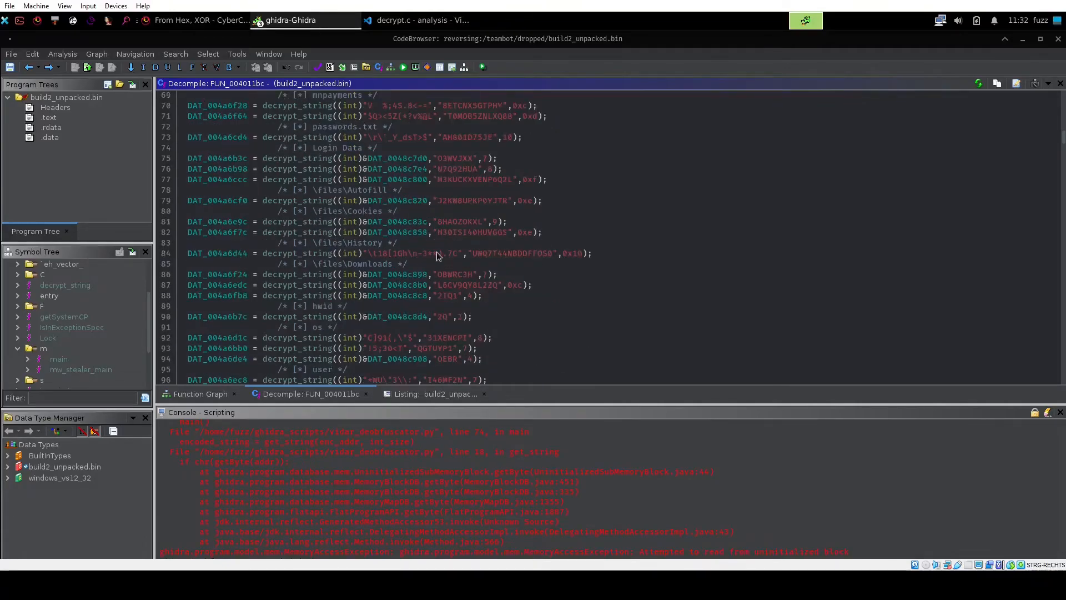
{"action": "scroll", "coordinate": [371, 223], "scroll_direction": "down", "scroll_amount": 8}
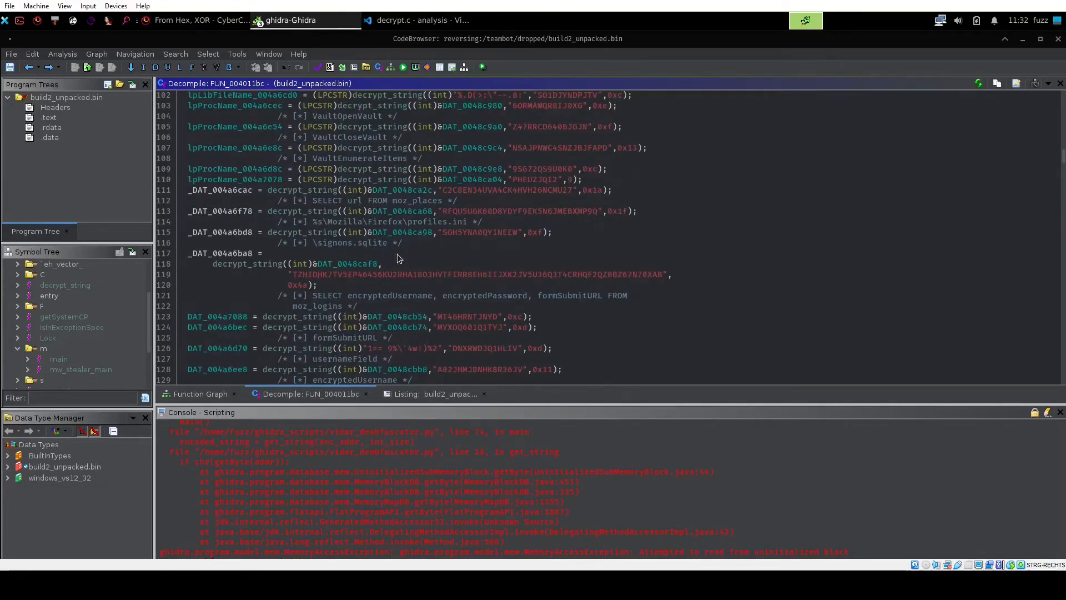
{"action": "scroll", "coordinate": [520, 241], "scroll_direction": "down", "scroll_amount": 2}
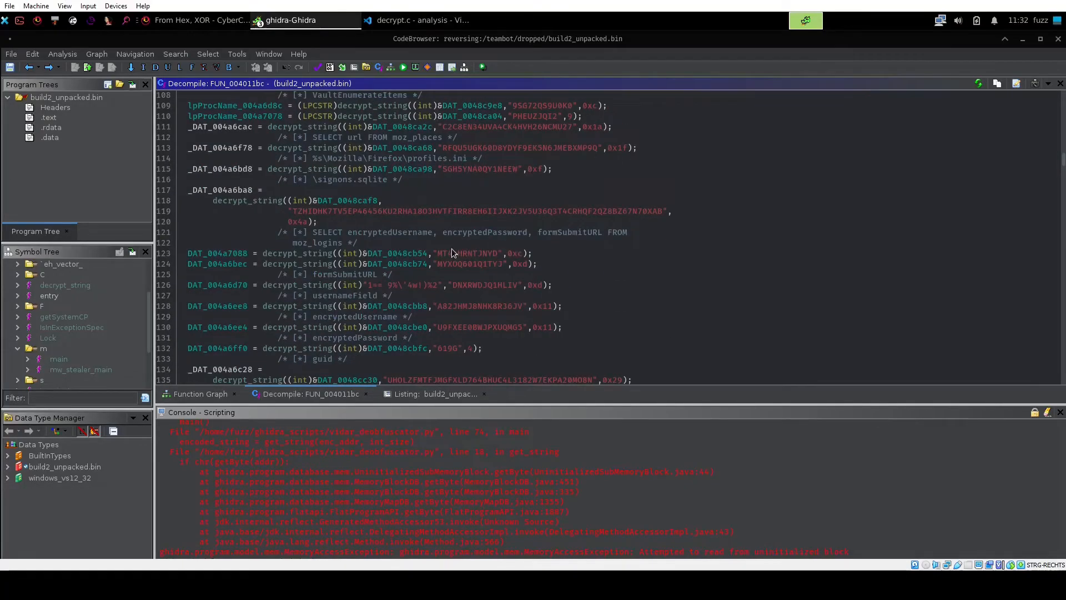
{"action": "mouse_move", "coordinate": [452, 251]}
{"action": "scroll", "coordinate": [621, 252], "scroll_direction": "down", "scroll_amount": 2}
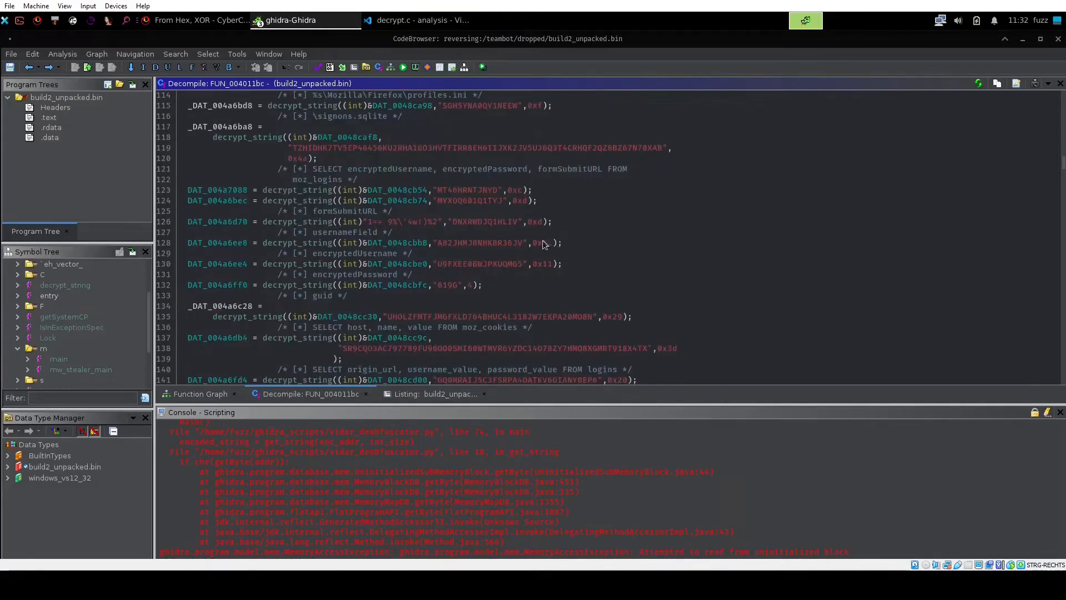
- Review the remaining decrypted comments in FUN_004011bc, covering browser database queries, FTP, mail and messenger client paths, and browser profile folders
{"action": "scroll", "coordinate": [312, 175], "scroll_direction": "down", "scroll_amount": 3}
{"action": "scroll", "coordinate": [409, 198], "scroll_direction": "down", "scroll_amount": 3}
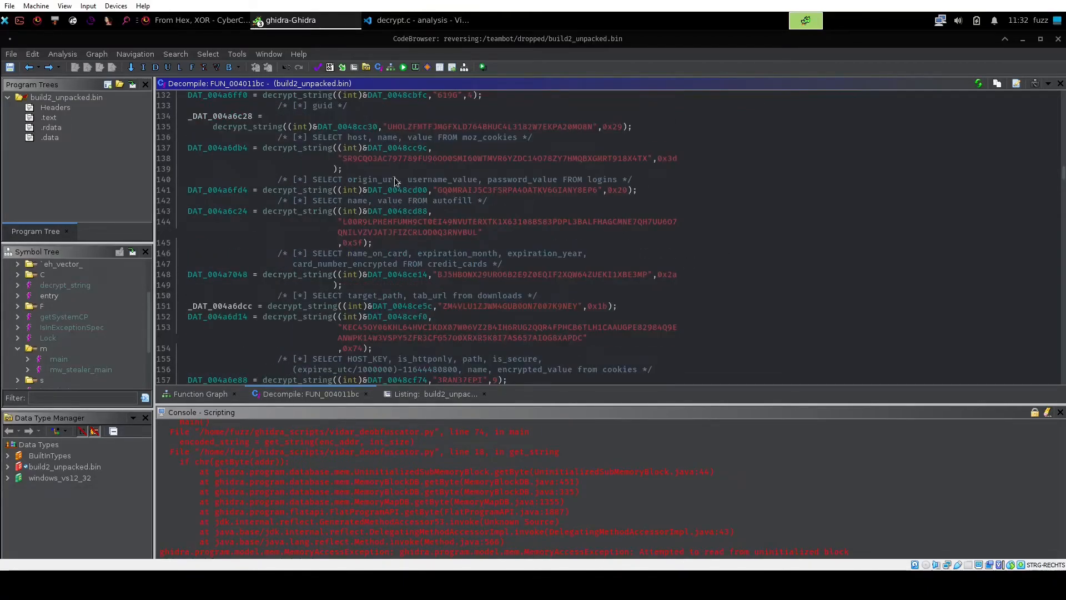
{"action": "scroll", "coordinate": [571, 264], "scroll_direction": "down", "scroll_amount": 8}
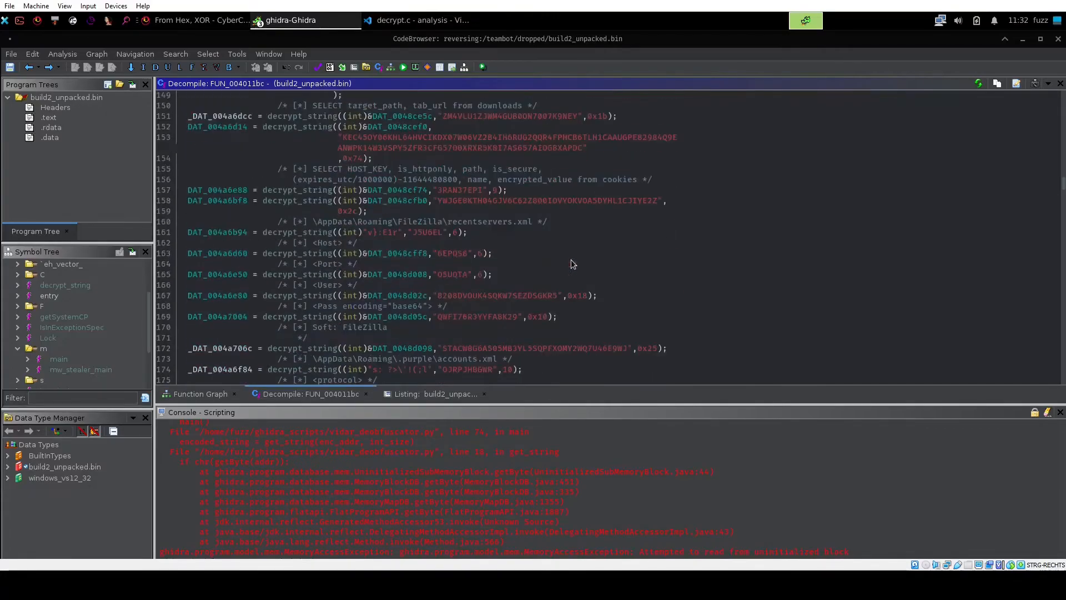
{"action": "scroll", "coordinate": [369, 233], "scroll_direction": "down", "scroll_amount": 7}
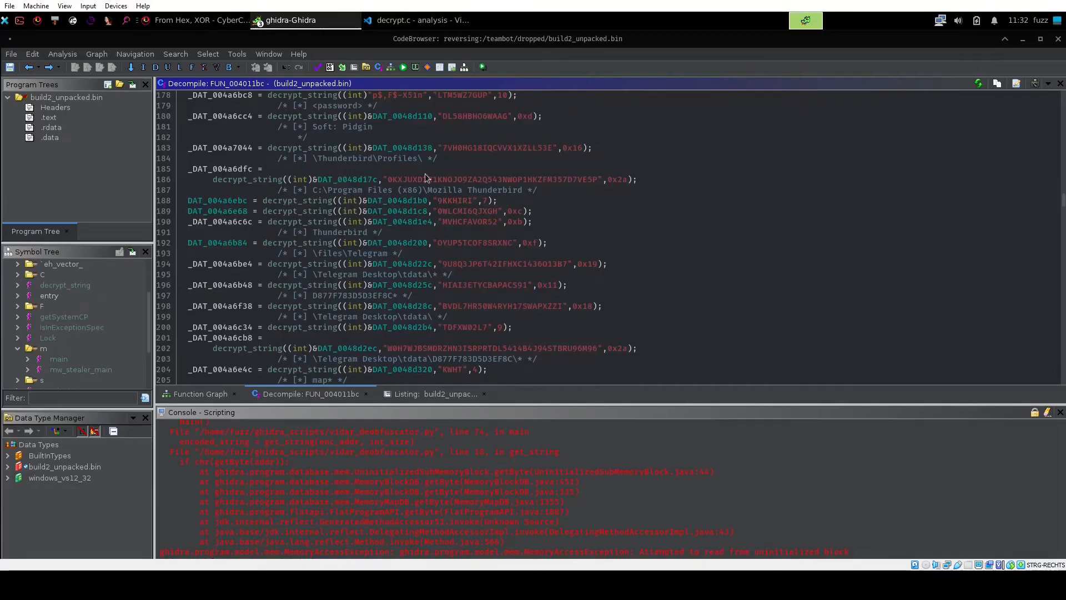
{"action": "scroll", "coordinate": [718, 203], "scroll_direction": "down", "scroll_amount": 3}
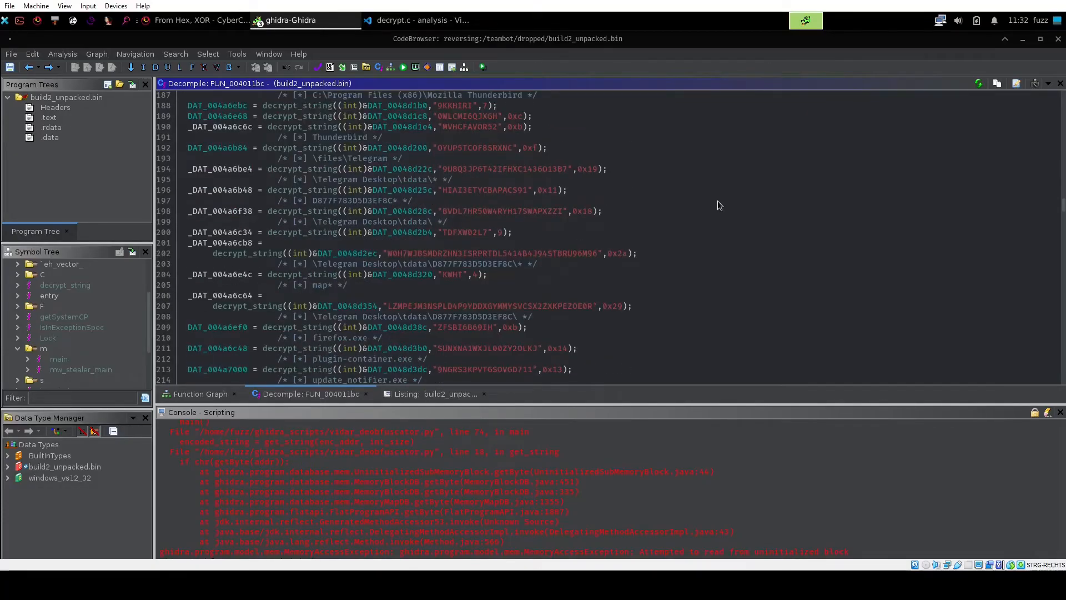
{"action": "scroll", "coordinate": [718, 205], "scroll_direction": "down", "scroll_amount": 2}
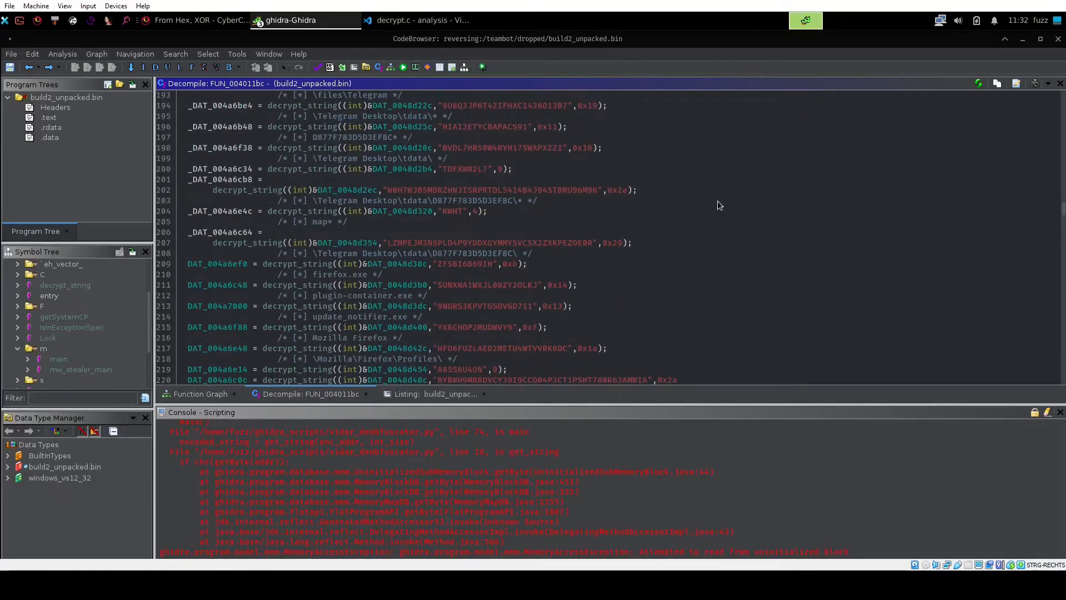
{"action": "scroll", "coordinate": [508, 241], "scroll_direction": "down", "scroll_amount": 6}
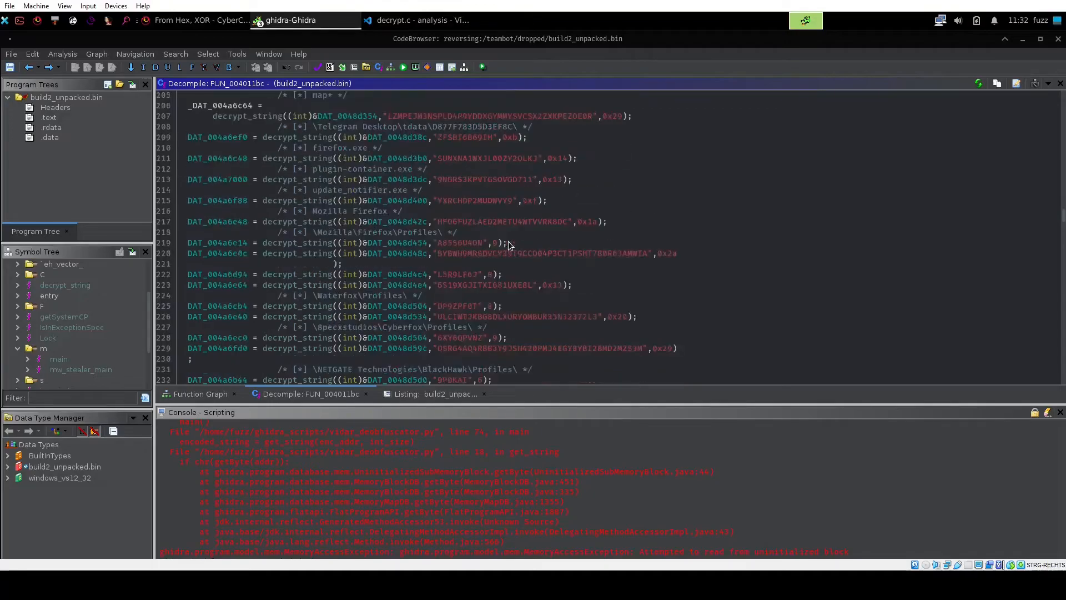
{"action": "scroll", "coordinate": [509, 241], "scroll_direction": "down", "scroll_amount": 12}
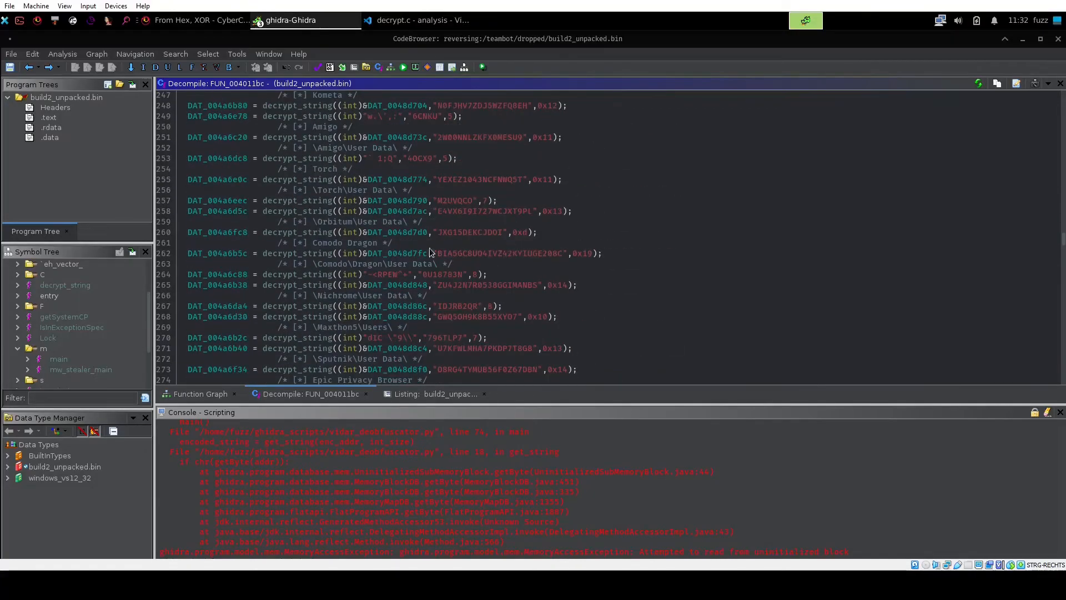
{"action": "scroll", "coordinate": [333, 293], "scroll_direction": "down", "scroll_amount": 8}
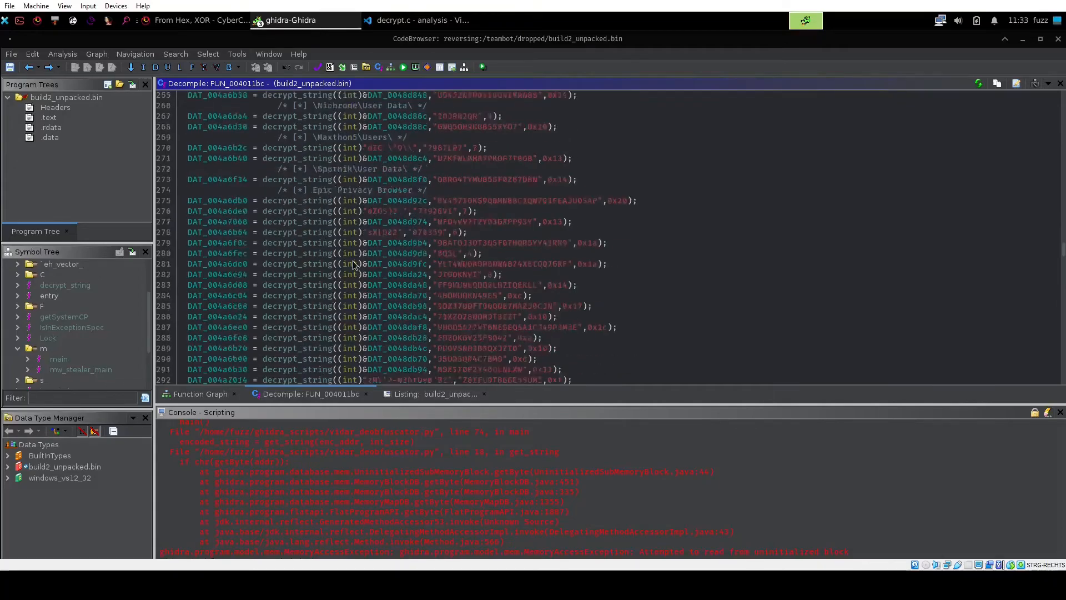
- Examine the decrypt_string calls without decrypted comments in the rest of FUN_004011bc, down to about line 510 and back
{"action": "scroll", "coordinate": [420, 186], "scroll_direction": "down", "scroll_amount": 14}
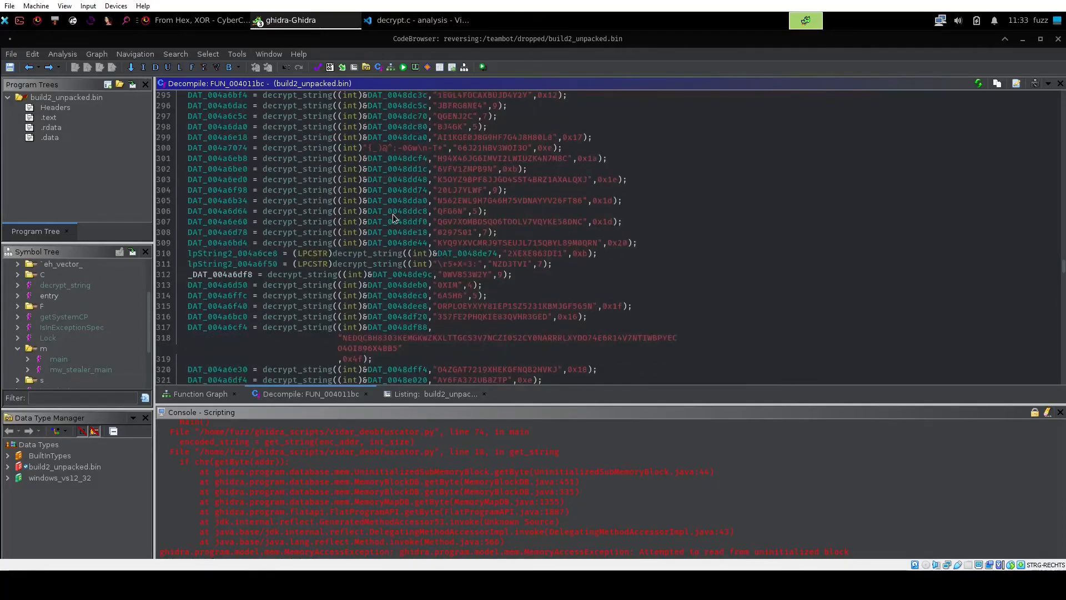
{"action": "scroll", "coordinate": [392, 215], "scroll_direction": "down", "scroll_amount": 20}
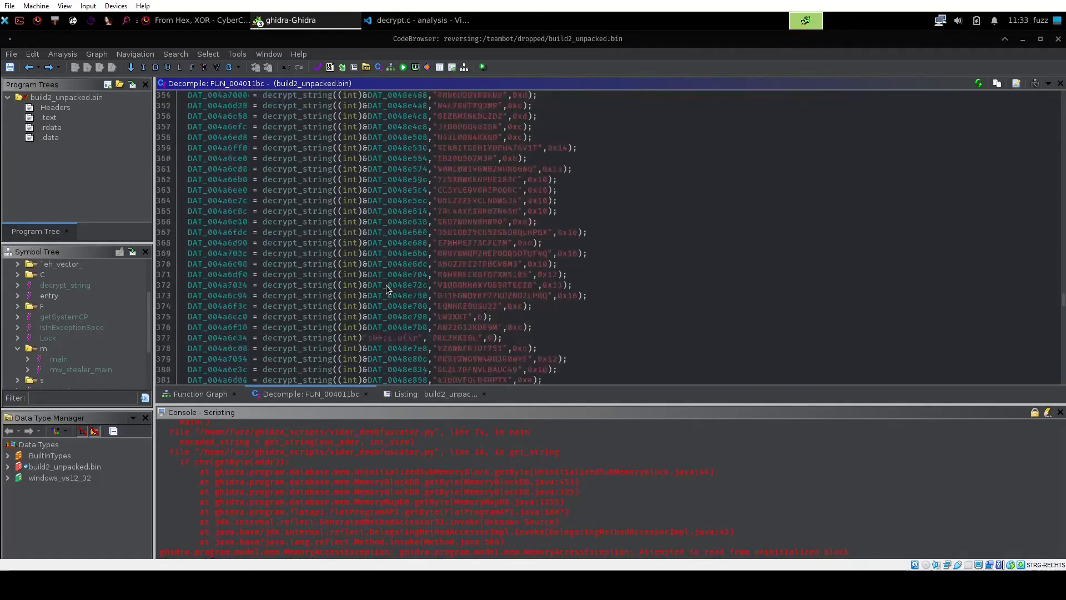
{"action": "scroll", "coordinate": [385, 285], "scroll_direction": "down", "scroll_amount": 20}
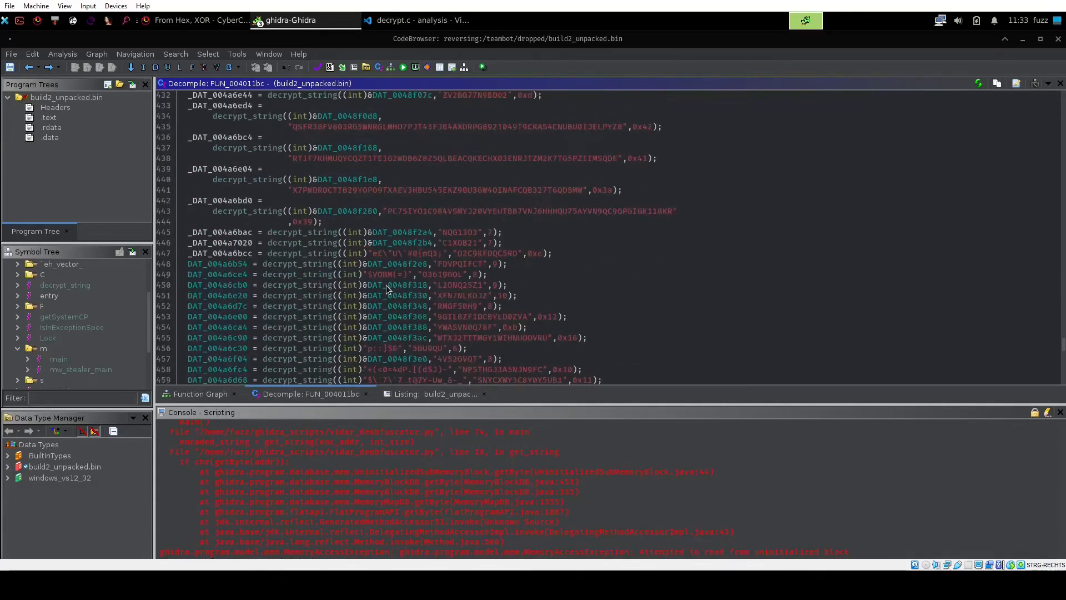
{"action": "scroll", "coordinate": [402, 253], "scroll_direction": "down", "scroll_amount": 15}
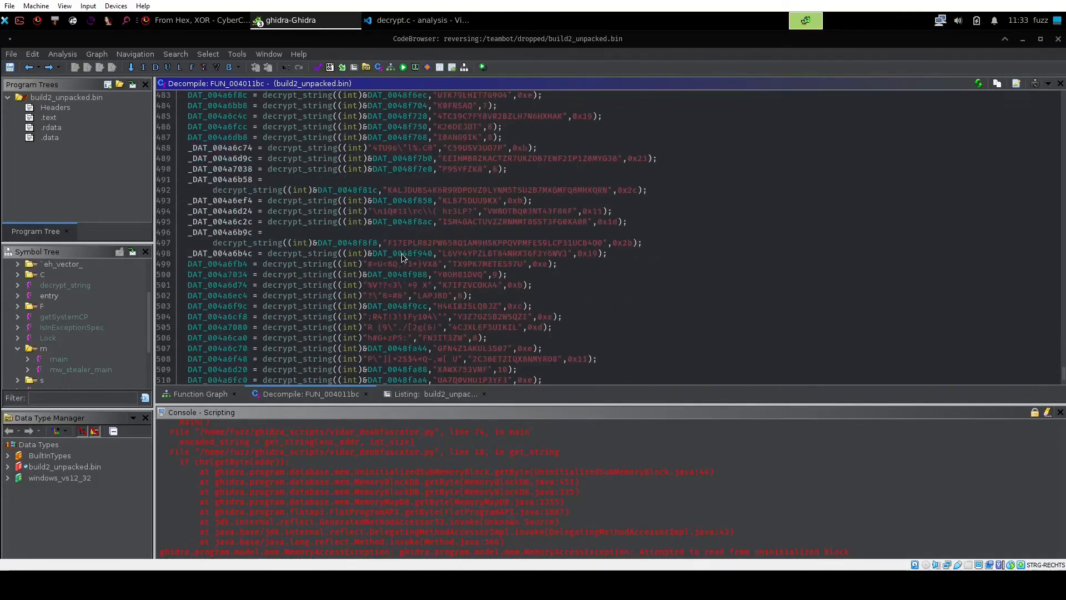
{"action": "scroll", "coordinate": [403, 261], "scroll_direction": "up", "scroll_amount": 20}
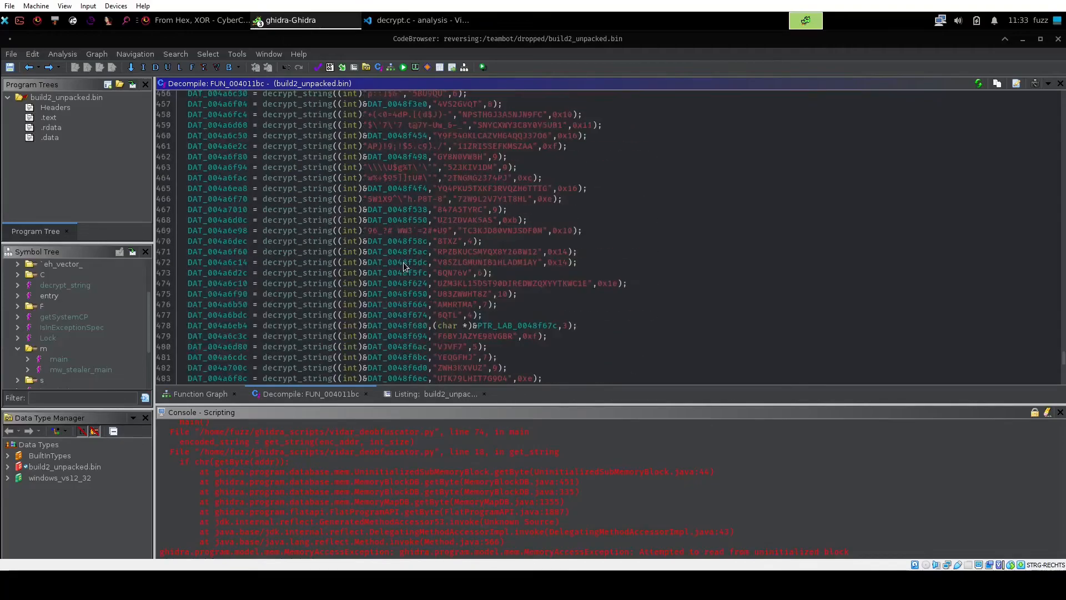
{"action": "scroll", "coordinate": [404, 267], "scroll_direction": "up", "scroll_amount": 20}
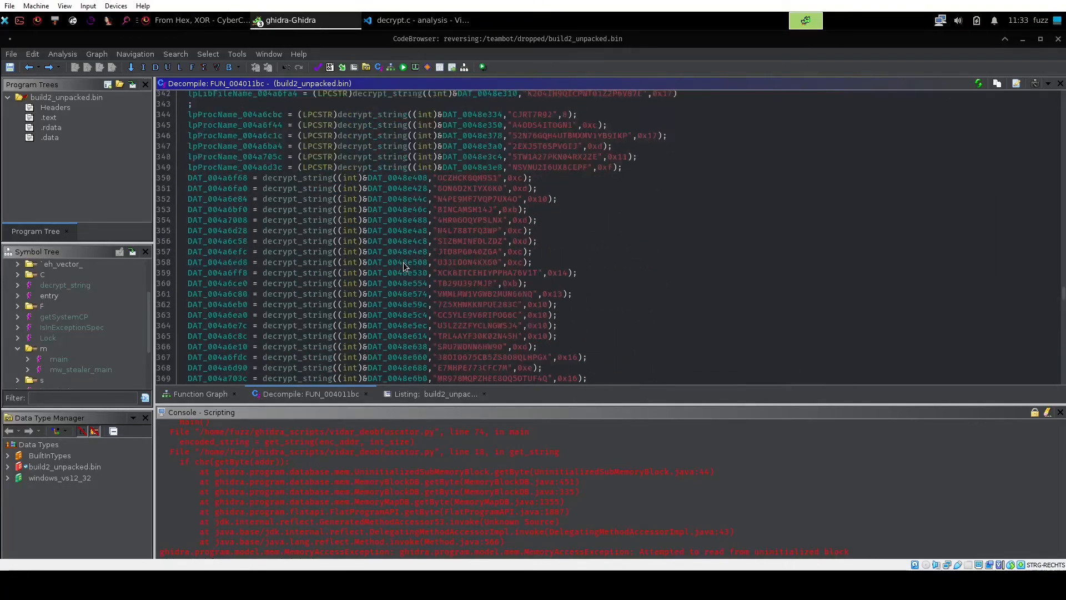
{"action": "scroll", "coordinate": [404, 267], "scroll_direction": "up", "scroll_amount": 20}
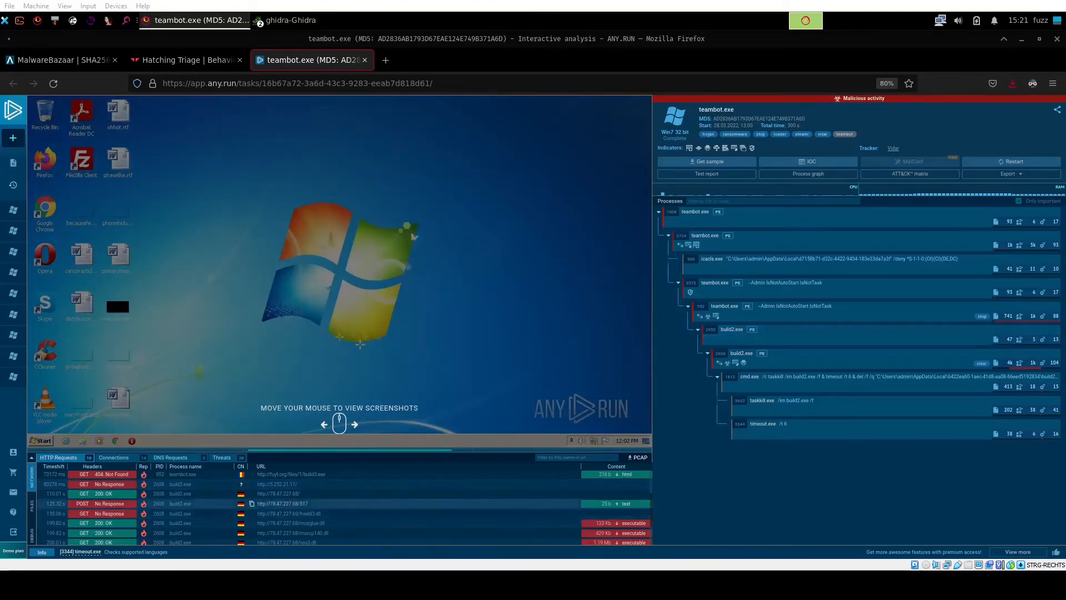
{"action": "scroll", "coordinate": [338, 500], "scroll_direction": "down", "scroll_amount": 3}
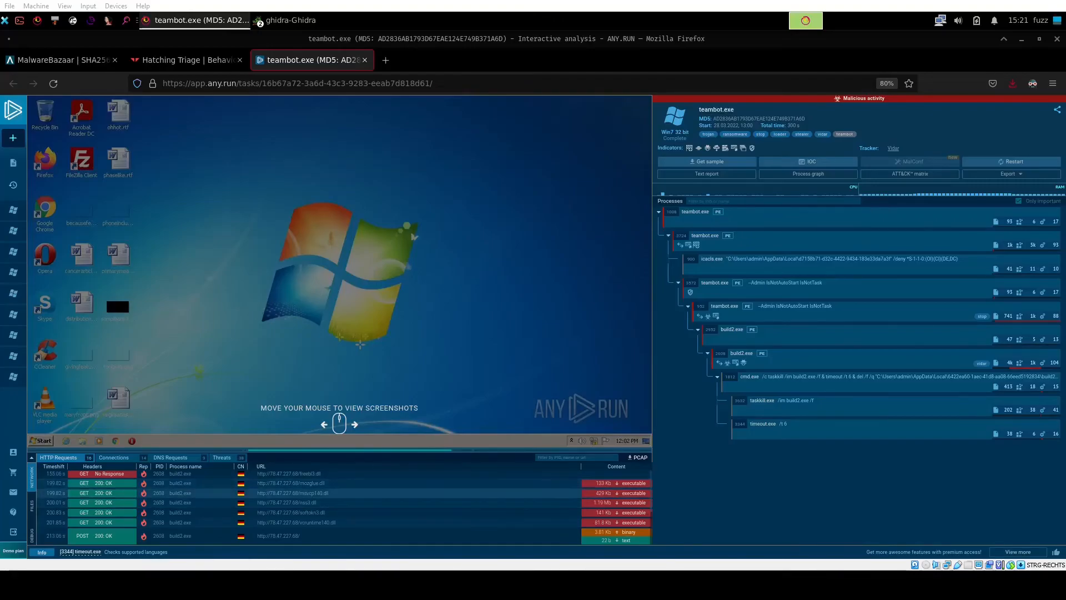
{"action": "scroll", "coordinate": [414, 488], "scroll_direction": "up", "scroll_amount": 2}
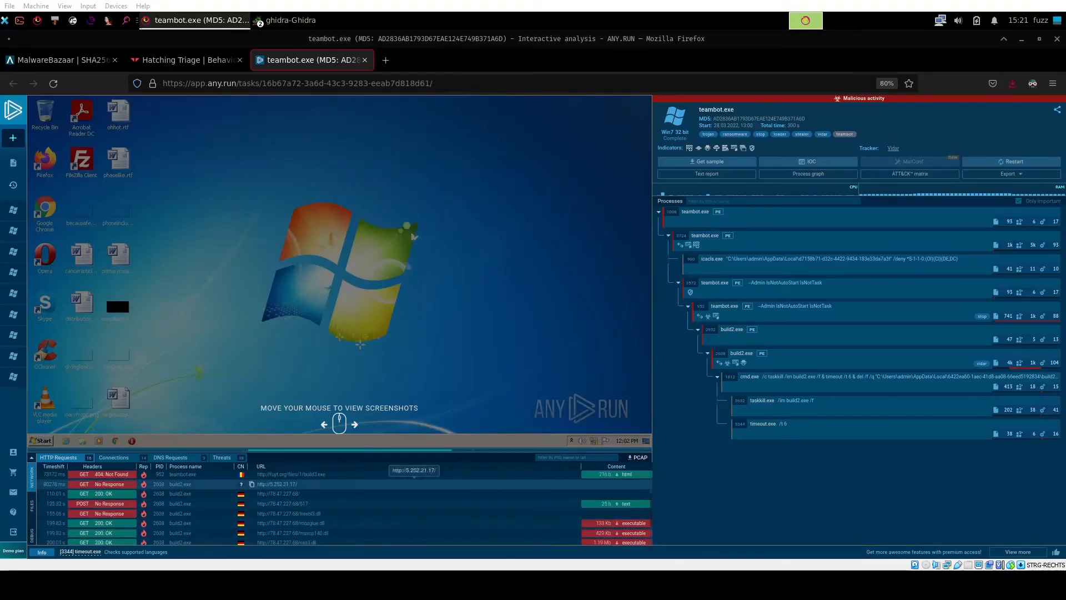
{"action": "left_click_drag", "start_coordinate": [256, 484], "coordinate": [300, 485]}
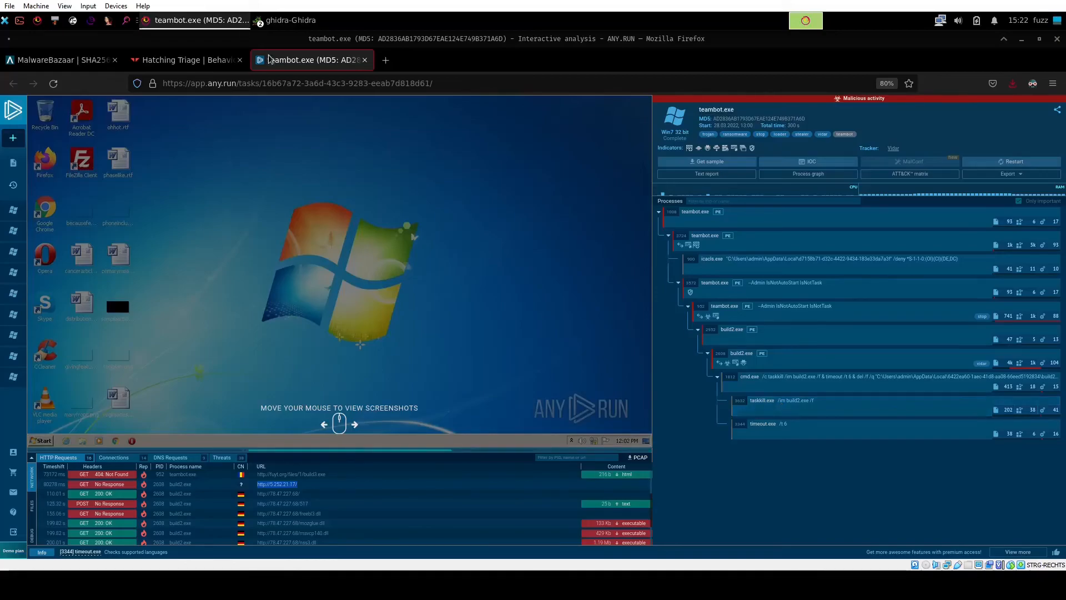
- Switch to the Ghidra CodeBrowser window with build2_unpacked.bin open
{"action": "left_click", "coordinate": [310, 21]}
{"action": "left_click", "coordinate": [325, 39]}
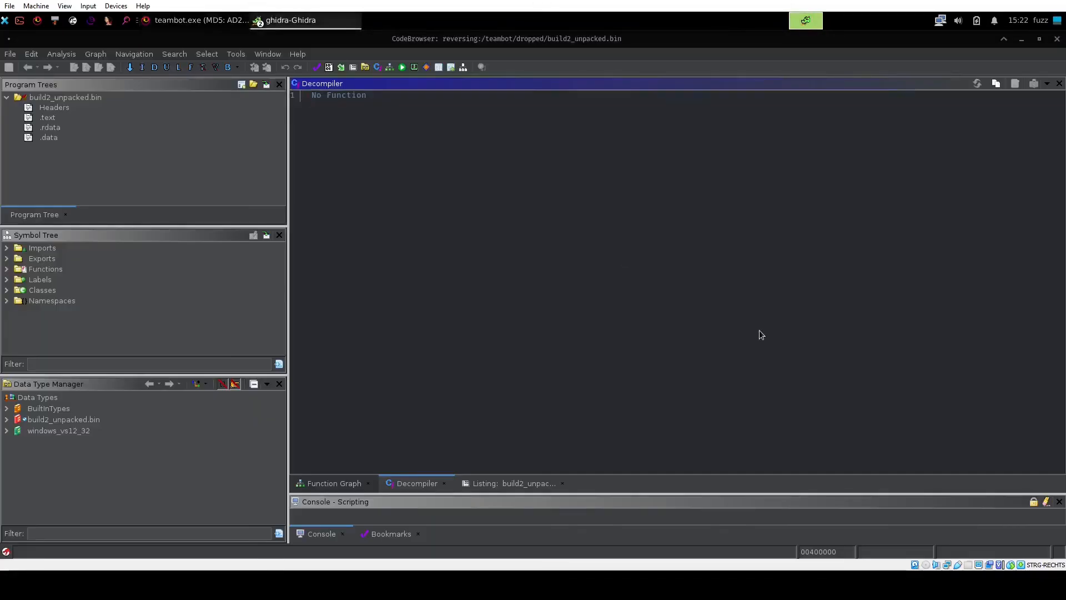